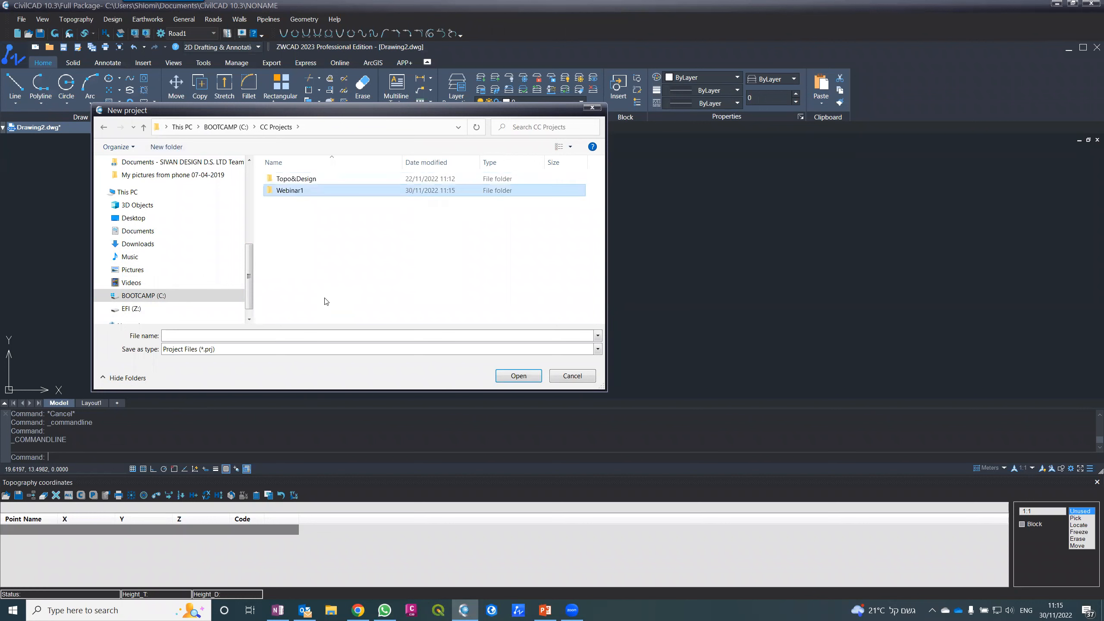
- Save the new project as Webinar1 in the CC Projects\Webinar1 folder
key("Return")
type("Webinar1")
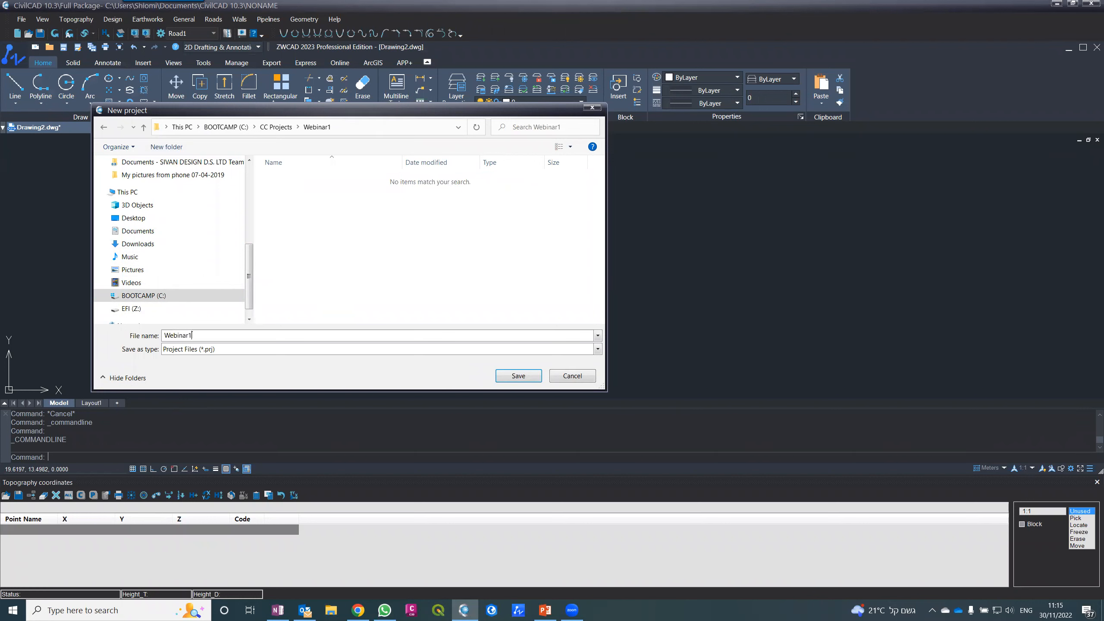
key("Return")
left_click(551, 285)
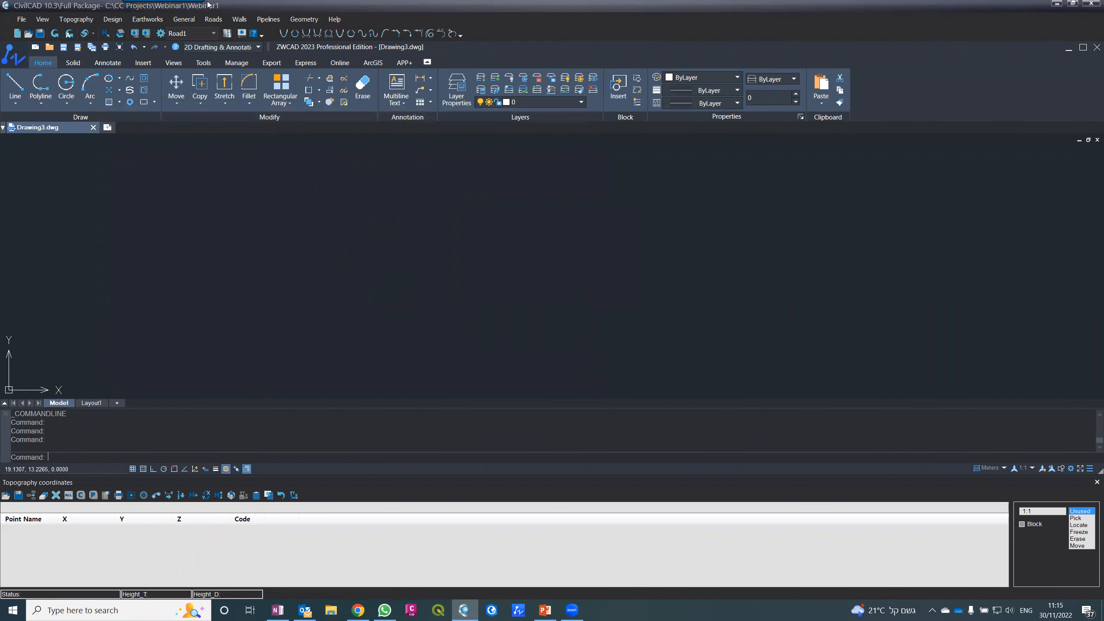
double_click(226, 6)
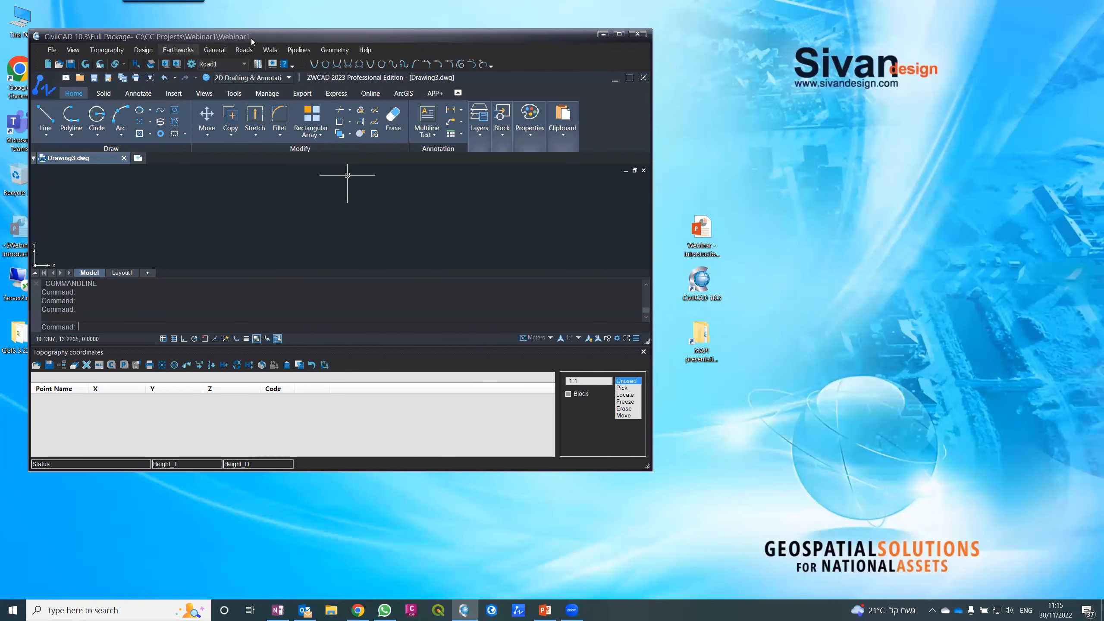
left_click(619, 36)
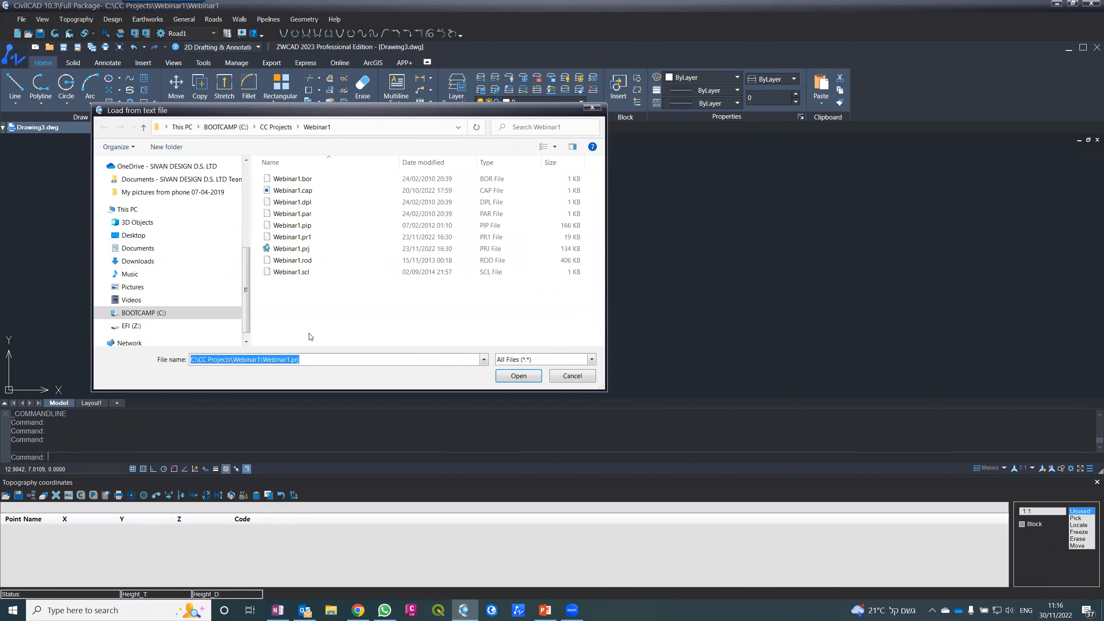
- Load the survey coordinates from the text file 3557-6.Reg in Documents\CivilCAD 10.3\Samples
scroll(192, 271, "up", 4)
scroll(195, 275, "down", 1)
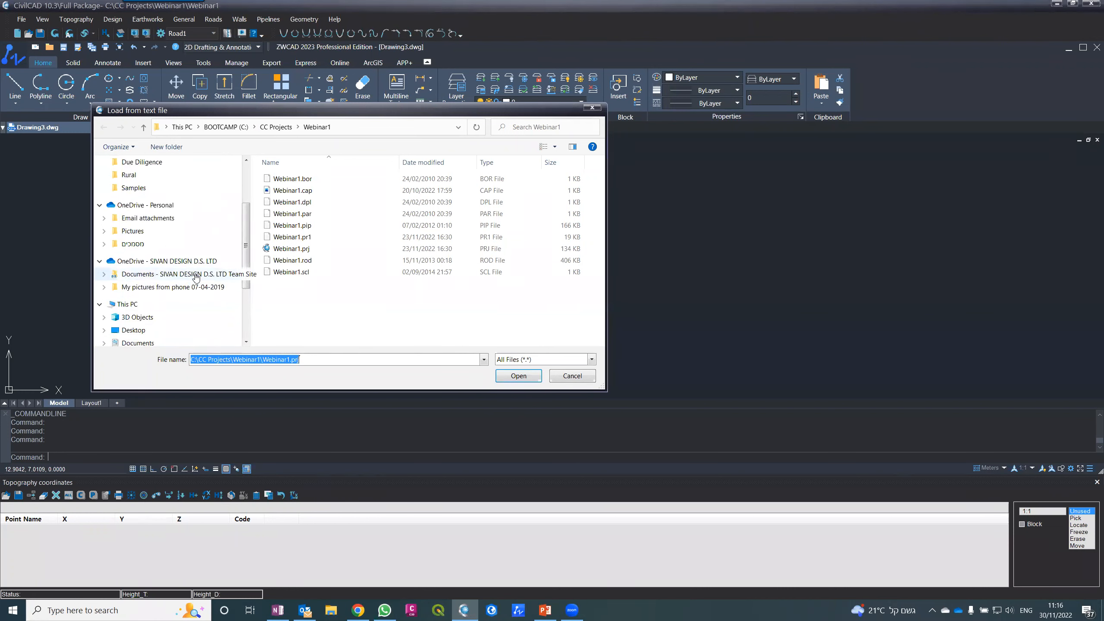
scroll(191, 287, "down", 1)
left_click(180, 317)
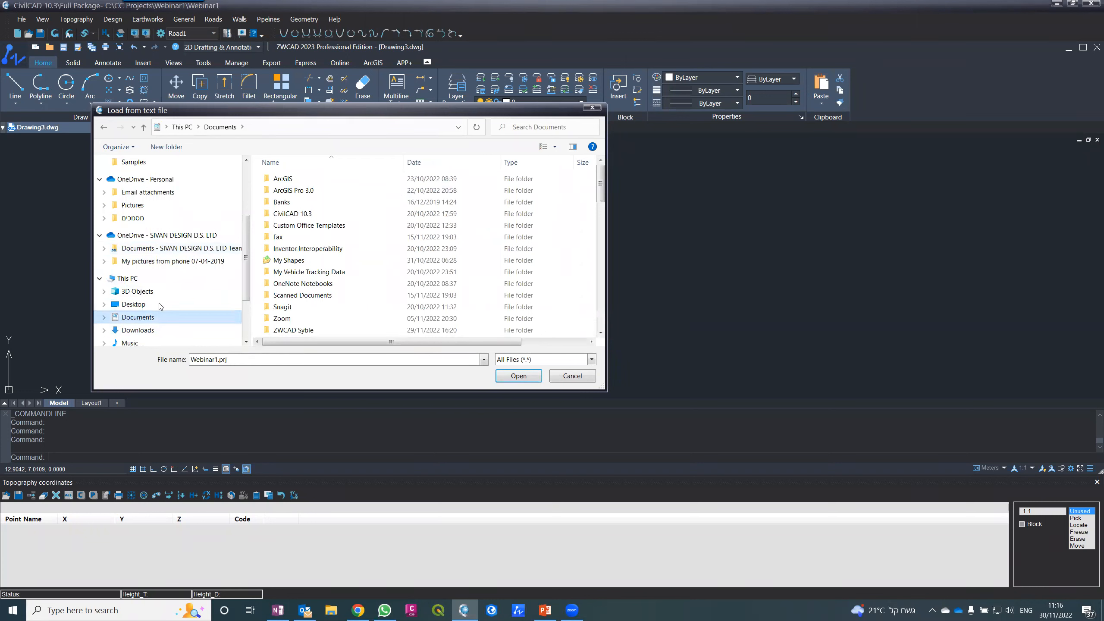
double_click(274, 215)
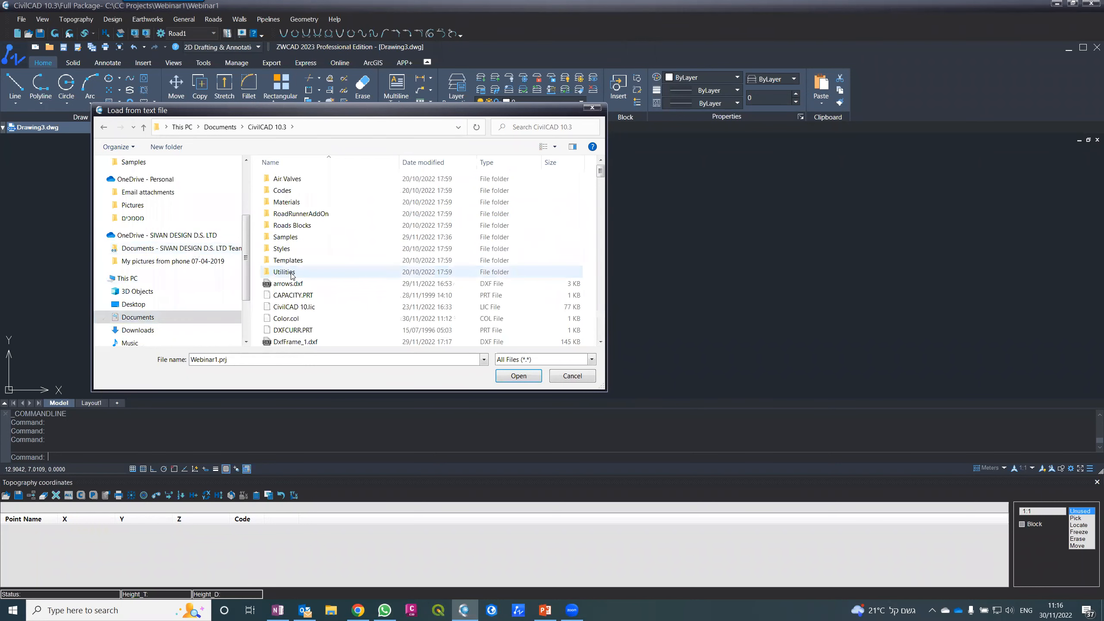
double_click(284, 237)
scroll(311, 273, "down", 5)
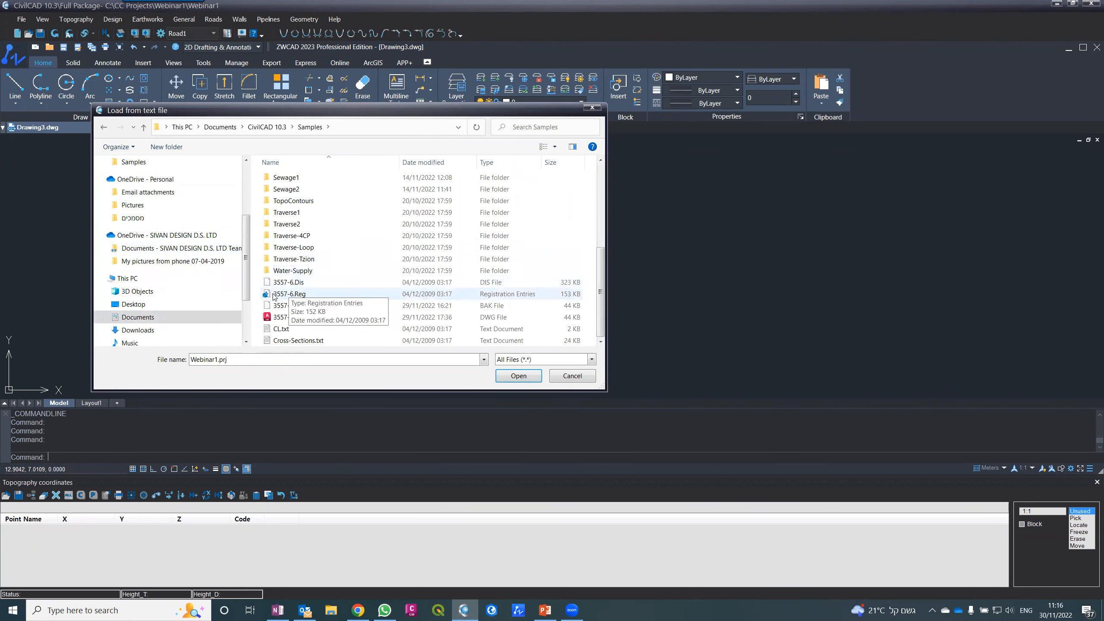
double_click(290, 296)
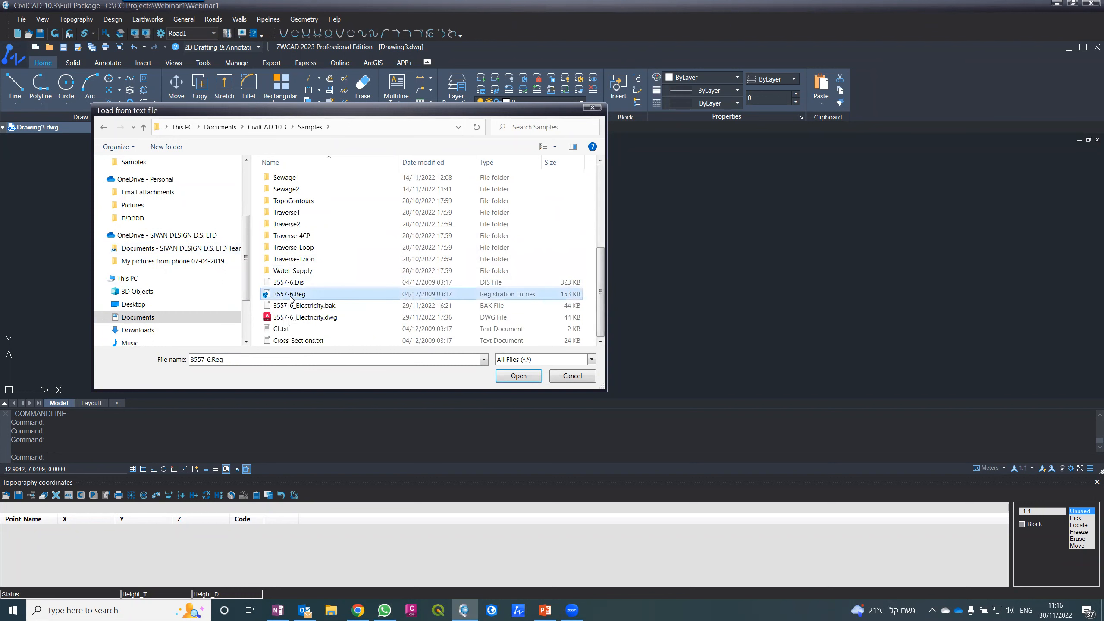
- Select point 1 in the topography coordinates table and enlarge the table to show more points
left_click(110, 546)
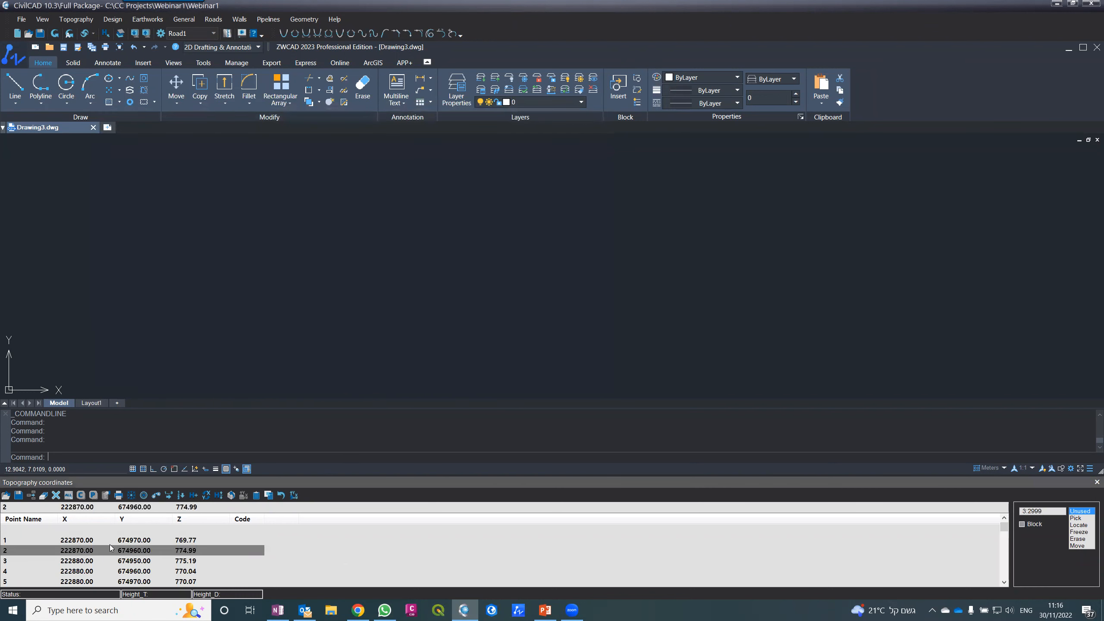
left_click(108, 542)
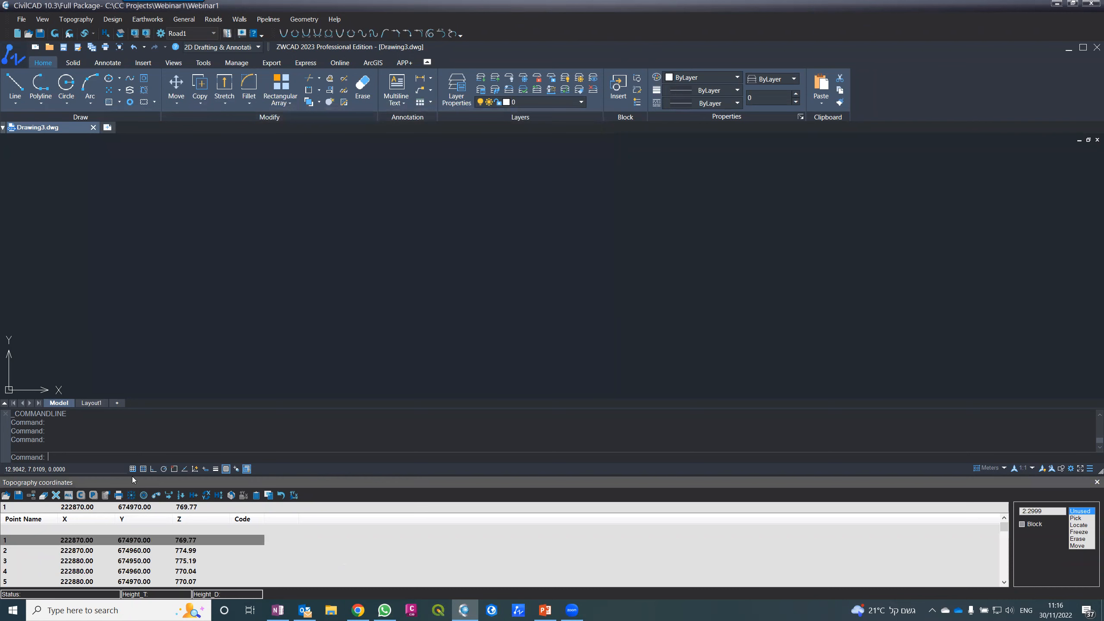
left_click_drag(132, 476, 143, 353)
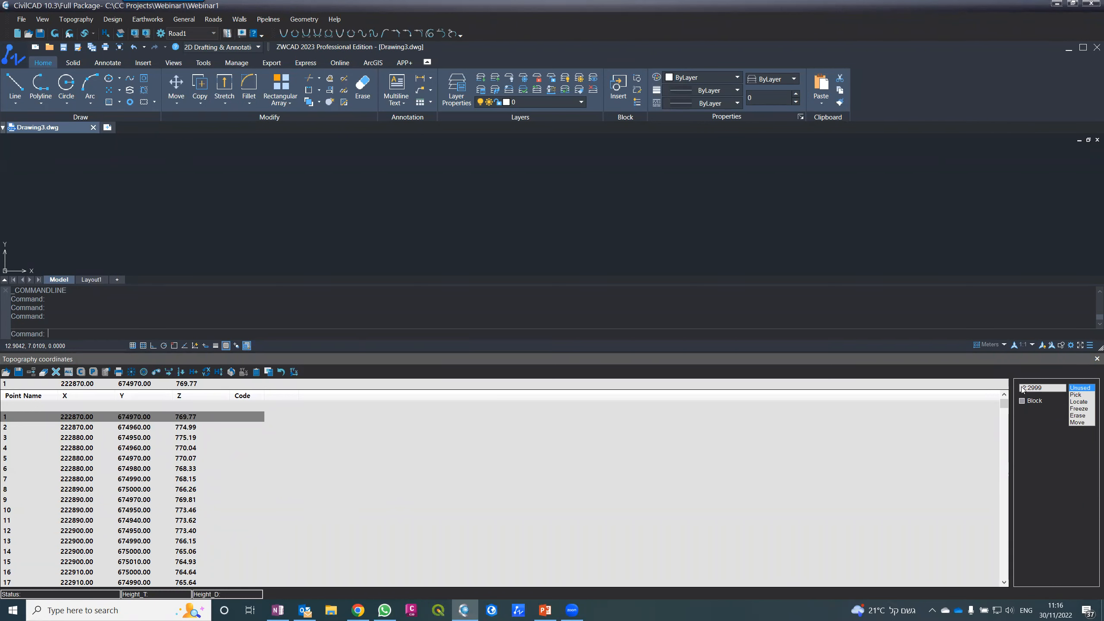
- Draw the loaded survey points in the drawing and shrink the coordinates table to enlarge the drawing area
left_click(56, 34)
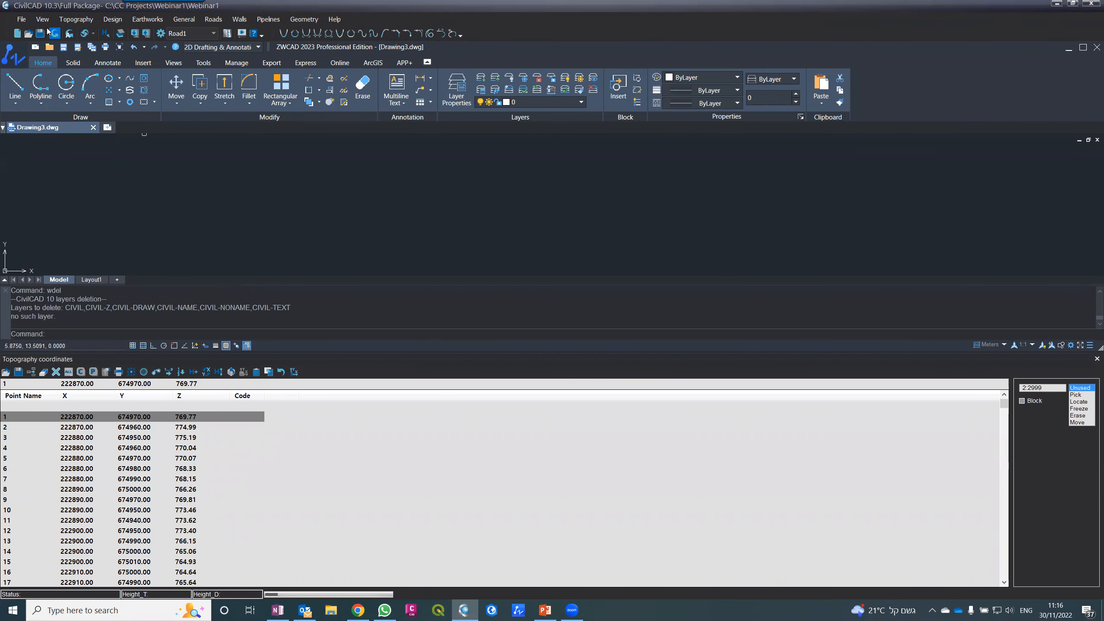
left_click(54, 34)
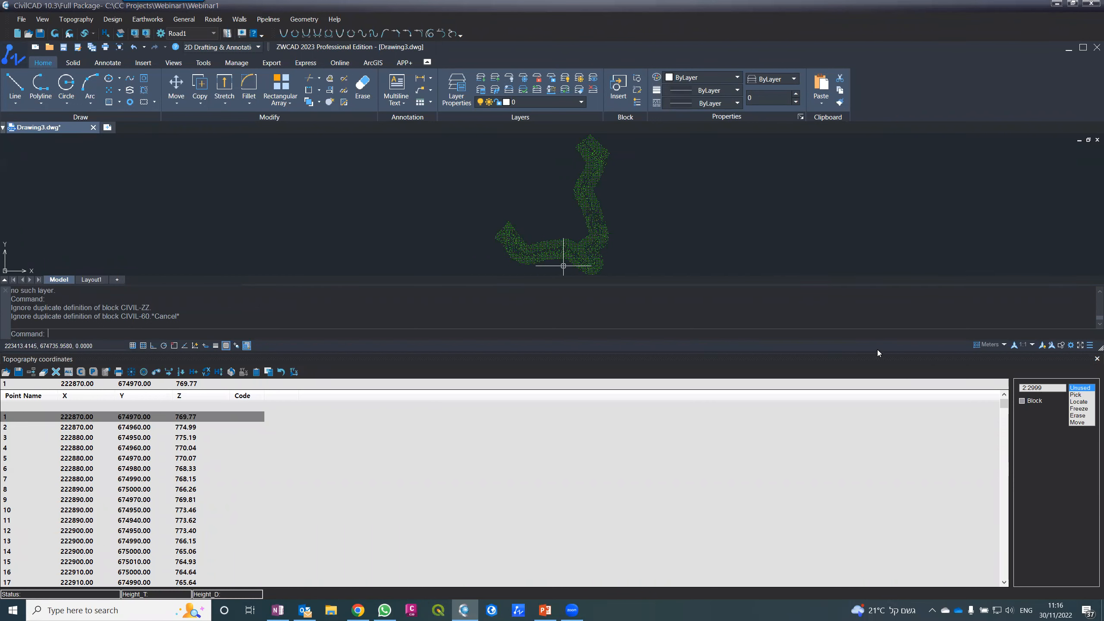
left_click_drag(872, 350, 873, 499)
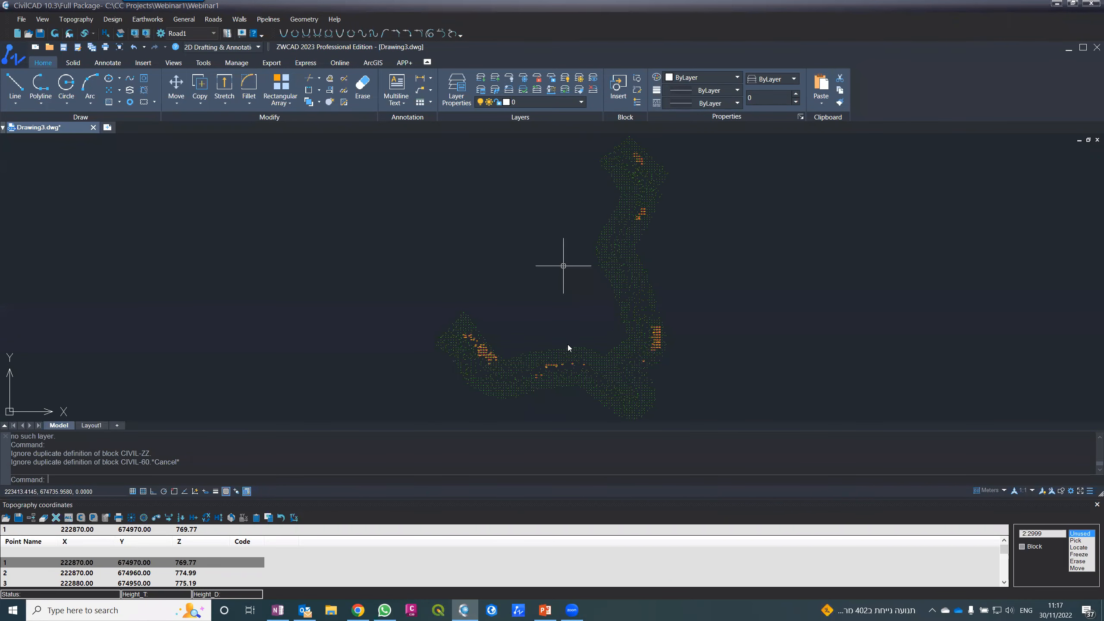
- Examine the drawn survey points, their names, heights and tree symbols up close, and select point 447
scroll(505, 374, "up", 8)
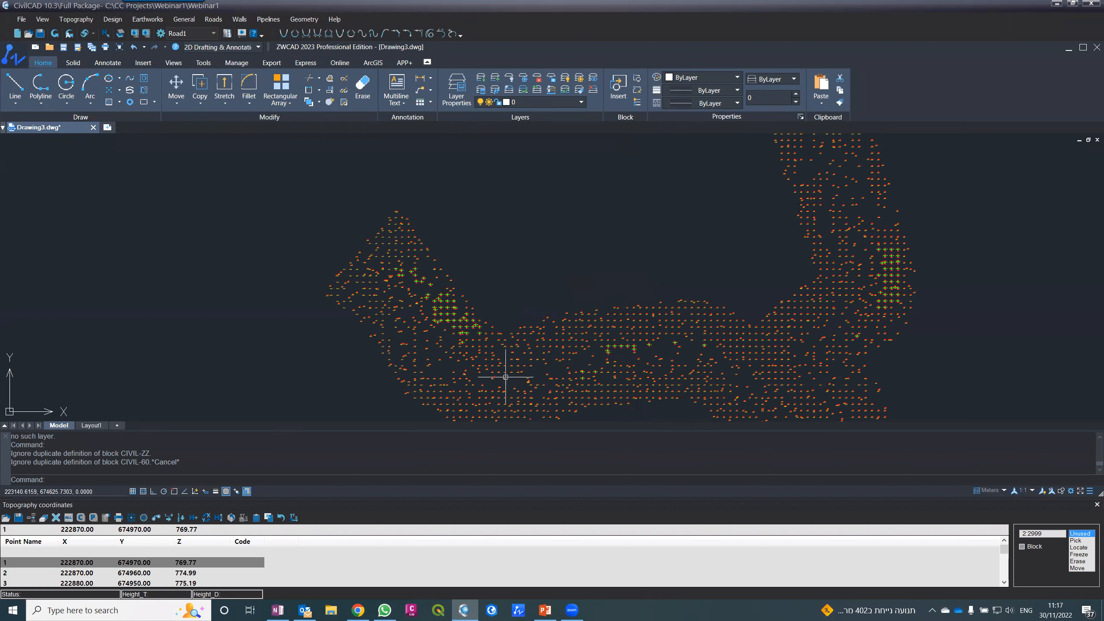
scroll(461, 371, "up", 5)
scroll(476, 289, "down", 15)
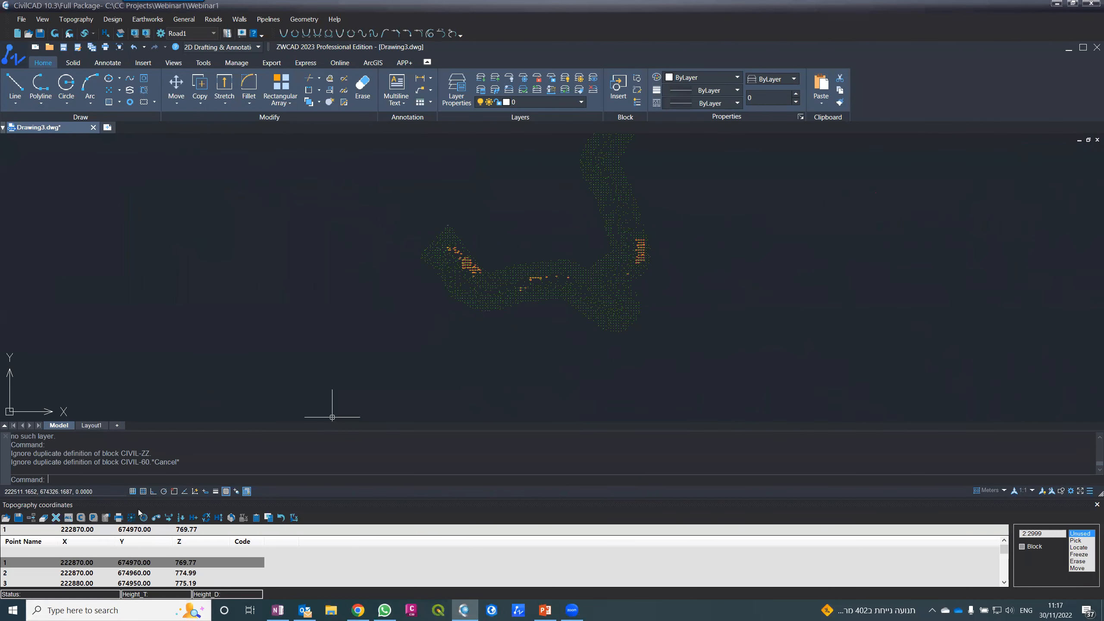
left_click_drag(137, 501, 140, 455)
scroll(461, 224, "up", 10)
scroll(440, 238, "down", 12)
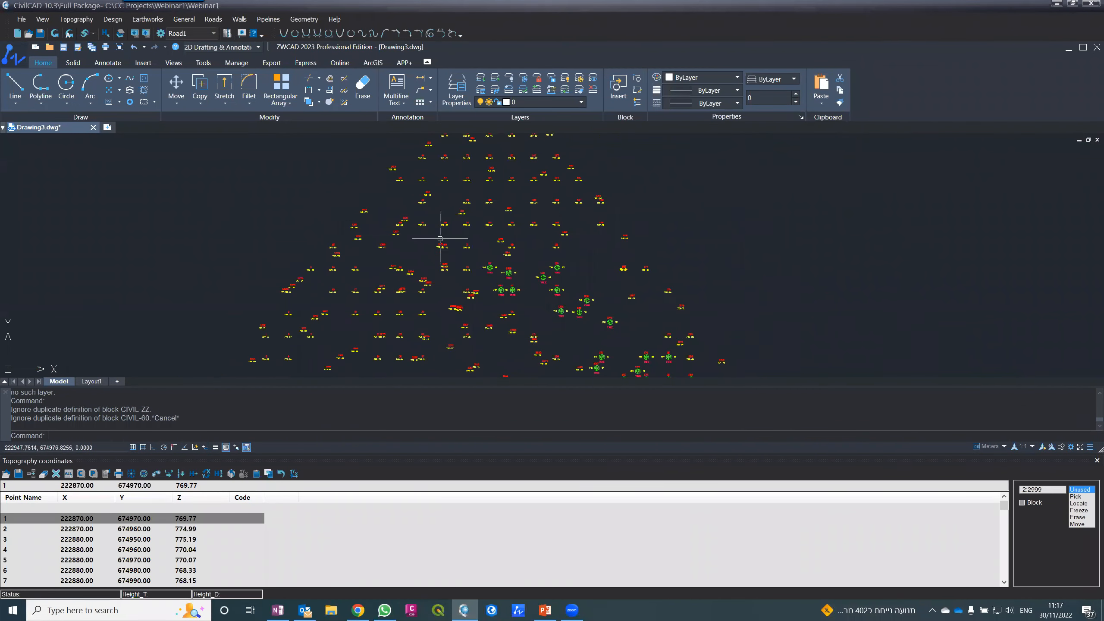
scroll(491, 258, "up", 3)
scroll(492, 258, "up", 5)
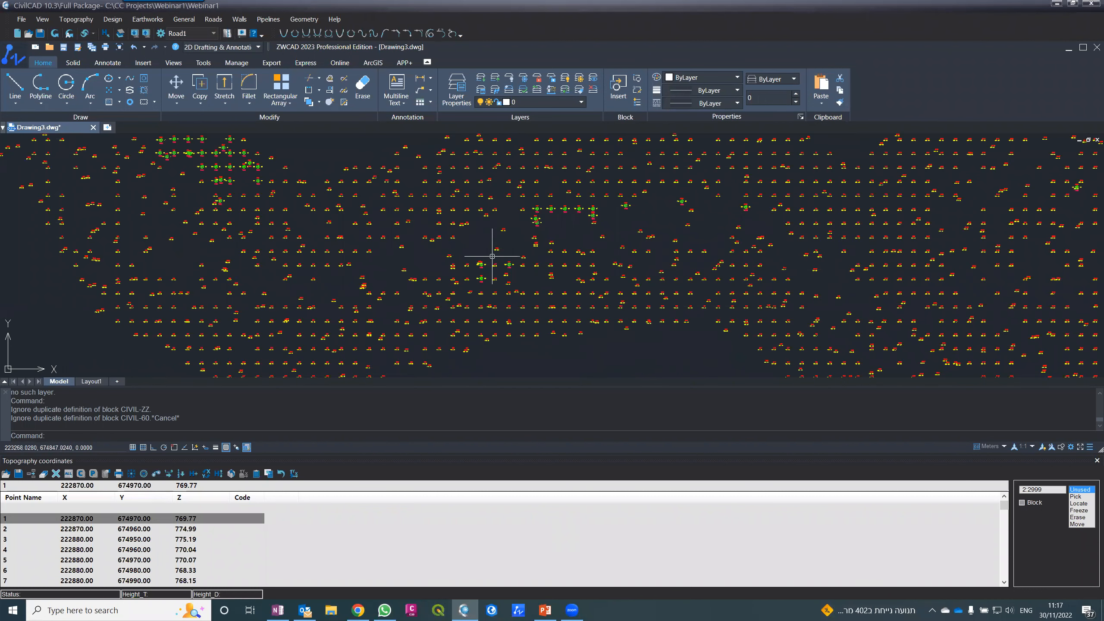
scroll(494, 257, "up", 4)
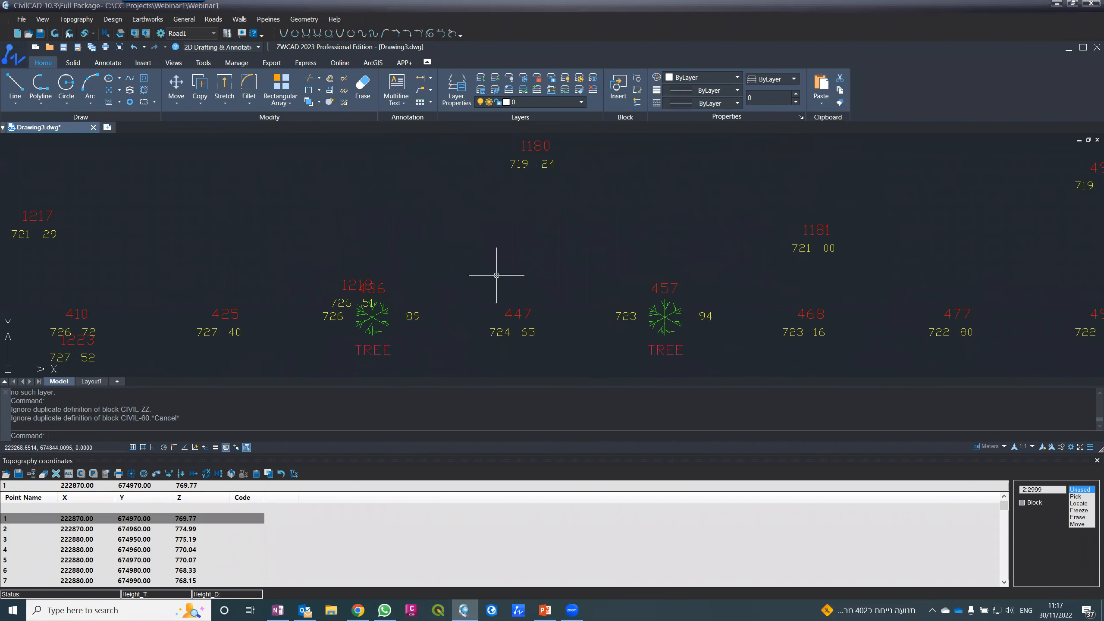
scroll(510, 278, "down", 1)
scroll(505, 304, "up", 3)
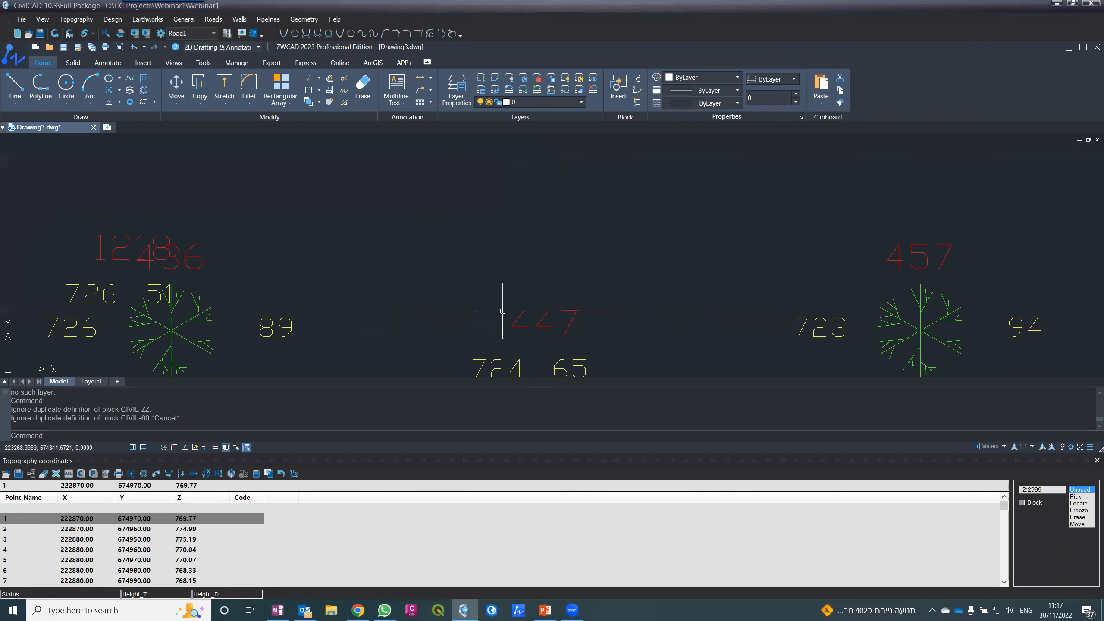
scroll(505, 296, "down", 3)
scroll(504, 296, "up", 1)
left_click(504, 299)
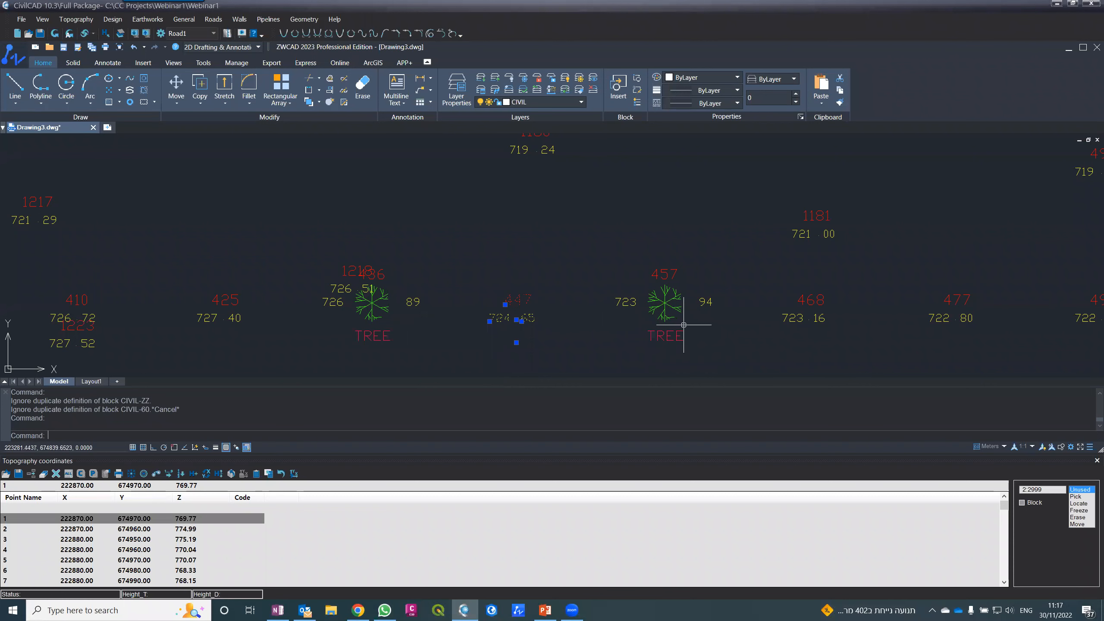
scroll(684, 325, "up", 2)
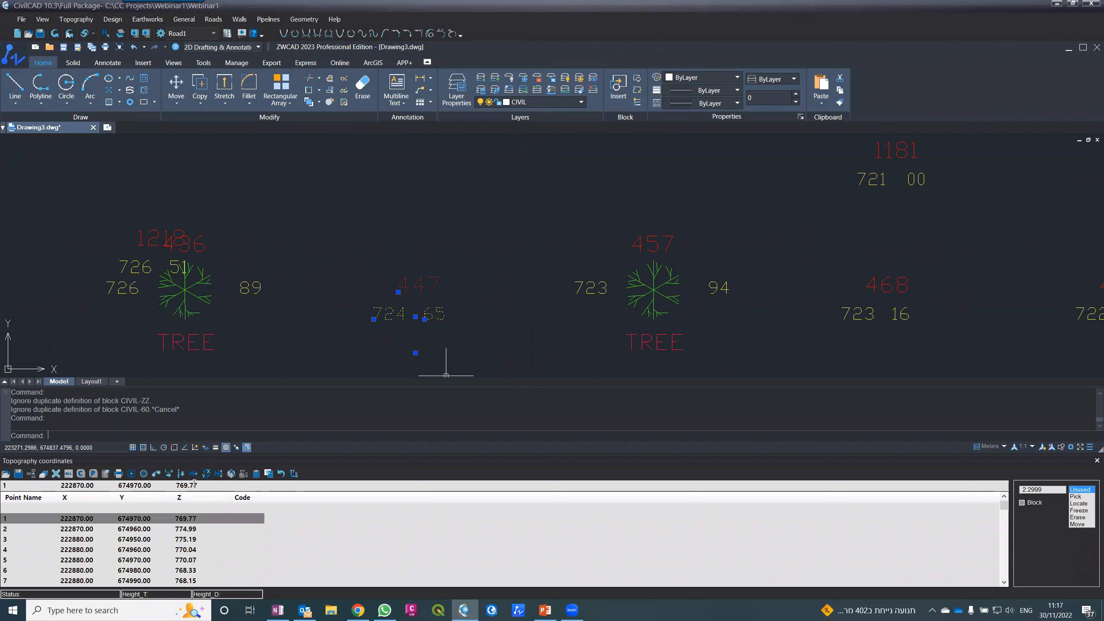
- Find point 457 by name in the topography coordinates, view its row and code, and clear the drawing selection
left_click(156, 474)
type("457")
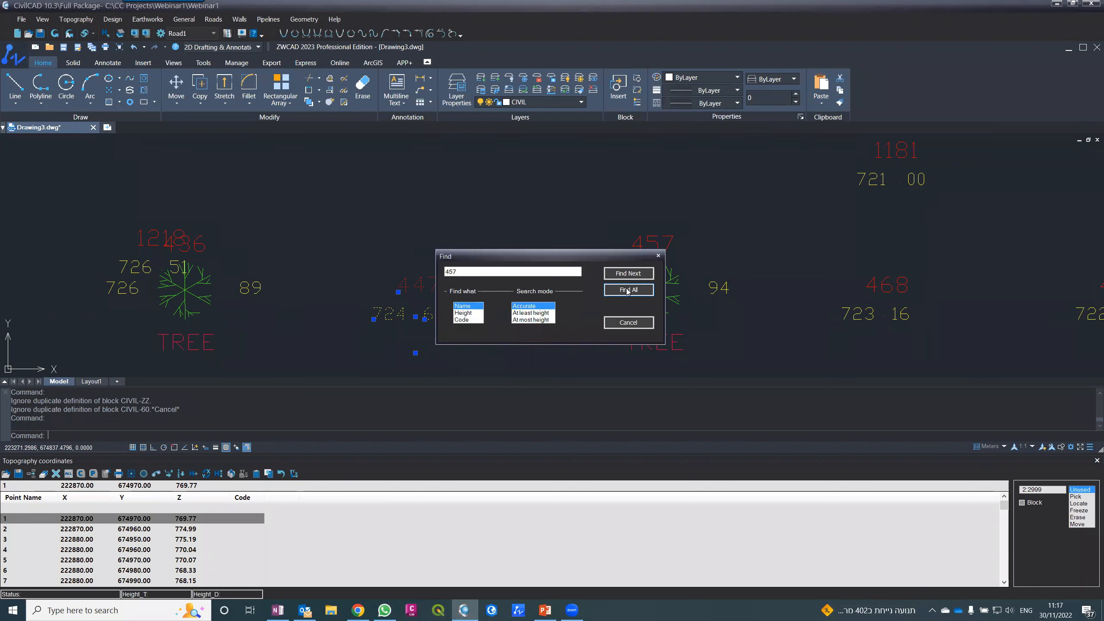
left_click(618, 277)
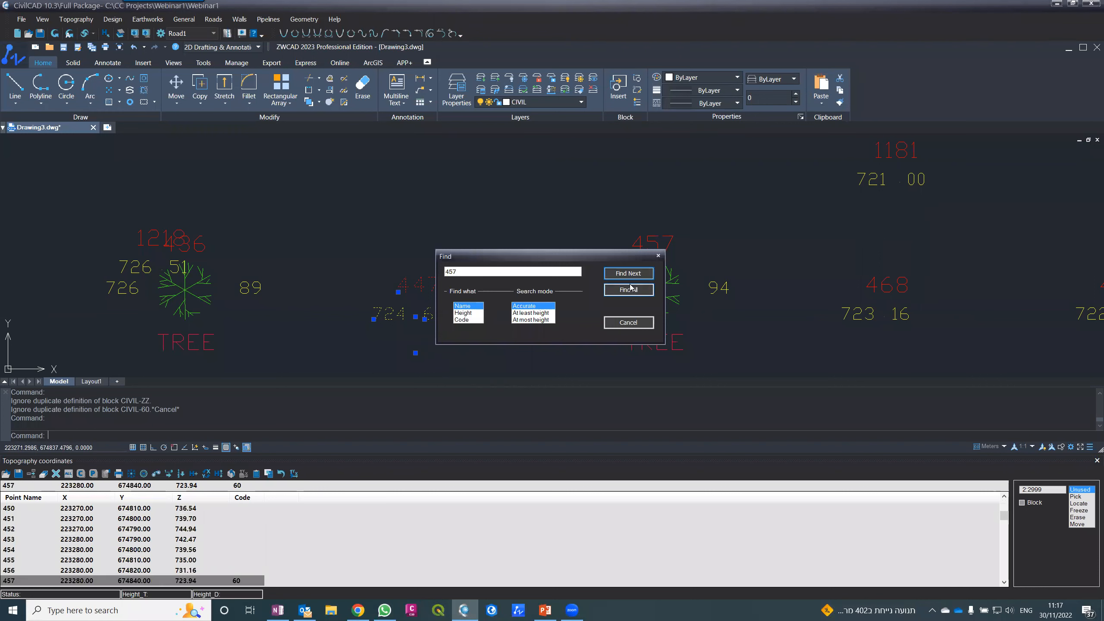
left_click(658, 255)
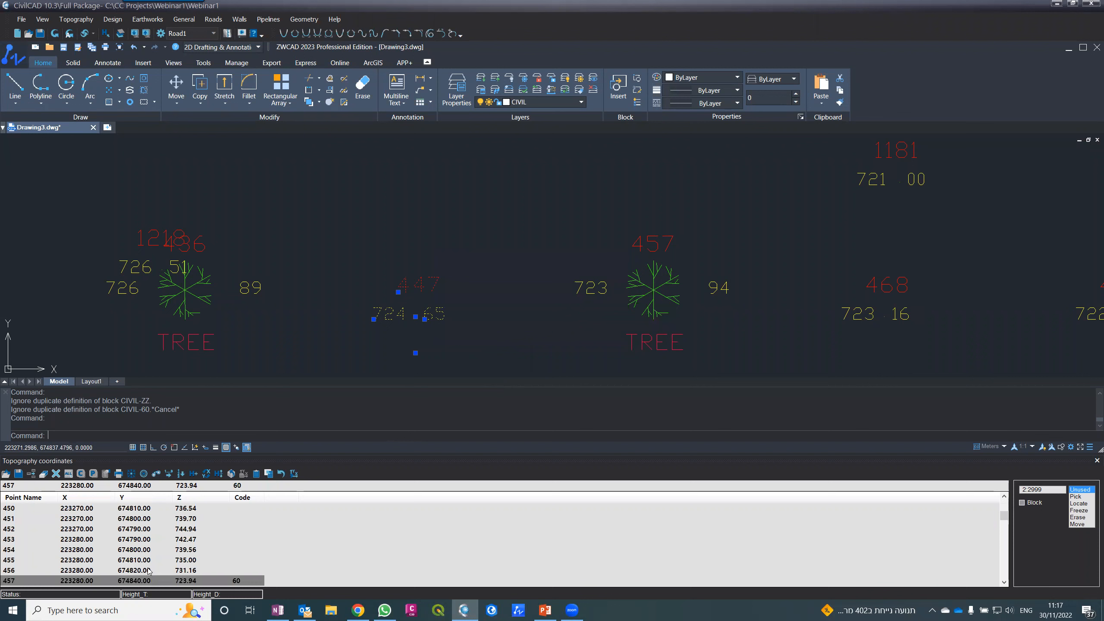
left_click(164, 581)
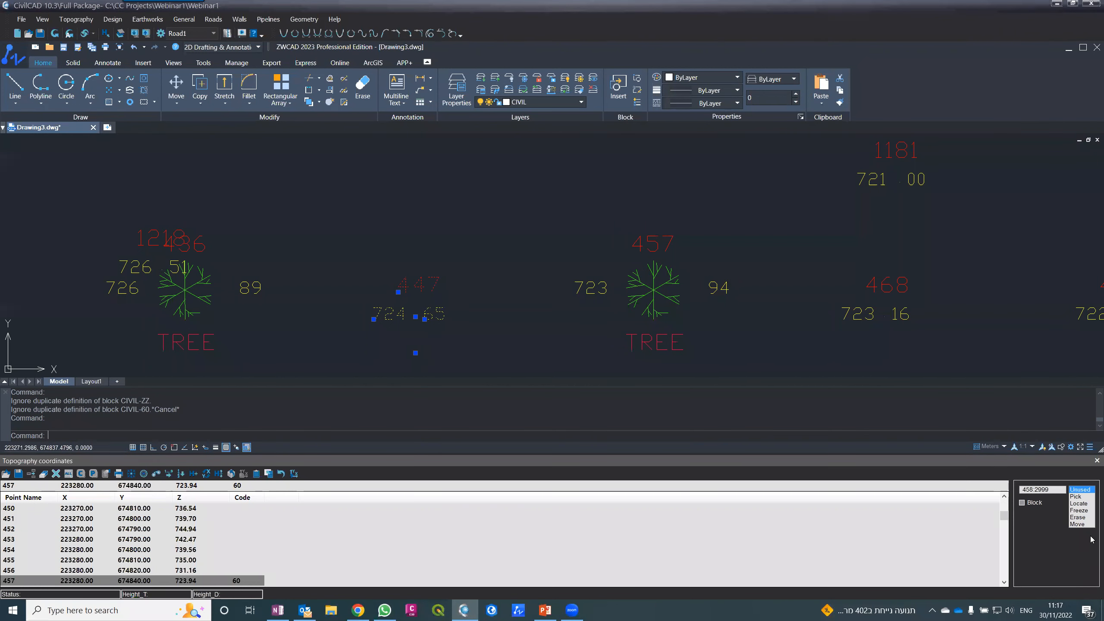
left_click(1004, 582)
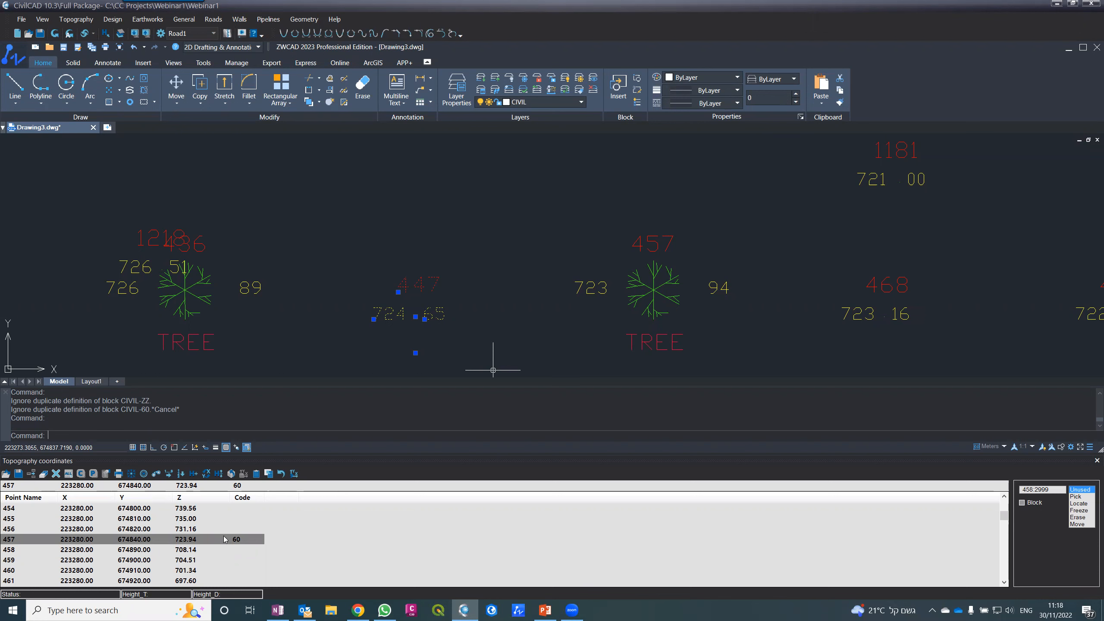
key("Escape")
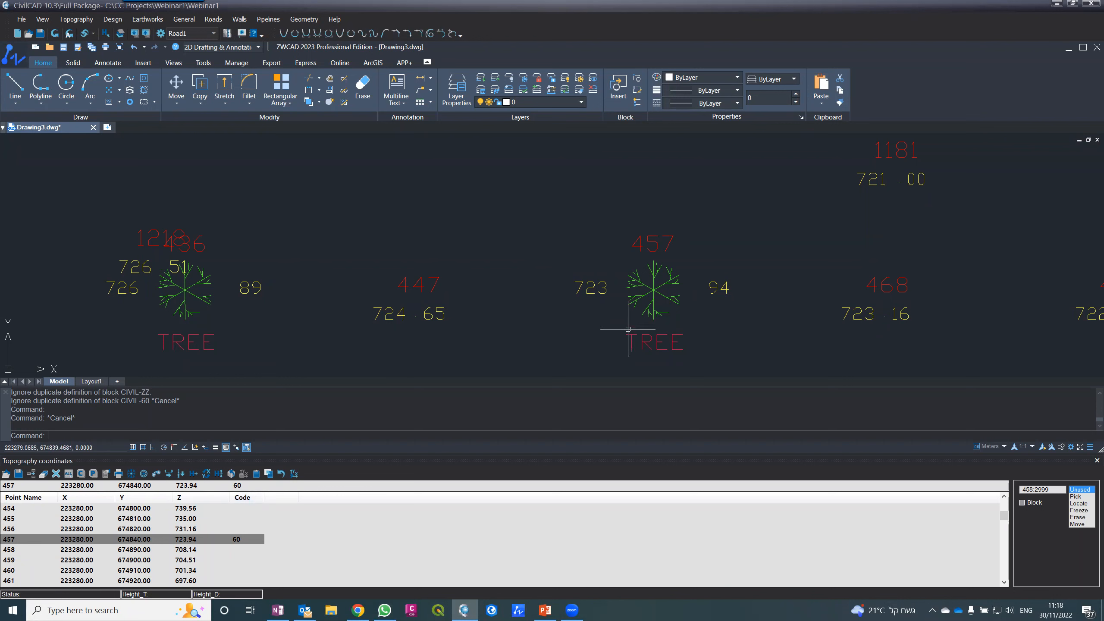
- Generate topography contours from the survey points with the interval set to 0.5
scroll(628, 329, "down", 10)
scroll(592, 319, "up", 3)
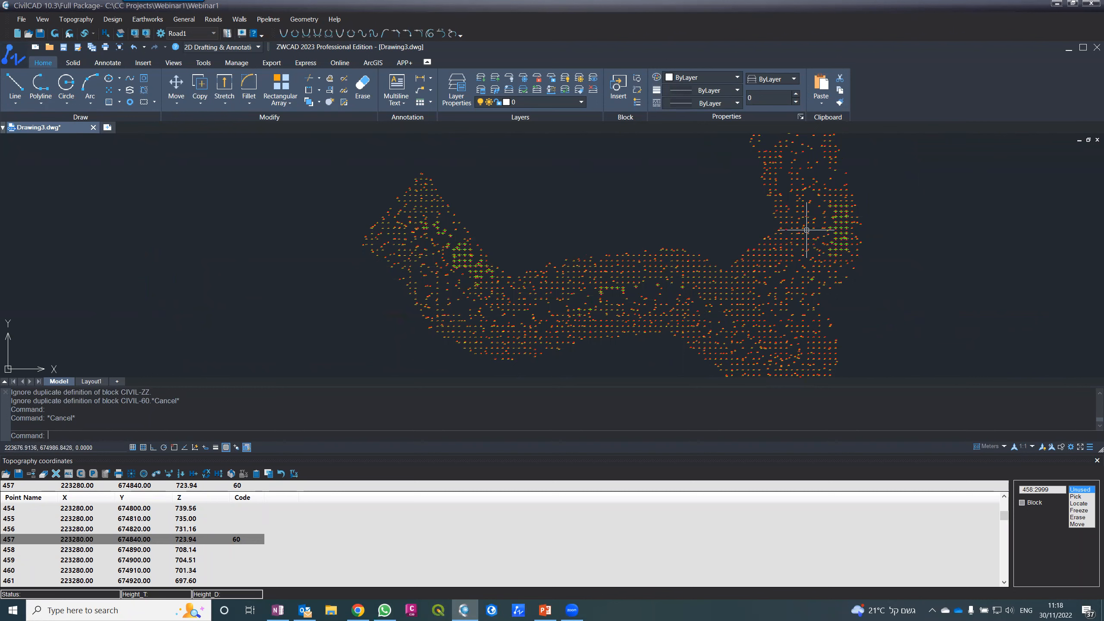
scroll(765, 250, "down", 4)
scroll(756, 256, "up", 5)
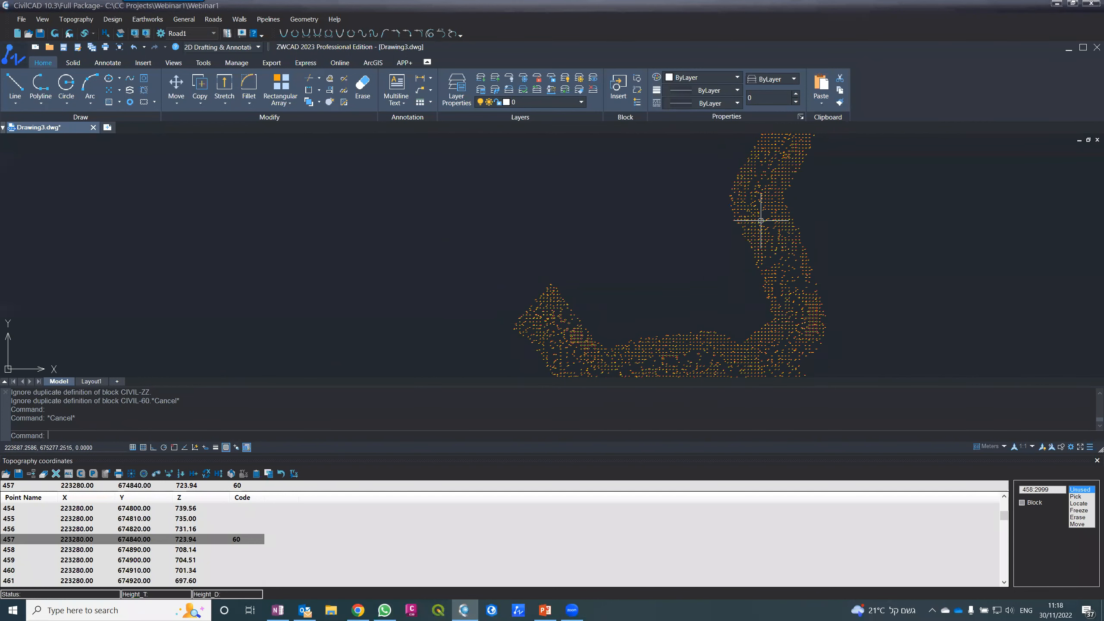
left_click(74, 22)
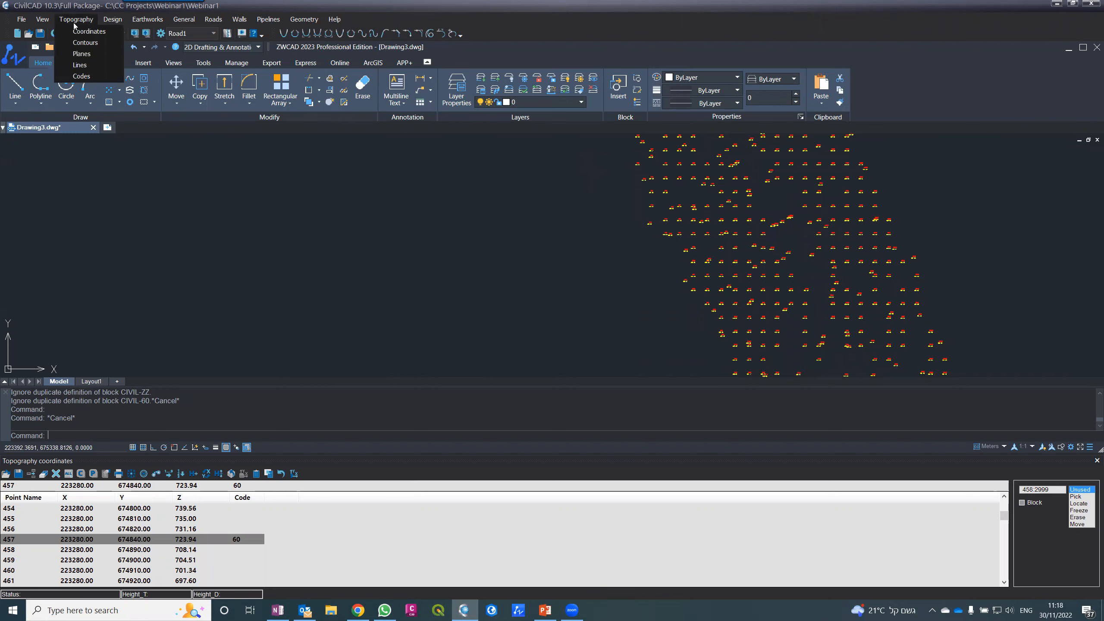
left_click(77, 44)
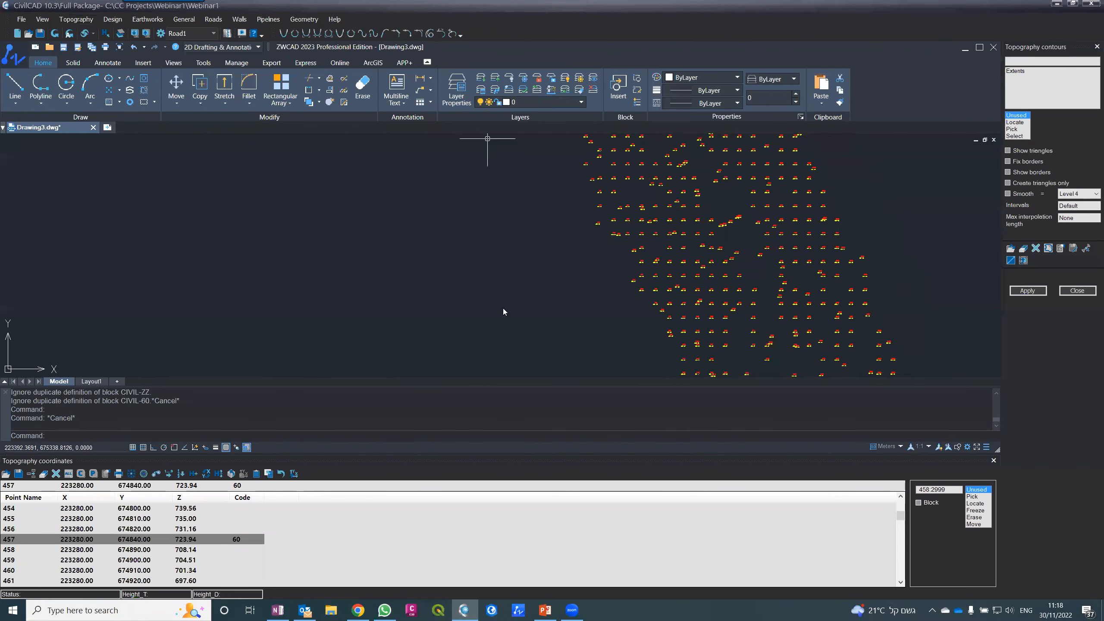
double_click(1067, 206)
type("0.5")
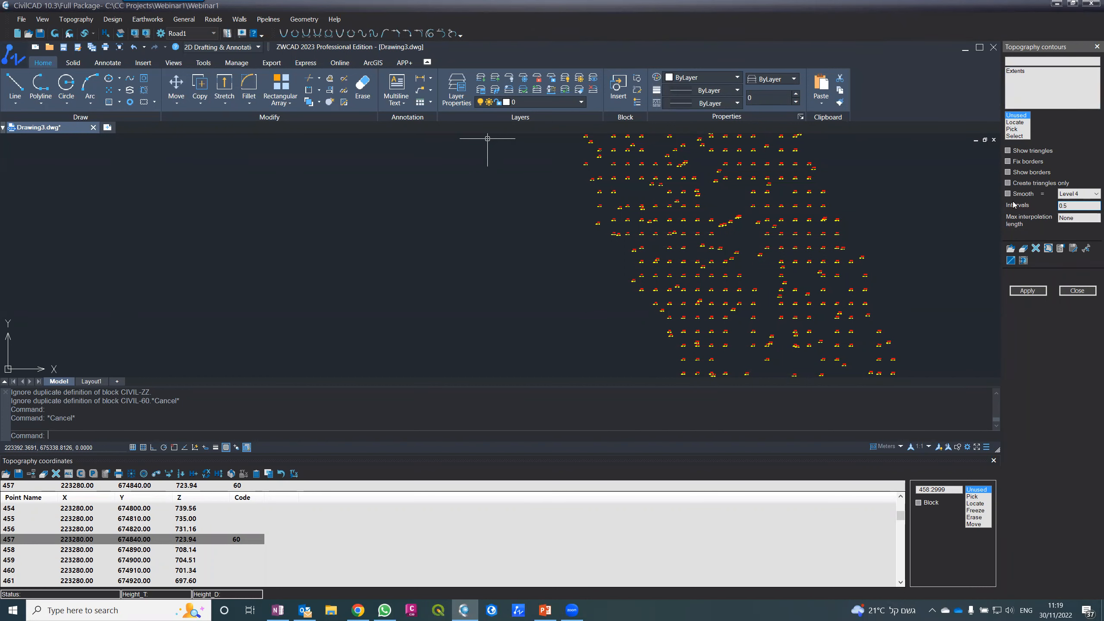
left_click_drag(1069, 207, 1044, 205)
left_click(1027, 291)
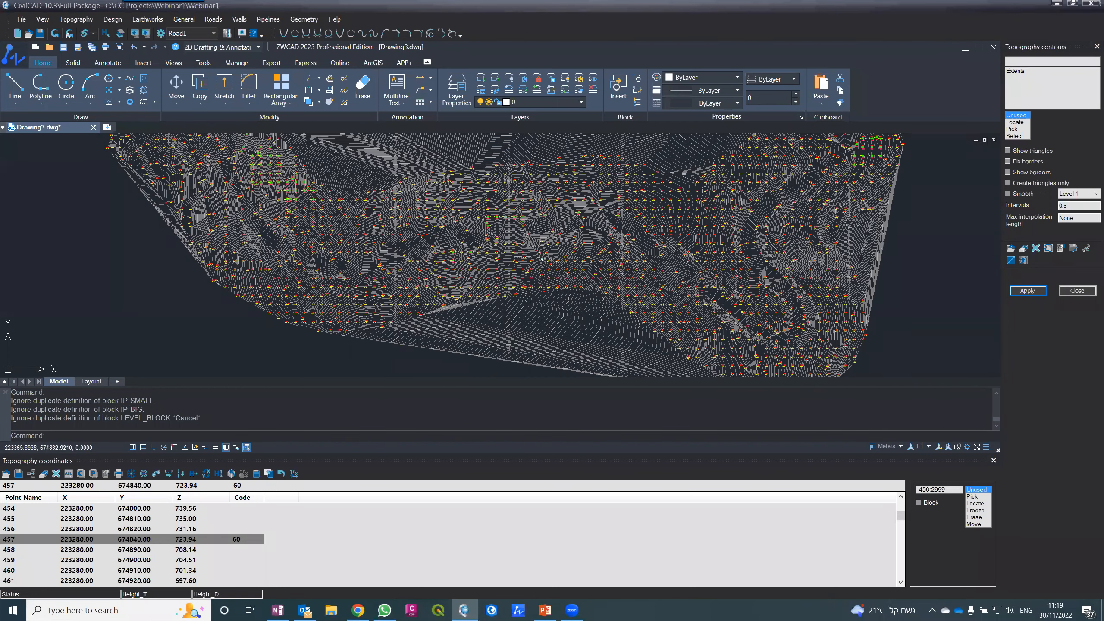
- Close the topography coordinates table and examine the contours interpolated across the areas without survey points
left_click(993, 460)
scroll(235, 313, "down", 8)
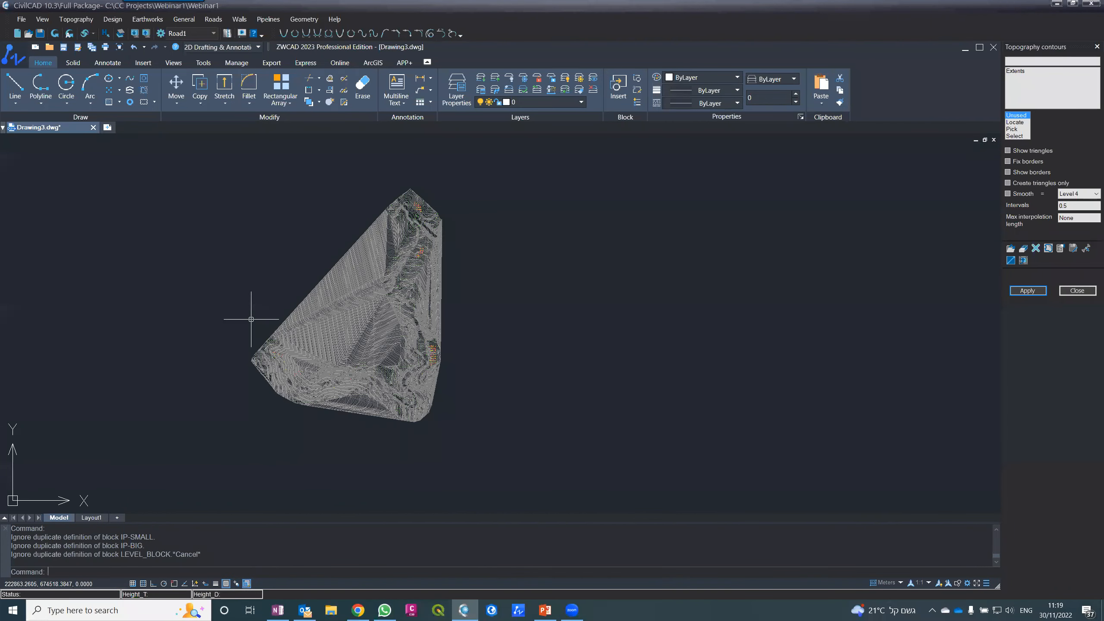
scroll(252, 319, "up", 2)
scroll(251, 319, "up", 2)
scroll(258, 325, "down", 2)
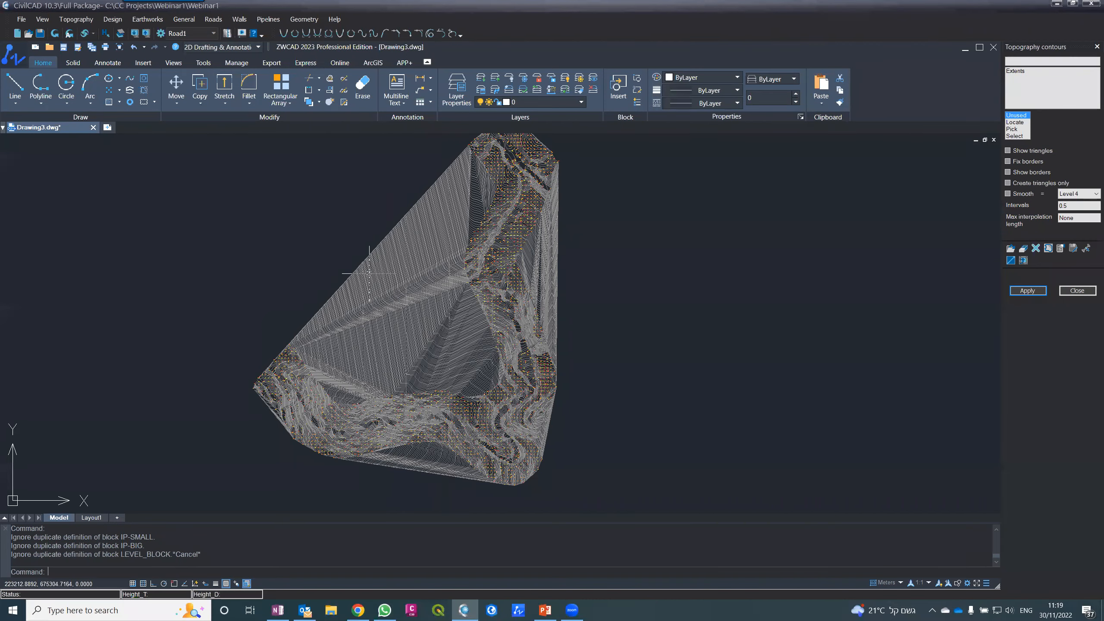
scroll(369, 273, "up", 5)
scroll(365, 302, "down", 3)
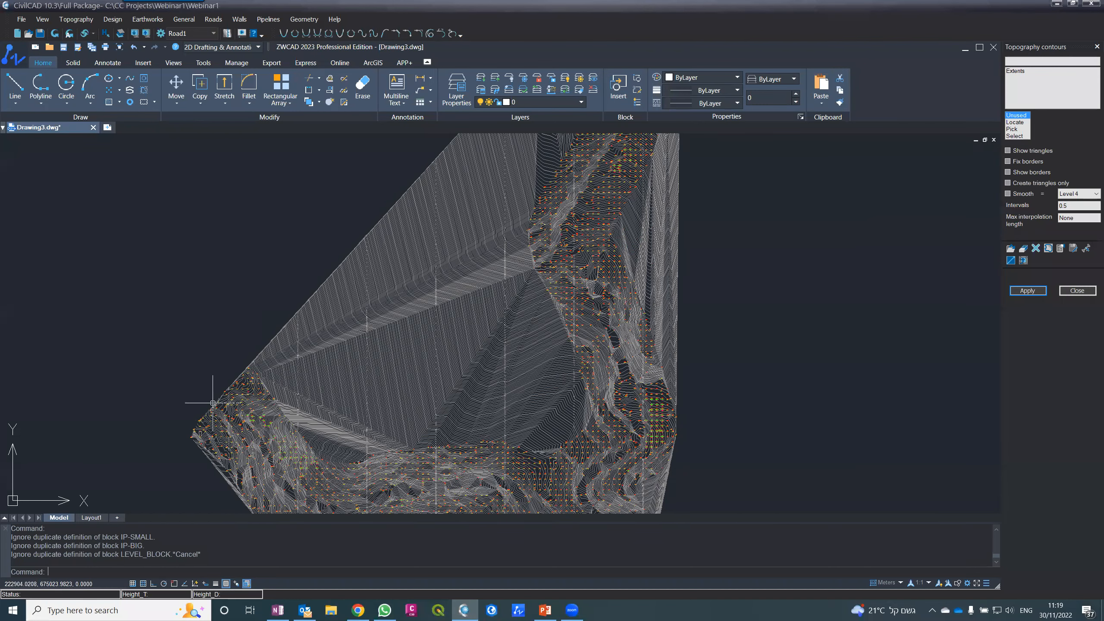
scroll(212, 402, "up", 5)
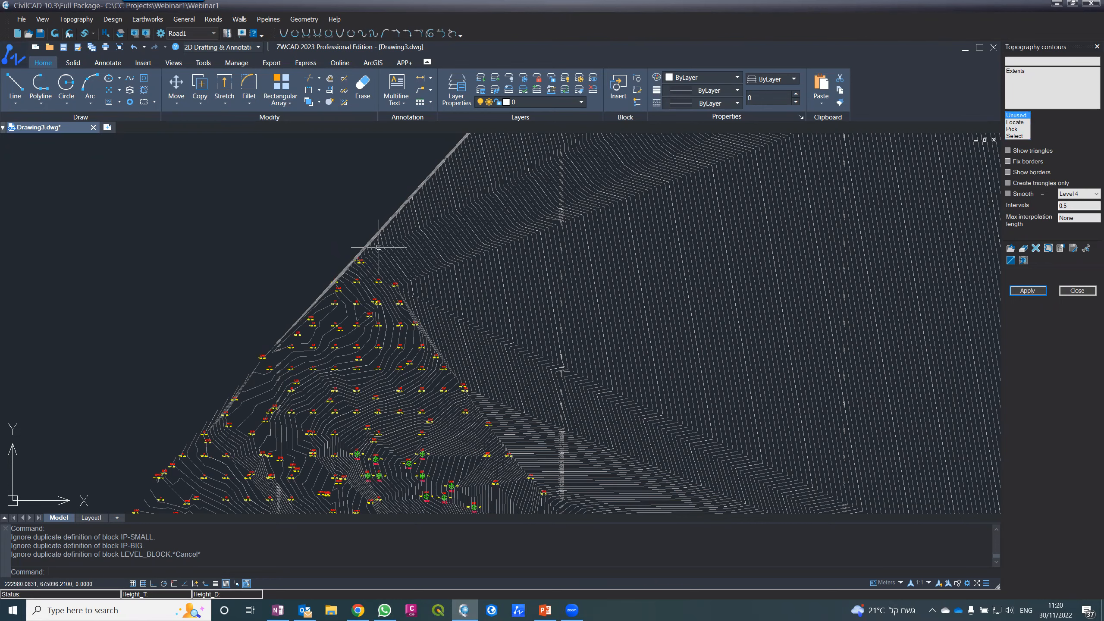
scroll(379, 247, "down", 8)
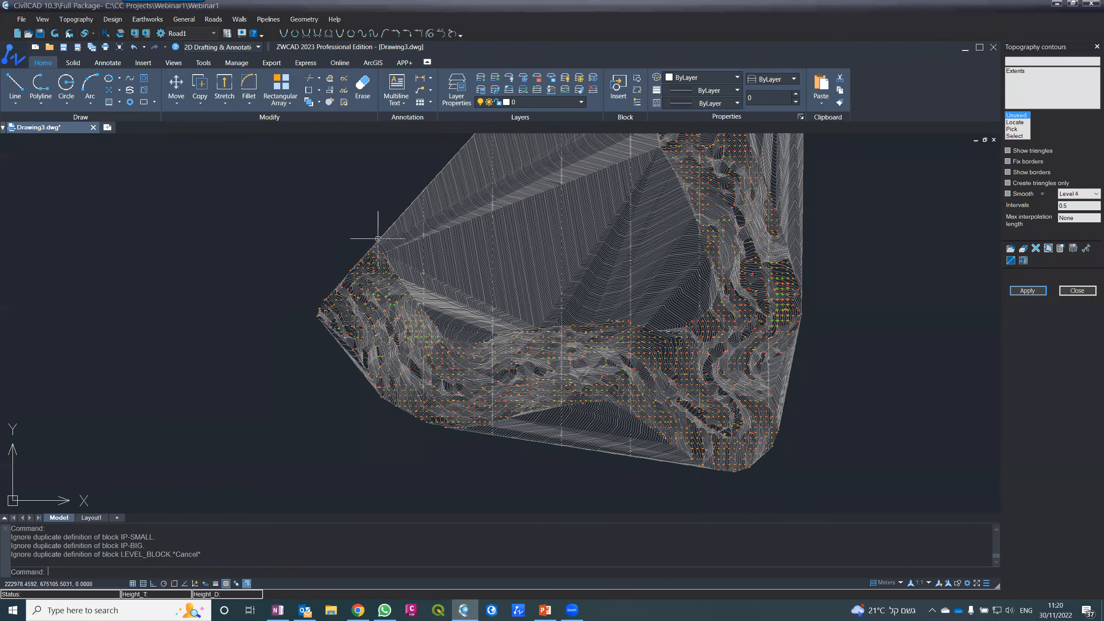
scroll(597, 341, "up", 2)
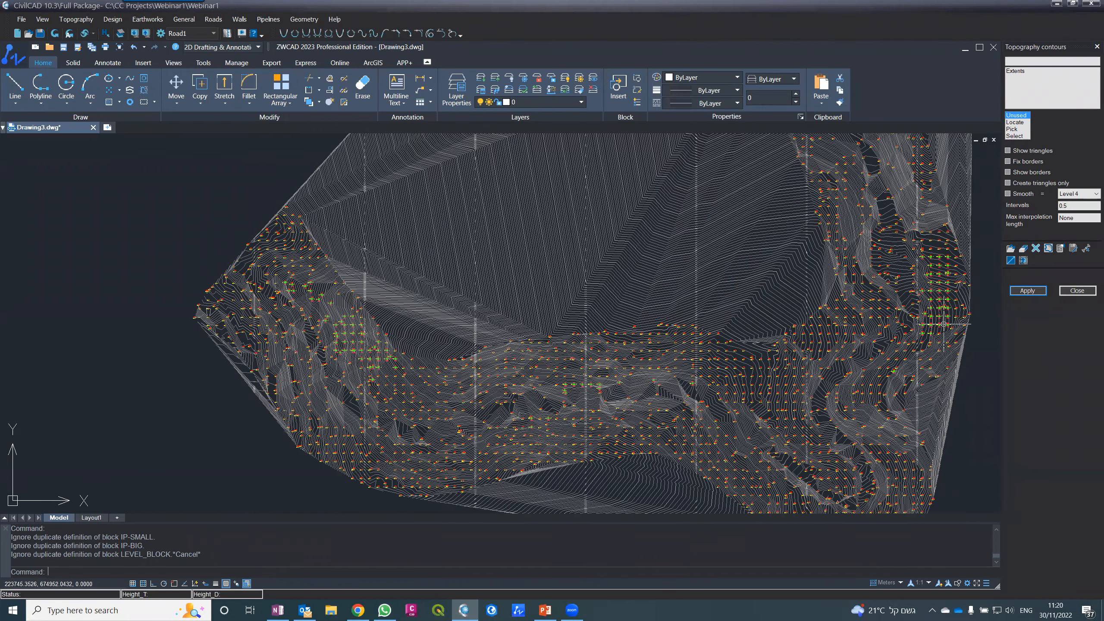
scroll(943, 324, "up", 6)
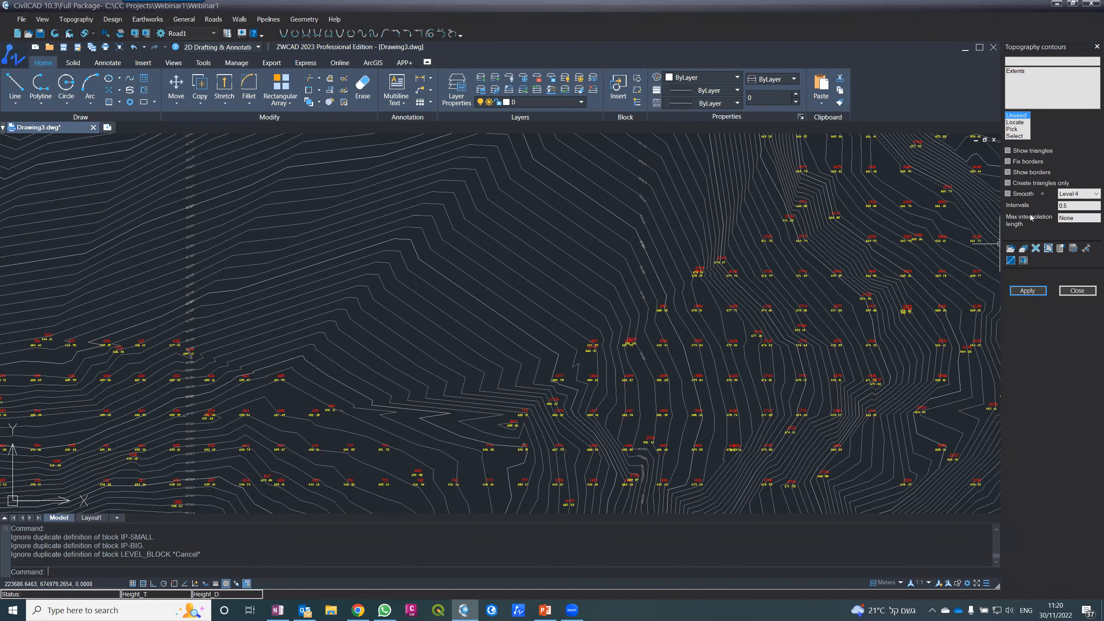
- Set the maximum interpolation length to 50 and regenerate the topography contours
double_click(1060, 218)
type("50")
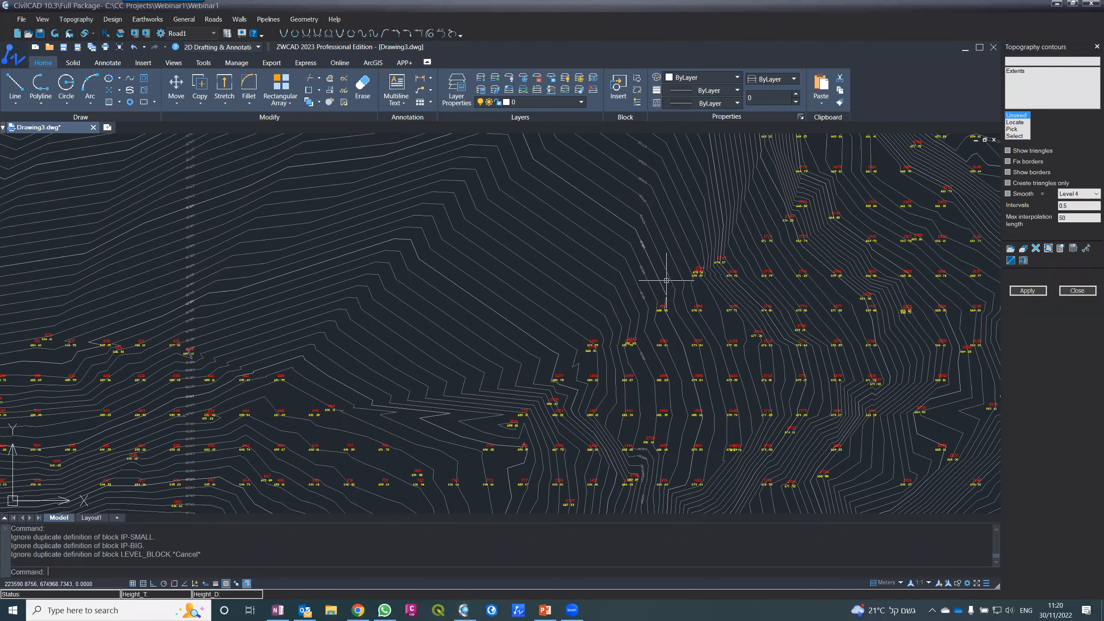
scroll(666, 280, "up", 3)
scroll(609, 248, "down", 3)
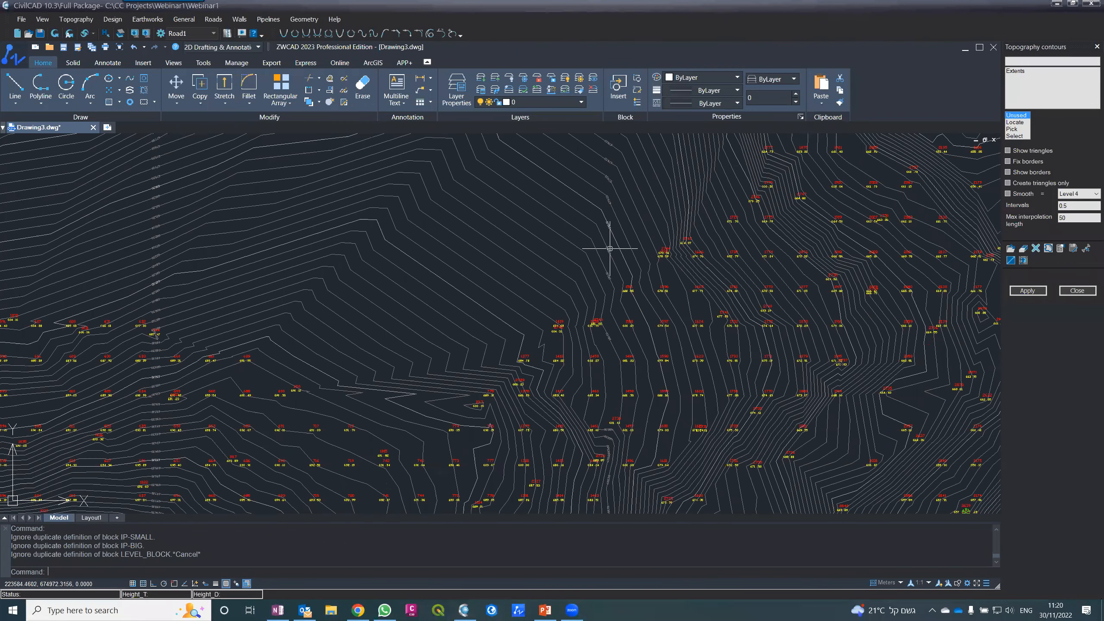
scroll(544, 419, "down", 2)
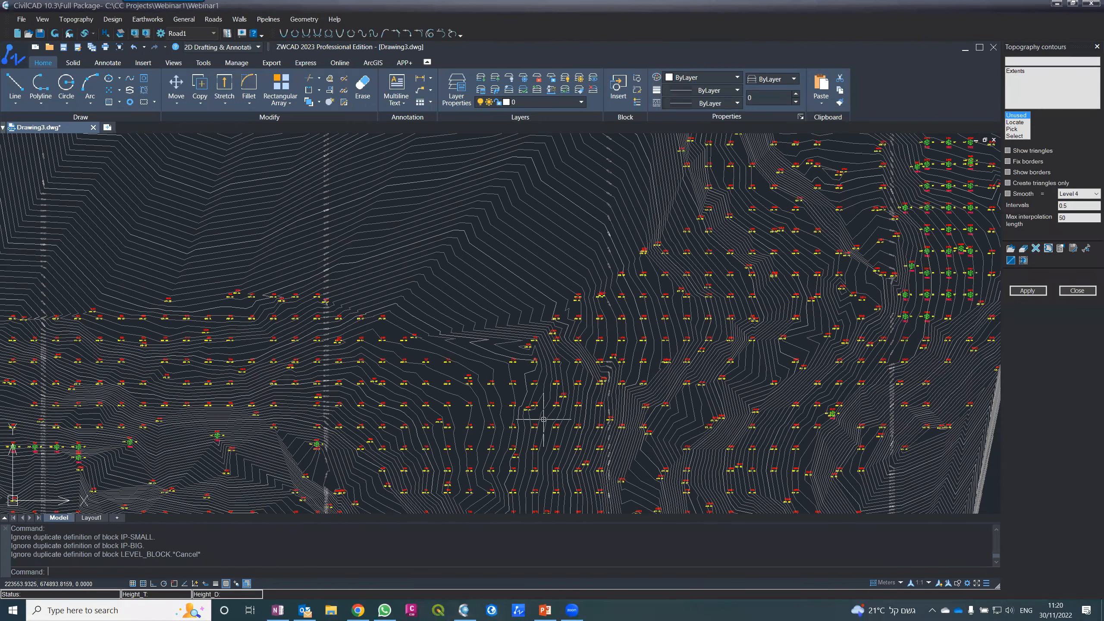
scroll(734, 247, "up", 4)
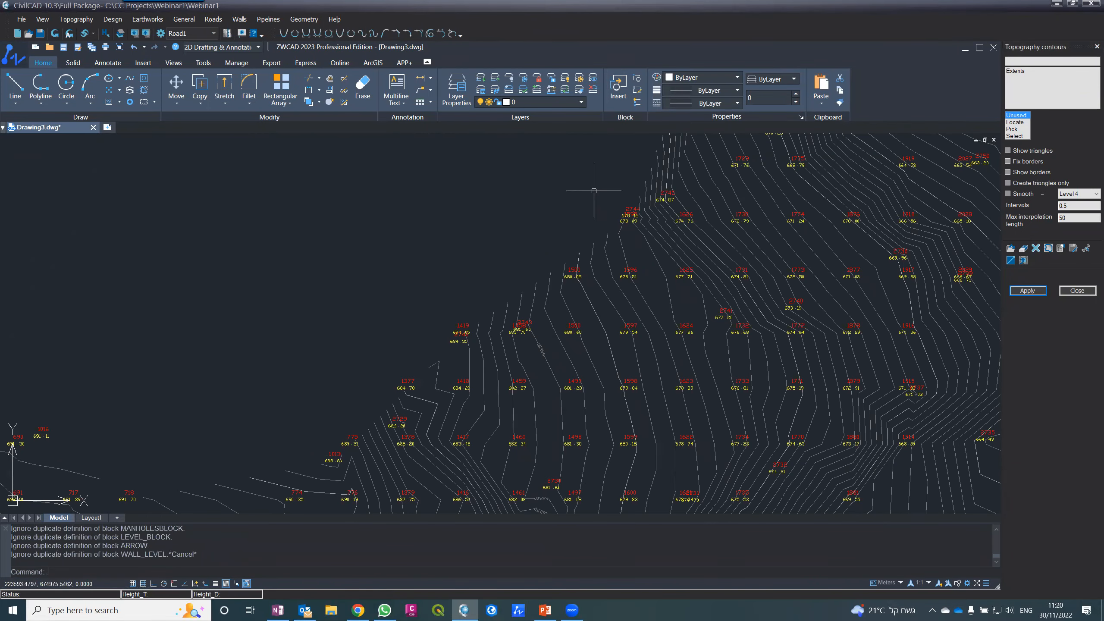
- Examine the regenerated contours along the outer edges of the surveyed strip
scroll(573, 213, "down", 10)
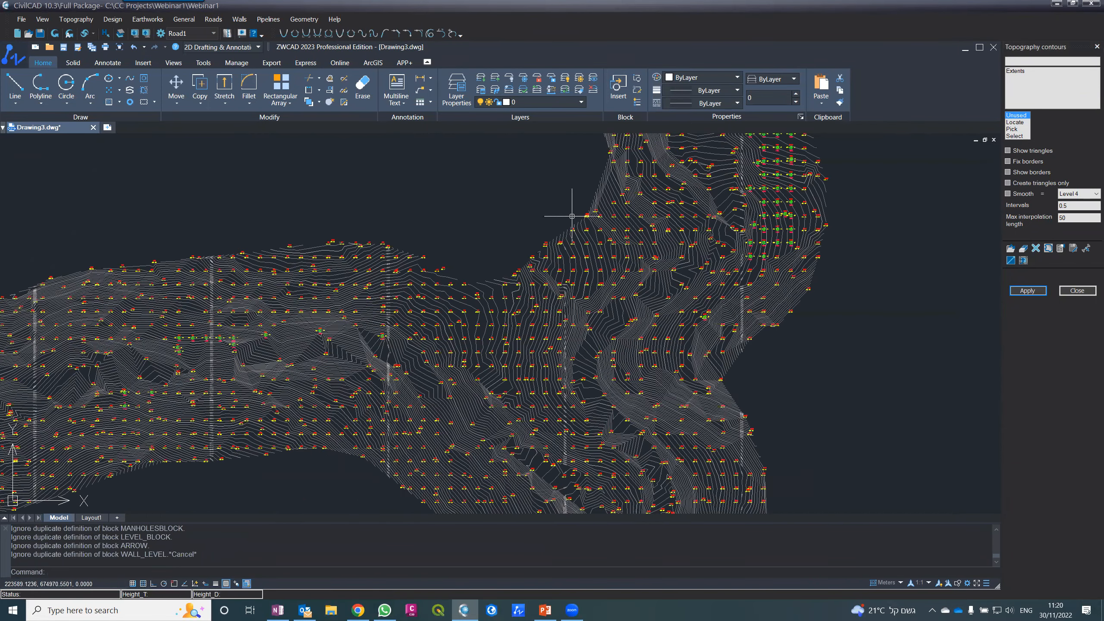
scroll(389, 226, "up", 3)
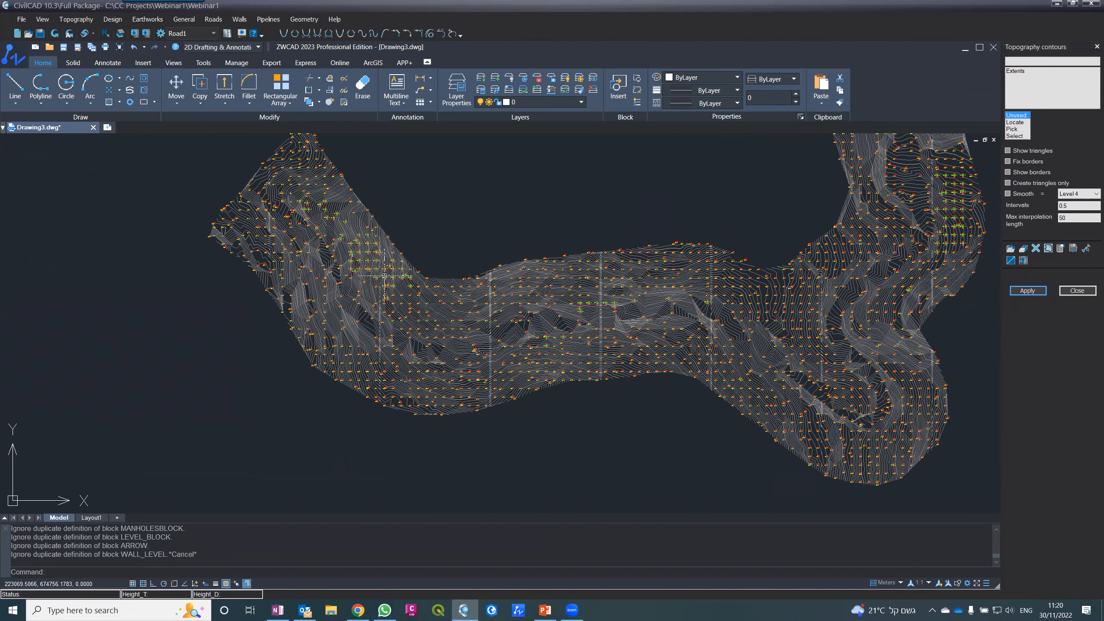
scroll(385, 274, "up", 5)
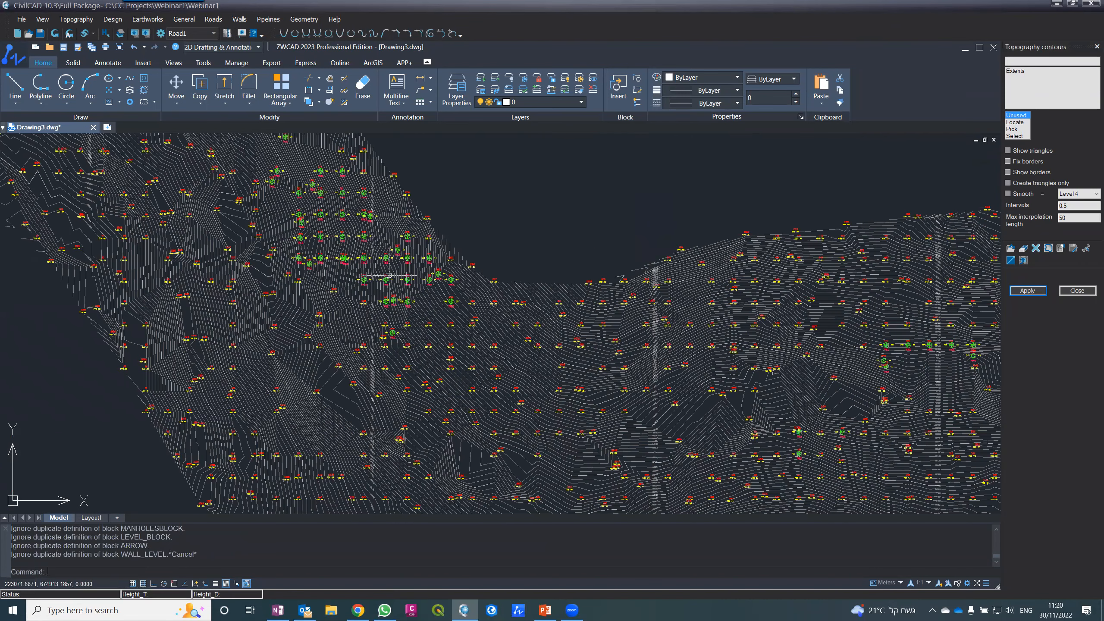
scroll(461, 225, "up", 4)
scroll(461, 235, "down", 2)
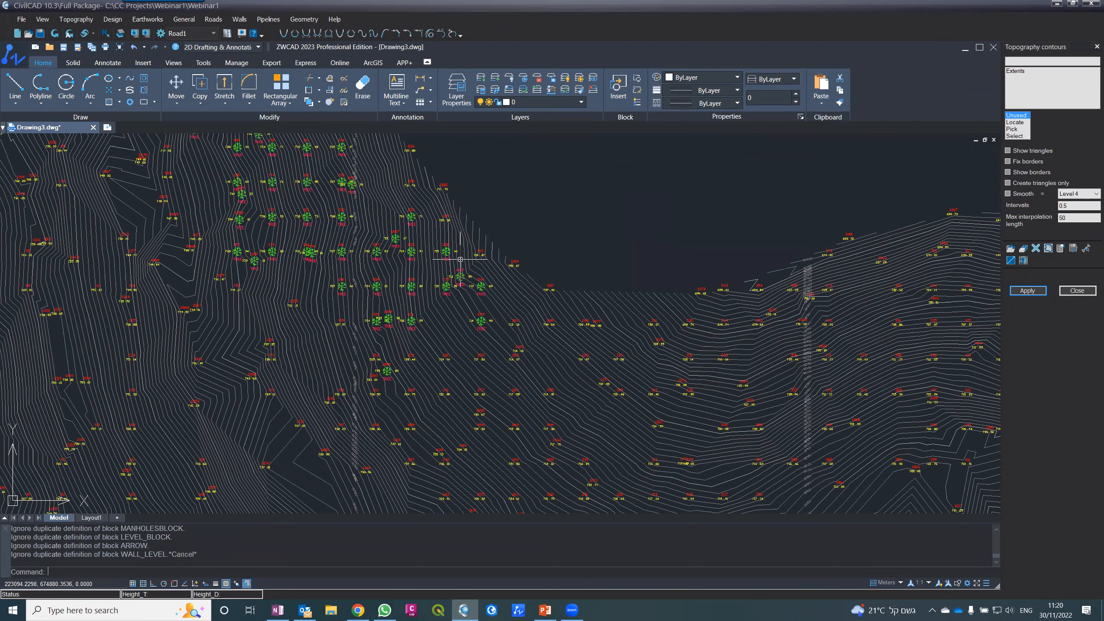
scroll(460, 259, "down", 4)
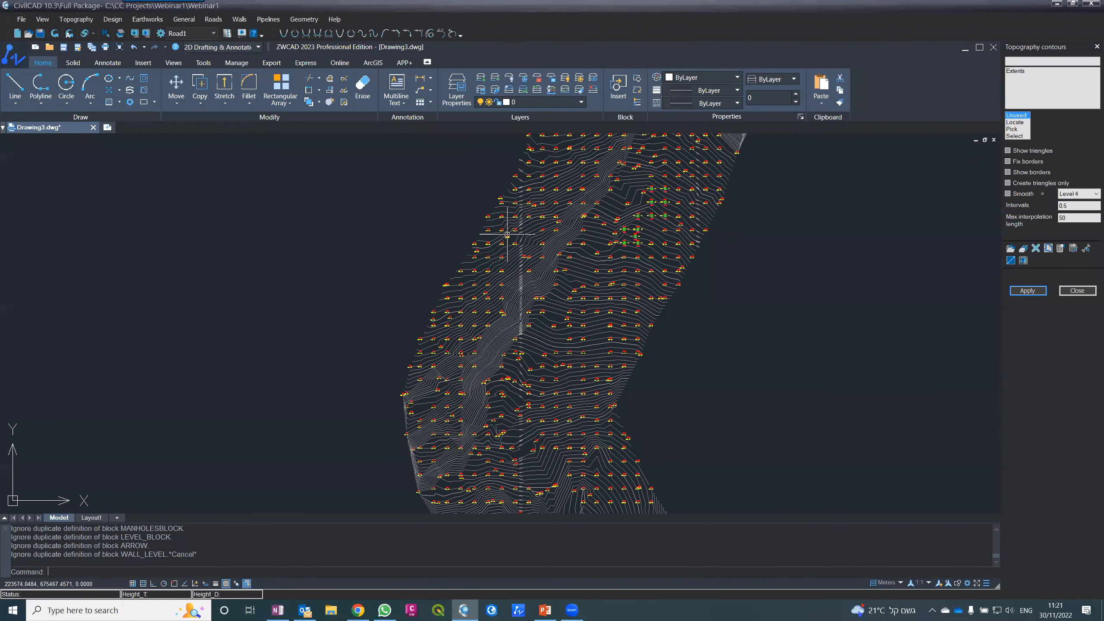
left_click(565, 610)
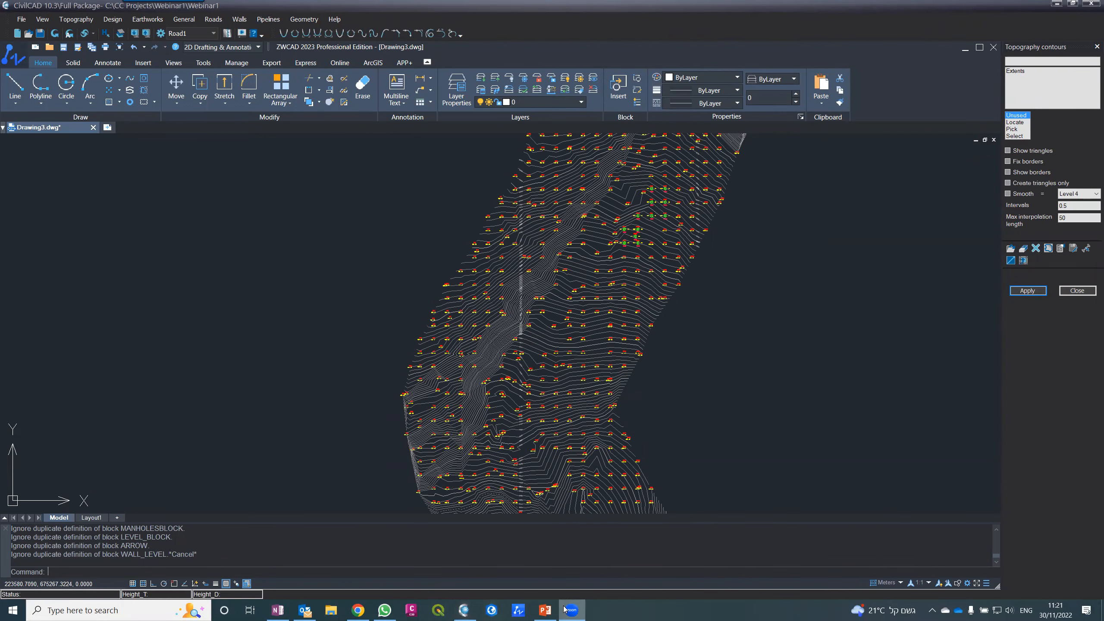
left_click(567, 610)
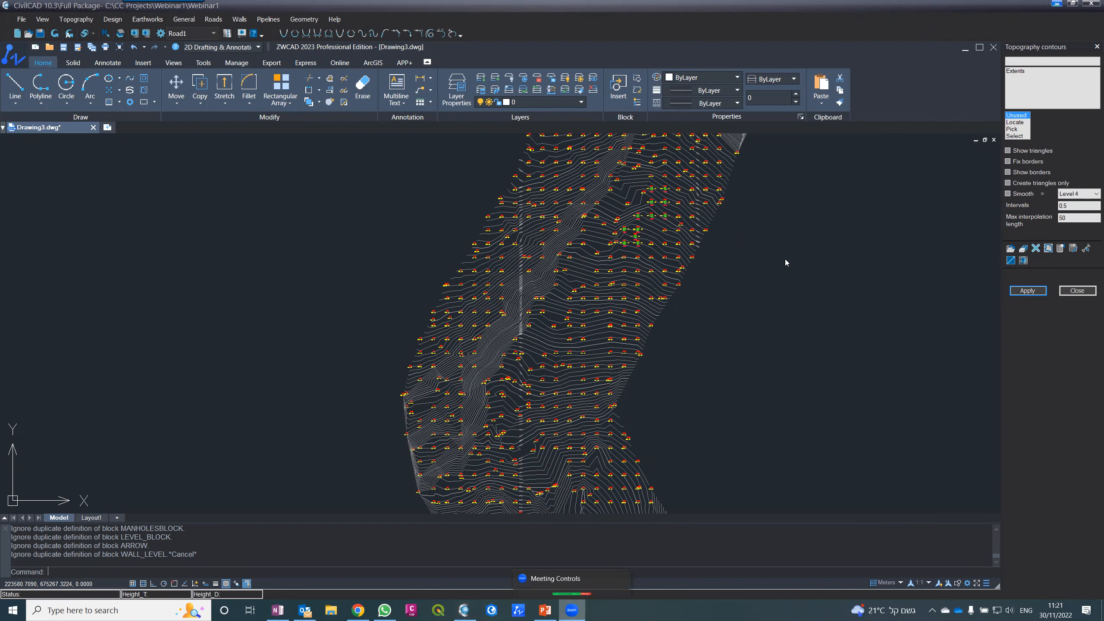
left_click(566, 609)
right_click(567, 610)
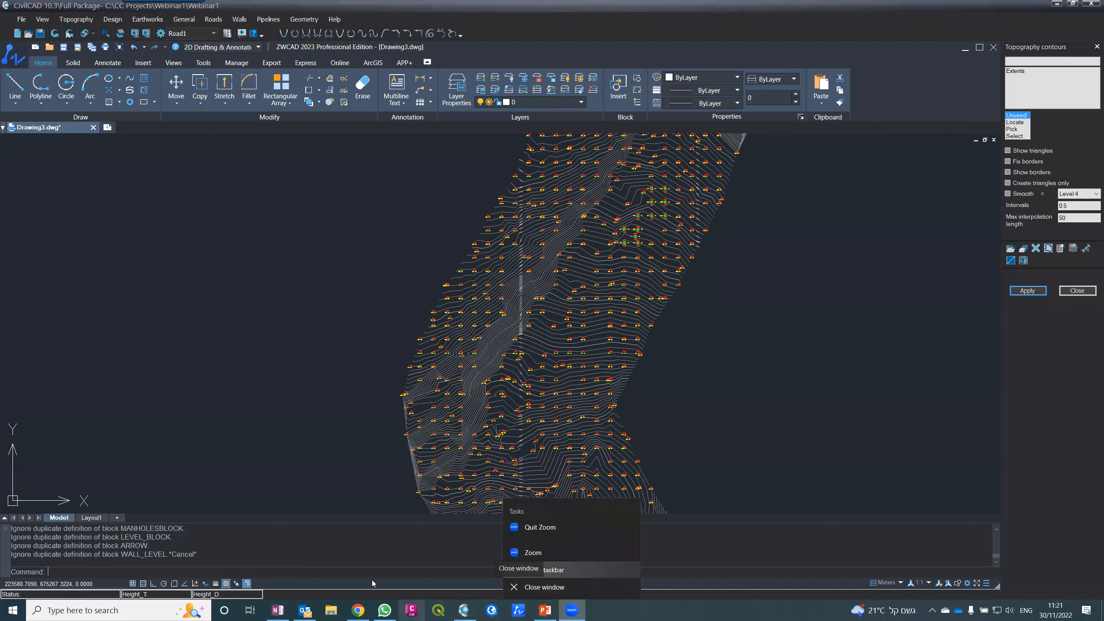
left_click(64, 477)
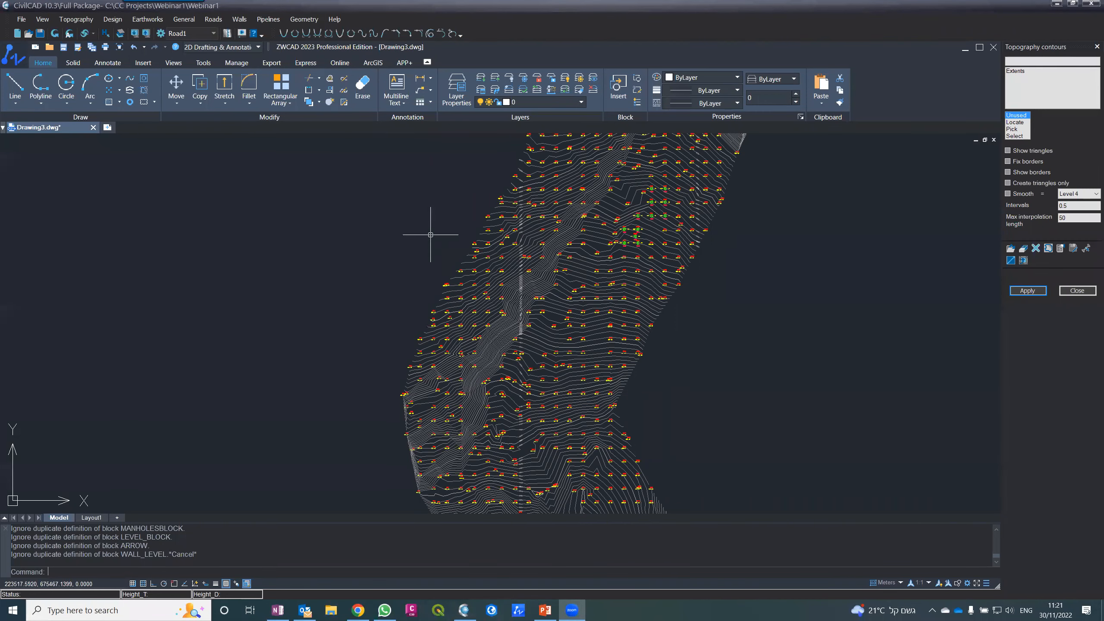
- Inspect the contours at the inner bend near the tree symbols and compare them with the whole strip
scroll(434, 232, "down", 5)
scroll(361, 357, "up", 4)
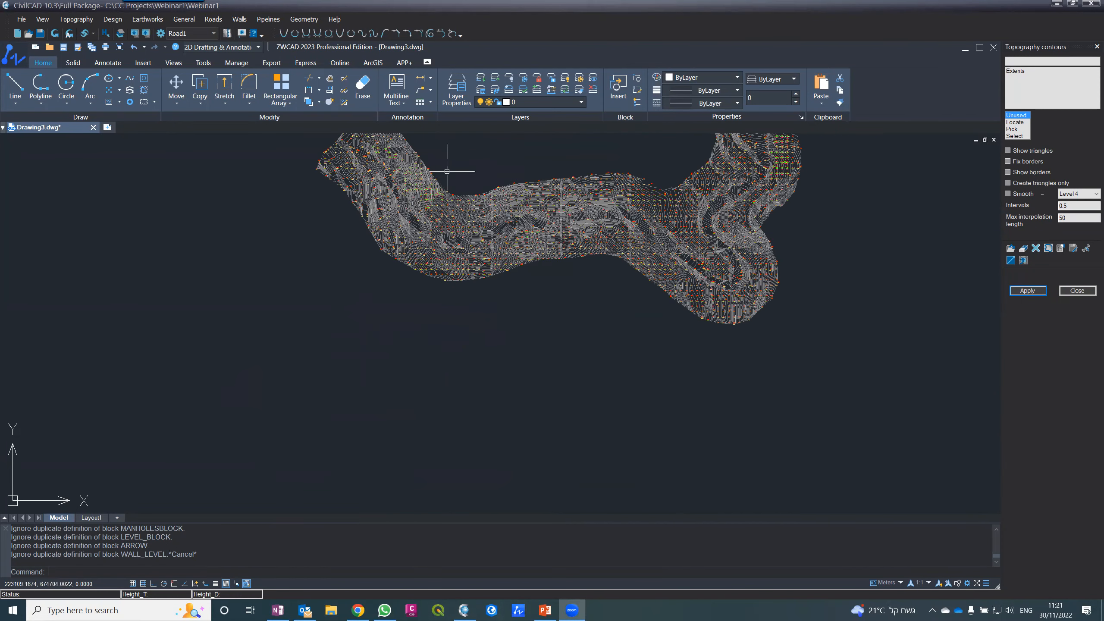
scroll(446, 171, "up", 4)
scroll(435, 223, "up", 5)
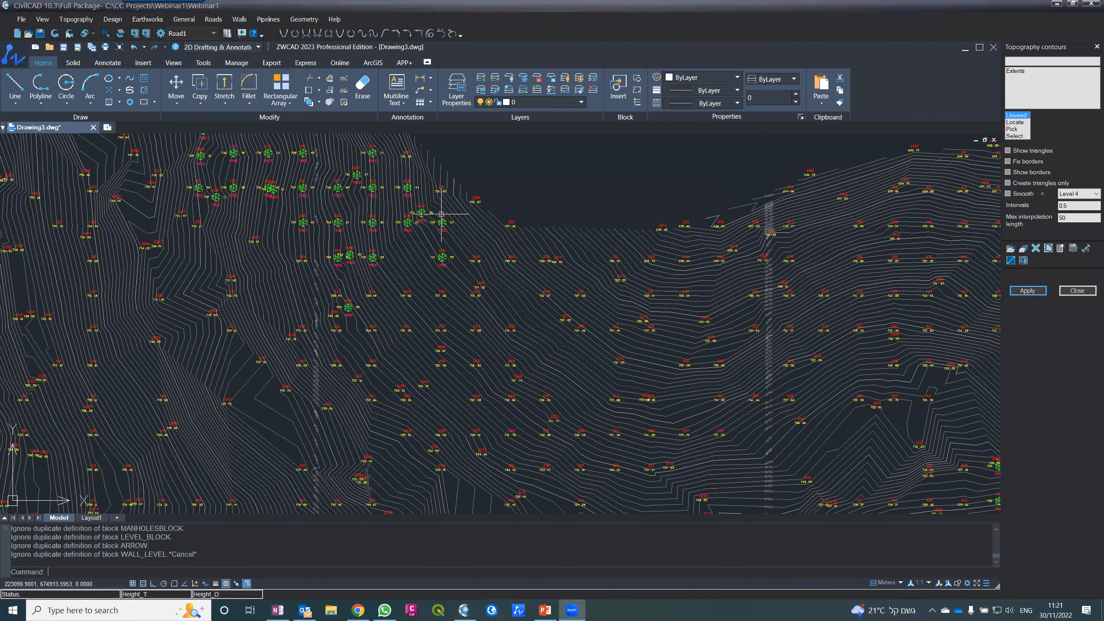
scroll(441, 214, "down", 8)
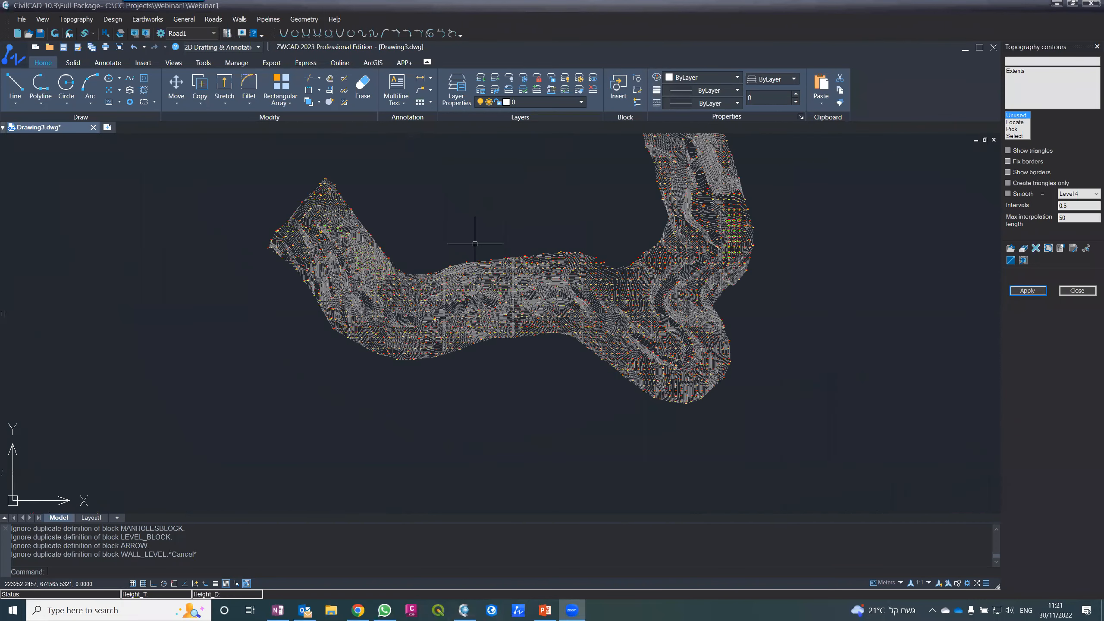
scroll(475, 244, "up", 2)
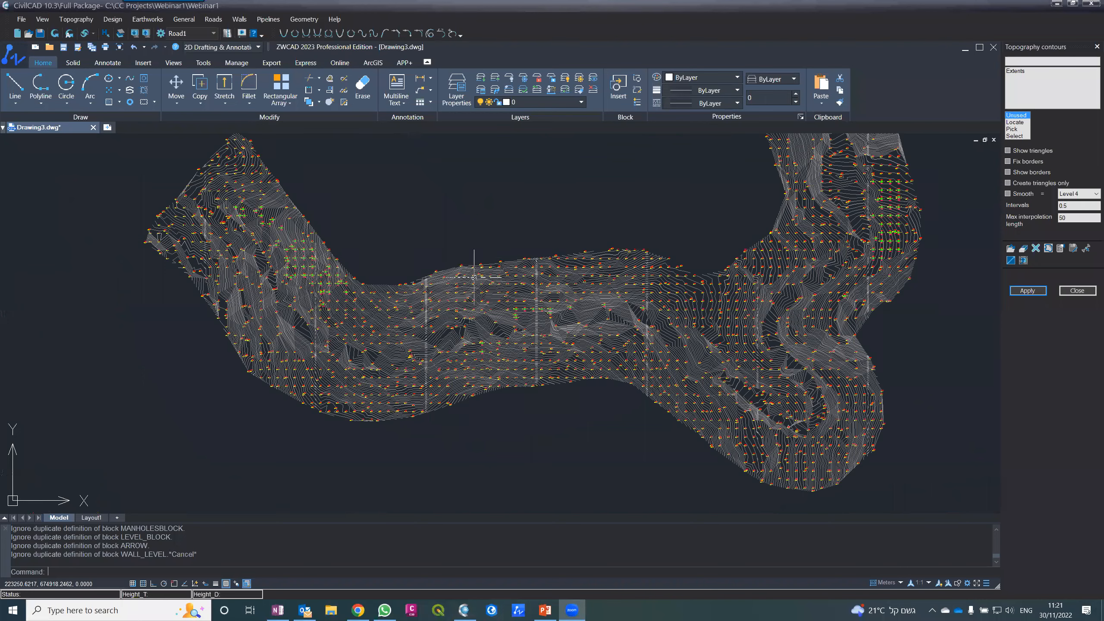
- Query the terrain height at twelve spots between and around survey points 1054 and 1180, ending the height query
scroll(512, 337, "up", 5)
scroll(438, 304, "up", 10)
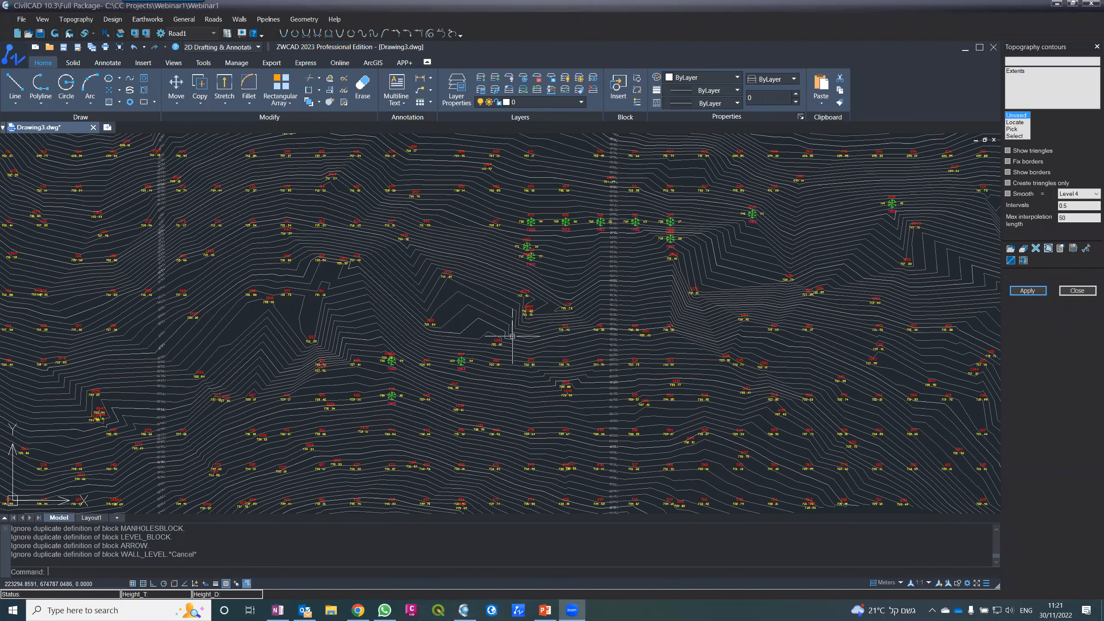
left_click(106, 34)
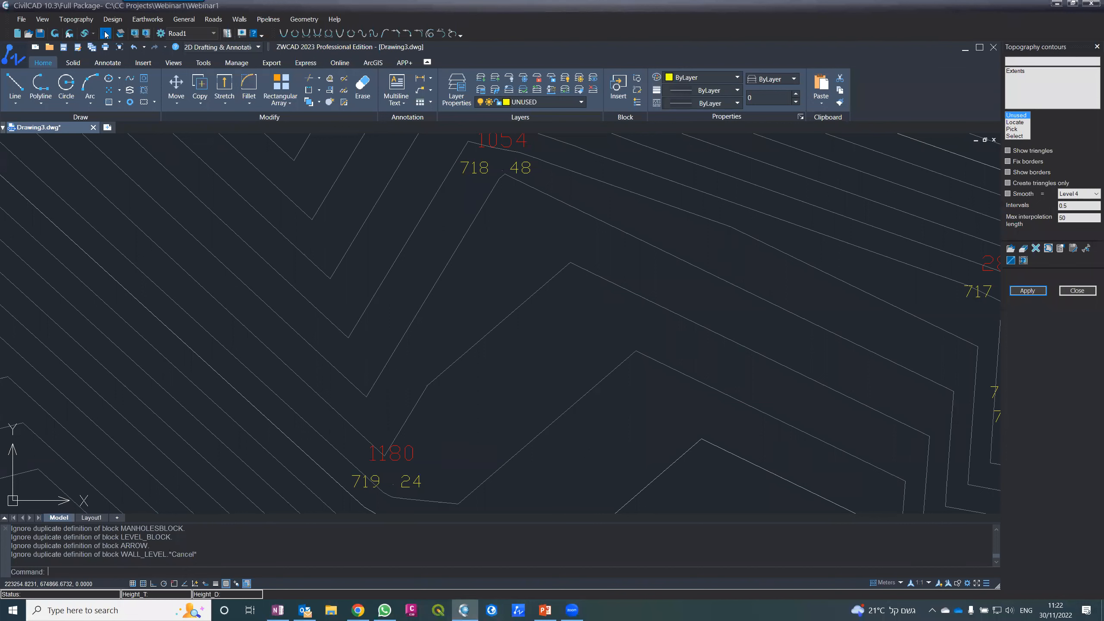
left_click(372, 260)
left_click(369, 342)
left_click(408, 356)
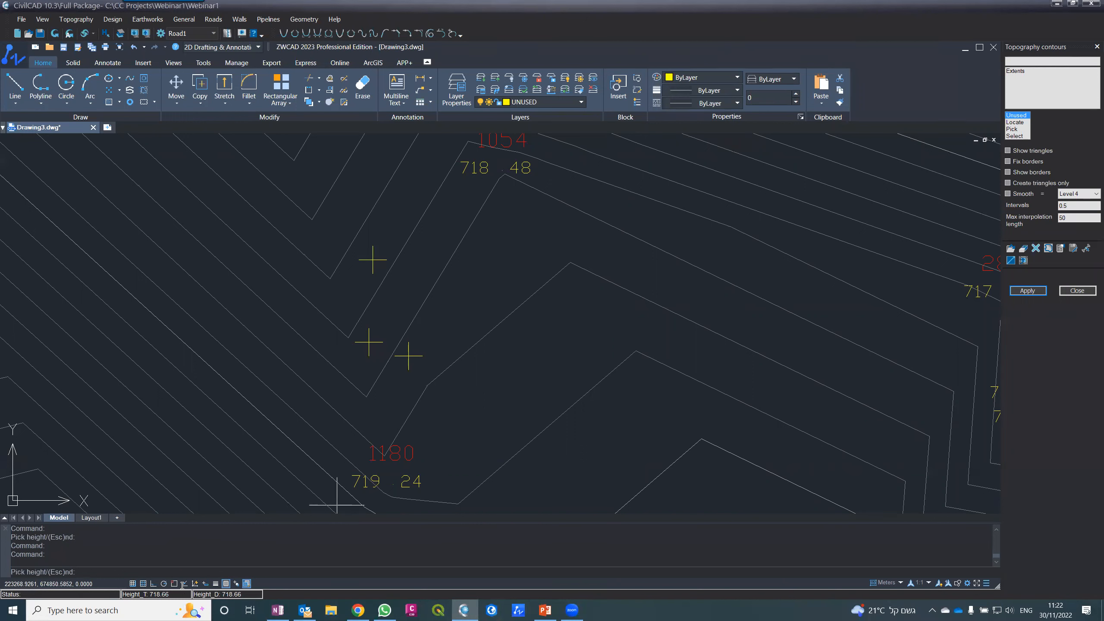
left_click(443, 399)
left_click(568, 452)
left_click(467, 427)
left_click(597, 324)
left_click(508, 235)
left_click(473, 188)
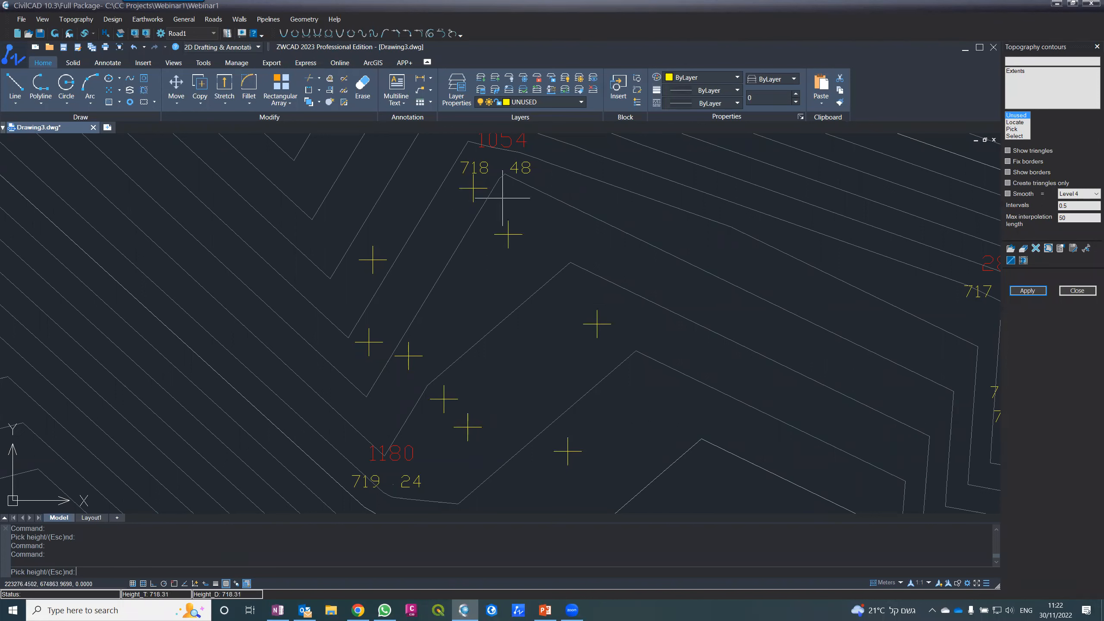
left_click(651, 274)
left_click(665, 329)
left_click(632, 399)
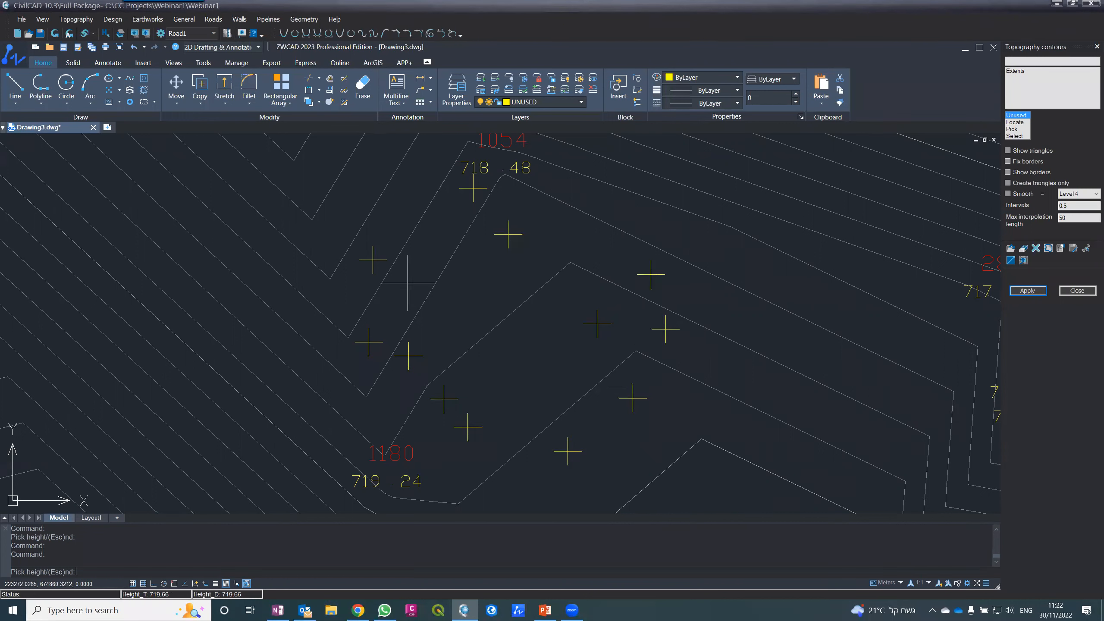
key("Escape")
key("Escape")
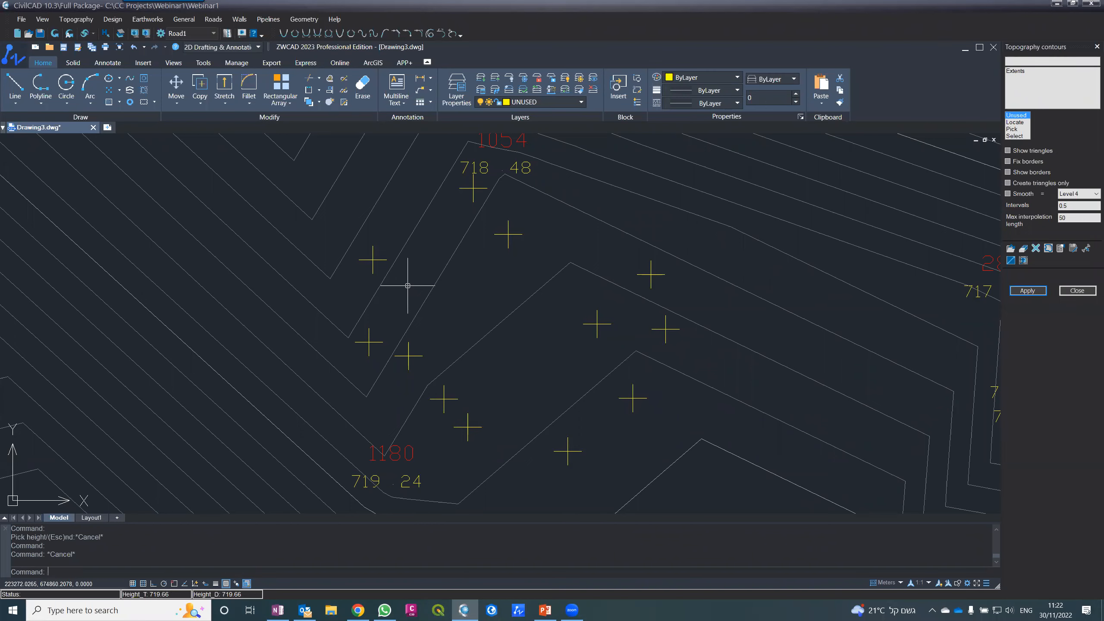
- Review the queried spots within the surrounding terrain and the full extent of the contoured strip
scroll(419, 288, "down", 4)
scroll(419, 288, "down", 2)
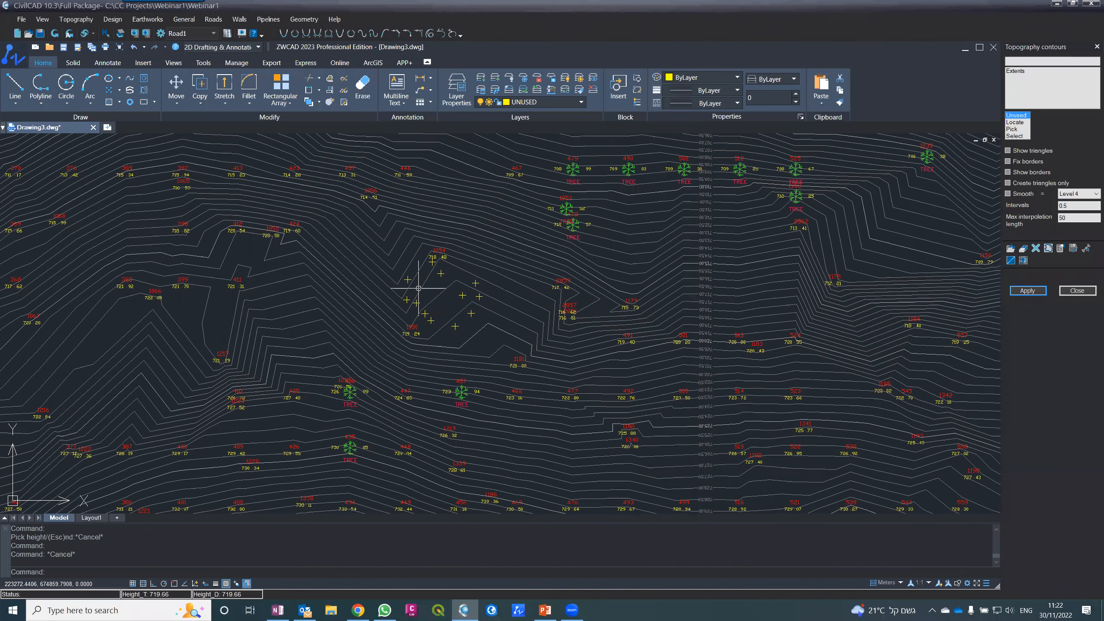
scroll(419, 288, "down", 3)
scroll(417, 293, "down", 5)
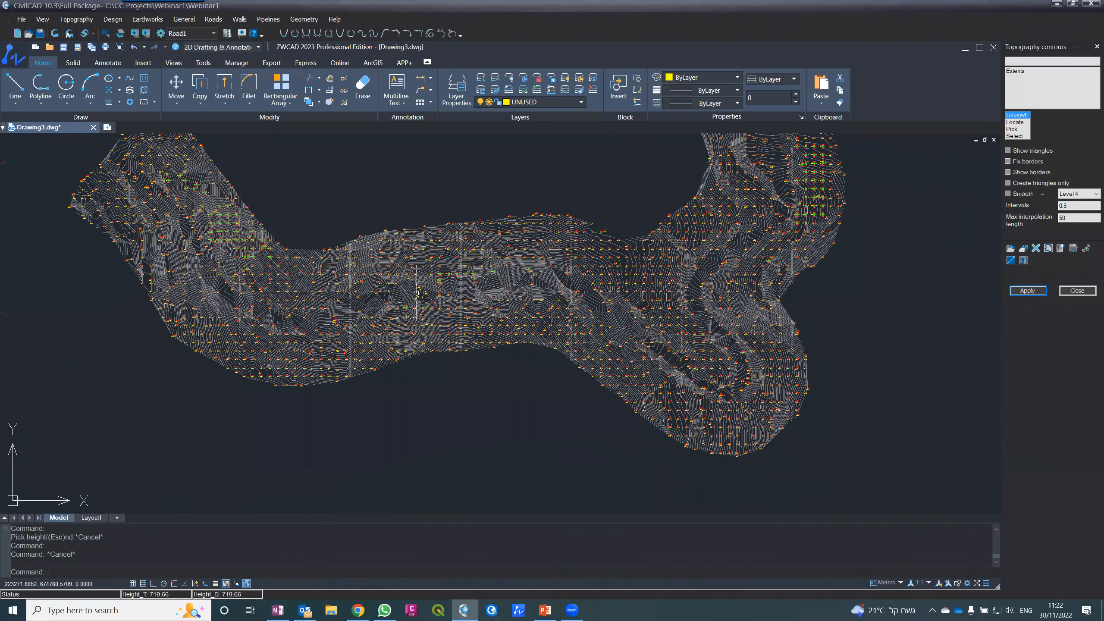
scroll(409, 298, "up", 2)
scroll(409, 298, "up", 2)
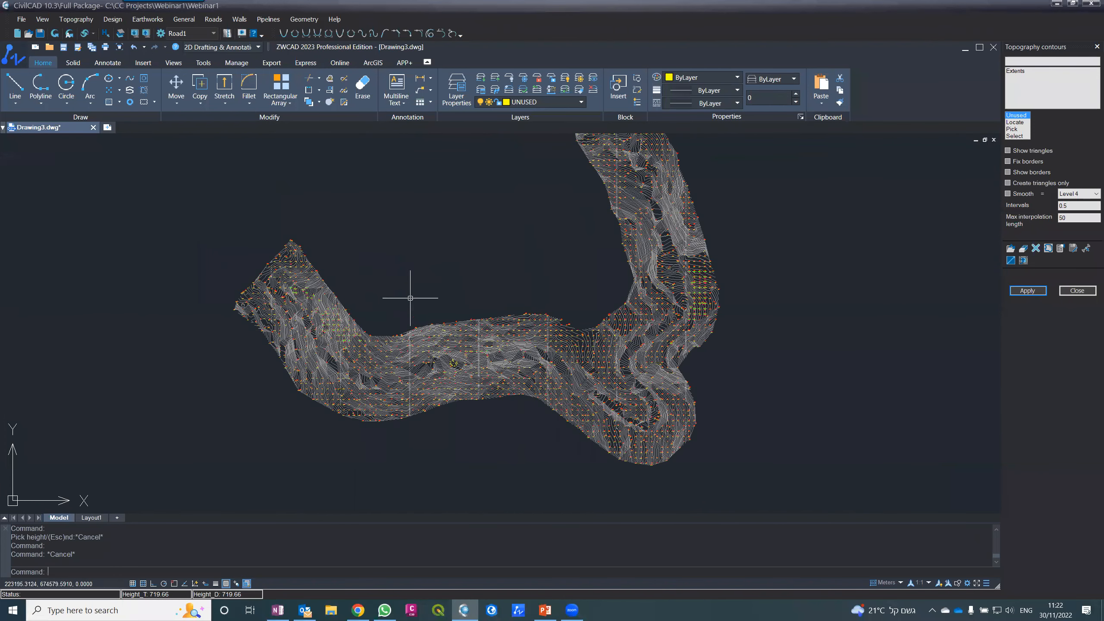
scroll(412, 296, "down", 4)
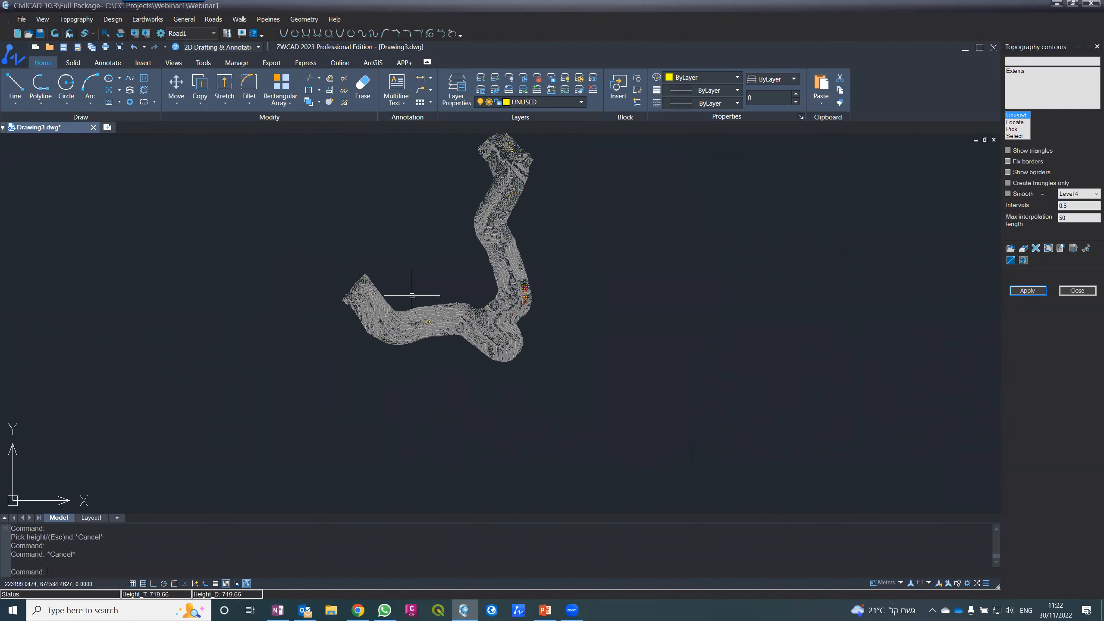
scroll(412, 297, "up", 1)
scroll(411, 298, "down", 1)
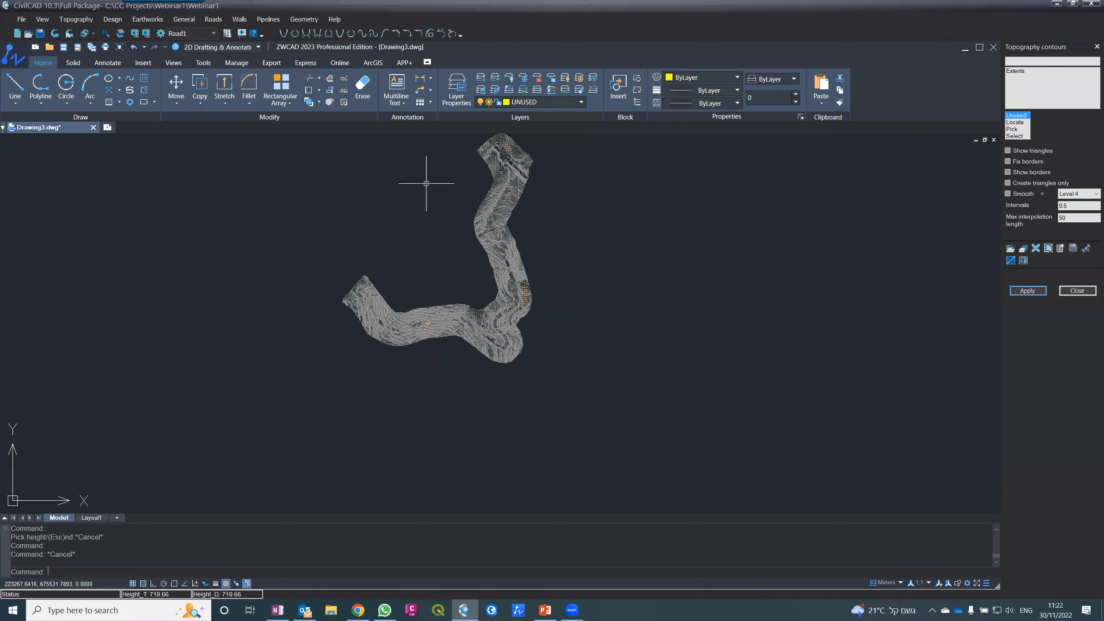
- Examine the contours and survey points at the strip's northern end against the rest of the surveyed strip
scroll(426, 184, "up", 4)
scroll(428, 182, "down", 3)
scroll(431, 197, "up", 2)
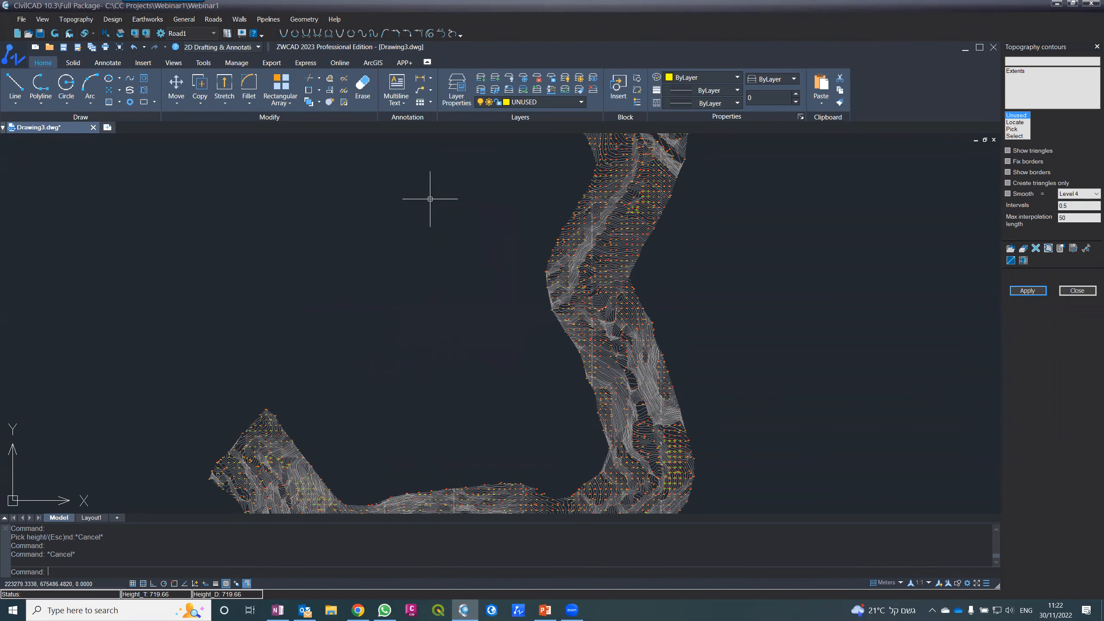
scroll(430, 200, "down", 4)
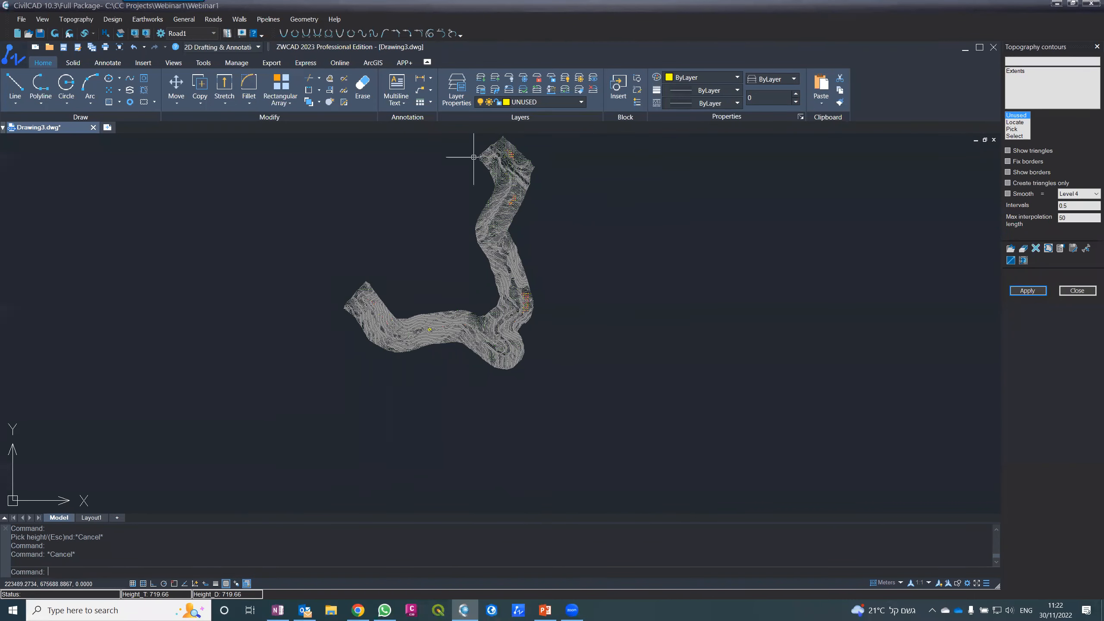
scroll(493, 143, "up", 2)
scroll(492, 142, "up", 5)
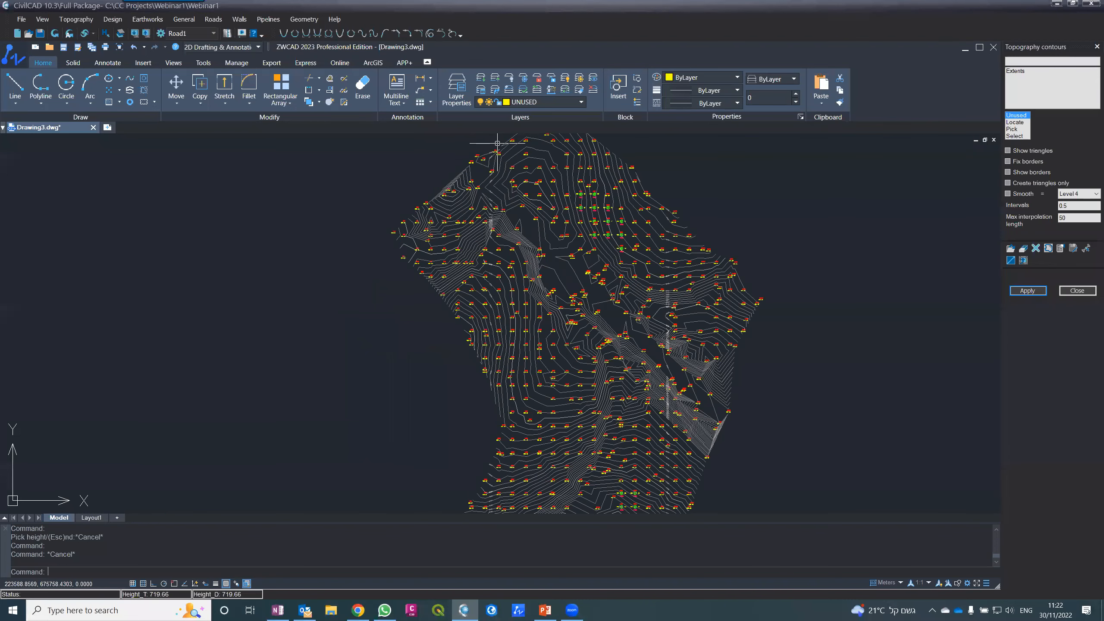
scroll(497, 164, "up", 3)
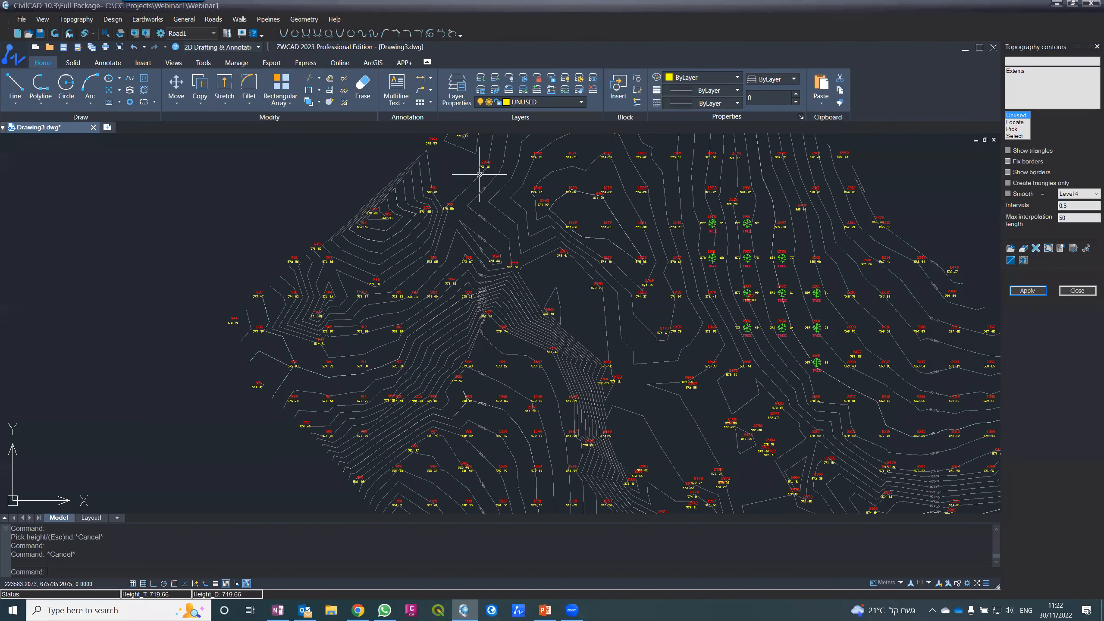
scroll(479, 174, "down", 5)
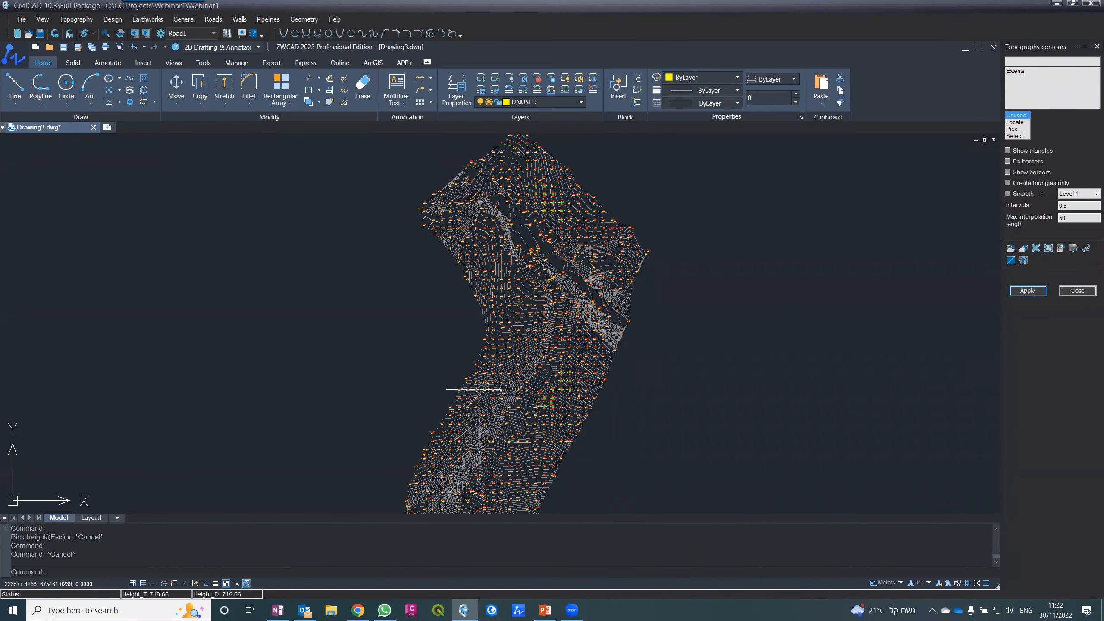
scroll(477, 368, "down", 5)
scroll(477, 368, "up", 5)
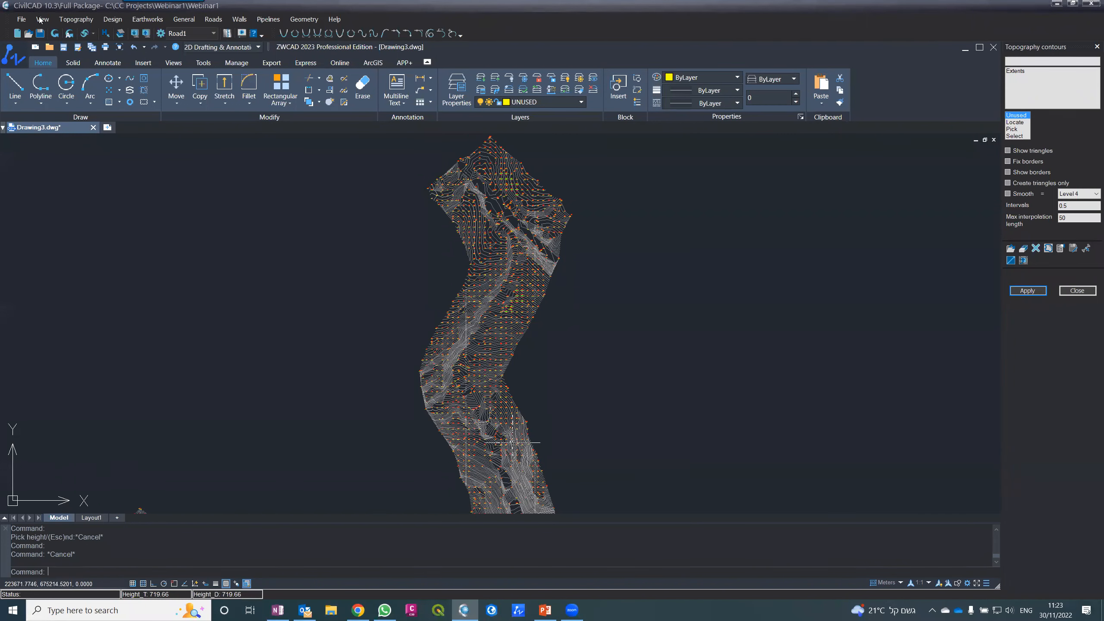
- Open the topography coordinates table and review the rows of survey points 454 to 459, including the code of point 457
left_click(76, 22)
left_click(81, 33)
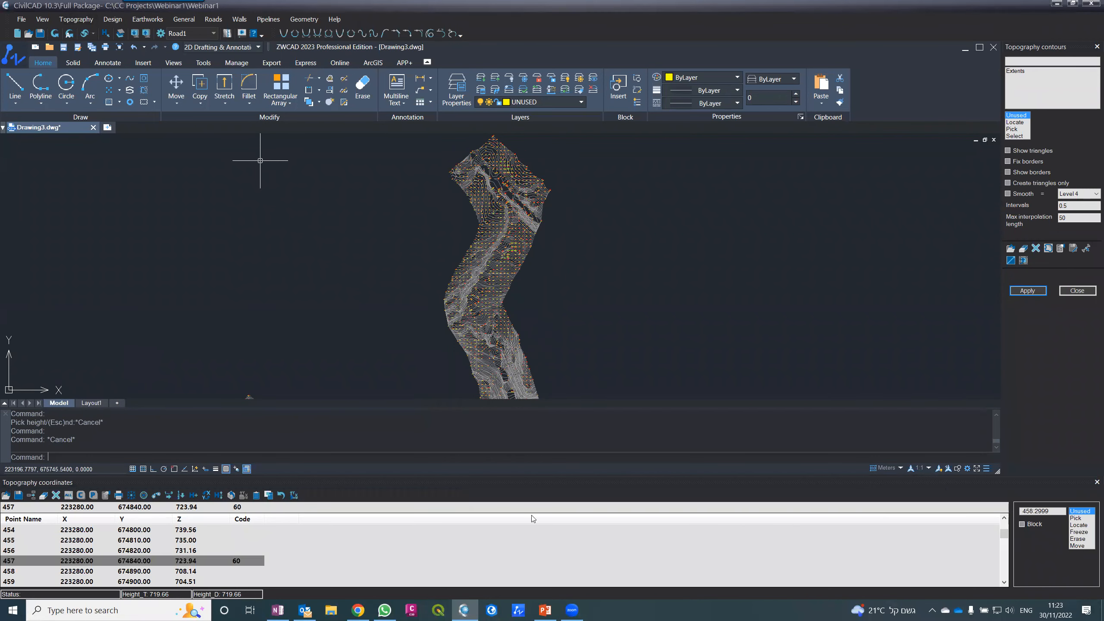
left_click(89, 574)
left_click(80, 541)
left_click(73, 570)
left_click(74, 560)
left_click(76, 550)
left_click(74, 540)
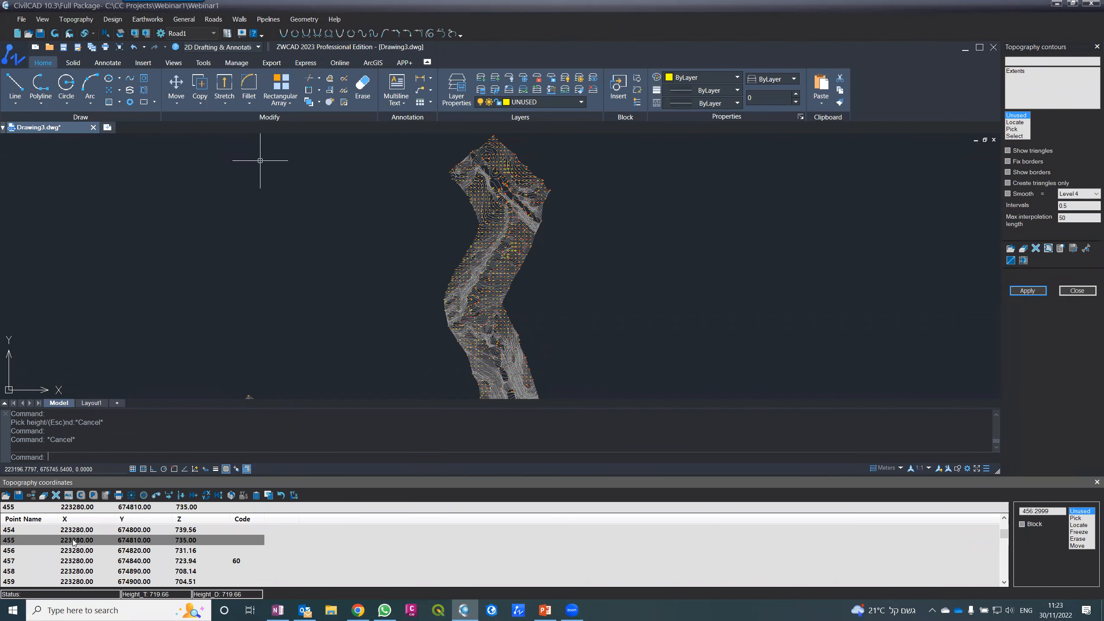
left_click(75, 560)
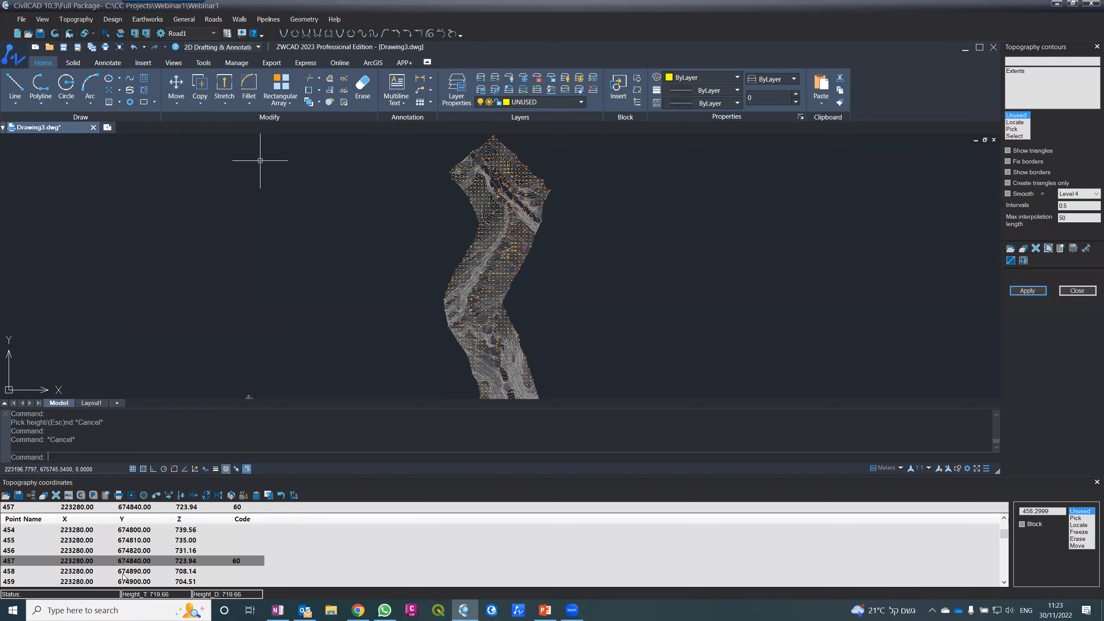
left_click(141, 572)
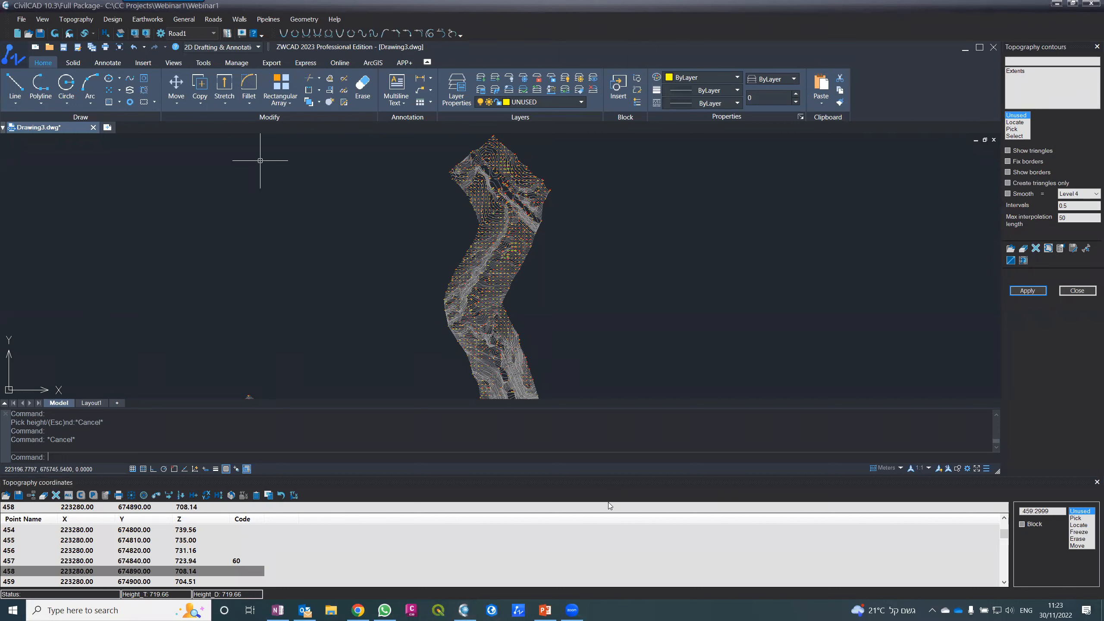
left_click(42, 551)
left_click(43, 562)
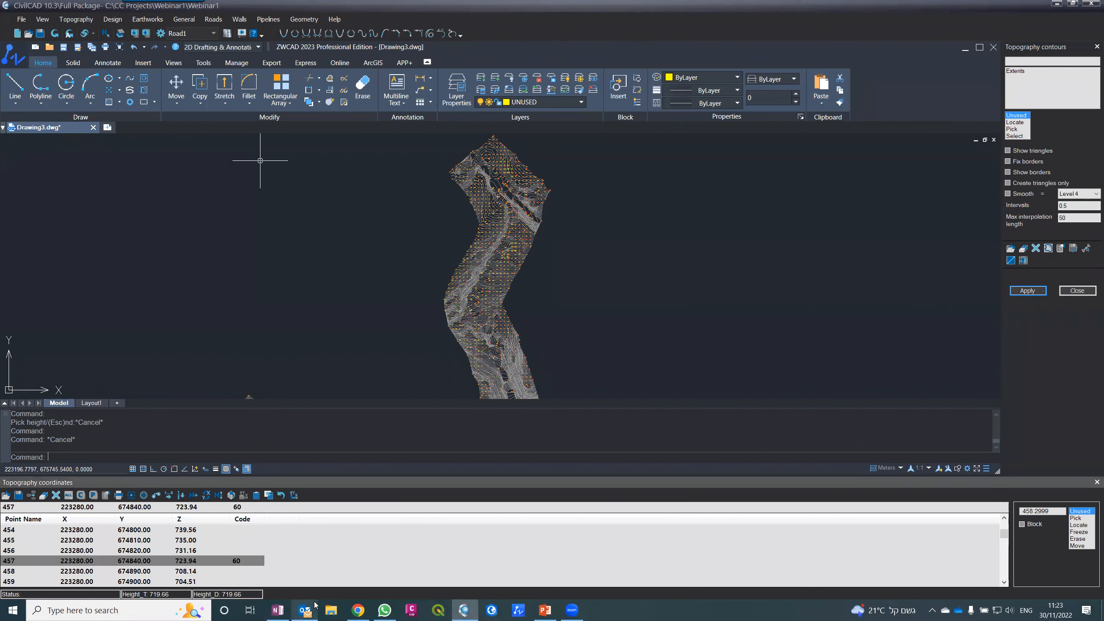
mouse_move(315, 605)
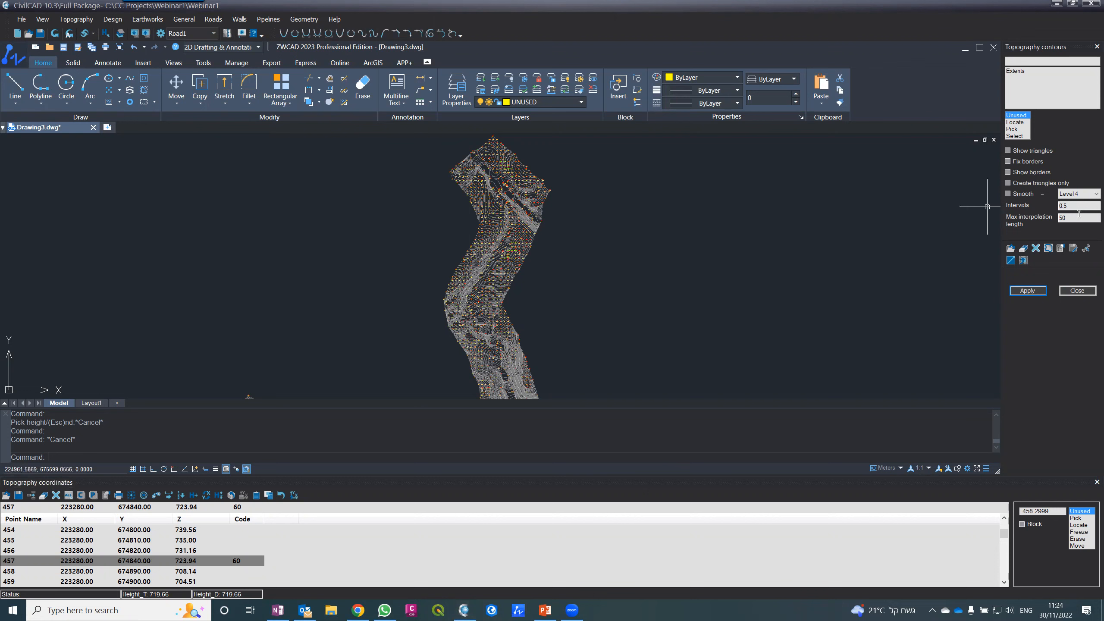
- Close the topography contours settings and create a new layer named MYCL
left_click(1071, 292)
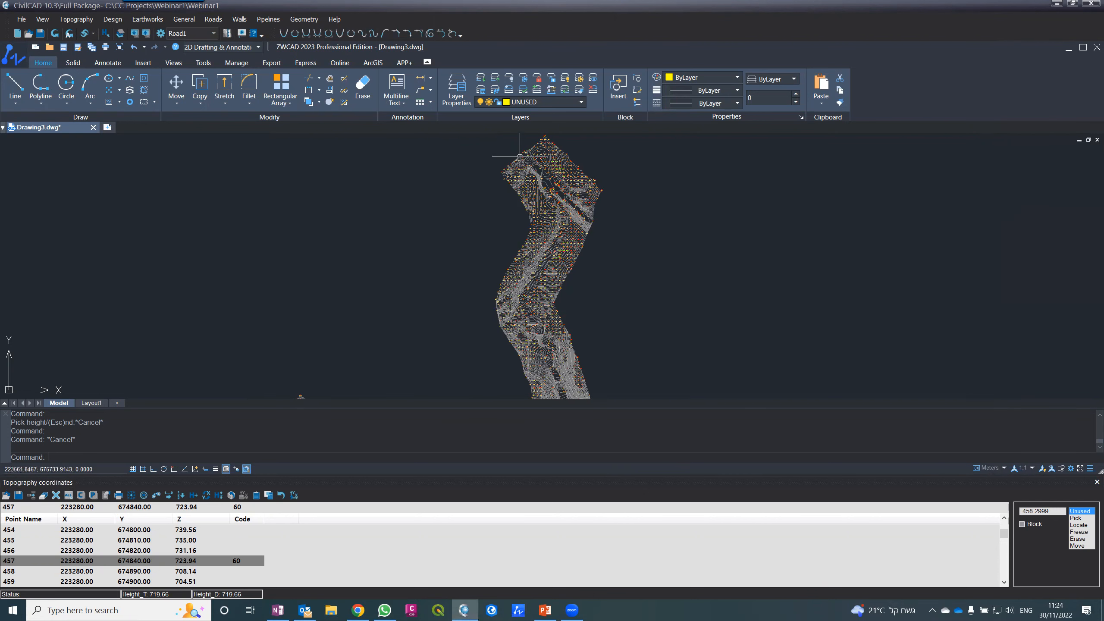
scroll(517, 155, "up", 5)
scroll(518, 155, "up", 2)
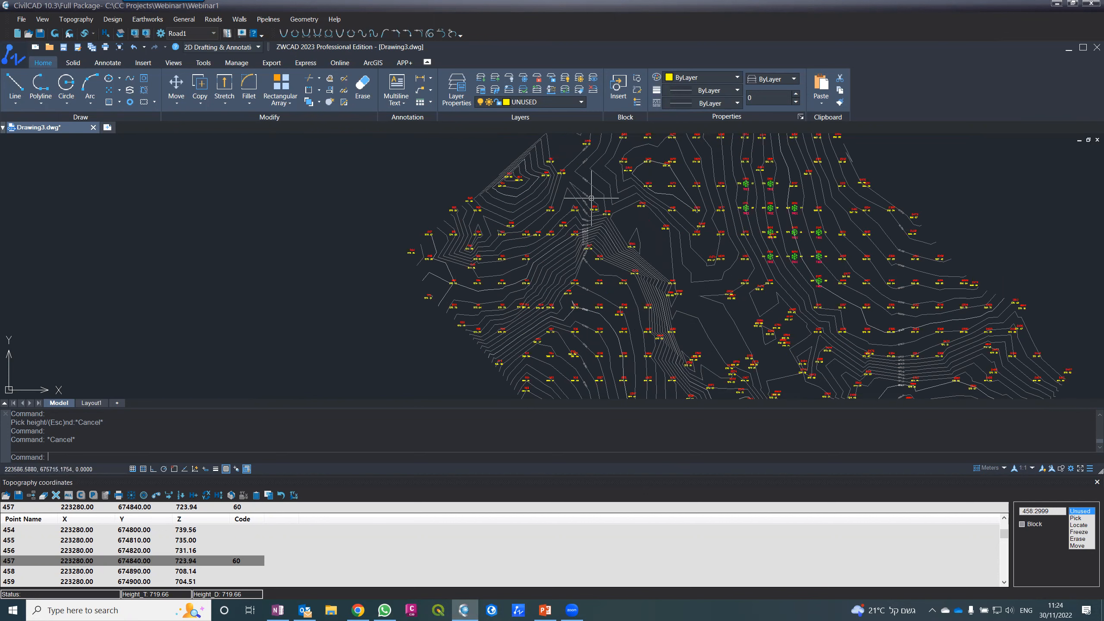
scroll(592, 198, "up", 3)
scroll(541, 192, "down", 5)
scroll(565, 196, "up", 4)
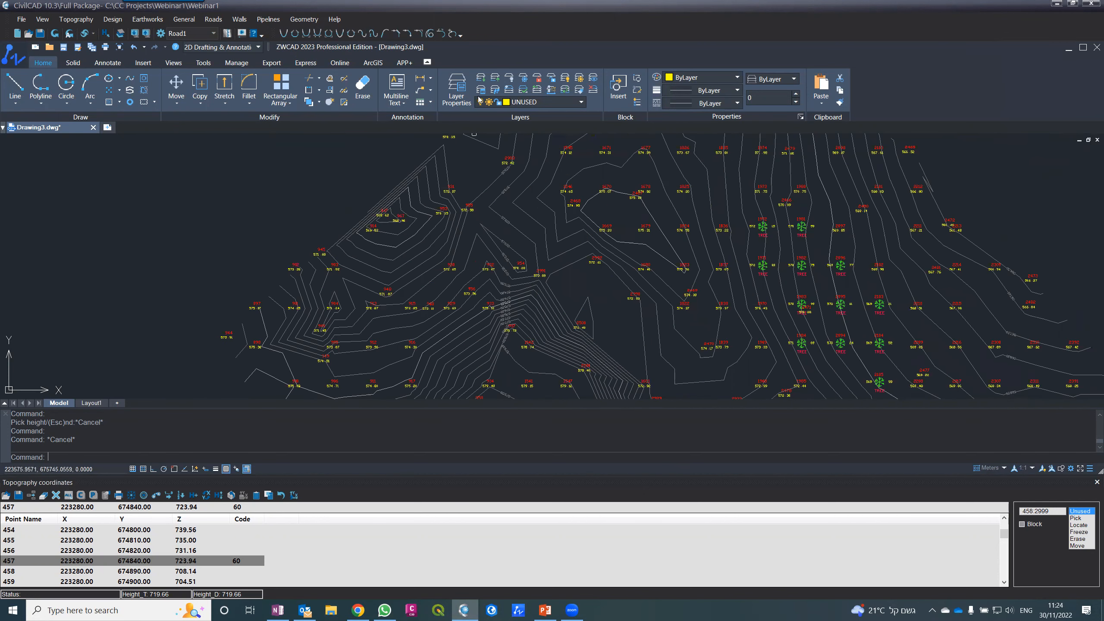
left_click(456, 89)
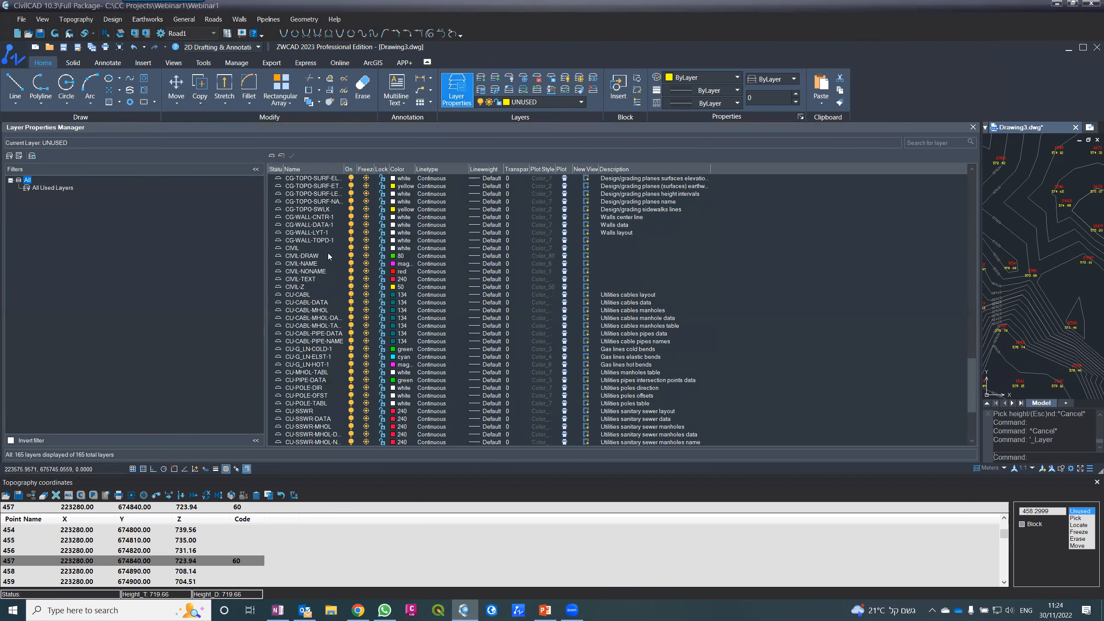
scroll(328, 256, "down", 5)
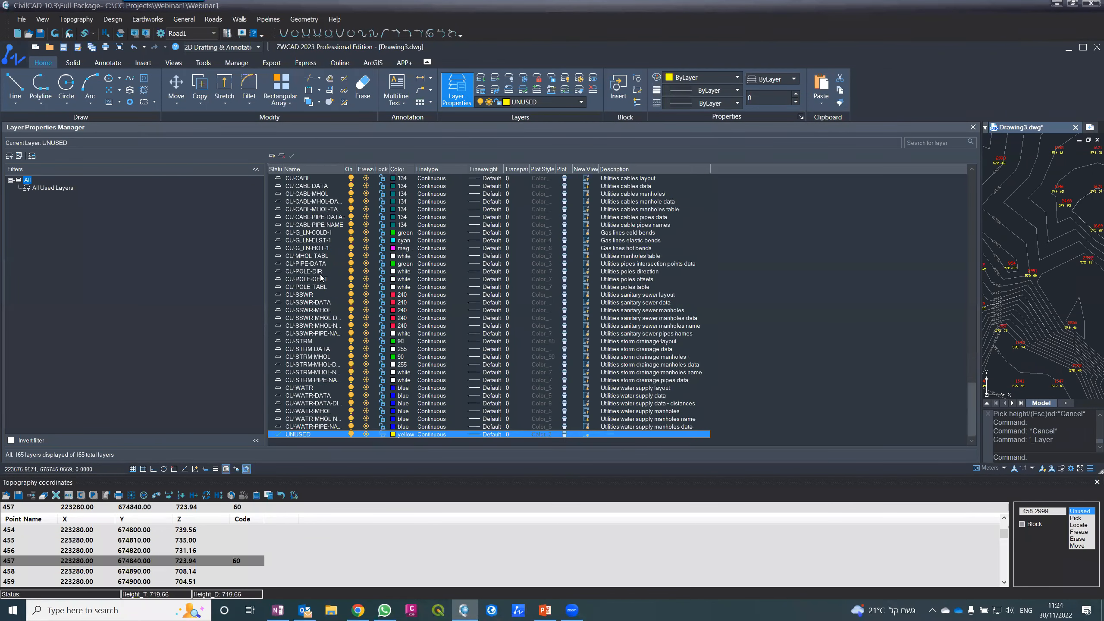
left_click(272, 155)
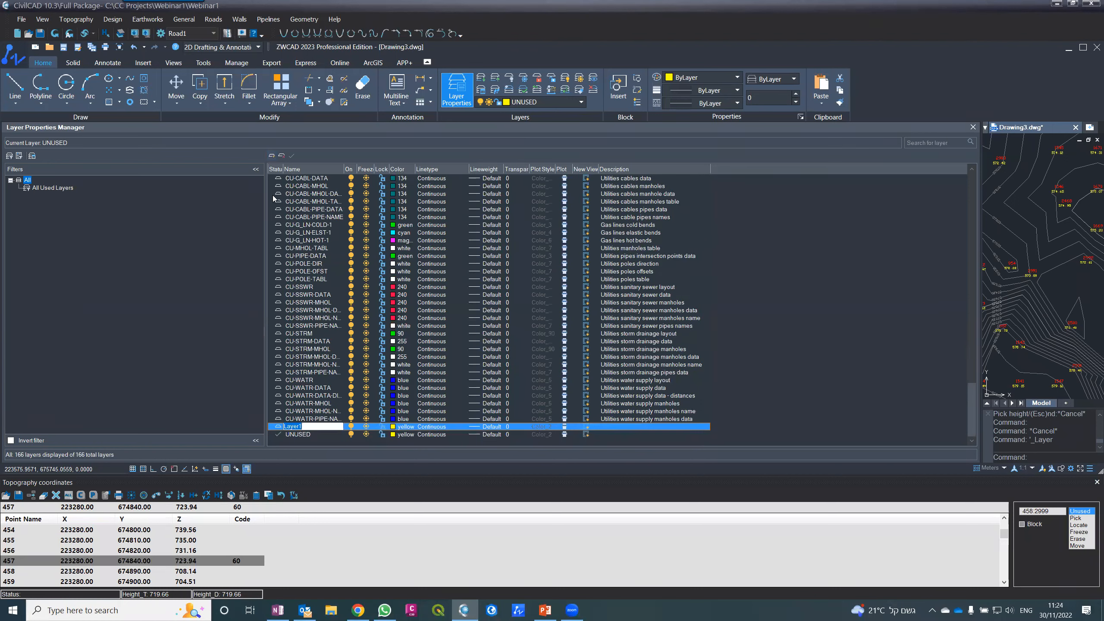
type("MYCL")
key("Return")
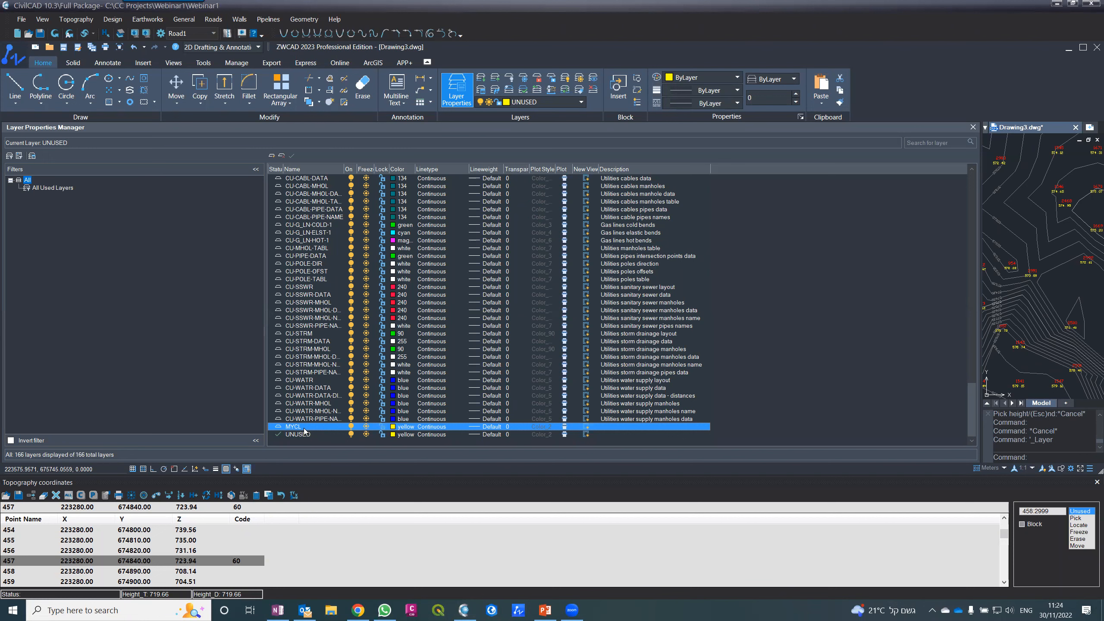
- Give layer MYCL color 31 and make it the current layer, closing the layer manager
left_click(394, 428)
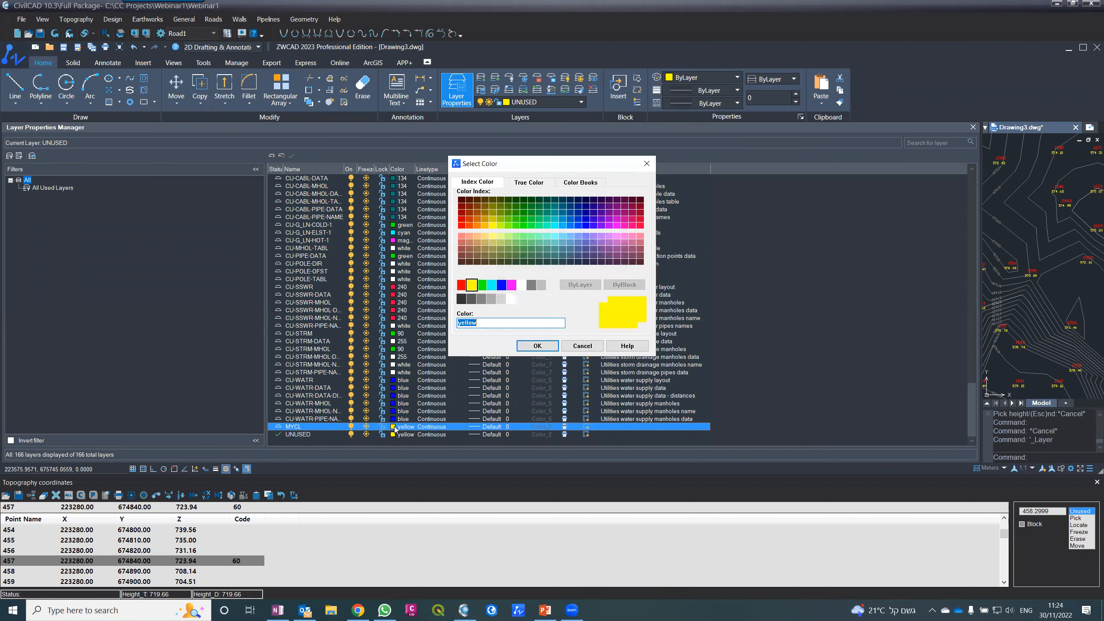
left_click(478, 238)
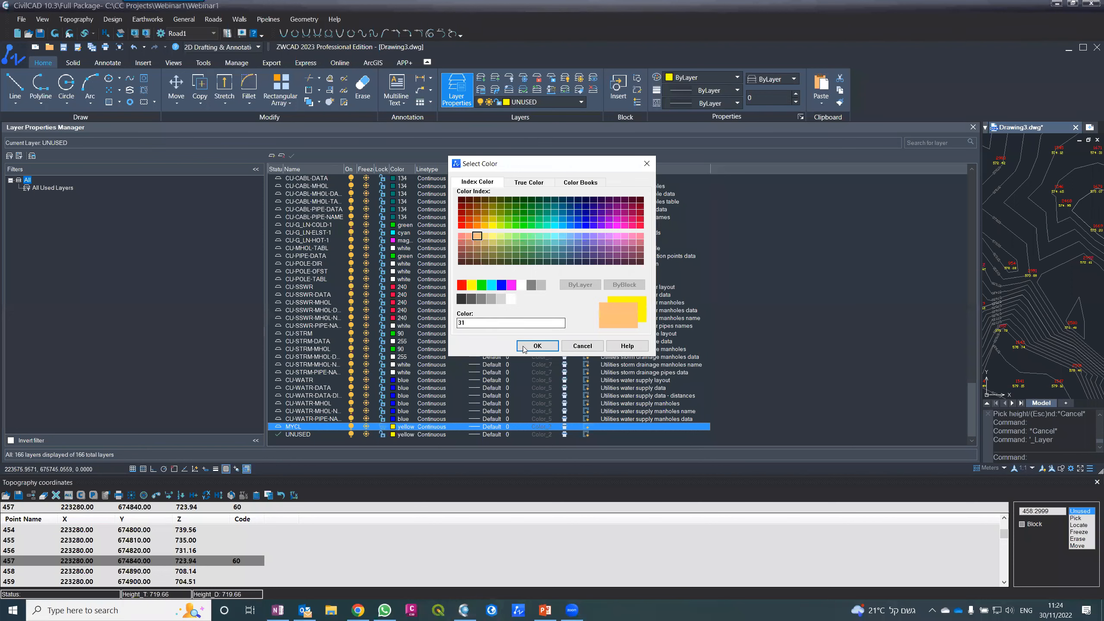
left_click(526, 347)
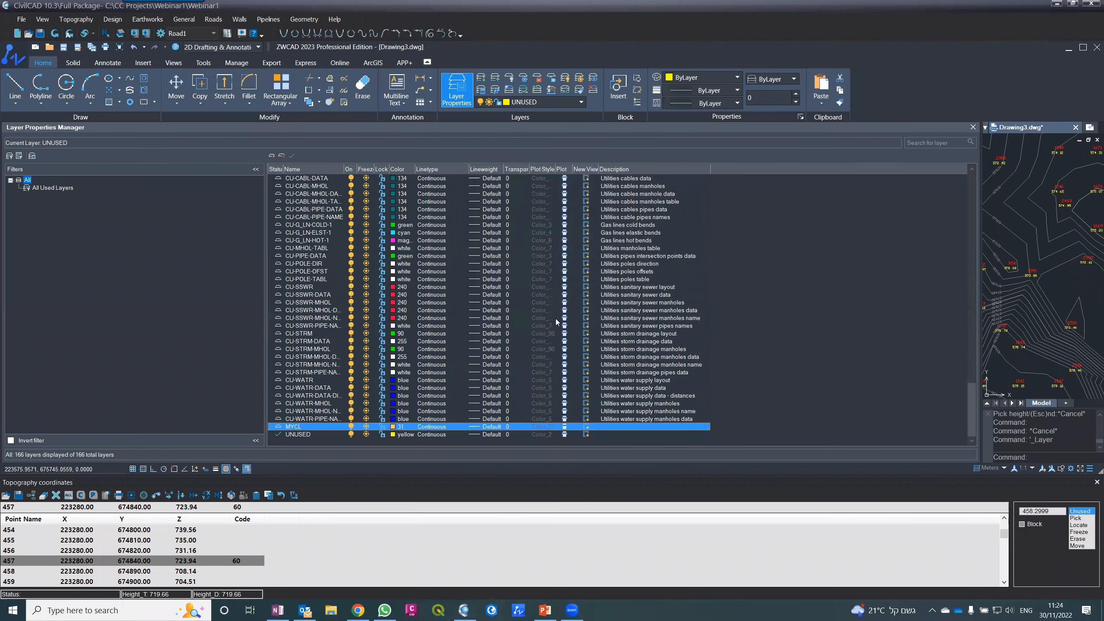
left_click(292, 156)
left_click(973, 126)
- Draw a straight two-point polyline diagonally across the strip's northern end, from the northwest side to the southeast side
scroll(447, 183, "down", 3)
scroll(437, 205, "up", 1)
scroll(437, 206, "up", 3)
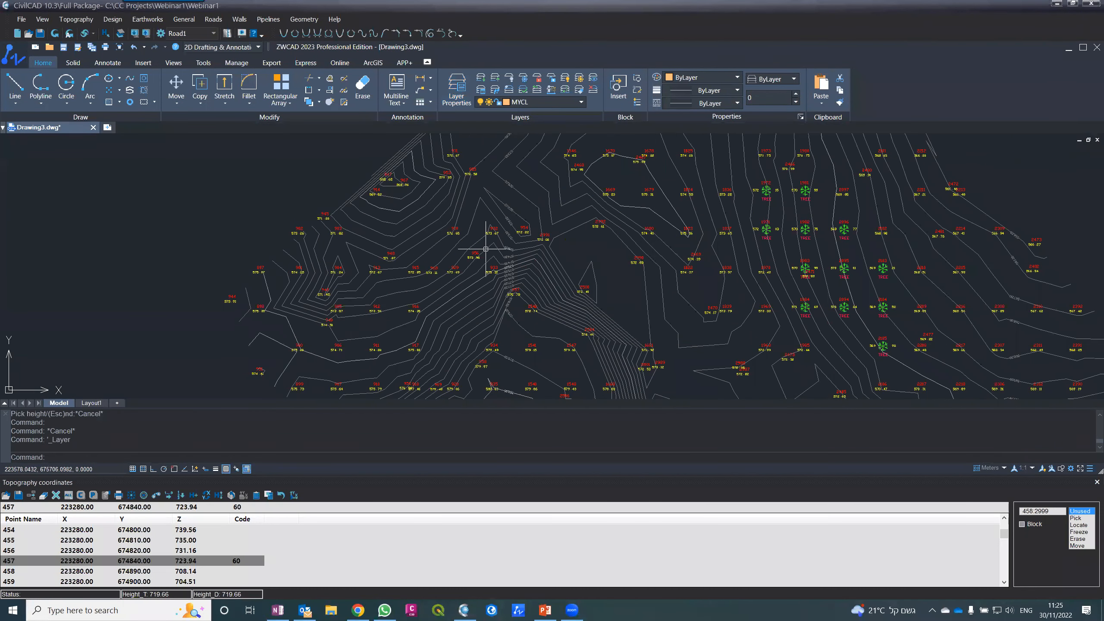
scroll(537, 178, "down", 6)
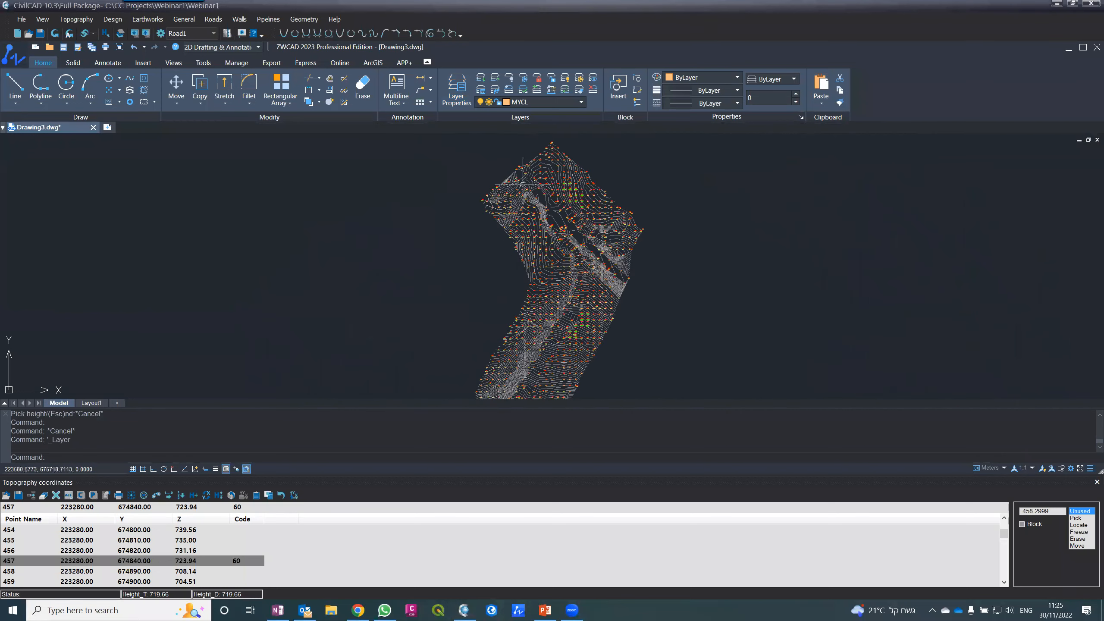
scroll(523, 184, "up", 5)
type("PL")
key("Return")
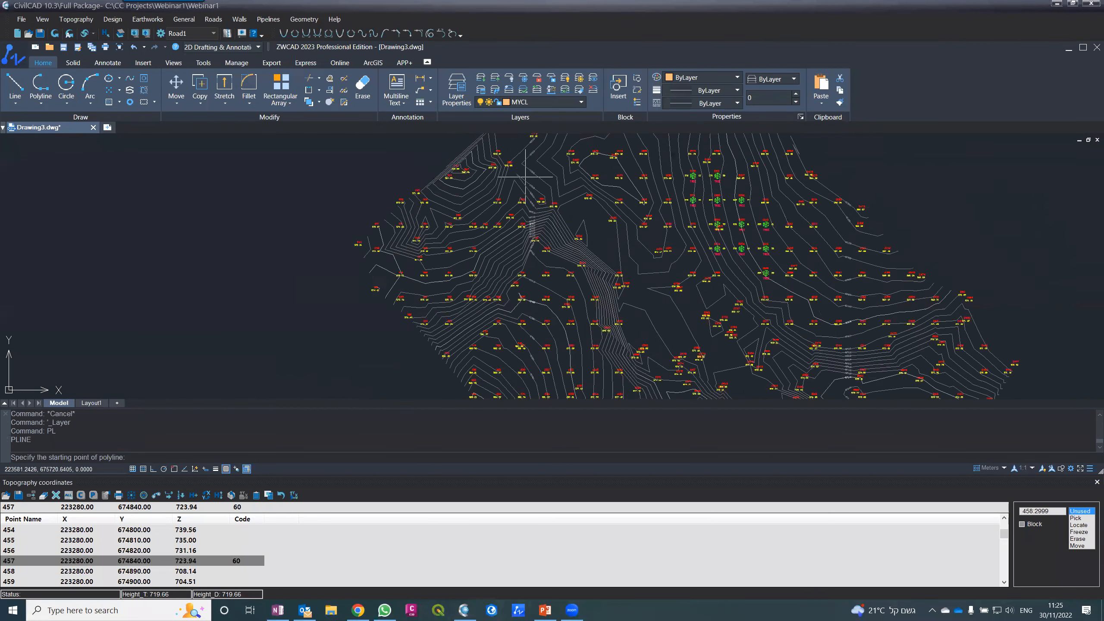
scroll(525, 177, "down", 2)
left_click(524, 170)
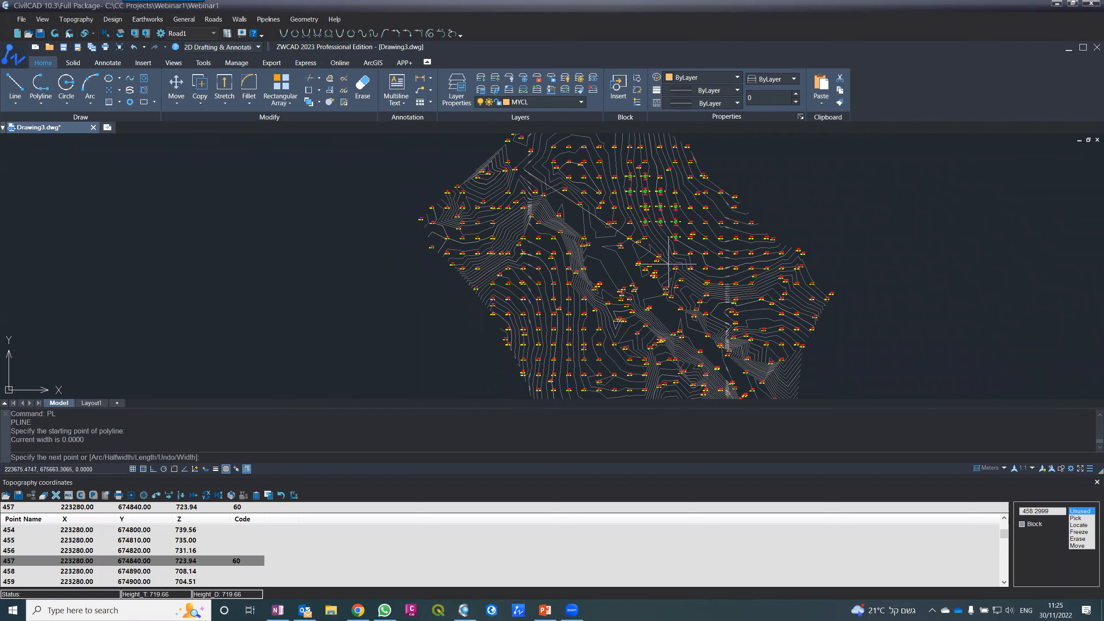
scroll(668, 263, "down", 3)
scroll(696, 273, "up", 5)
scroll(677, 282, "down", 3)
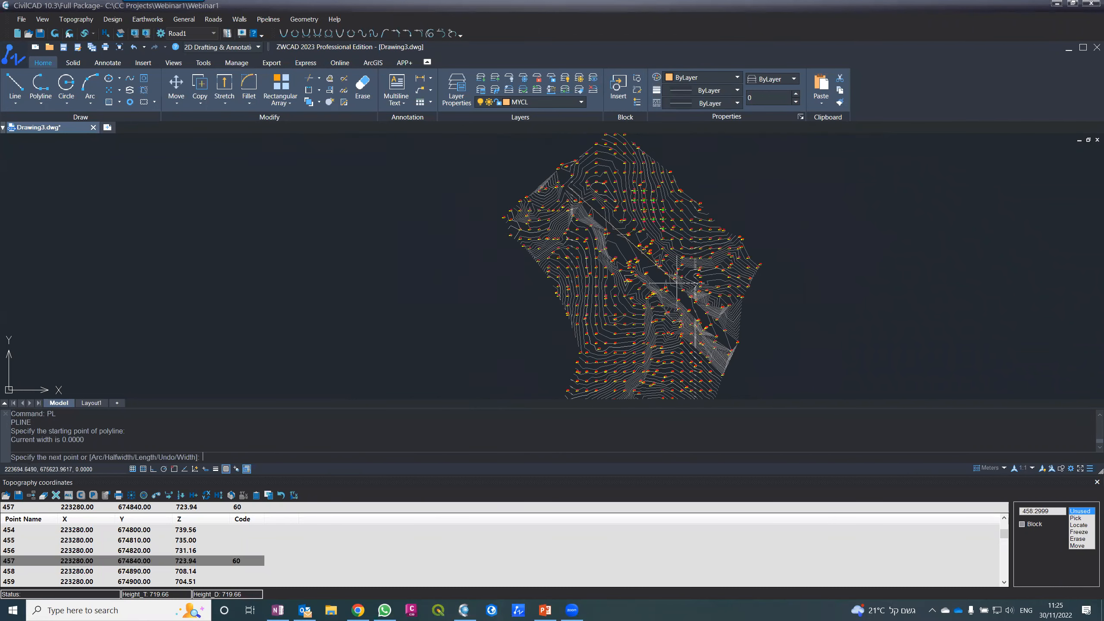
scroll(677, 282, "up", 3)
left_click(723, 321)
key("Return")
scroll(531, 249, "down", 5)
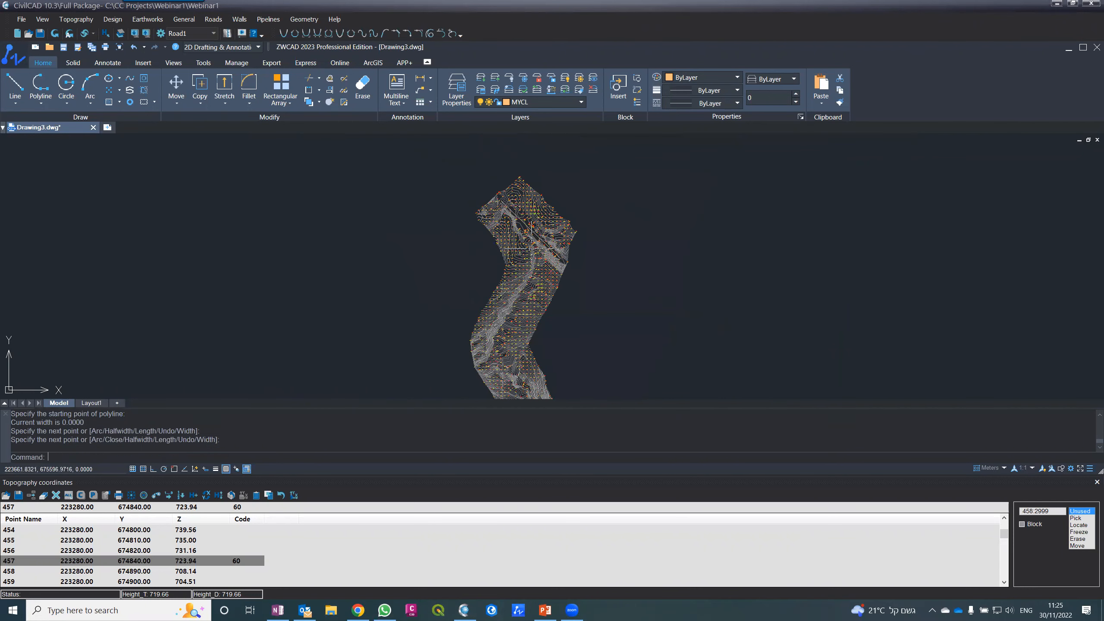
- Check the course of the new diagonal polyline across the contours, leaving nothing selected
scroll(532, 249, "up", 4)
scroll(486, 166, "down", 2)
scroll(486, 165, "up", 3)
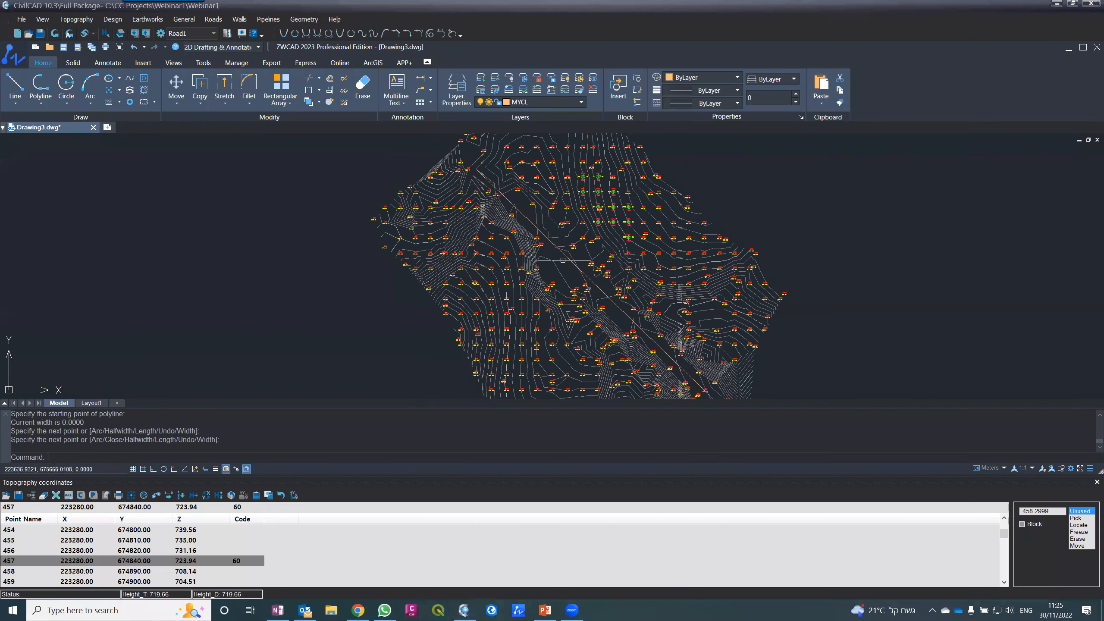
left_click(565, 255)
key("Escape")
key("Escape")
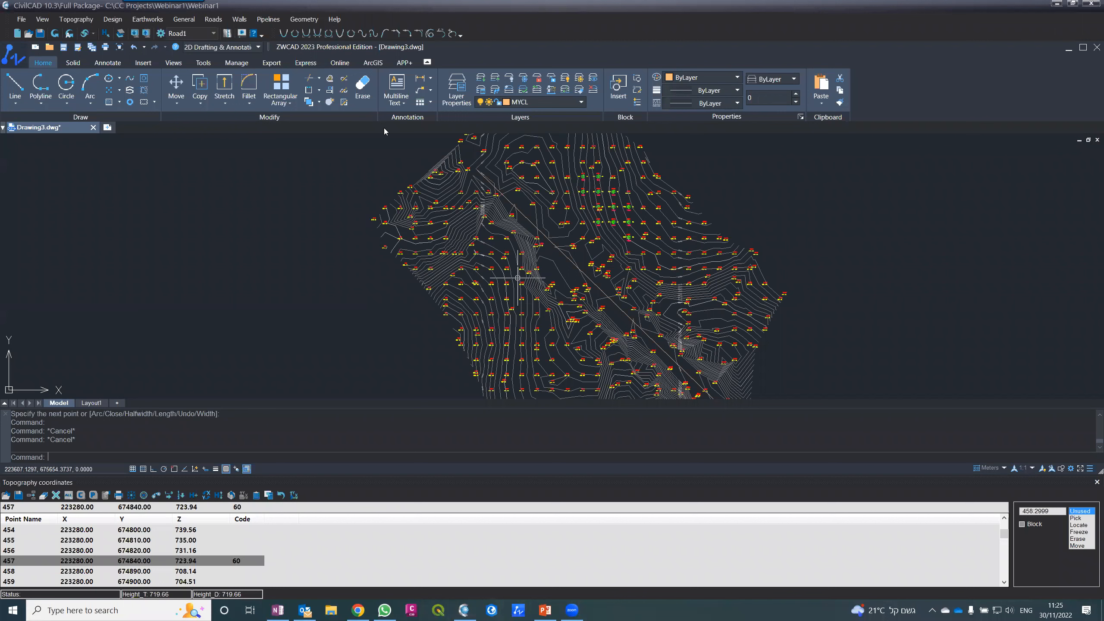
- Define Road1's horizontal alignment by selecting the diagonal centerline polyline with the Polyline option
left_click(207, 22)
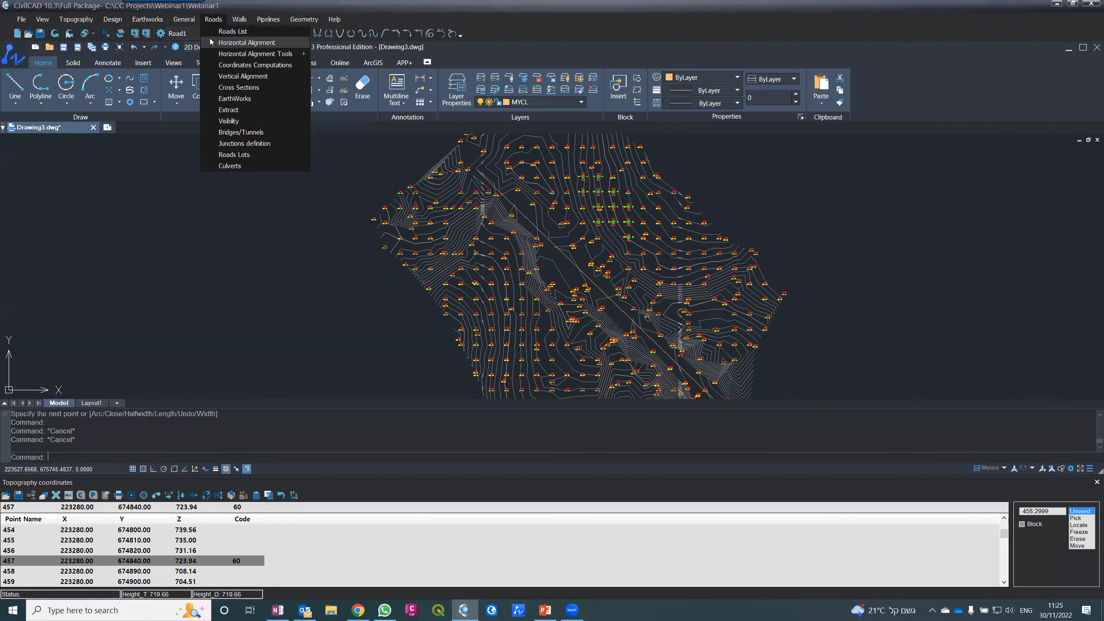
left_click(246, 42)
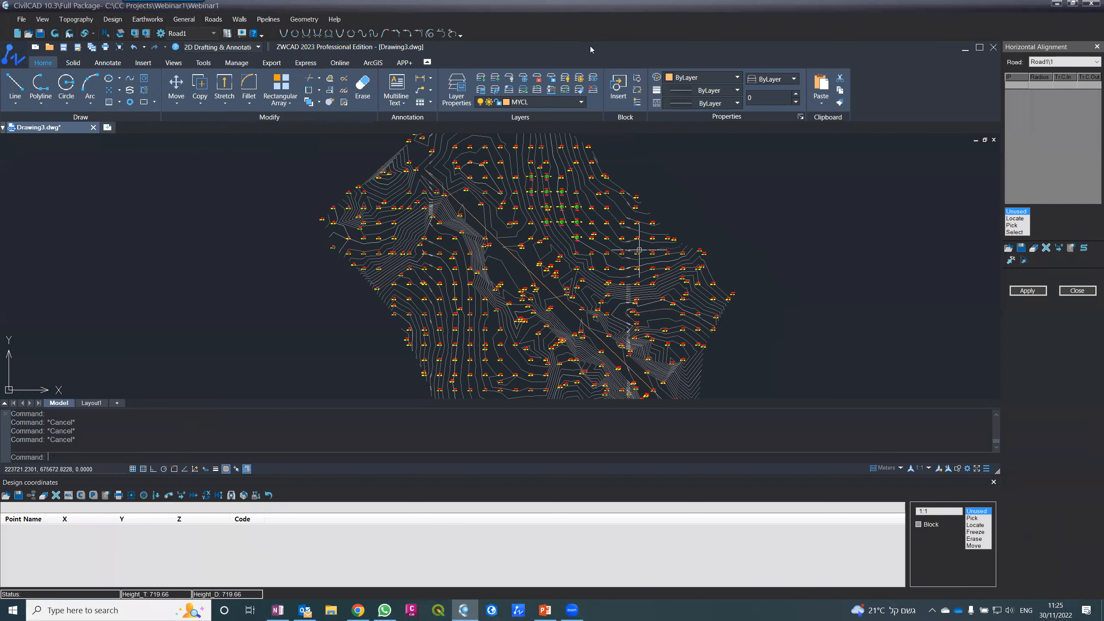
left_click(1014, 232)
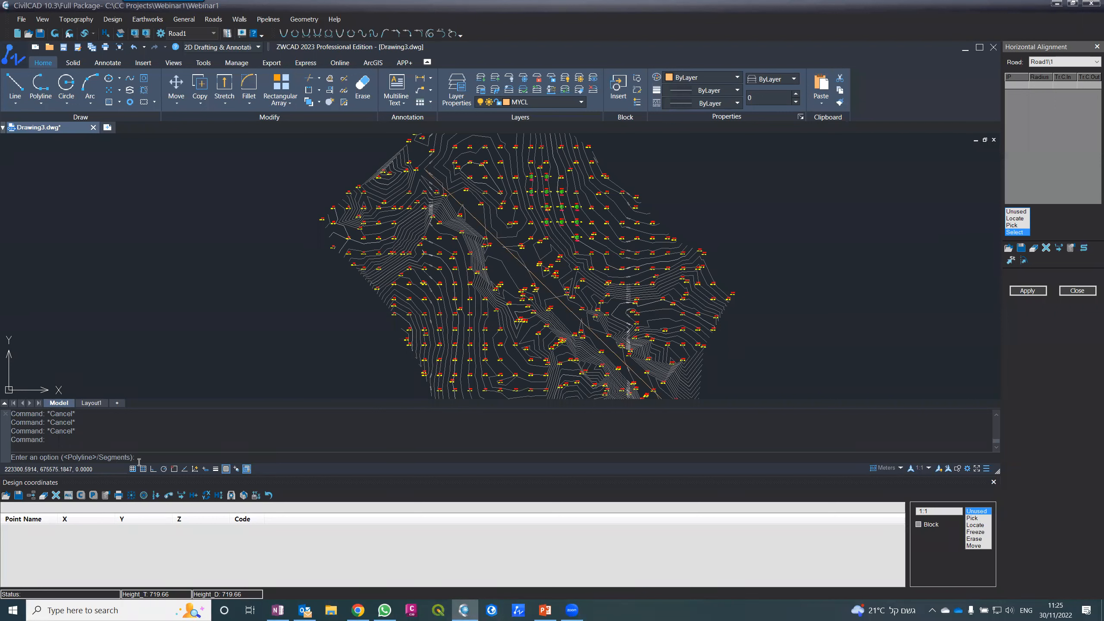
key("Return")
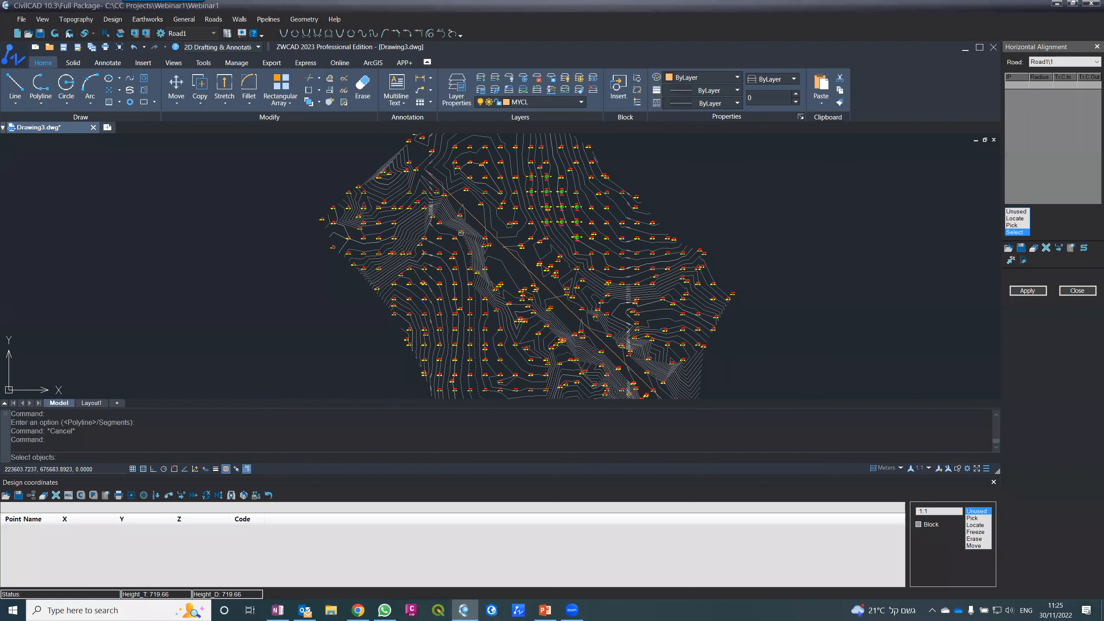
left_click(481, 222)
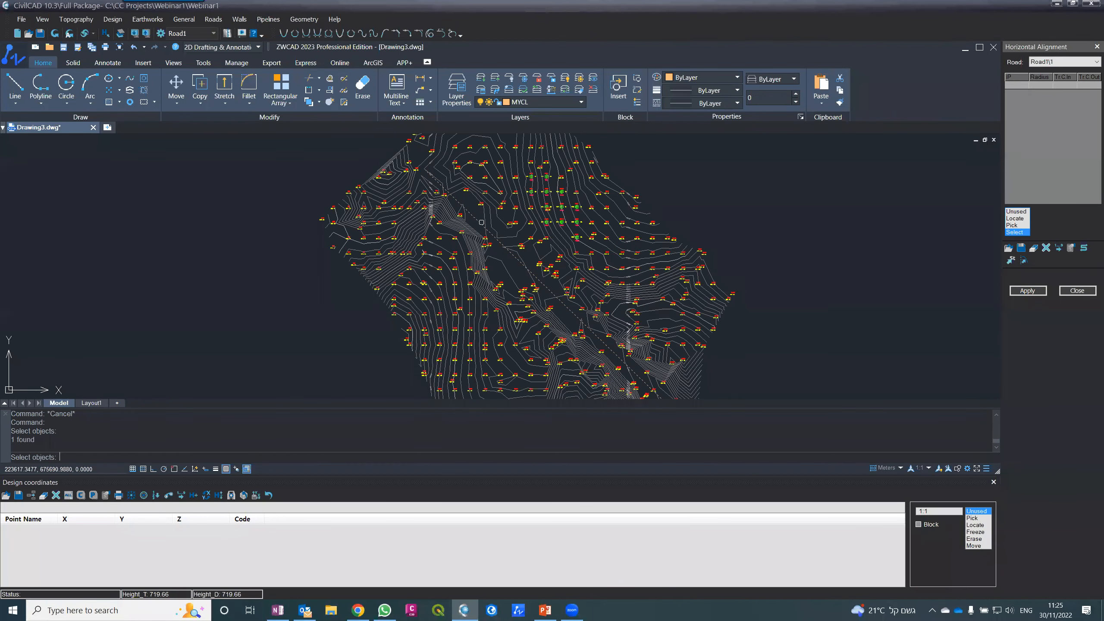
key("Return")
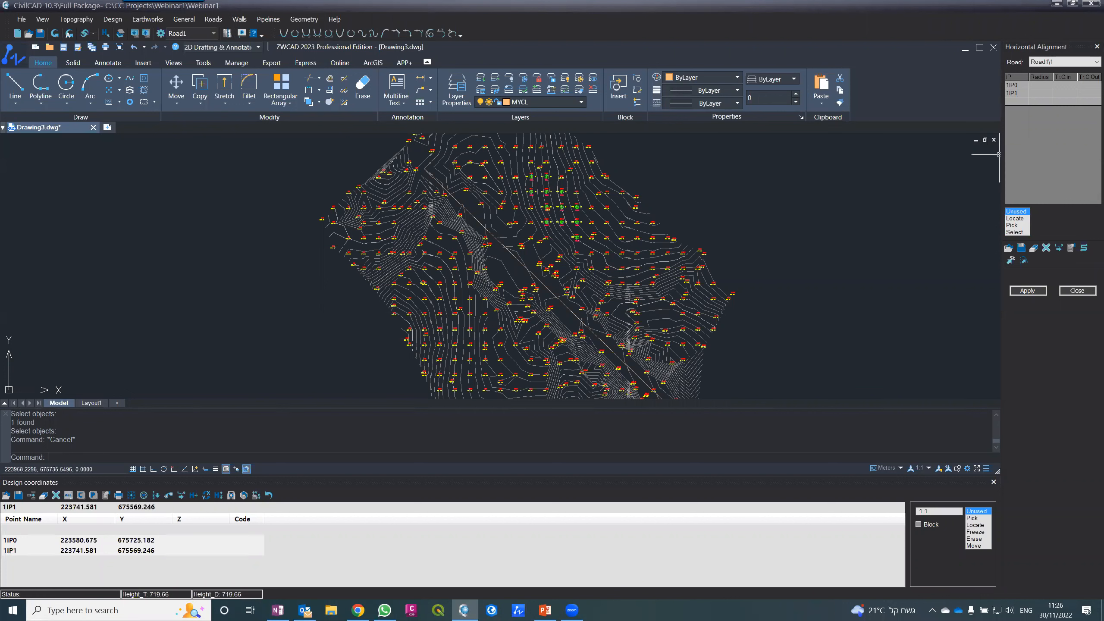
- Apply the alignment and build its drawing with the Layout option enabled
left_click(1036, 291)
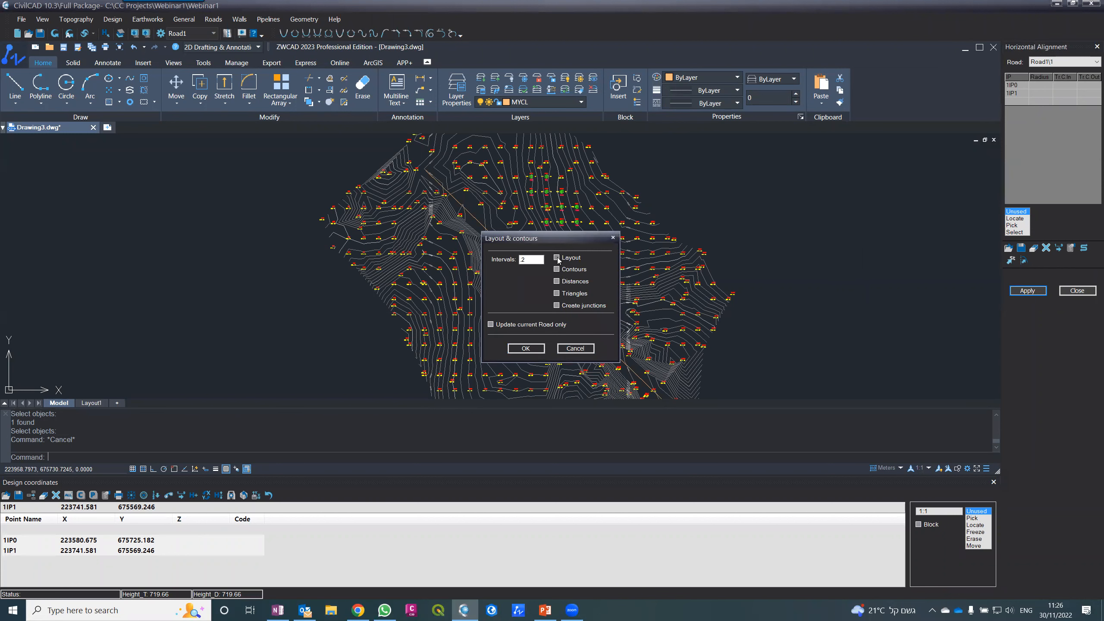
left_click(526, 348)
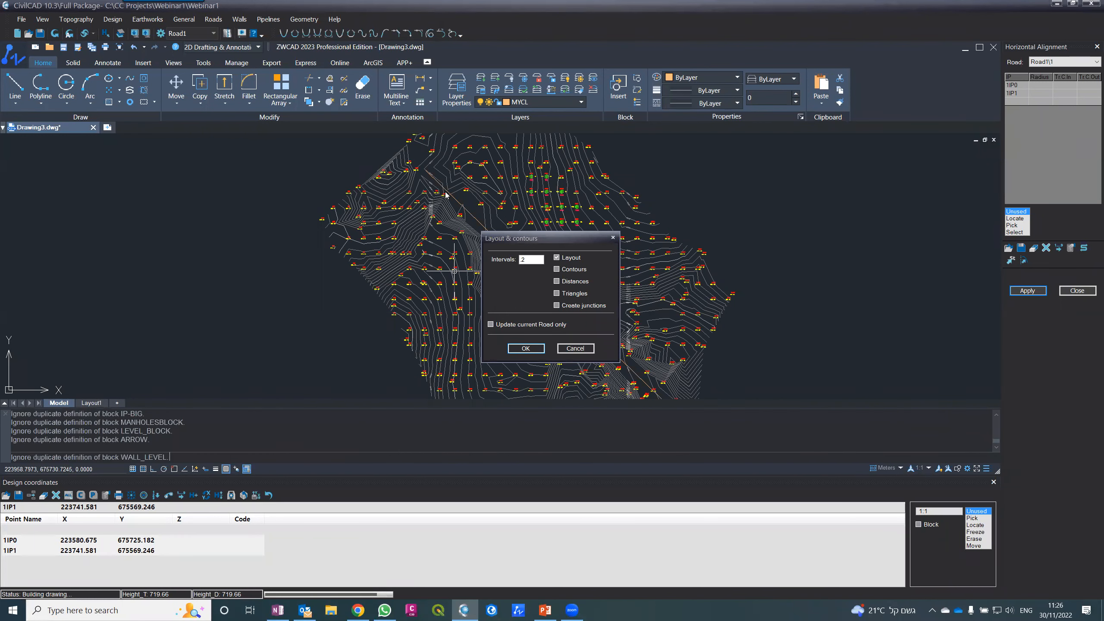
scroll(434, 161, "up", 3)
scroll(433, 161, "up", 1)
scroll(433, 160, "up", 1)
scroll(434, 162, "down", 1)
scroll(434, 163, "down", 1)
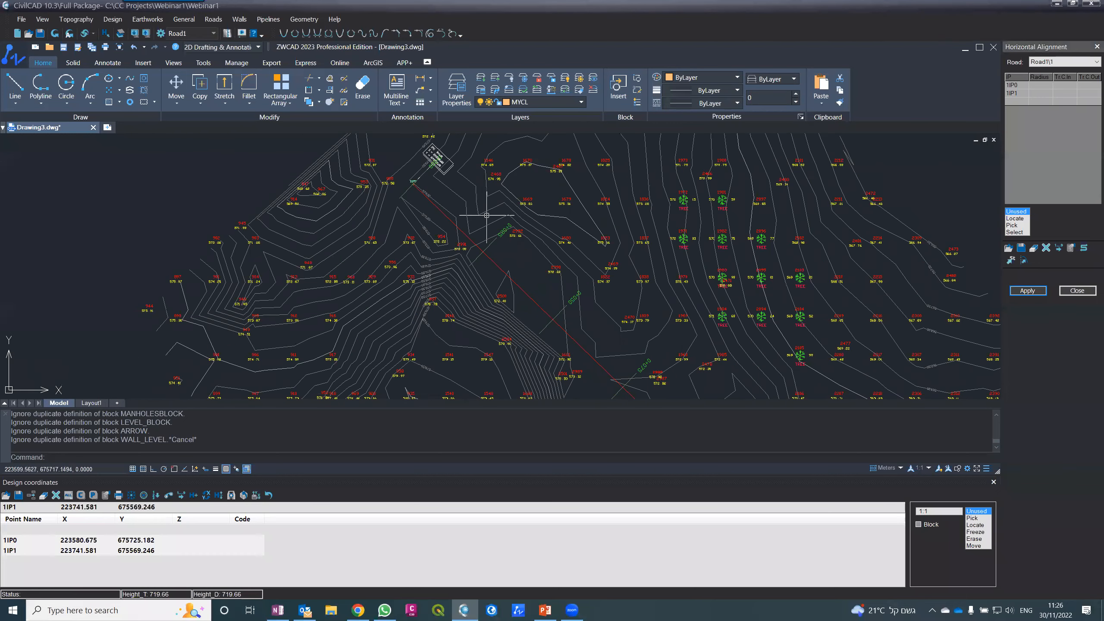
- Freeze the survey point layers by picking the number and elevation labels of a point near station 0+025
scroll(505, 221, "up", 1)
scroll(505, 222, "up", 1)
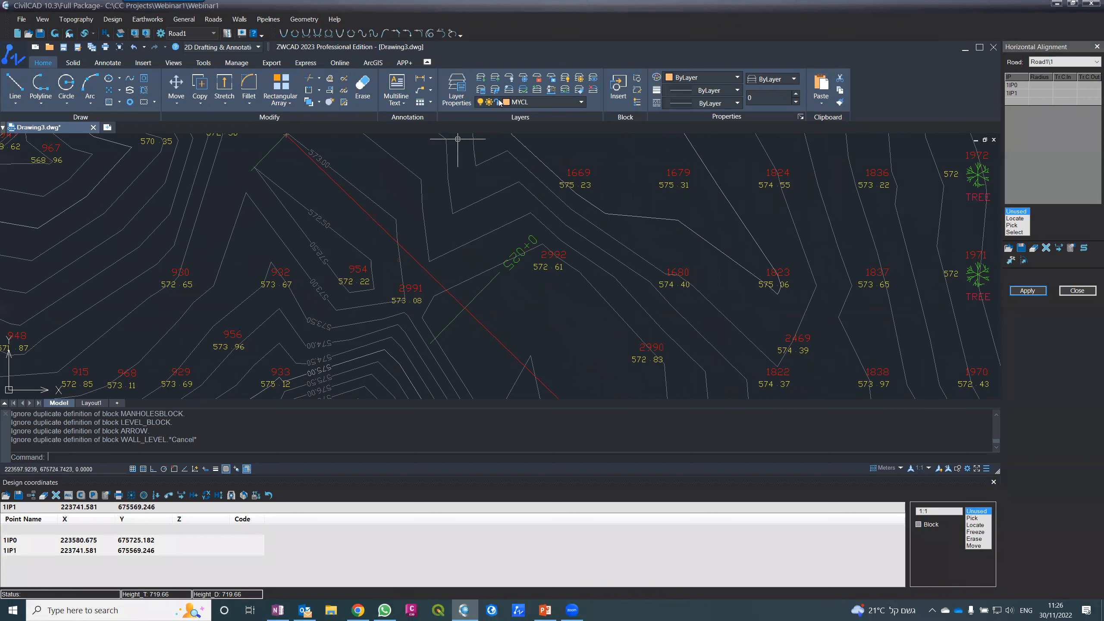
left_click(523, 78)
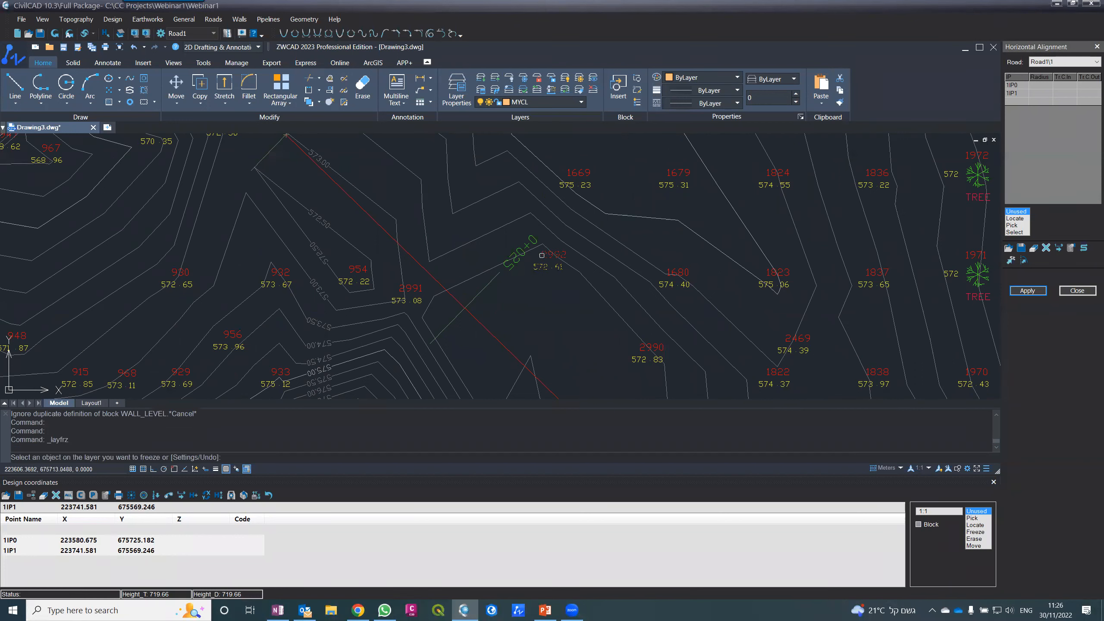
left_click(541, 256)
left_click(540, 267)
left_click(535, 274)
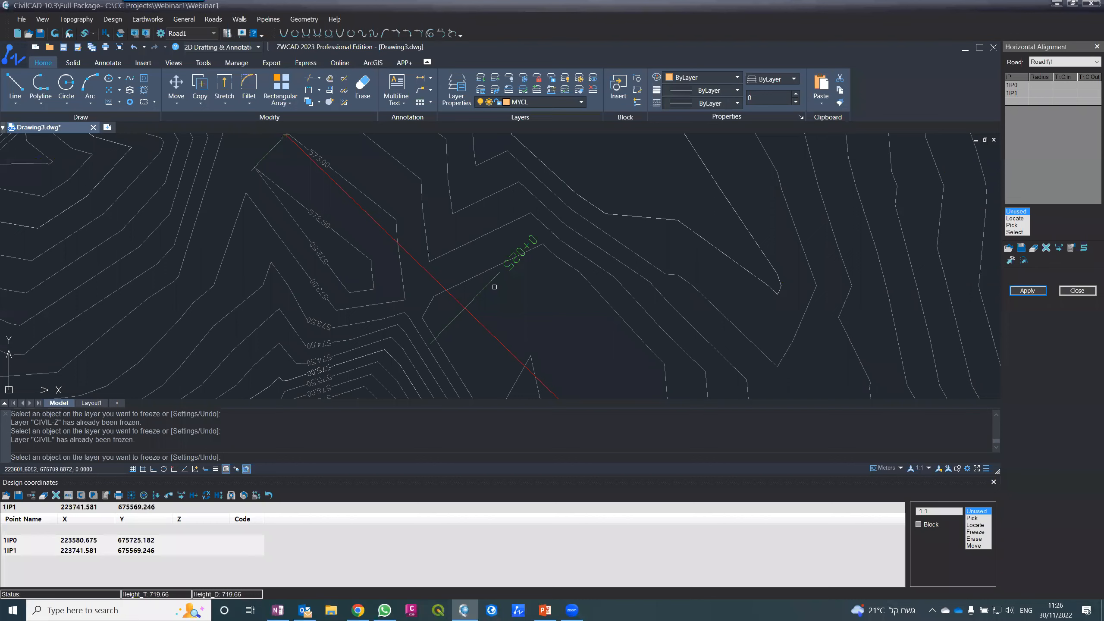
key("Escape")
- Examine the drawn Road1 alignment, its station labels and the coordinate boxes at both end points
scroll(480, 159, "down", 6)
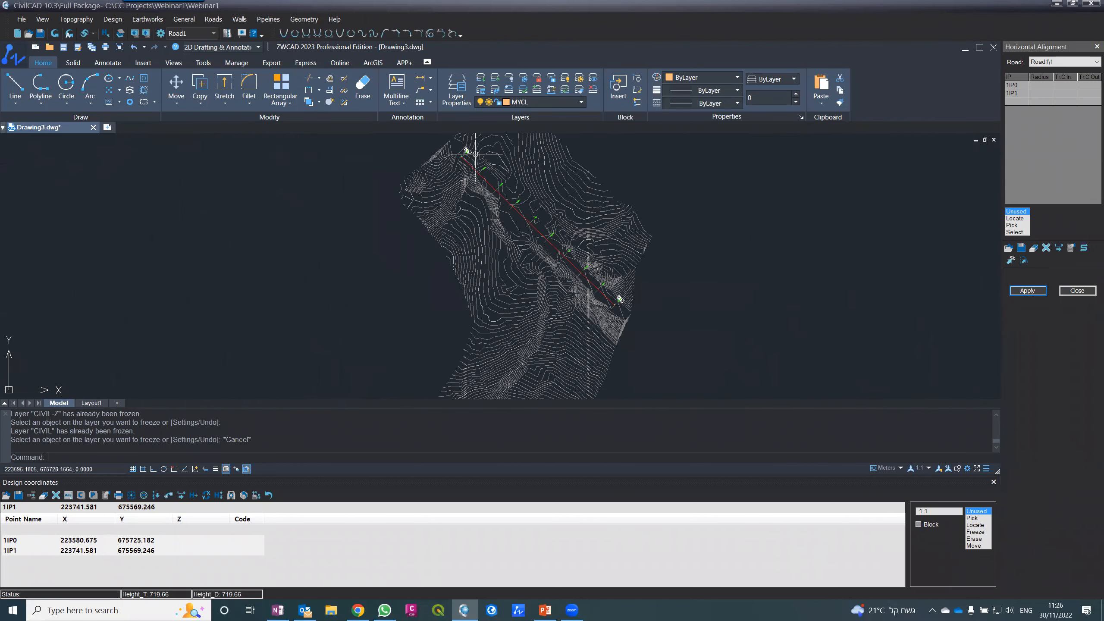
scroll(476, 153, "up", 8)
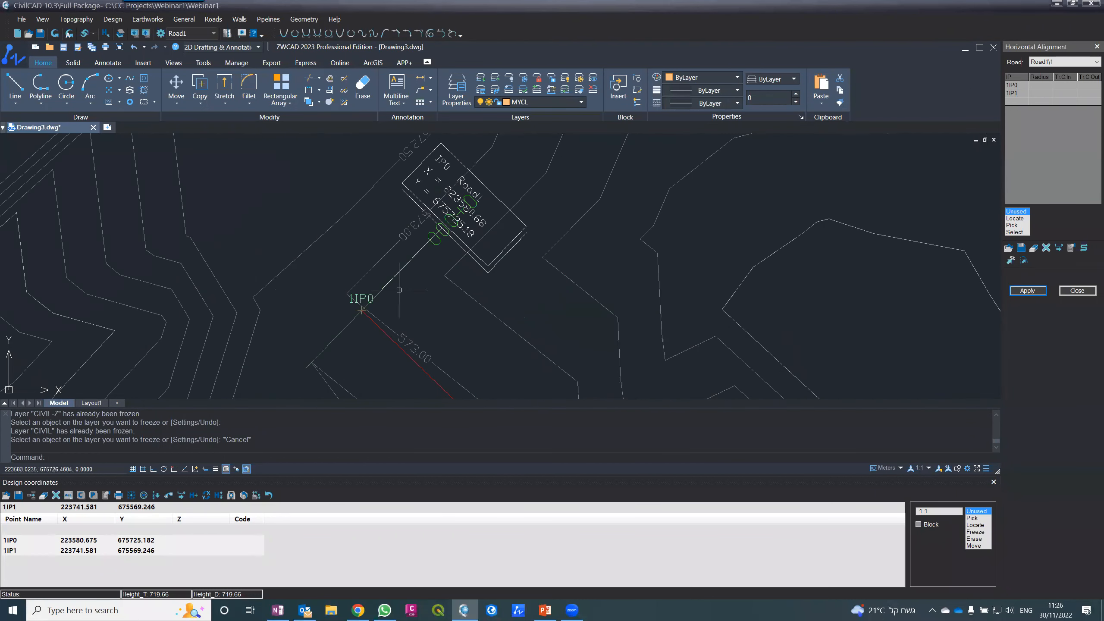
scroll(441, 195, "down", 4)
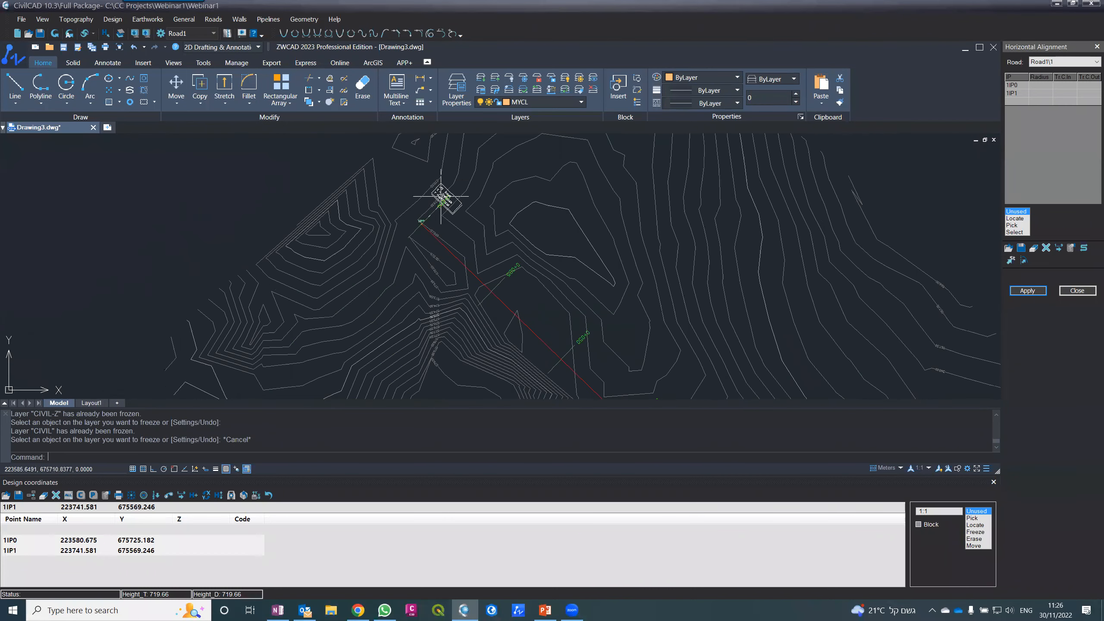
scroll(508, 266, "down", 3)
scroll(540, 313, "up", 3)
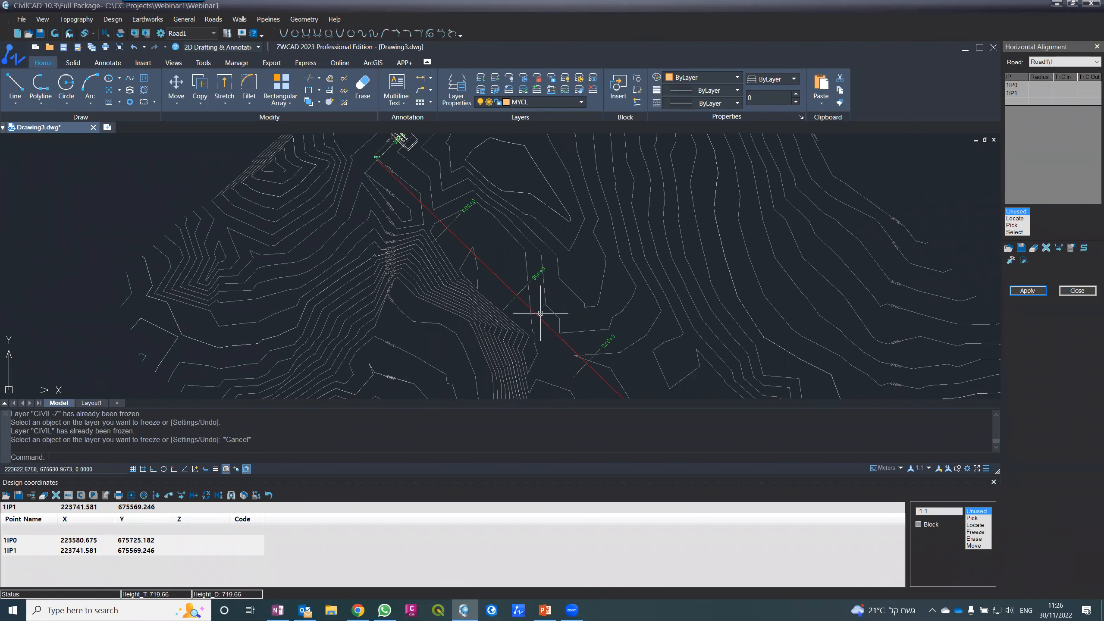
scroll(533, 299, "up", 2)
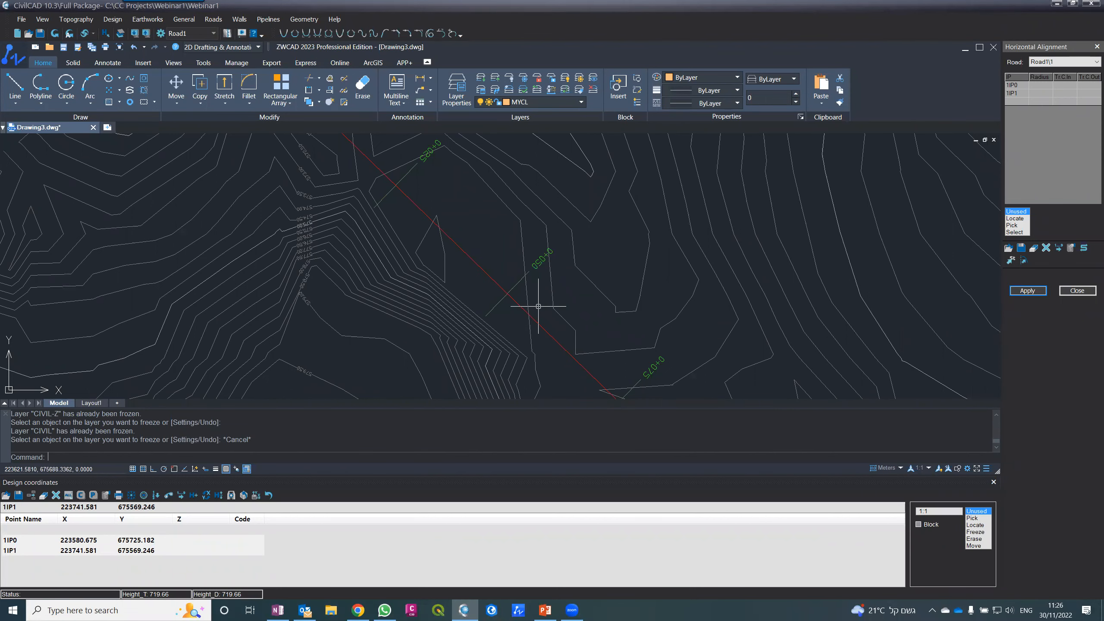
scroll(538, 306, "down", 5)
scroll(500, 240, "up", 6)
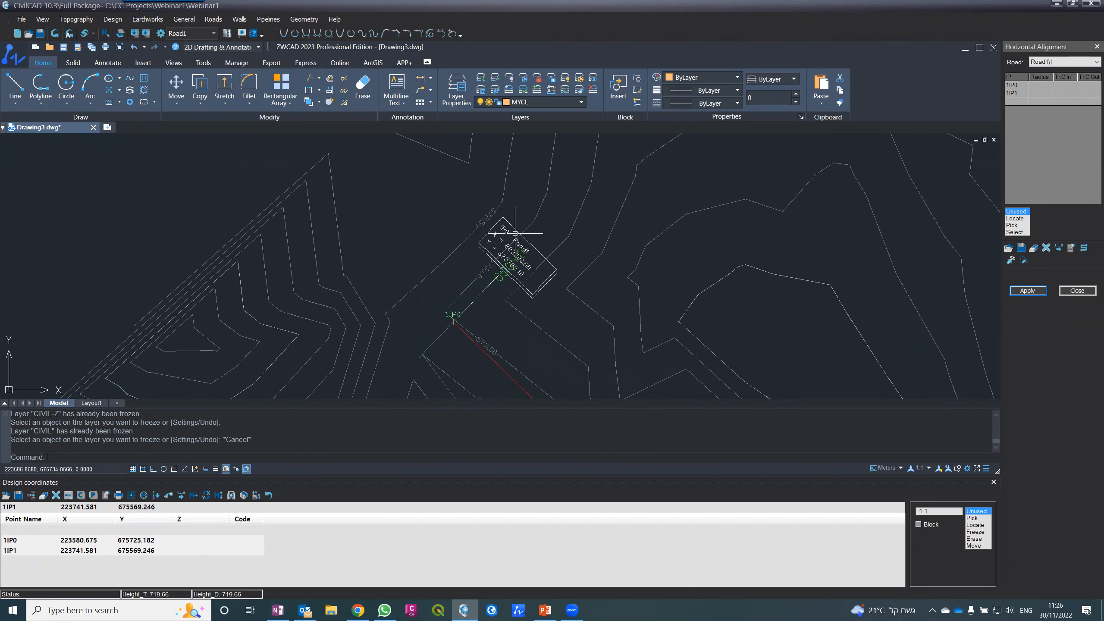
scroll(515, 234, "up", 1)
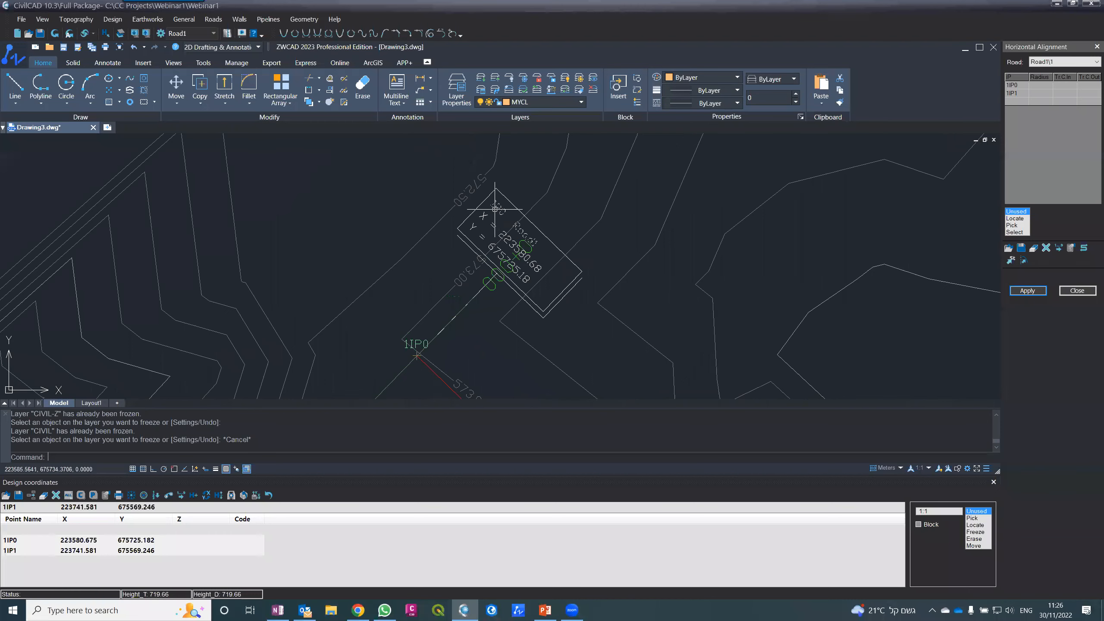
scroll(495, 209, "down", 5)
scroll(636, 359, "up", 3)
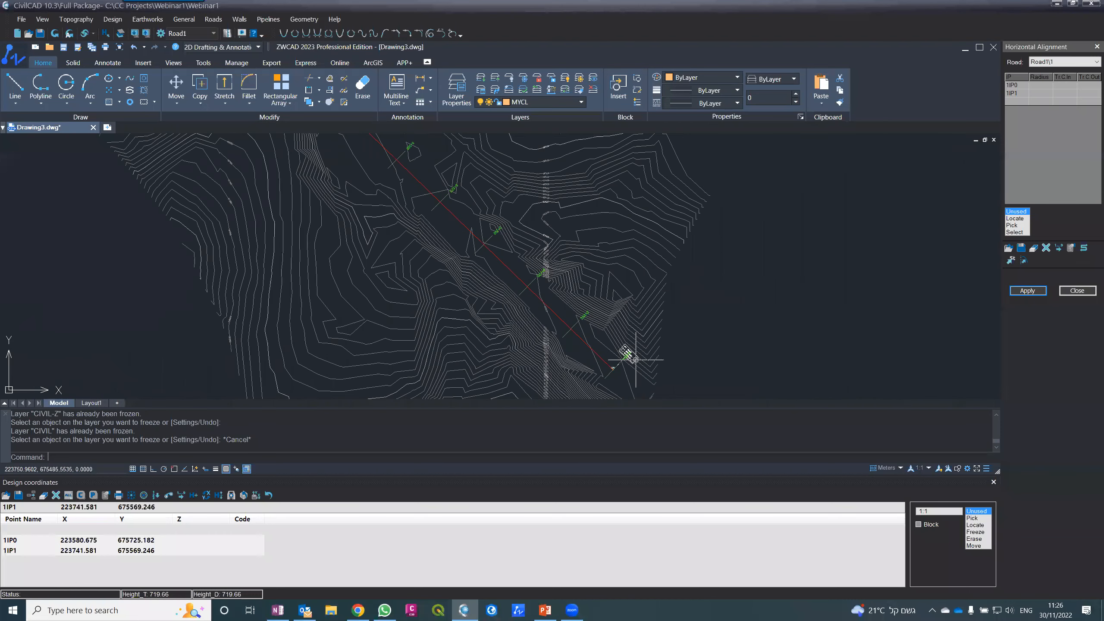
scroll(636, 359, "up", 4)
scroll(634, 358, "down", 5)
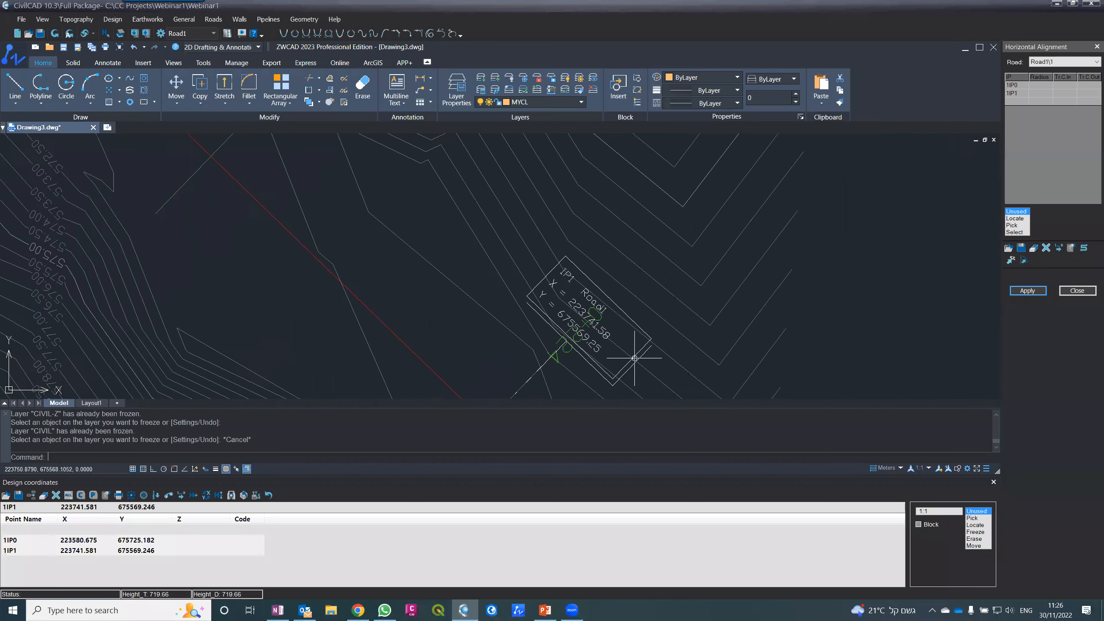
scroll(633, 357, "down", 3)
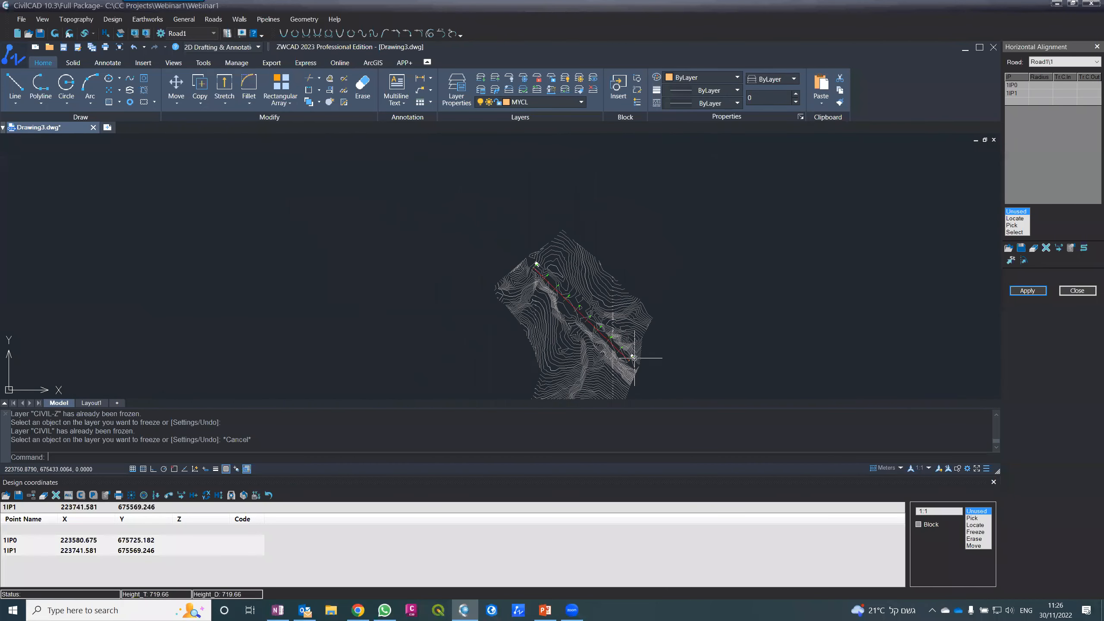
scroll(633, 357, "up", 3)
scroll(633, 357, "down", 2)
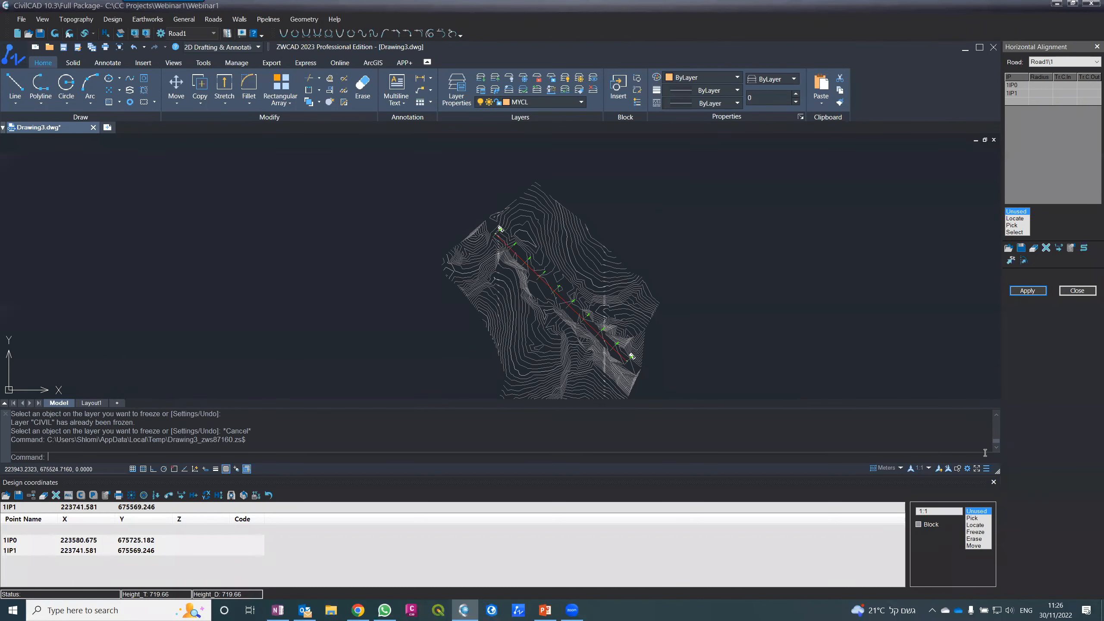
- Close the design coordinates table and the horizontal alignment settings
left_click(993, 482)
left_click(1077, 290)
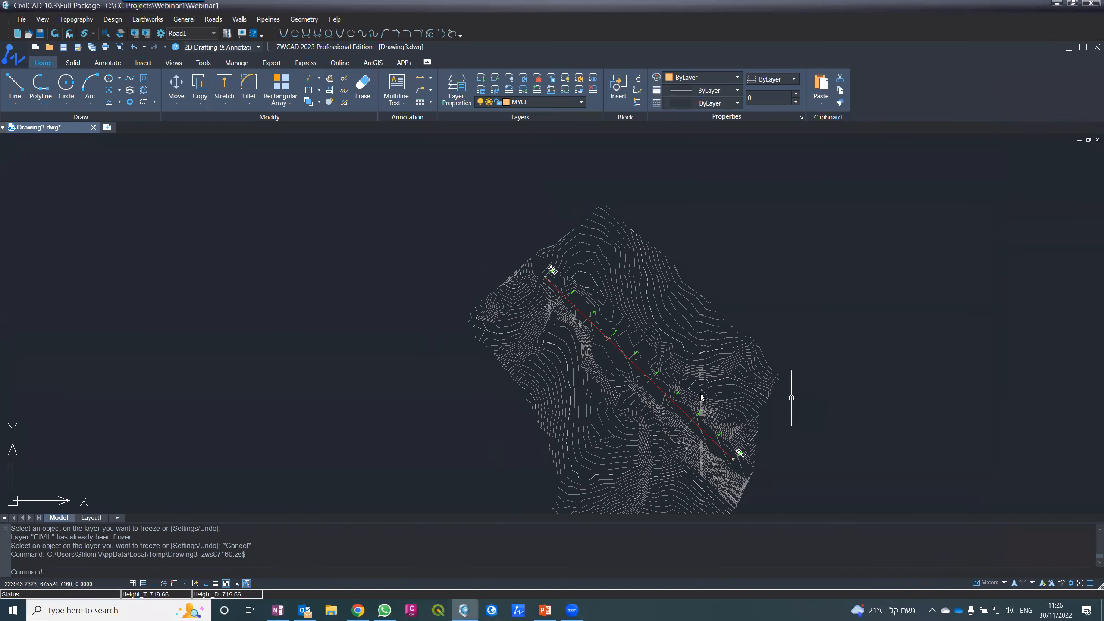
scroll(603, 321, "up", 4)
scroll(564, 248, "down", 4)
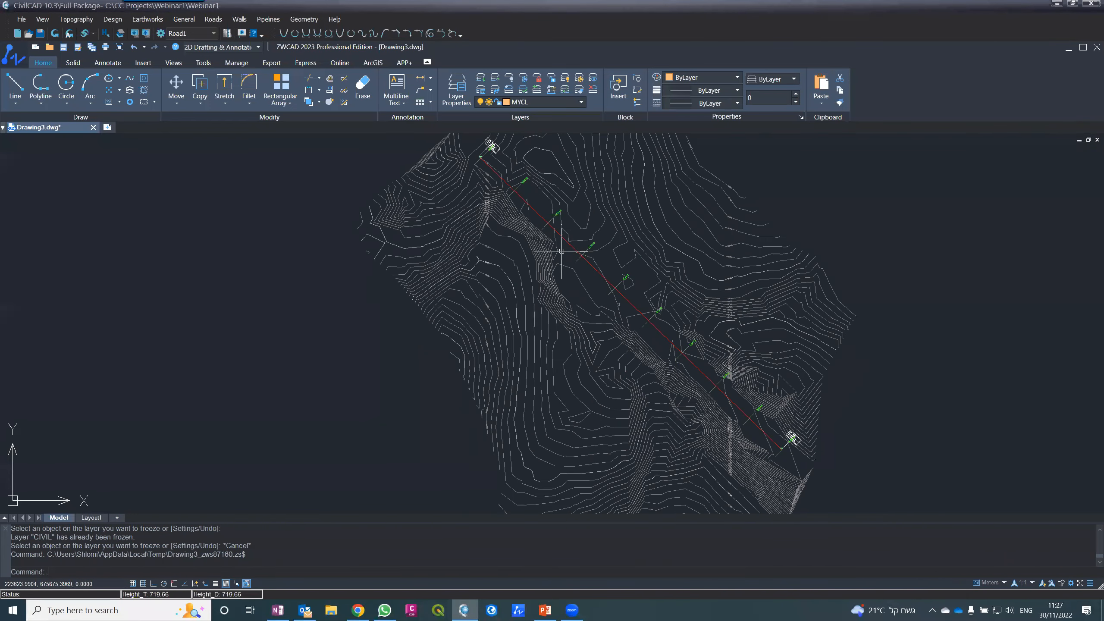
scroll(600, 281, "up", 4)
type("p")
key("Return")
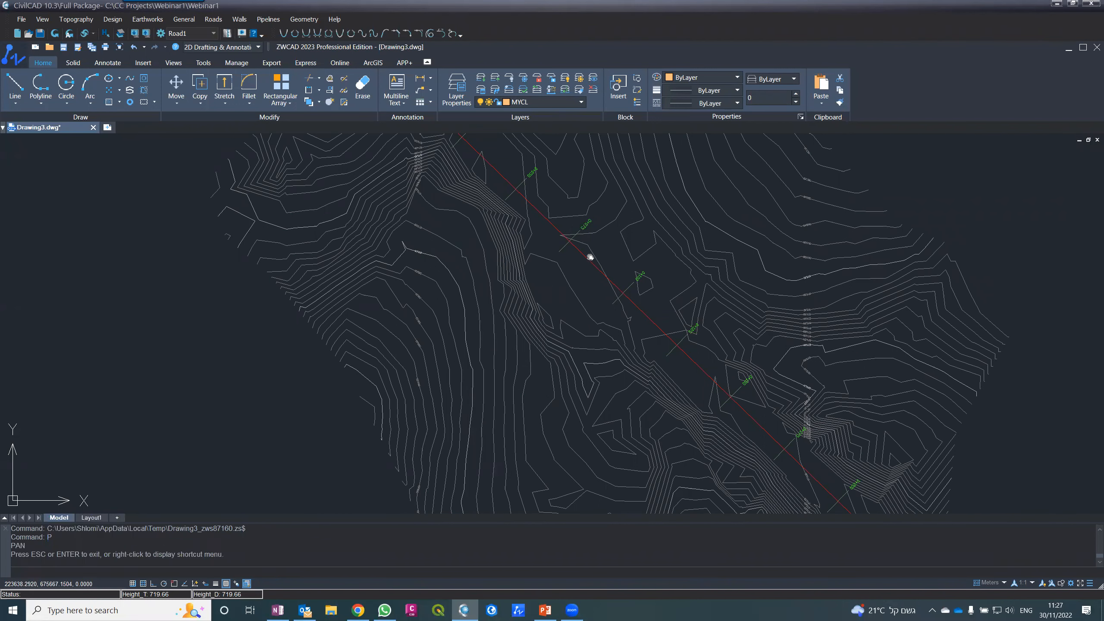
key("Escape")
key("Escape")
- Draw a two-point polyline from an object-snapped point on Road1 between 0+100 and 0+125, ending freely south-southeast with object snap off
type("pl")
key("Return")
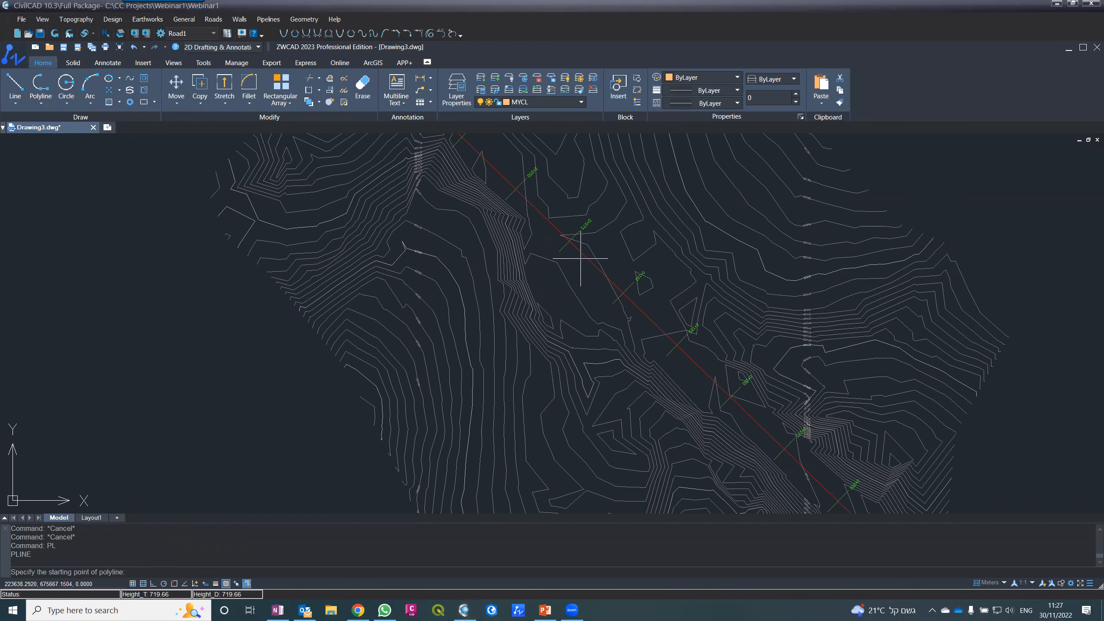
scroll(578, 253, "down", 3)
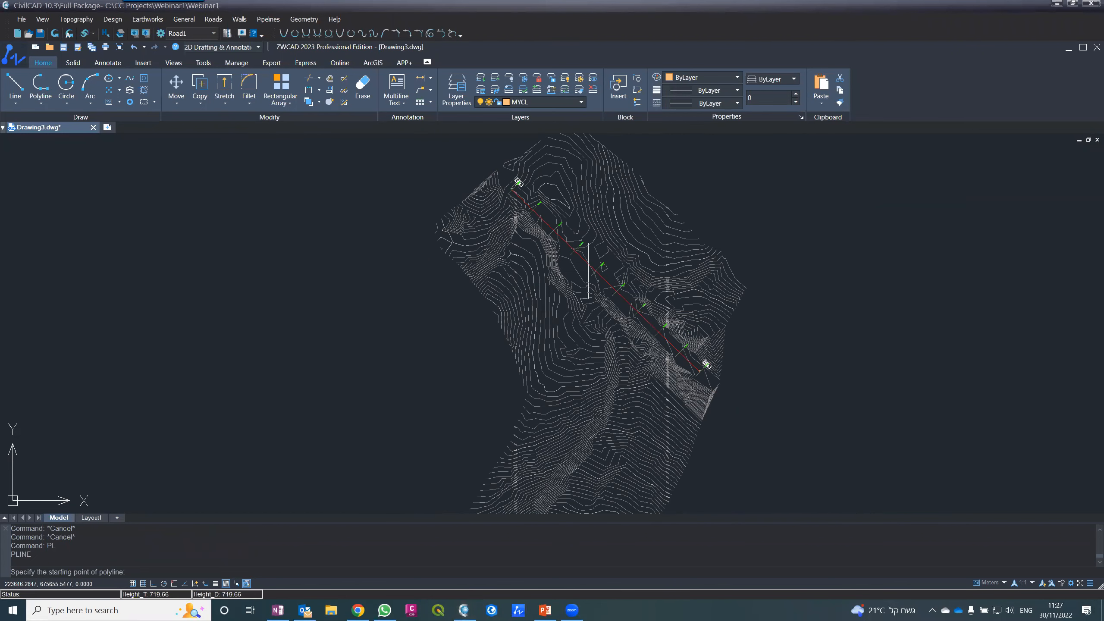
scroll(585, 265, "up", 1)
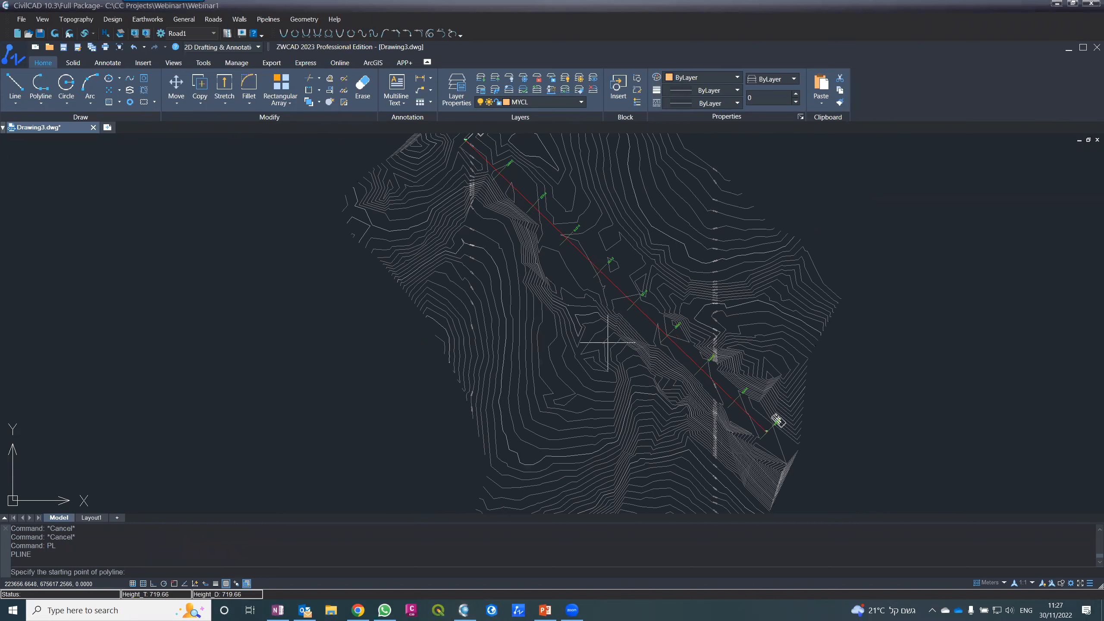
scroll(572, 246, "down", 3)
scroll(587, 260, "up", 1)
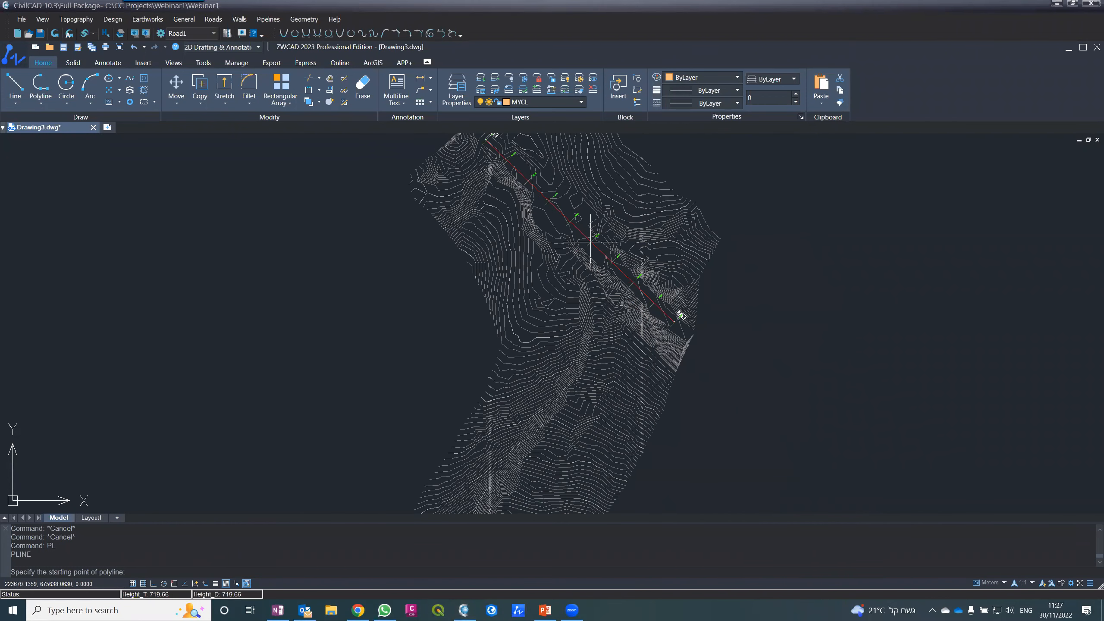
left_click(173, 583)
scroll(586, 226, "up", 5)
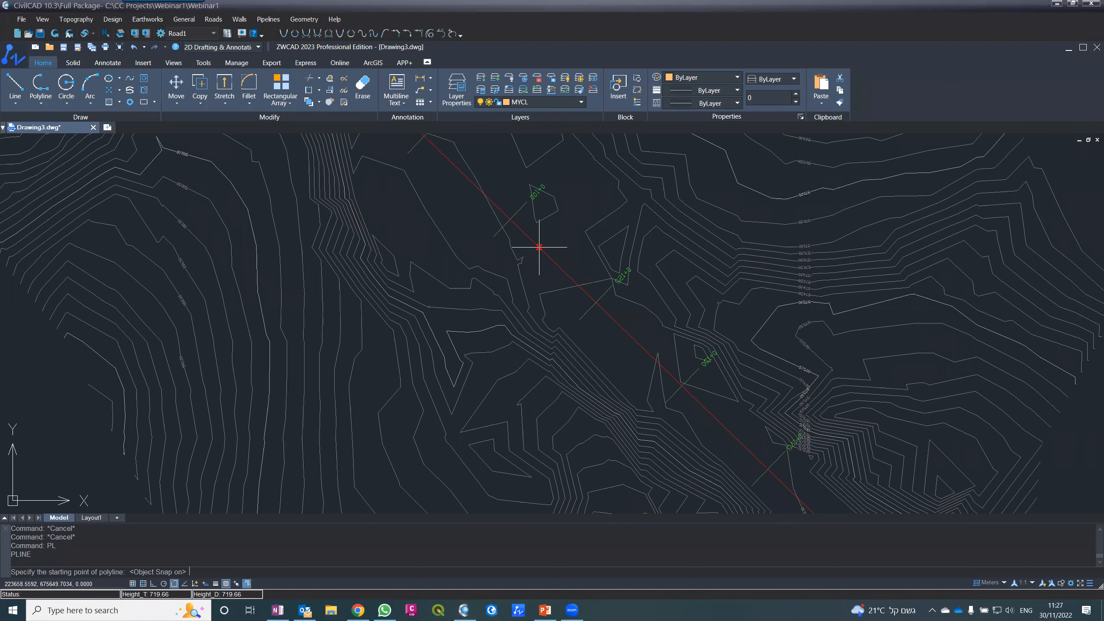
left_click(539, 247)
scroll(539, 247, "down", 6)
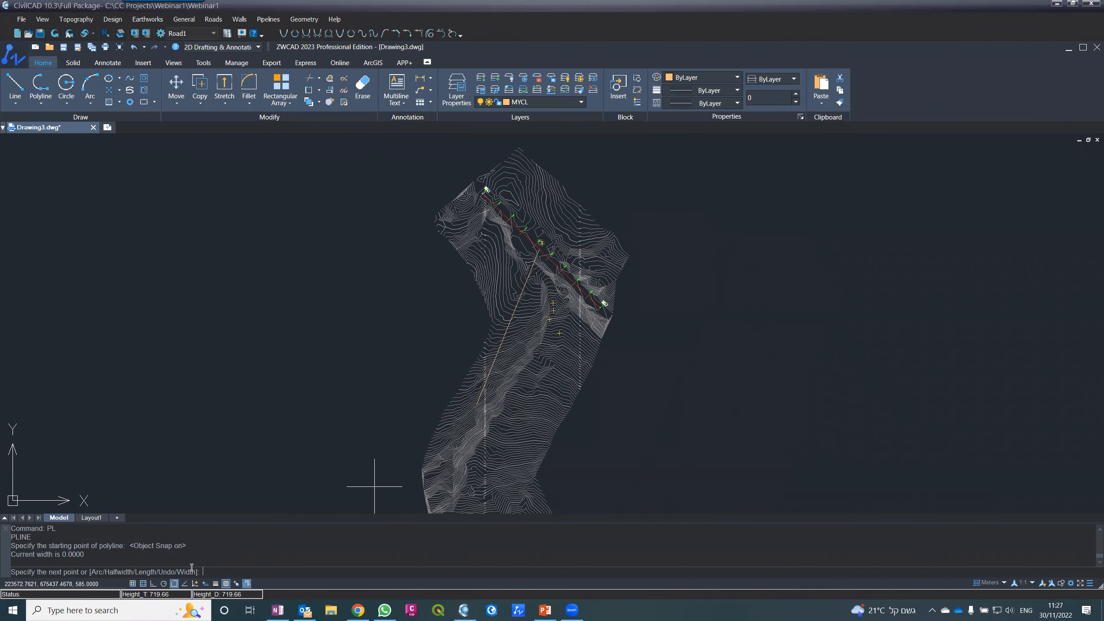
left_click(174, 583)
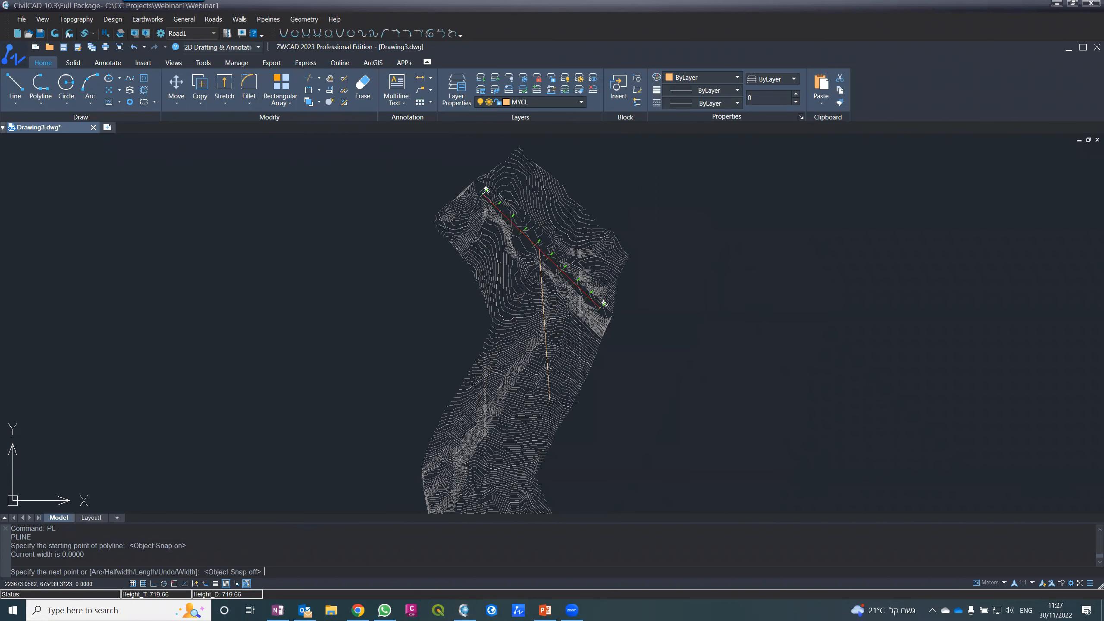
left_click(559, 333)
key("Return")
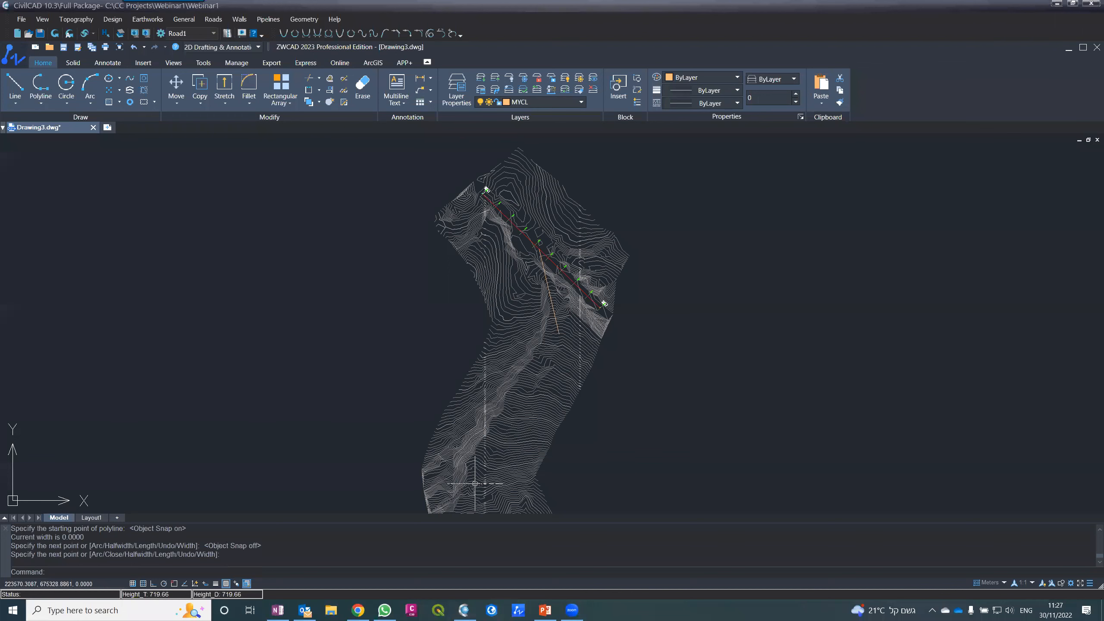
- Draw a two-point polyline from the contour strip's southwestern bend up northeast to just below the first branch polyline's free end
type("PL")
key("Return")
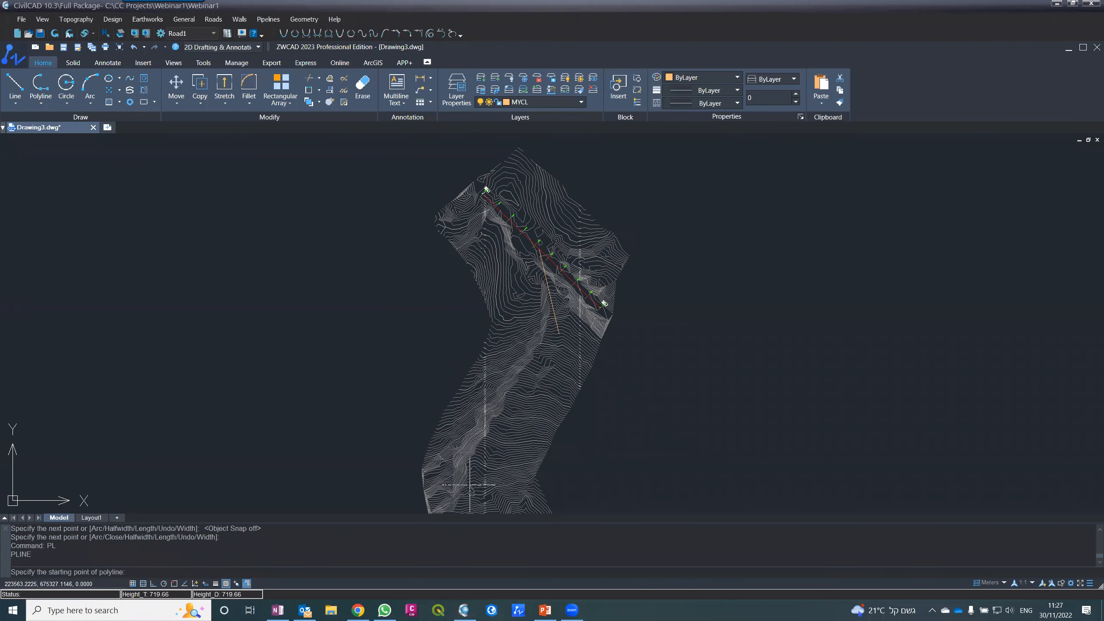
left_click(471, 486)
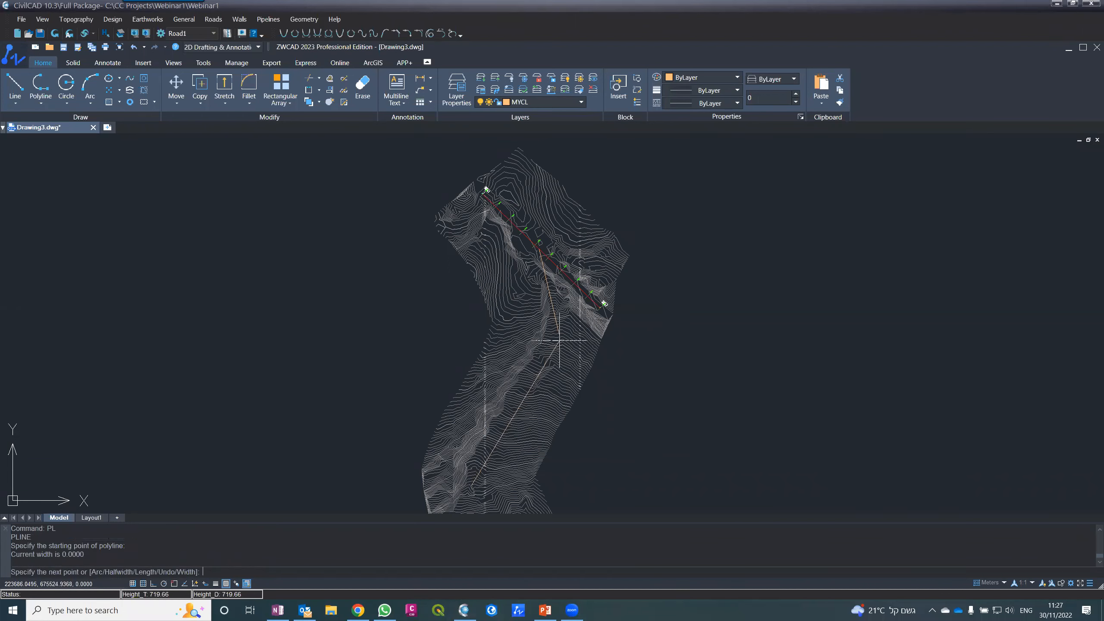
left_click(557, 342)
key("Return")
- Draw a third two-point polyline from the southern part of the strip north-northwest to just beside the second polyline's lower end
scroll(434, 317, "down", 2)
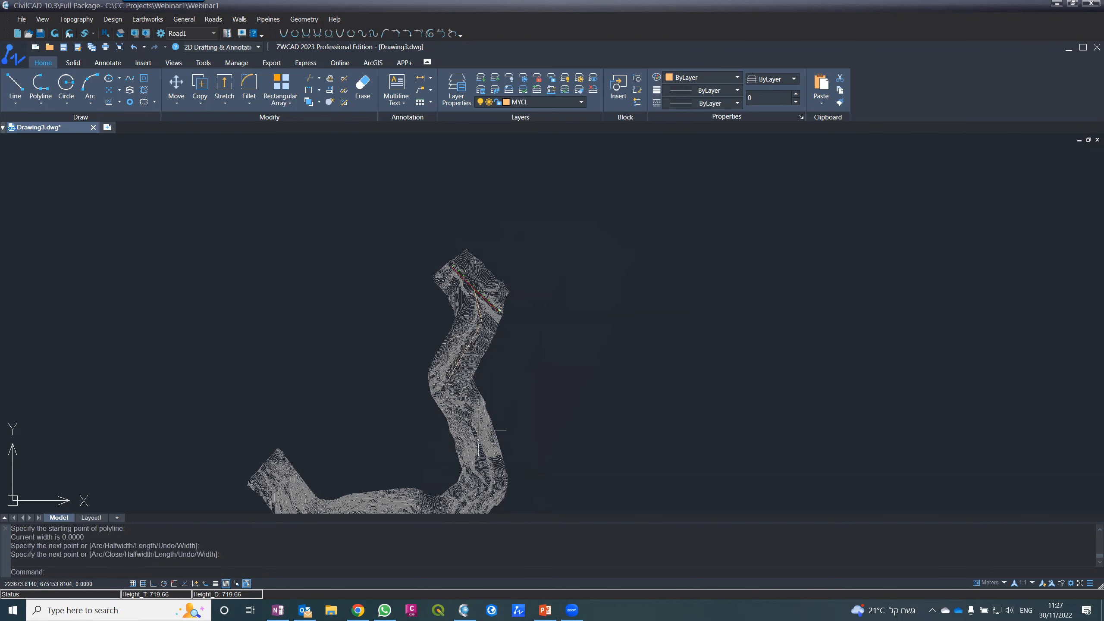
scroll(526, 477, "up", 1)
scroll(467, 456, "up", 1)
type("PL")
key("Return")
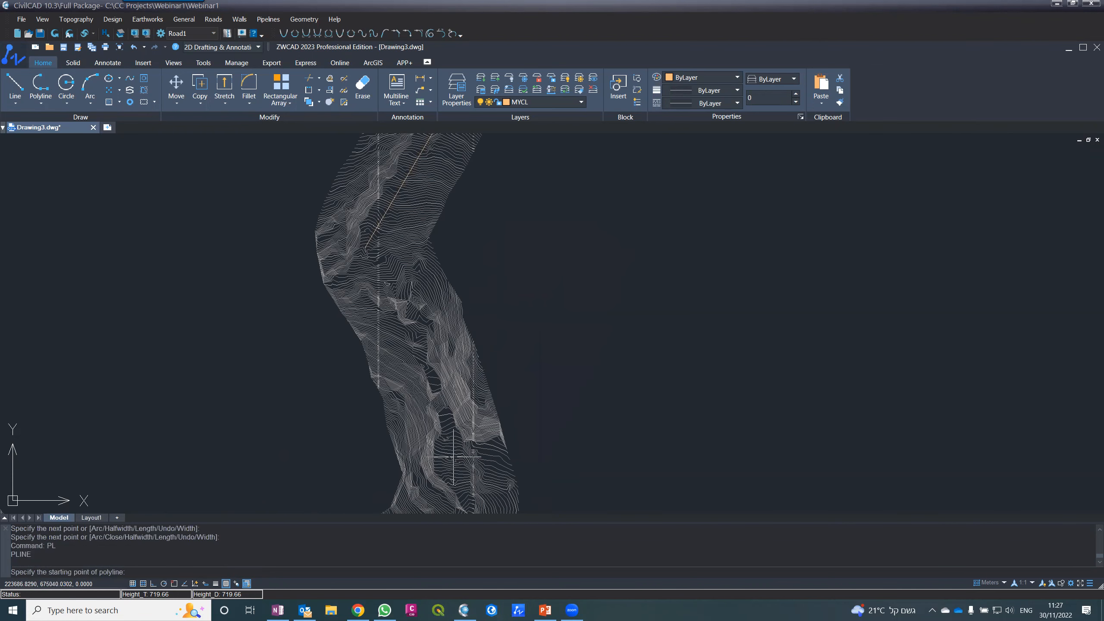
left_click(458, 454)
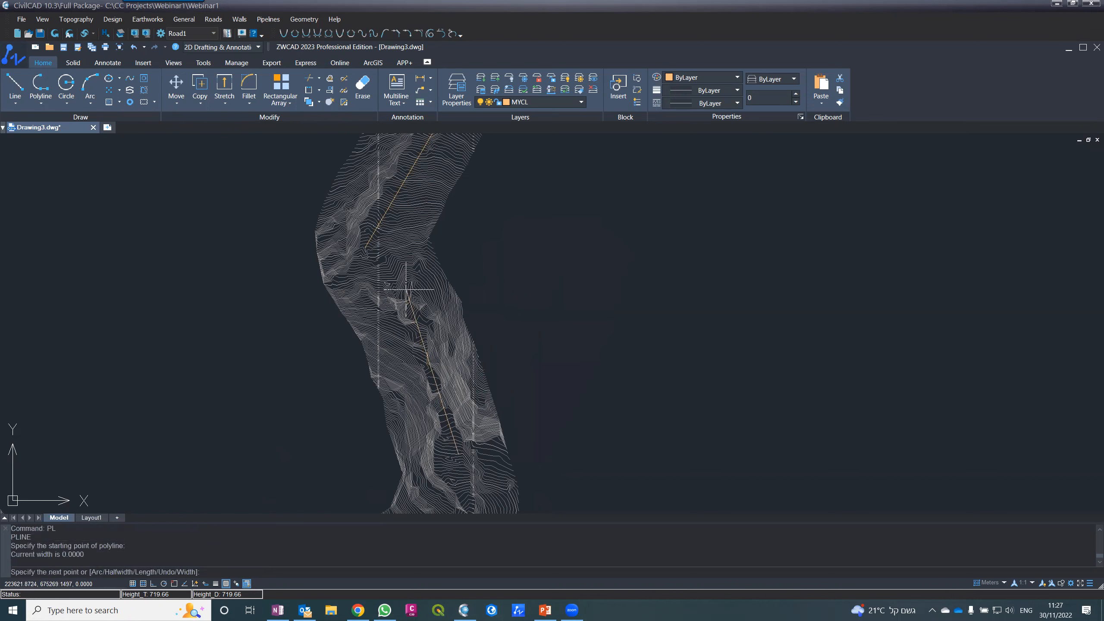
left_click(379, 253)
key("Return")
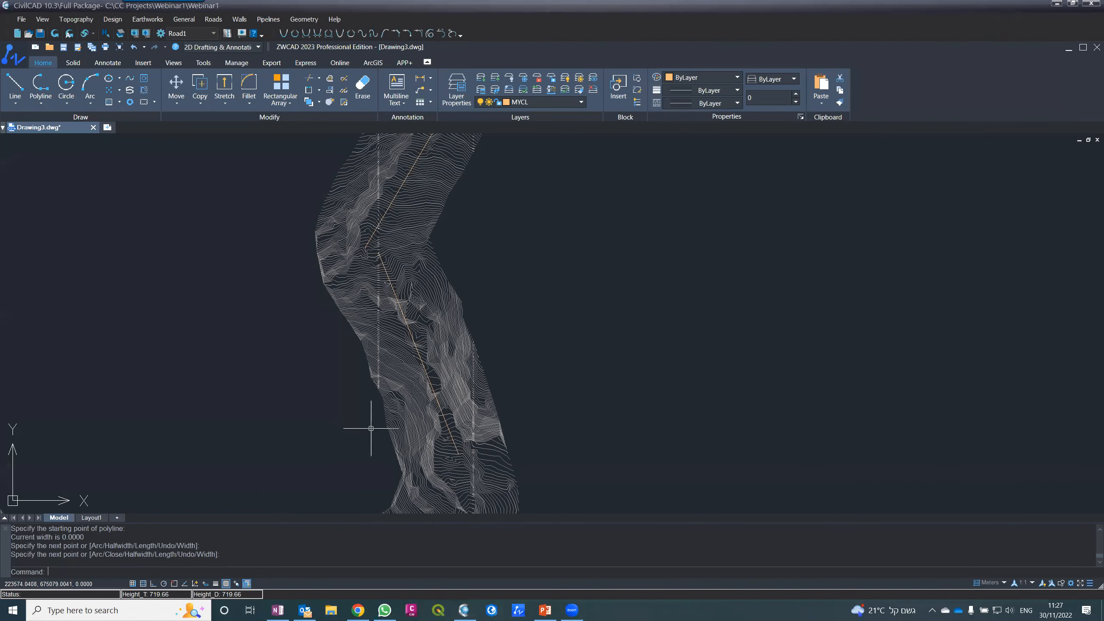
scroll(369, 430, "down", 3)
scroll(374, 434, "up", 2)
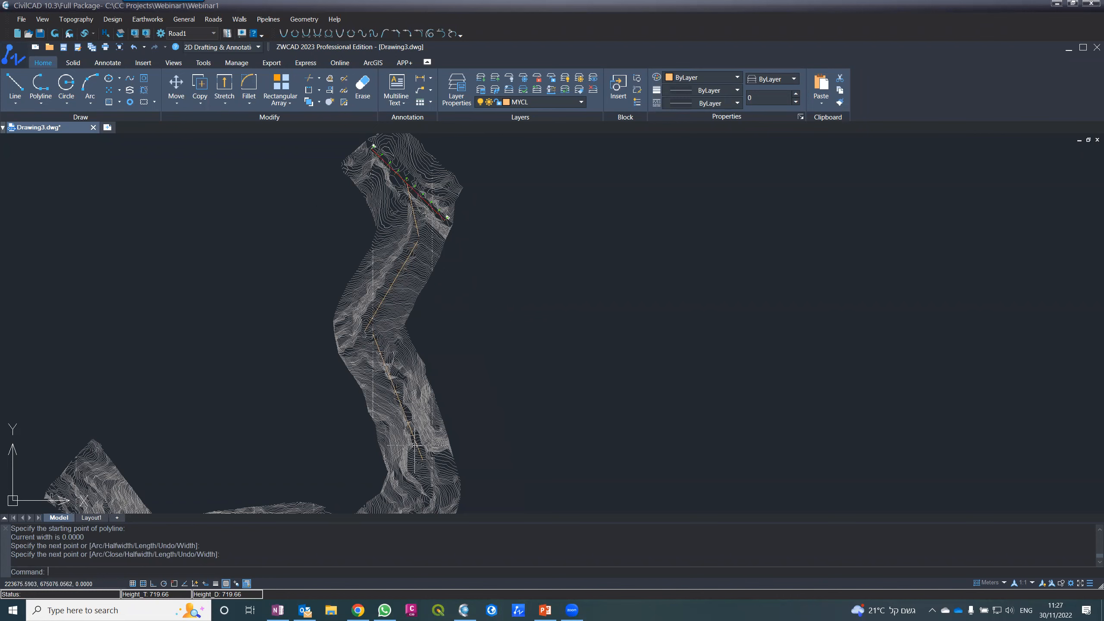
scroll(378, 404, "up", 4)
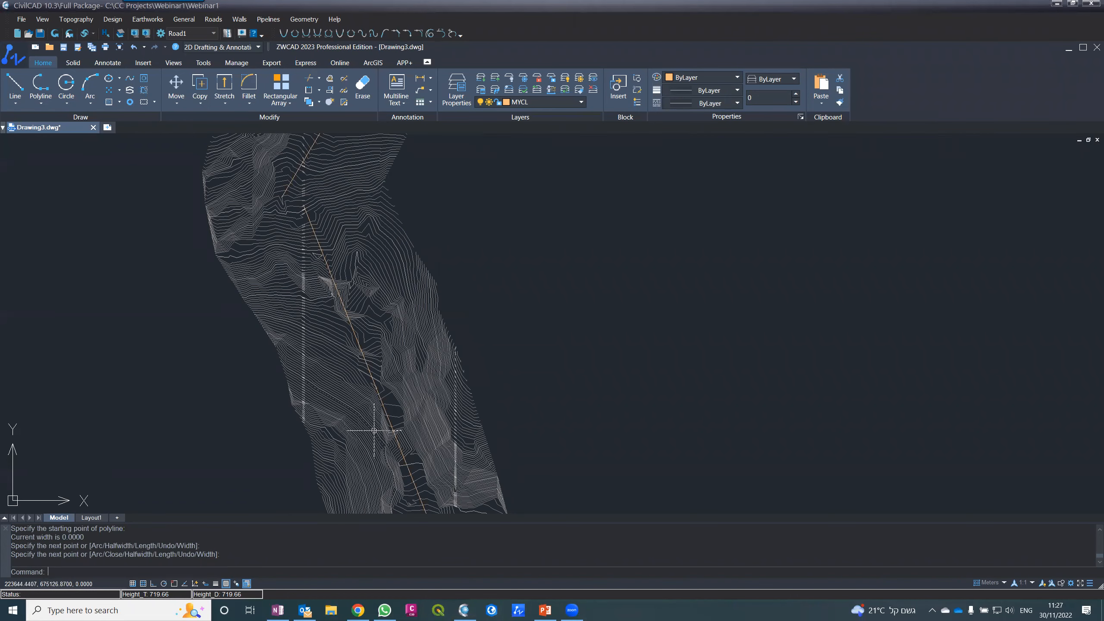
scroll(365, 432, "down", 3)
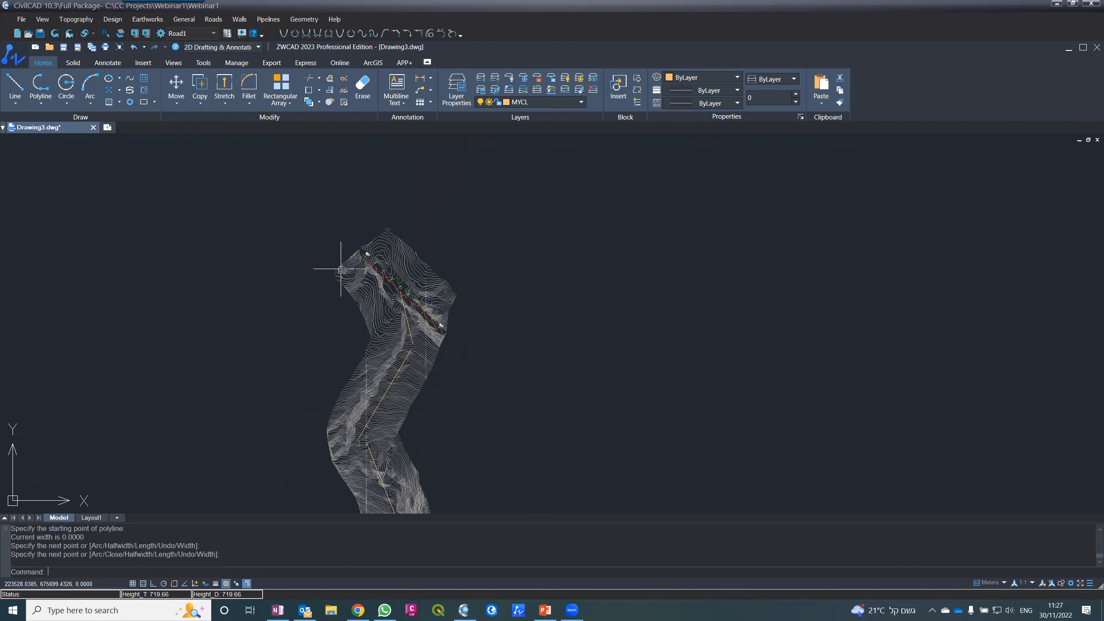
- Start the line-to-line curve tool and select the branch polyline from Road1 as first line and the middle polyline as second line
scroll(423, 340, "up", 3)
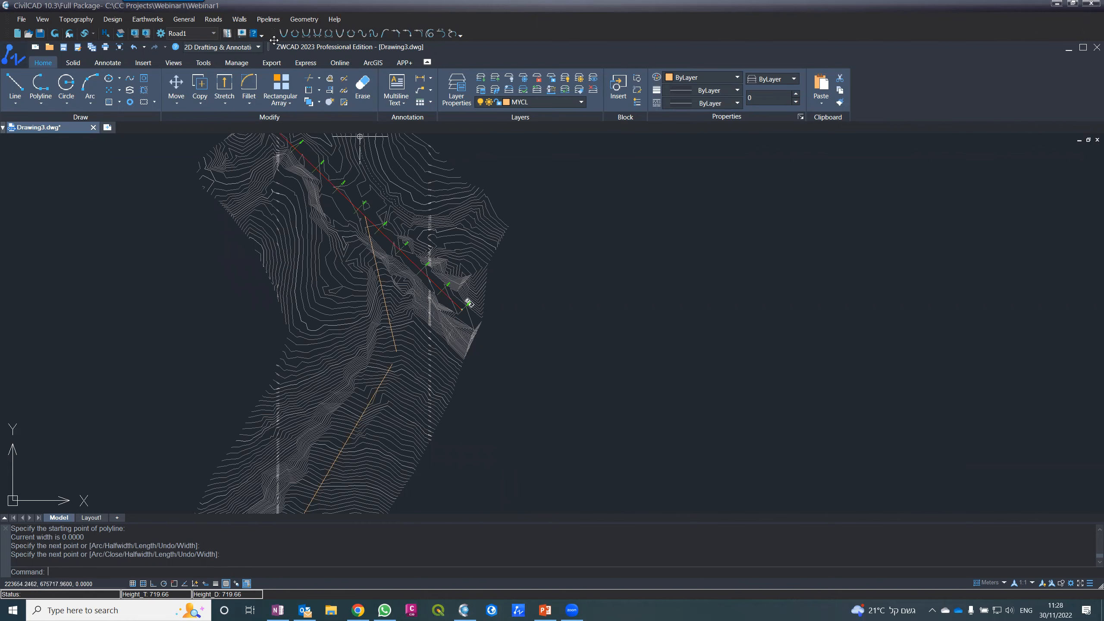
mouse_move(276, 37)
left_mouse_down()
mouse_move(266, 297)
mouse_move(324, 217)
mouse_move(355, 55)
mouse_move(308, 32)
left_mouse_up()
left_click(284, 34)
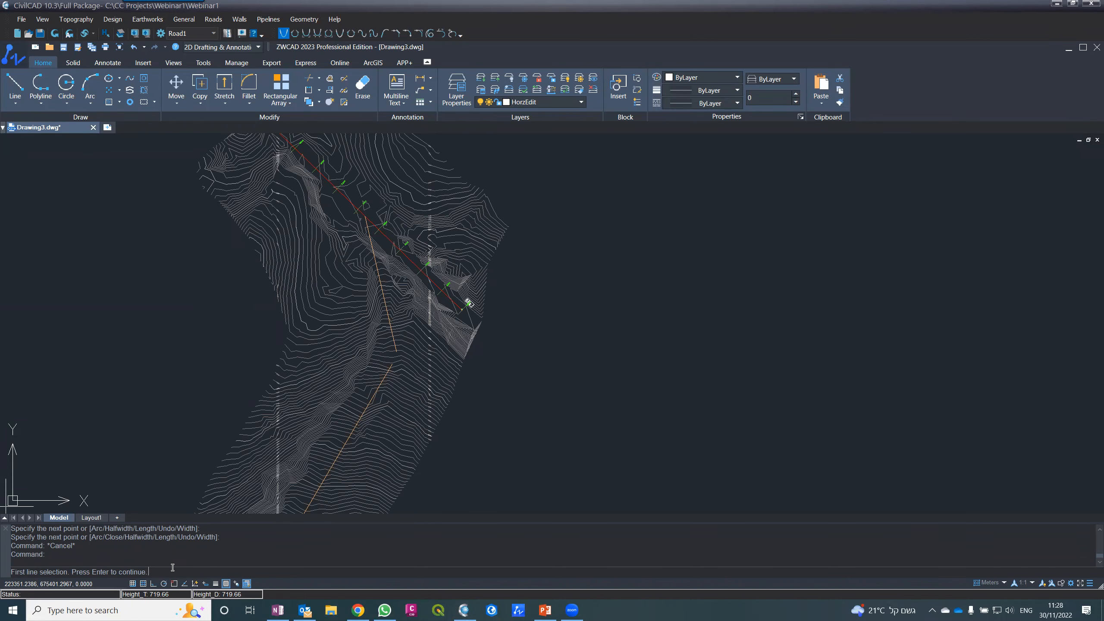
key("Return")
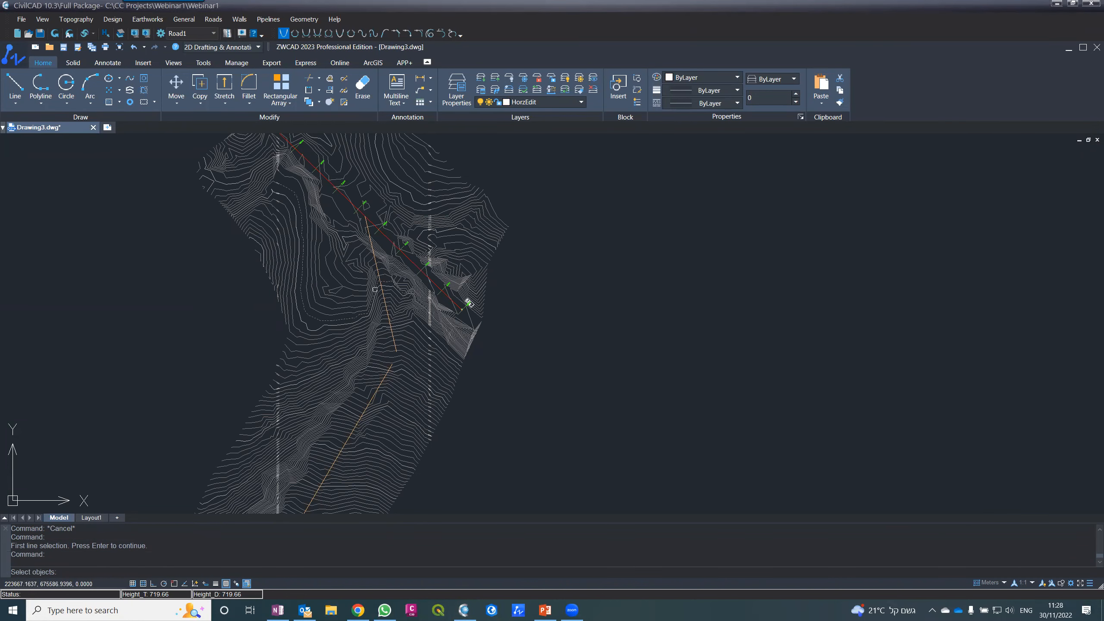
scroll(375, 289, "up", 5)
left_click(403, 317)
key("Return")
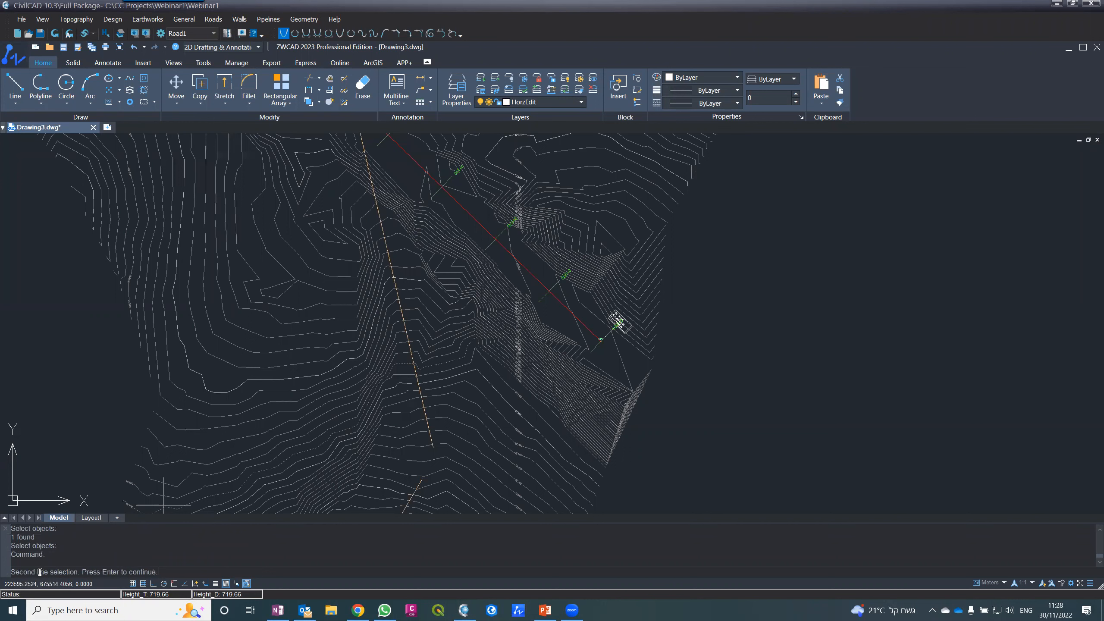
key("Return")
scroll(319, 244, "down", 4)
scroll(379, 378, "up", 2)
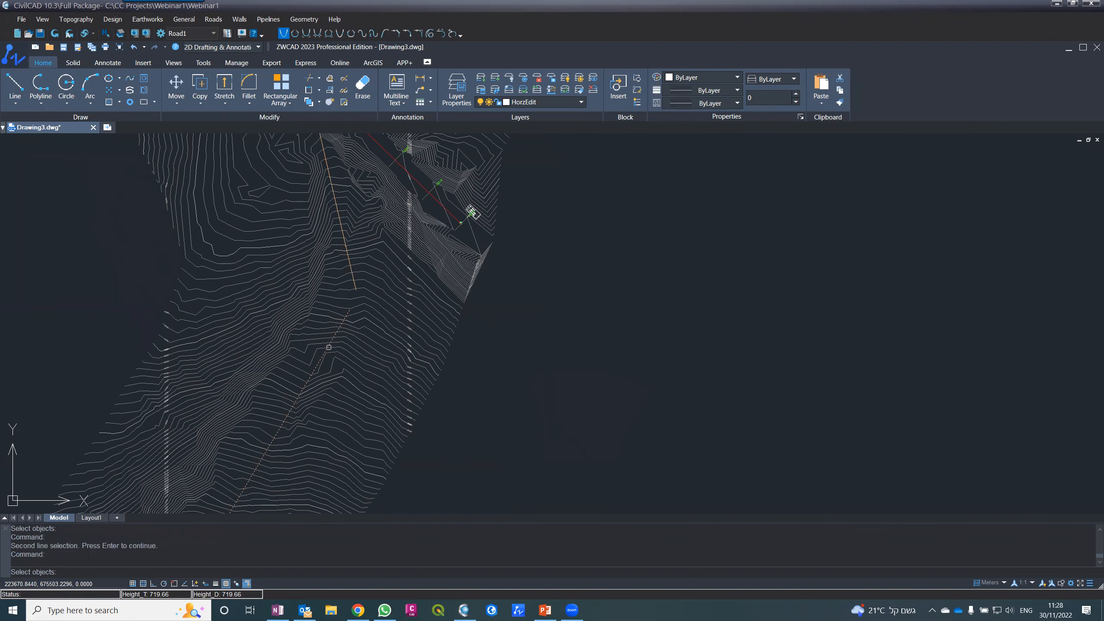
left_click(324, 356)
key("Return")
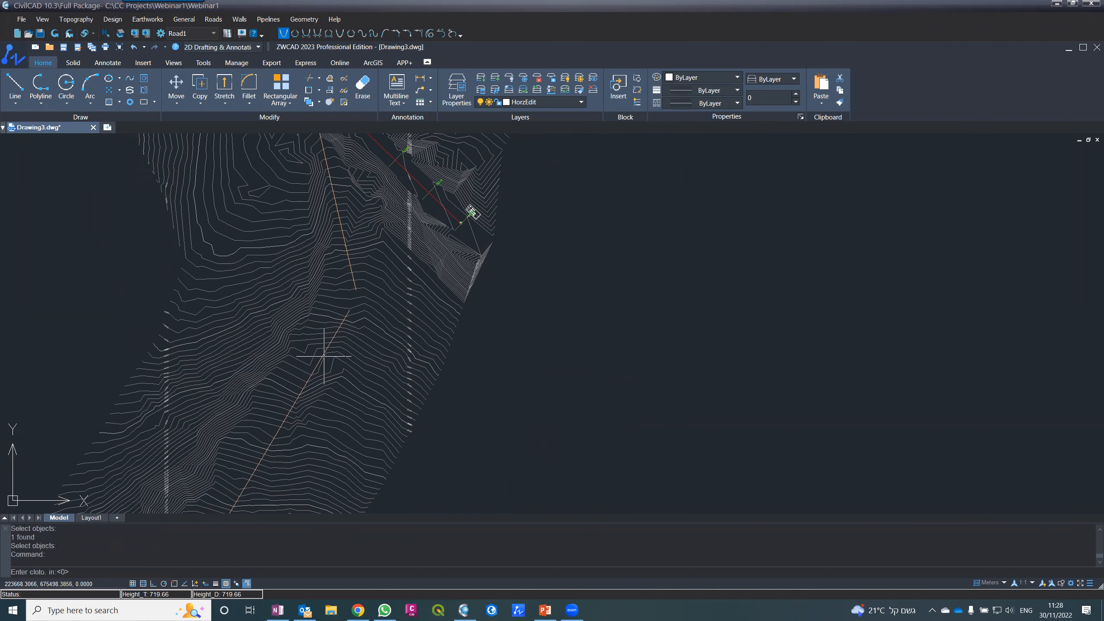
- Connect the two lines with a curve of radius 200, accepting clothoid in 0 and clothoid out 0
scroll(391, 228, "up", 4)
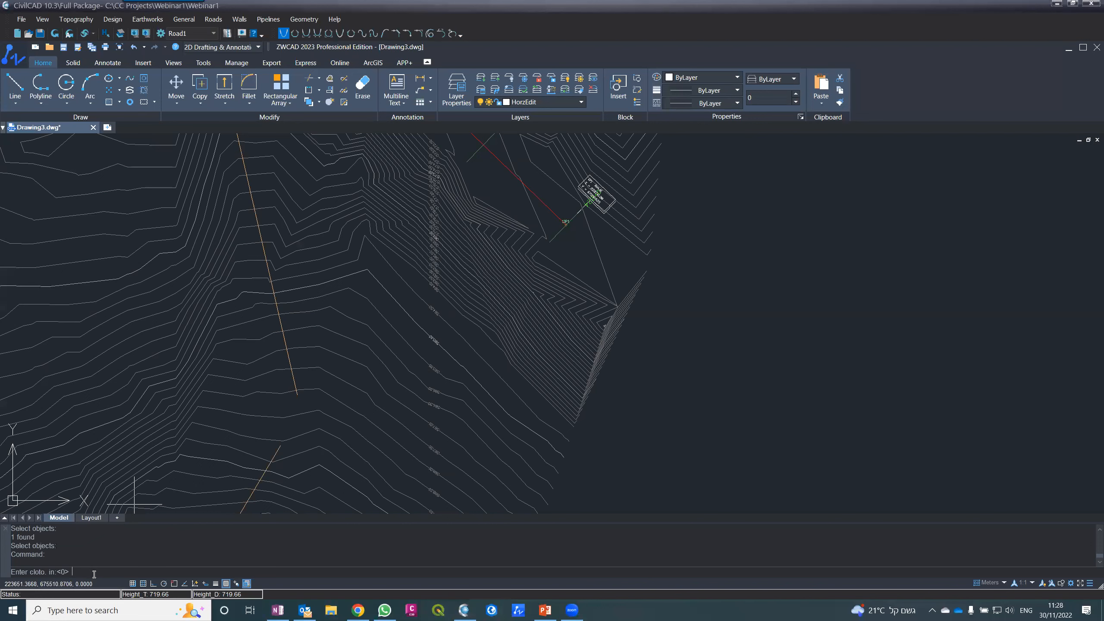
key("Return")
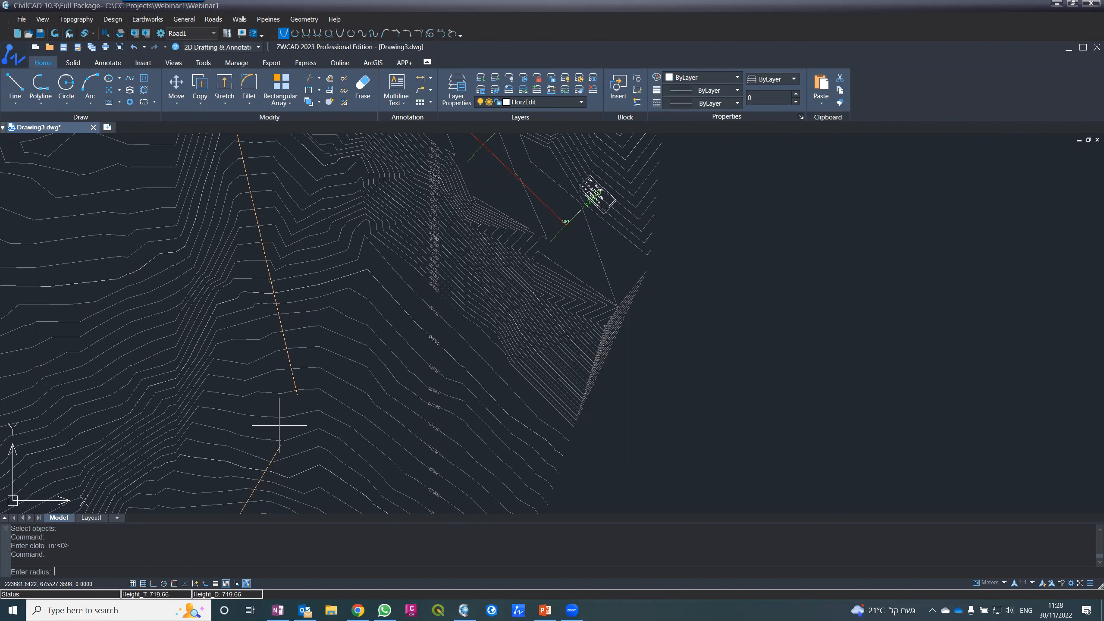
type("200")
key("Return")
scroll(226, 392, "down", 3)
scroll(222, 417, "up", 3)
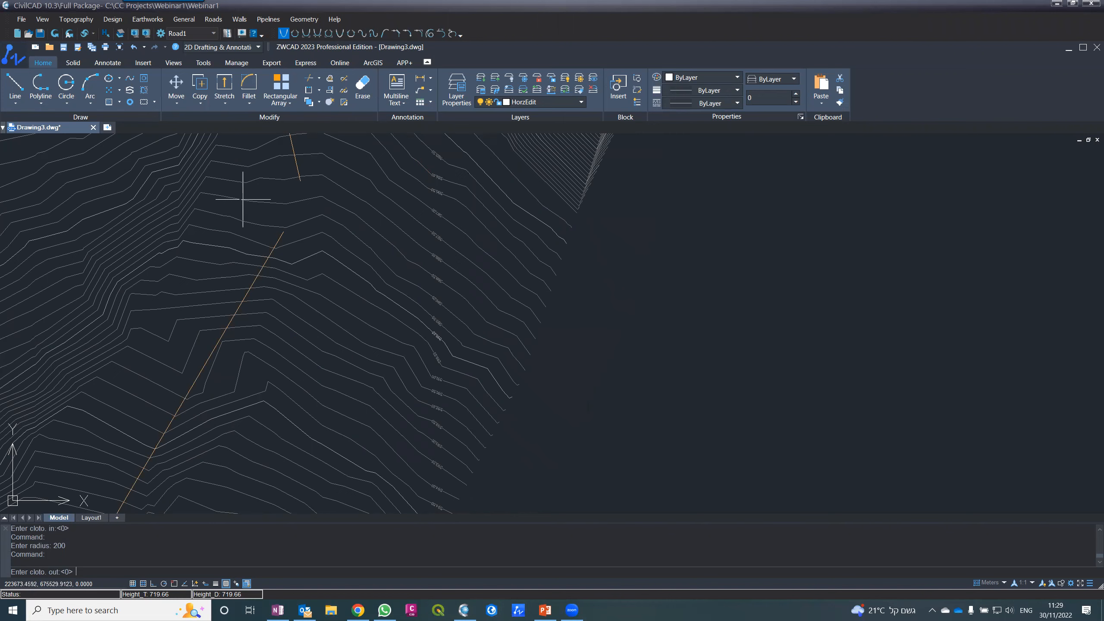
key("Return")
- Examine the new curve and its tangent points with the upper and lower straight lines
scroll(238, 431, "down", 2)
scroll(239, 435, "down", 3)
scroll(243, 441, "up", 3)
scroll(217, 425, "up", 2)
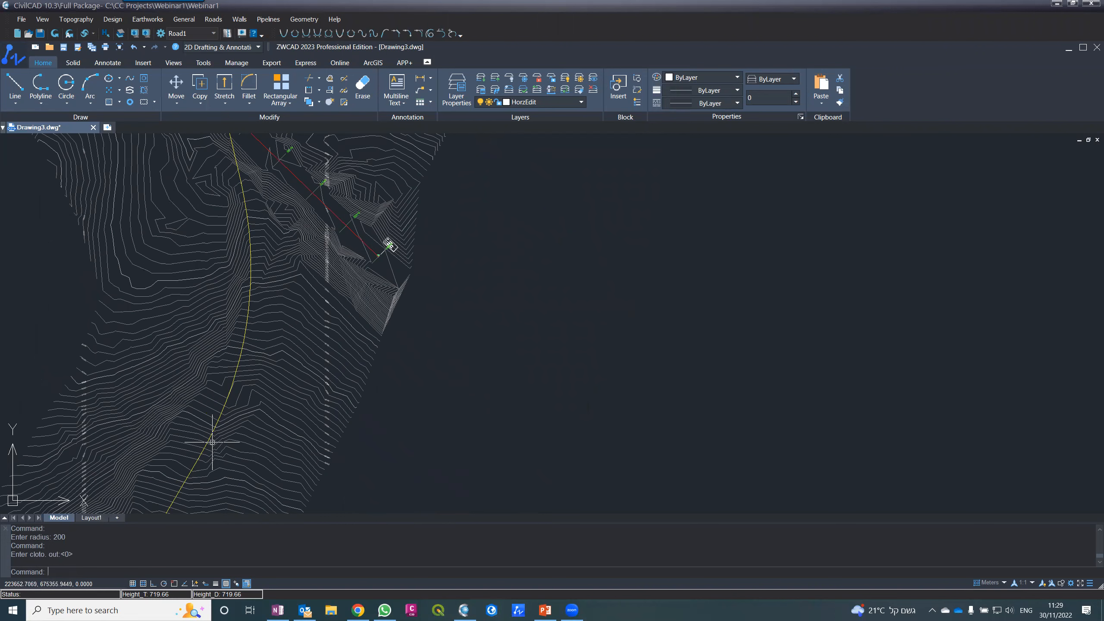
left_click(237, 168)
scroll(235, 172, "down", 3)
scroll(224, 182, "up", 3)
scroll(235, 261, "up", 5)
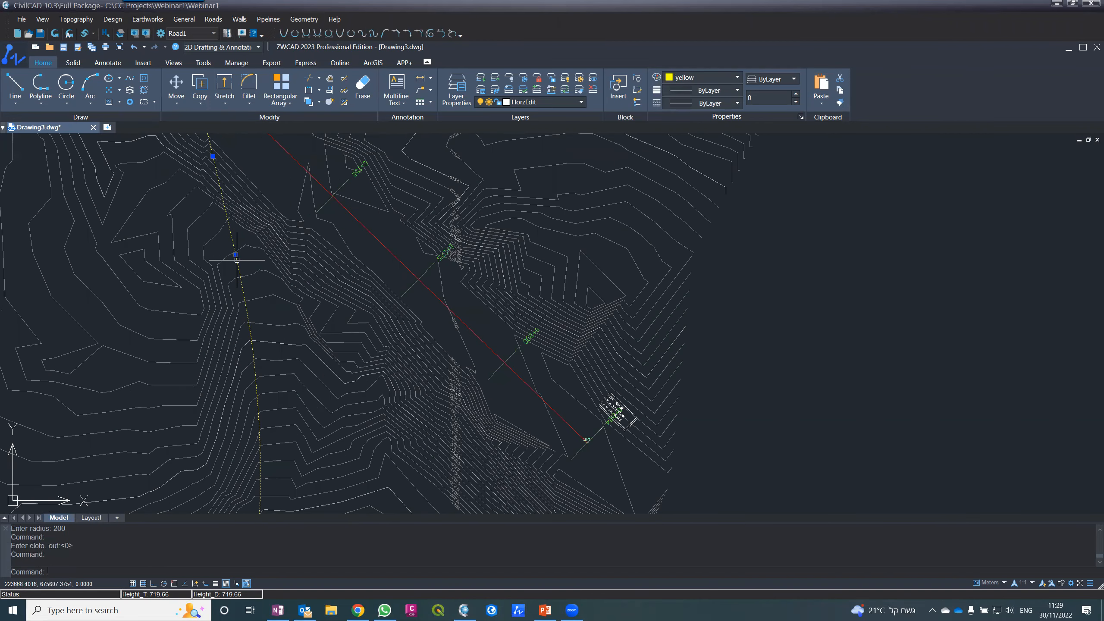
key("Escape")
key("Escape")
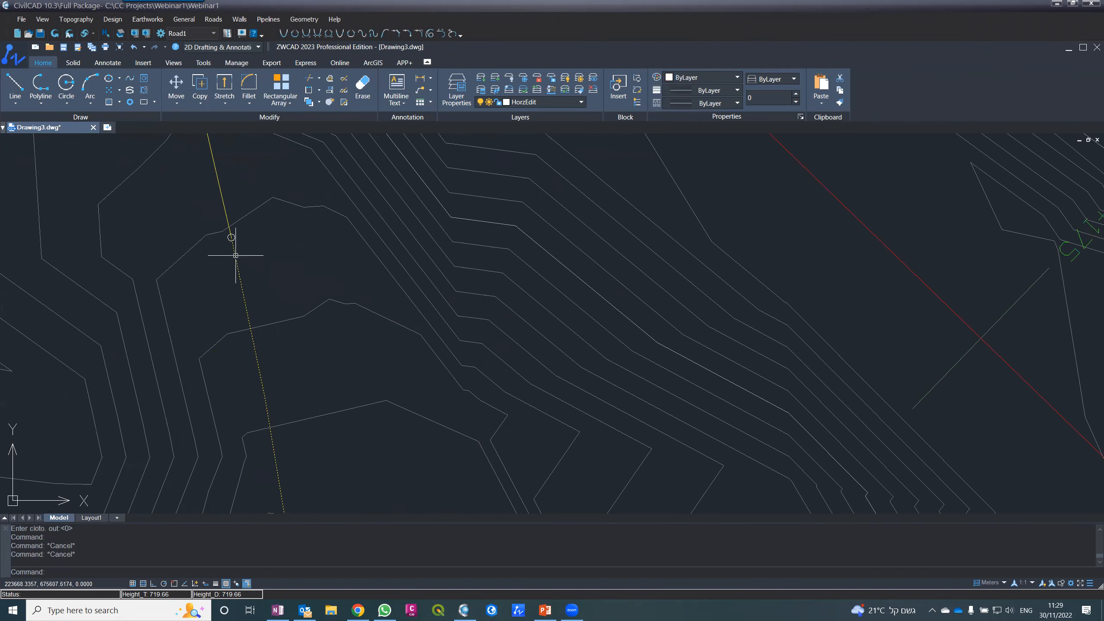
scroll(234, 230, "down", 5)
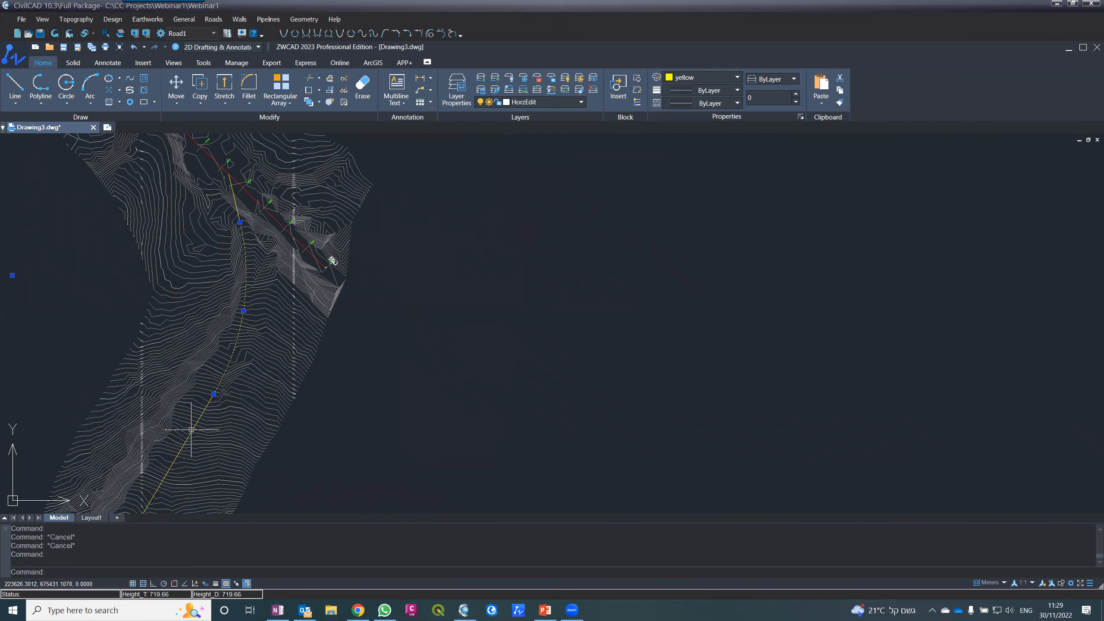
scroll(184, 438, "up", 2)
scroll(187, 433, "up", 2)
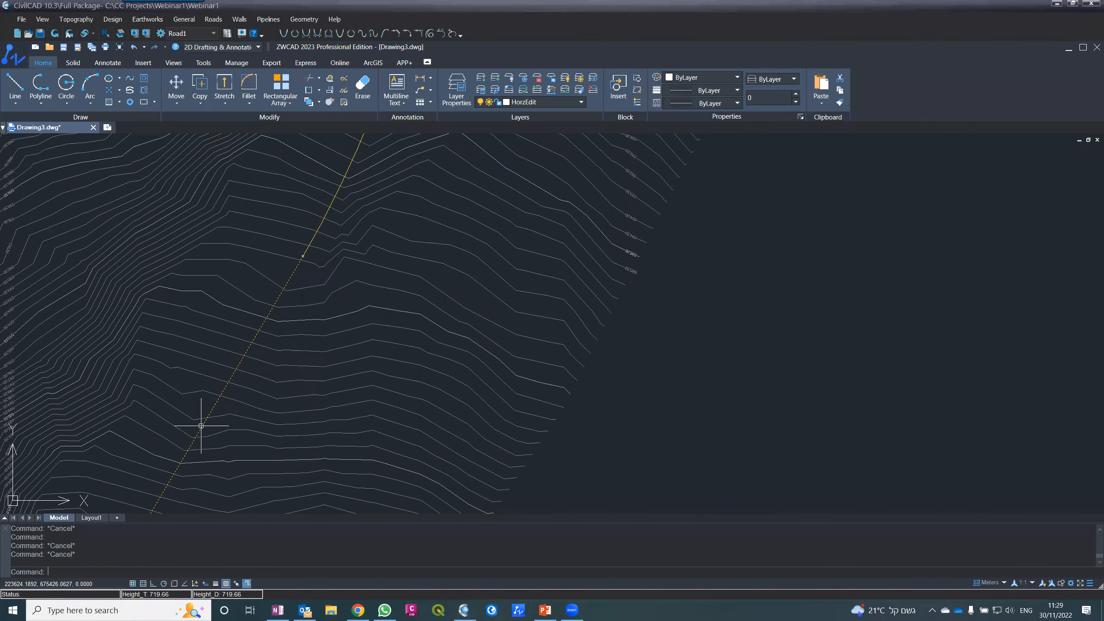
key("Escape")
key("Escape")
- Restart the line-to-line curve tool and select the middle straight as first line and the southern polyline as second line
scroll(205, 344, "down", 5)
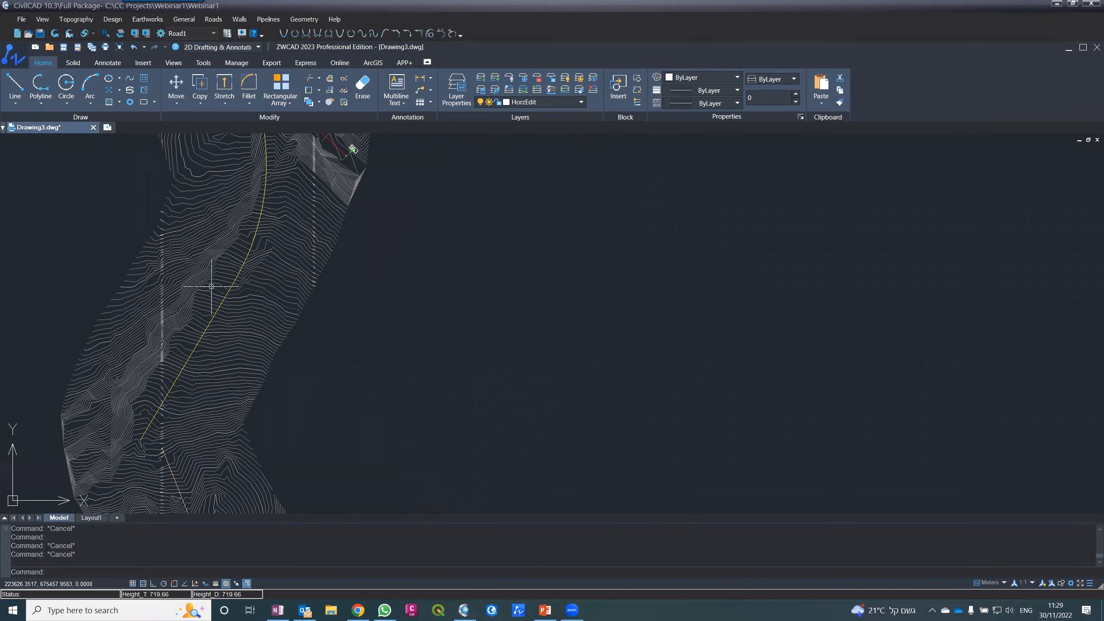
scroll(195, 338, "up", 5)
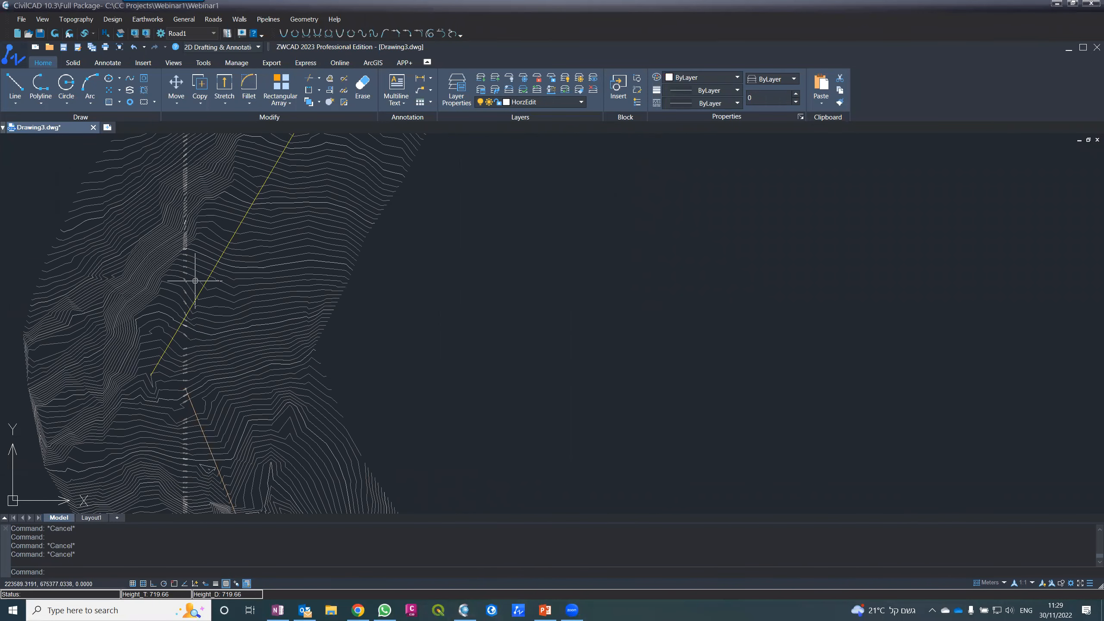
left_click(282, 34)
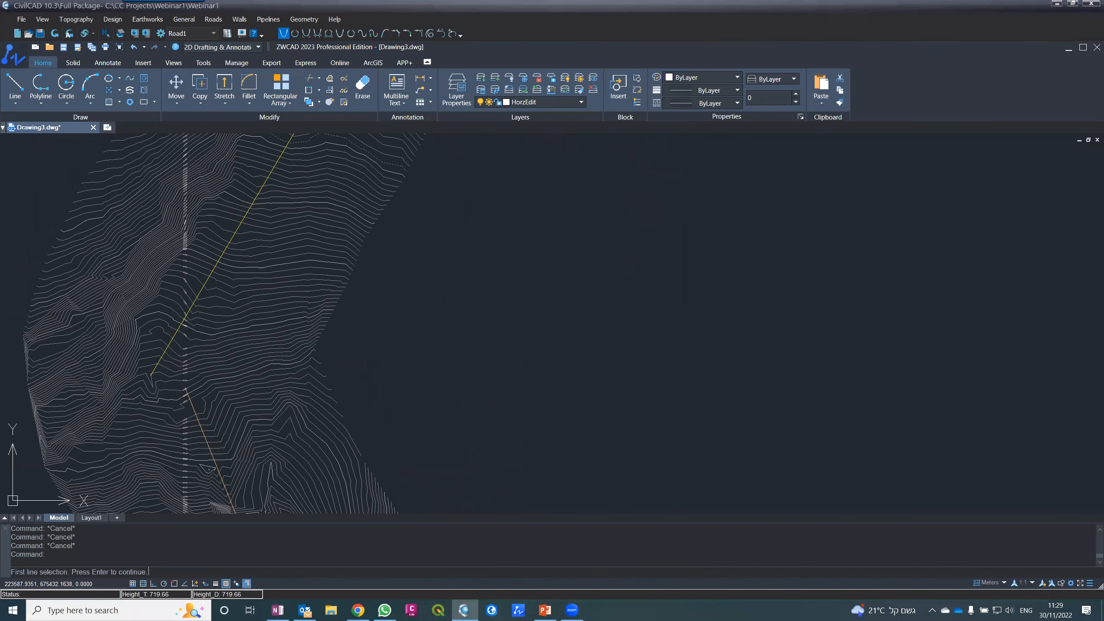
key("Return")
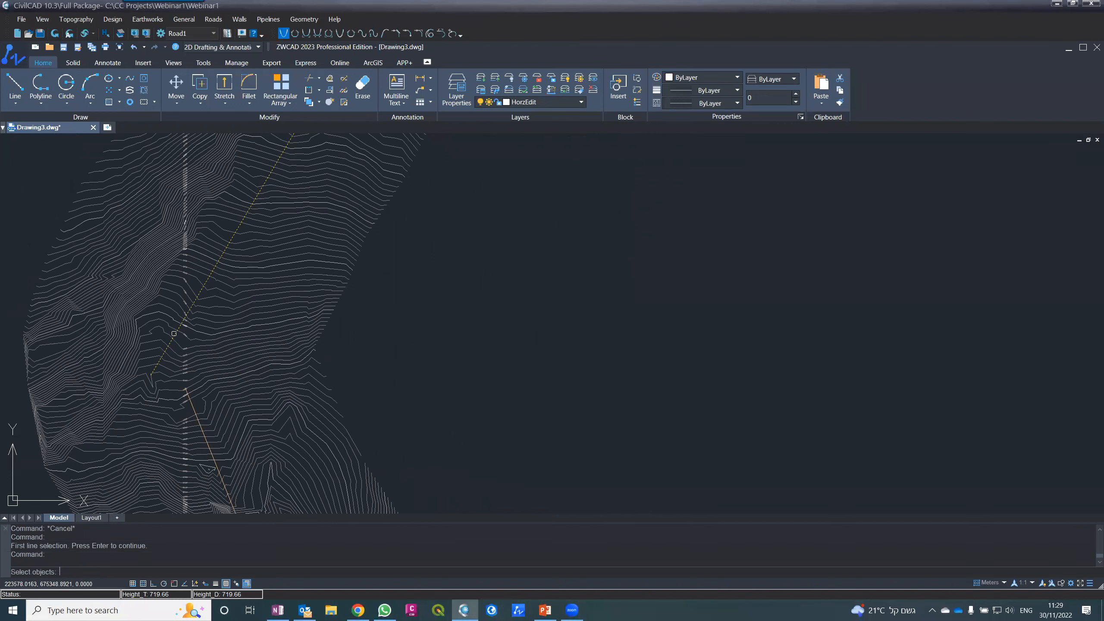
left_click(177, 333)
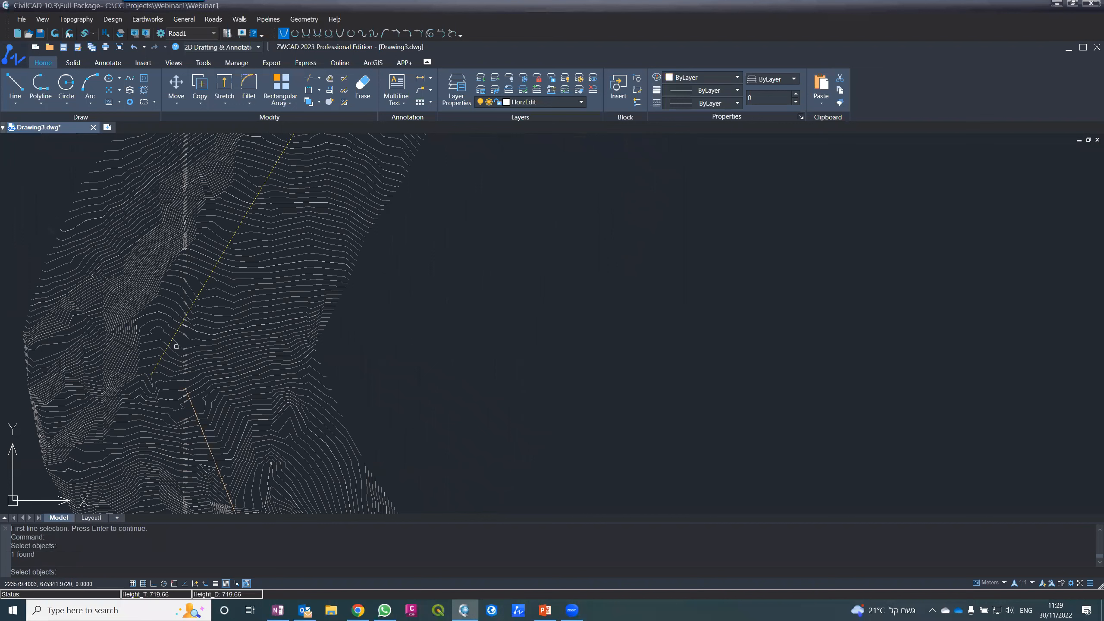
key("Return")
key("Return")
left_click(201, 425)
key("Return")
- Connect the middle and southern lines with a curve of radius 100, accepting clothoid in 0 and clothoid out 0
key("Return")
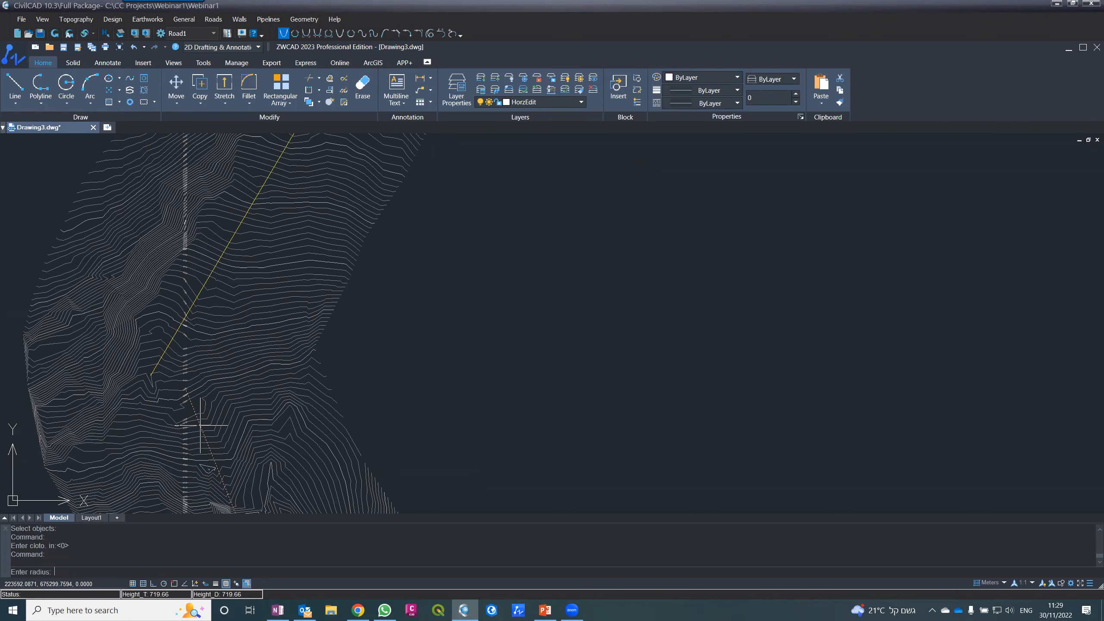
type("100")
key("Return")
key("Return")
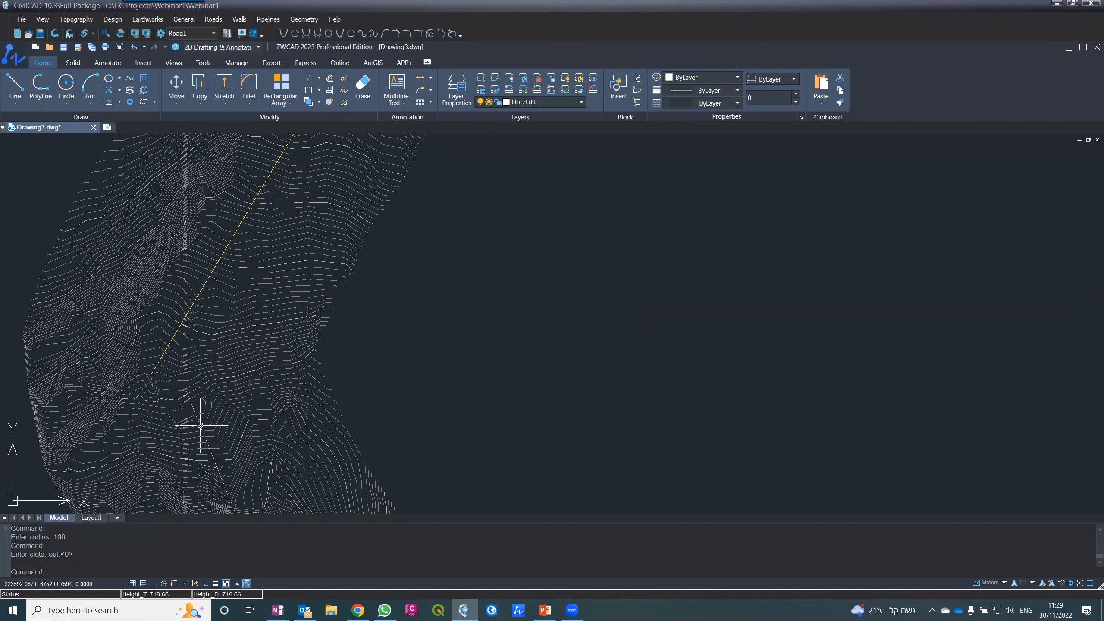
scroll(166, 329, "down", 5)
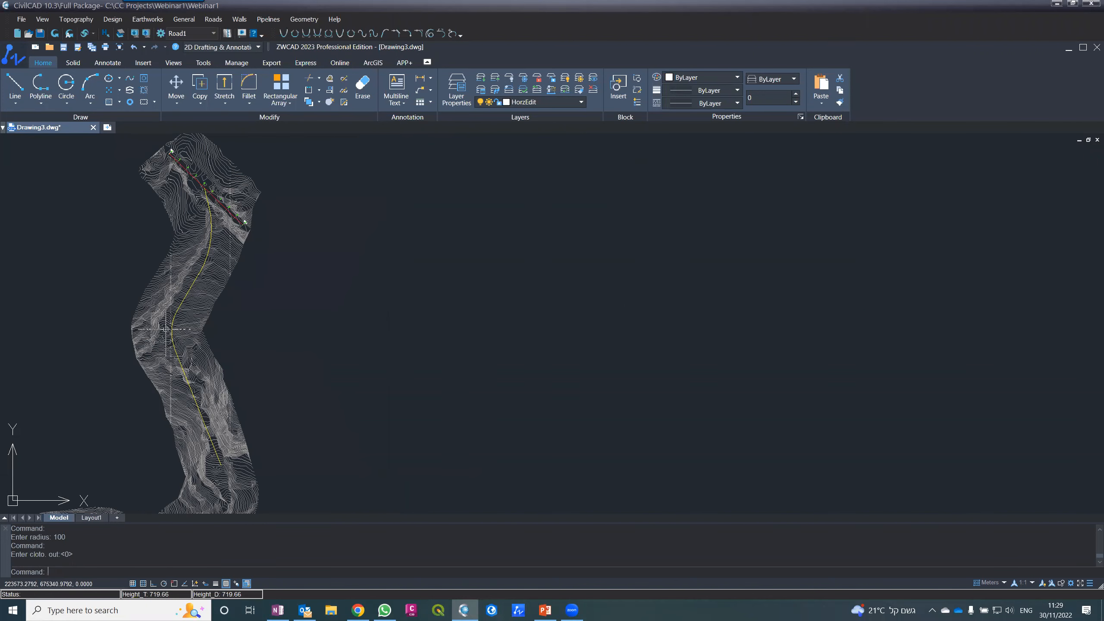
scroll(175, 313, "up", 3)
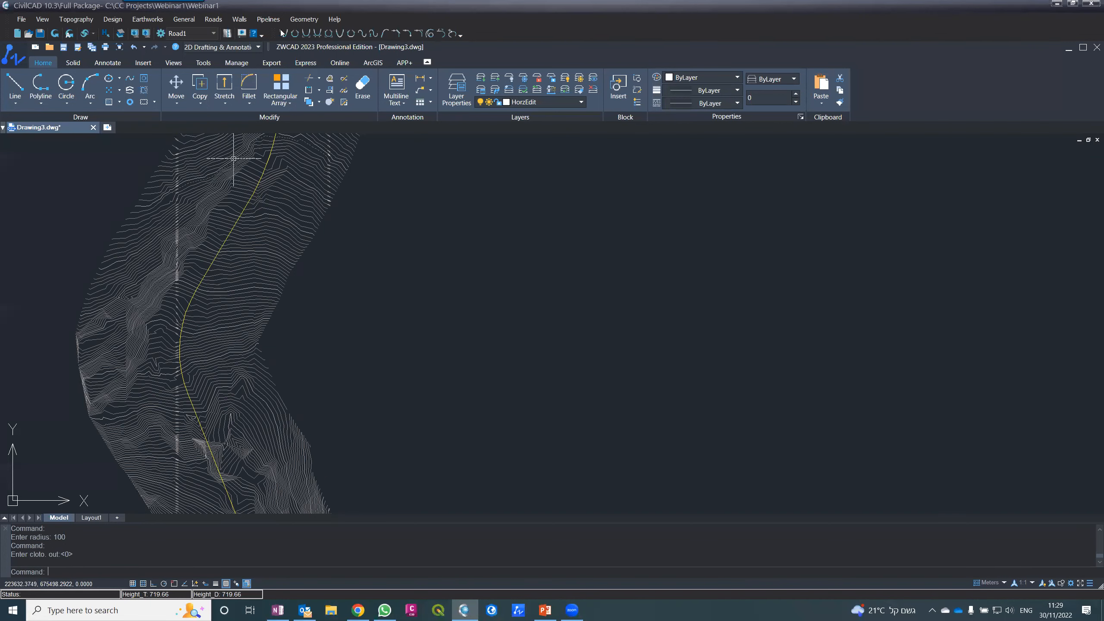
- Add a second road named Road2 to the project's roads list
left_click(213, 19)
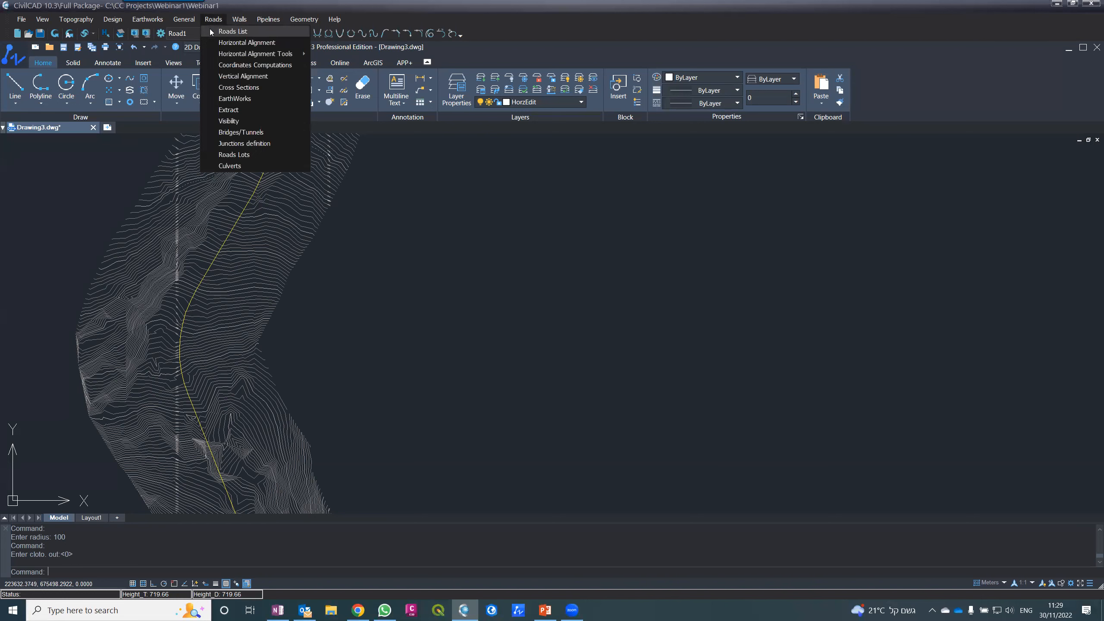
left_click(230, 32)
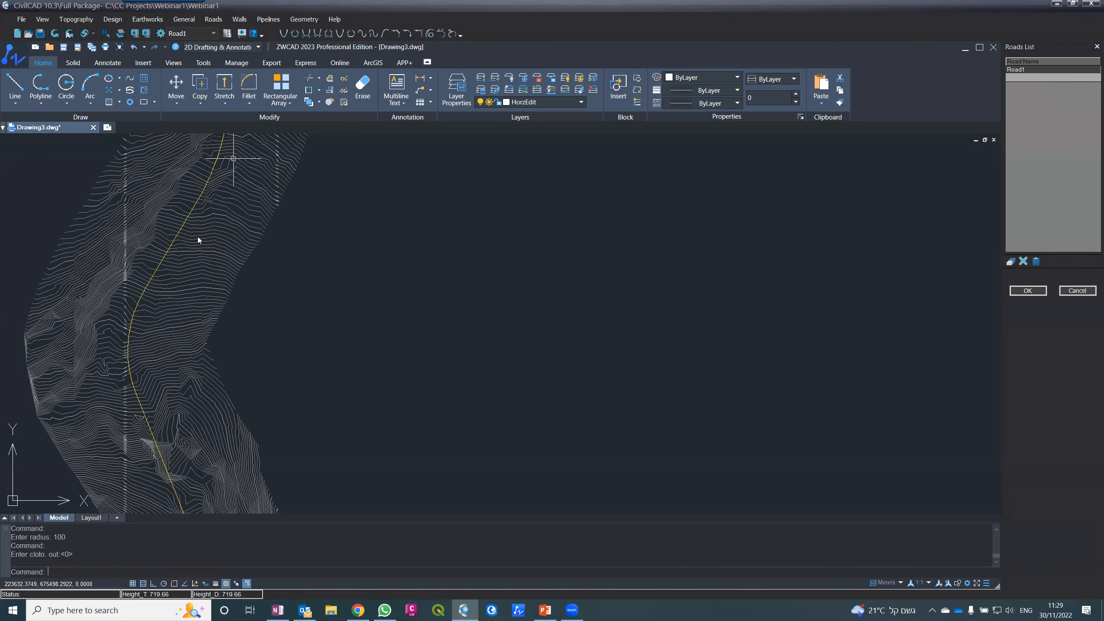
left_click(1018, 79)
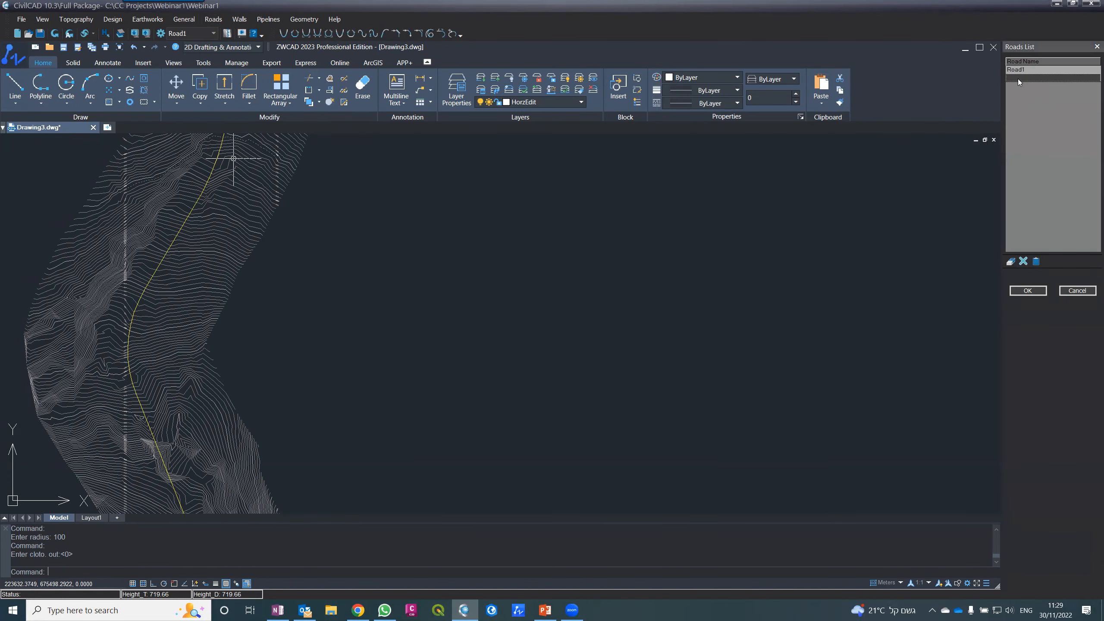
type("Road2")
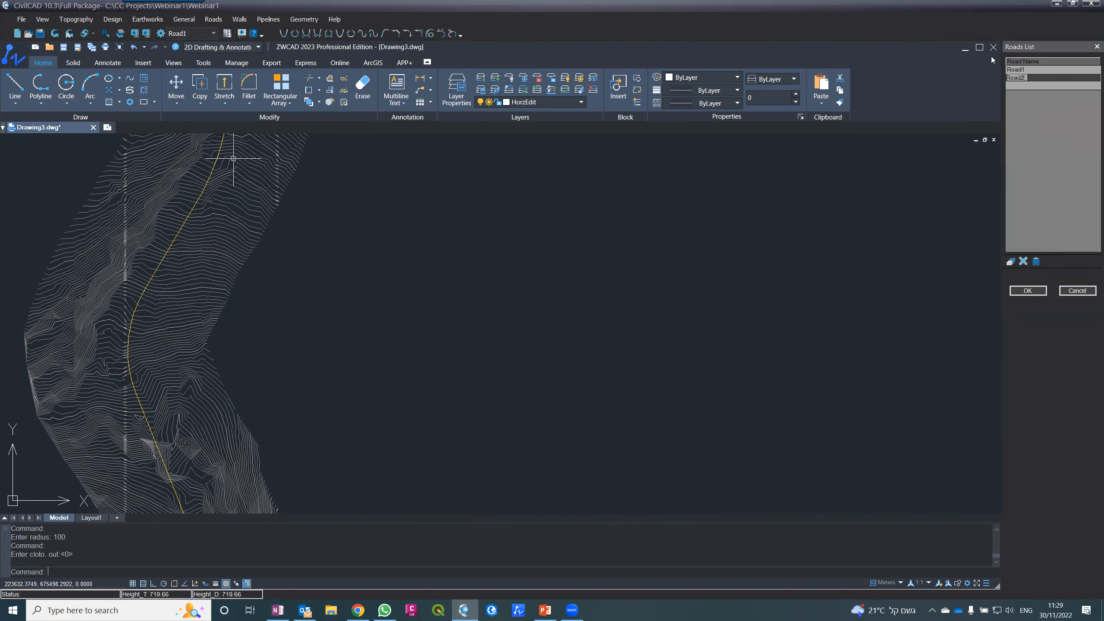
left_click(1027, 291)
- Open the horizontal alignment definition and make Road2 the road being defined
left_click(221, 20)
left_click(246, 42)
left_click(1078, 65)
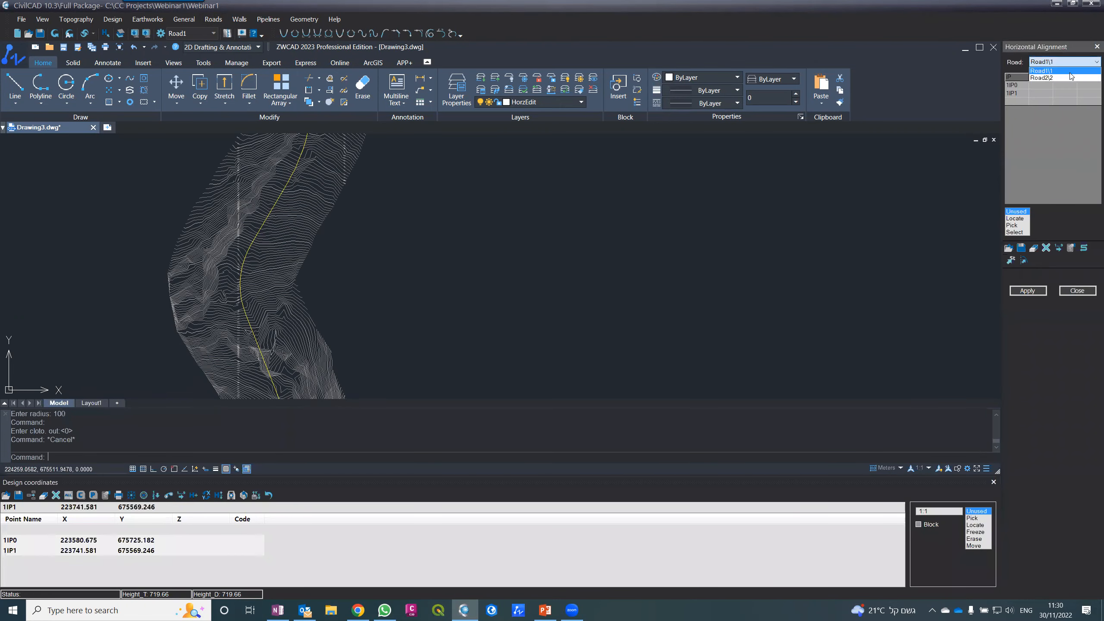
left_click(1067, 77)
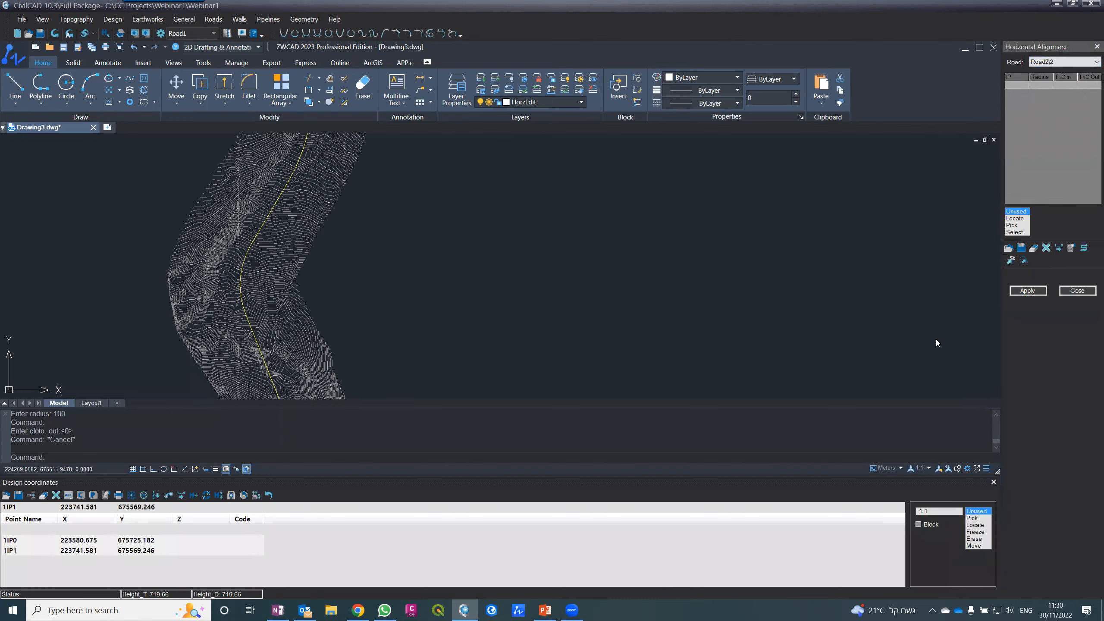
- Start defining Road2's alignment from existing drawing objects, using the Segments option
scroll(712, 291, "down", 3)
scroll(666, 267, "up", 2)
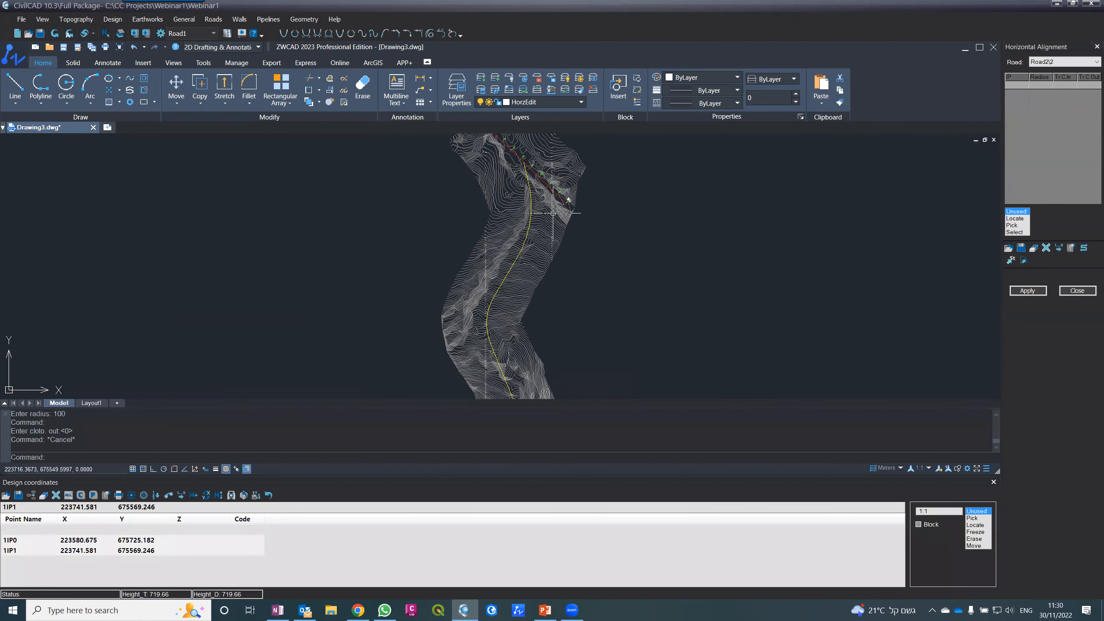
scroll(562, 185, "up", 4)
scroll(574, 185, "down", 3)
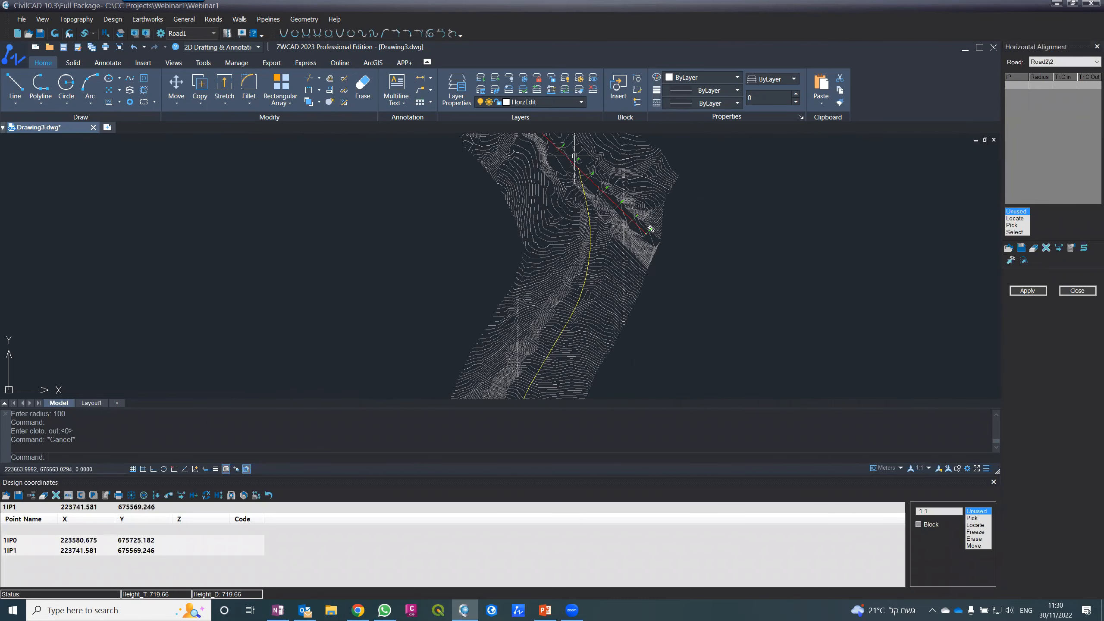
scroll(597, 242, "up", 2)
scroll(593, 246, "down", 2)
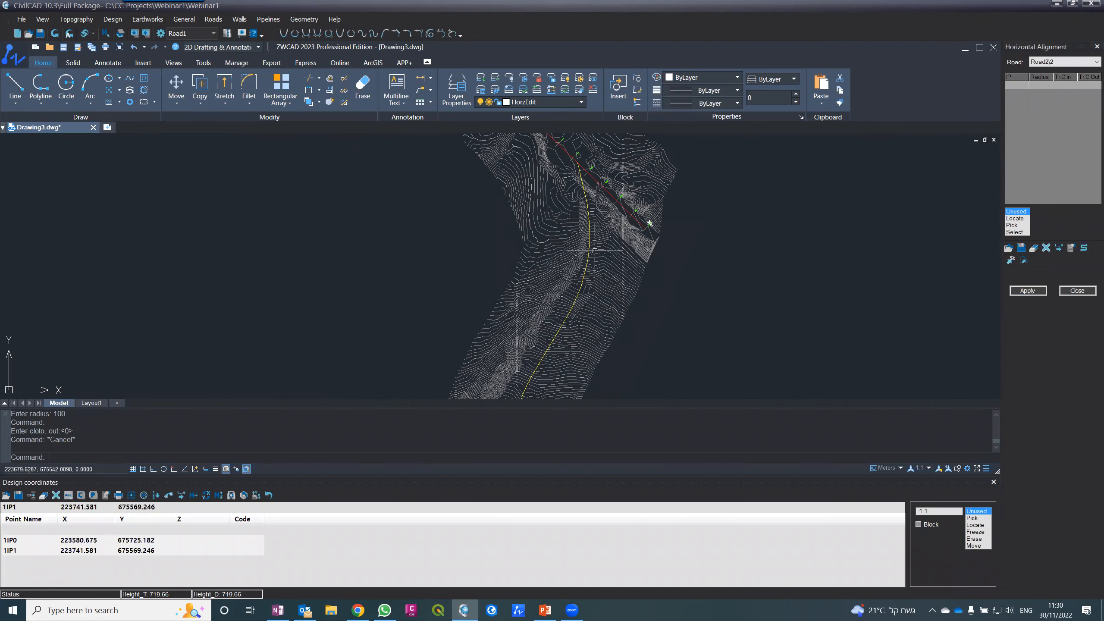
left_click(1015, 233)
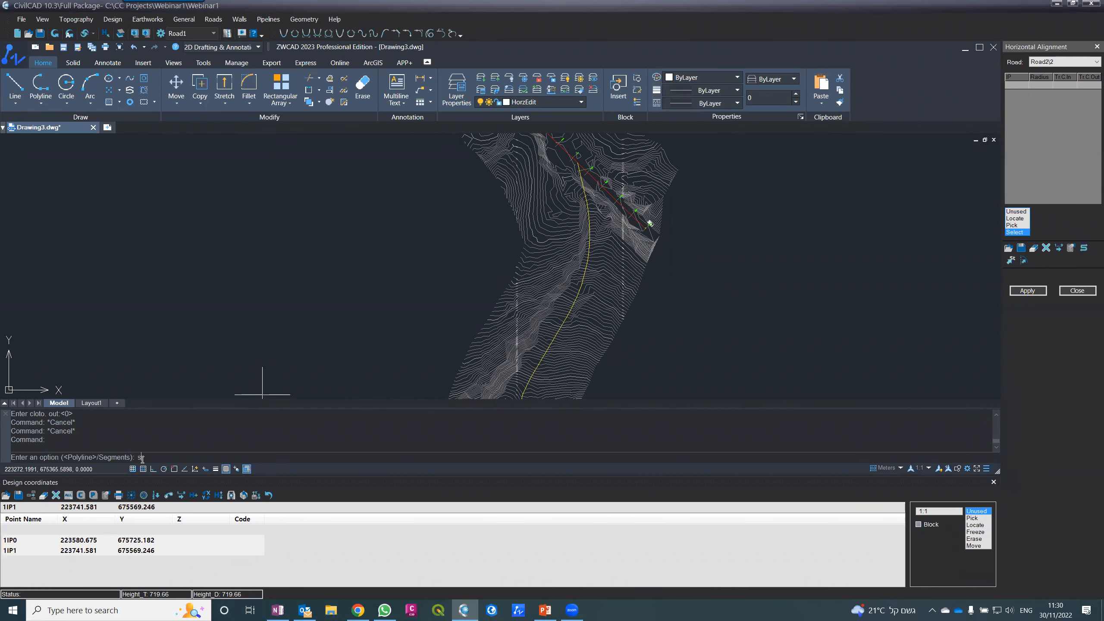
type("s")
key("Return")
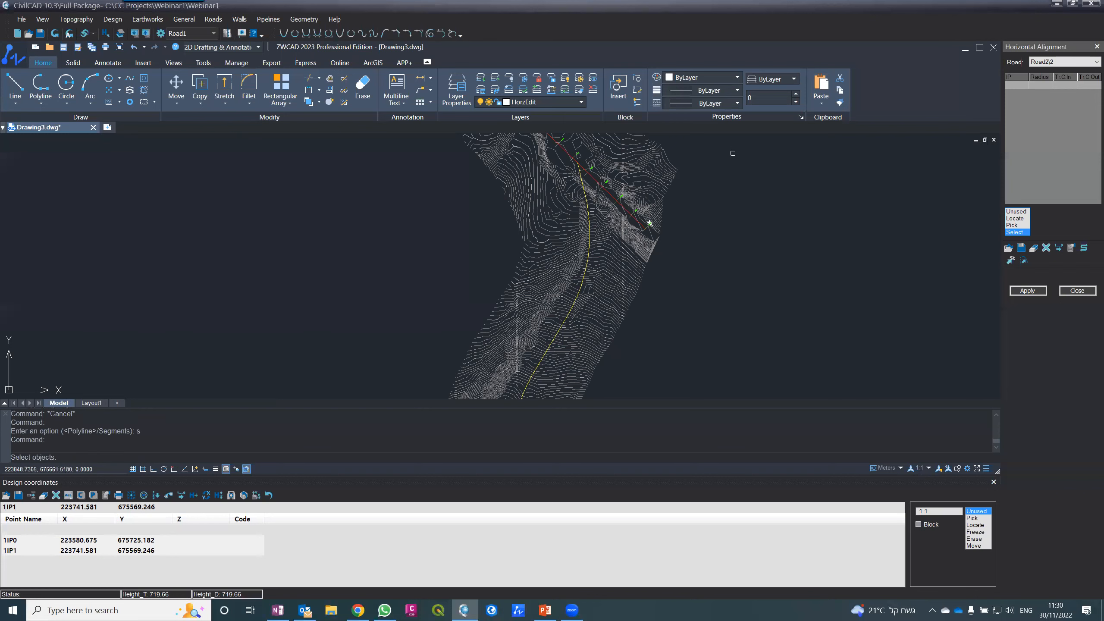
- Select the five connected lines and curves in order, from the Road1 junction southwards, and finish the selection
scroll(669, 197, "up", 4)
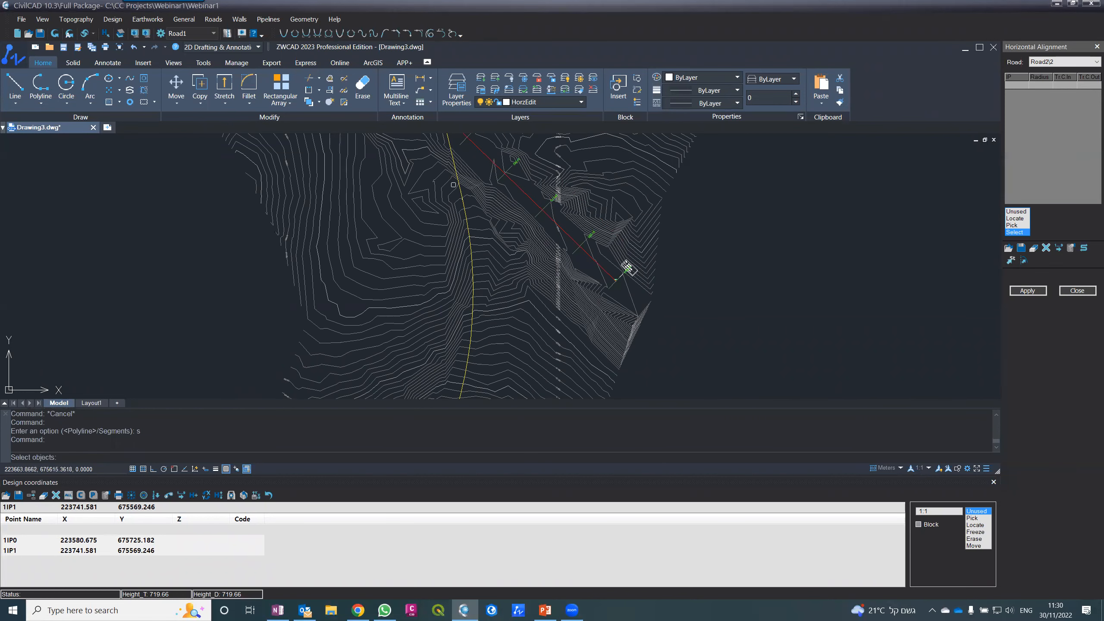
left_click(455, 182)
left_click(460, 205)
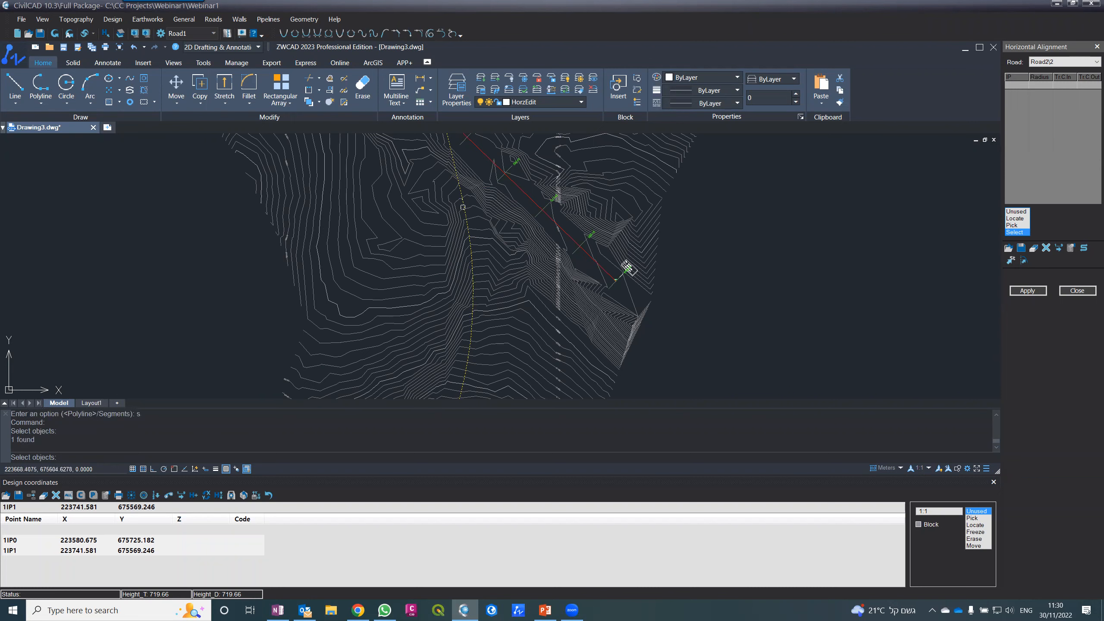
scroll(482, 154, "down", 3)
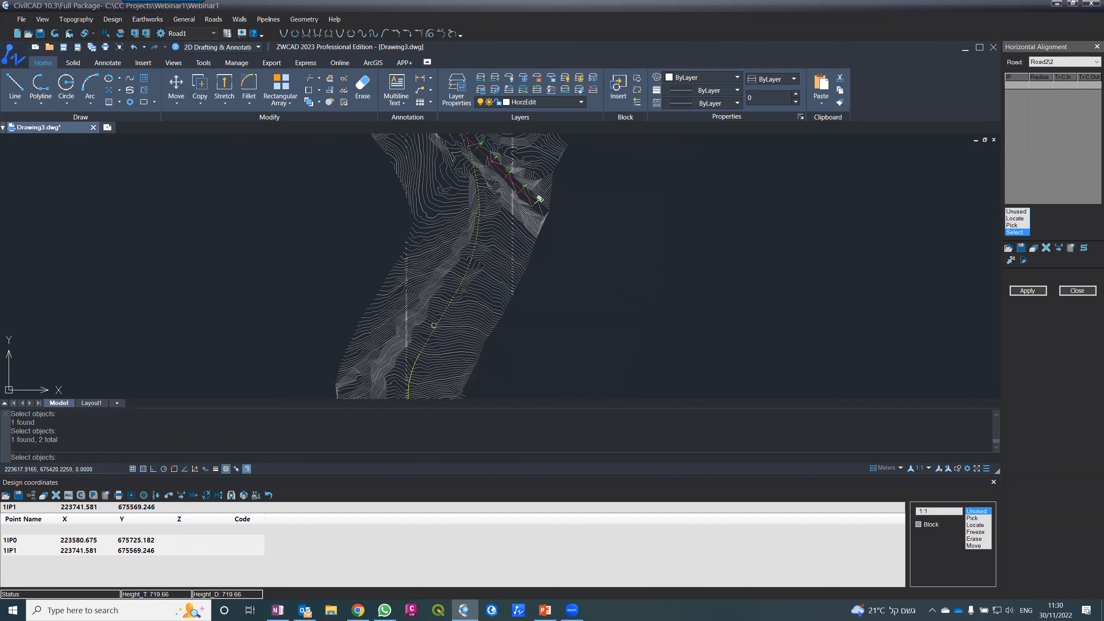
left_click(411, 375)
scroll(431, 311, "down", 2)
scroll(431, 311, "up", 3)
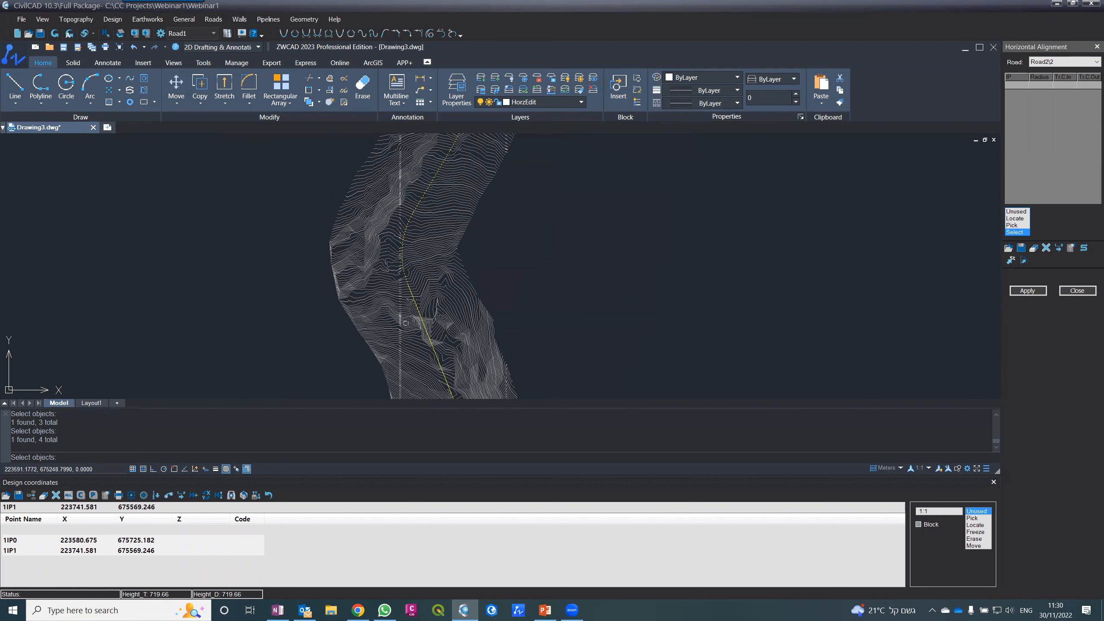
right_click(433, 286)
- Check the direction arrows along the selected segments and apply Road2's horizontal alignment
scroll(441, 297, "down", 5)
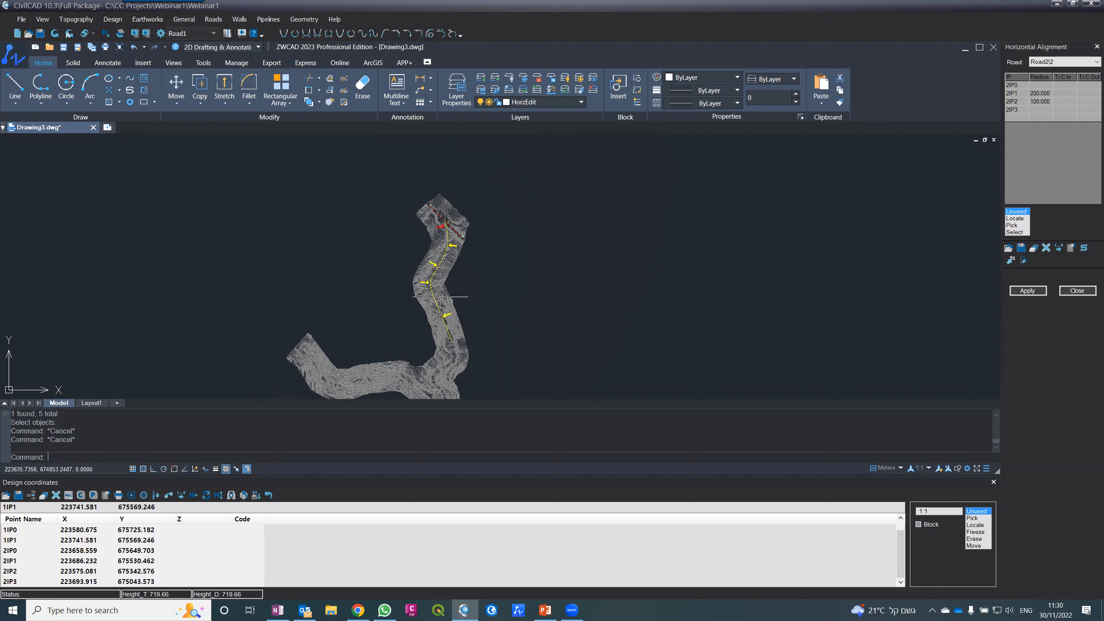
scroll(440, 297, "up", 2)
scroll(431, 203, "up", 2)
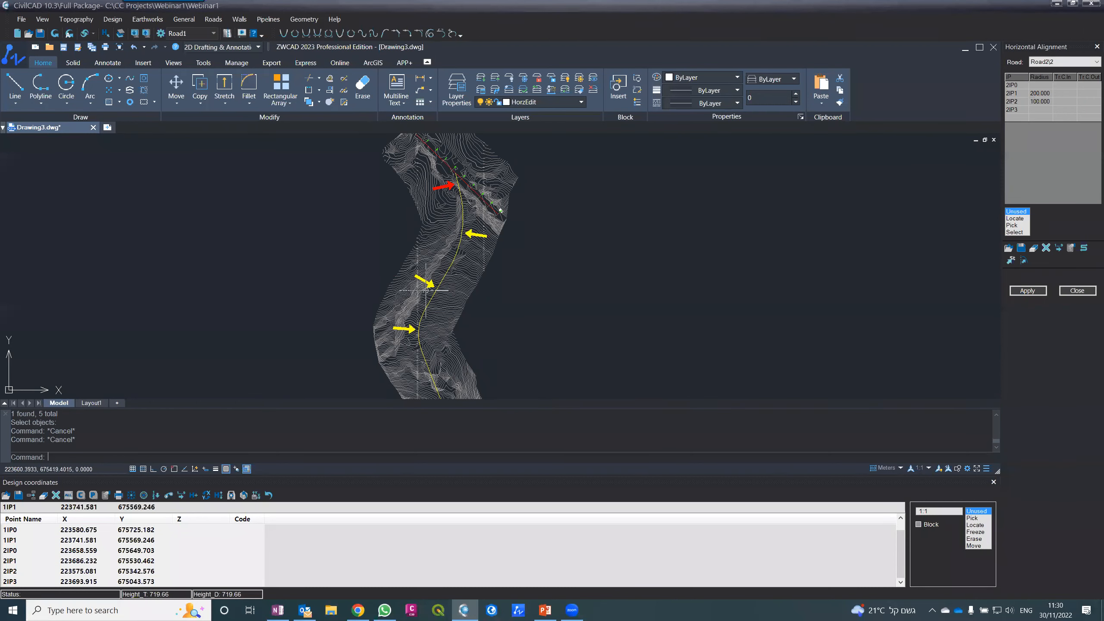
scroll(407, 269, "down", 4)
scroll(409, 309, "up", 2)
scroll(436, 335, "up", 2)
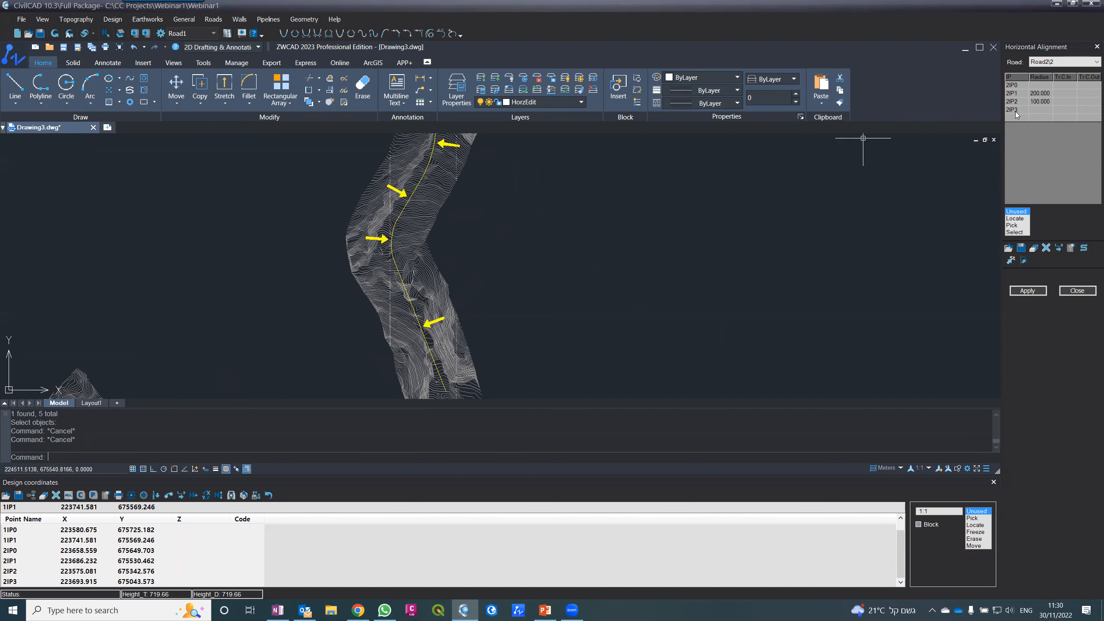
left_click(1045, 291)
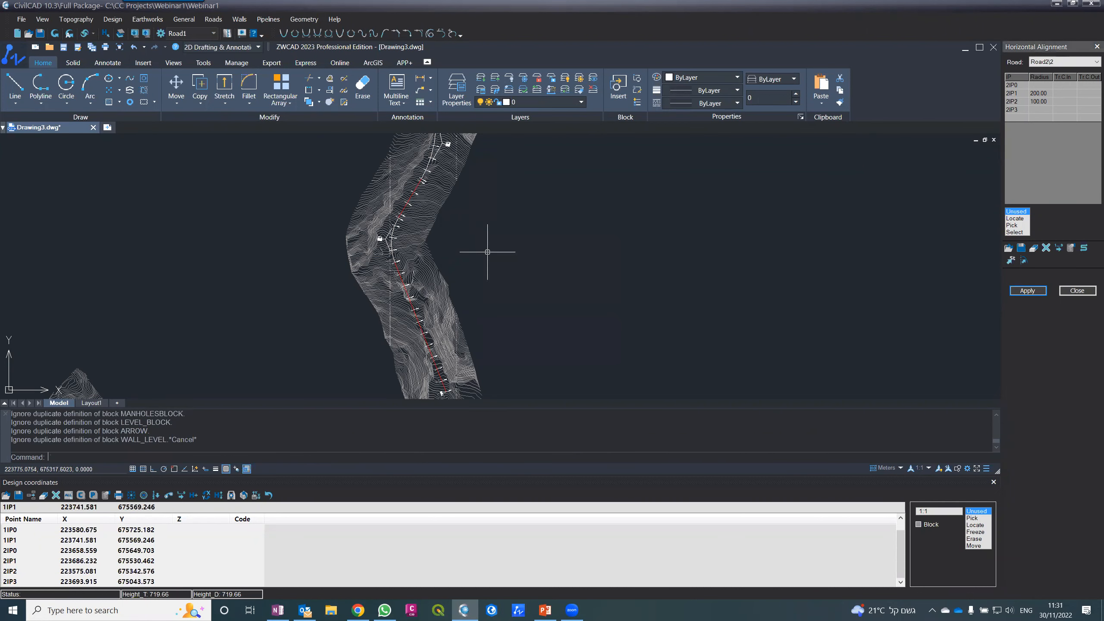
- Examine Road2's start at Road1 and the stationing up to its first tangent point
scroll(487, 252, "down", 3)
scroll(443, 266, "up", 5)
scroll(443, 266, "up", 6)
scroll(449, 263, "down", 3)
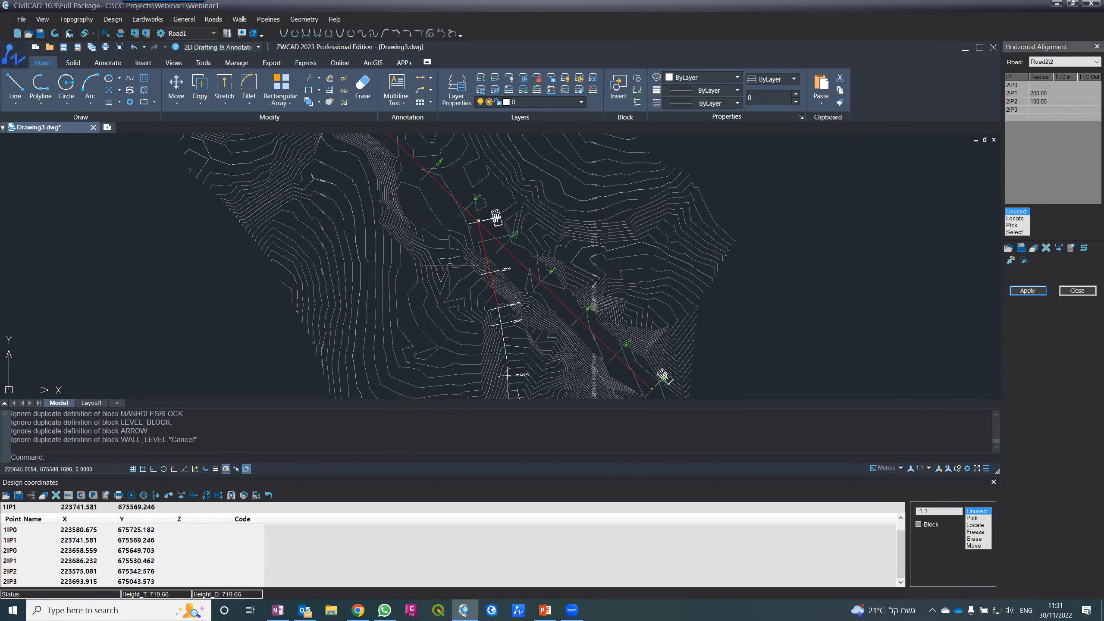
scroll(449, 266, "down", 3)
scroll(464, 295, "up", 6)
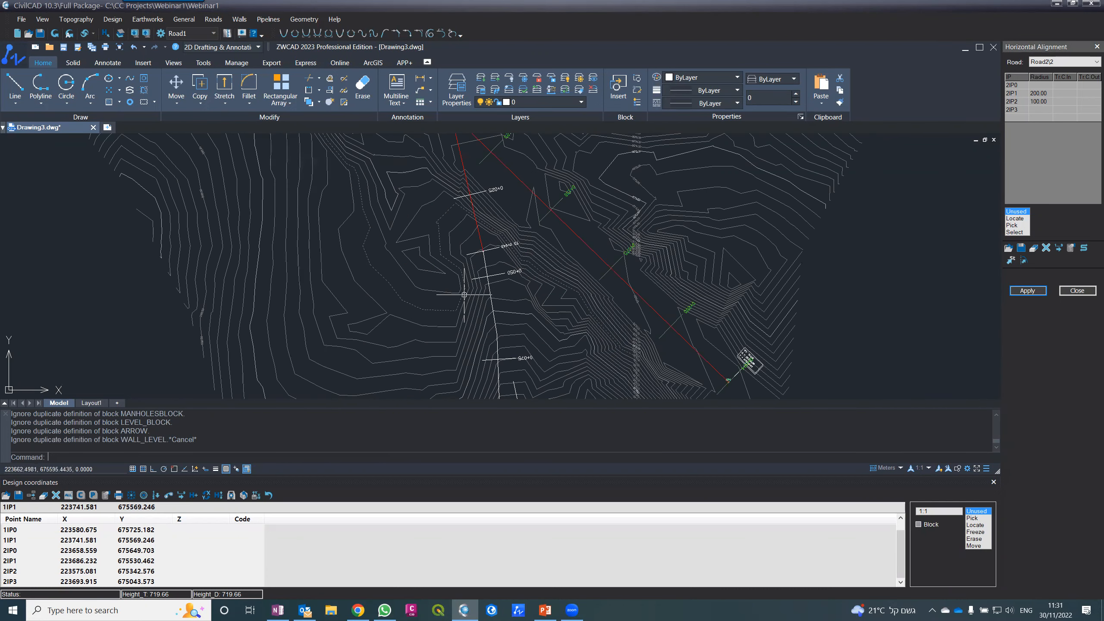
scroll(491, 277, "down", 3)
scroll(464, 201, "up", 3)
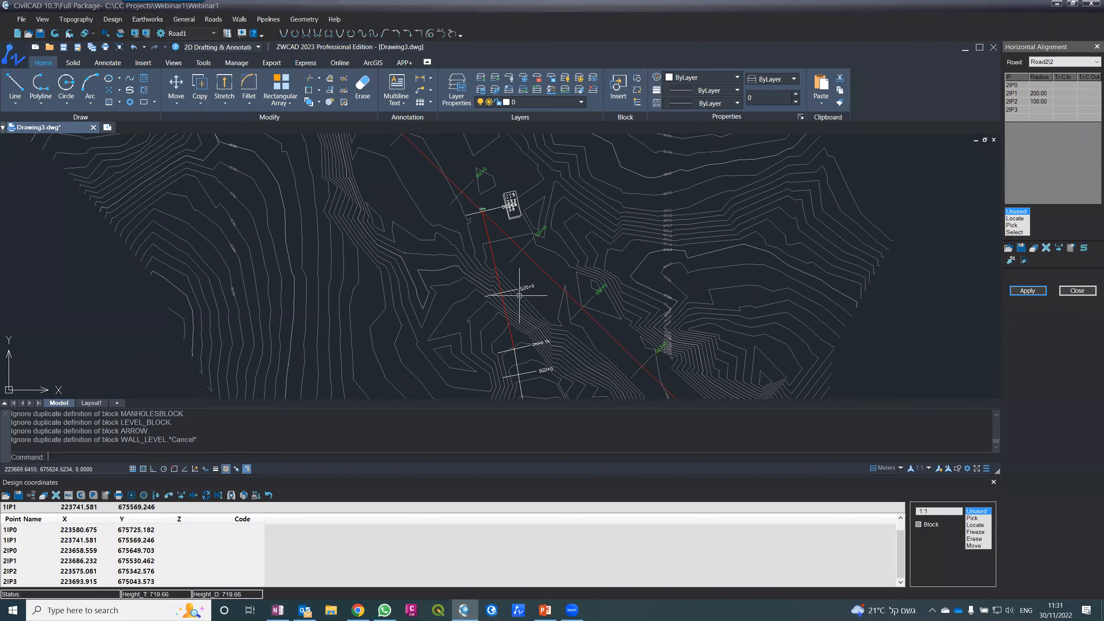
scroll(505, 291, "down", 3)
scroll(503, 283, "up", 3)
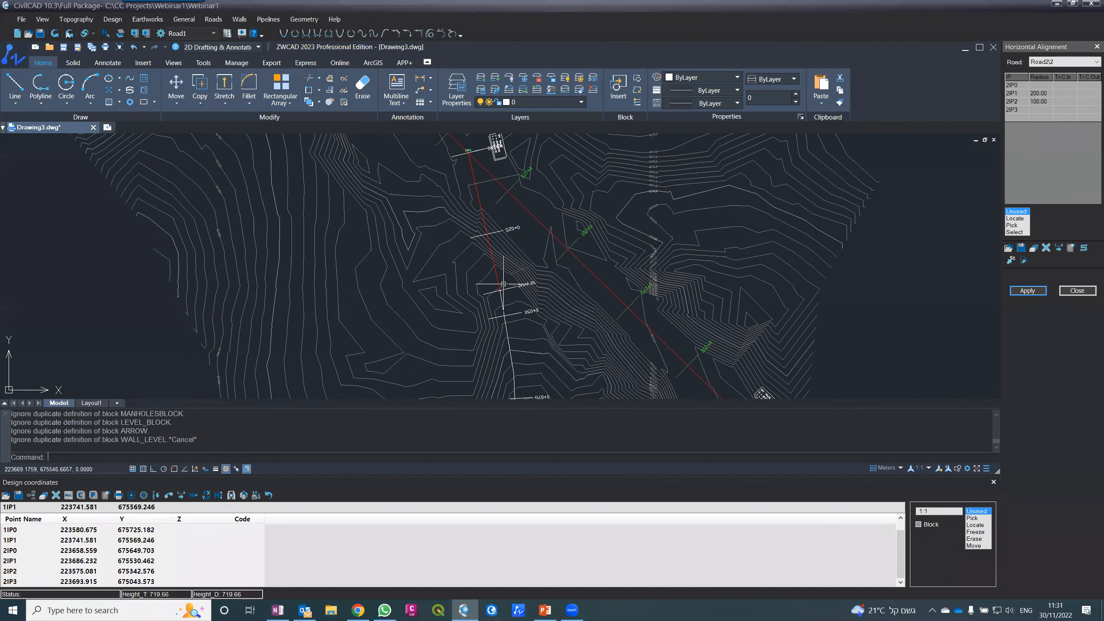
scroll(503, 284, "up", 4)
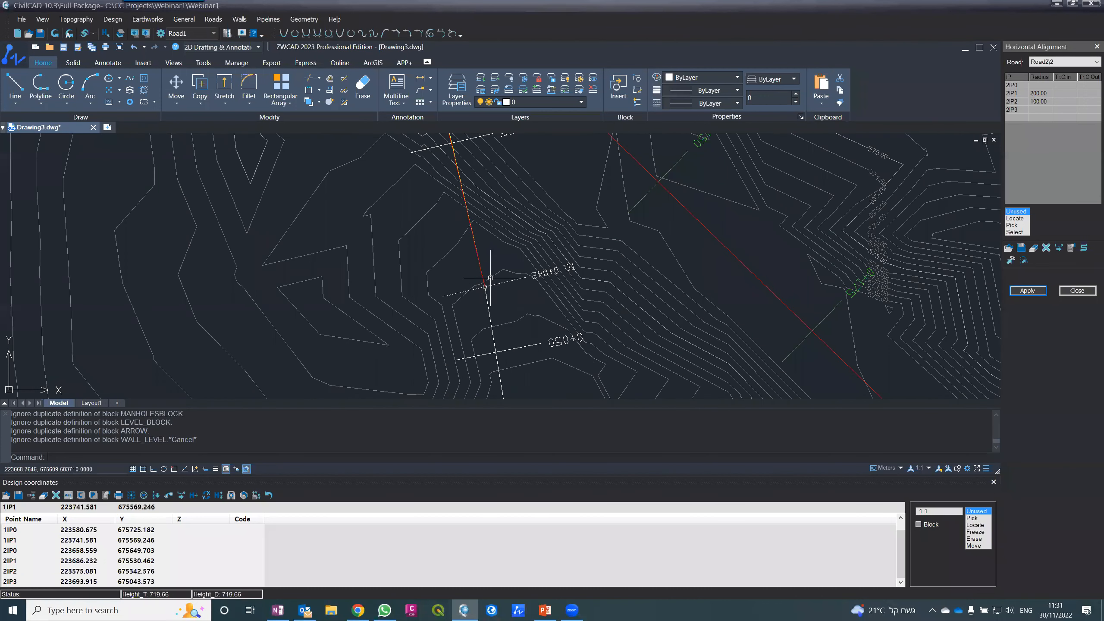
- Examine the data boxes at Road2's two curve intersection points, IP1 and IP2
scroll(491, 278, "down", 5)
middle_click_drag(504, 334, 495, 281)
scroll(500, 279, "up", 5)
scroll(545, 292, "up", 5)
scroll(460, 286, "down", 3)
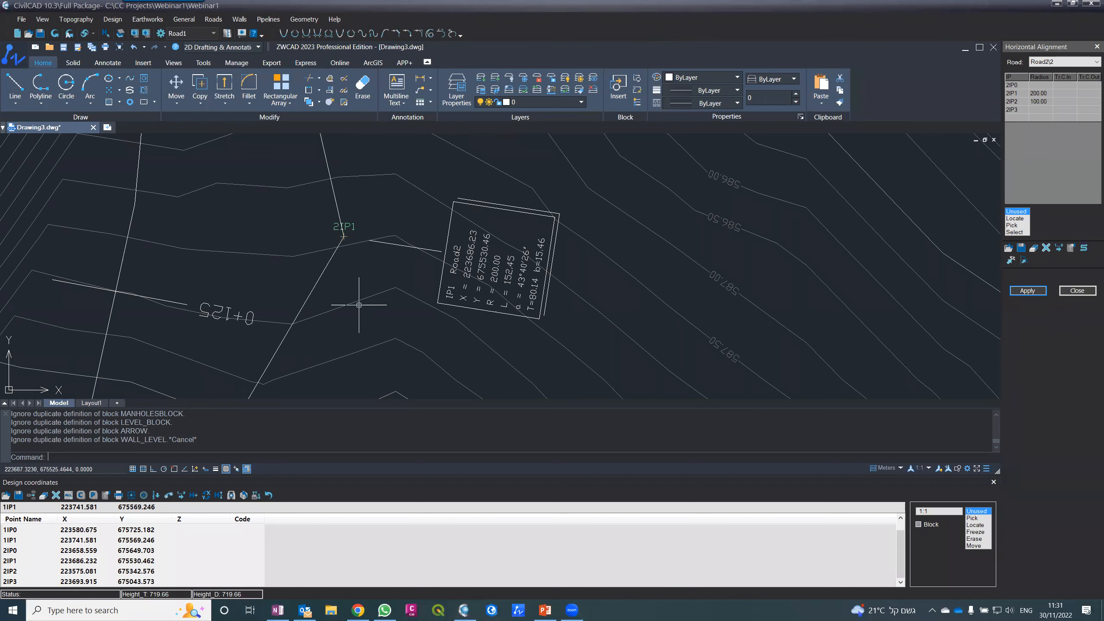
scroll(516, 210, "down", 3)
scroll(516, 210, "down", 3)
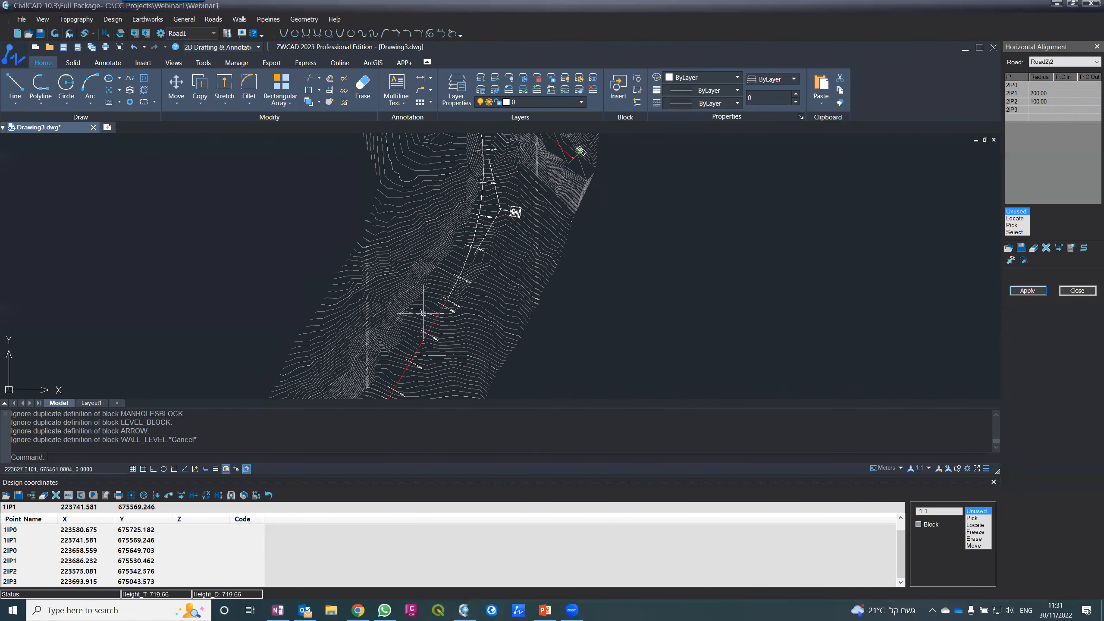
scroll(485, 242, "down", 3)
scroll(405, 324, "up", 9)
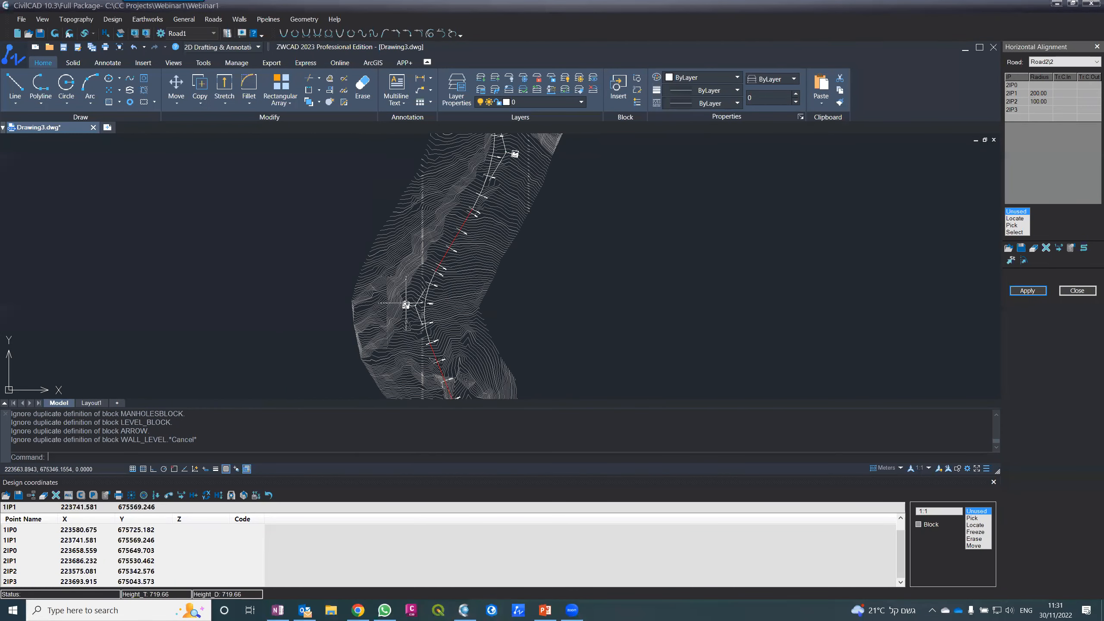
- Close the design coordinates table and regenerate the drawing so the curve near IP2 displays smoothly
left_click(994, 482)
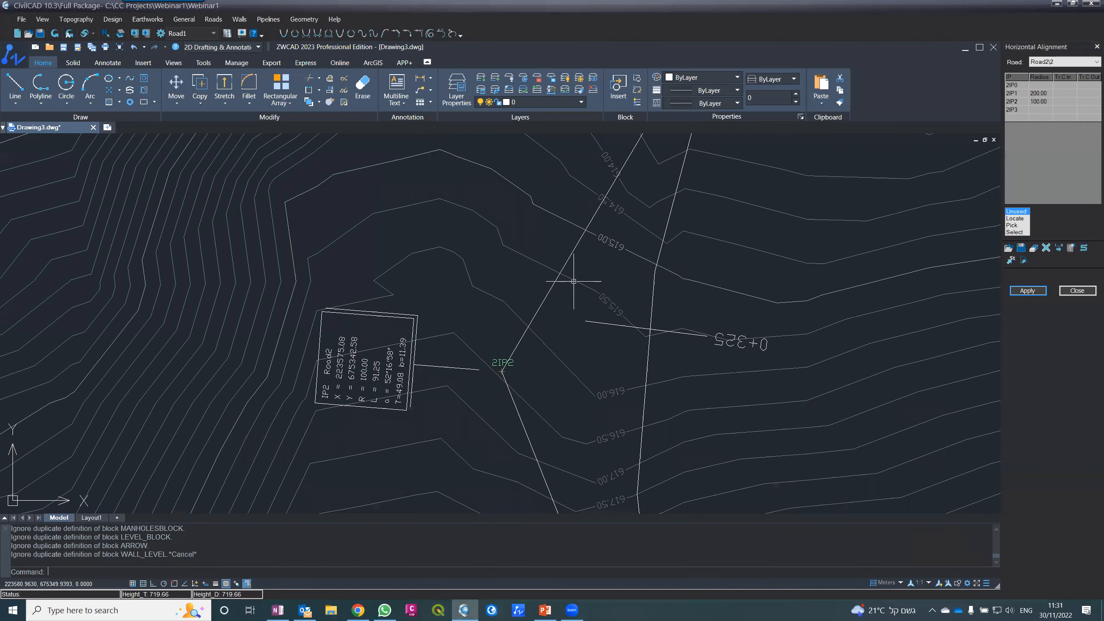
scroll(569, 287, "down", 10)
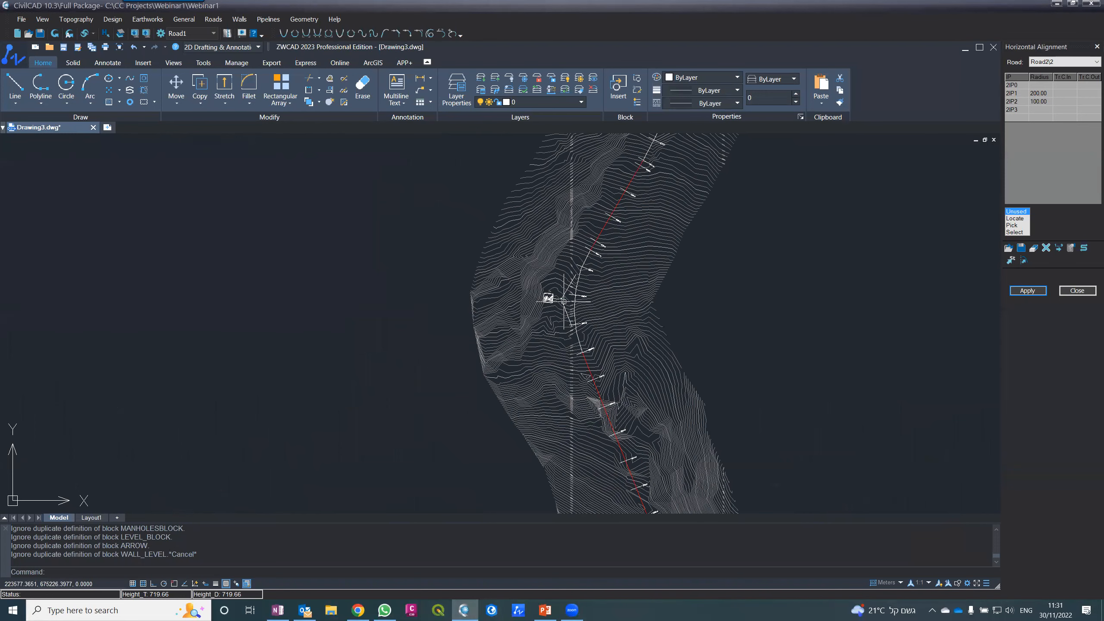
scroll(565, 300, "up", 10)
type("regen")
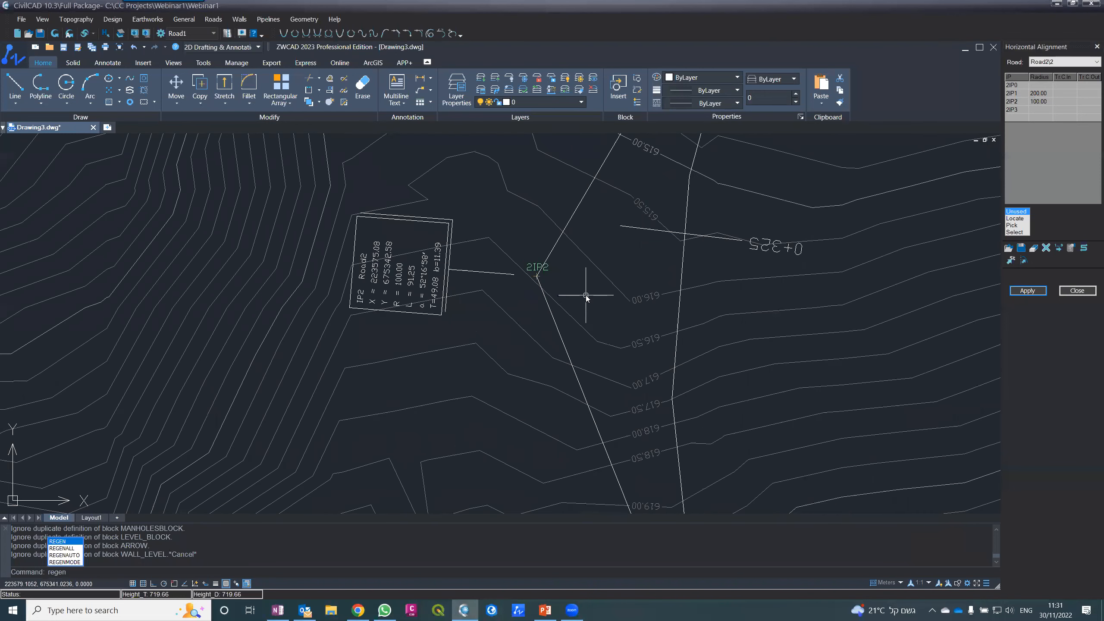
key("Return")
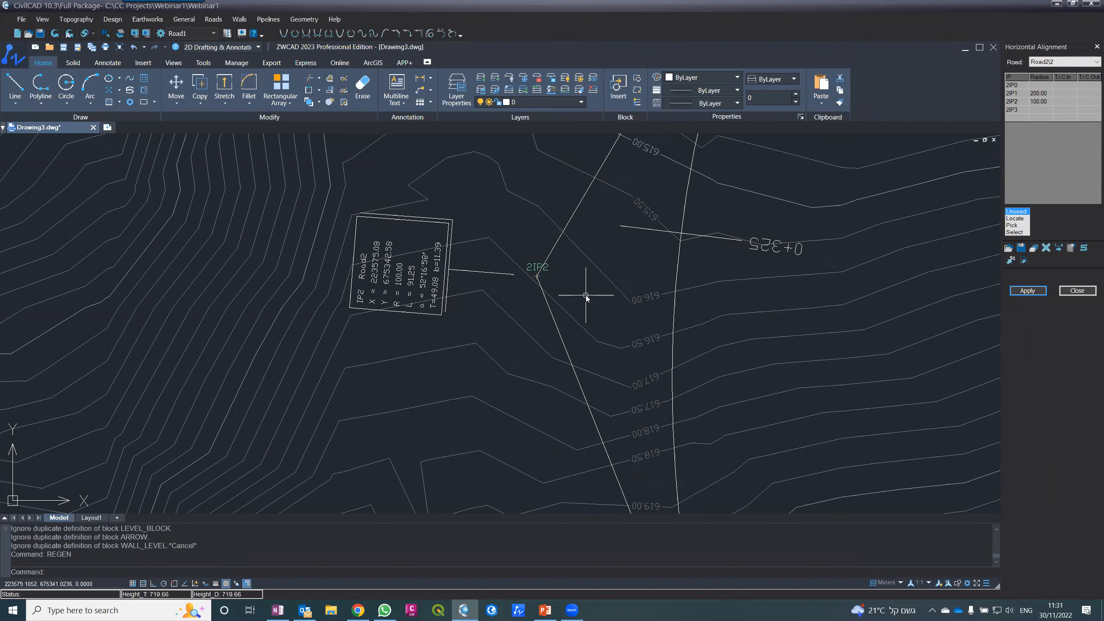
- Examine Road2's full route across the contours and the area where it starts at Road1
scroll(585, 296, "down", 10)
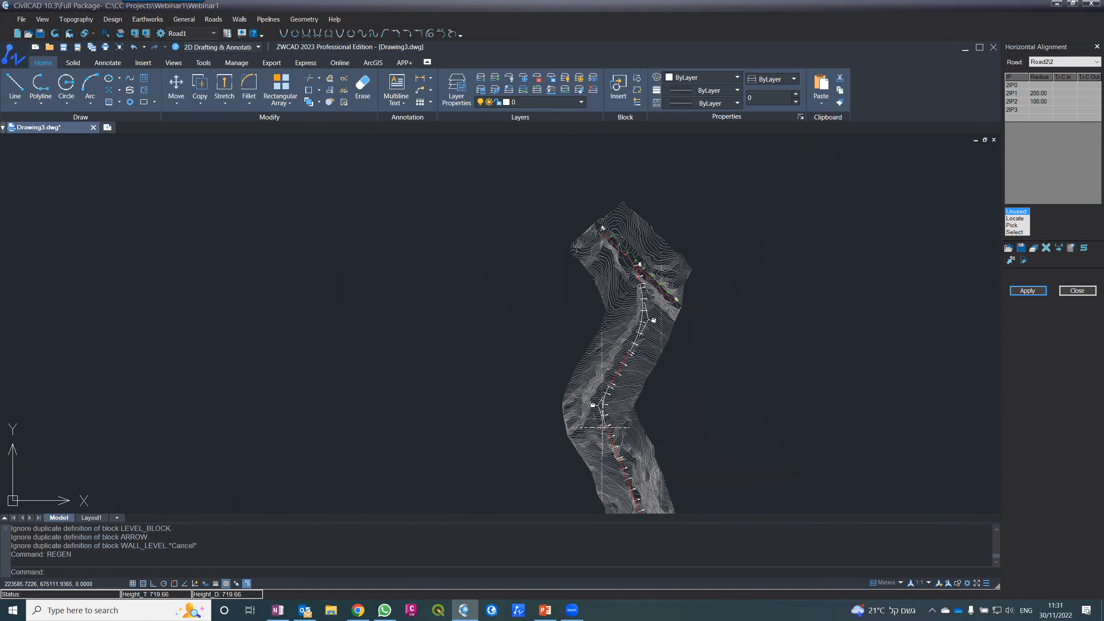
scroll(646, 235, "up", 4)
scroll(661, 296, "down", 3)
scroll(641, 274, "up", 4)
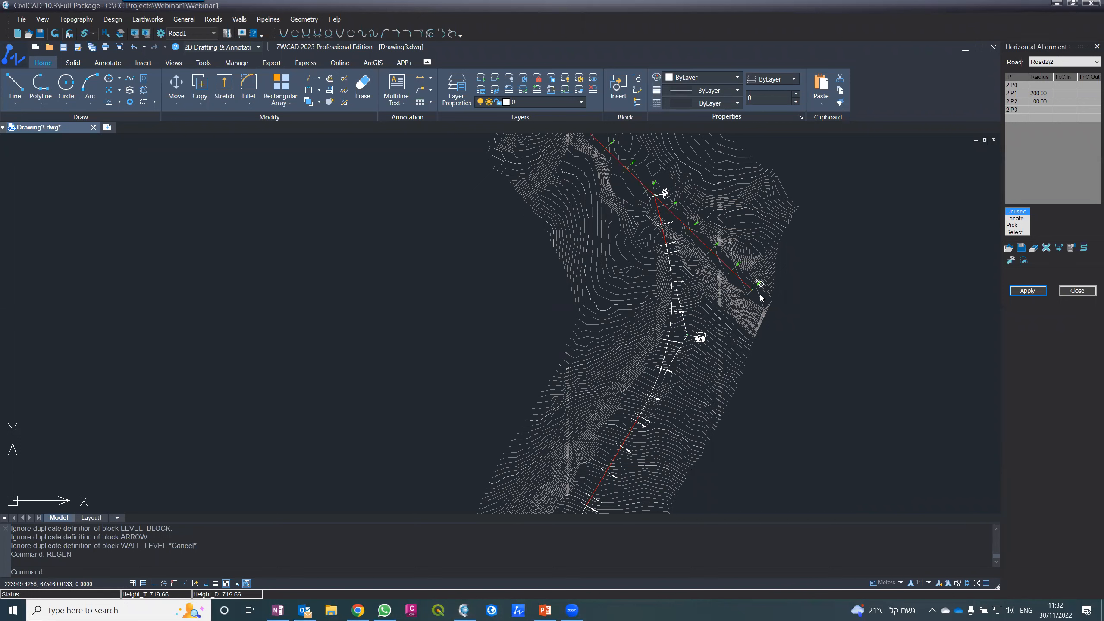
scroll(658, 191, "up", 4)
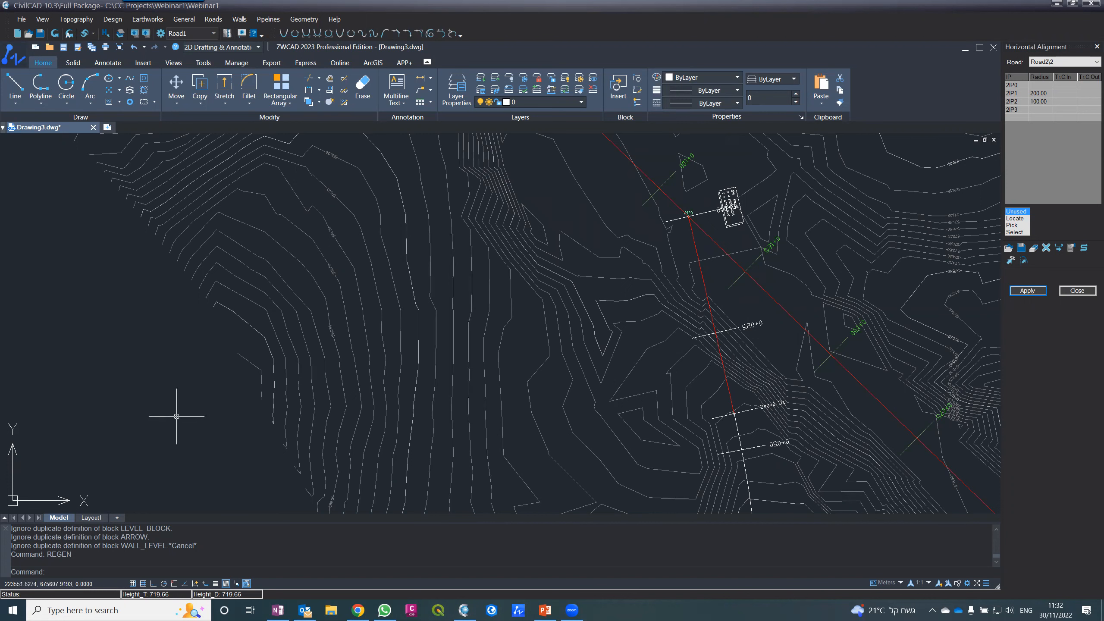
left_click(217, 20)
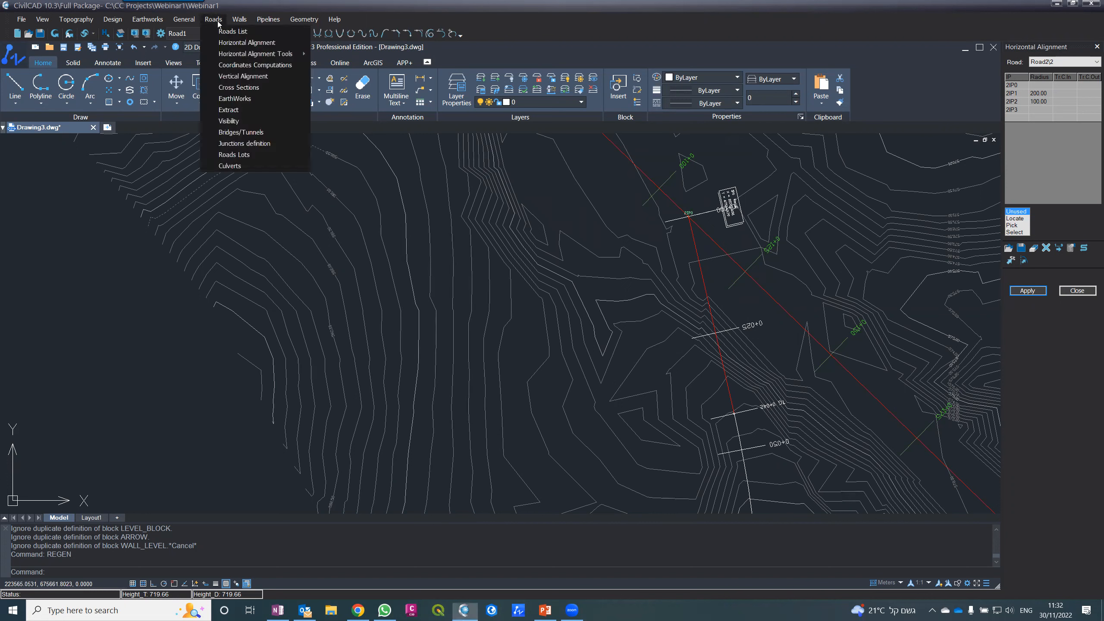
left_click(255, 170)
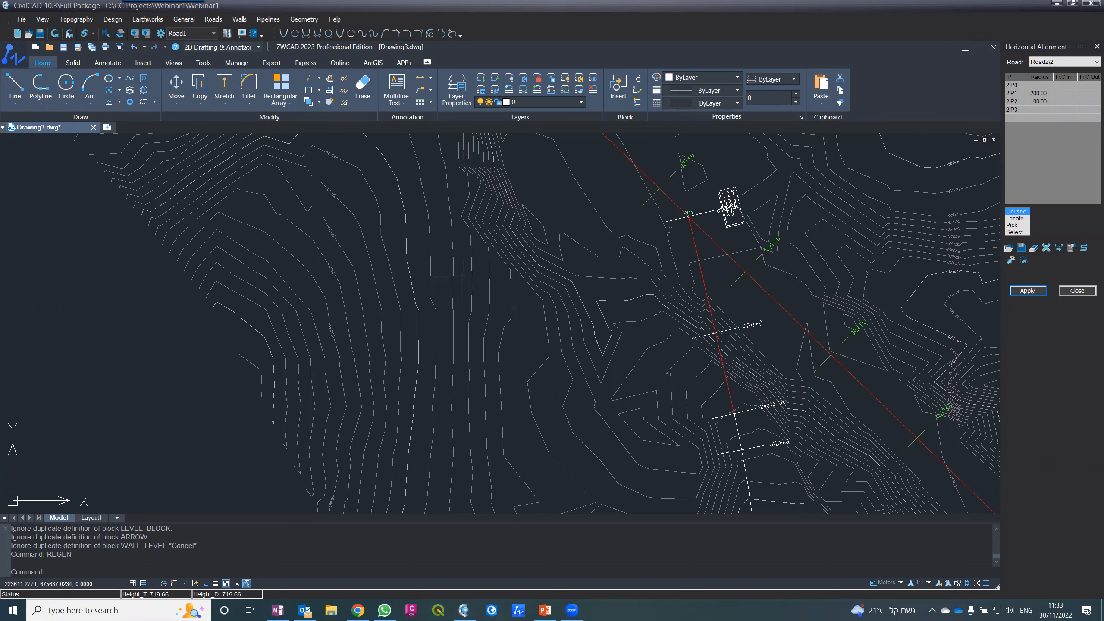
- Review the topography, earthworks, junction and road layers with their descriptions in the layer properties, and close the layer list
type("la")
key("Return")
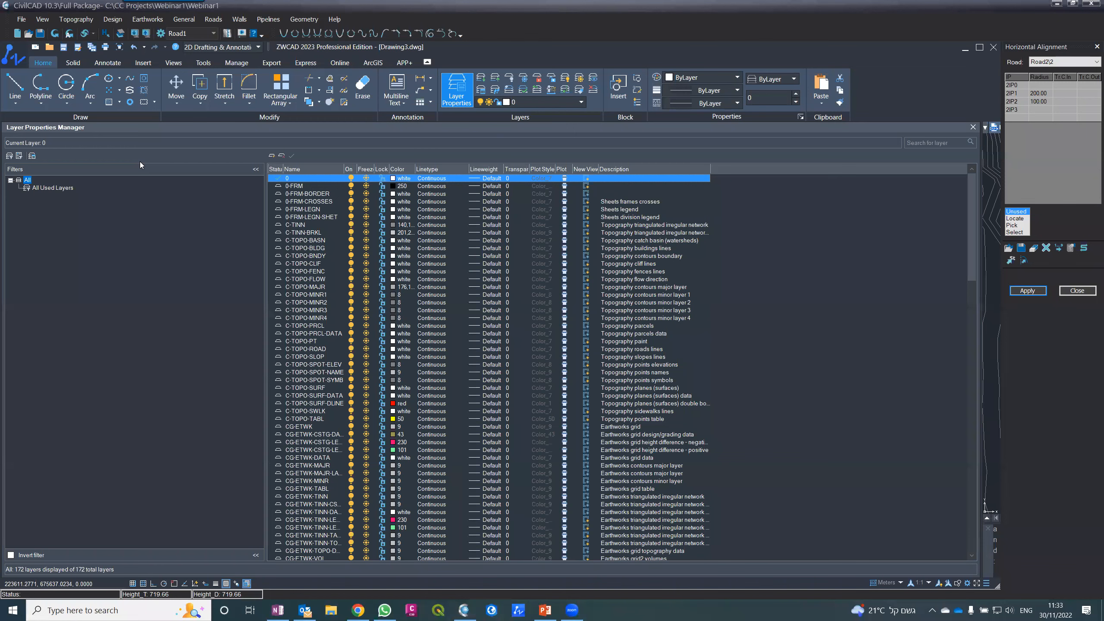
scroll(327, 454, "down", 3)
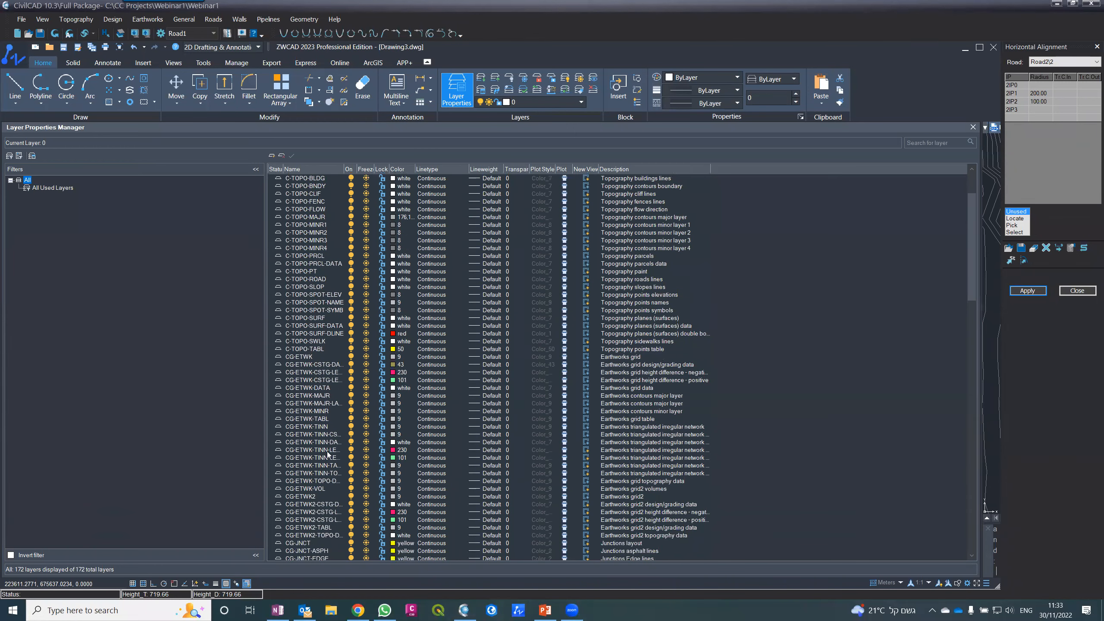
scroll(328, 453, "down", 10)
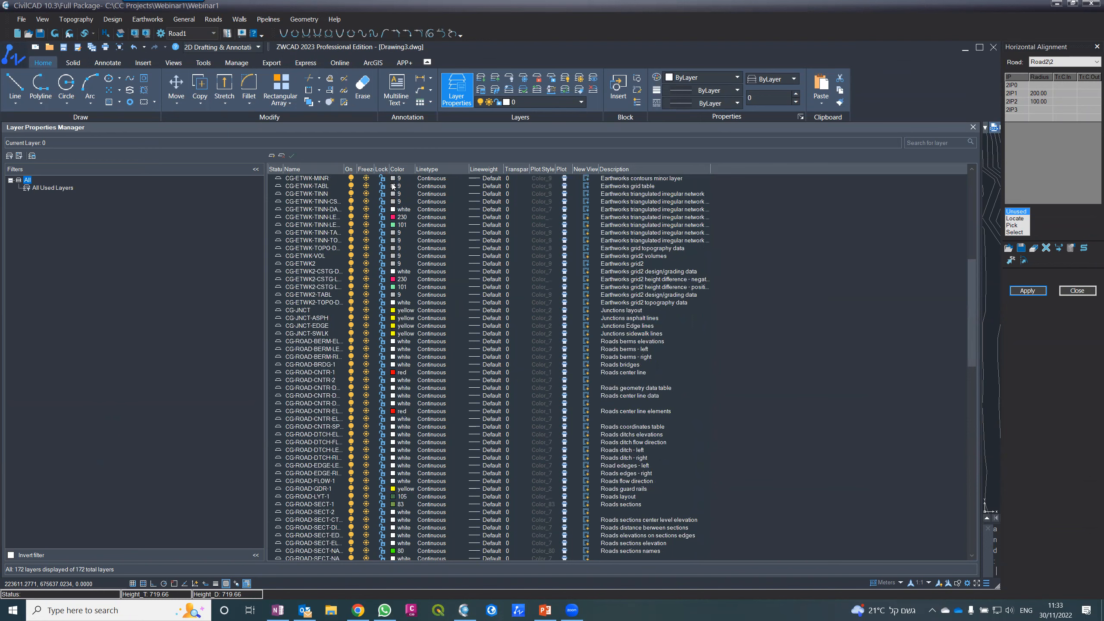
scroll(332, 426, "up", 8)
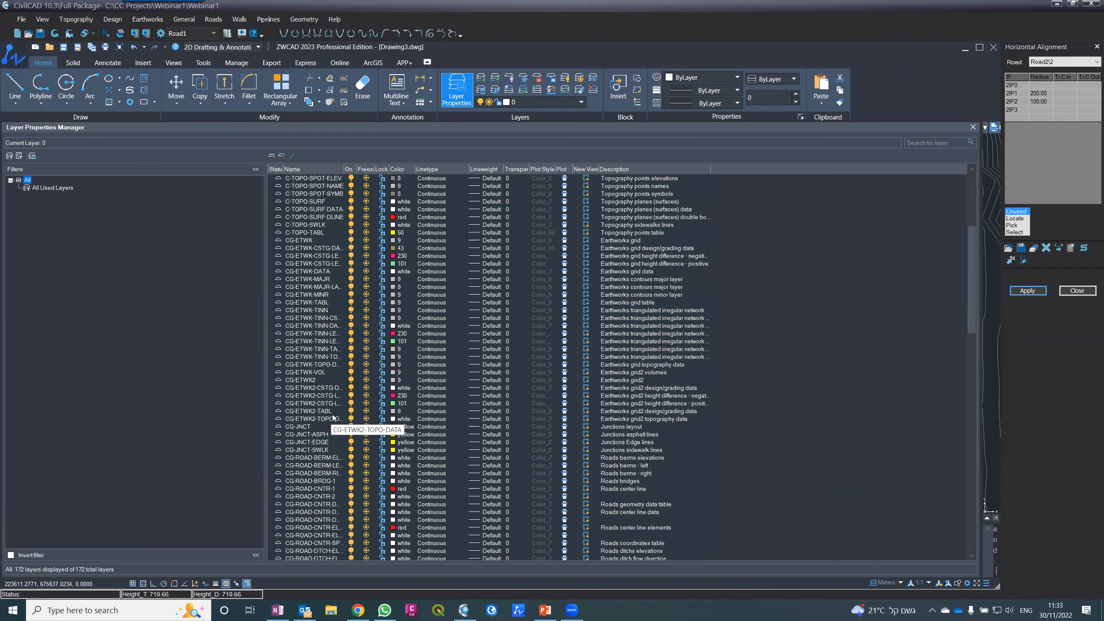
left_click(973, 127)
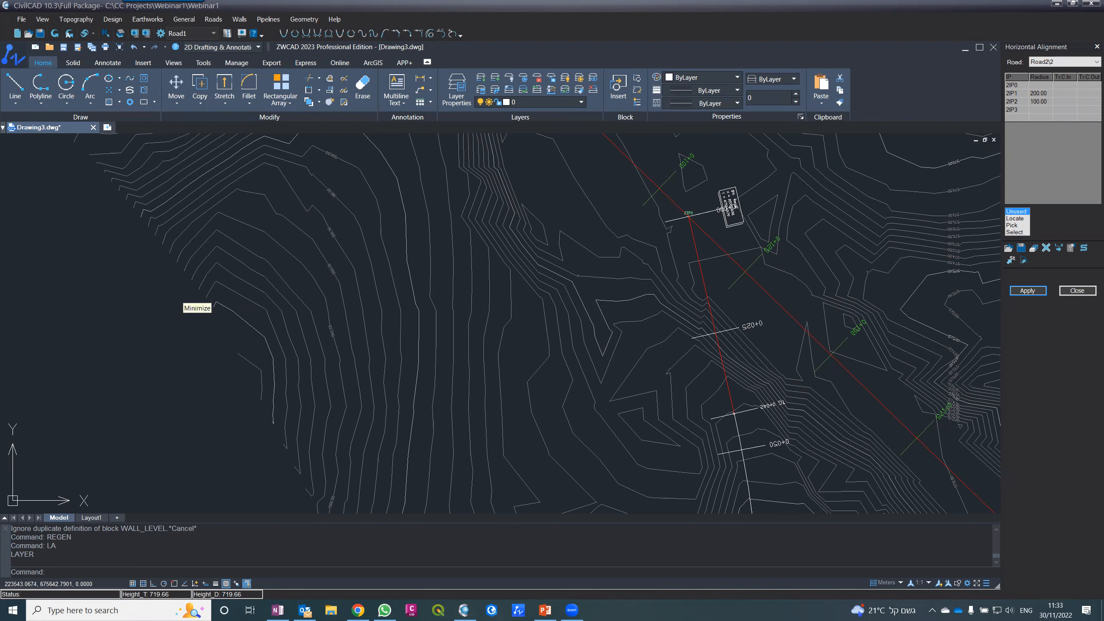
- Examine the Road1 and Road2 alignments on the terrain, focusing on their junction and the nearby stationing
scroll(401, 278, "down", 5)
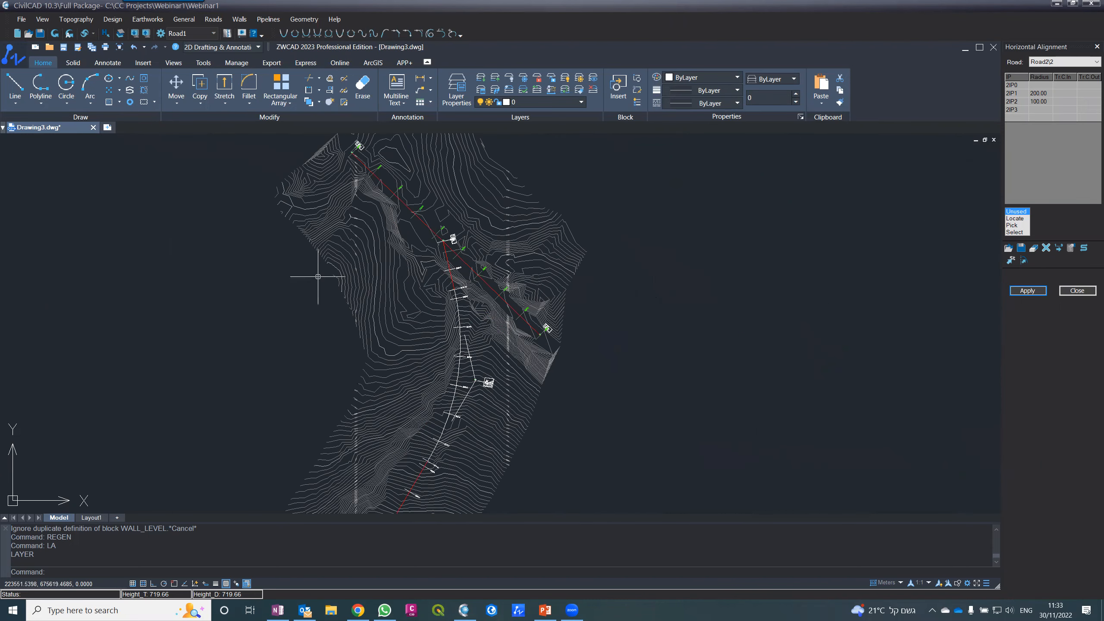
scroll(409, 380, "down", 2)
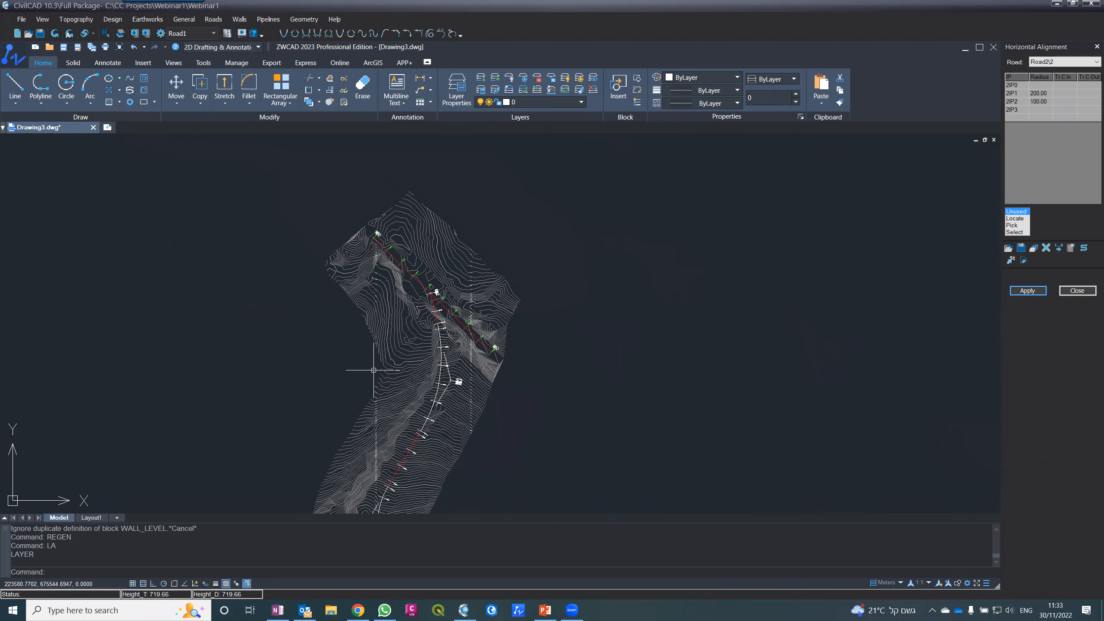
scroll(374, 368, "up", 2)
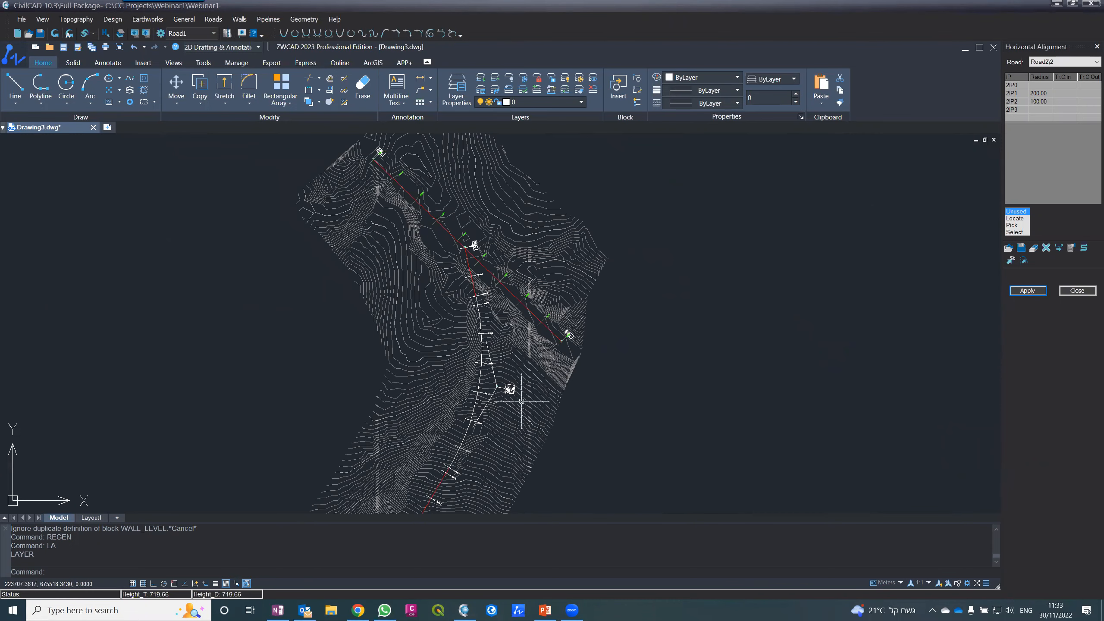
scroll(409, 392, "up", 1)
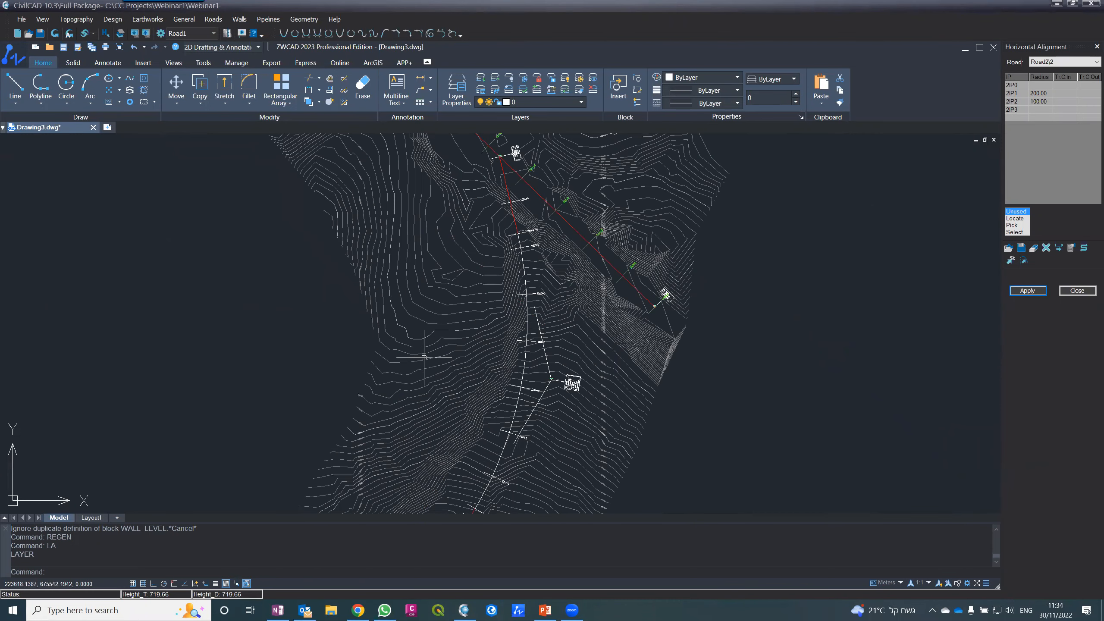
scroll(434, 357, "down", 3)
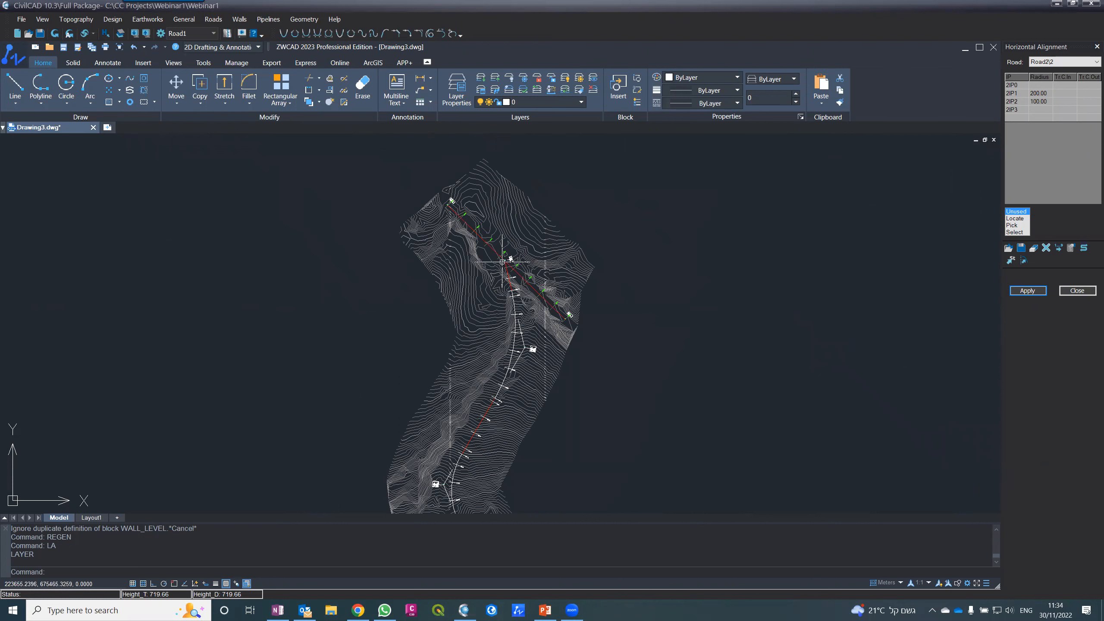
scroll(502, 265, "up", 3)
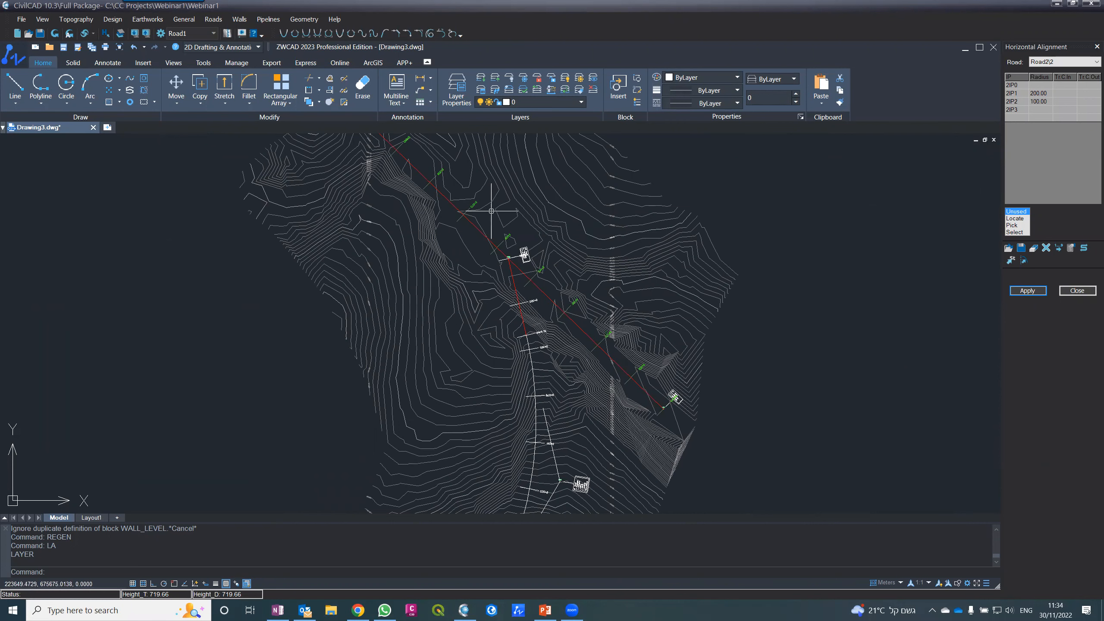
scroll(492, 217, "up", 3)
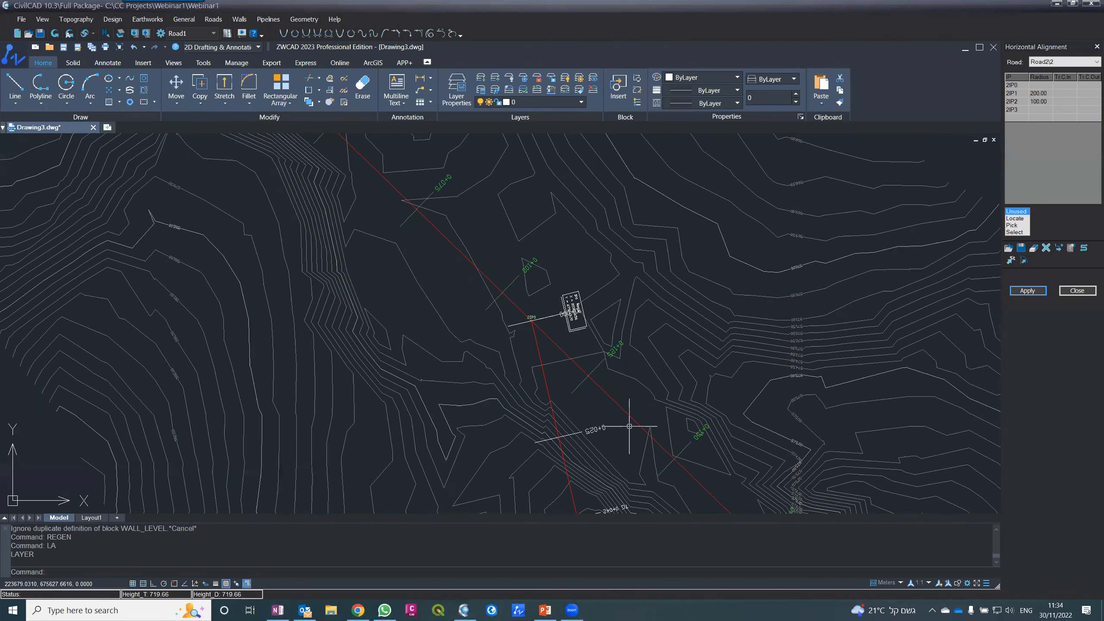
scroll(563, 288, "down", 5)
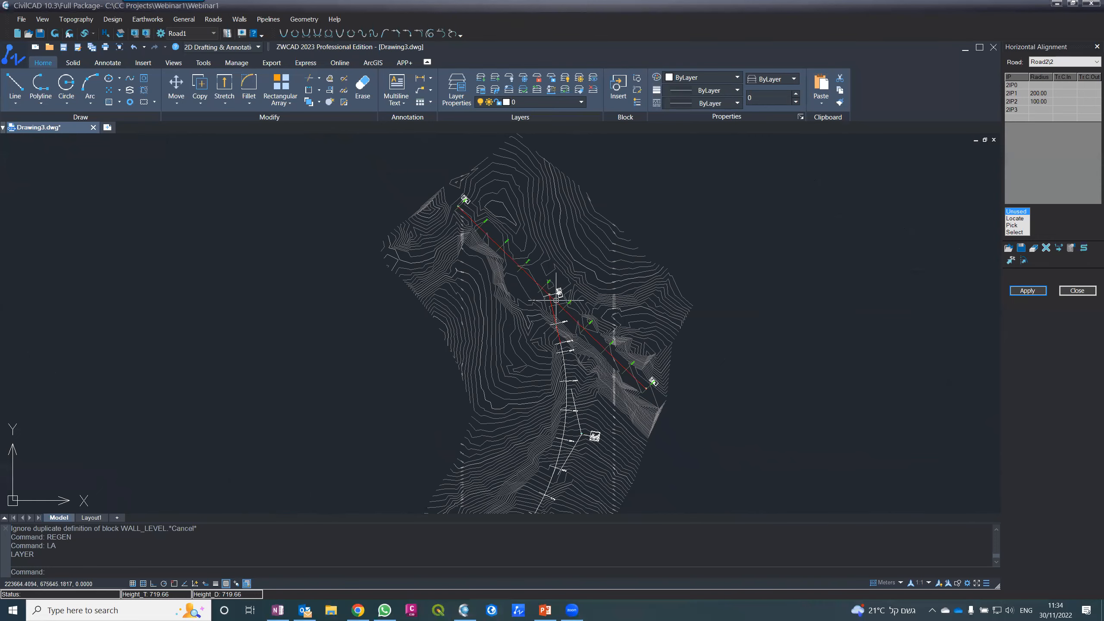
scroll(561, 289, "up", 5)
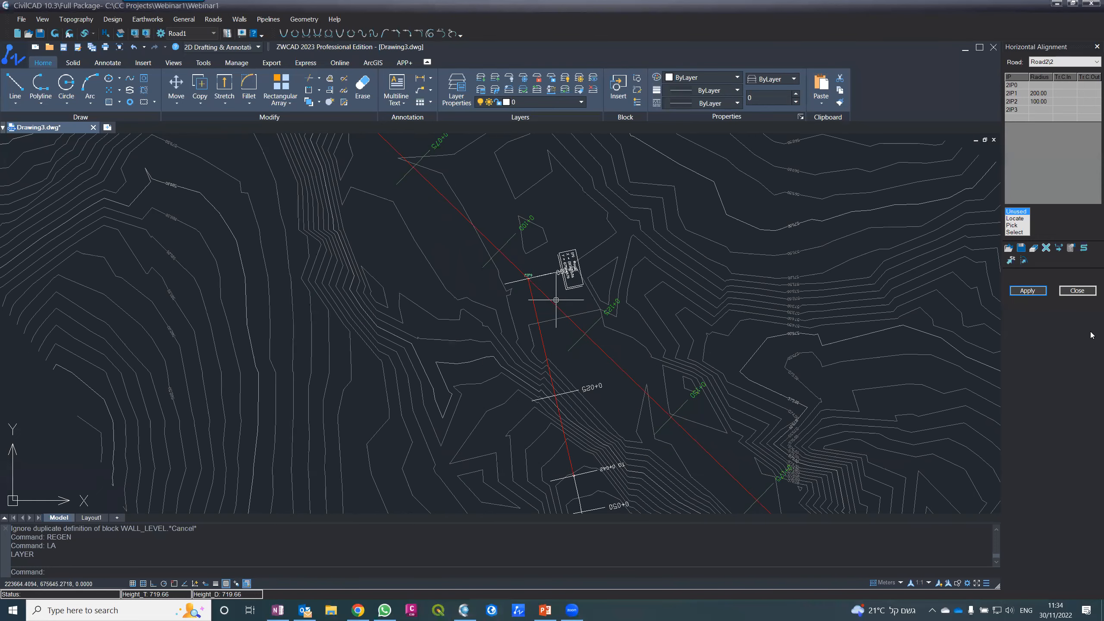
- Close the horizontal alignment editing and open the roads vertical alignment for Road2
left_click(1066, 293)
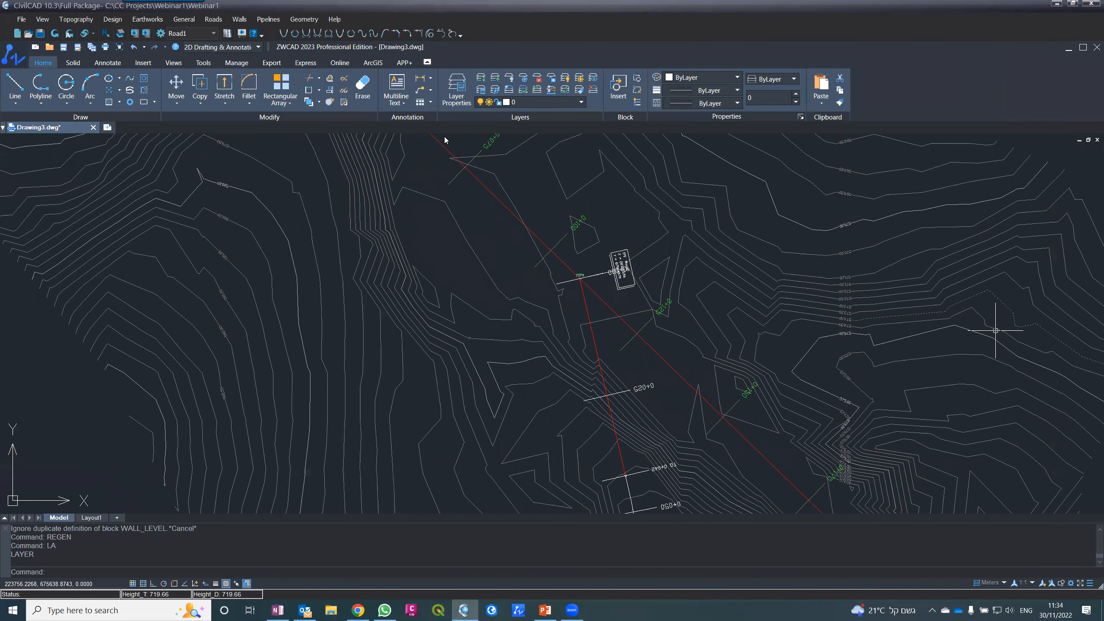
left_click(215, 19)
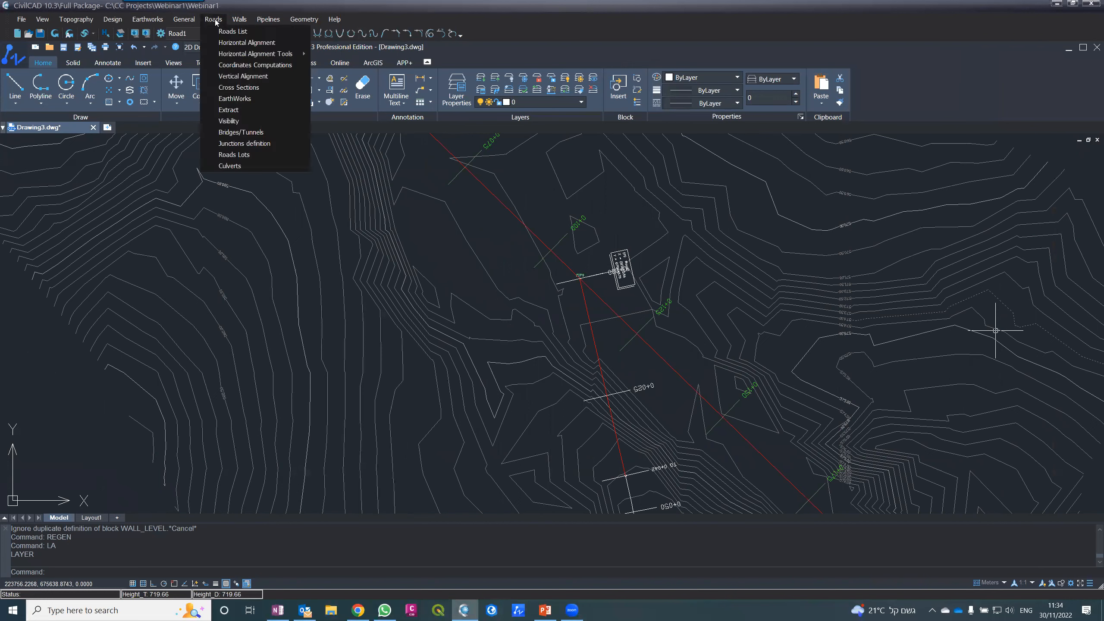
left_click(226, 80)
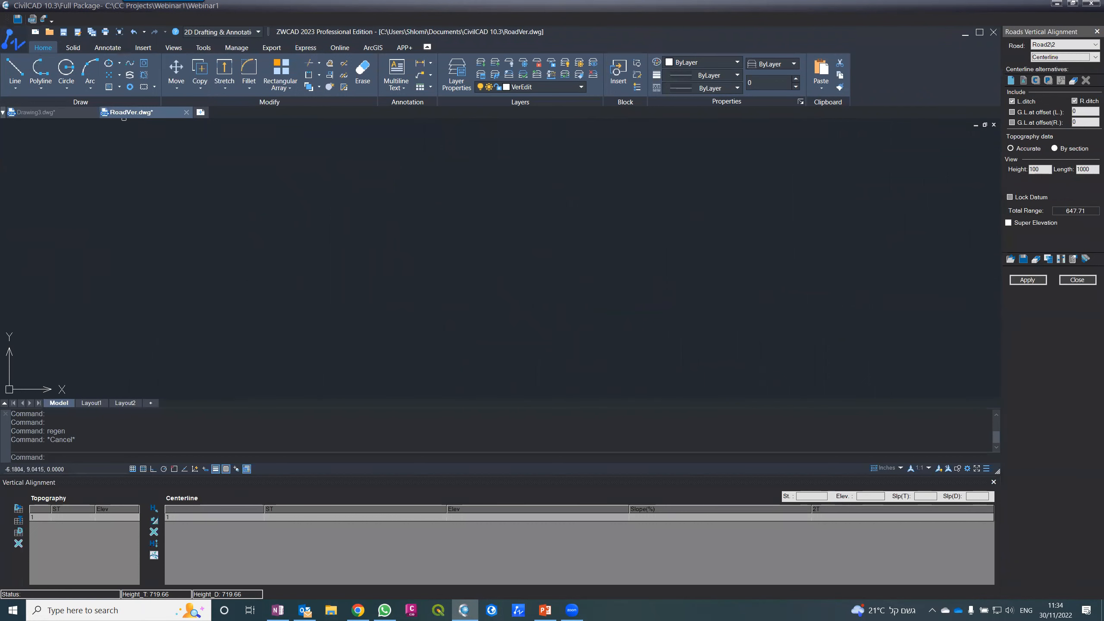
- Compare the Drawing3 plan with the RoadVer profile drawing and return to RoadVer
left_click(40, 114)
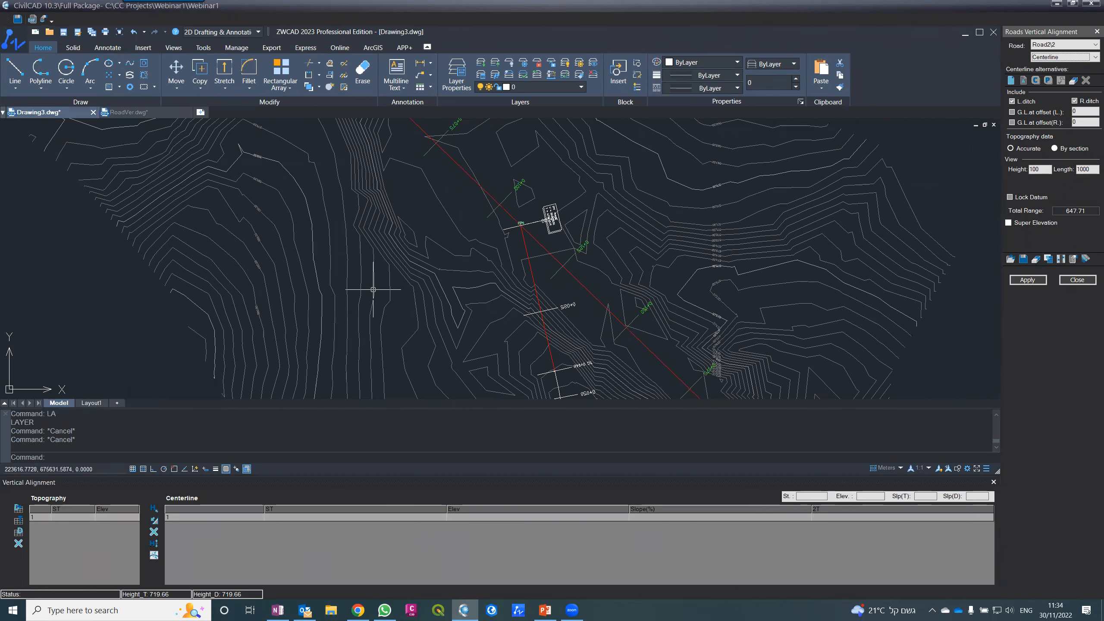
left_click(115, 111)
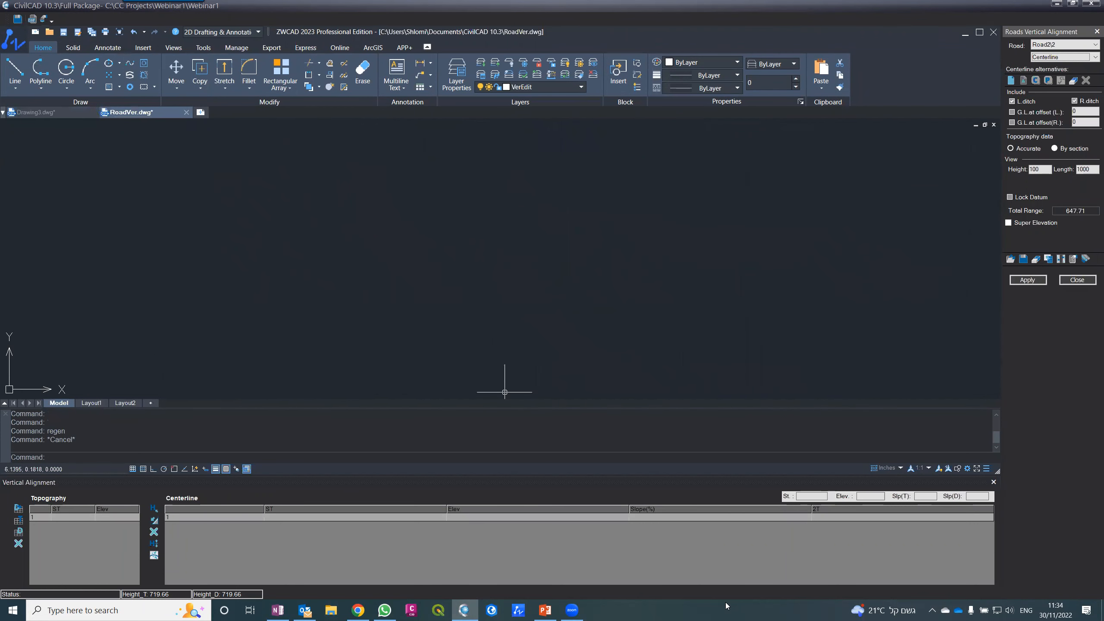
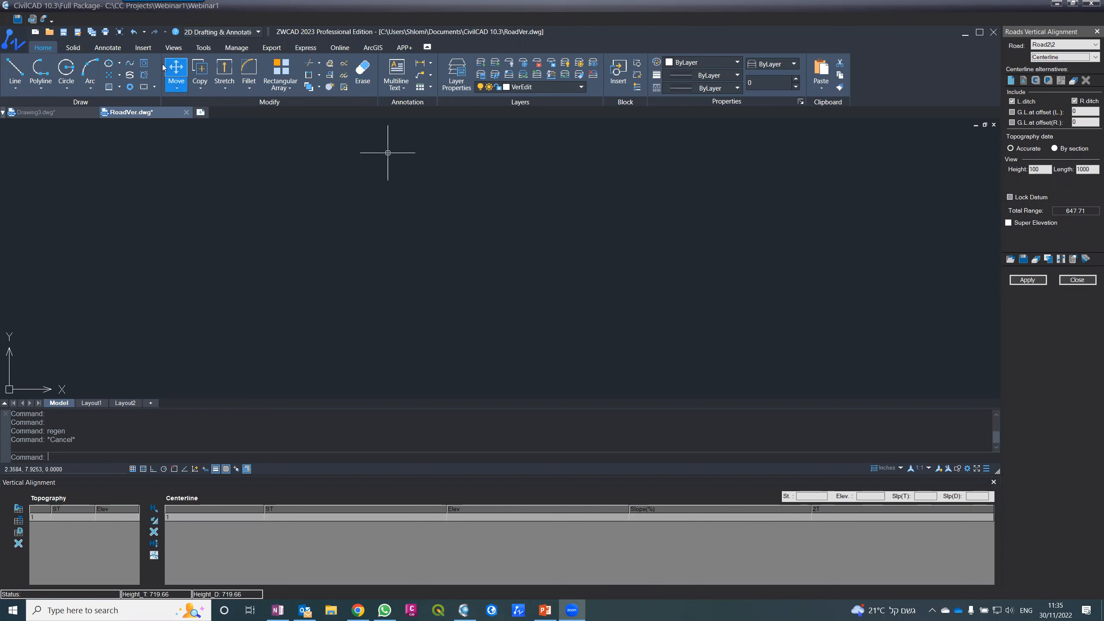
left_click(40, 113)
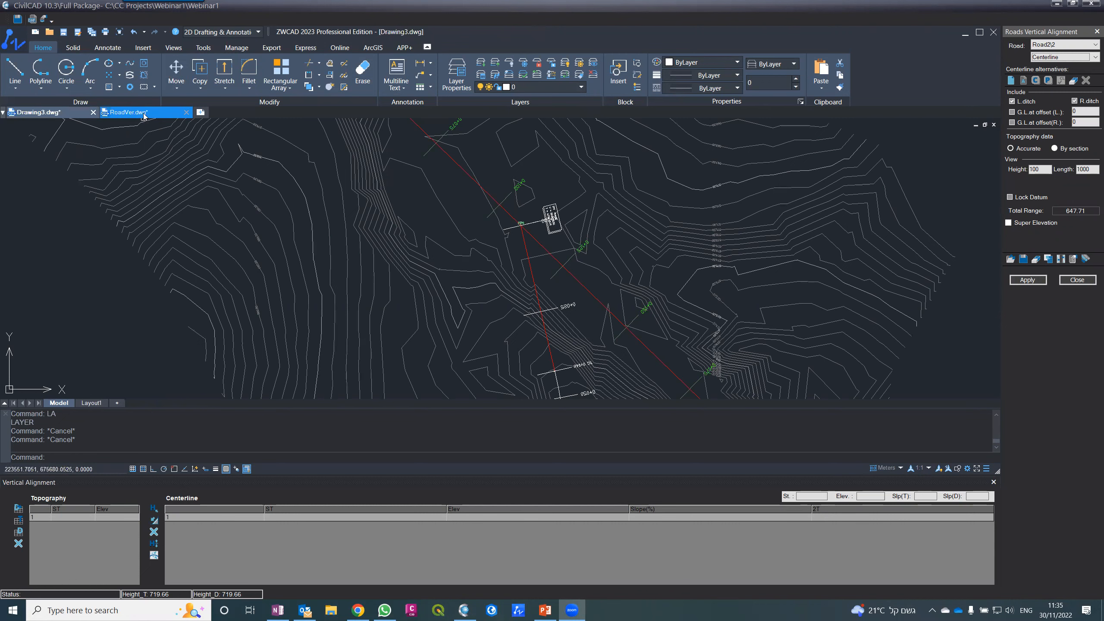
left_click(128, 112)
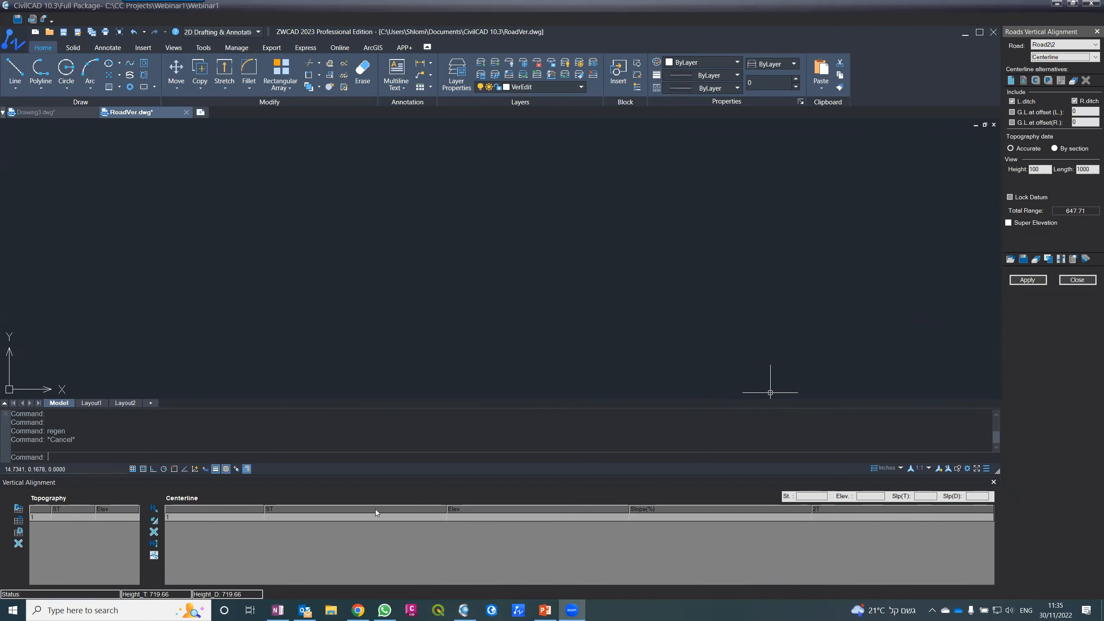
- Generate Road2's ground profile, applying the changes to the vertical alignment only
left_click(1027, 280)
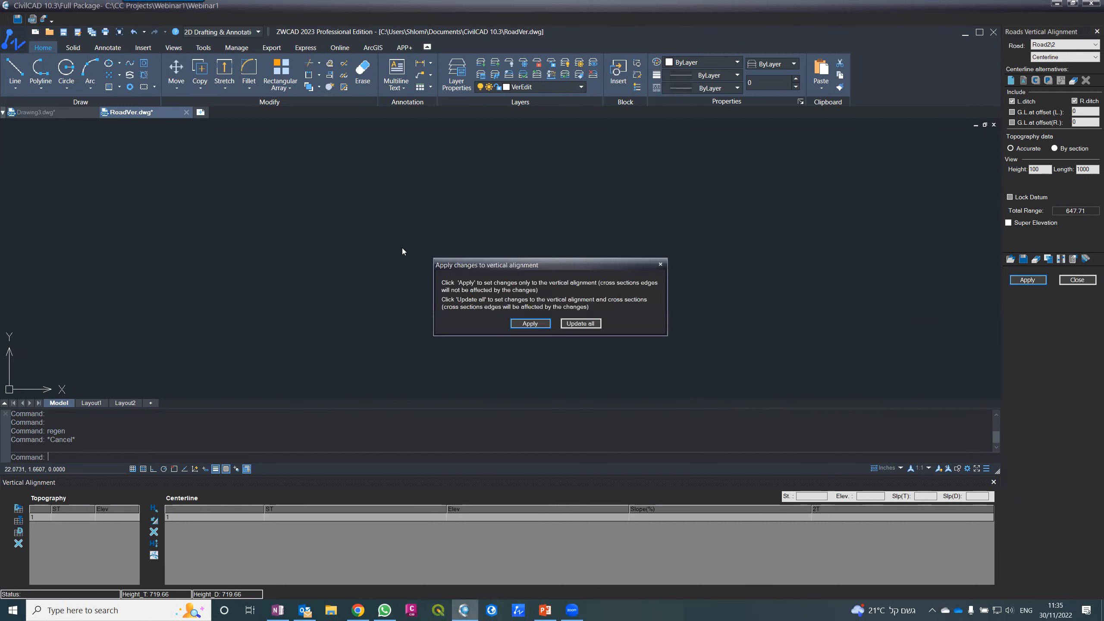
left_click(529, 323)
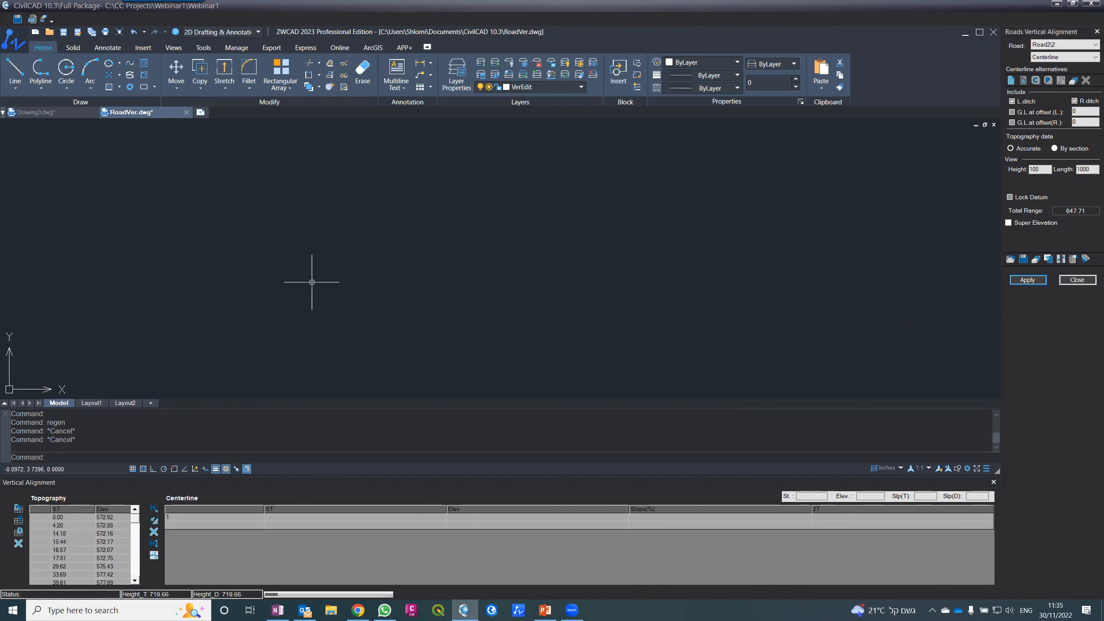
key("Escape")
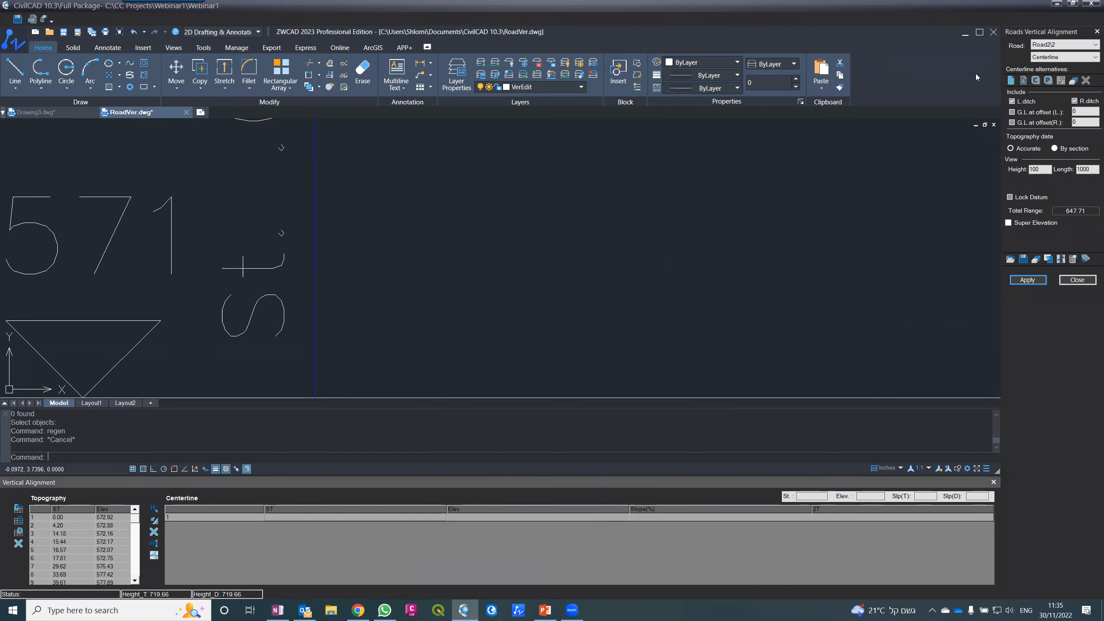
- Switch the vertical alignment to Road1 and generate its ground profile, applying the changes to the vertical alignment only
left_click(1053, 46)
left_click(1050, 52)
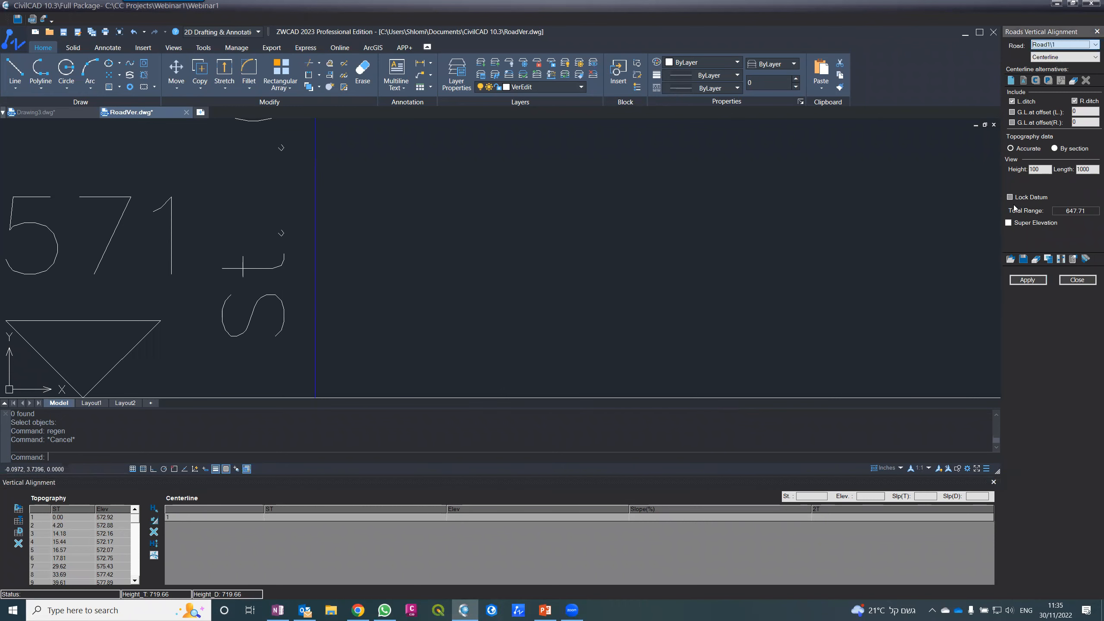
left_click(1028, 282)
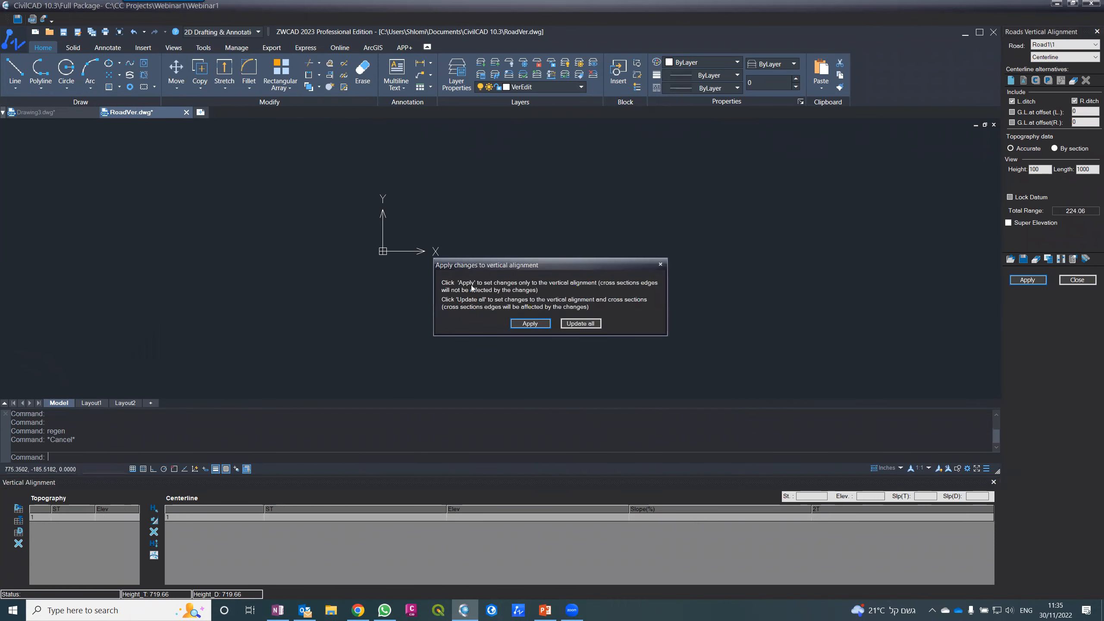
left_click(531, 324)
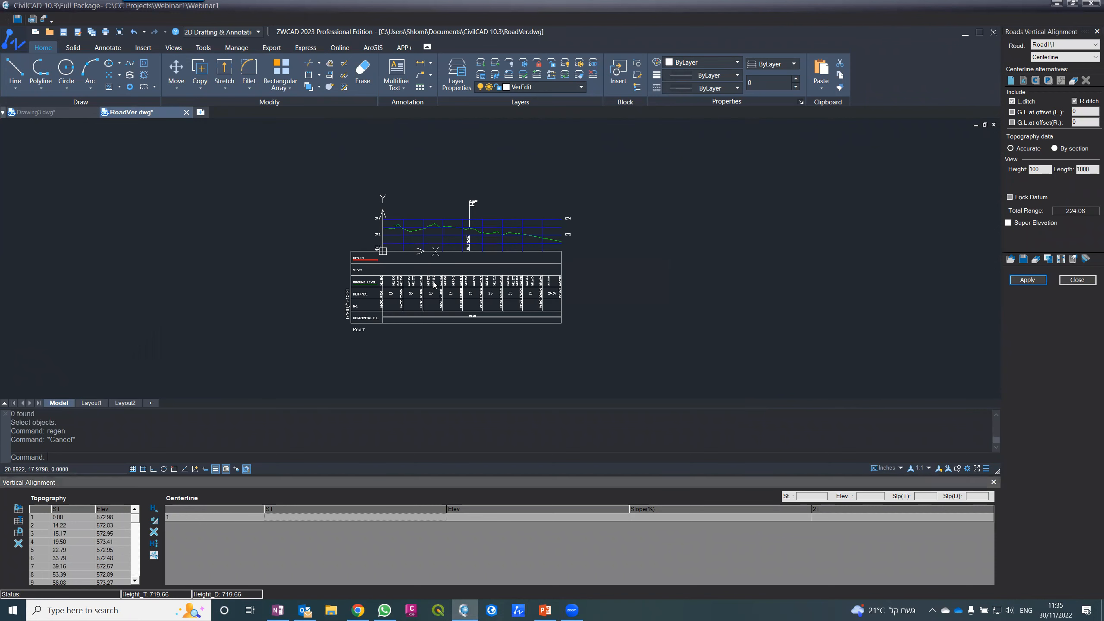
- Examine Road1's ground profile around the Road2 junction marker and select the green ground line
scroll(428, 220, "up", 3)
scroll(428, 218, "down", 1)
scroll(430, 218, "up", 4)
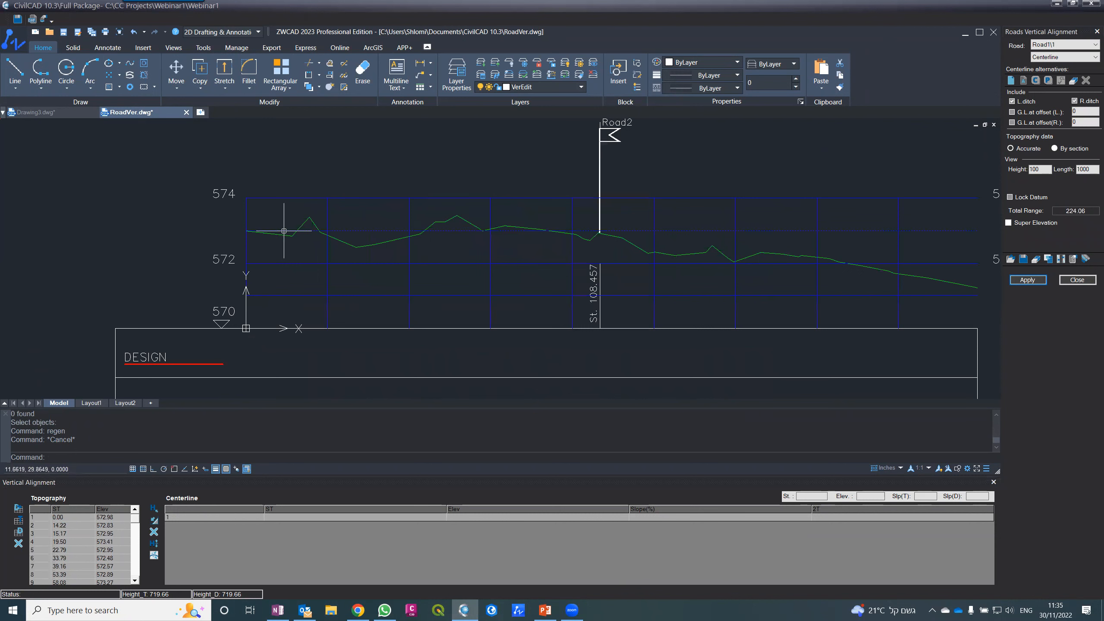
left_click(285, 234)
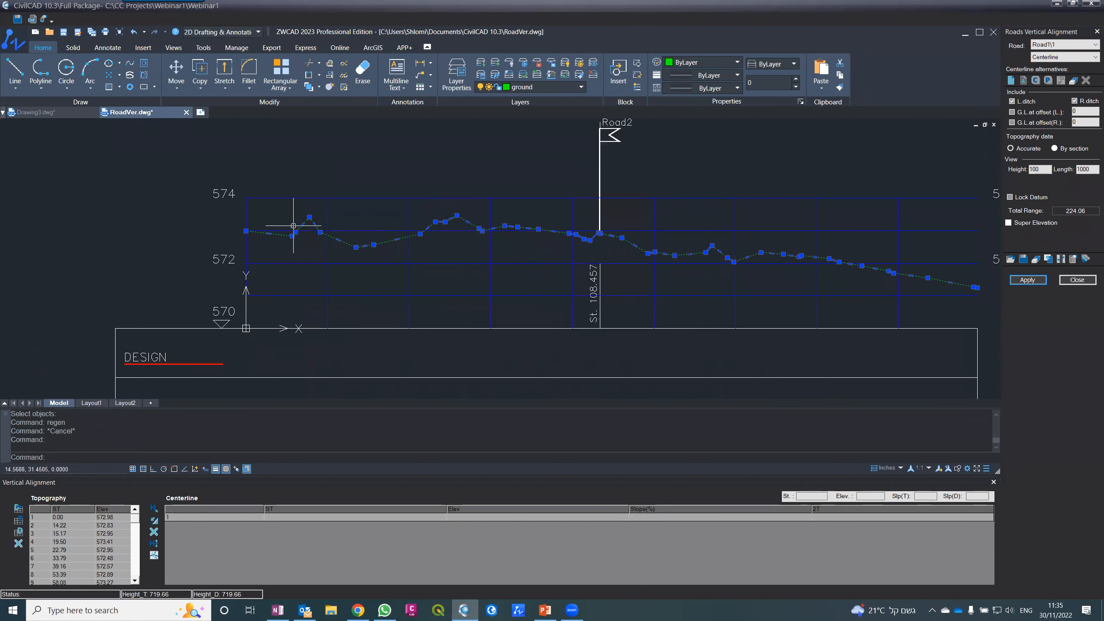
- Delete topography point 4 at station 19.50 from Road1's ground profile, applying the change to the vertical alignment only
scroll(272, 235, "up", 6)
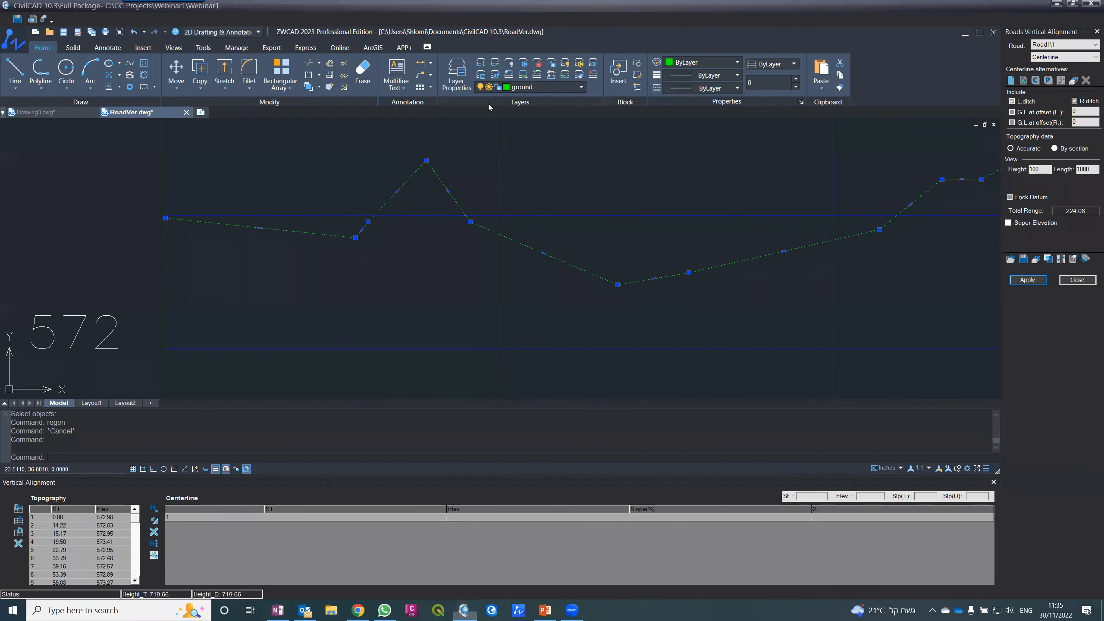
left_click(67, 529)
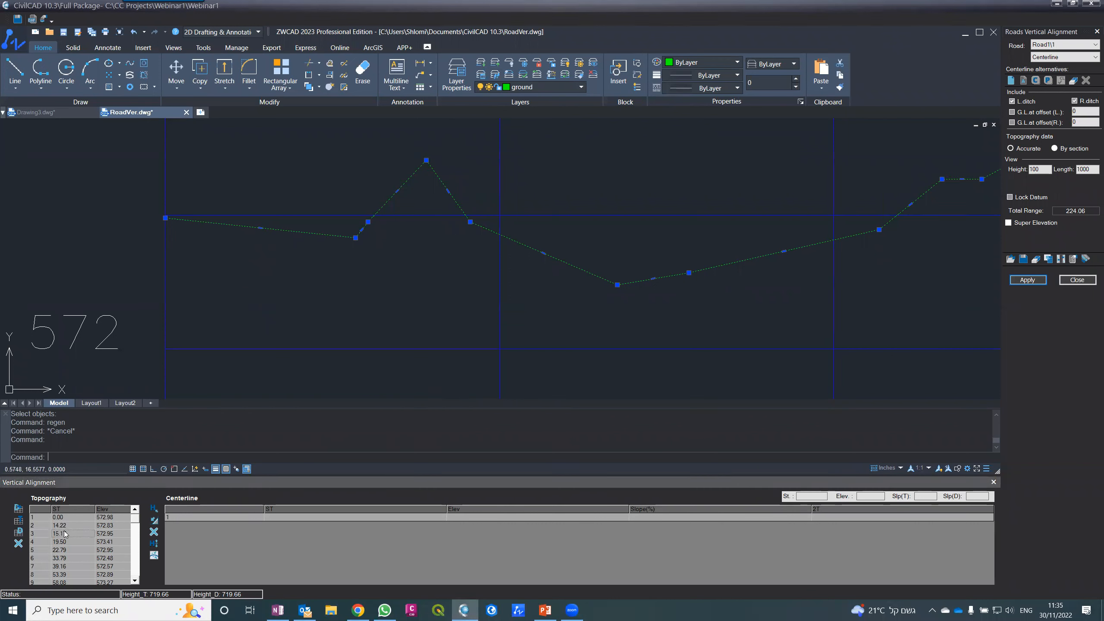
left_click(68, 519)
left_click(100, 535)
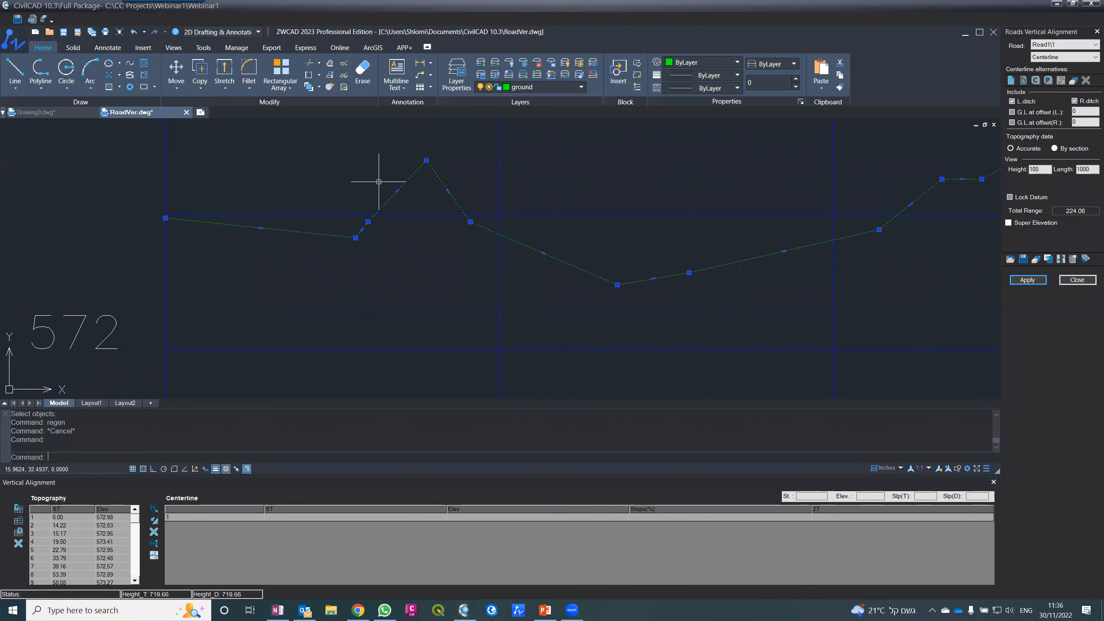
scroll(379, 170, "up", 3)
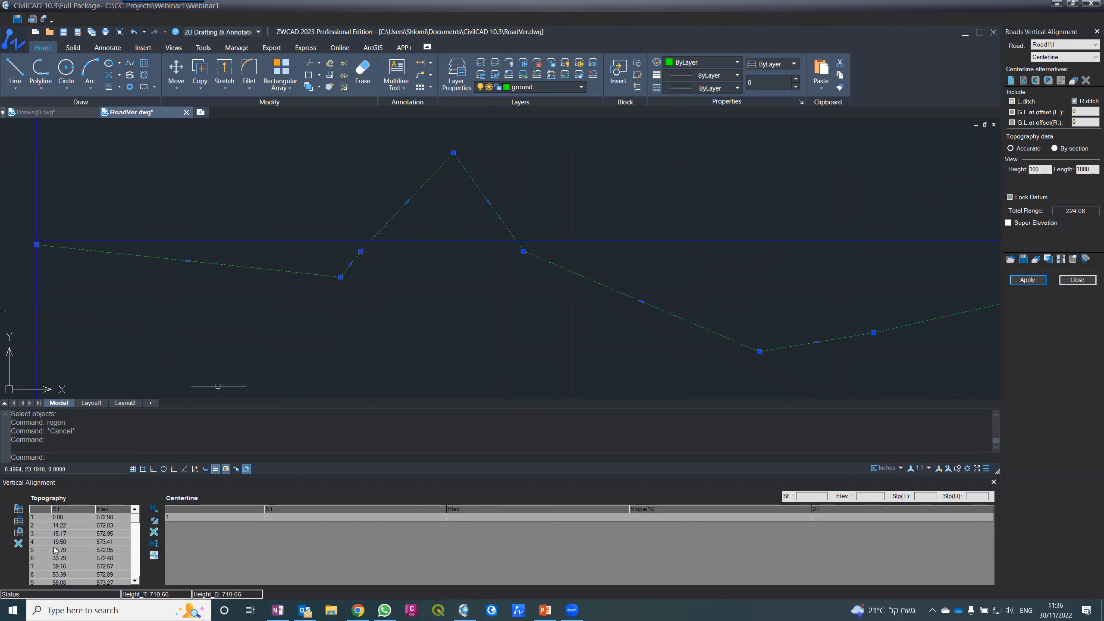
left_click(42, 542)
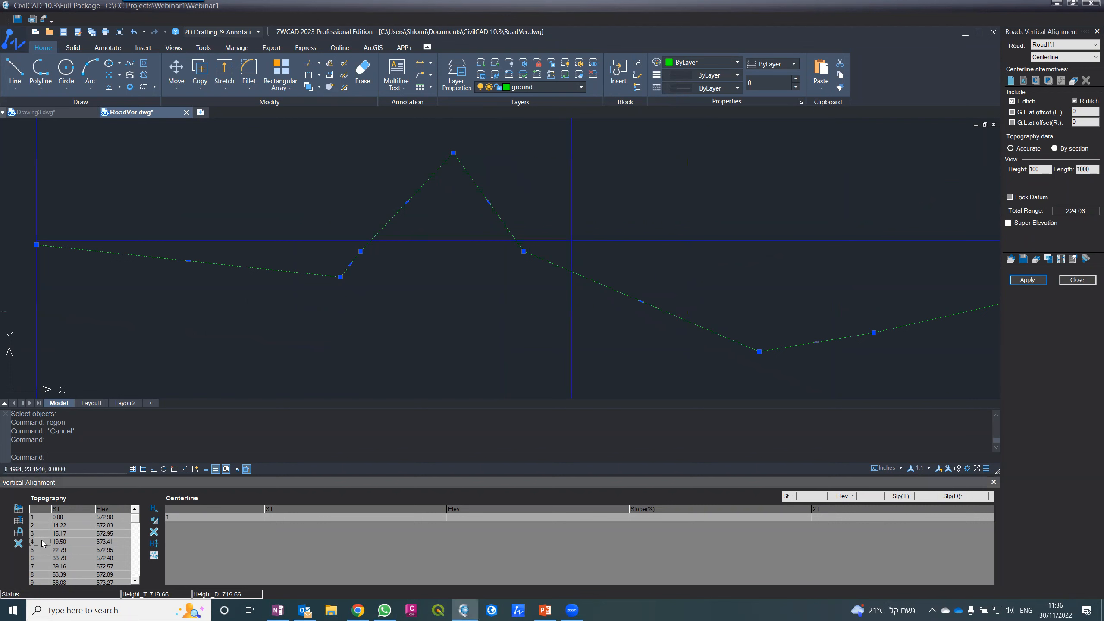
right_click(43, 543)
left_click(73, 590)
left_click(1019, 280)
left_click(519, 323)
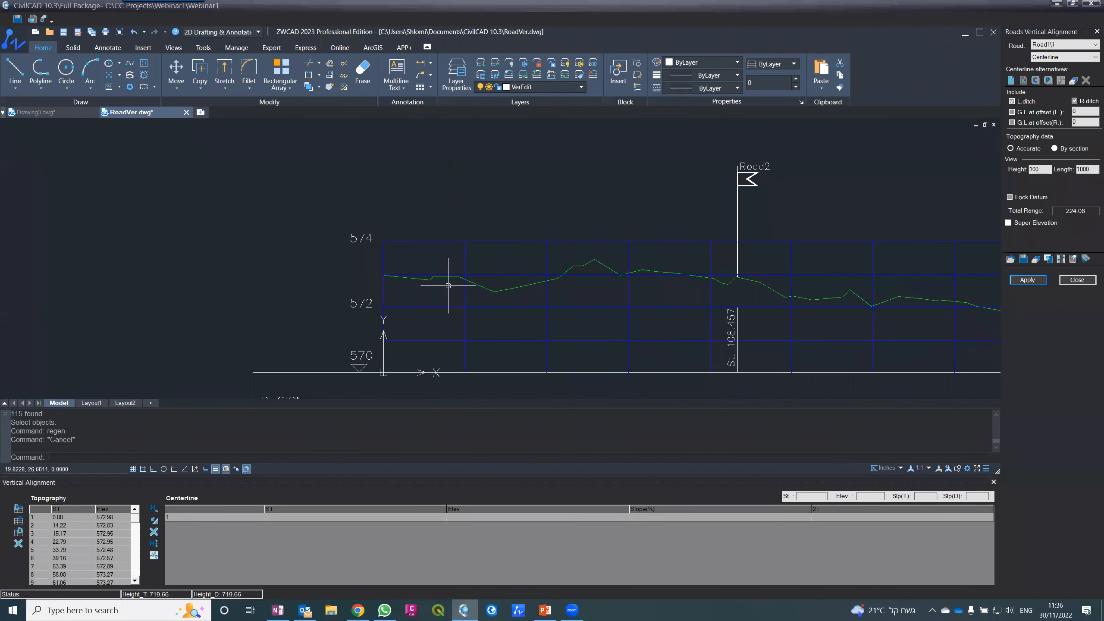
- Examine Road1's updated ground profile together with the data rows beneath it and the Road2 marker
scroll(393, 237, "down", 5)
scroll(385, 318, "up", 5)
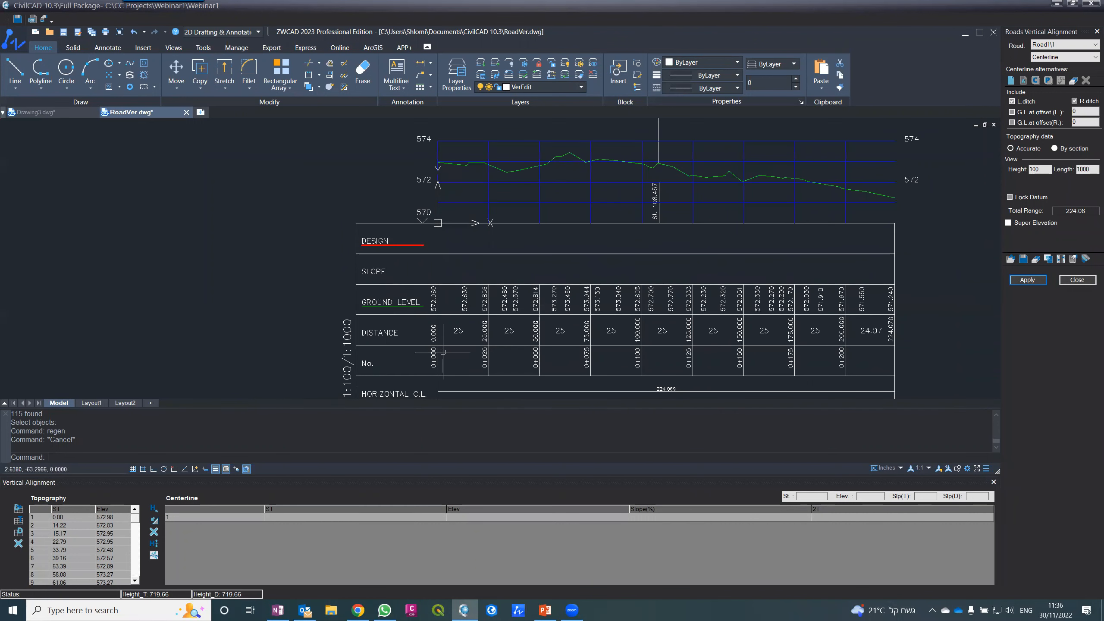
scroll(424, 300, "down", 2)
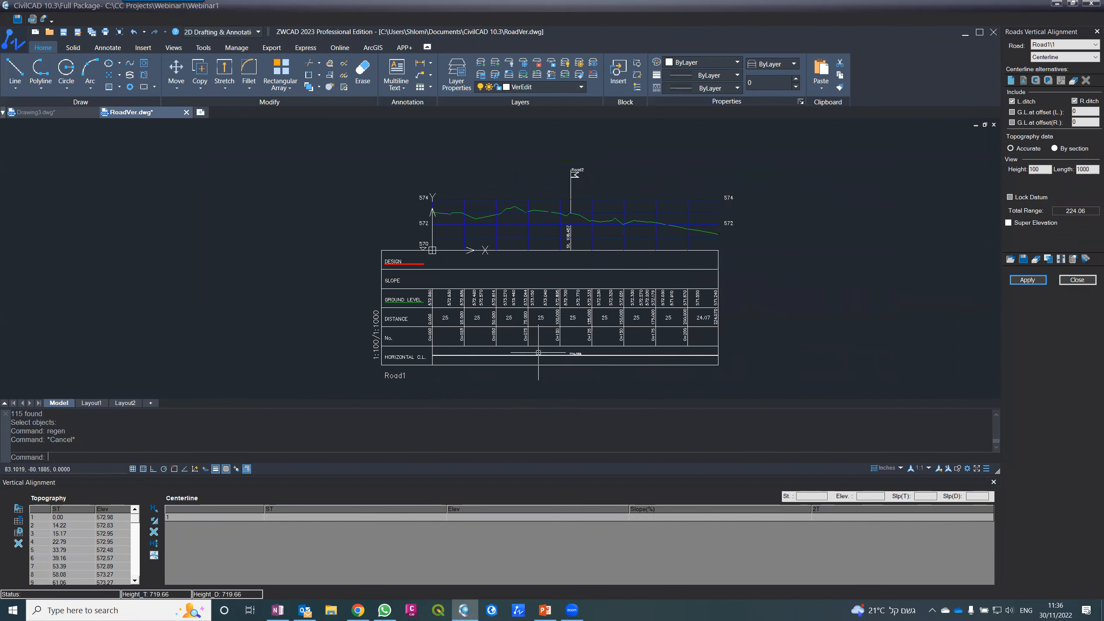
scroll(574, 237, "up", 4)
scroll(576, 144, "down", 2)
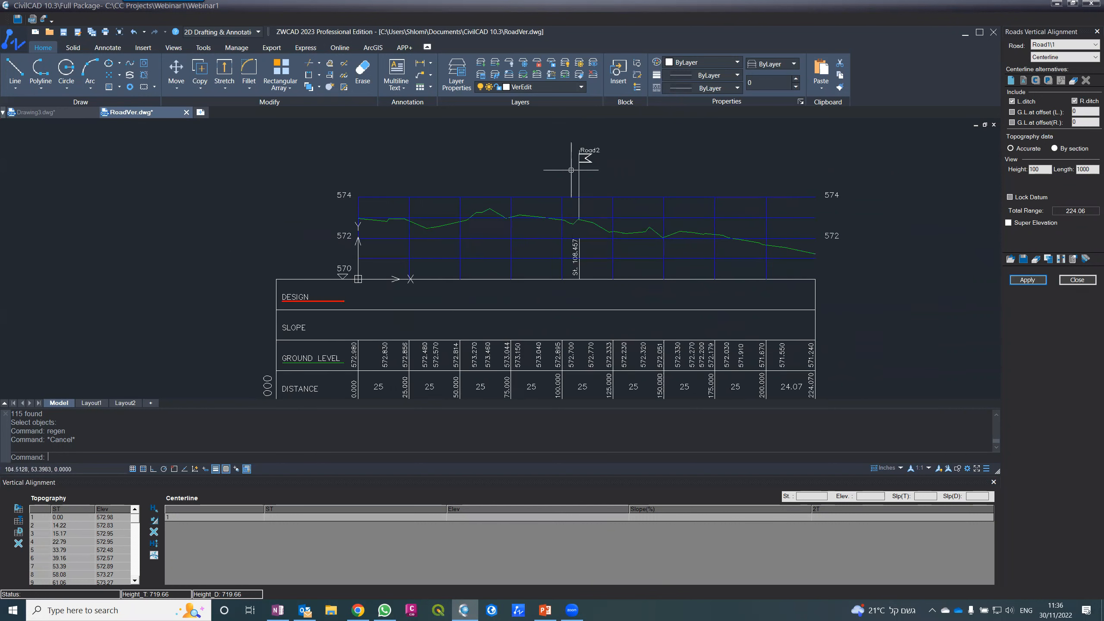
scroll(571, 170, "up", 2)
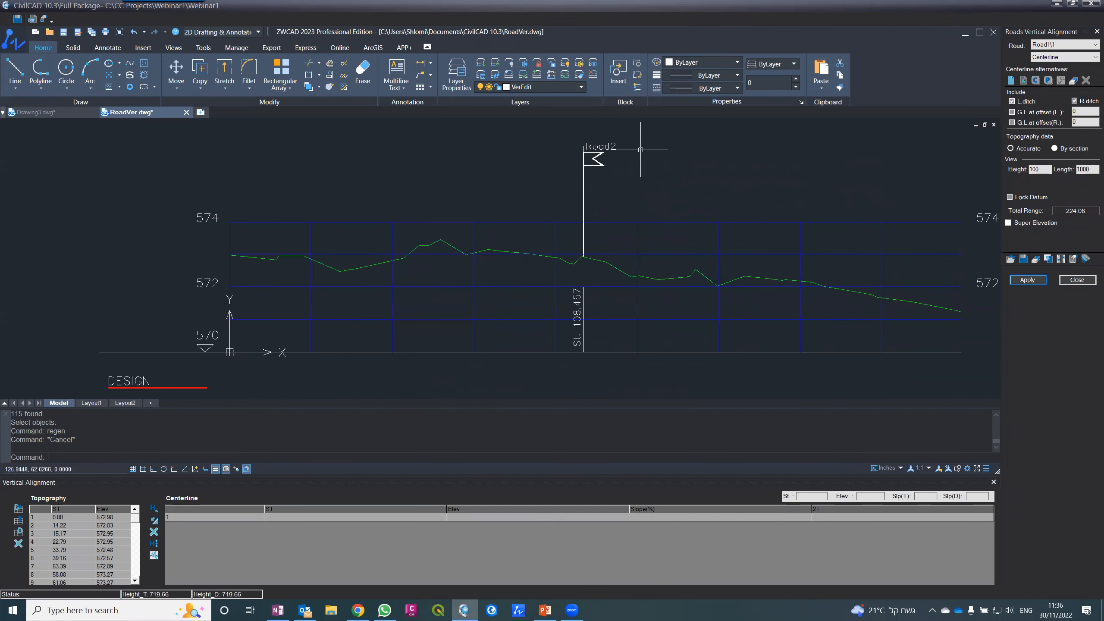
- Check Road1's centerline and its junction with Road2 in the Drawing3 plan and return to the RoadVer drawing
left_click(40, 113)
left_click(484, 205)
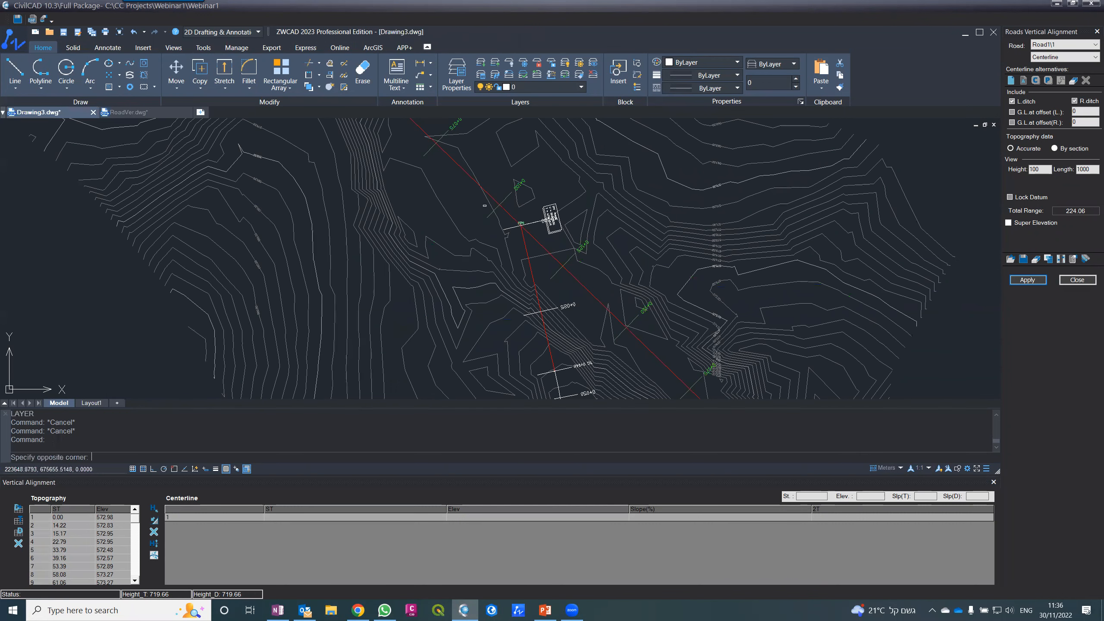
left_click(445, 174)
scroll(358, 131, "down", 3)
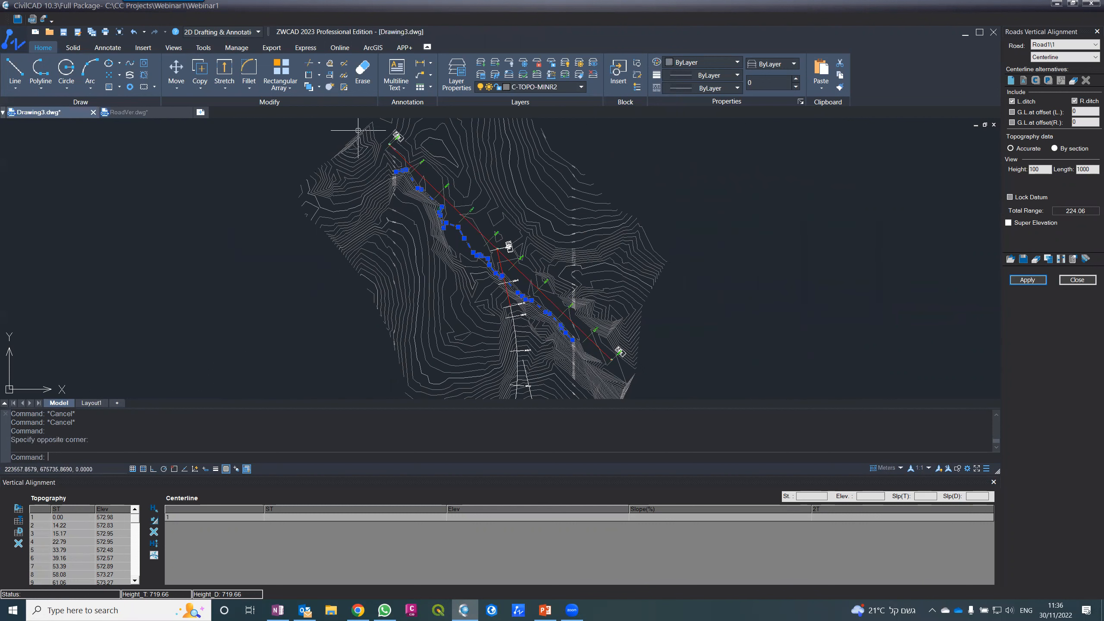
key("Escape")
key("Escape")
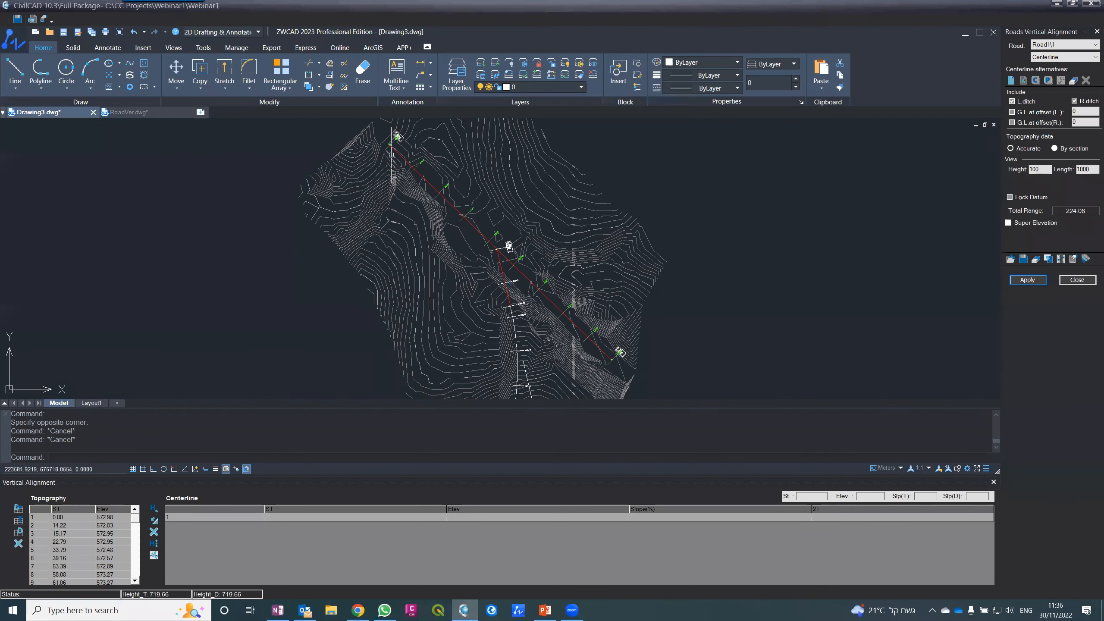
left_click(417, 170)
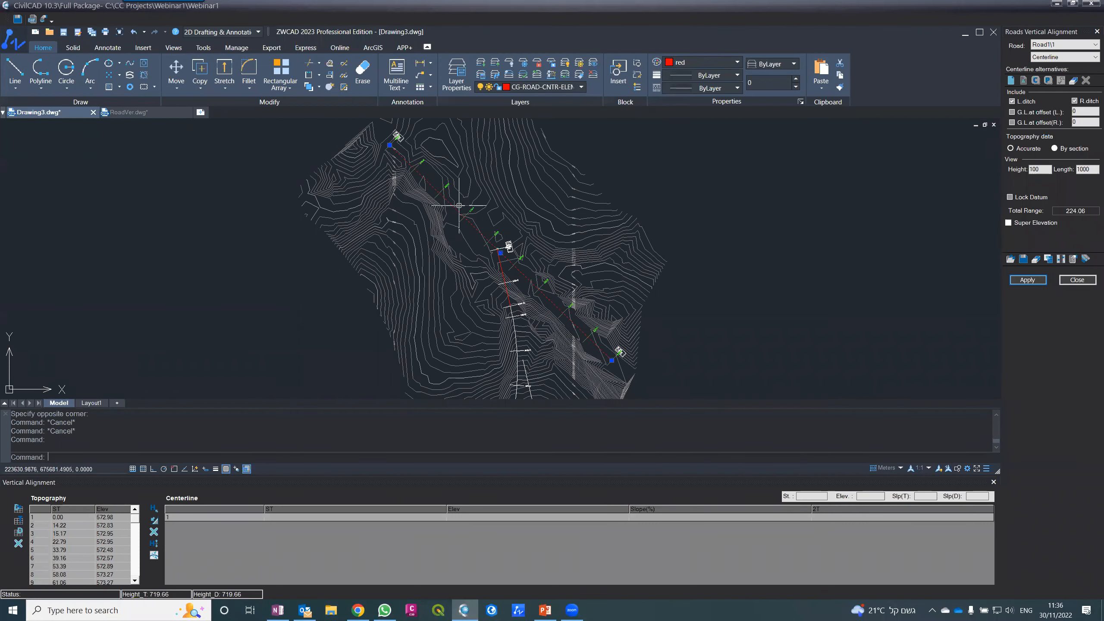
scroll(487, 243, "up", 4)
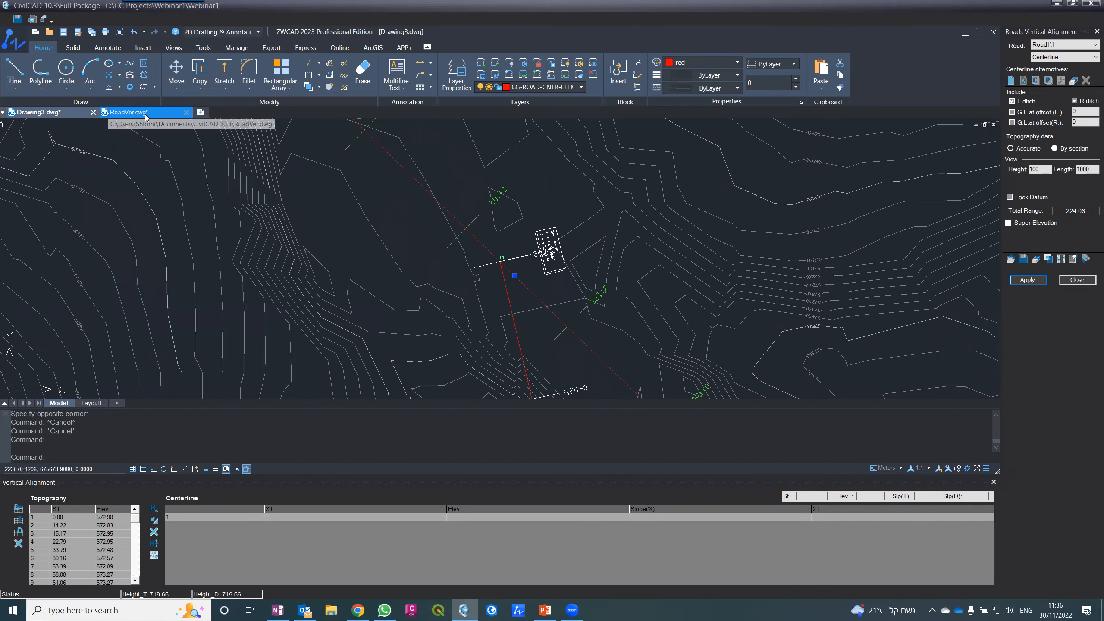
left_click(130, 113)
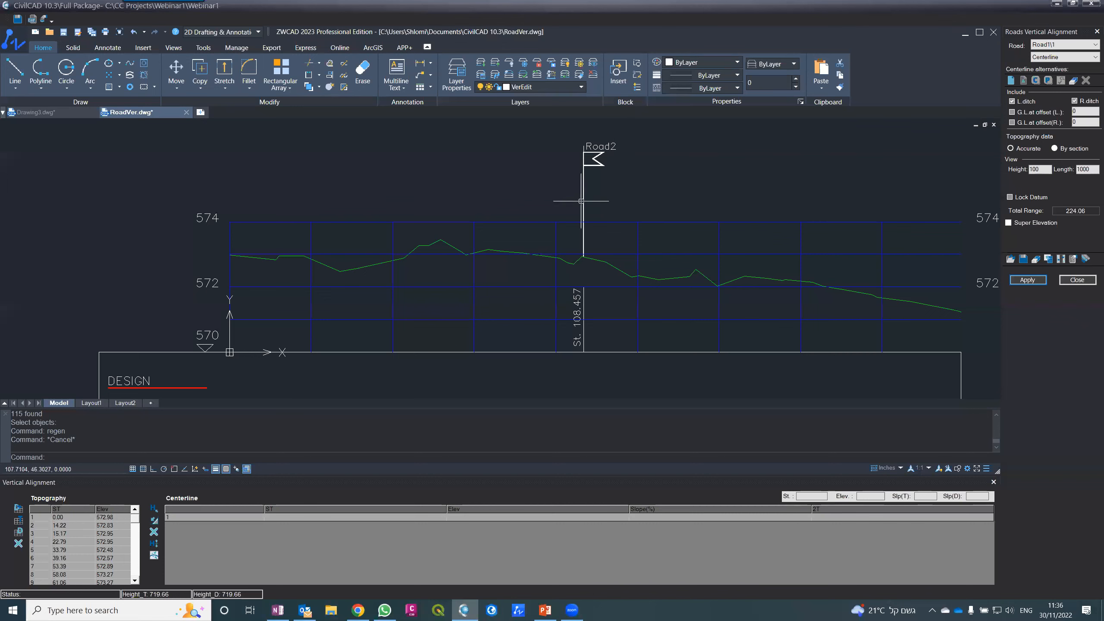
- Examine closely where the Road2 junction marker meets Road1's ground line
scroll(564, 216, "down", 2)
scroll(567, 242, "up", 2)
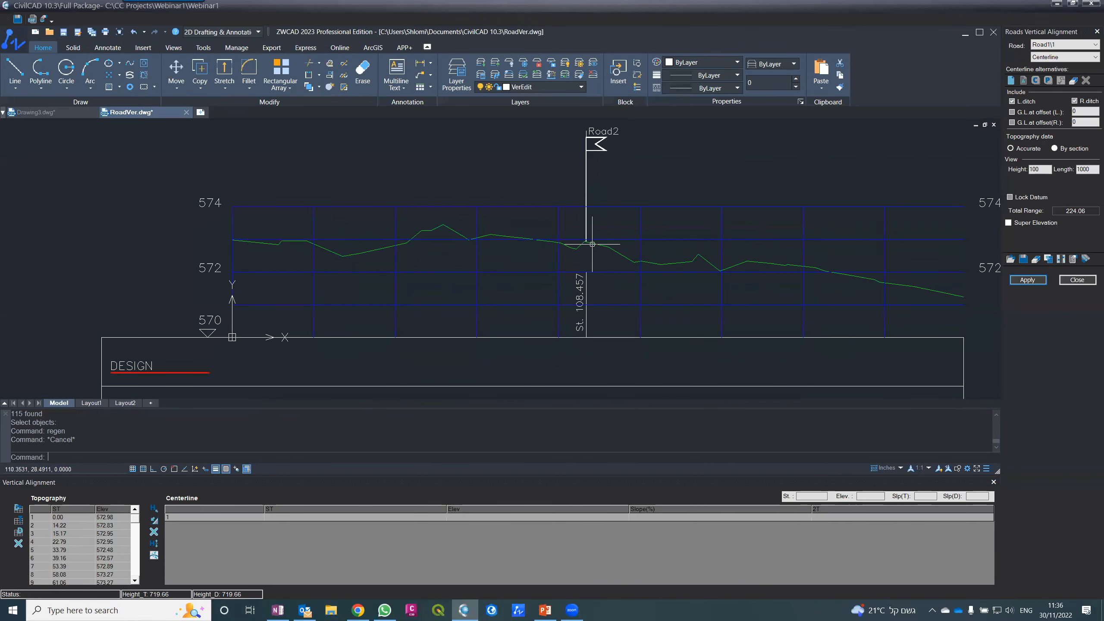
scroll(587, 244, "up", 3)
scroll(581, 238, "down", 5)
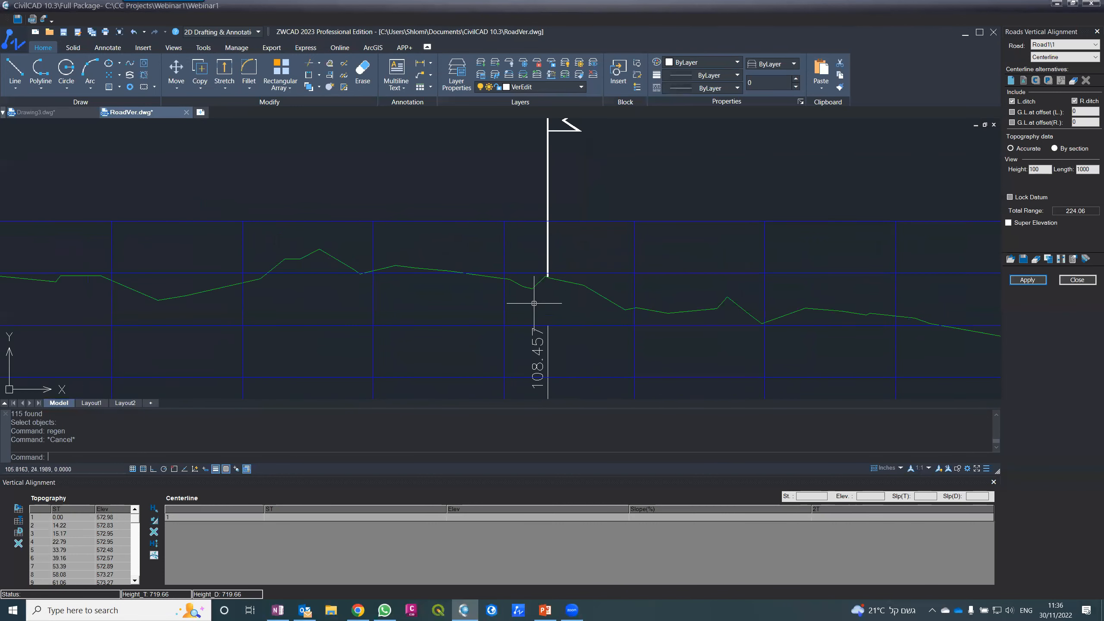
scroll(535, 302, "up", 2)
scroll(574, 271, "up", 2)
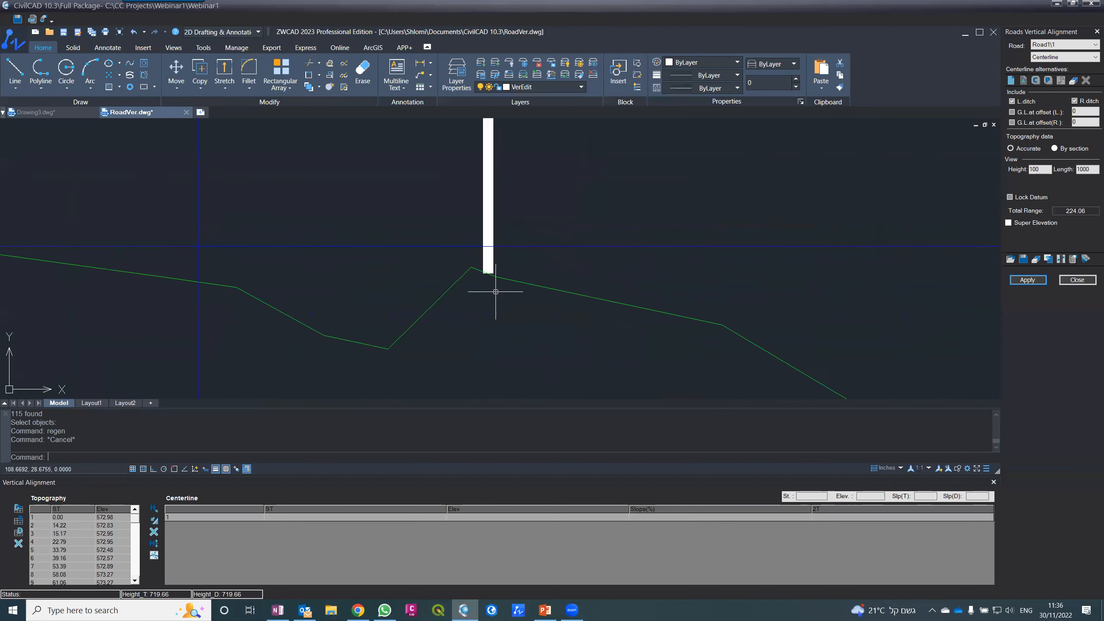
scroll(456, 243, "up", 2)
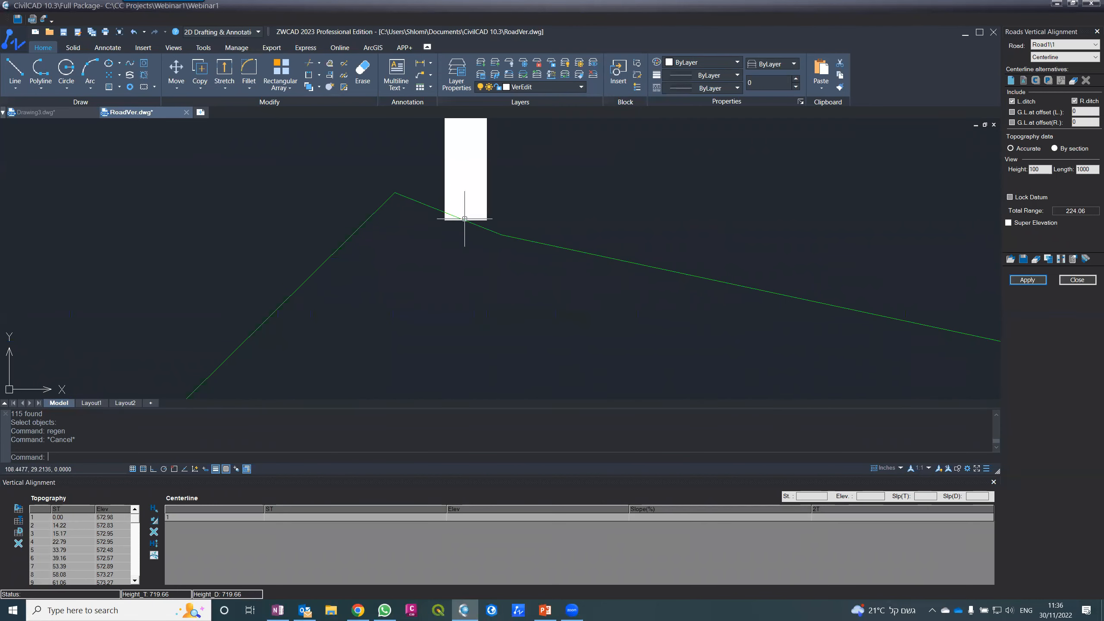
scroll(459, 226, "down", 4)
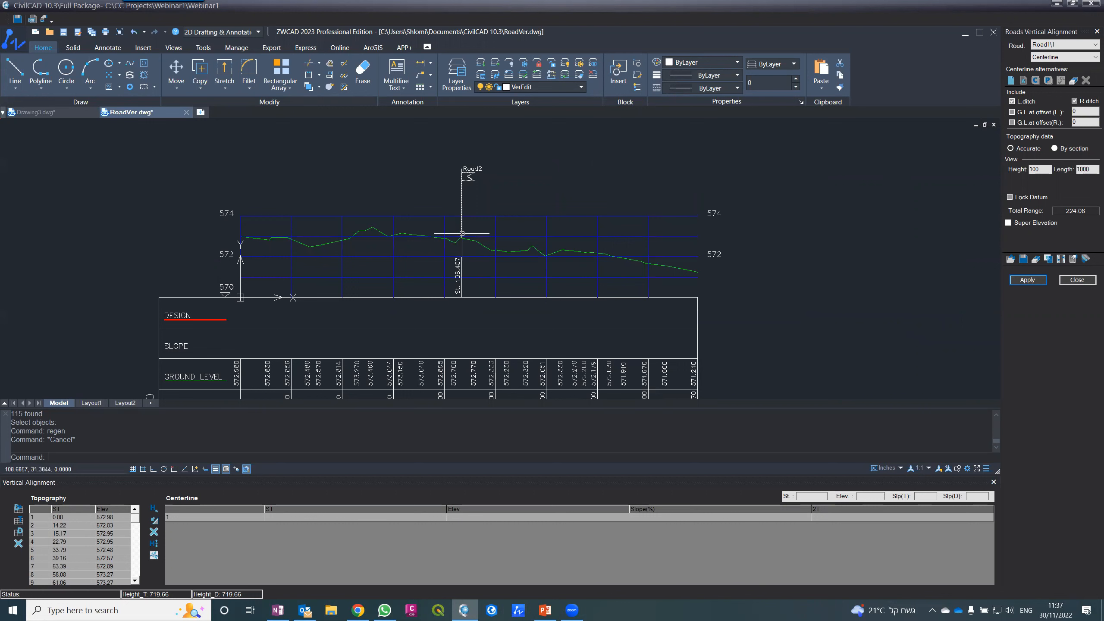
- With object snap on, draw a straight polyline from elevation 574 at station 0 to just past the ground line's far end
key("Escape")
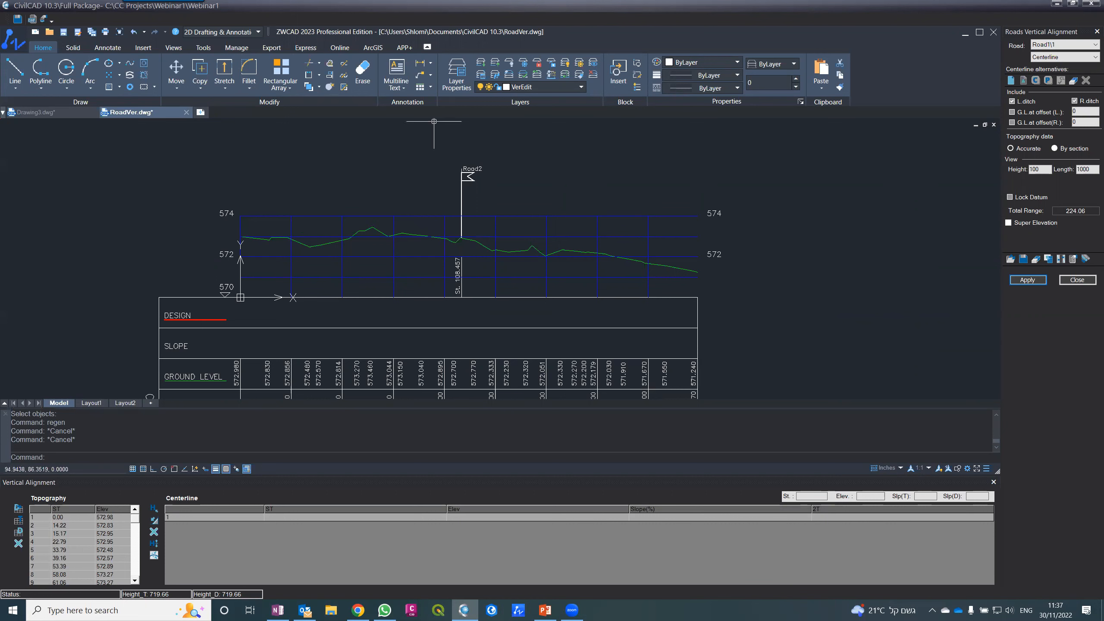
type("PL")
key("Return")
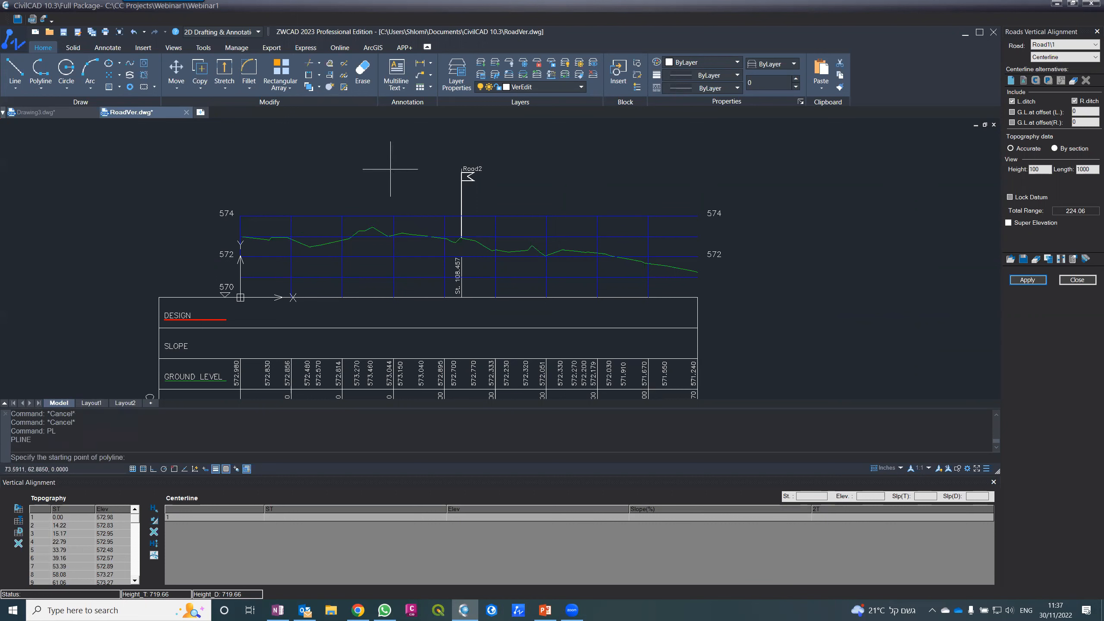
scroll(236, 220, "up", 5)
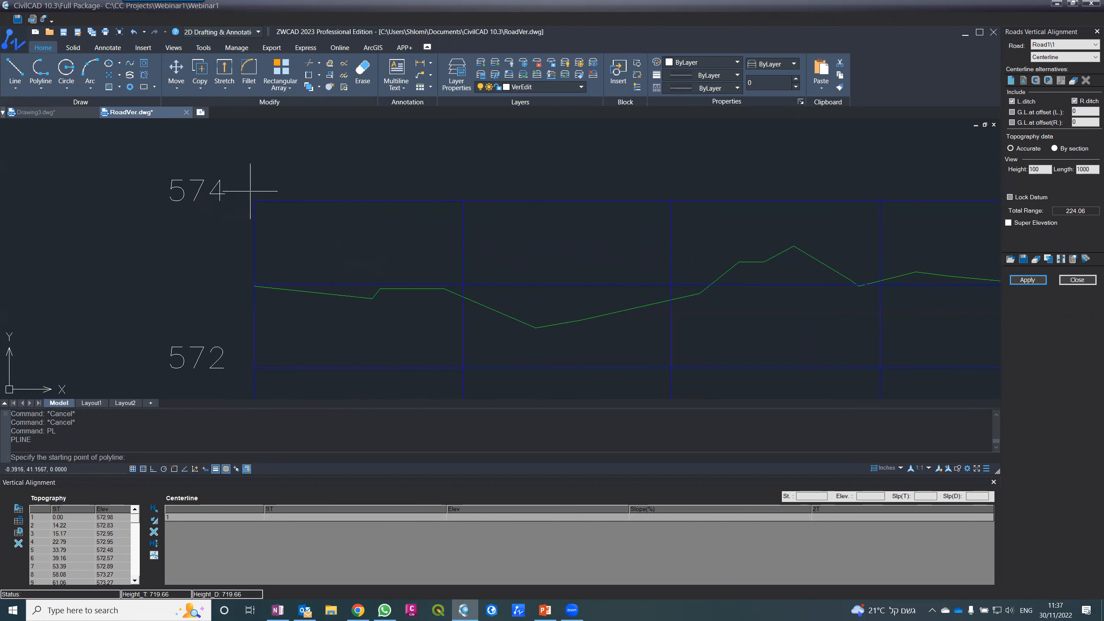
left_click(173, 469)
left_click(253, 201)
scroll(312, 191, "down", 7)
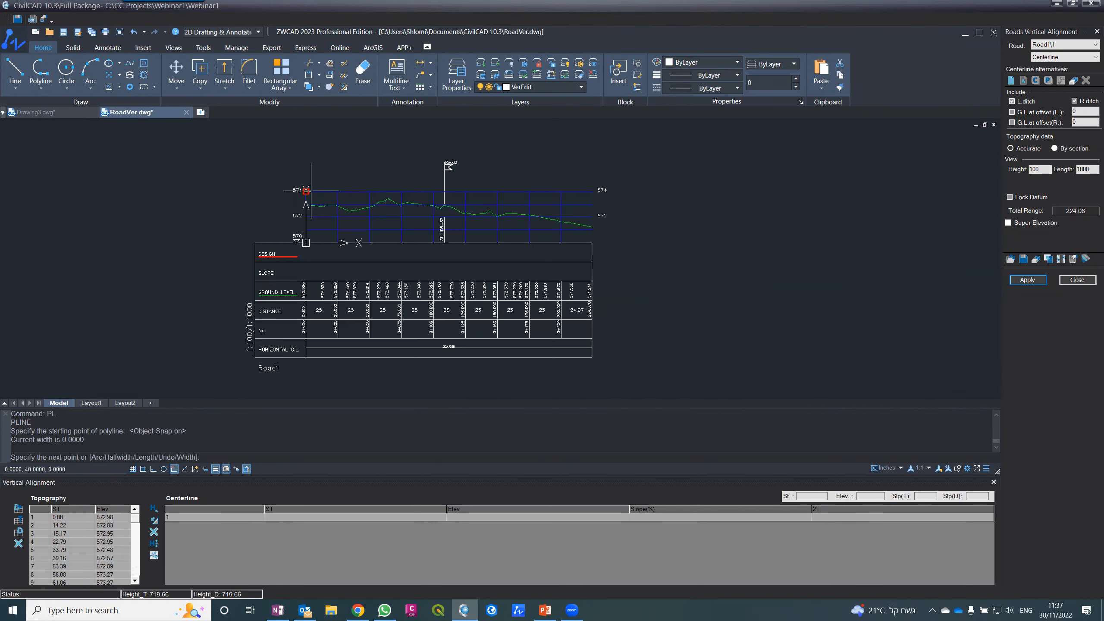
scroll(551, 219, "up", 5)
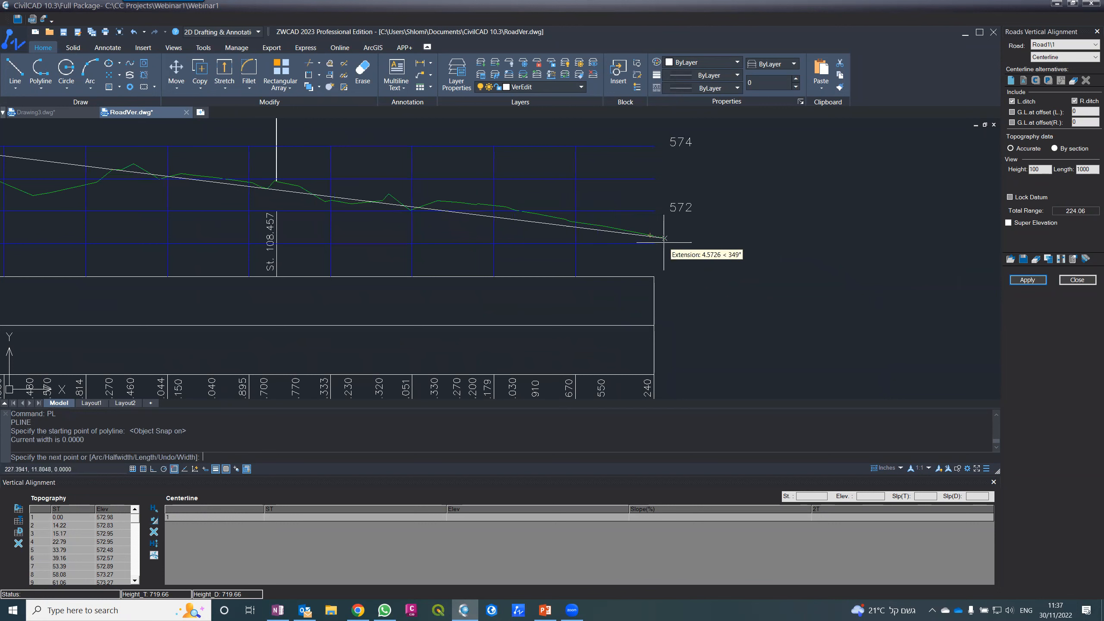
scroll(664, 239, "up", 3)
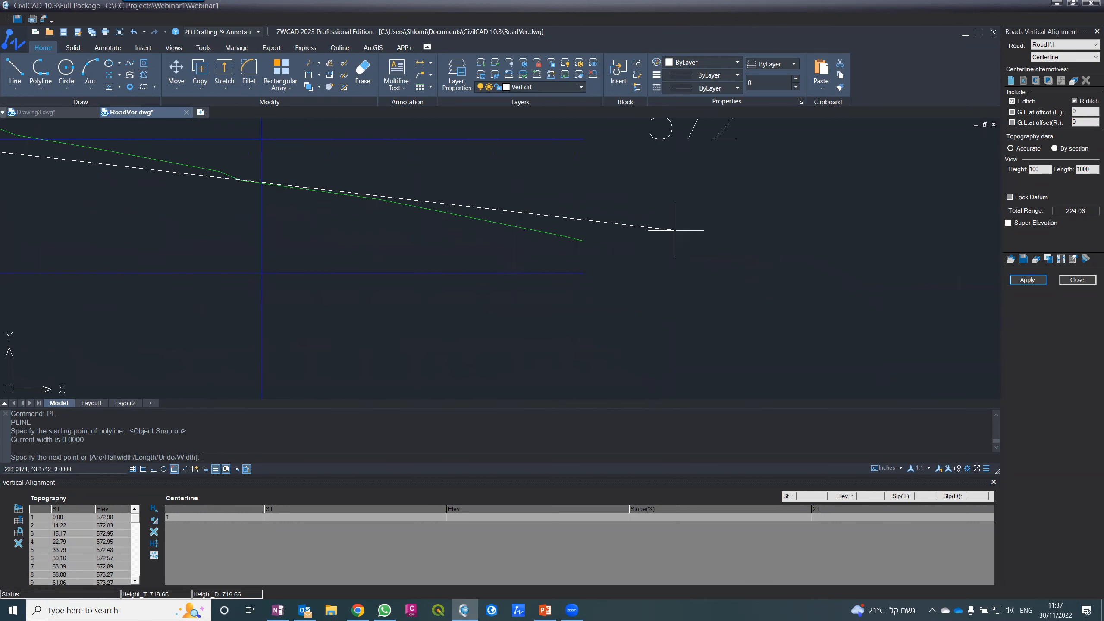
left_click(652, 247)
key("Return")
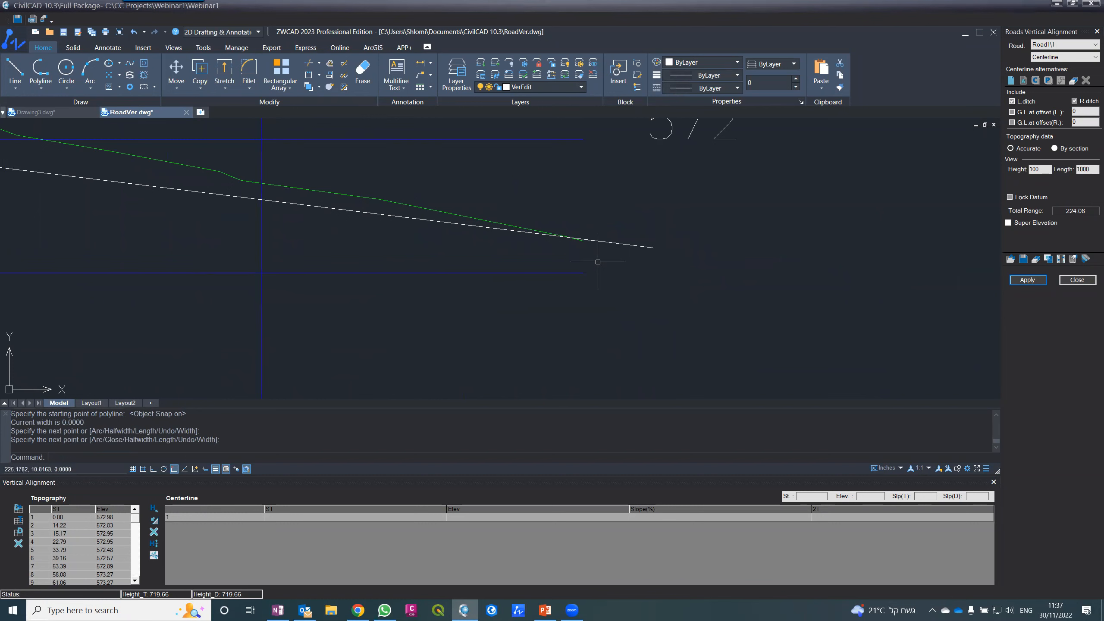
- Apply the drawn polyline as Road1's design centerline, changing the vertical alignment only
scroll(623, 242, "down", 3)
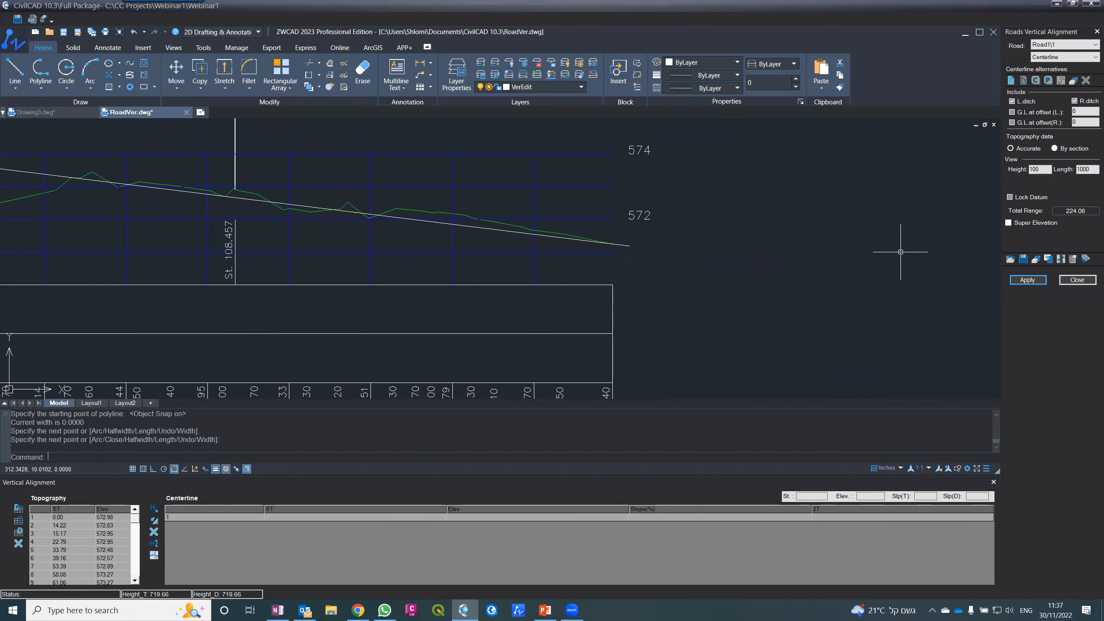
left_click(1037, 280)
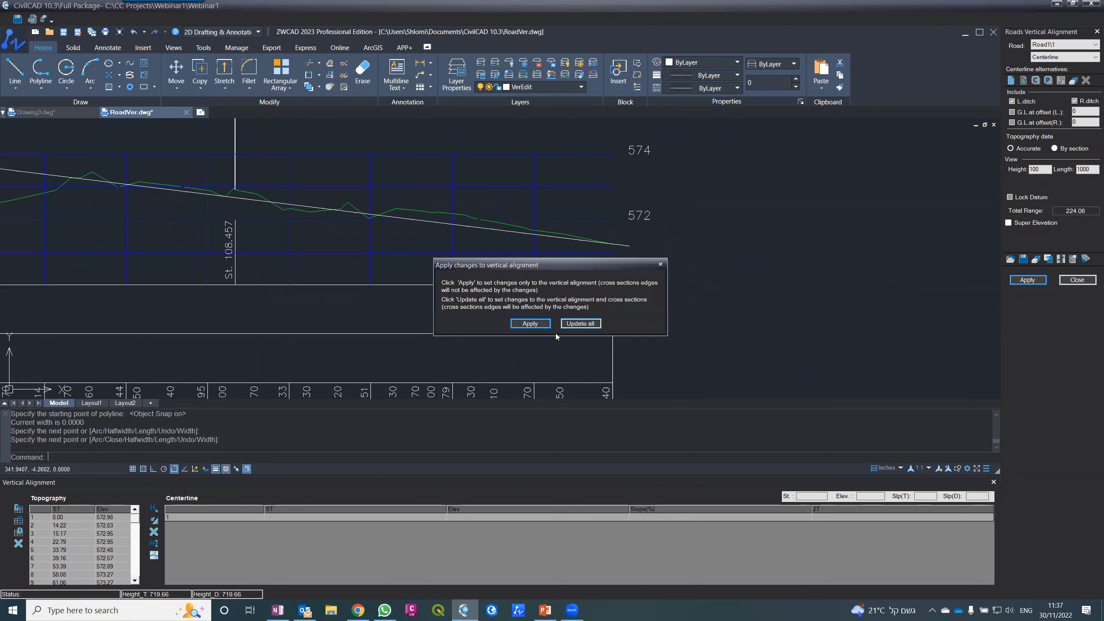
left_click(529, 324)
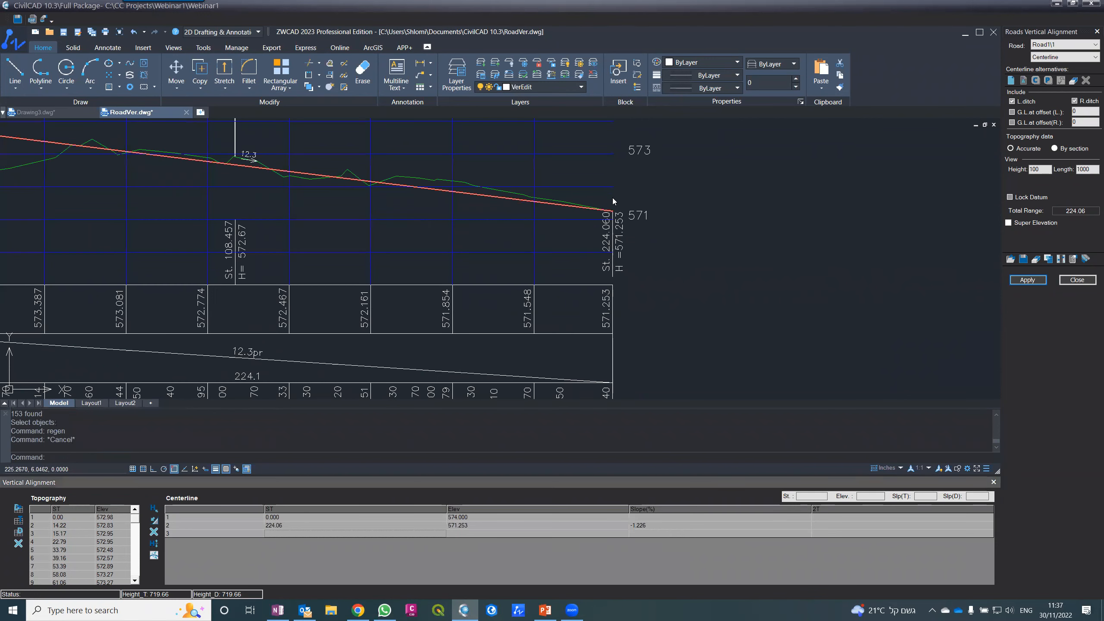
- Set the vertical alignment slope format to "0.00" in the road options and apply it to the vertical alignment only
scroll(726, 247, "down", 4)
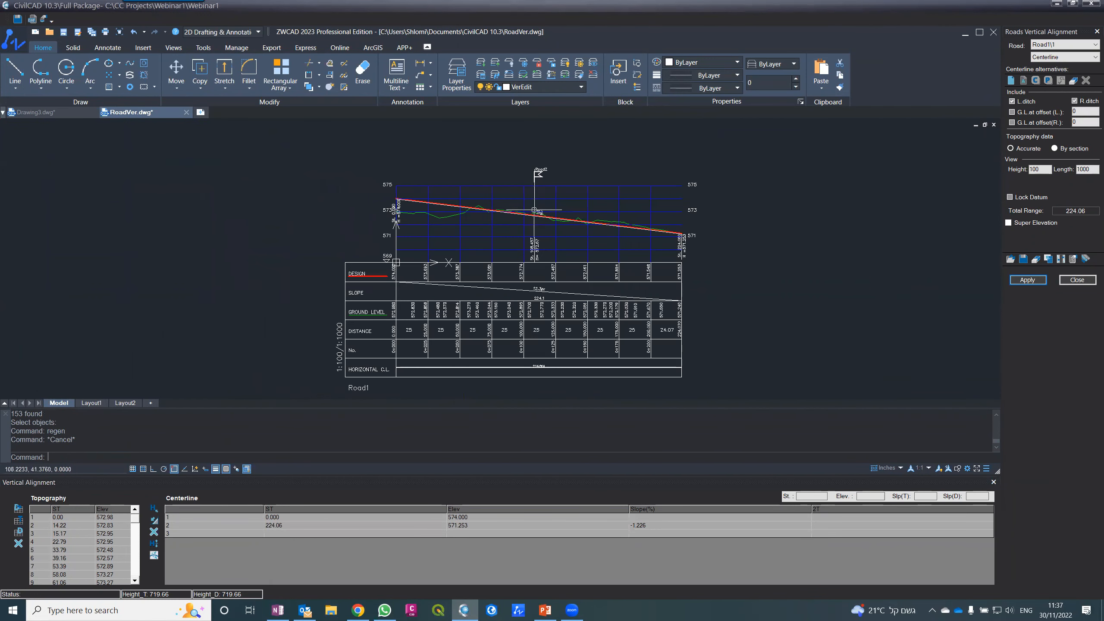
scroll(534, 211, "up", 4)
scroll(534, 211, "up", 2)
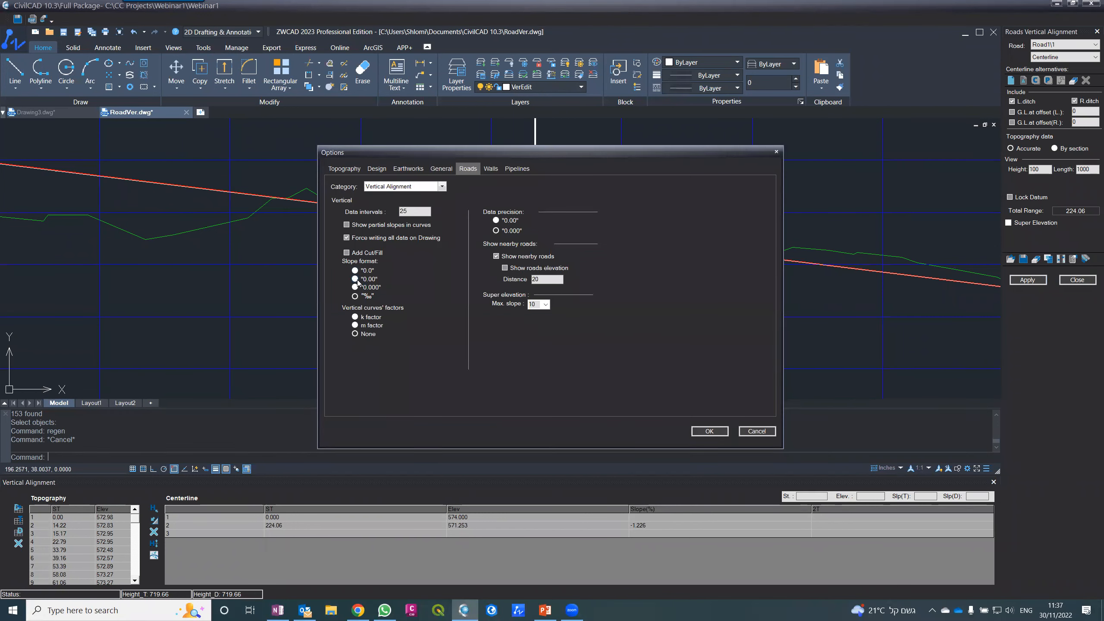
left_click(709, 431)
left_click(1044, 278)
left_click(531, 323)
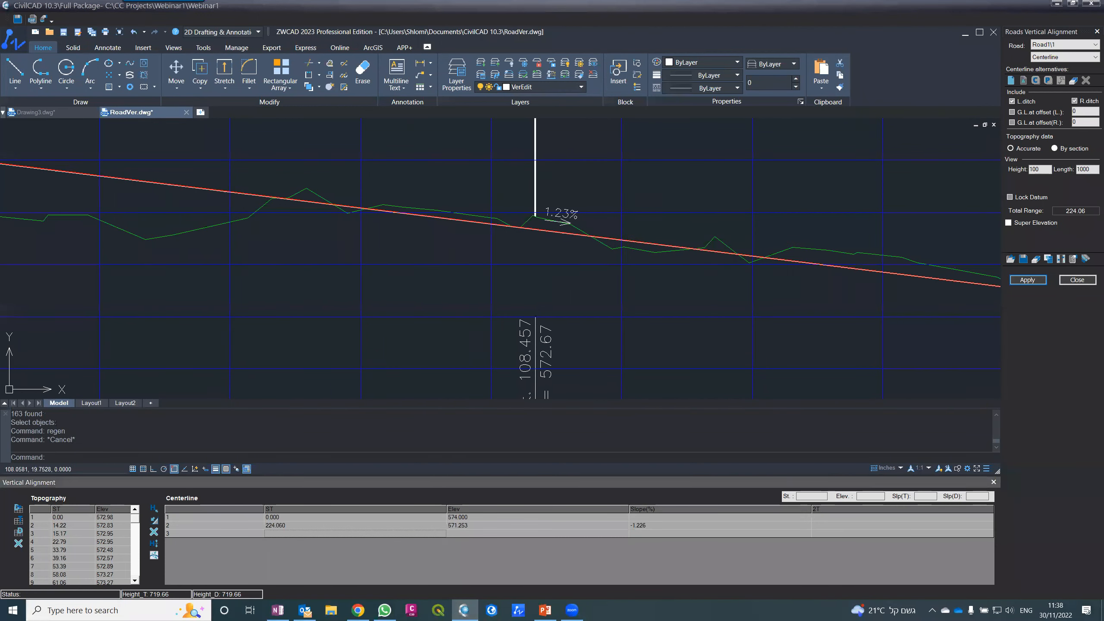
scroll(561, 213, "down", 4)
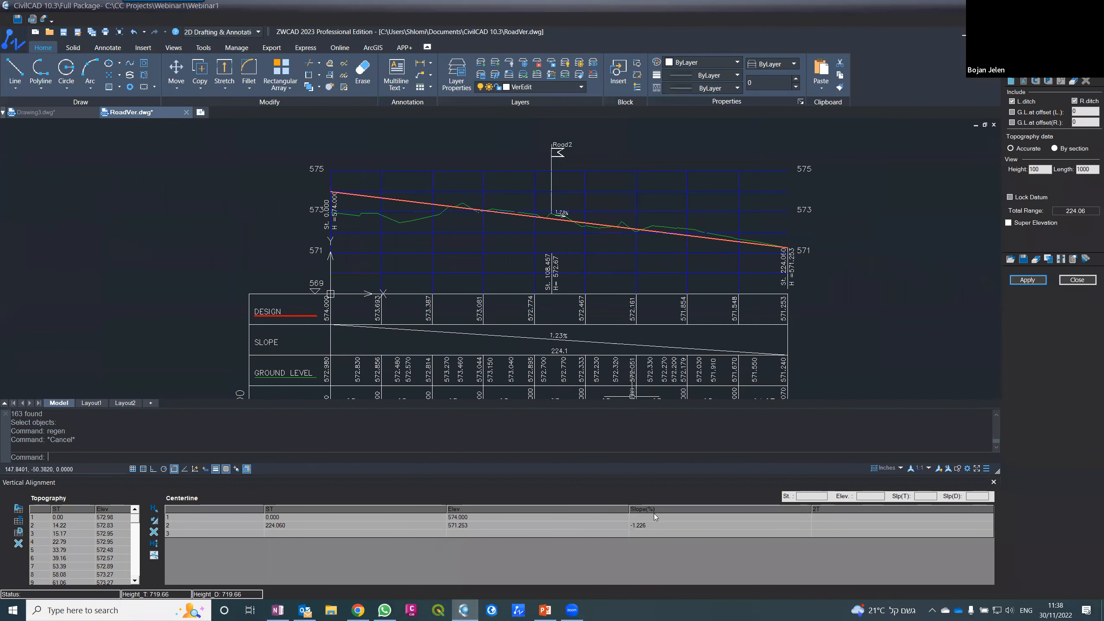
- Set the slope of Road1's centerline to -1.5% at its end point and apply it to the vertical alignment only
left_click(630, 527)
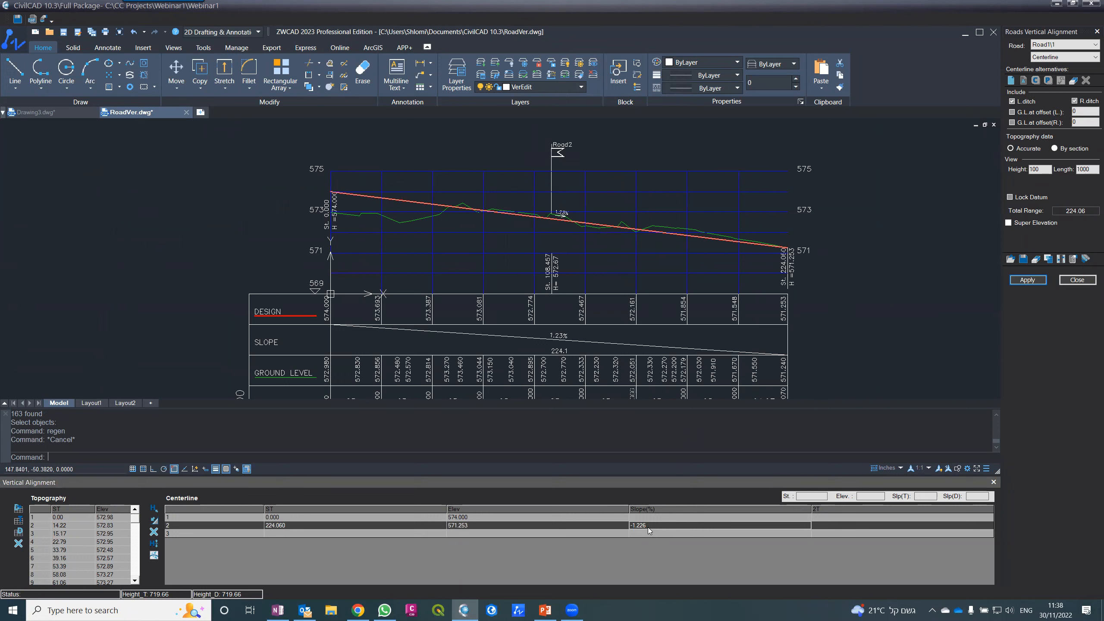
left_click(648, 526)
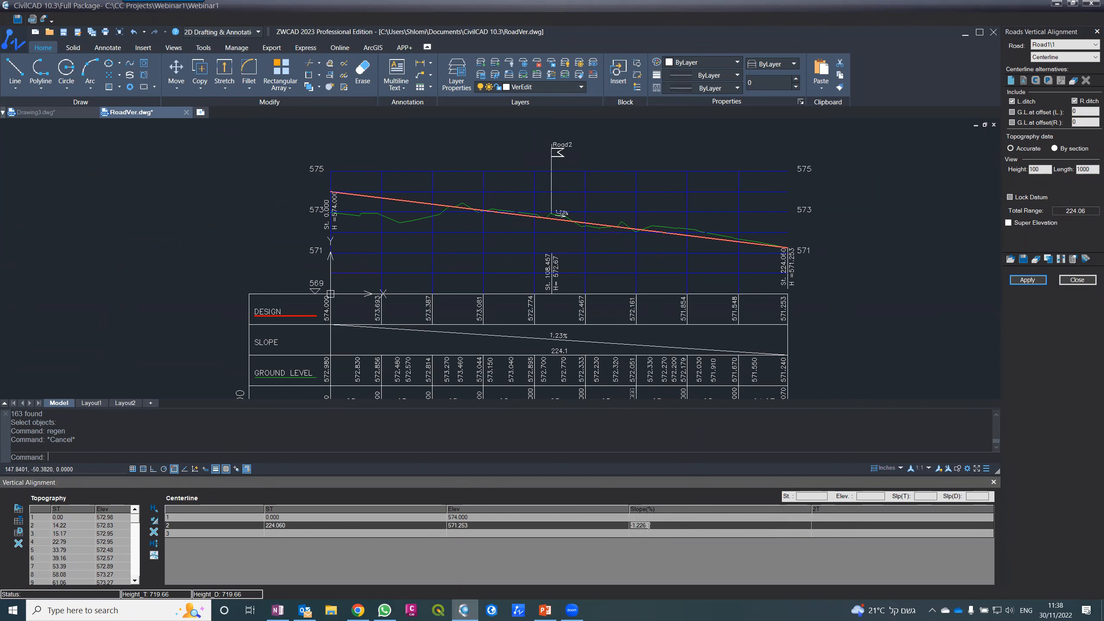
type("-1.5")
key("Return")
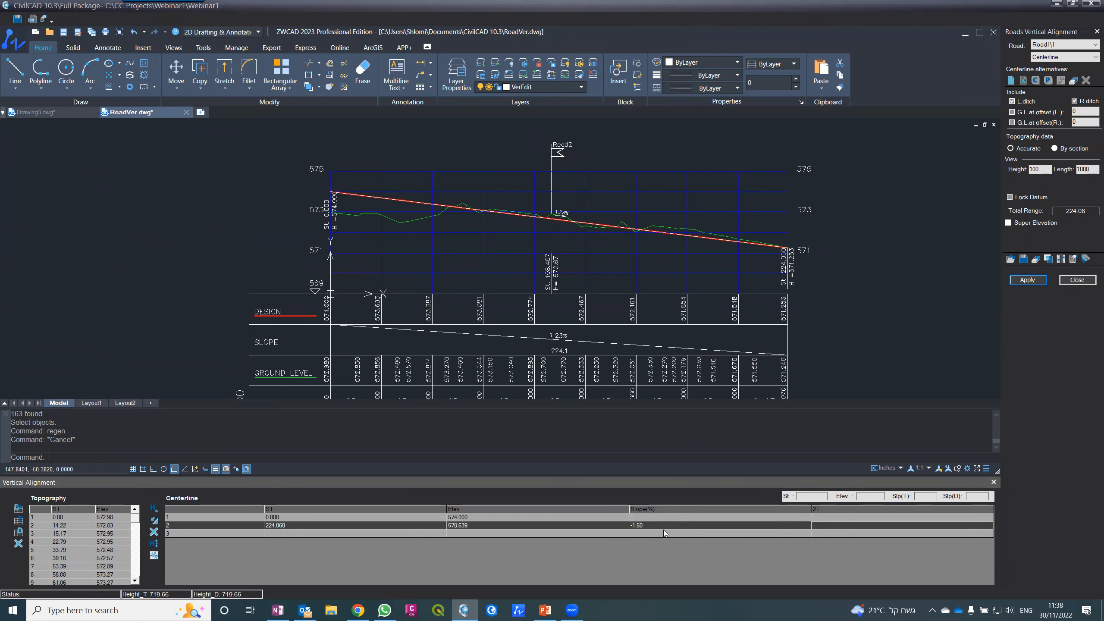
left_click(1027, 279)
left_click(527, 325)
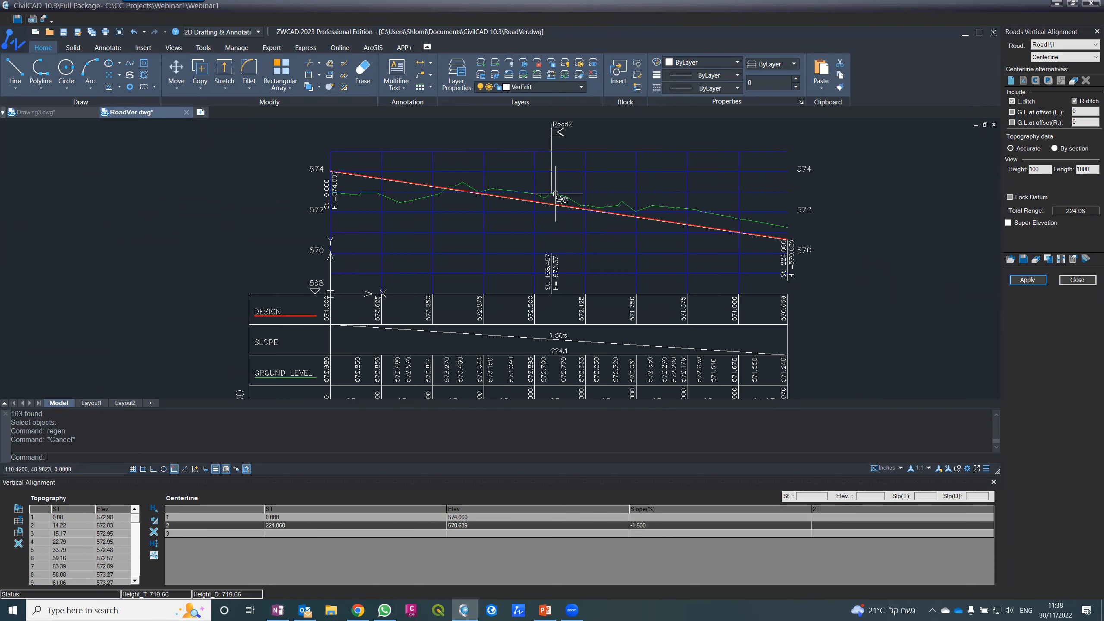
- Stretch the design line's start point at station 0 vertically up to elevation about 574.32 and apply it to the vertical alignment only
scroll(557, 194, "up", 3)
scroll(561, 196, "down", 5)
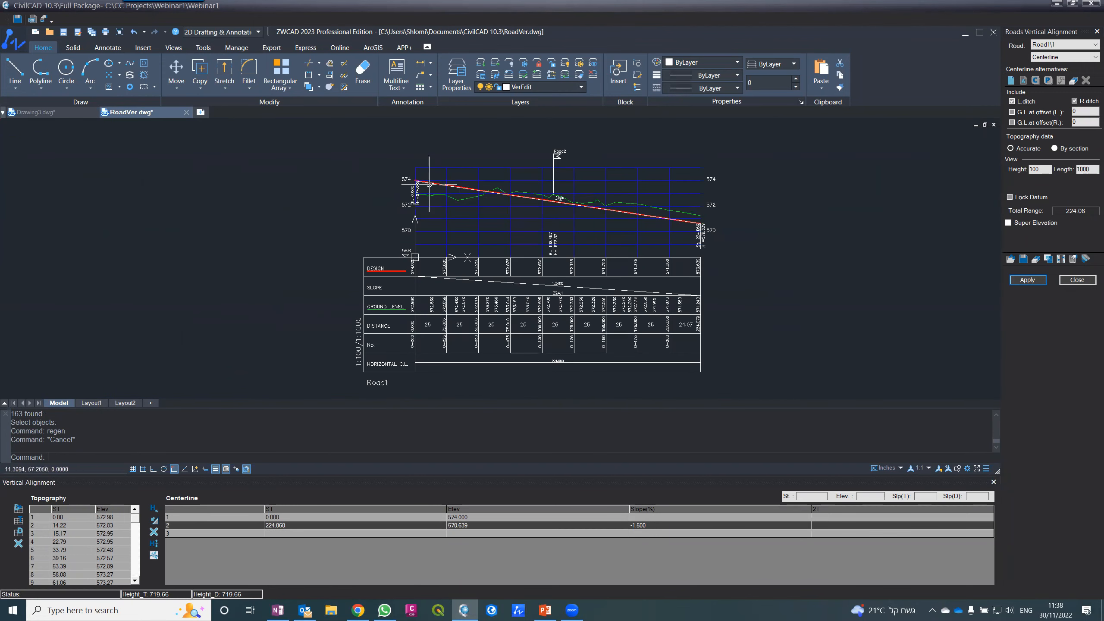
scroll(409, 179, "up", 8)
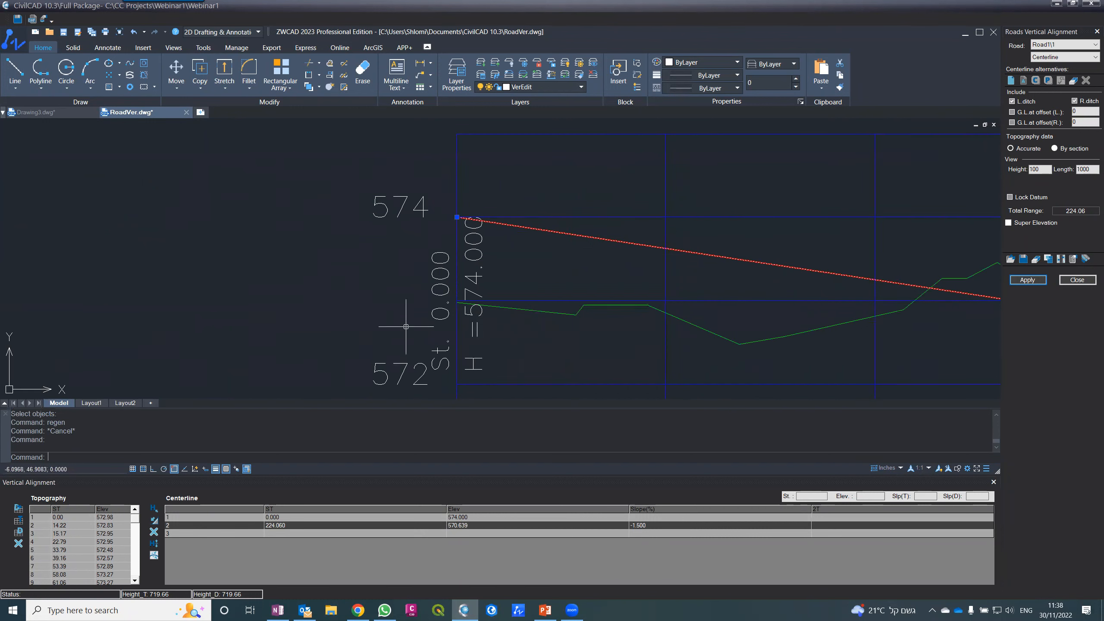
left_click(457, 217)
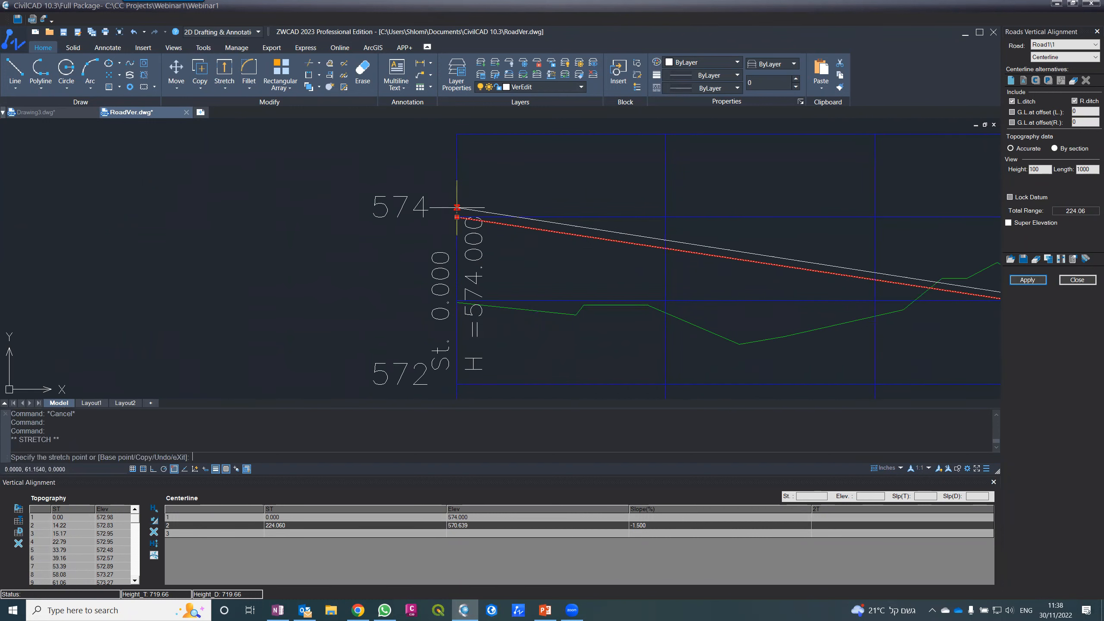
left_click(457, 191)
left_click(1027, 279)
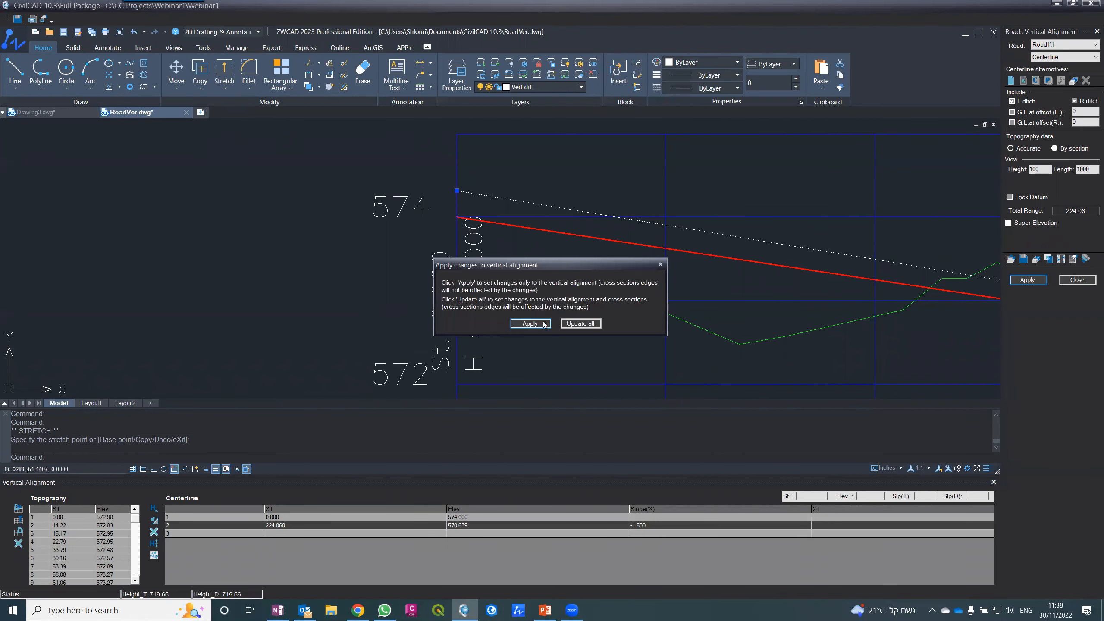
left_click(529, 323)
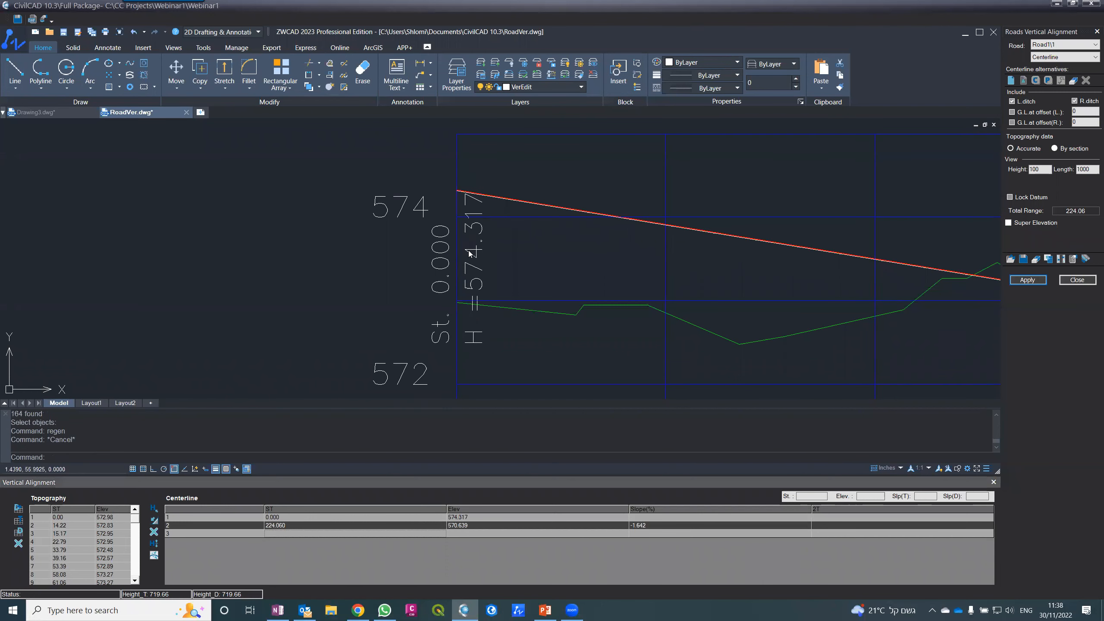
- Check Road1's design line at the Road2 junction, and switch the vertical alignment to Road2's centerline at its Road1 junction marker
scroll(301, 206, "down", 5)
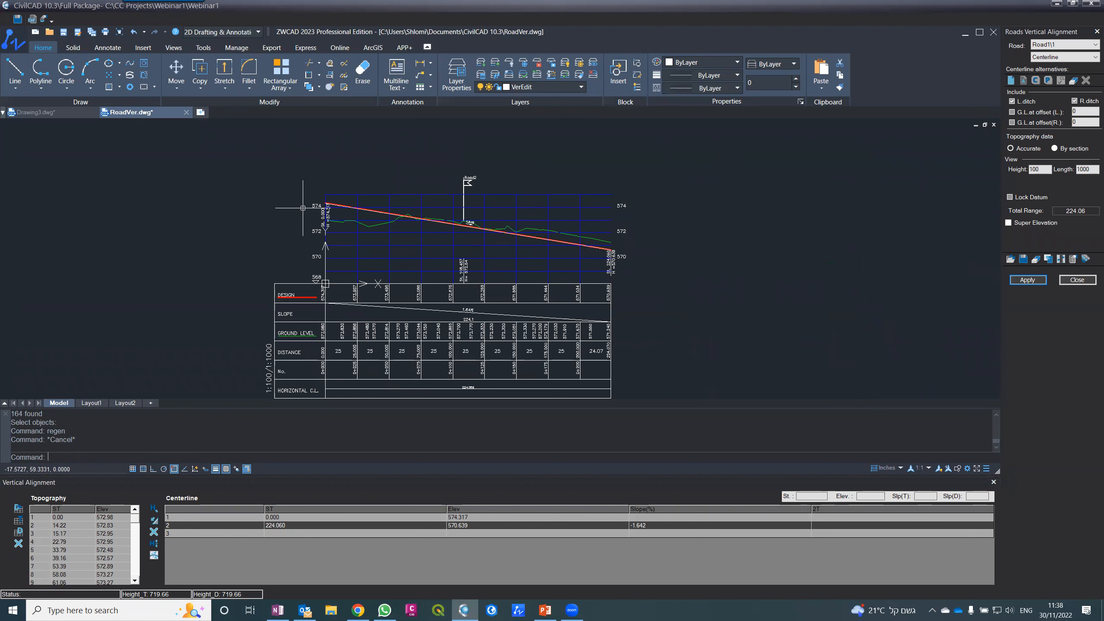
scroll(303, 207, "up", 2)
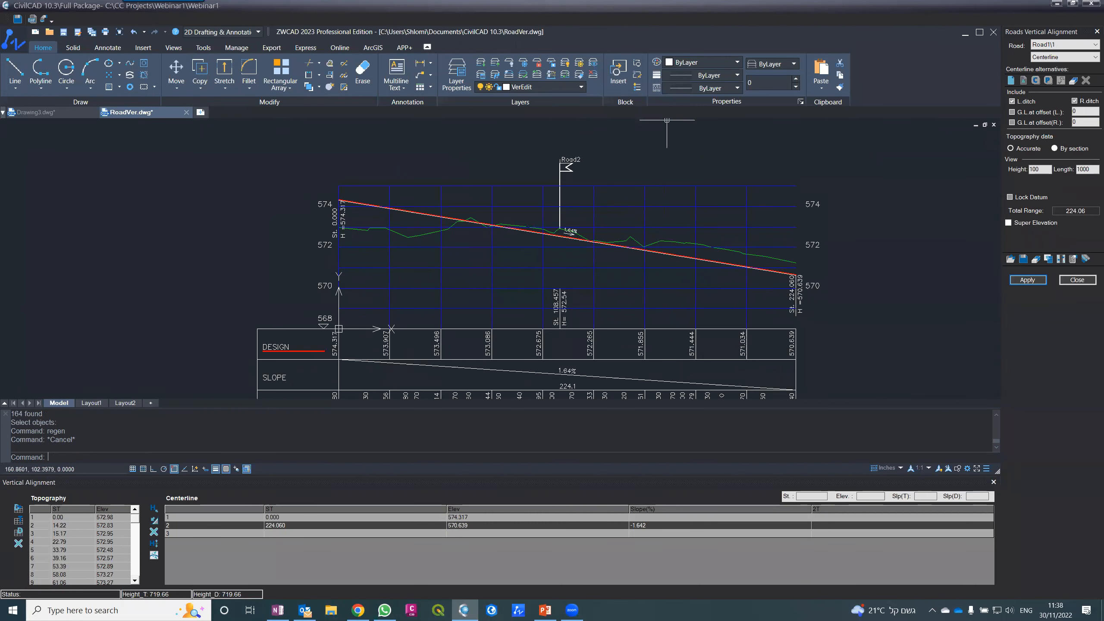
scroll(620, 185, "up", 2)
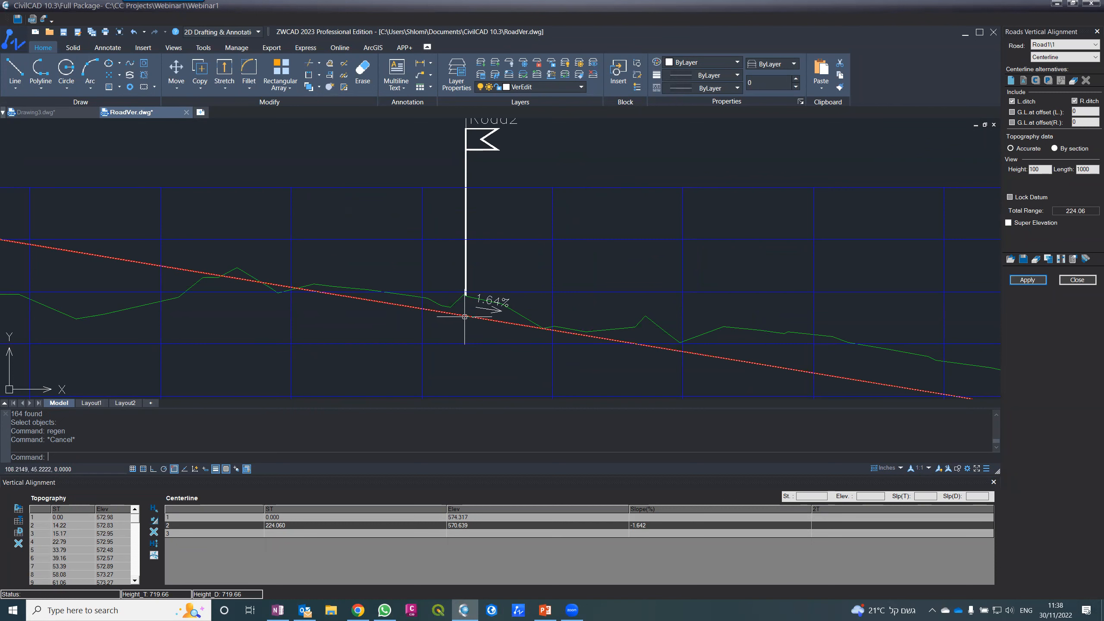
left_click(1041, 47)
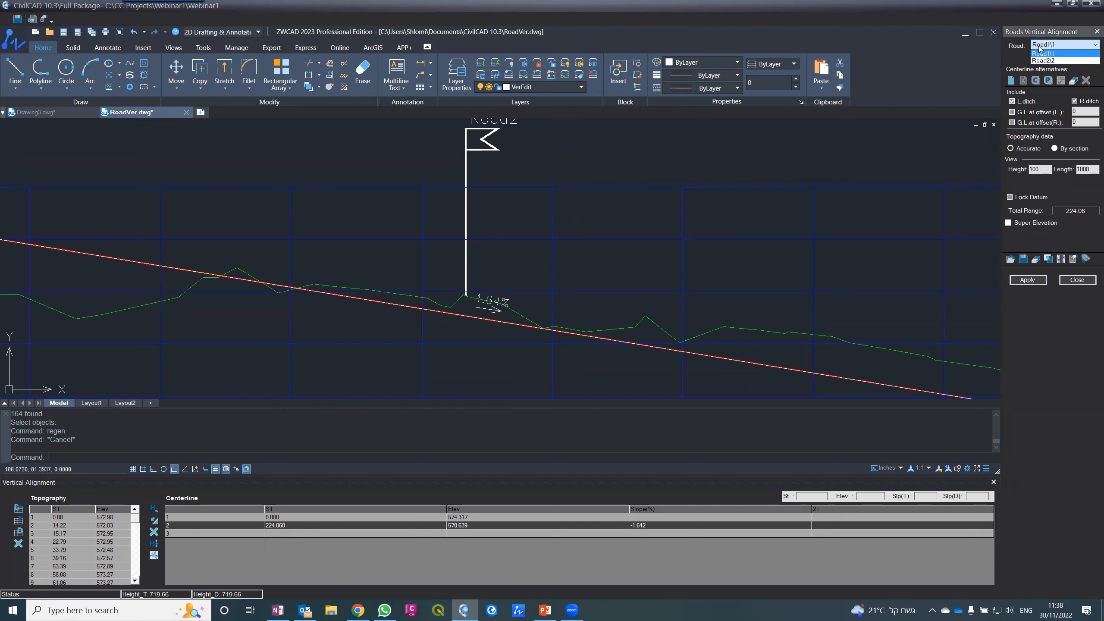
left_click(1042, 60)
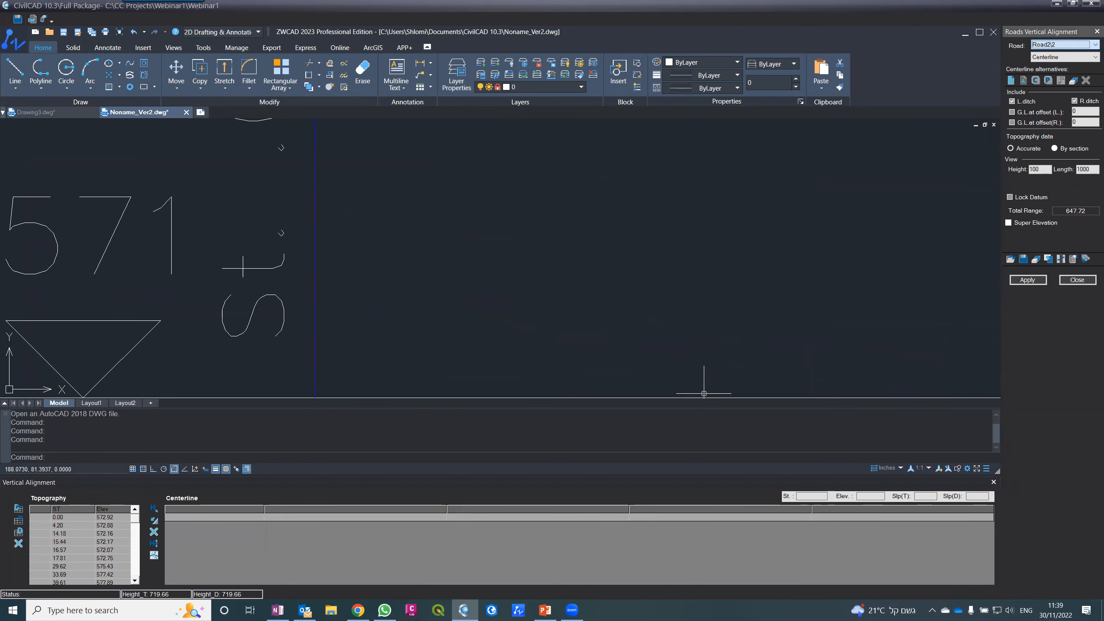
left_click(594, 317)
left_click(512, 316)
scroll(512, 315, "down", 5)
scroll(494, 283, "up", 8)
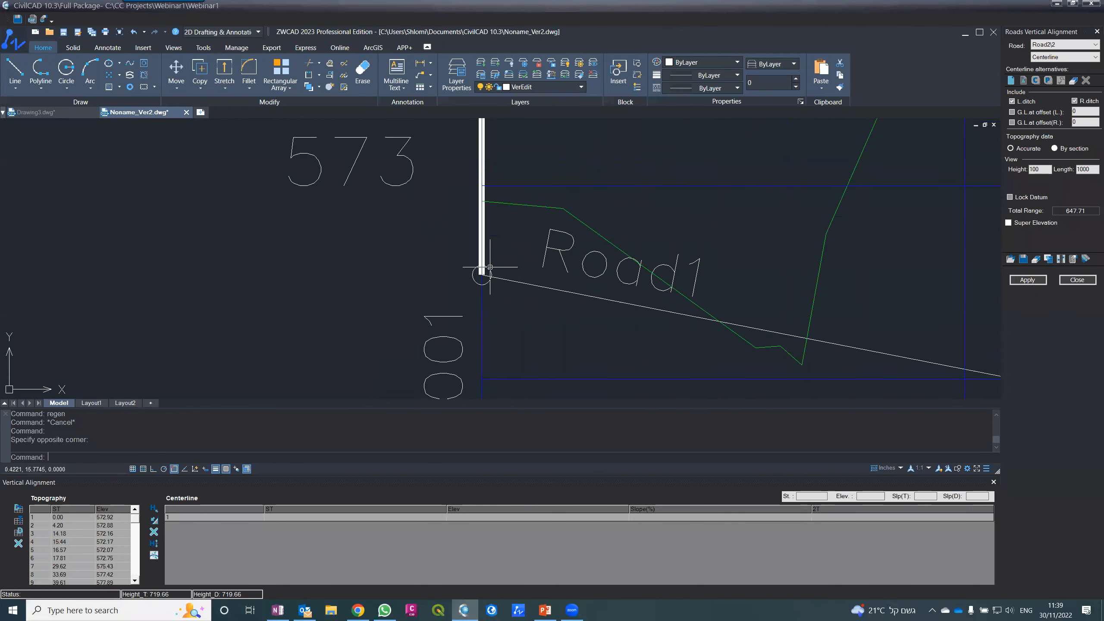
- Examine the Road1 junction marker and slope line at the start of the Road2 profile, and compare them with the plan in Drawing3
scroll(491, 266, "up", 4)
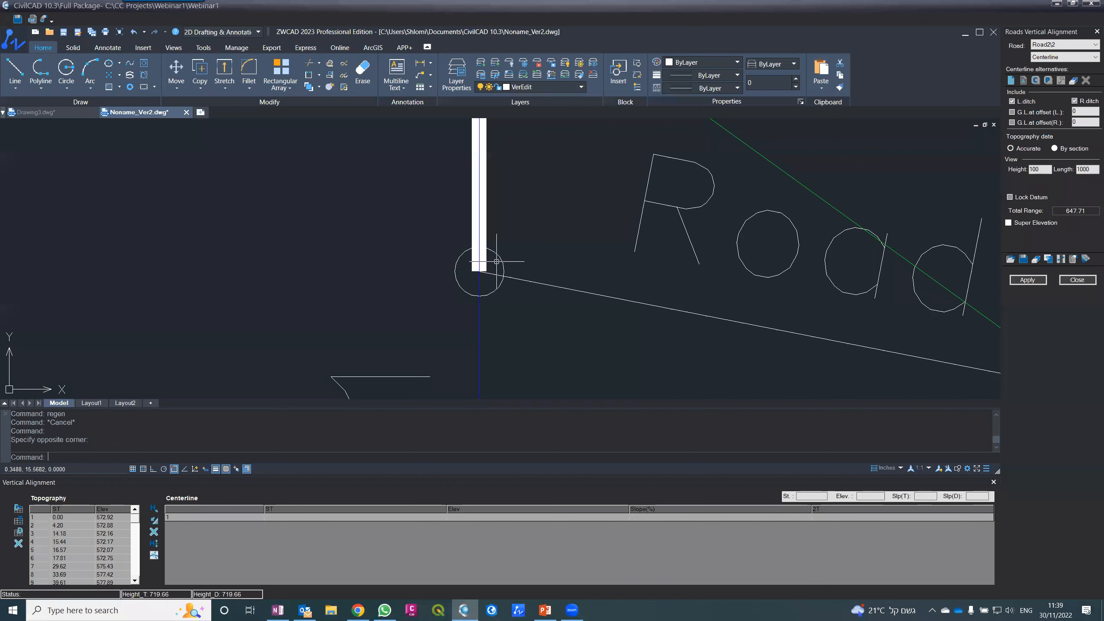
scroll(473, 267, "down", 3)
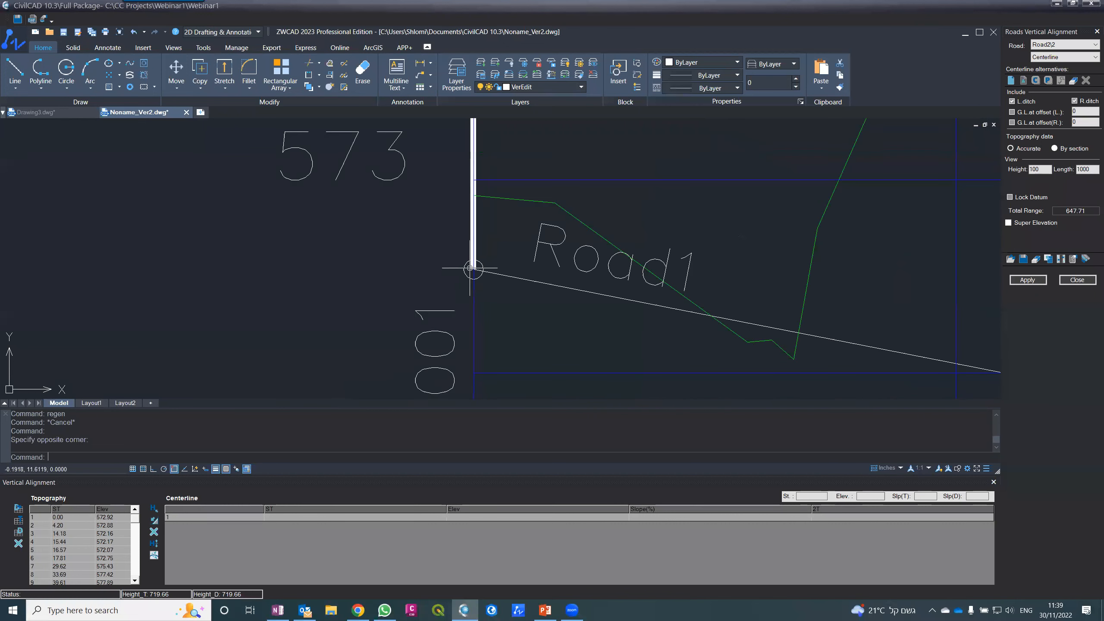
scroll(473, 268, "down", 5)
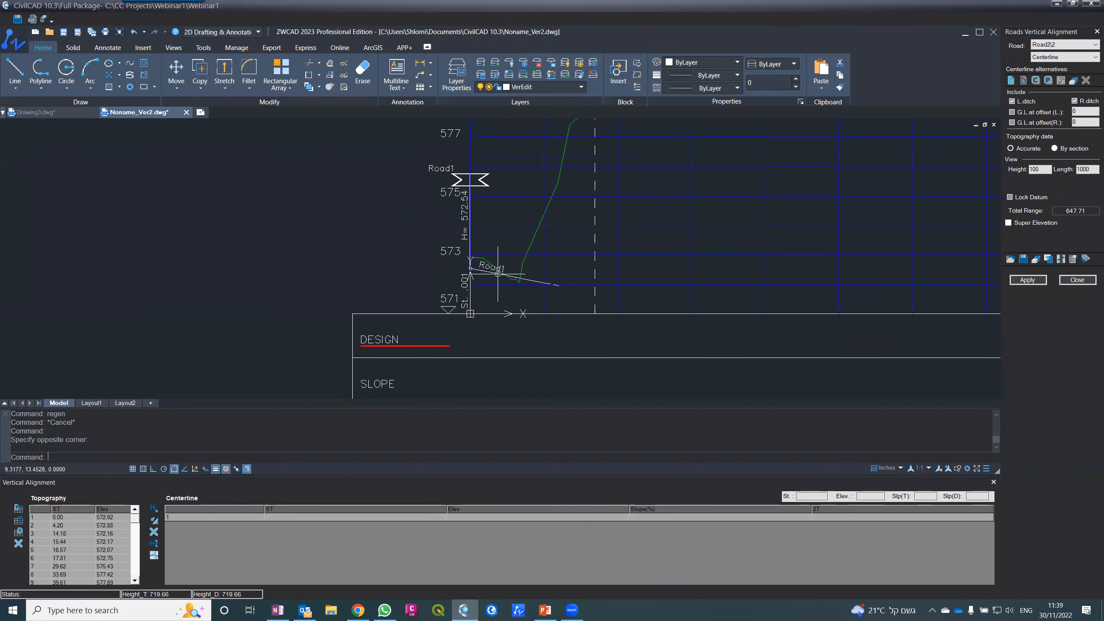
scroll(485, 273, "down", 3)
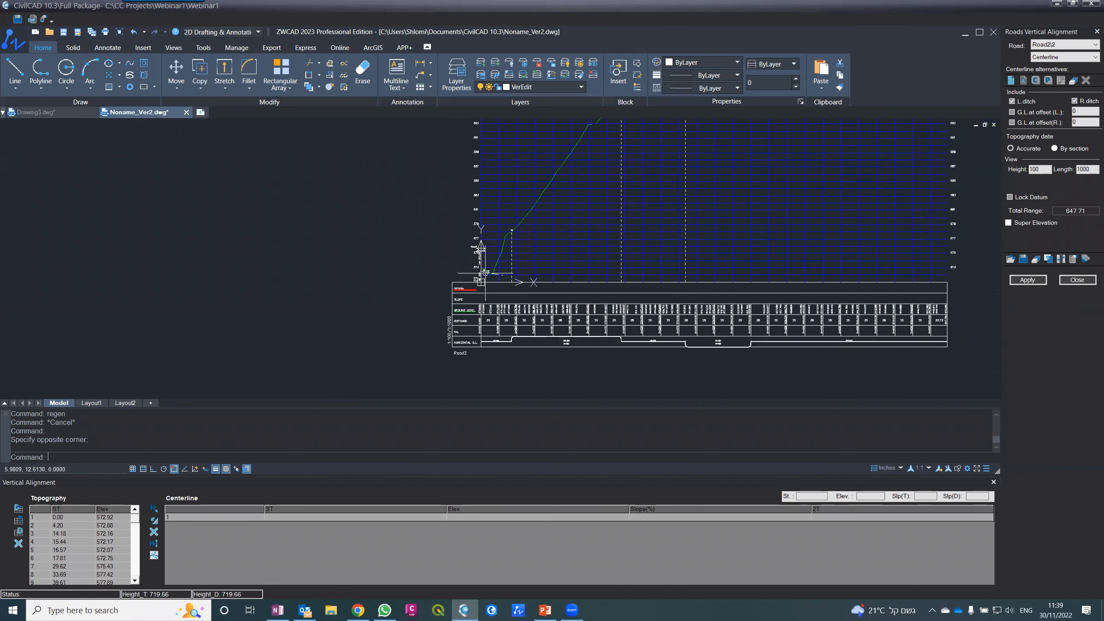
scroll(485, 273, "up", 5)
scroll(486, 278, "down", 4)
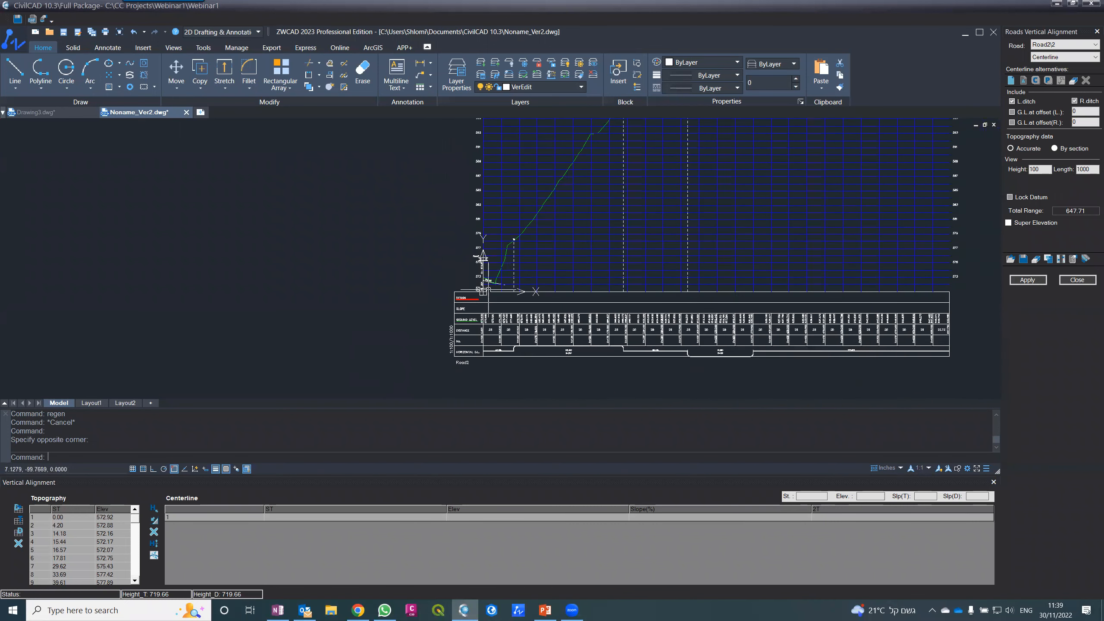
scroll(489, 290, "up", 4)
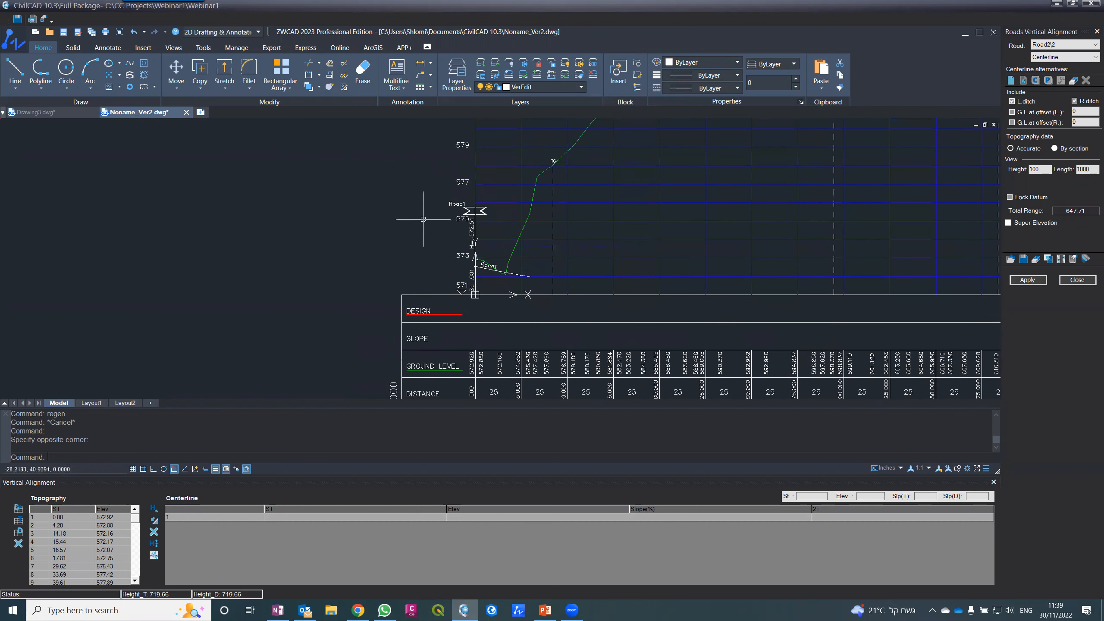
scroll(432, 225, "up", 2)
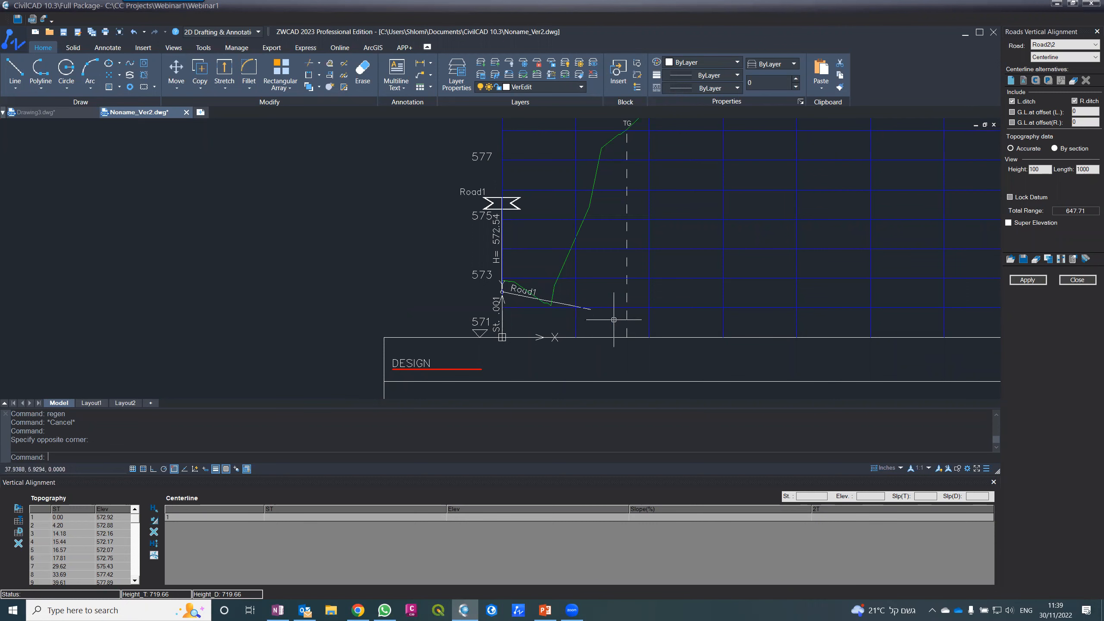
left_click(48, 112)
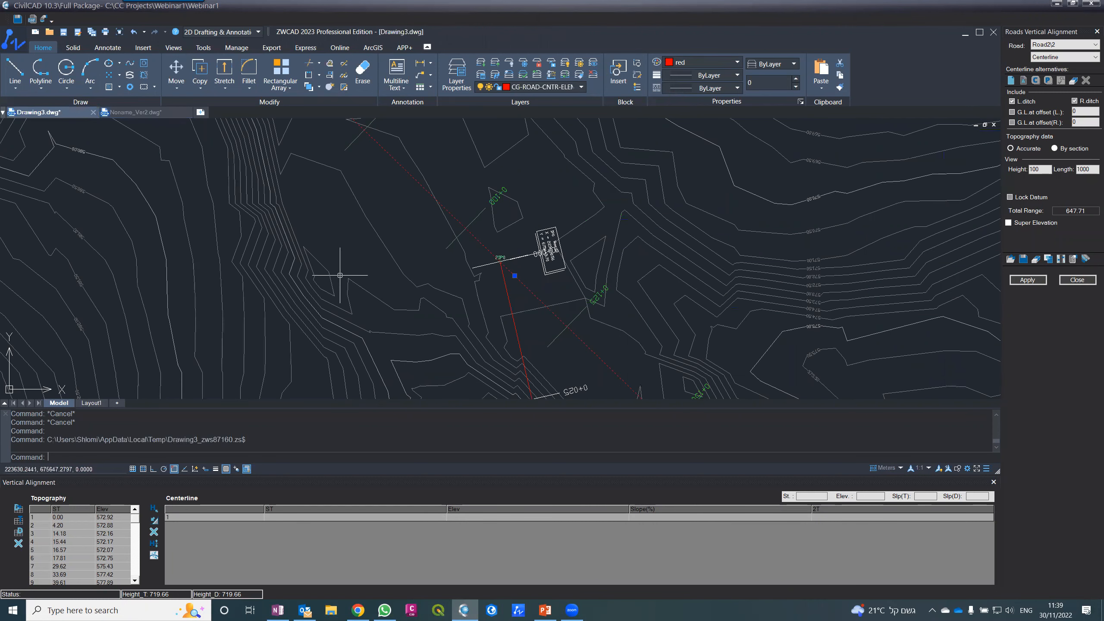
scroll(491, 261, "down", 2)
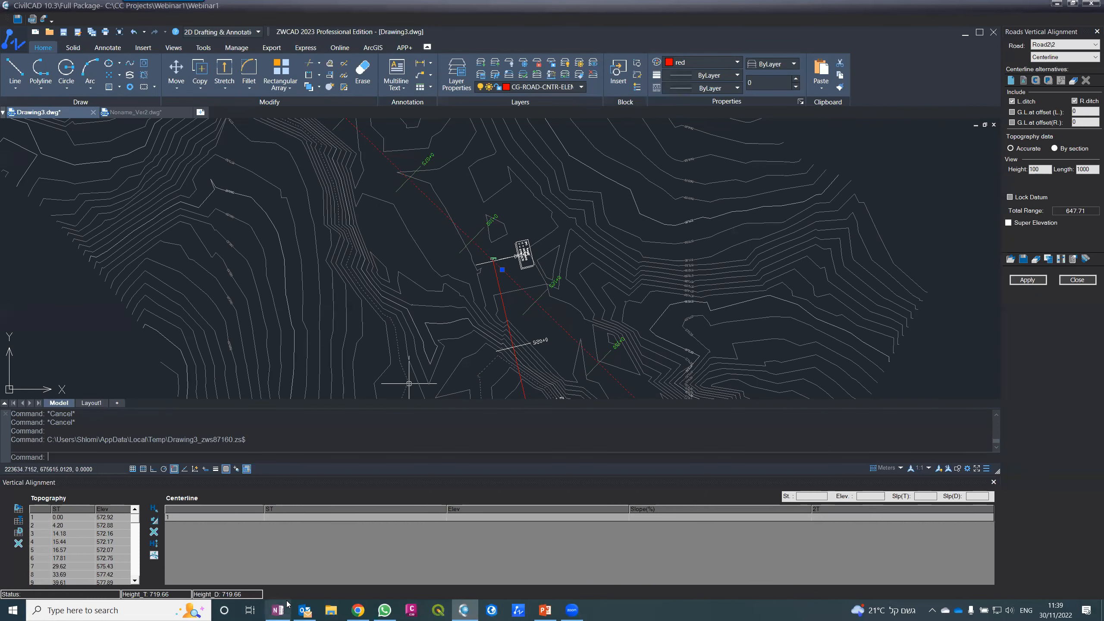
left_click(148, 112)
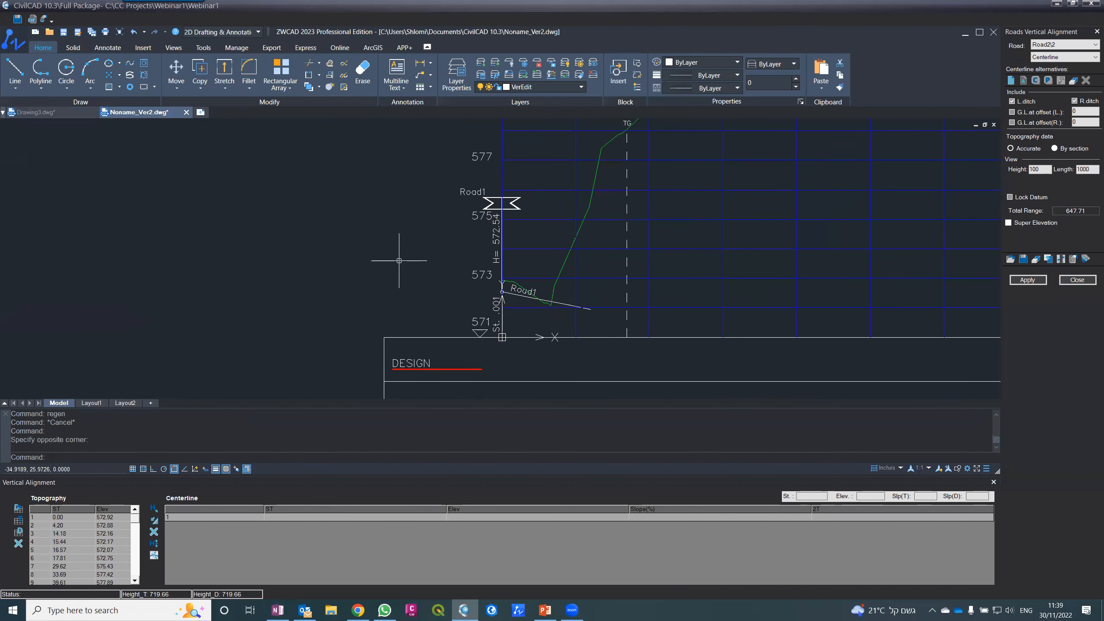
- Draw a polyline from the Road1 junction point at the profile start, extending along Road1's slope line to about station 54
key("Escape")
key("Escape")
key("Escape")
scroll(398, 261, "down", 3)
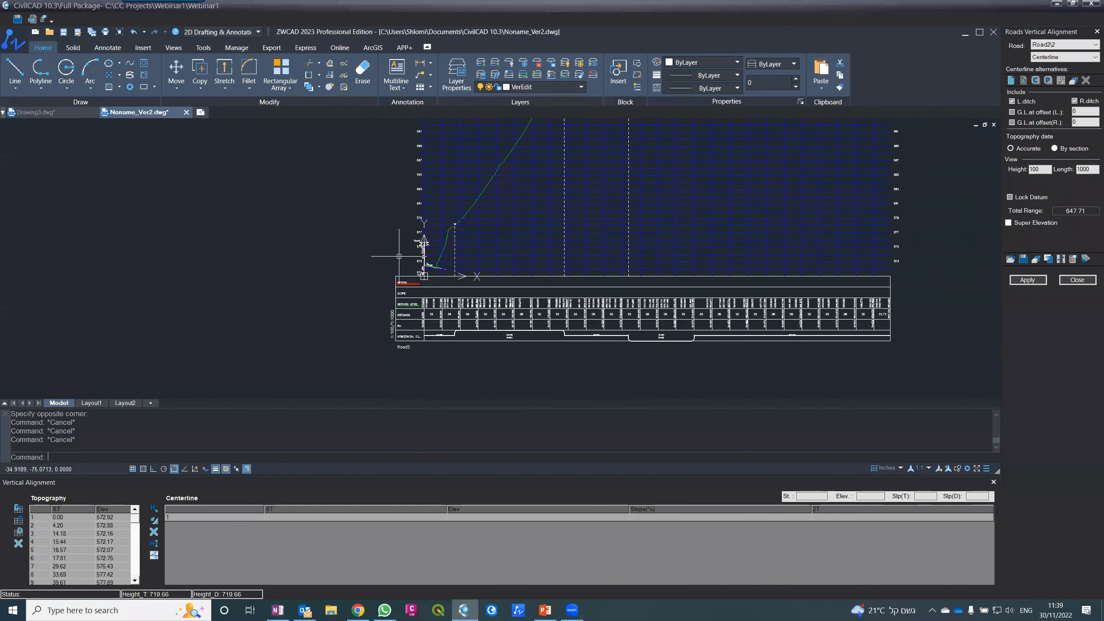
scroll(406, 242, "up", 5)
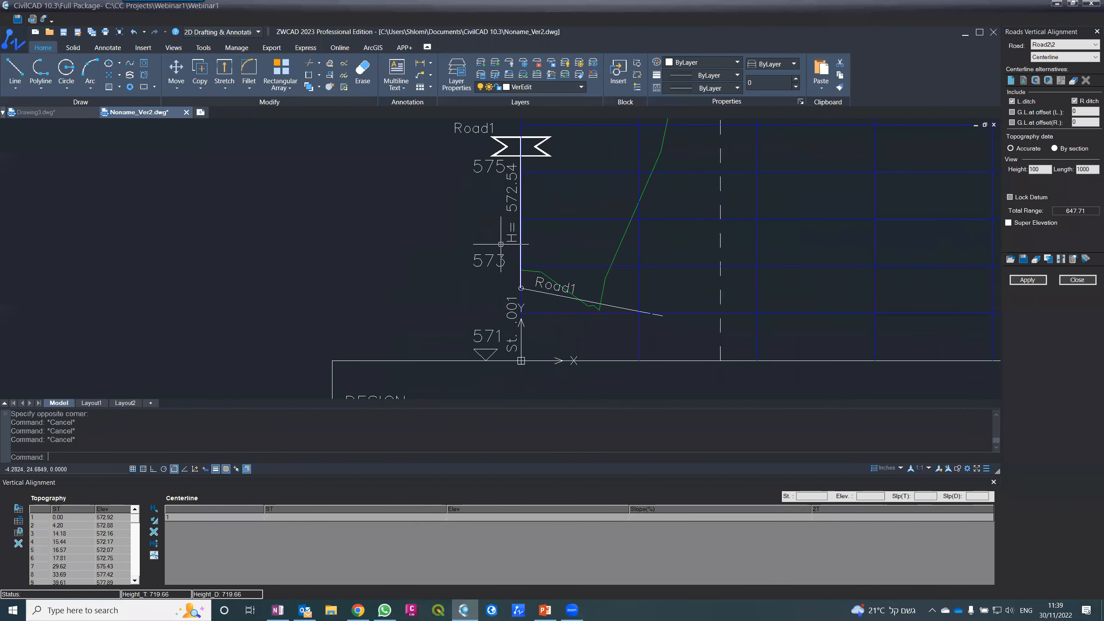
type("PL")
key("Return")
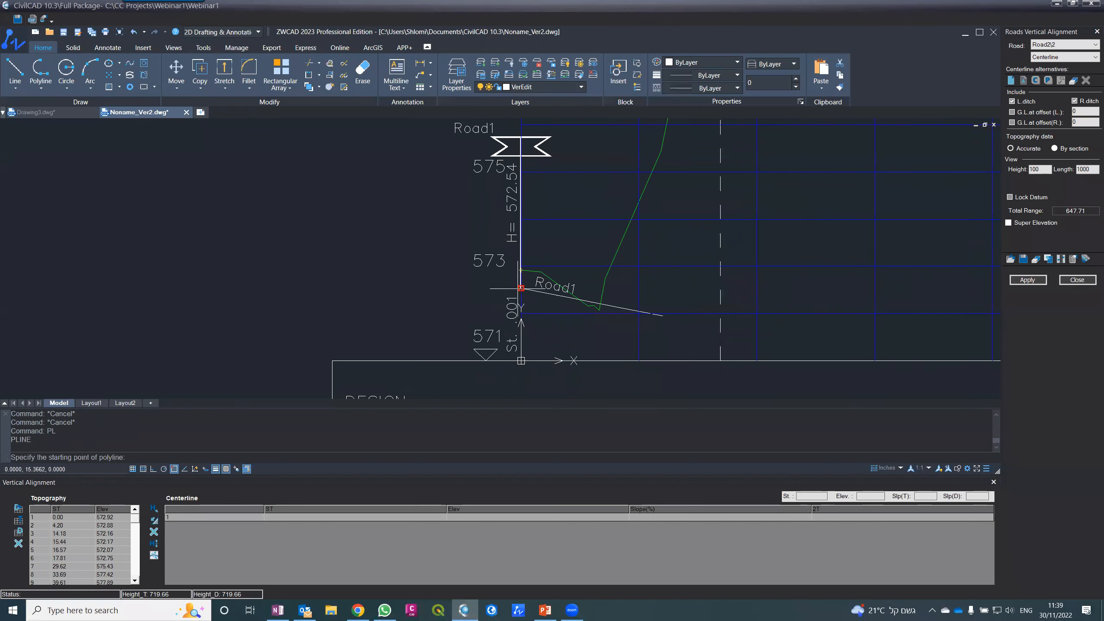
scroll(521, 288, "up", 5)
left_click(537, 291)
scroll(333, 216, "down", 2)
scroll(334, 216, "down", 6)
scroll(435, 240, "up", 4)
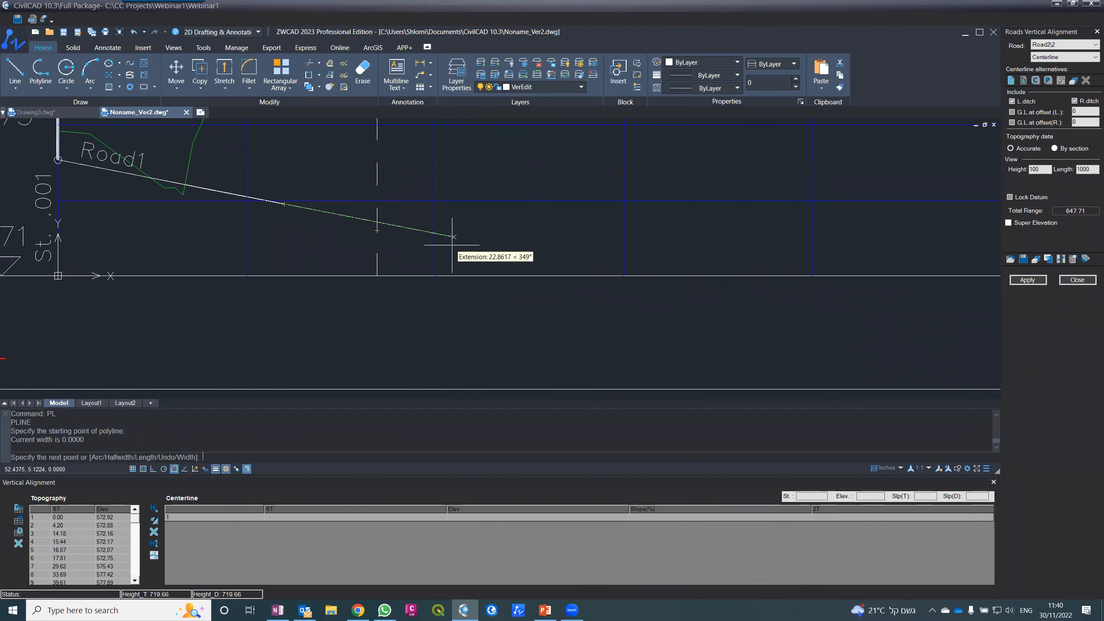
left_click(466, 240)
key("Return")
- Examine how the ground line rises along the full Road2 profile and check the view height and length scales
scroll(395, 285, "down", 5)
scroll(396, 287, "down", 4)
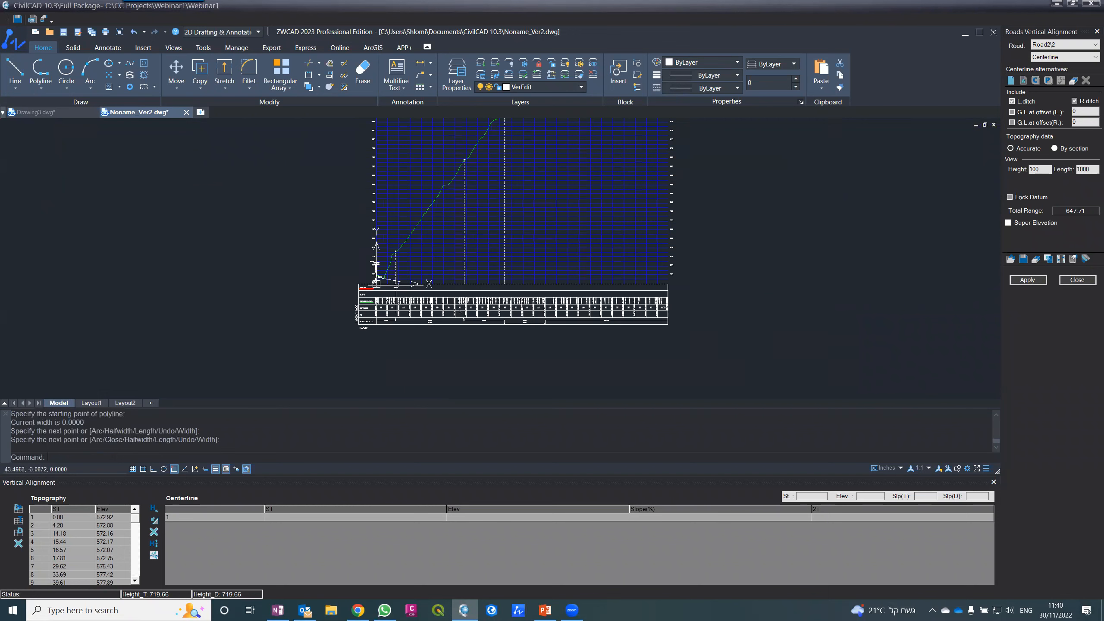
scroll(395, 285, "up", 2)
scroll(396, 286, "down", 4)
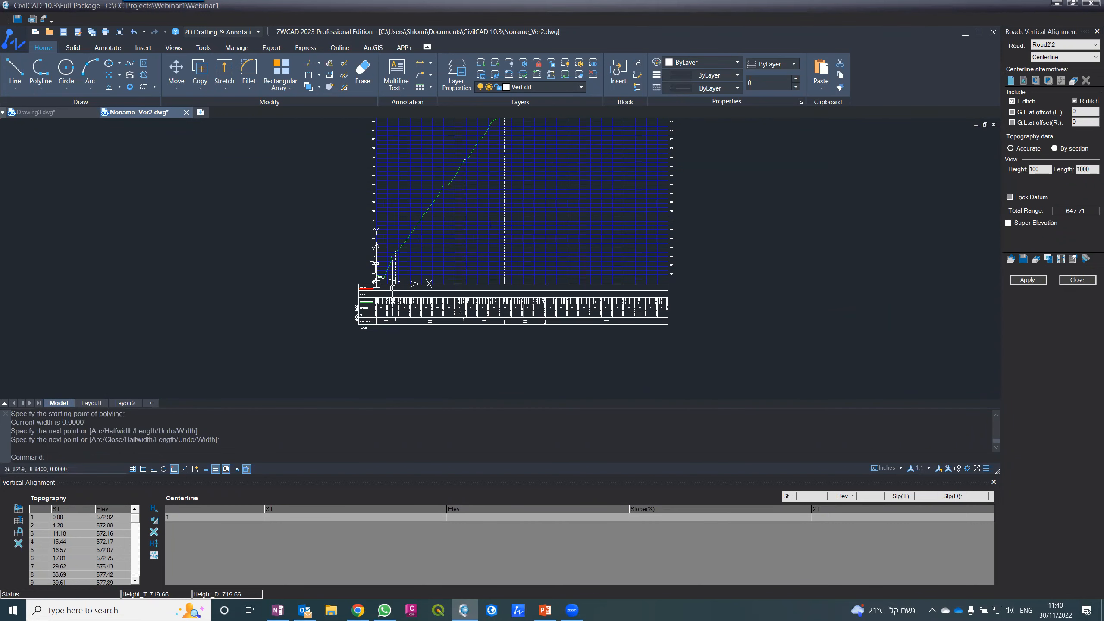
scroll(396, 286, "up", 2)
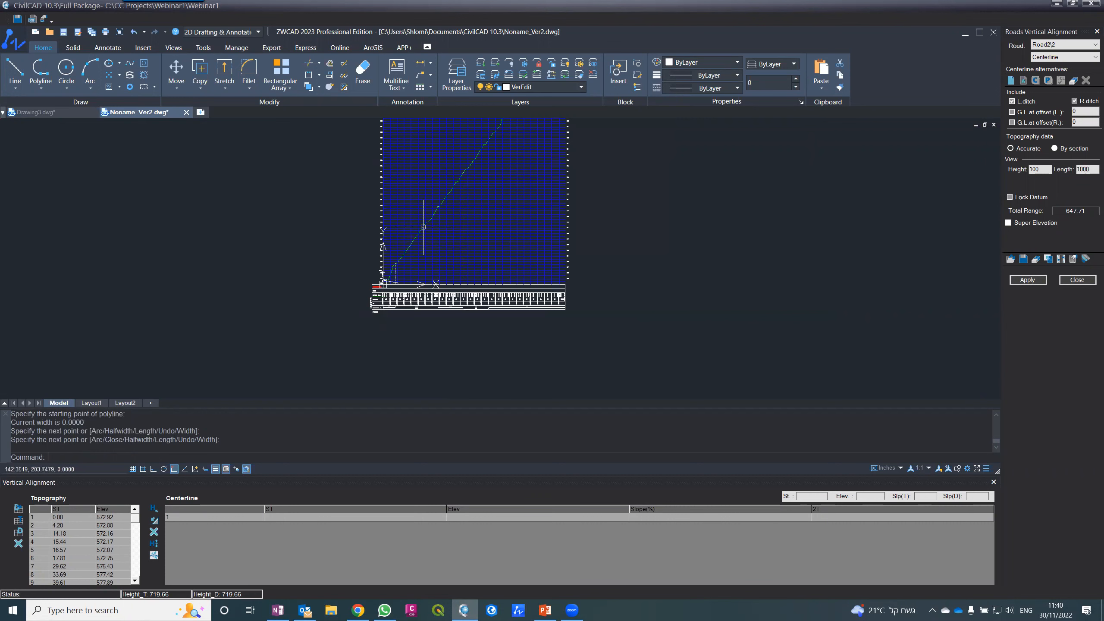
scroll(411, 309, "down", 4)
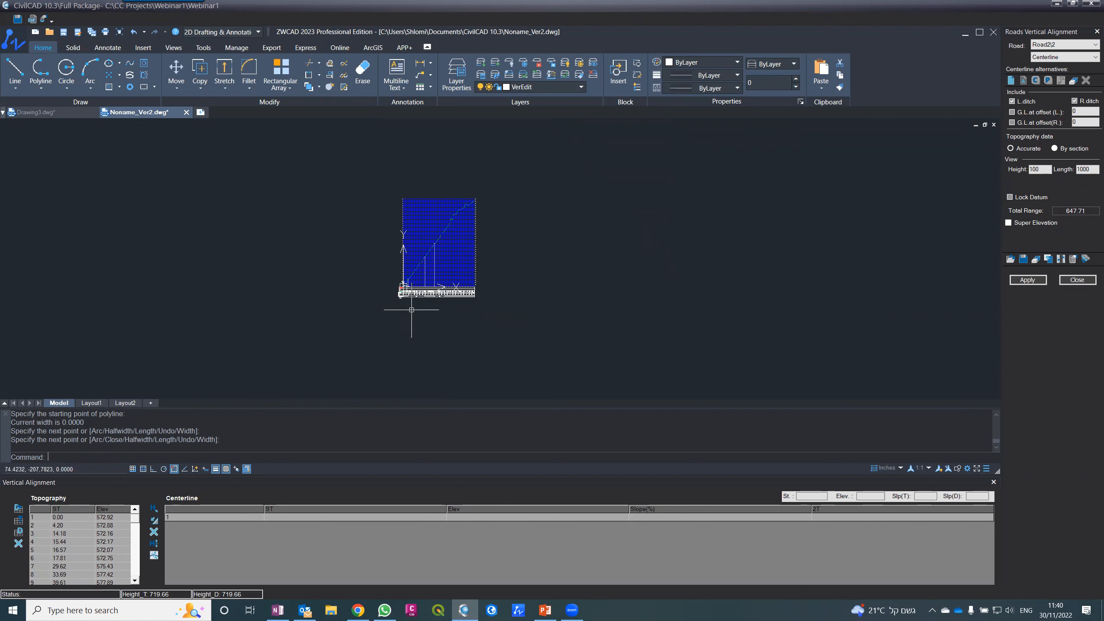
scroll(435, 228, "up", 2)
scroll(435, 234, "up", 4)
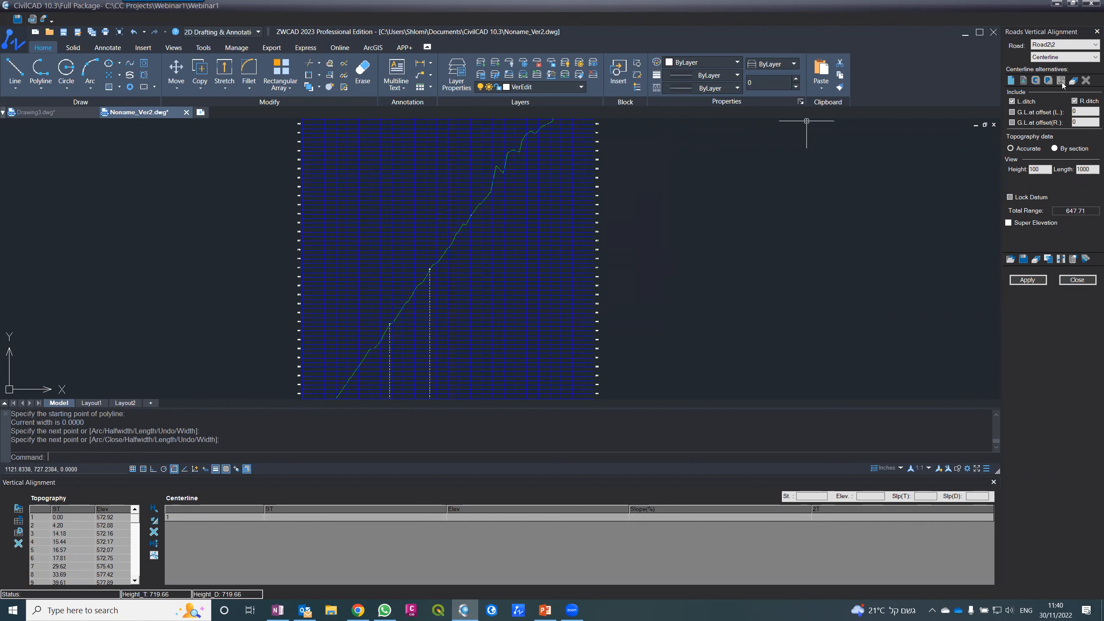
left_click(1042, 170)
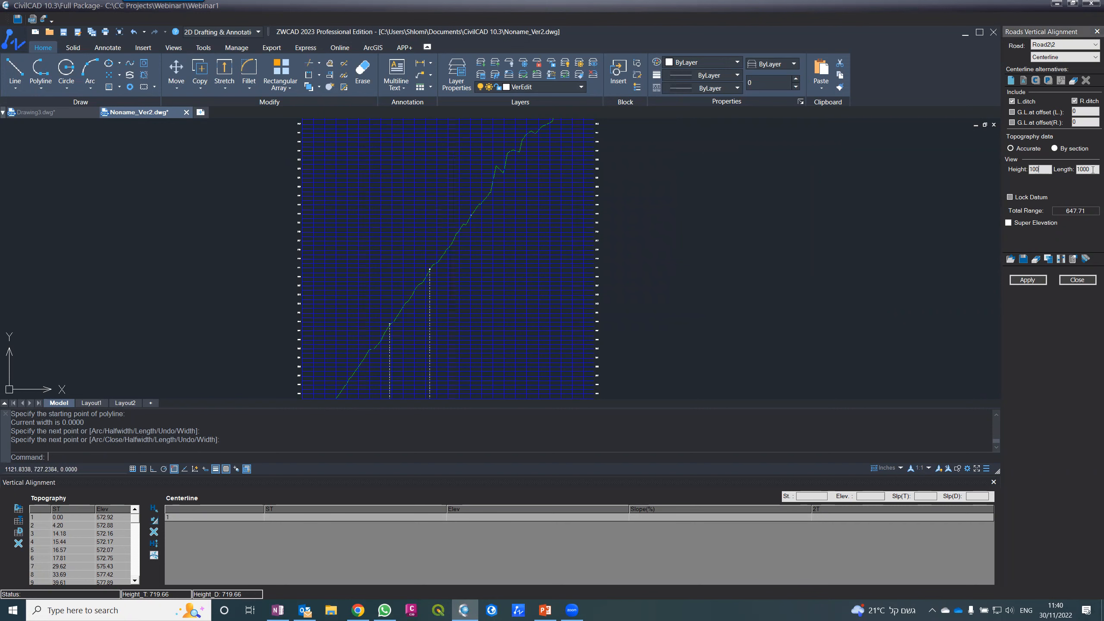
scroll(361, 235, "down", 4)
scroll(366, 256, "up", 3)
scroll(367, 257, "up", 2)
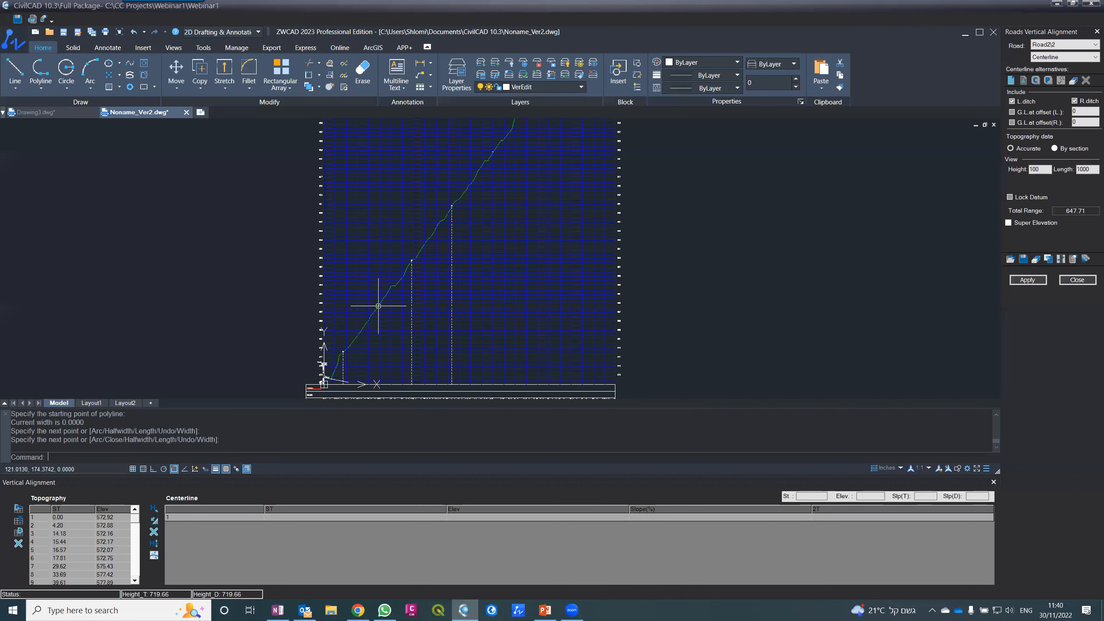
scroll(378, 306, "down", 2)
scroll(357, 358, "up", 4)
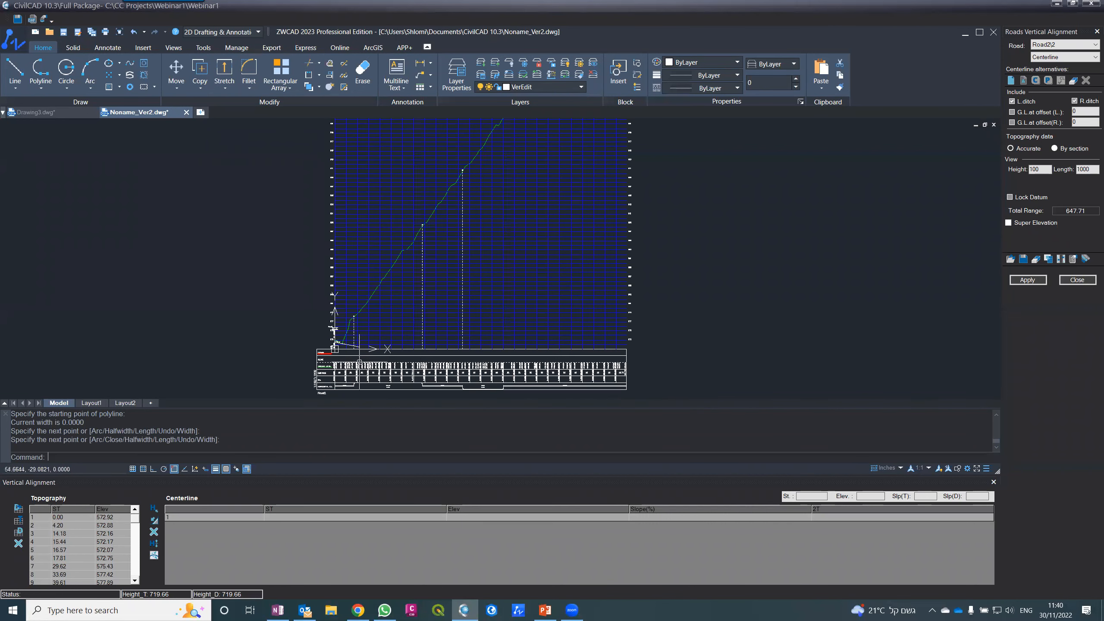
- With object snap off, draw a polyline segment from the slope line at about station 38 up to about station 600, elevation 651
type("PL")
key("Return")
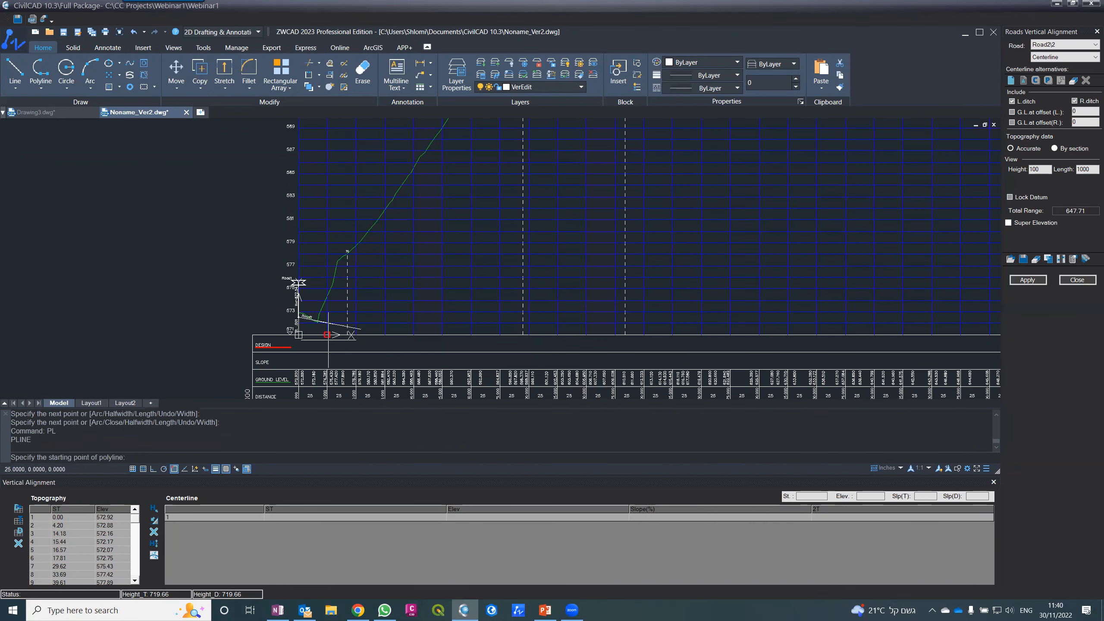
left_click(174, 468)
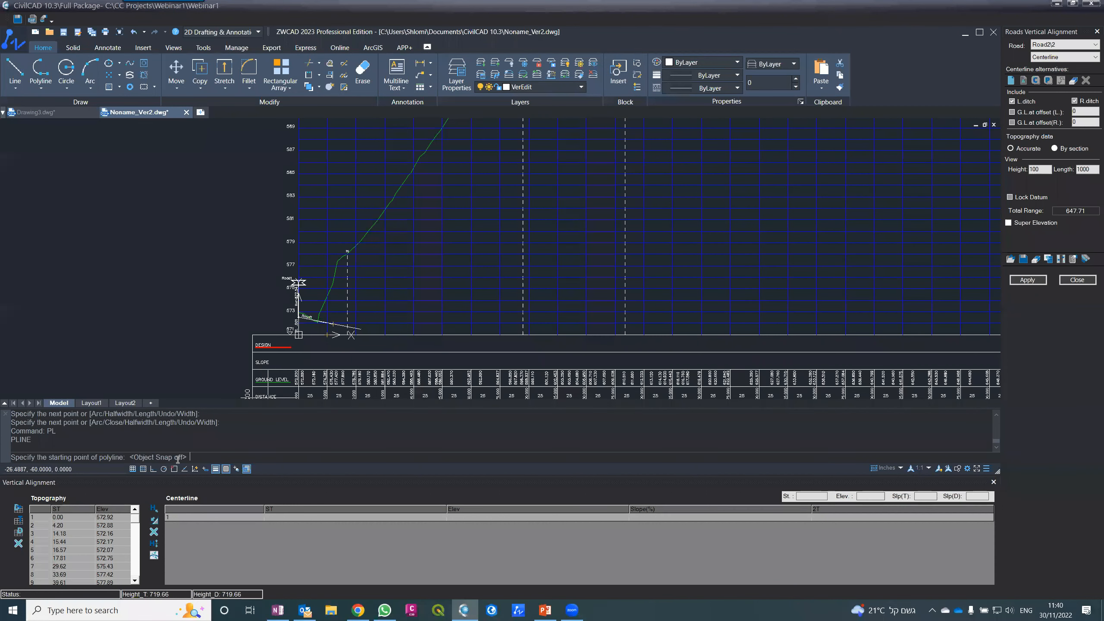
left_click(342, 330)
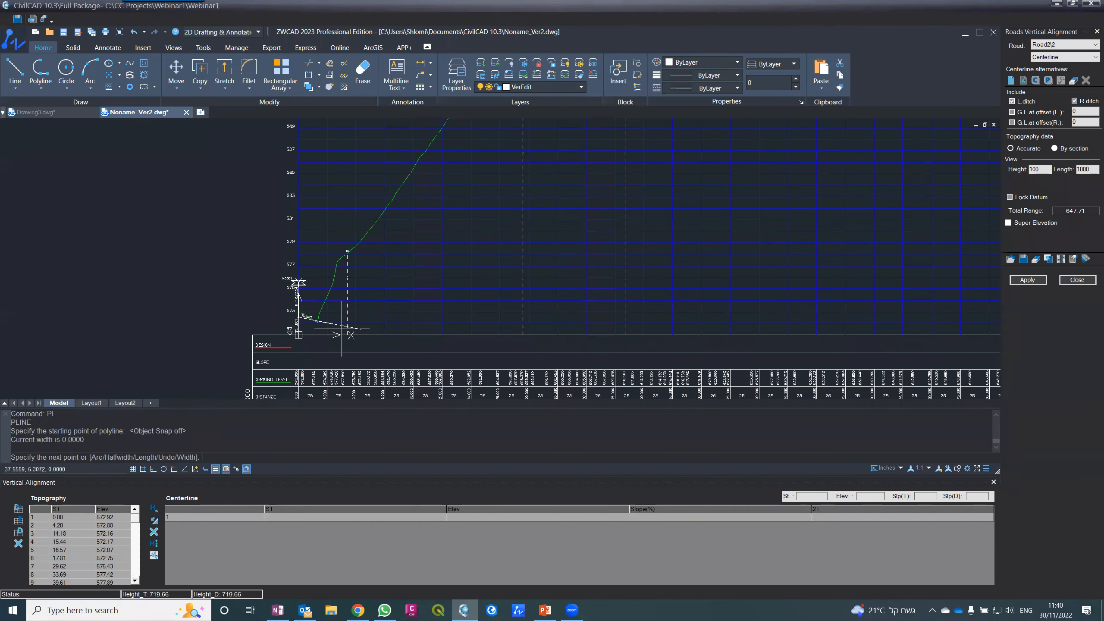
scroll(411, 261, "down", 10)
scroll(436, 190, "up", 6)
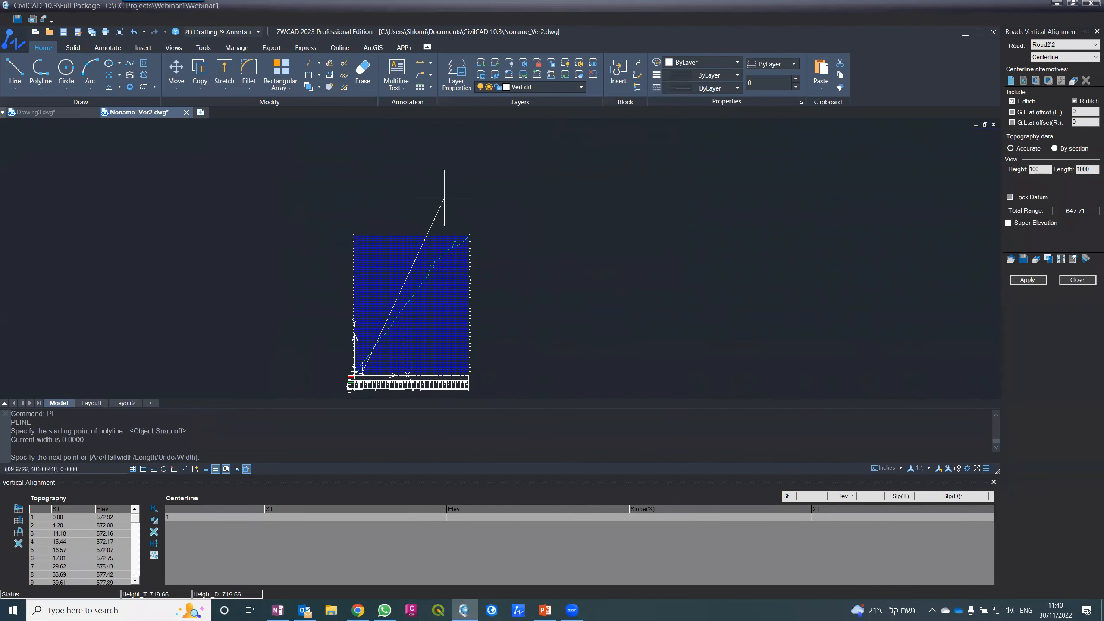
scroll(461, 268, "up", 5)
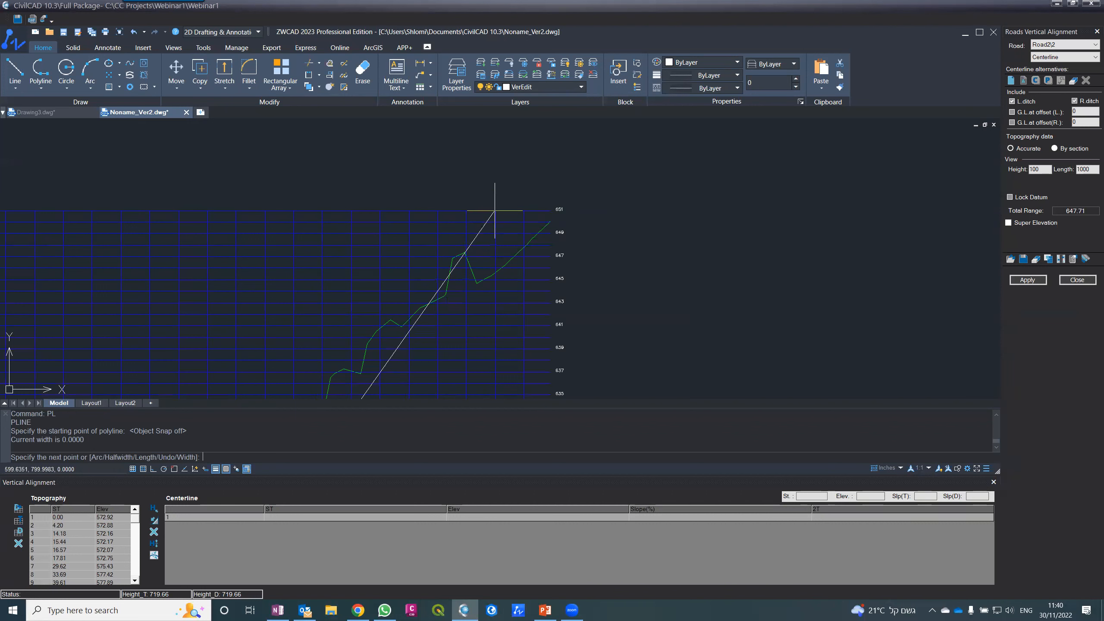
left_click(494, 209)
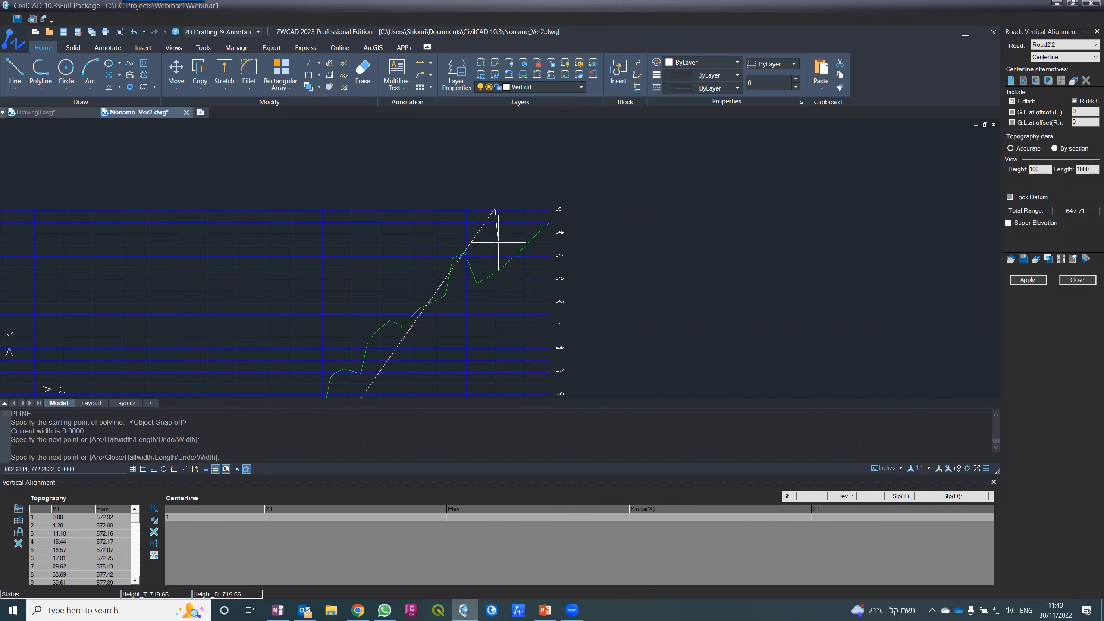
- Try to paste the clipboard value as the polyline's next point, and leave the Polyline command
left_click(207, 518)
left_click(221, 458)
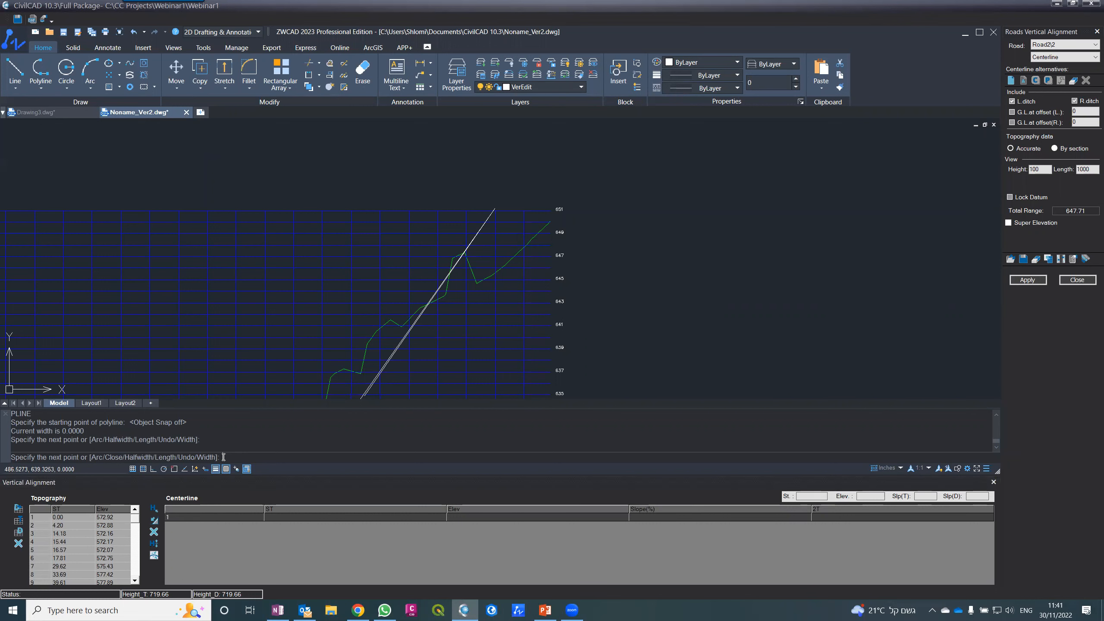
left_click(388, 212)
left_click(386, 210)
left_click(385, 210)
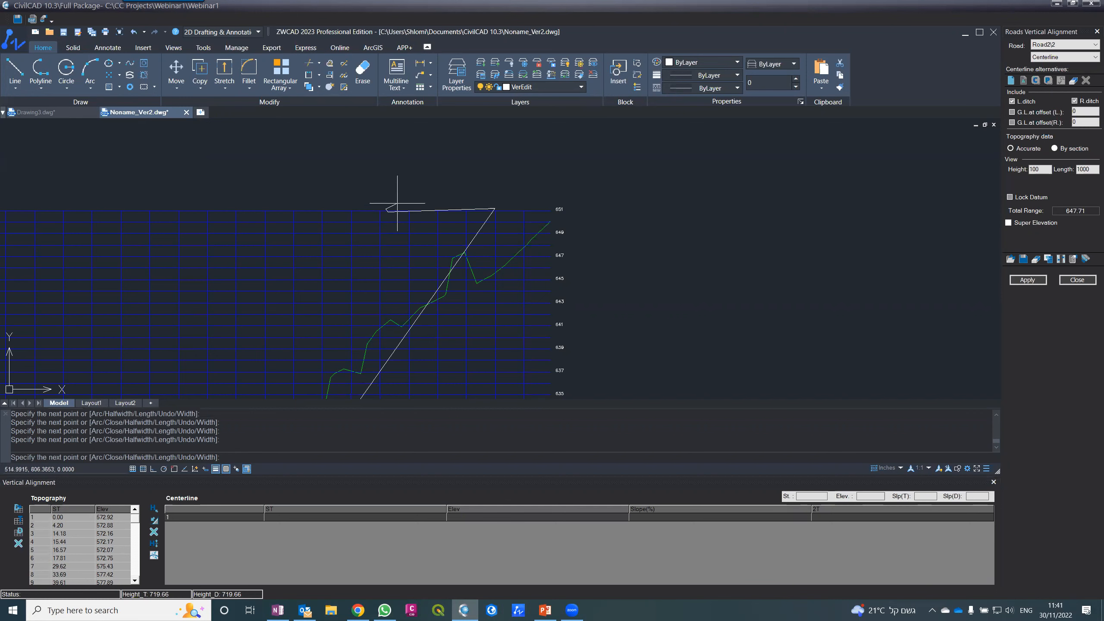
right_click(266, 455)
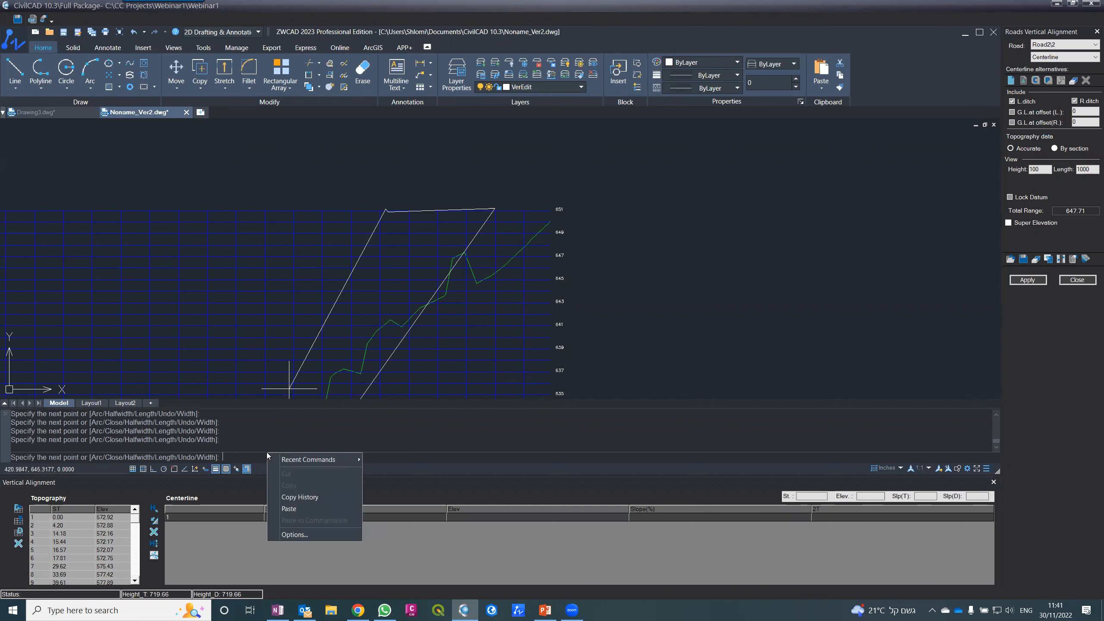
left_click(290, 508)
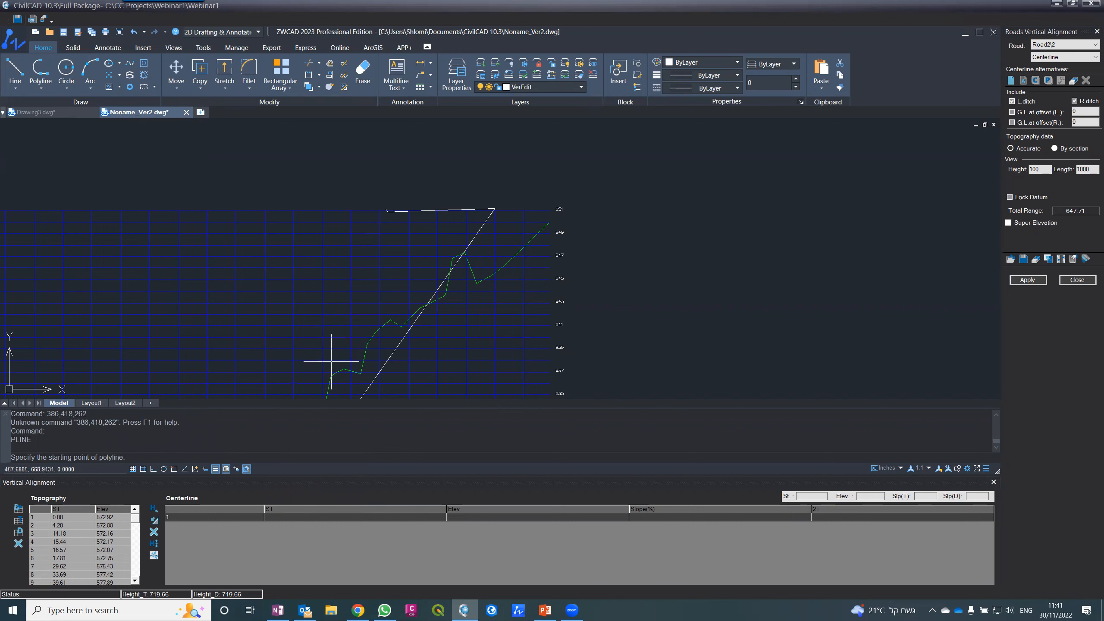
key("Escape")
key("Escape")
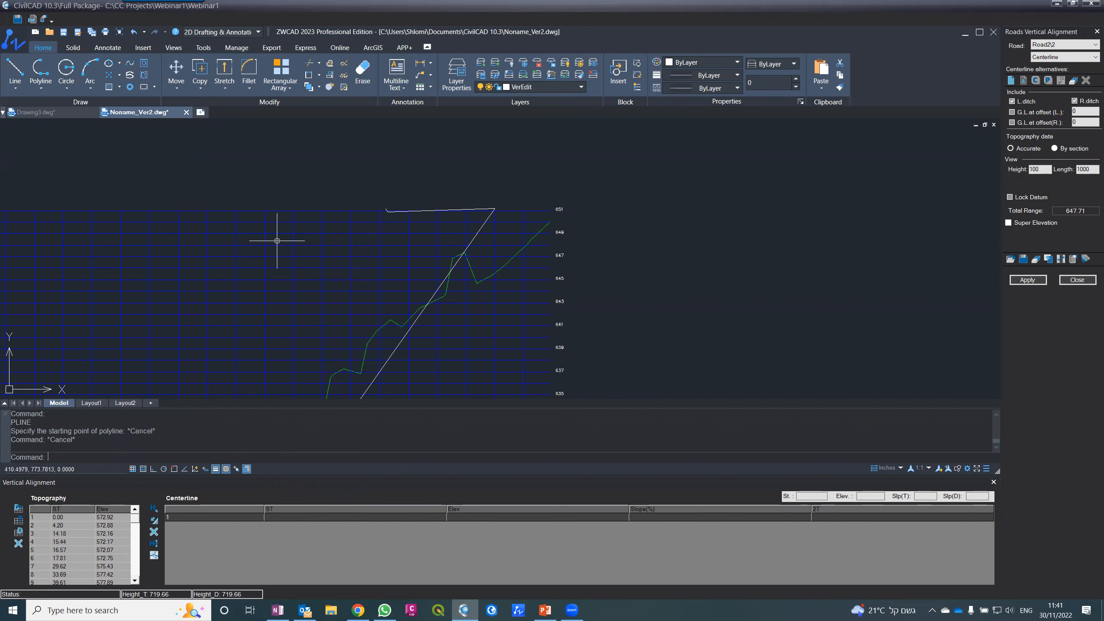
- Select the misdrawn polyline above the profile grid and undo the last Polyline command
left_click(432, 209)
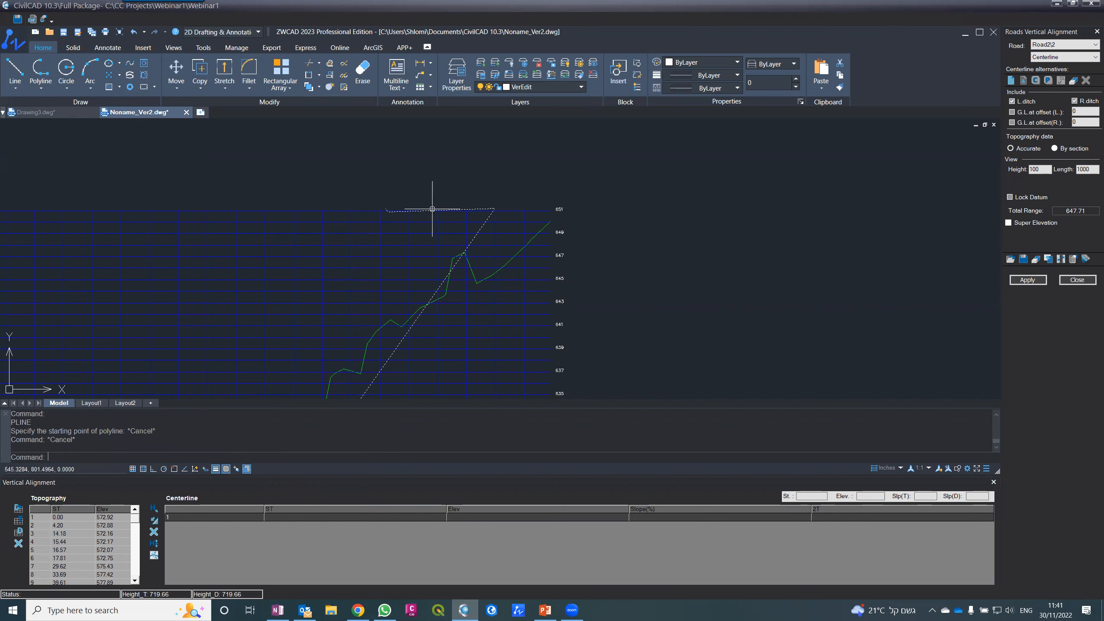
left_click(432, 208)
key("ctrl+z")
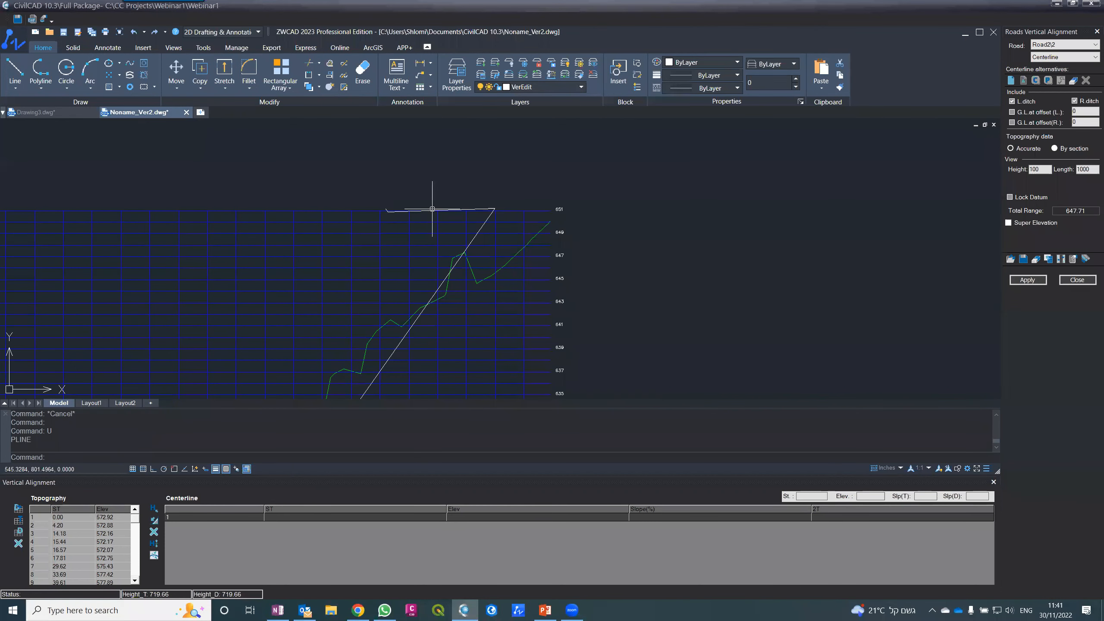
- Undo the last polyline and, with object snap off, draw a steep one from below the slope line near station 43 to about station 600
key("ctrl+z")
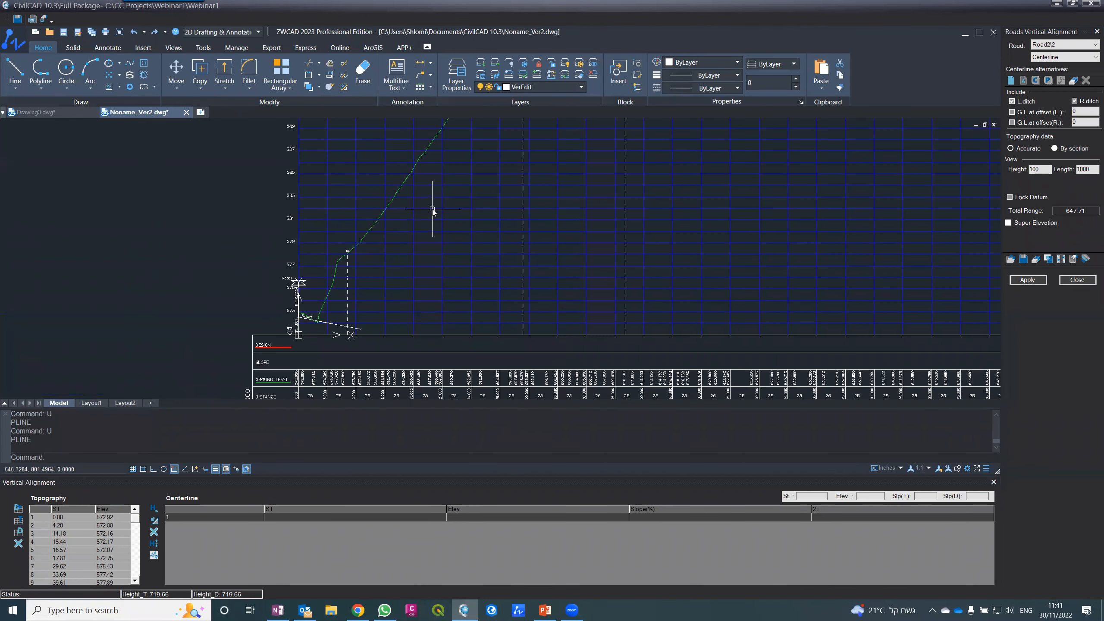
type("PL")
key("Return")
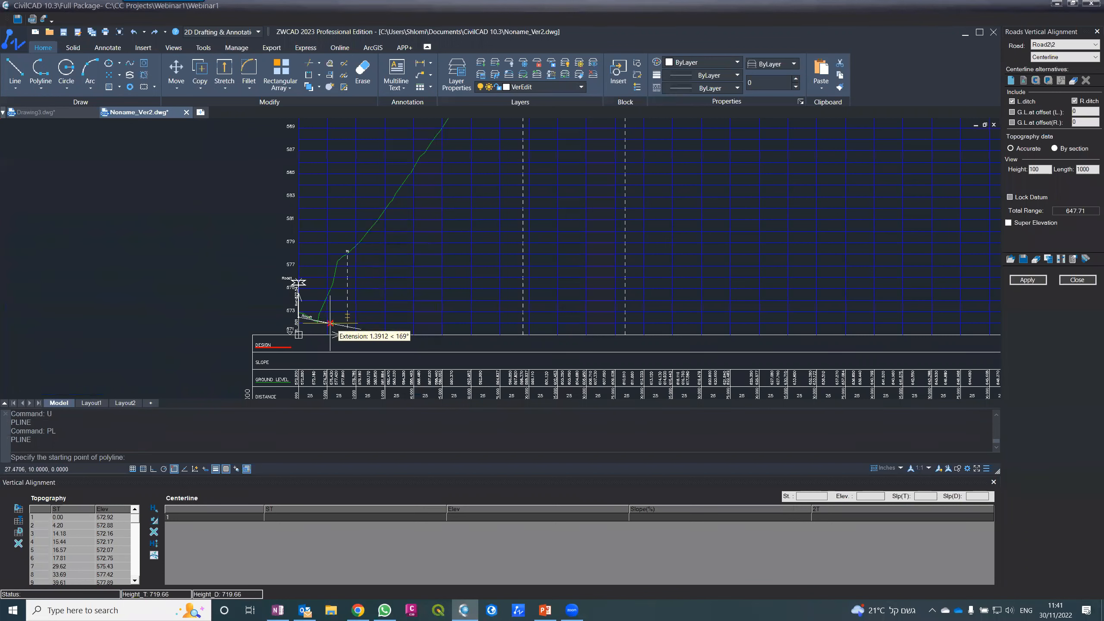
left_click(174, 469)
left_click(348, 334)
scroll(394, 217, "down", 5)
scroll(448, 222, "up", 4)
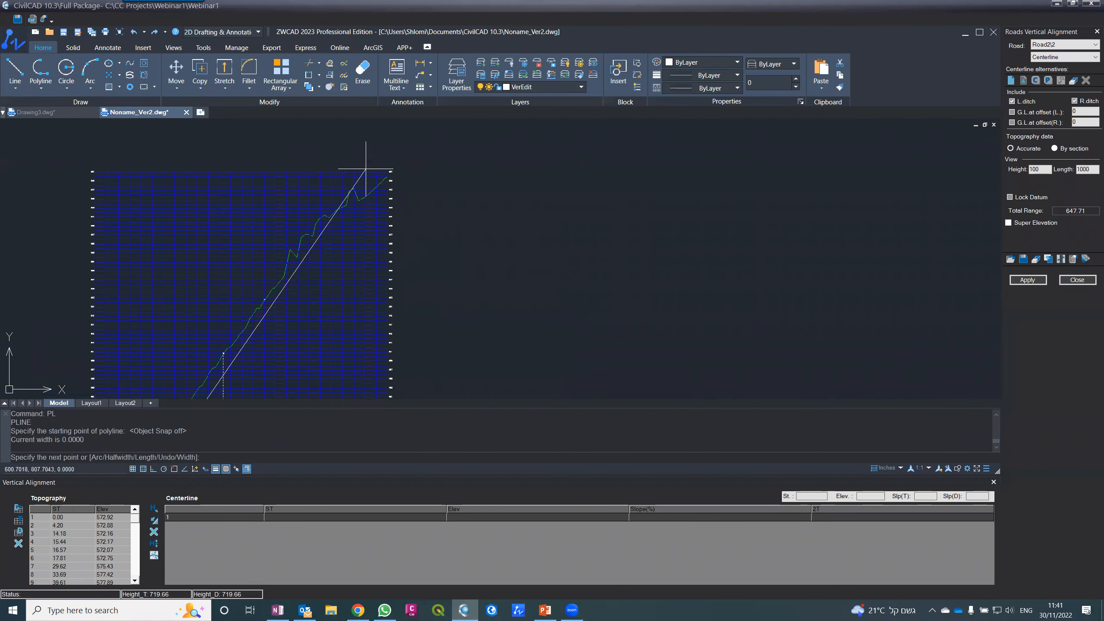
left_click(365, 170)
key("Return")
- Draw a flatter polyline from the upper end of the ground line back across the steep polyline
key("Return")
scroll(389, 175, "up", 6)
left_click(406, 177)
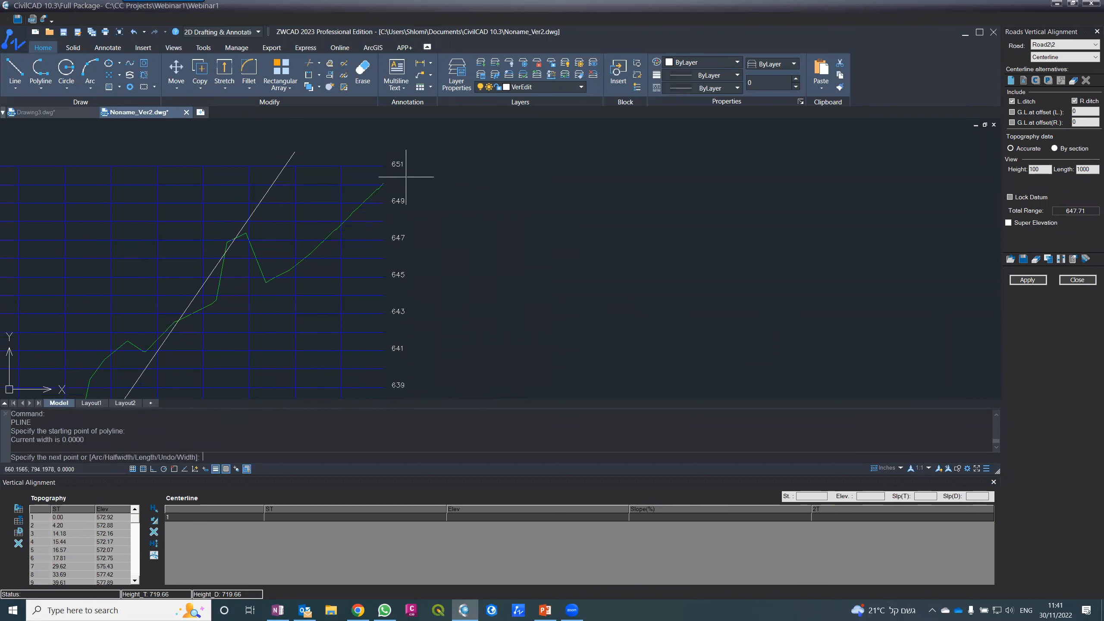
left_click(163, 276)
key("Return")
scroll(359, 196, "down", 6)
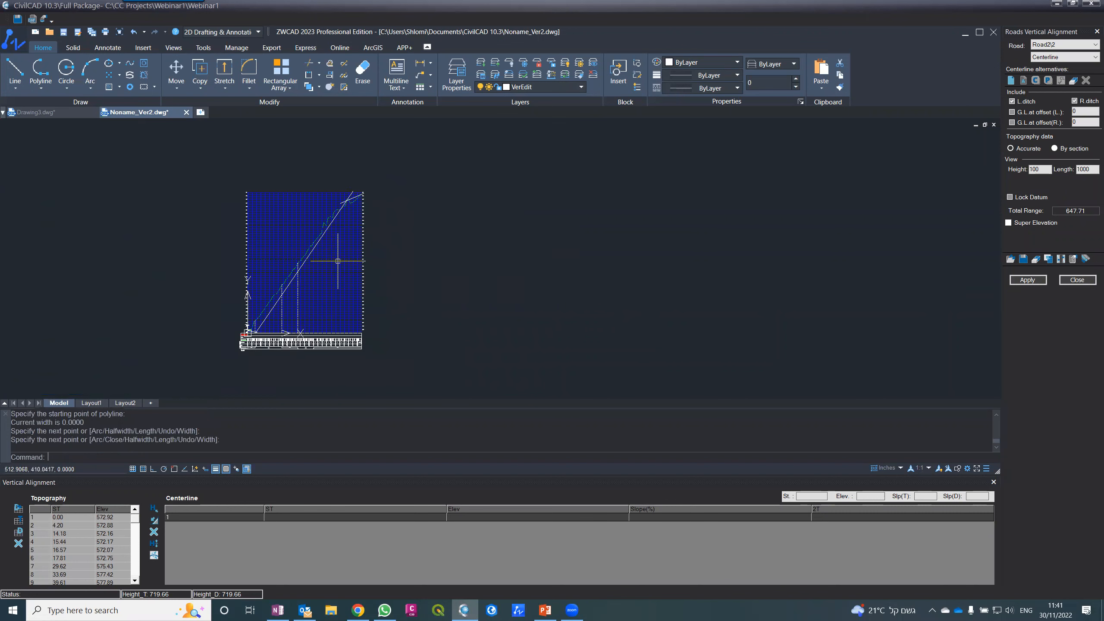
- Trim the steep and the flatter polylines to their intersection near the top of the profile
scroll(393, 183, "up", 8)
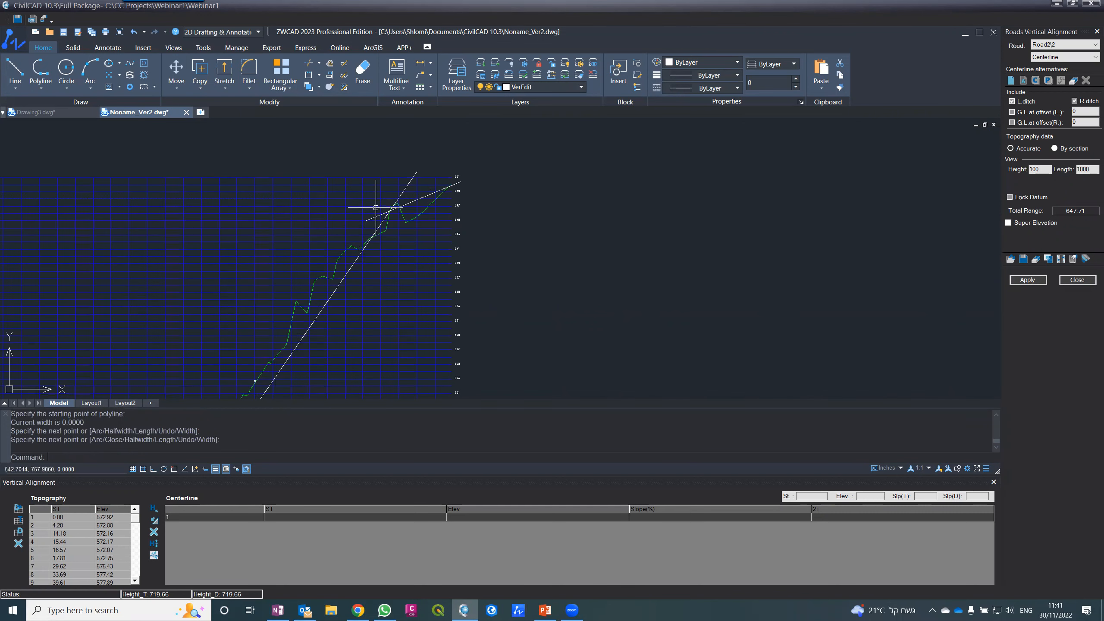
type("trim")
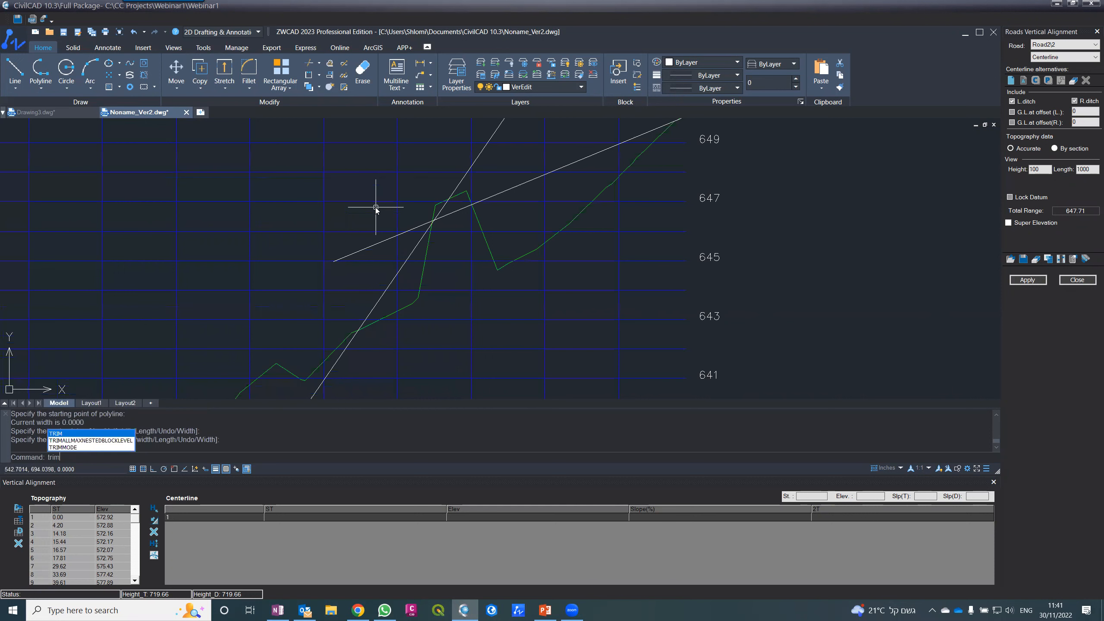
key("Return")
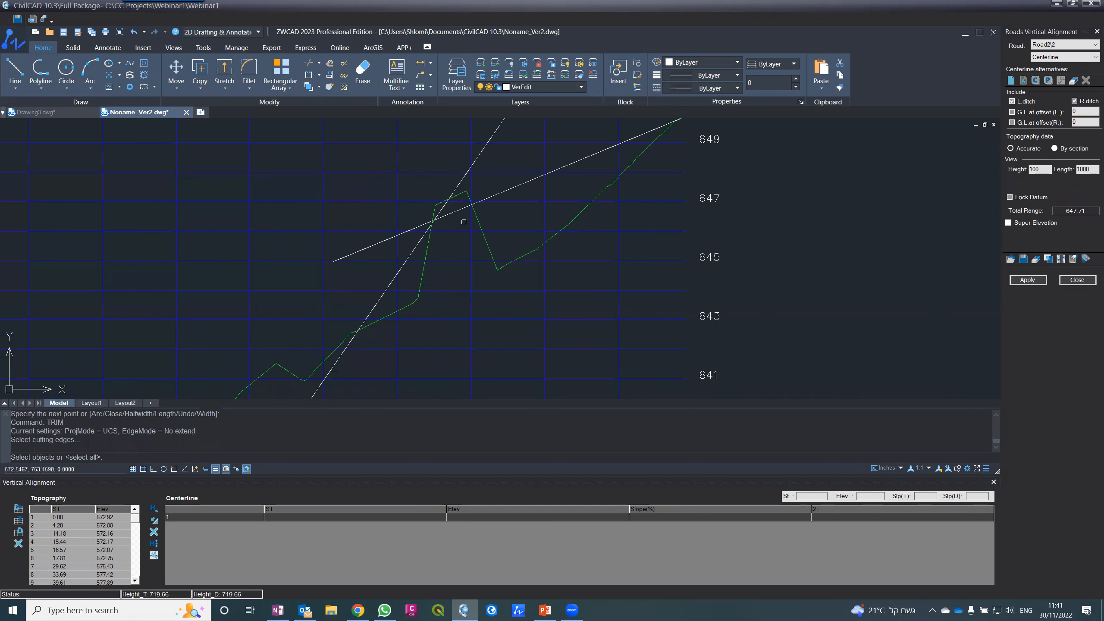
left_click(409, 230)
key("Return")
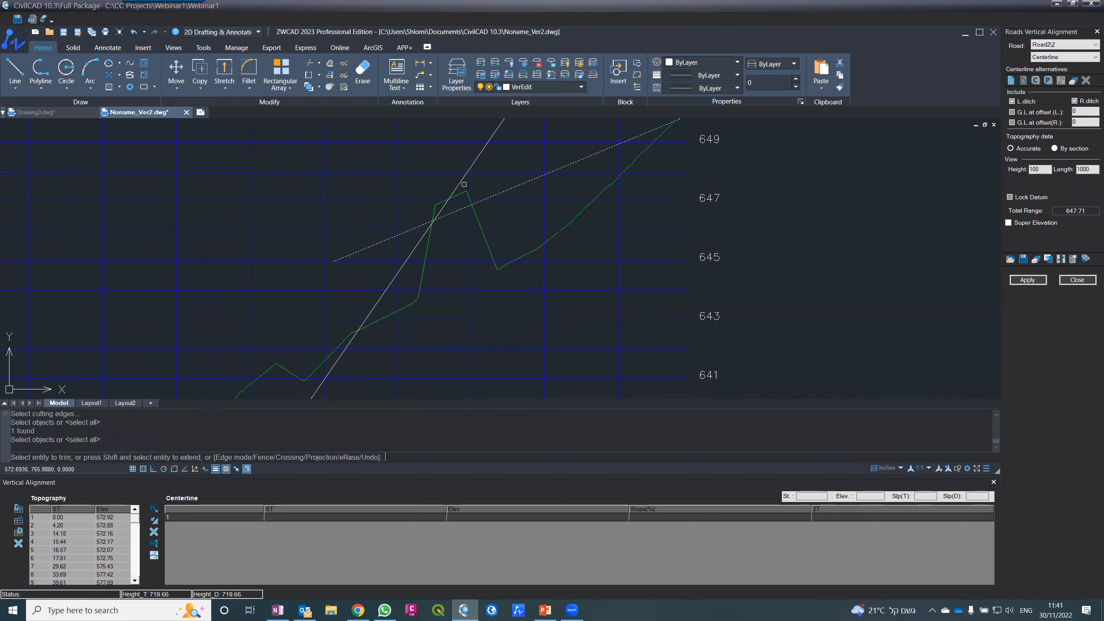
left_click(458, 180)
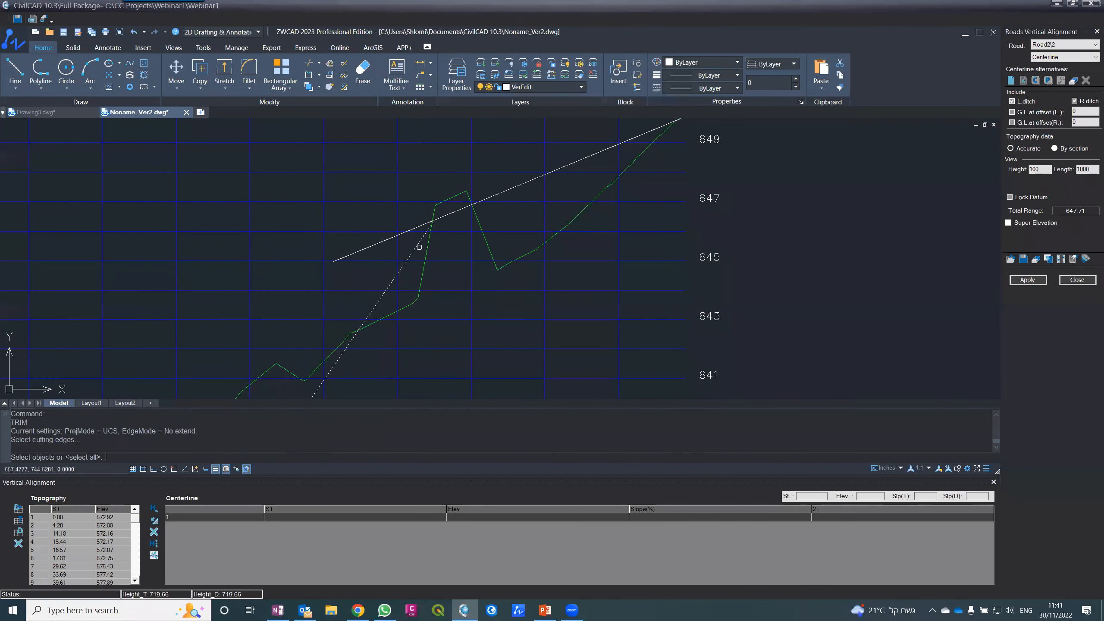
key("Return")
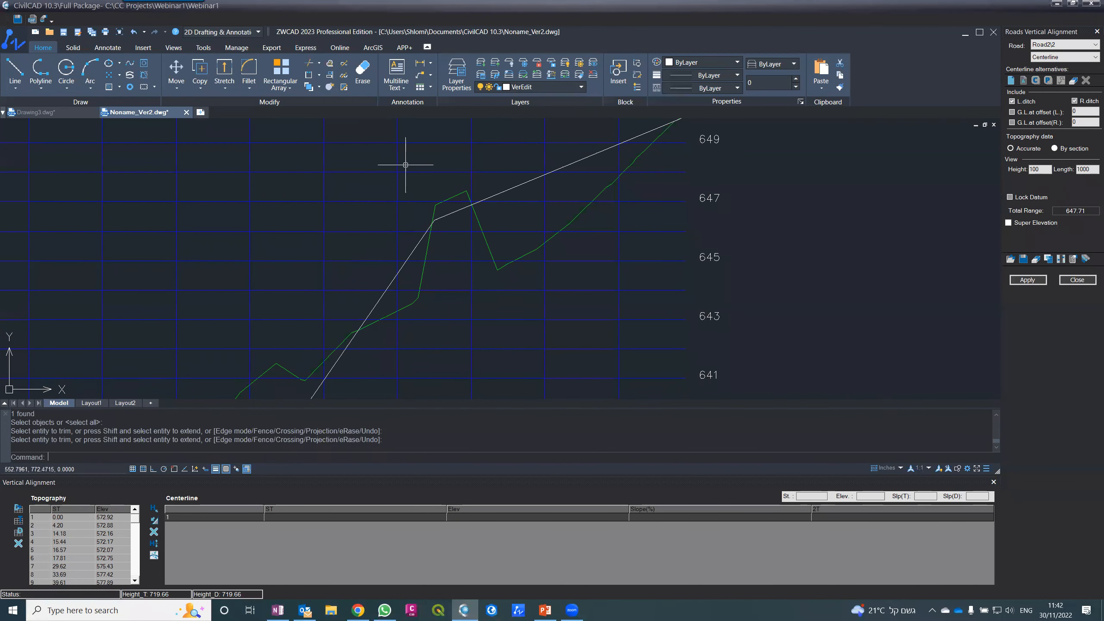
- Trim the slope line from the Road1 junction and the steep polyline to their intersection at about station 47
scroll(475, 160, "down", 6)
scroll(270, 327, "up", 3)
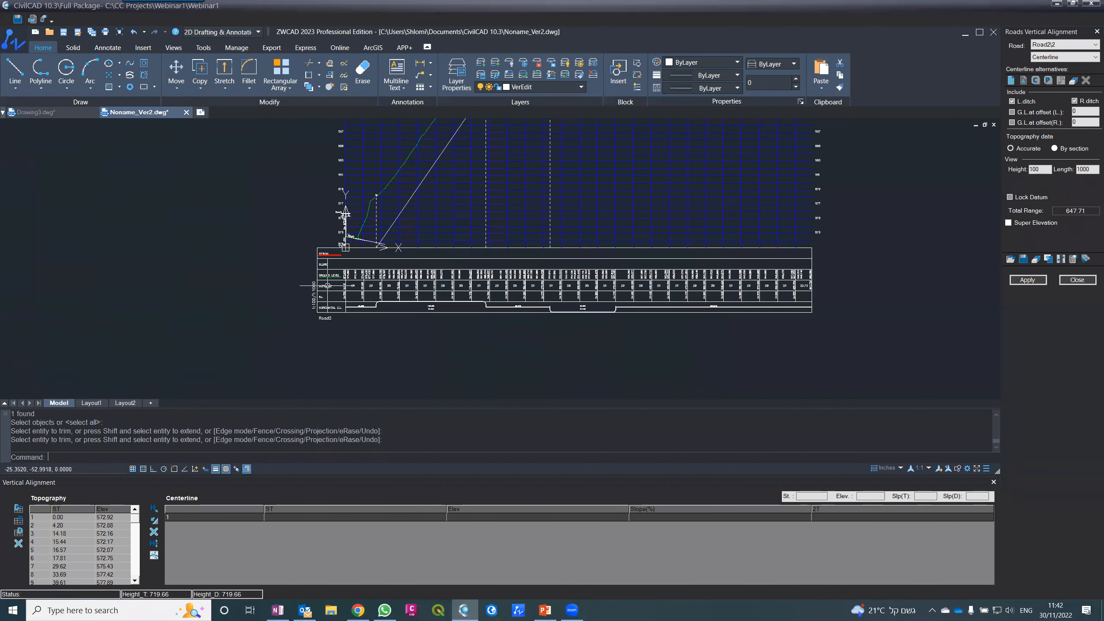
key("Return")
left_click(369, 264)
key("Return")
left_click(396, 254)
key("Return")
key("Return")
left_click(368, 256)
key("Return")
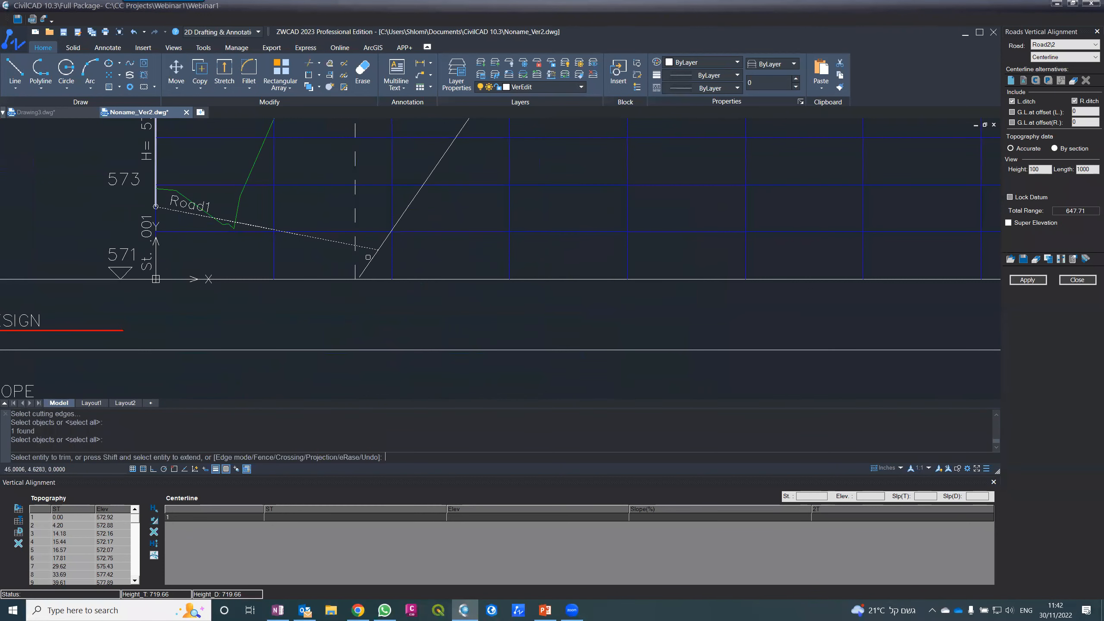
left_click(370, 260)
key("Return")
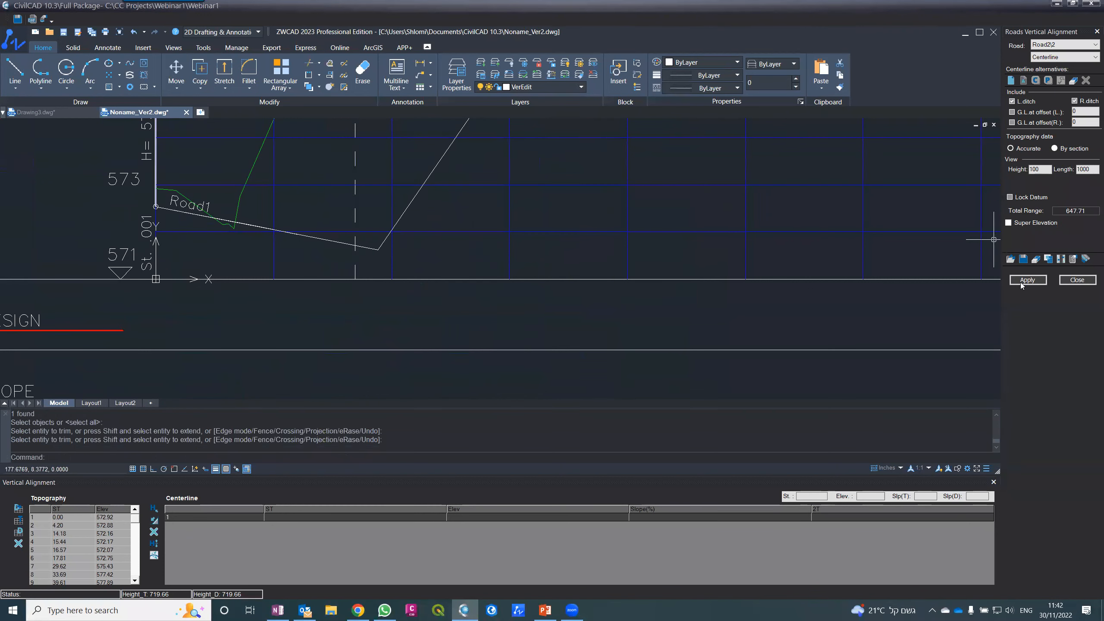
- Apply the drawn polylines to the vertical alignment only, leaving out the cross sections
left_click(1027, 280)
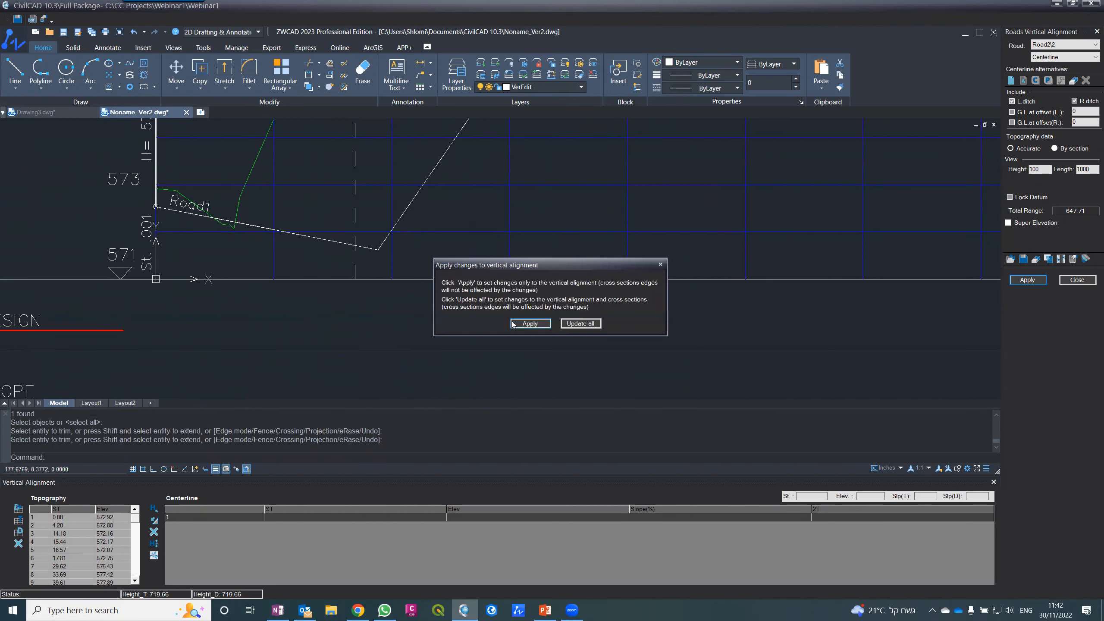
left_click(530, 324)
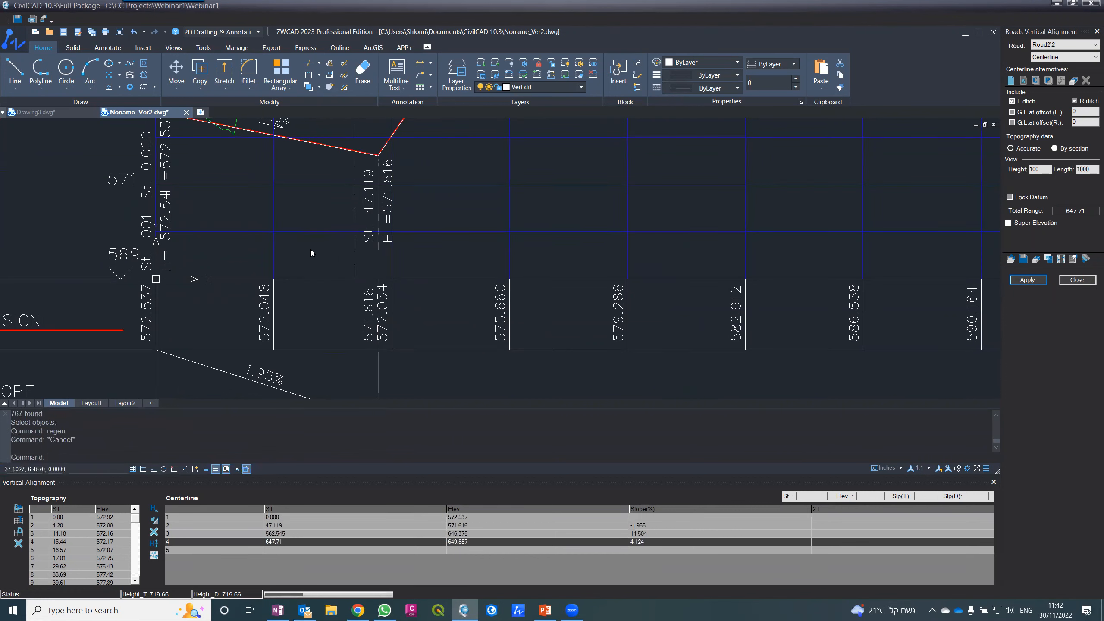
- Examine the design line's slopes and station labels from the Road1 junction along the climb to the road's end
scroll(321, 274, "down", 5)
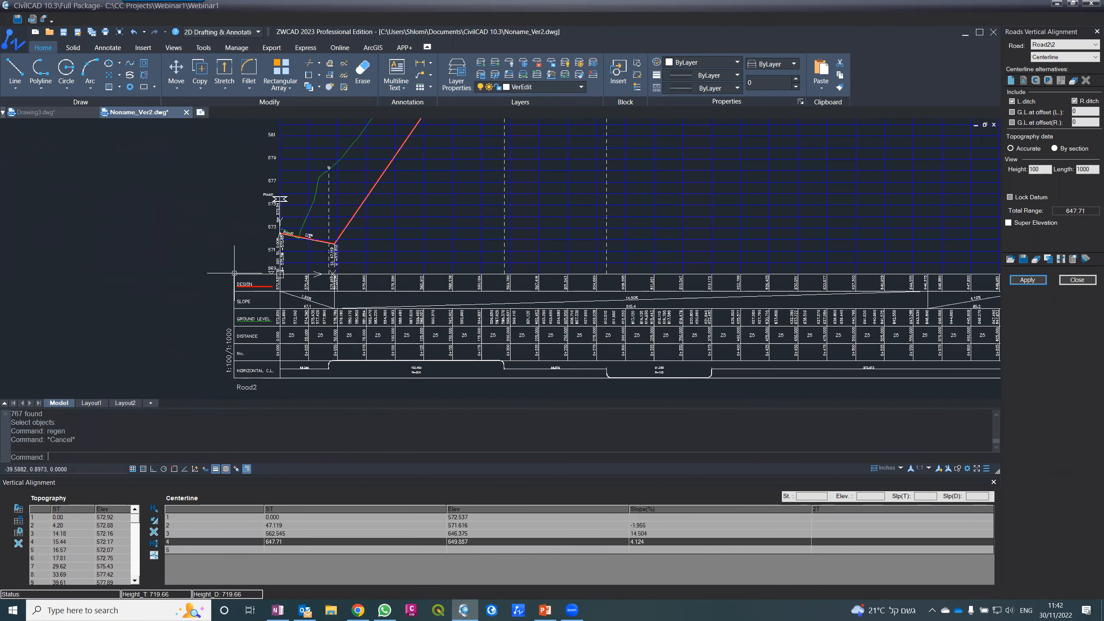
scroll(268, 266, "up", 4)
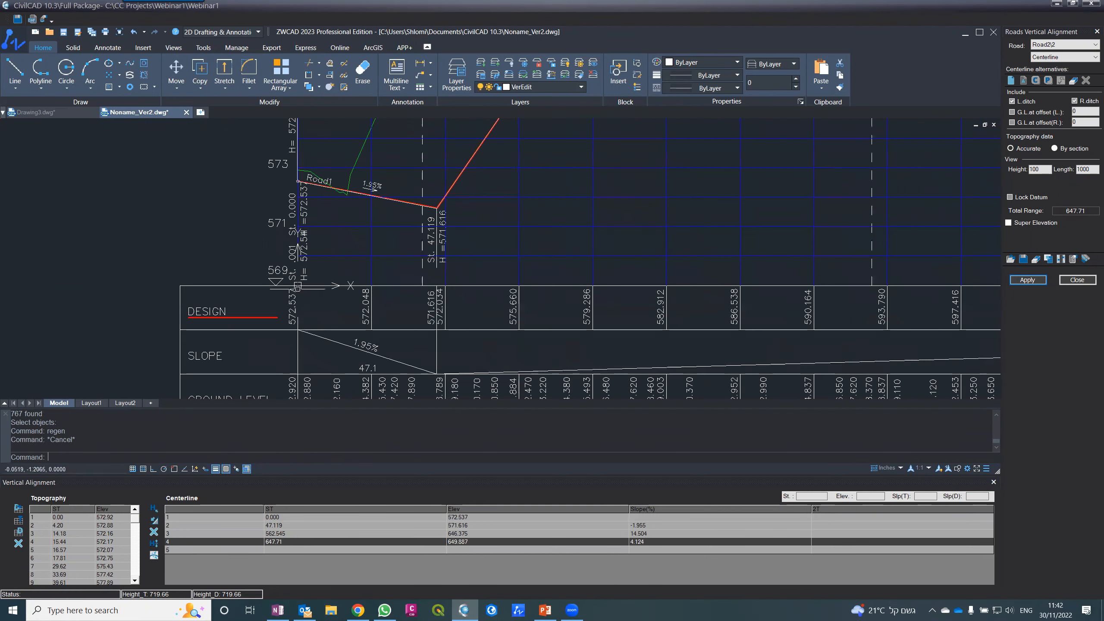
scroll(356, 263, "down", 2)
scroll(371, 274, "up", 2)
scroll(371, 273, "up", 2)
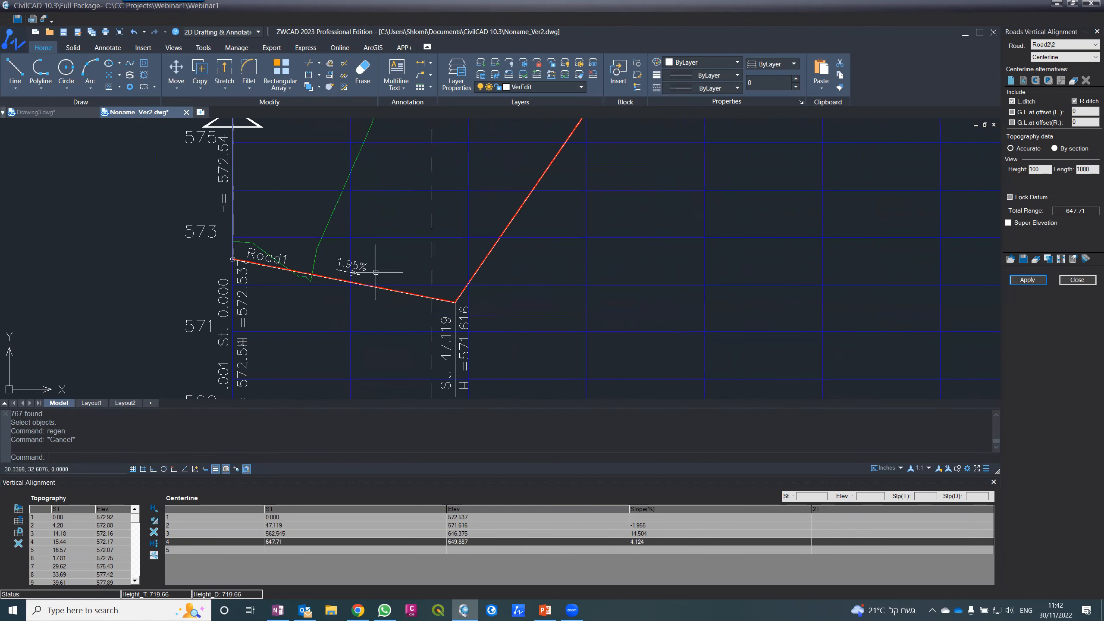
scroll(376, 272, "down", 8)
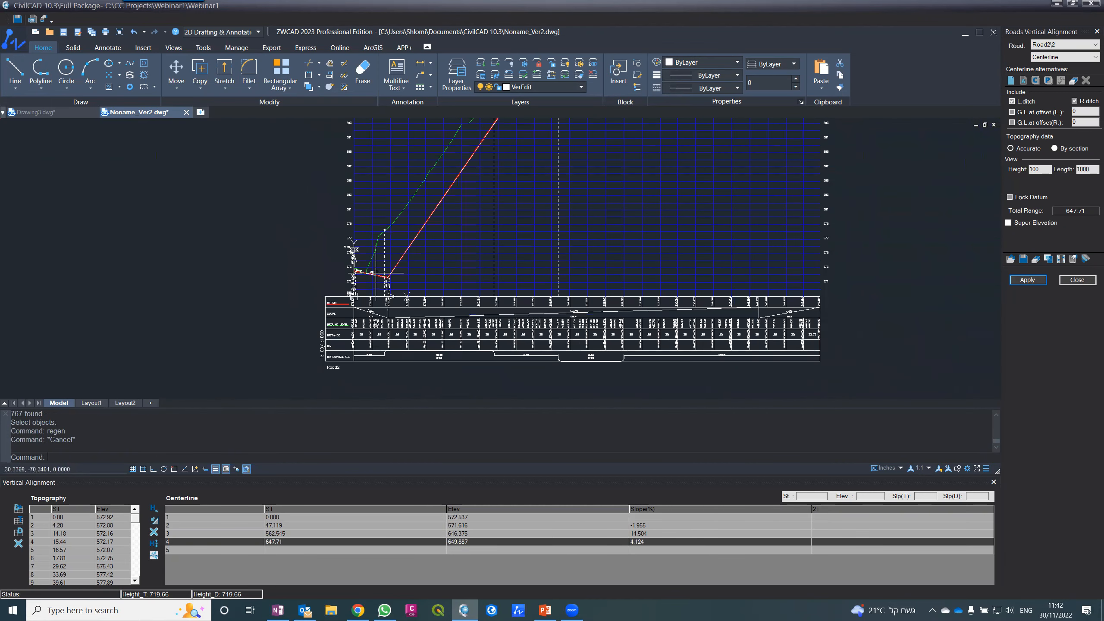
scroll(448, 168, "up", 8)
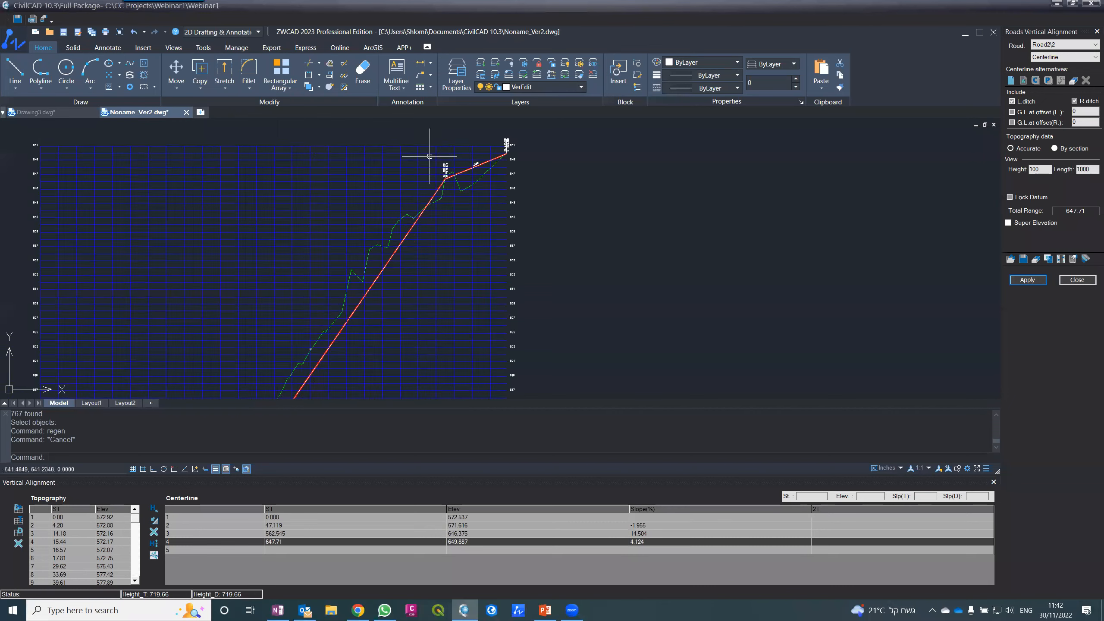
scroll(454, 166, "down", 6)
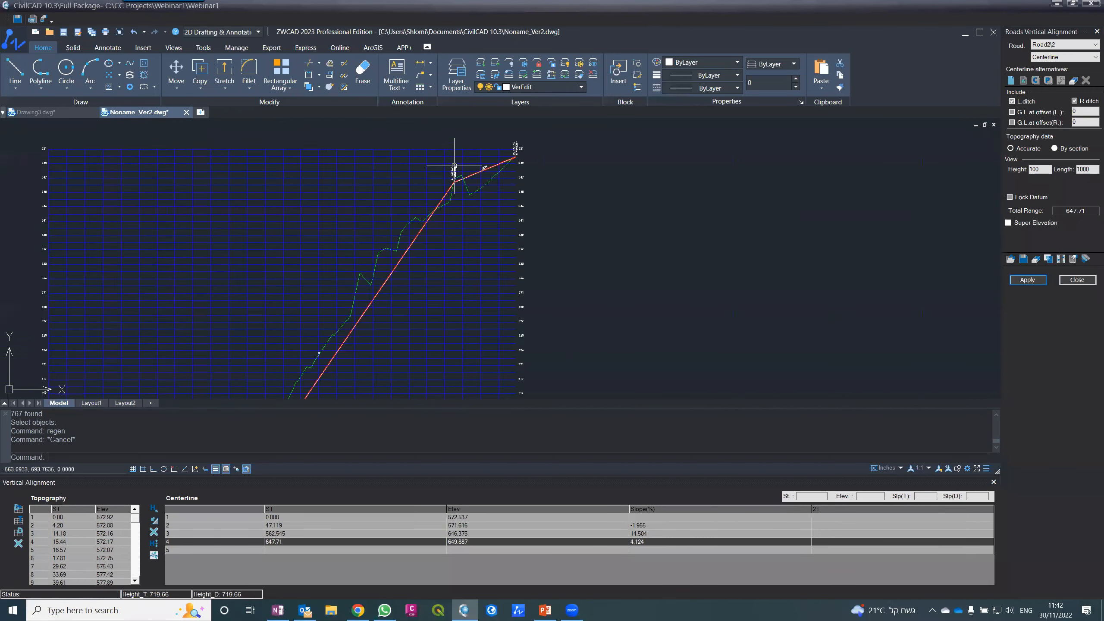
scroll(373, 292, "up", 5)
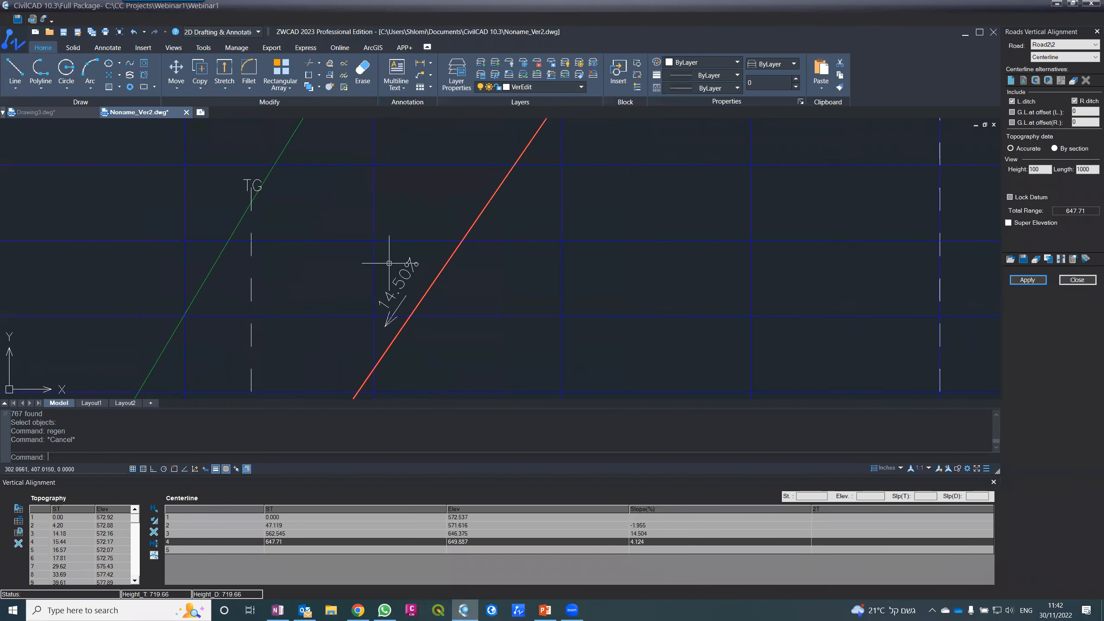
scroll(389, 263, "down", 10)
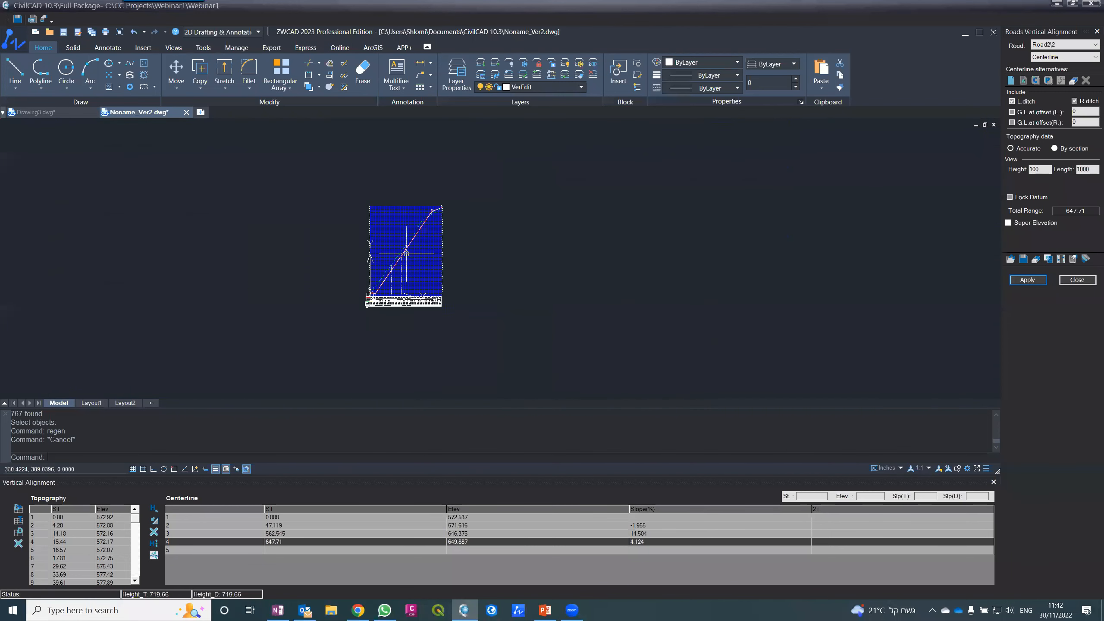
- Stretch the design line's upper vertex to about station 577, elevation 647.3, and apply the change to the vertical alignment only
scroll(404, 260, "up", 2)
scroll(448, 173, "up", 4)
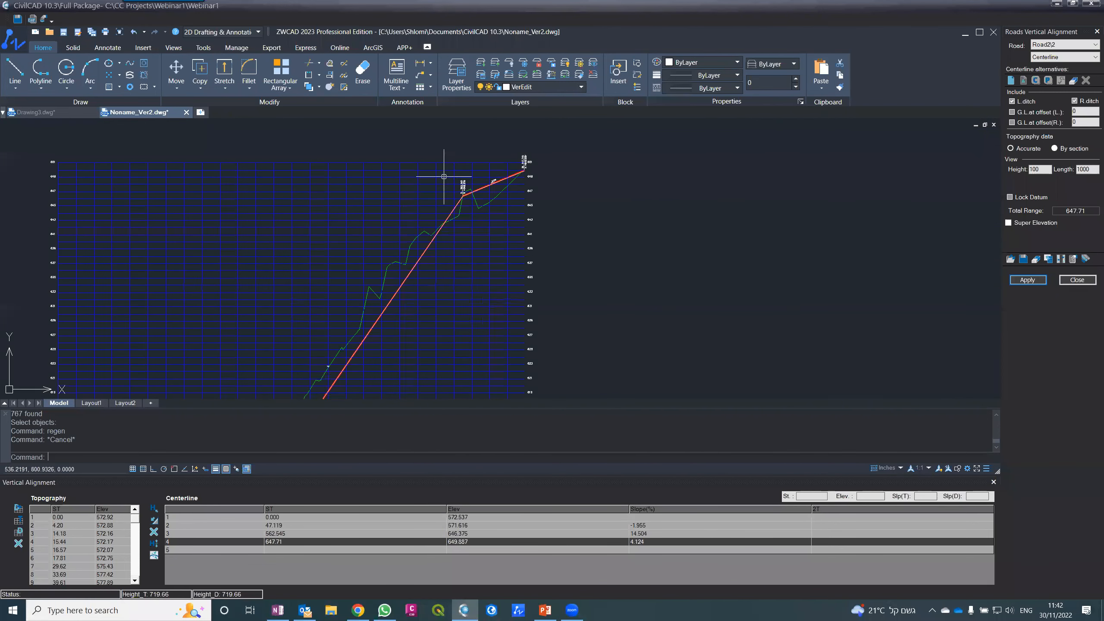
scroll(464, 184, "up", 4)
left_click(466, 226)
left_click(476, 212)
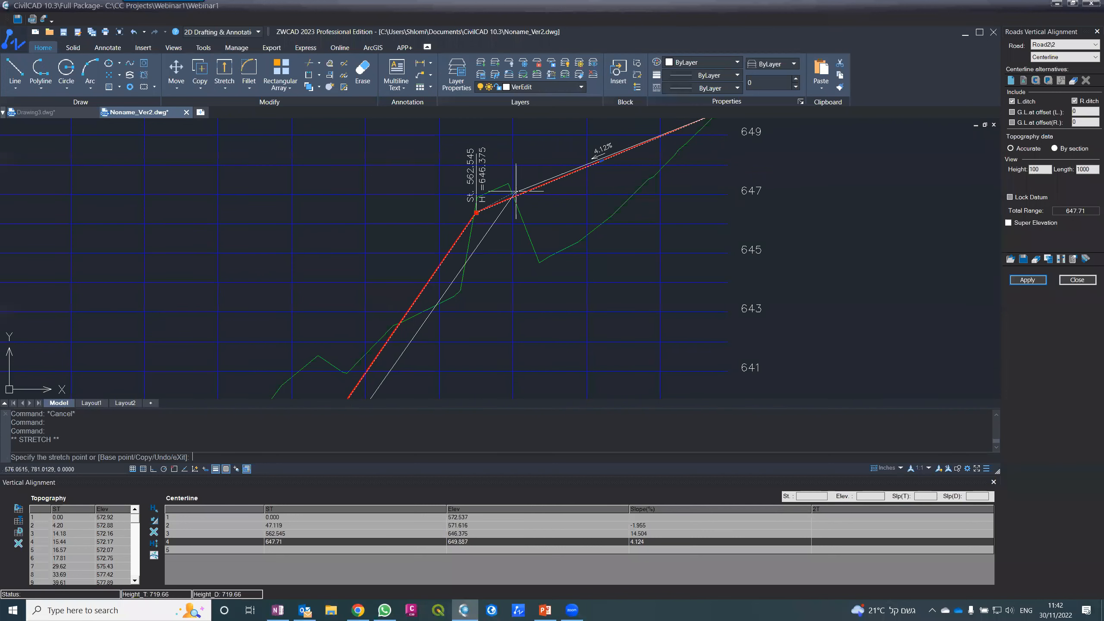
left_click(517, 184)
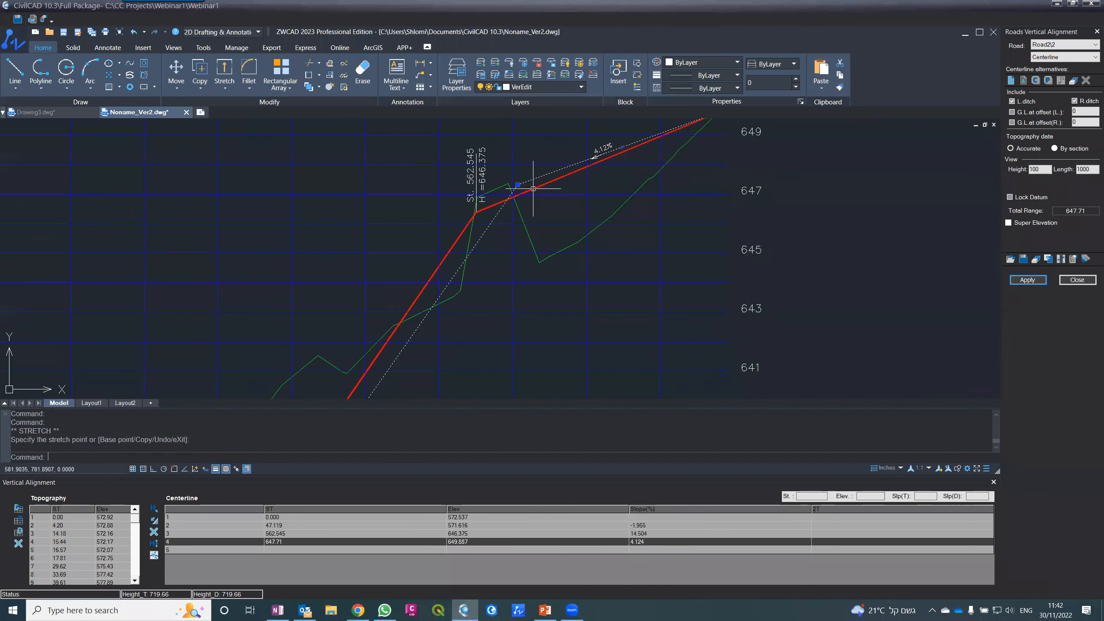
left_click(1038, 281)
left_click(530, 324)
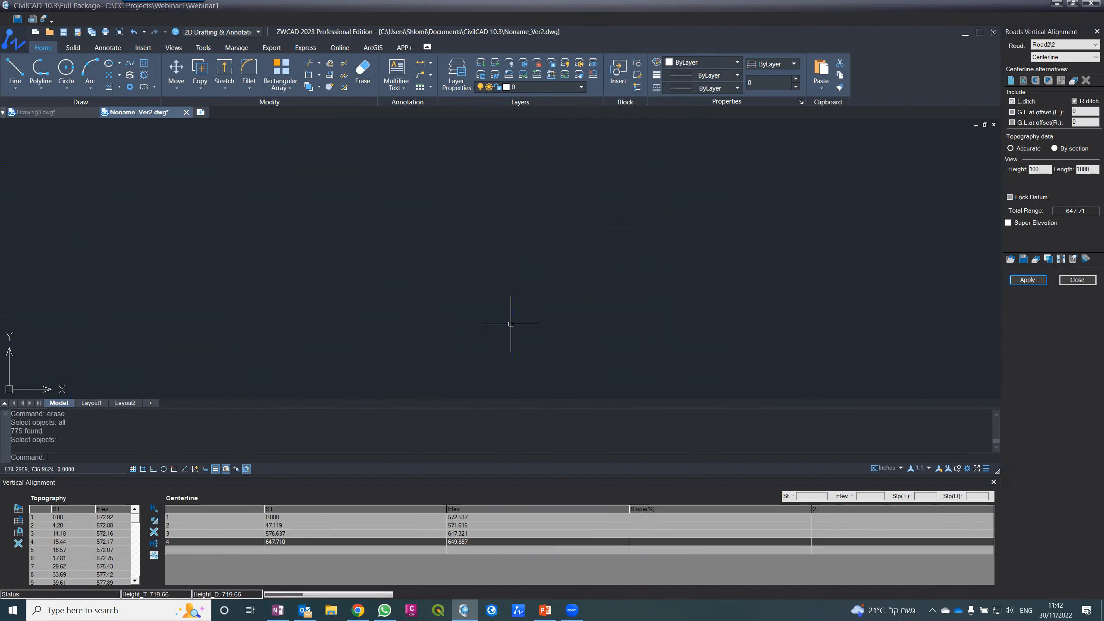
- Set a 2T value of 50 for the vertex at station 47.119 and apply it to the vertical alignment only
scroll(426, 192, "down", 6)
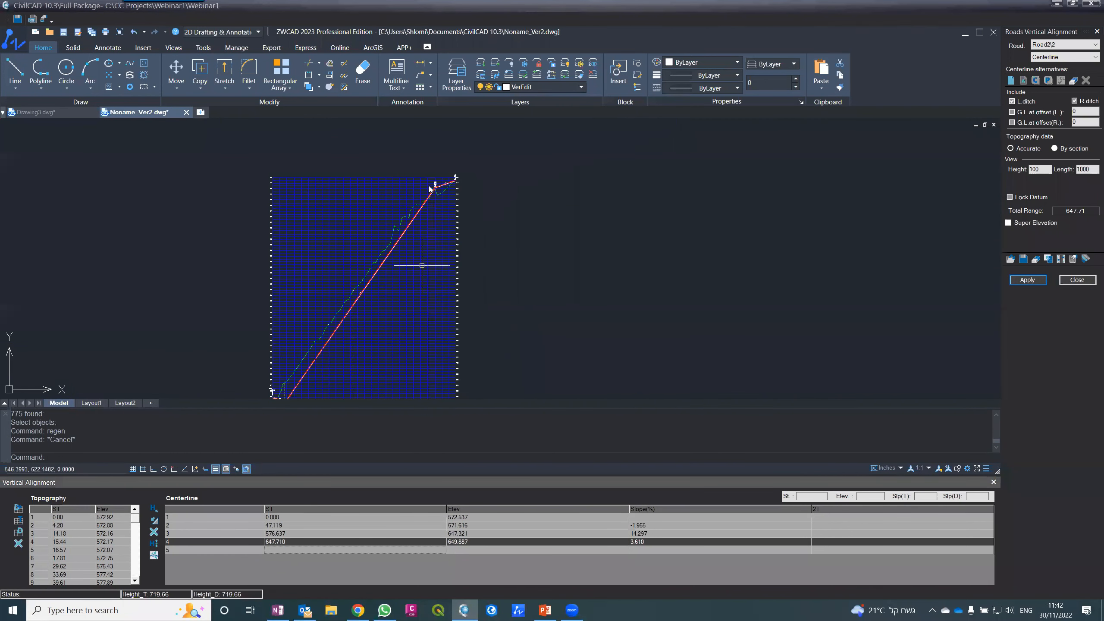
scroll(405, 218, "up", 2)
scroll(405, 219, "up", 5)
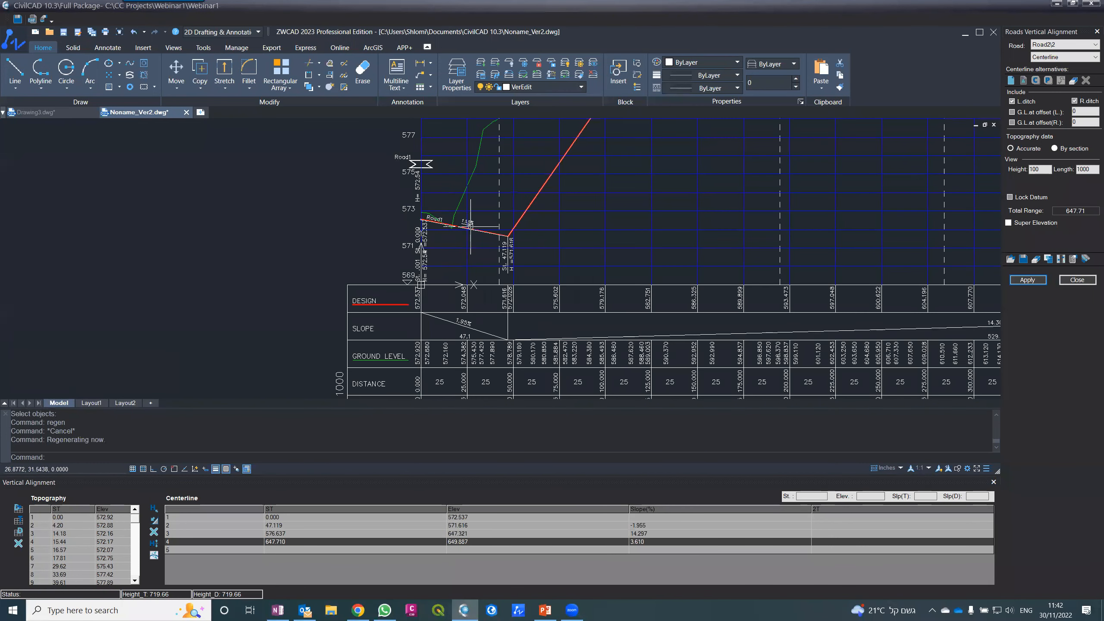
left_click(823, 523)
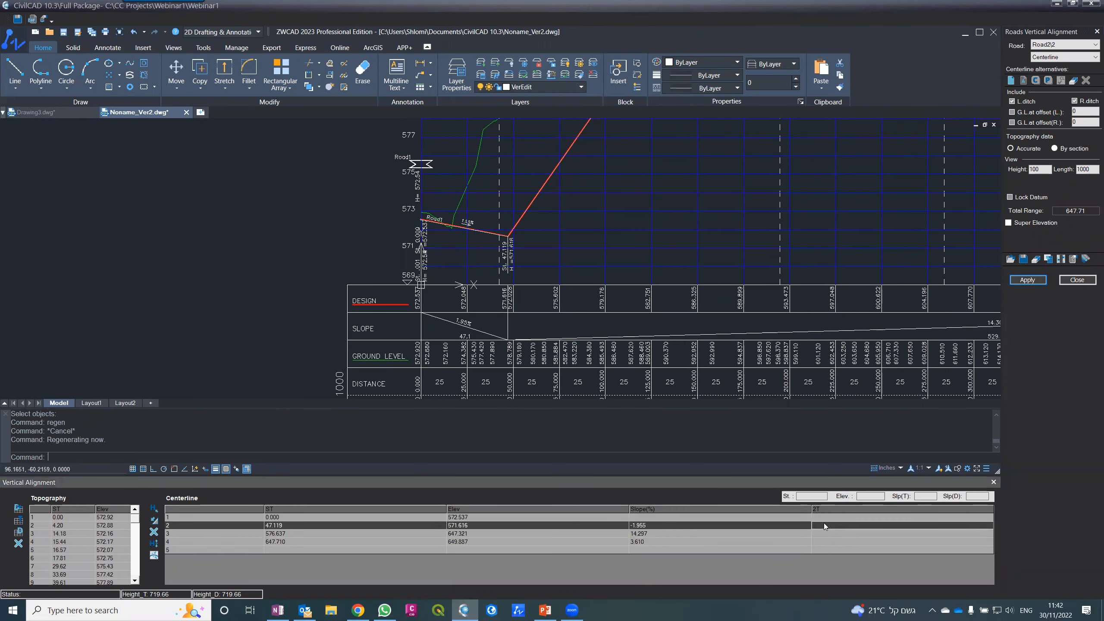
type("50")
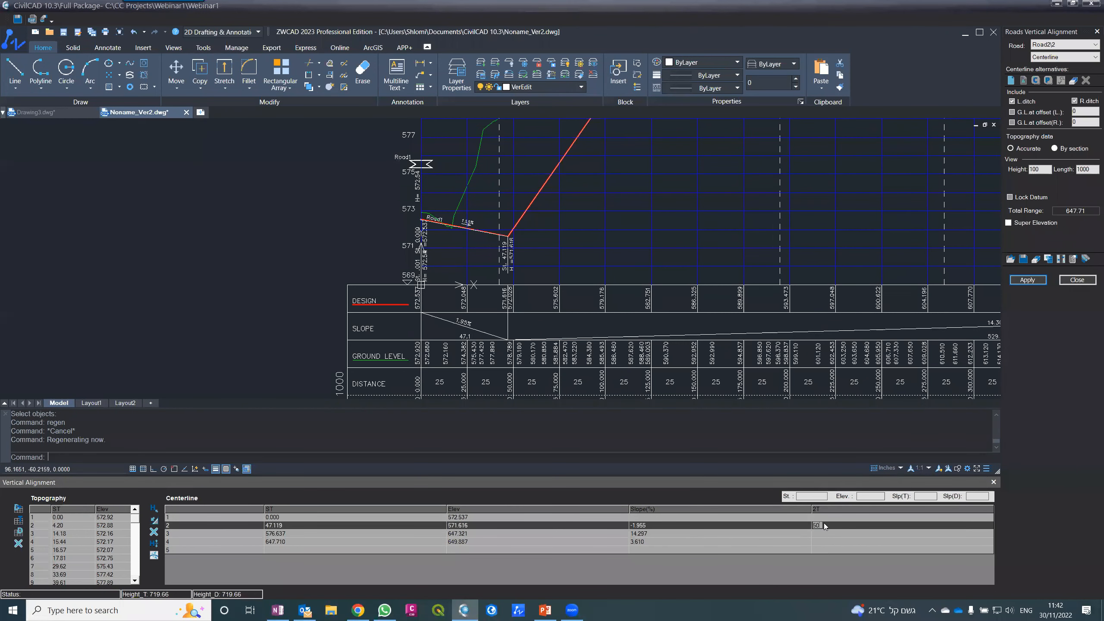
left_click(1027, 280)
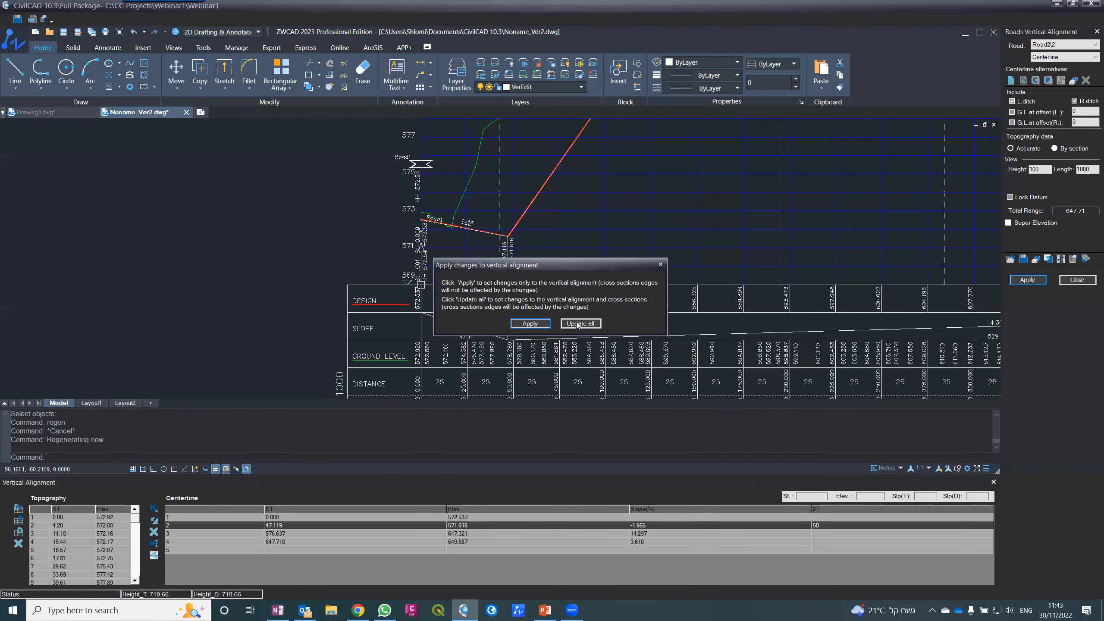
left_click(530, 323)
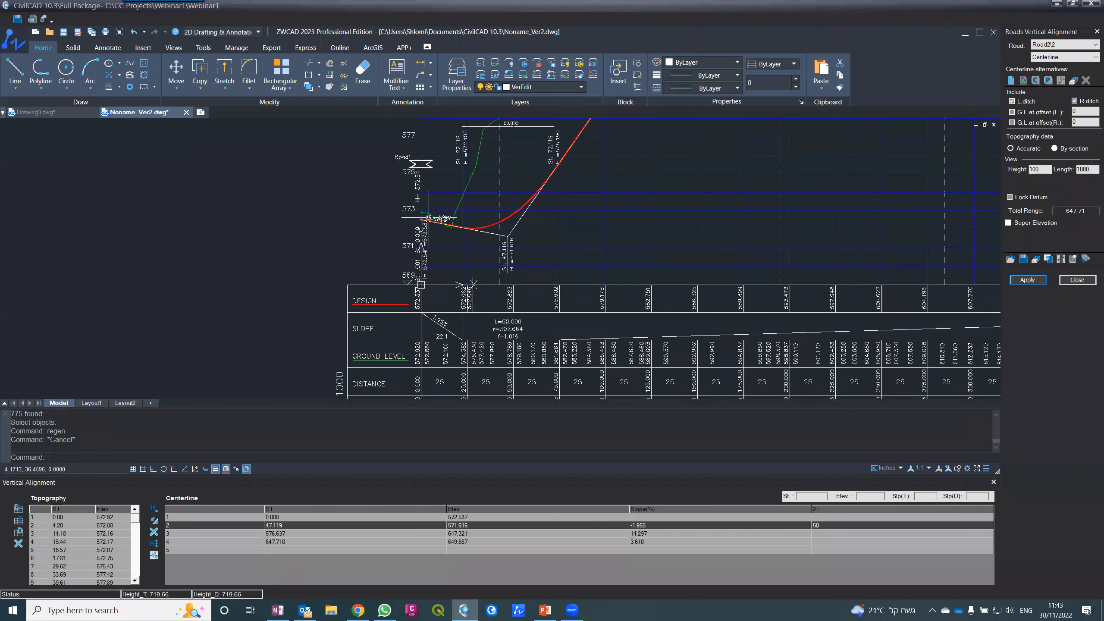
- Stretch the design line's lower vertex to about station 48.6, elevation 572.9, and apply the change to the vertical alignment only
left_click(509, 235)
left_click(508, 236)
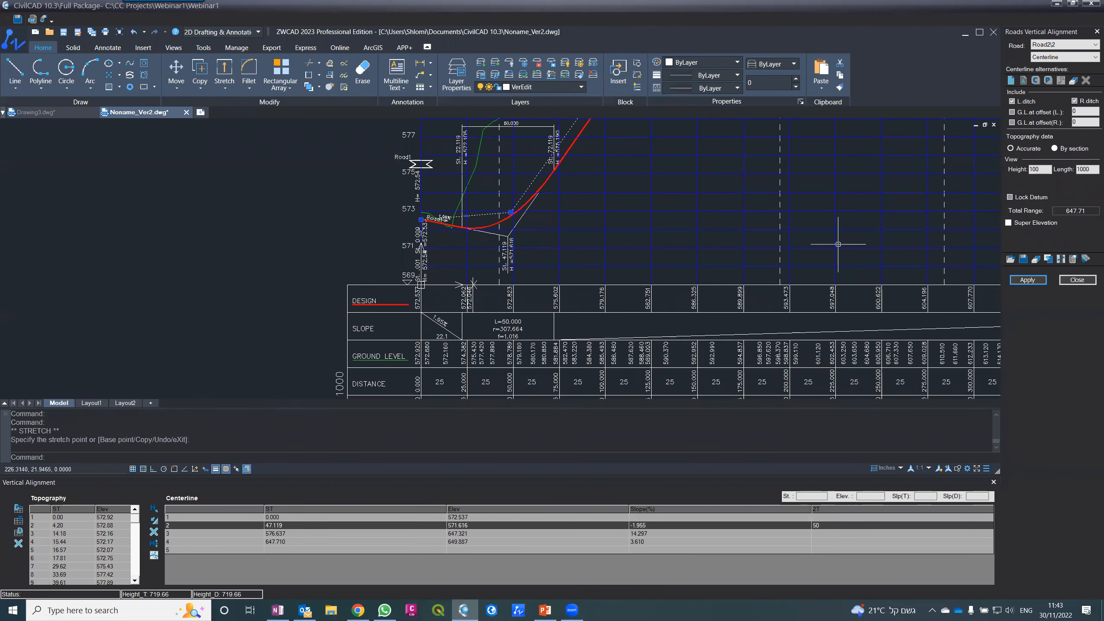
left_click(1013, 280)
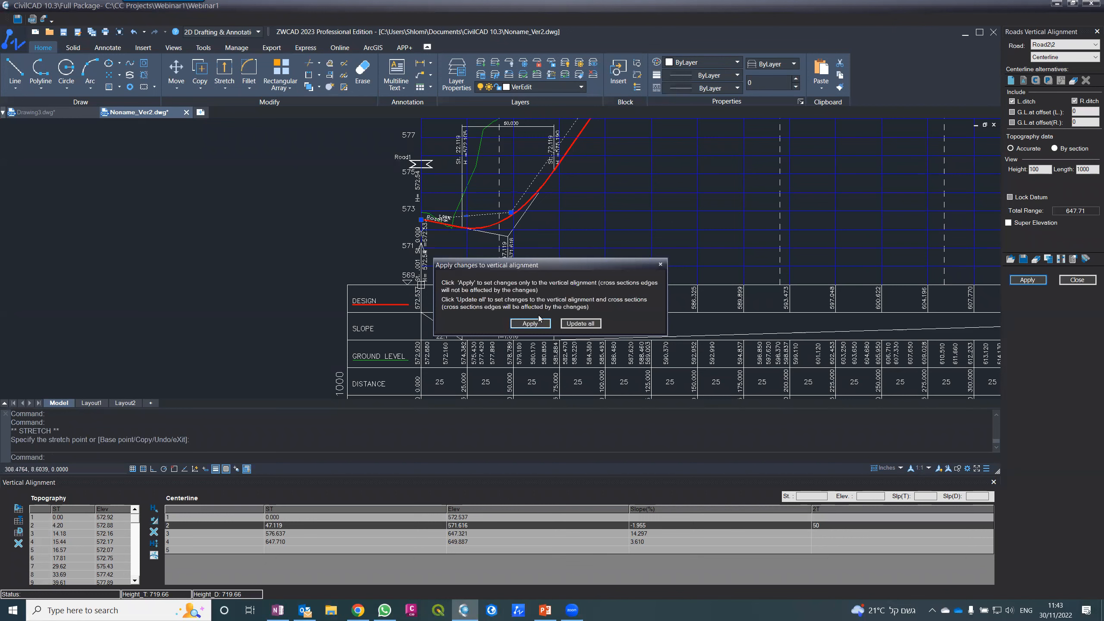
left_click(538, 321)
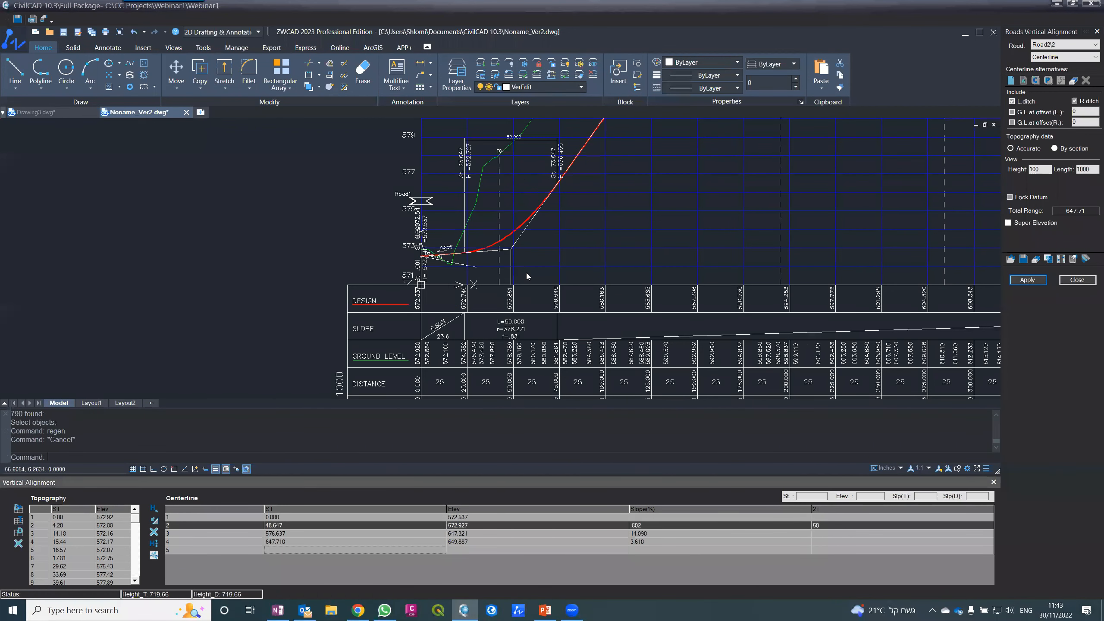
- Set a 2T value of 50 for the vertex at station 576.637 and apply it to the vertical alignment only
scroll(335, 252, "down", 4)
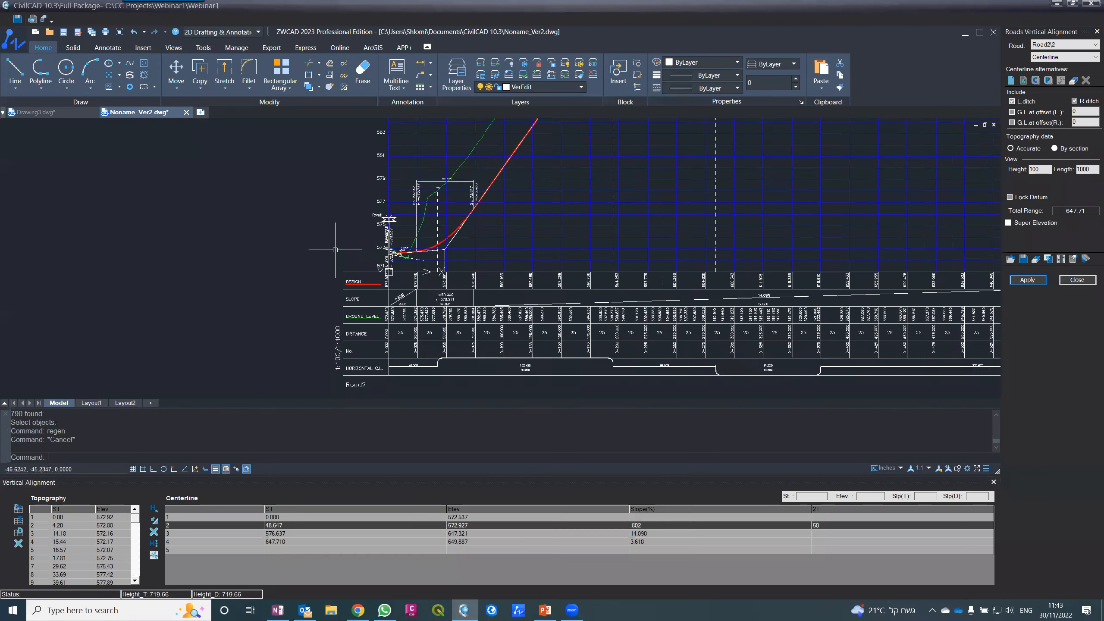
scroll(334, 252, "down", 8)
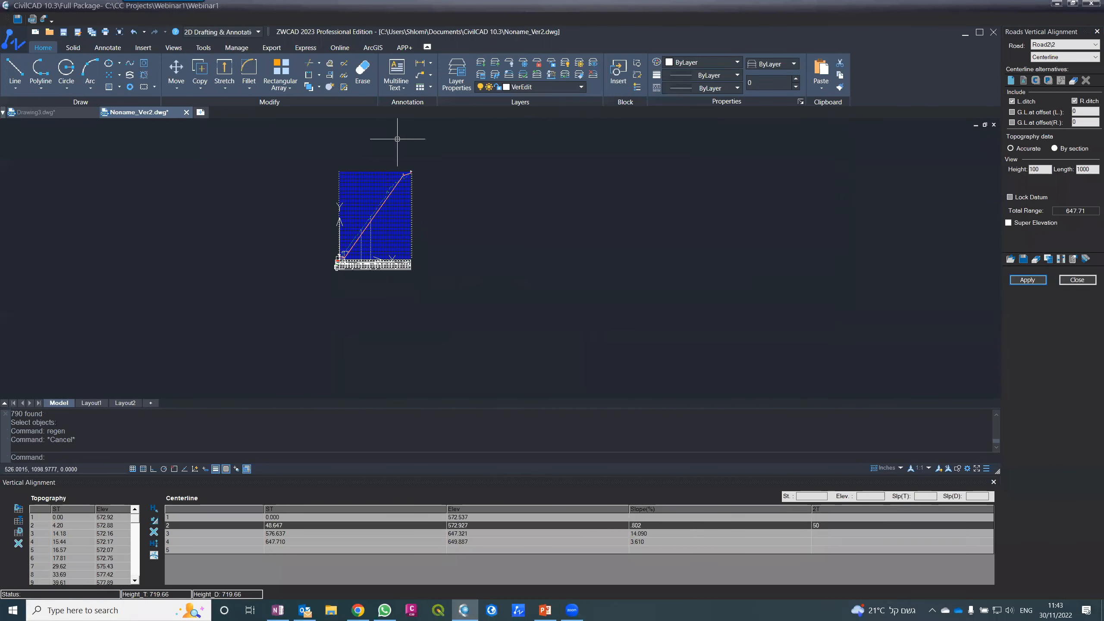
scroll(399, 151, "up", 10)
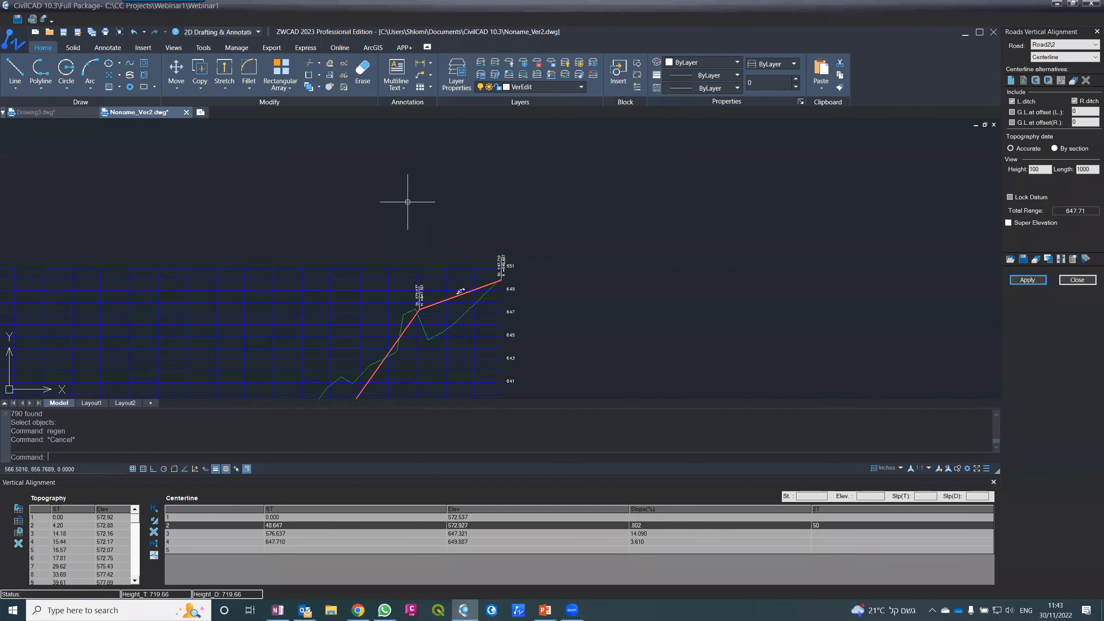
left_click(815, 533)
type("50")
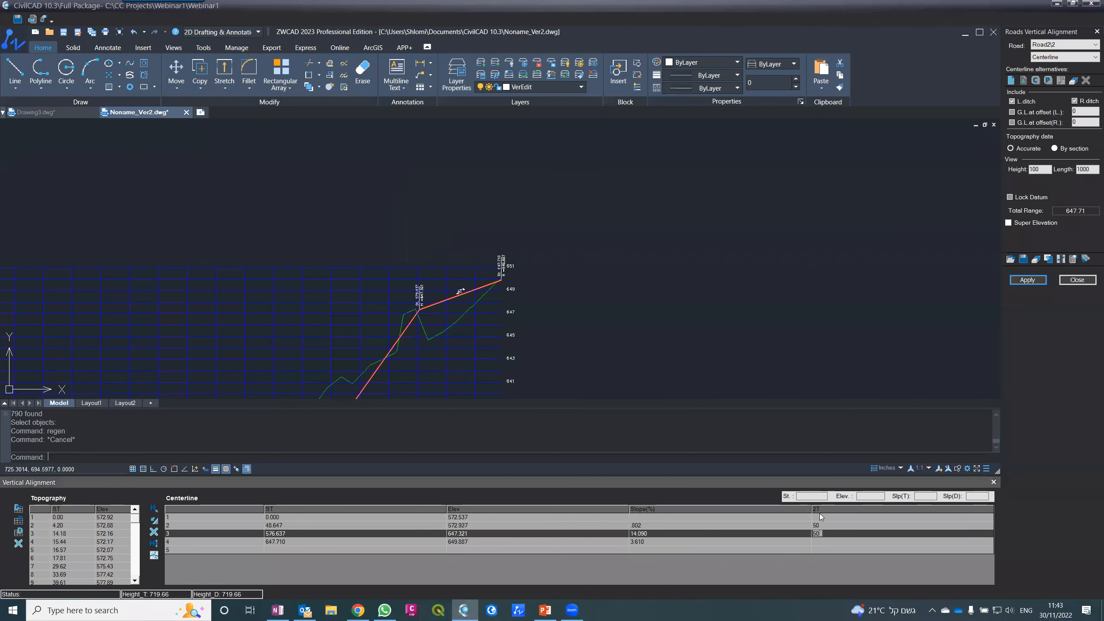
left_click(1020, 279)
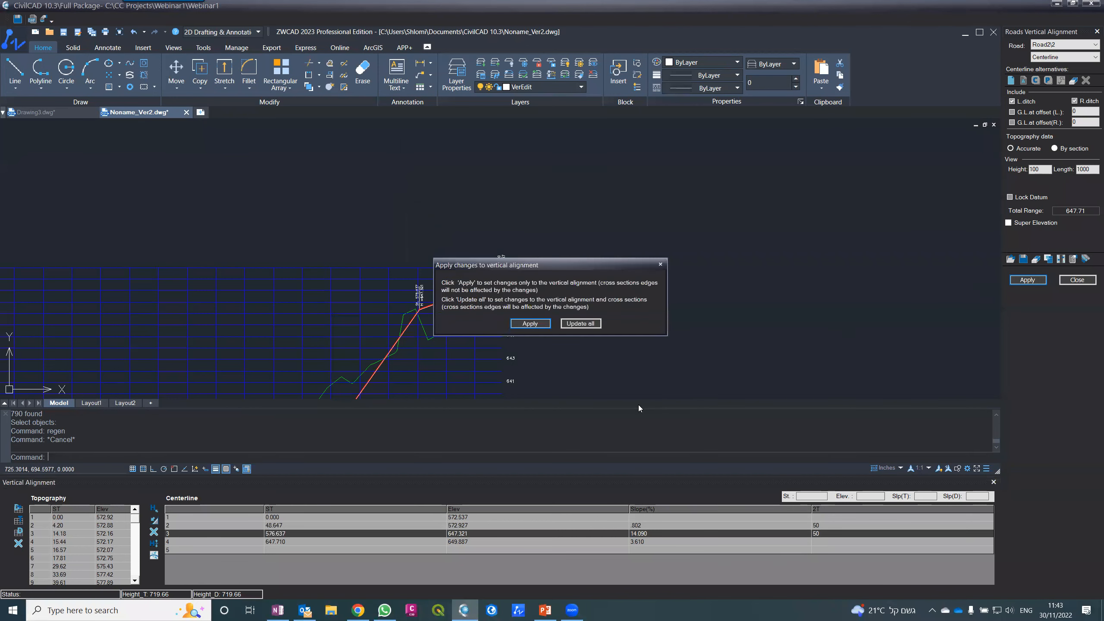
left_click(524, 323)
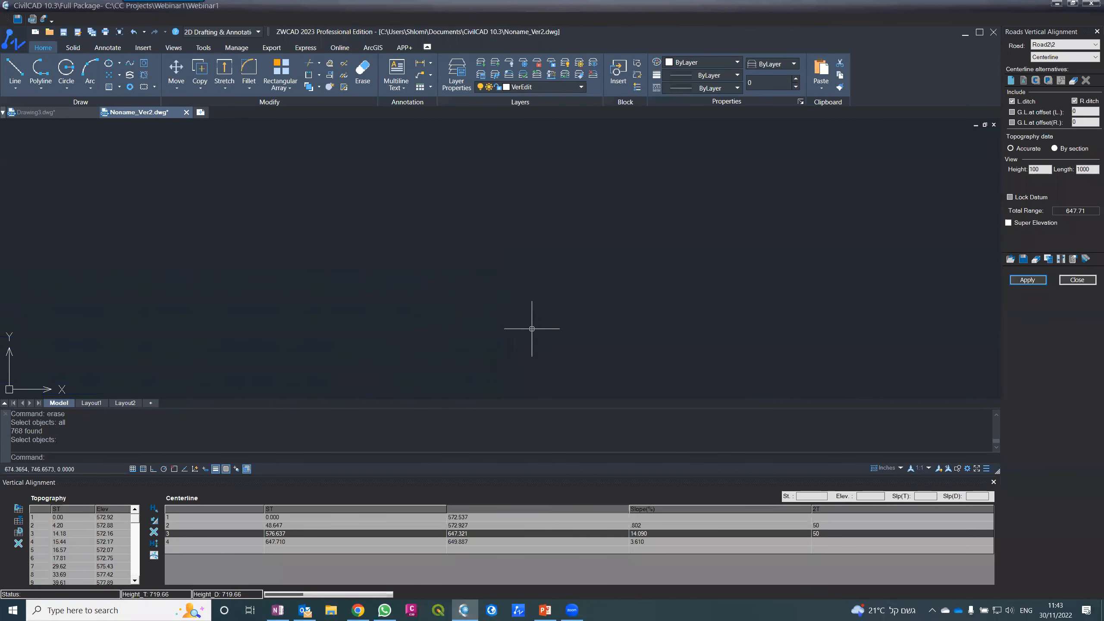
- Stretch the design line's upper vertex to about station 589.5, elevation 647.1, and apply the change to the vertical alignment only
scroll(390, 174, "up", 3)
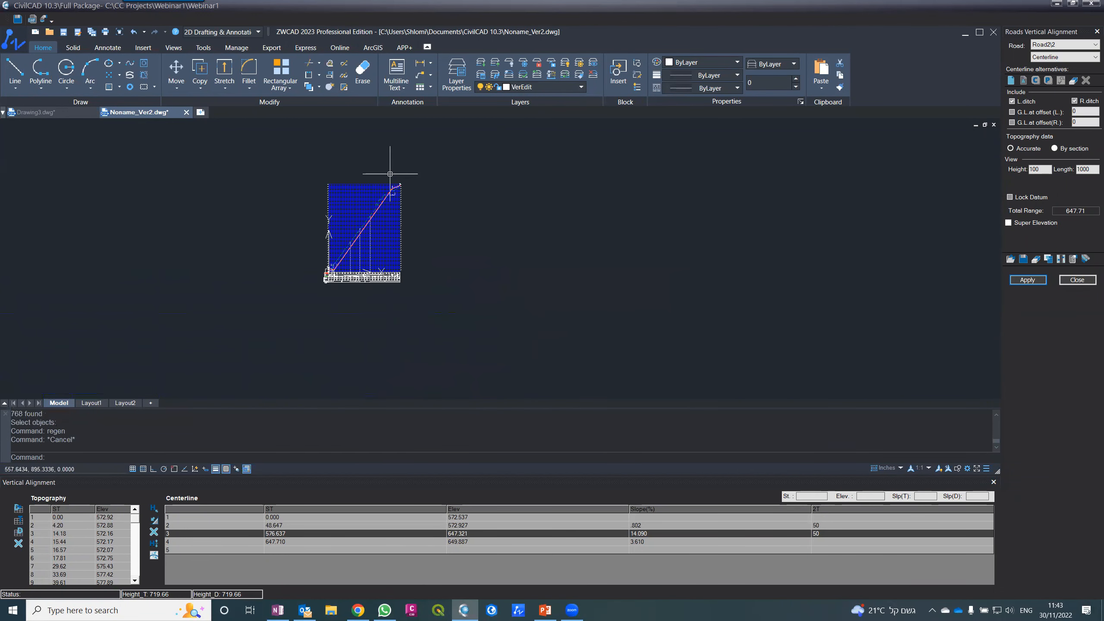
scroll(392, 174, "down", 1)
scroll(435, 302, "down", 2)
scroll(438, 302, "up", 3)
scroll(441, 298, "up", 3)
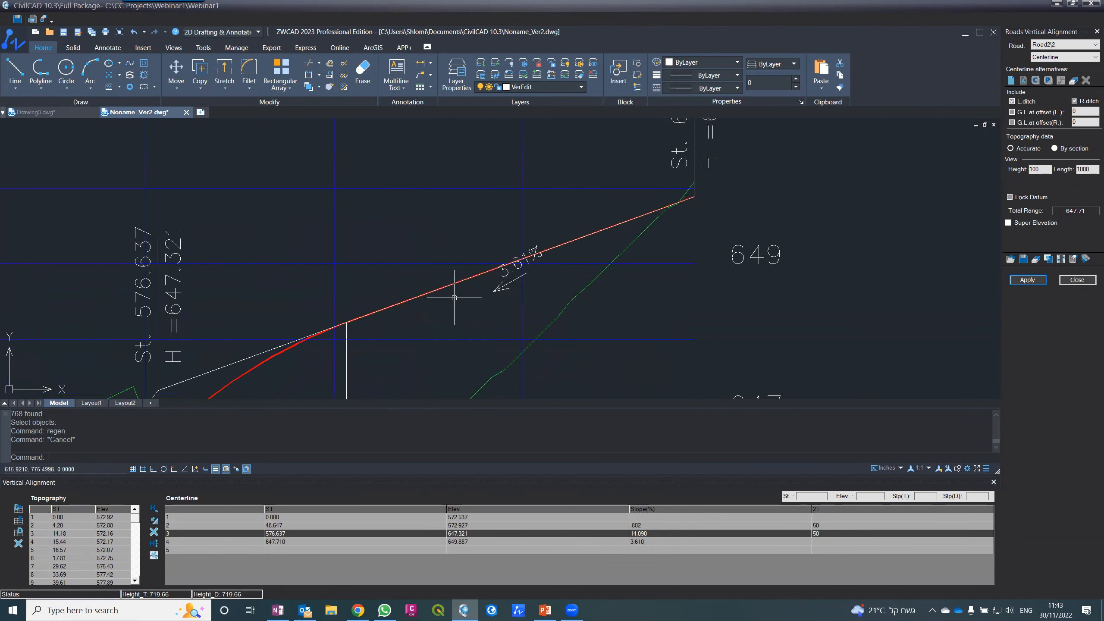
scroll(454, 298, "down", 5)
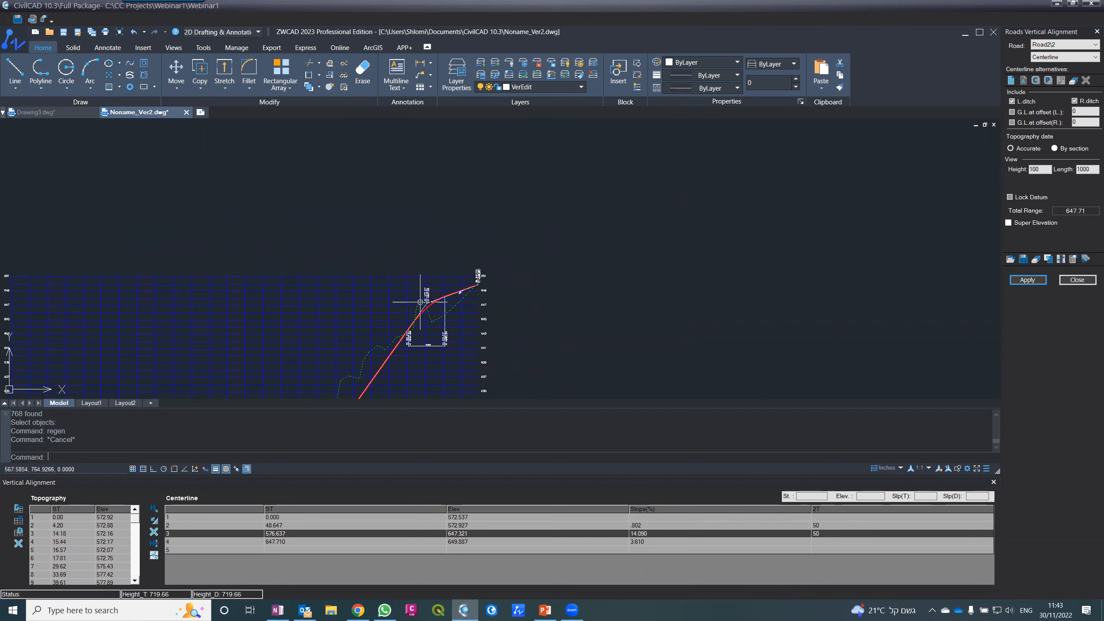
scroll(420, 301, "up", 4)
left_click(419, 300)
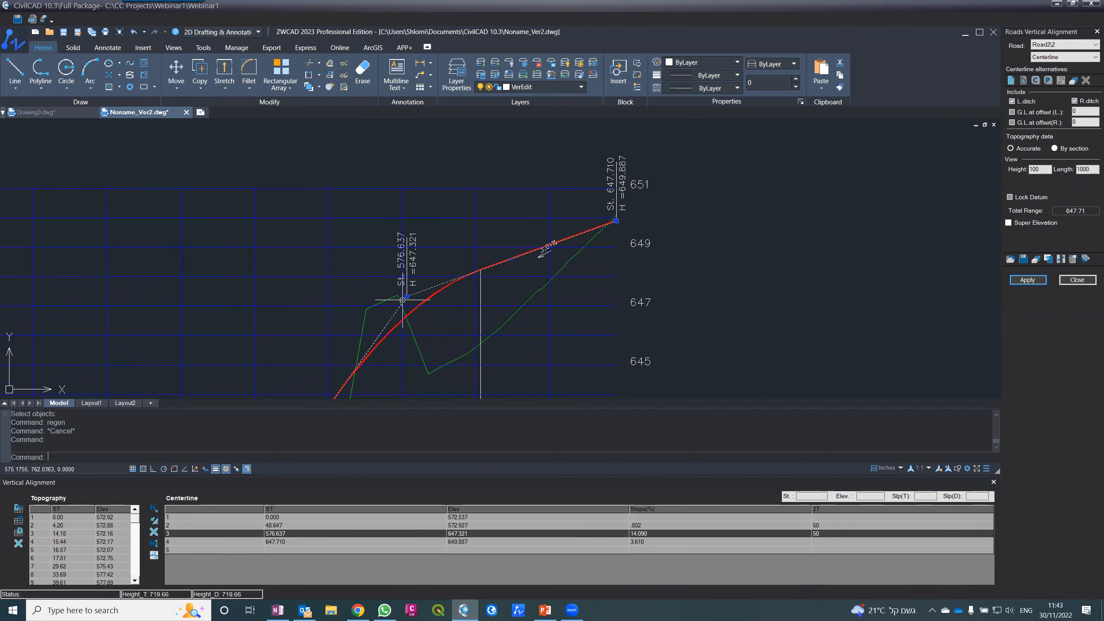
left_click(406, 296)
left_click(445, 304)
left_click(1033, 279)
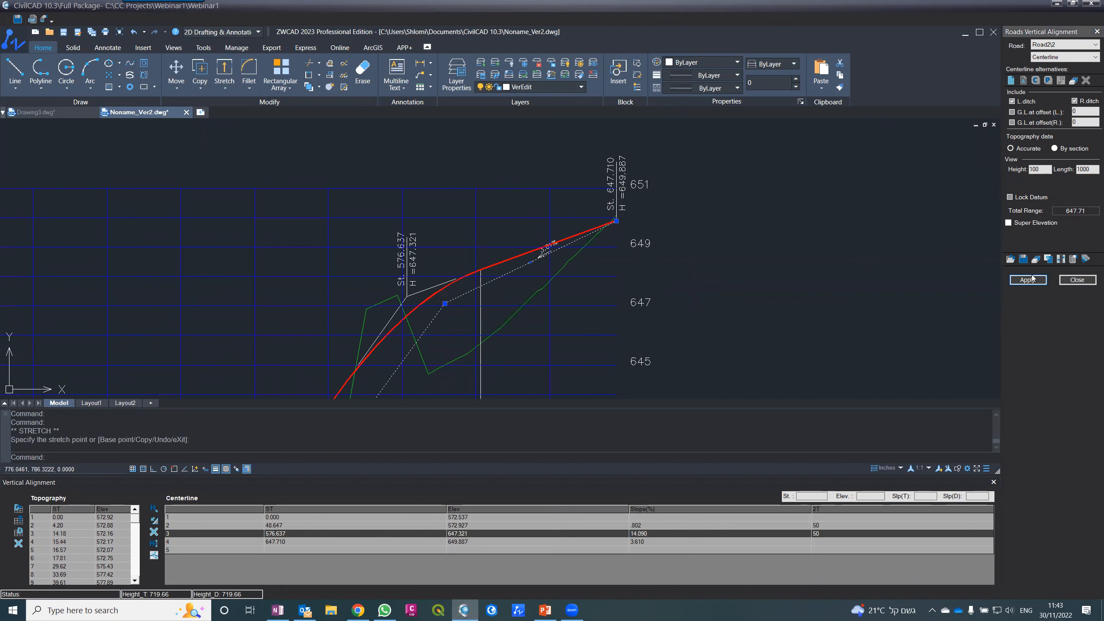
left_click(532, 324)
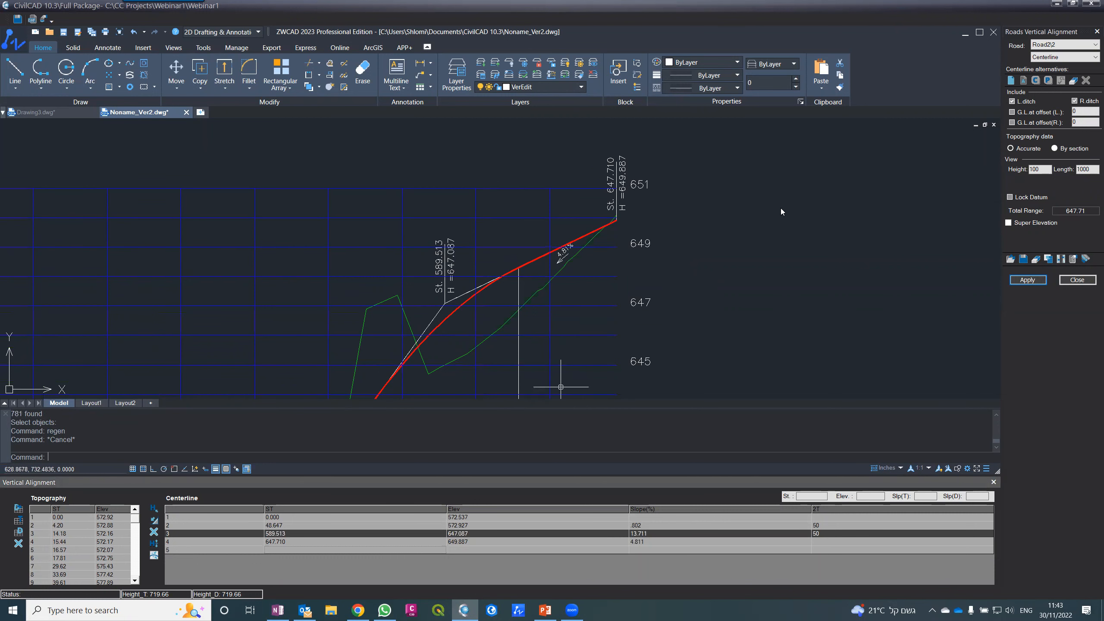
- Examine the design line against the ground profile from the Road1 junction up along the main climb
scroll(497, 187, "down", 9)
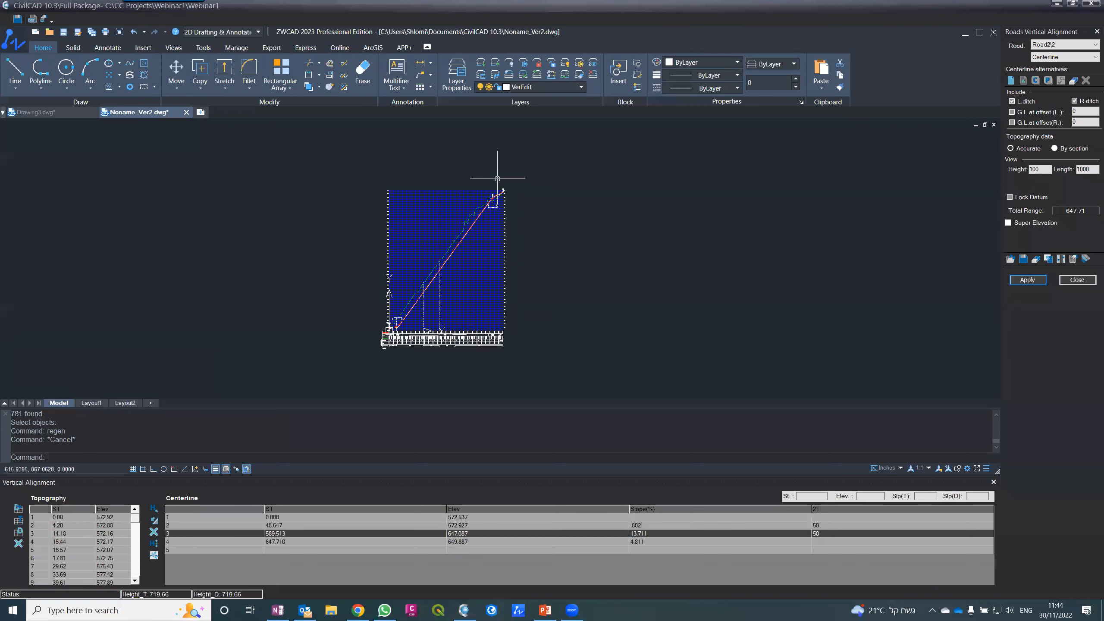
scroll(388, 336, "up", 3)
scroll(388, 335, "up", 2)
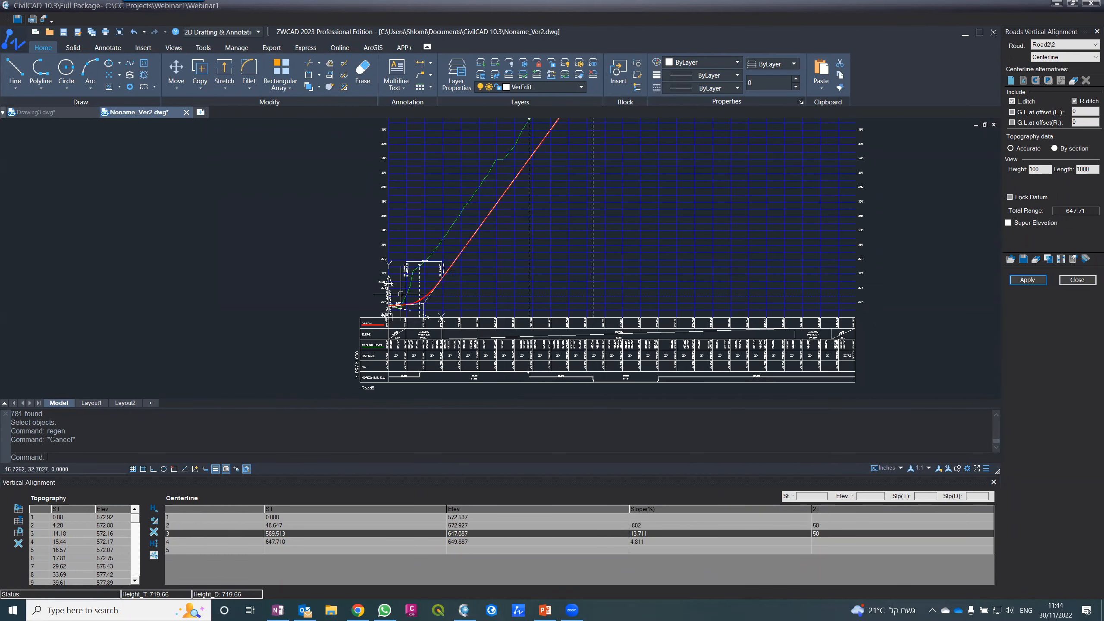
scroll(401, 295, "up", 6)
scroll(401, 294, "down", 12)
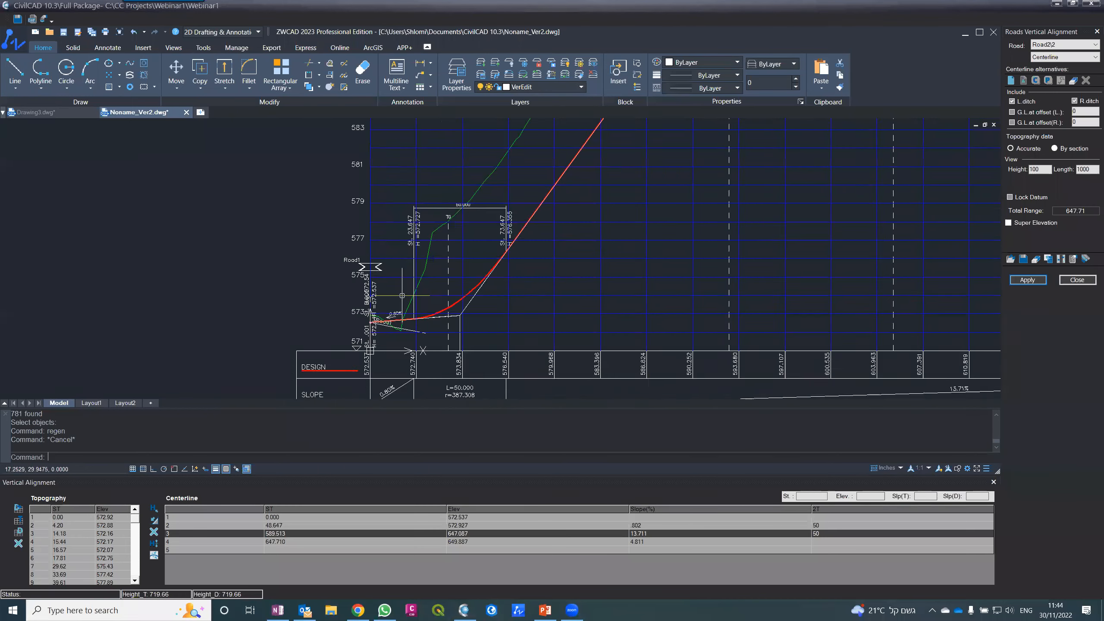
scroll(400, 305, "up", 4)
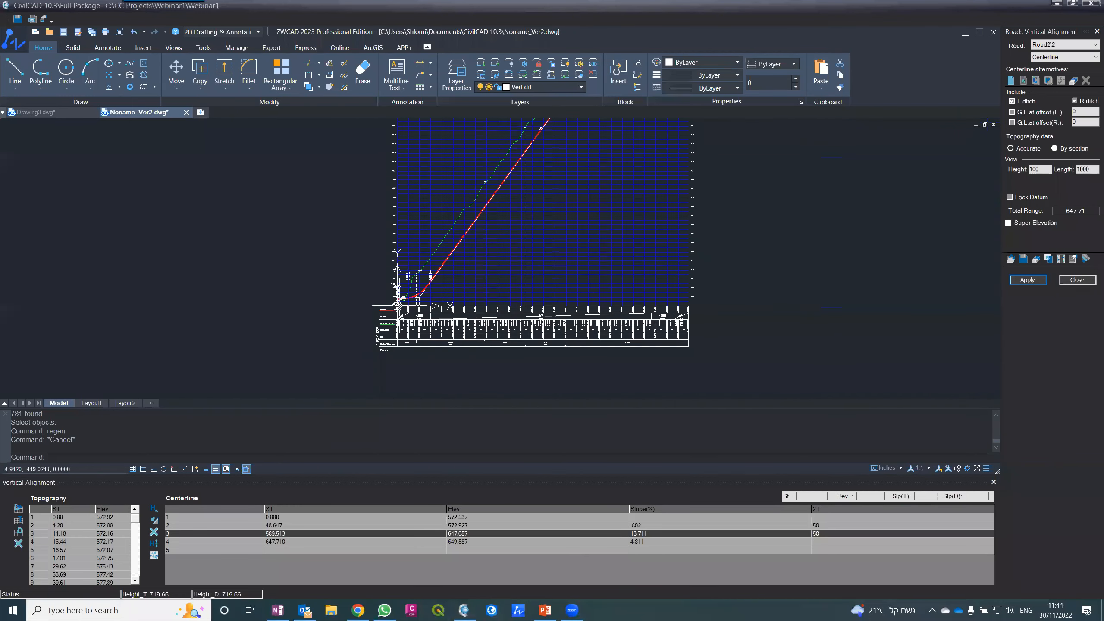
scroll(398, 305, "up", 1)
scroll(398, 306, "down", 2)
scroll(411, 295, "down", 1)
scroll(454, 218, "up", 2)
scroll(485, 215, "up", 1)
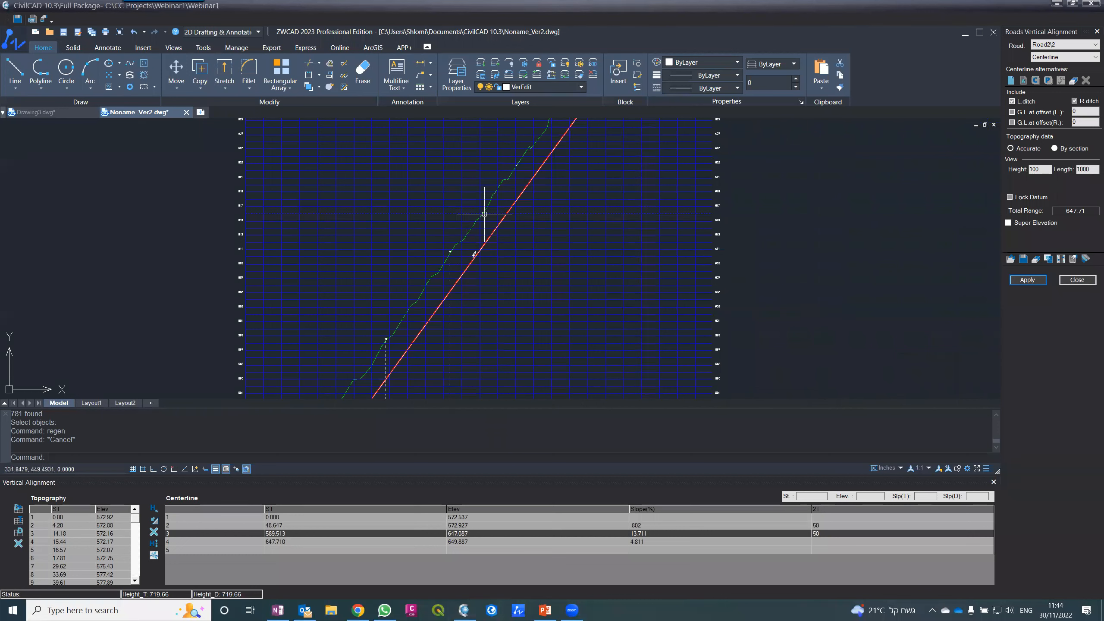
- Insert a new centerline vertex before the one at station 589.513 and set its station to 330
left_click(234, 534)
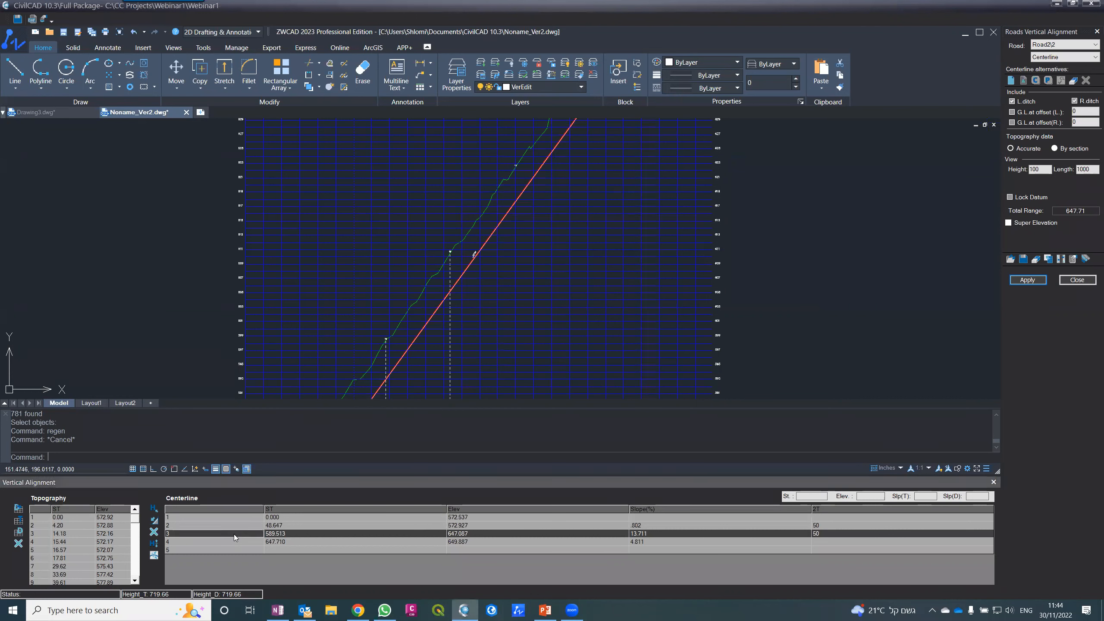
right_click(234, 534)
left_click(257, 574)
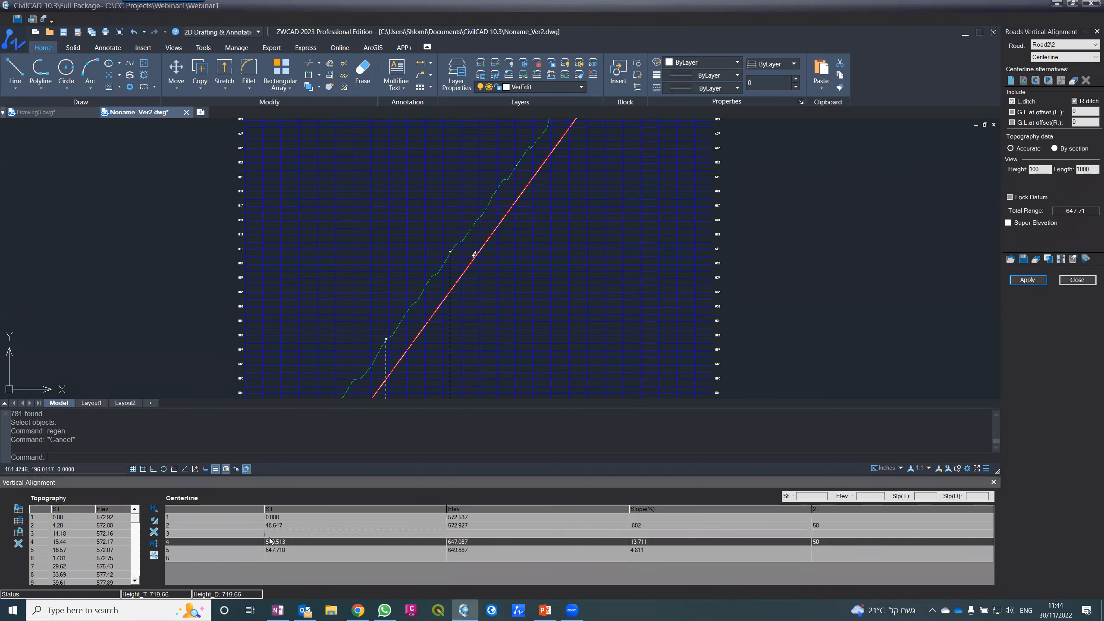
left_click(270, 536)
type("330")
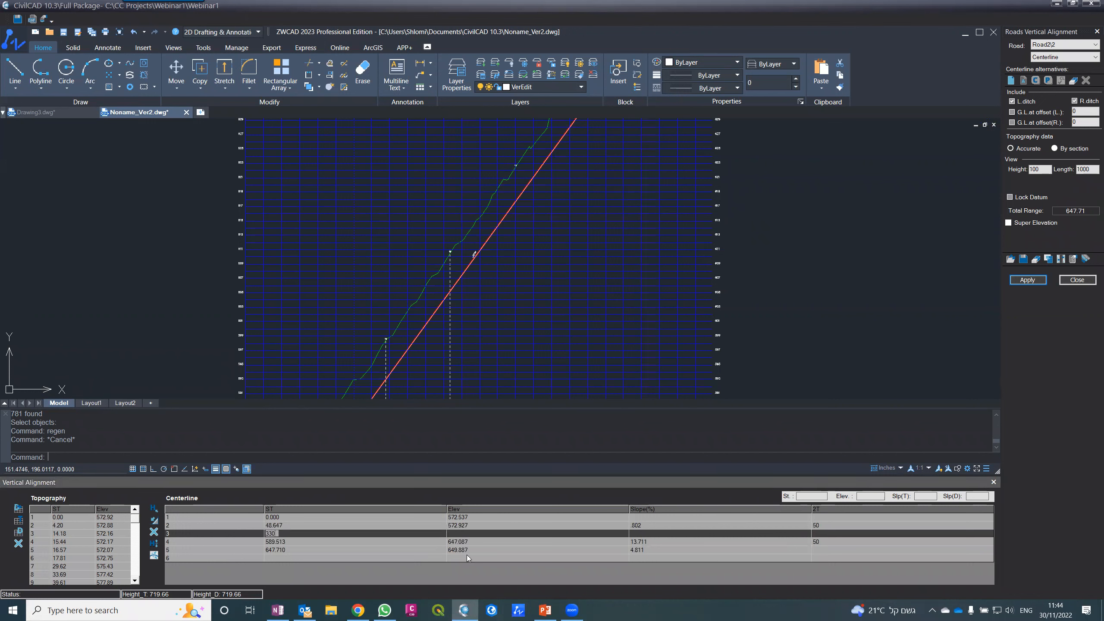
- Set a 12% slope for the vertex at station 330 and apply it to the vertical alignment only
left_click(452, 537)
left_click(641, 536)
type("12")
key("Return")
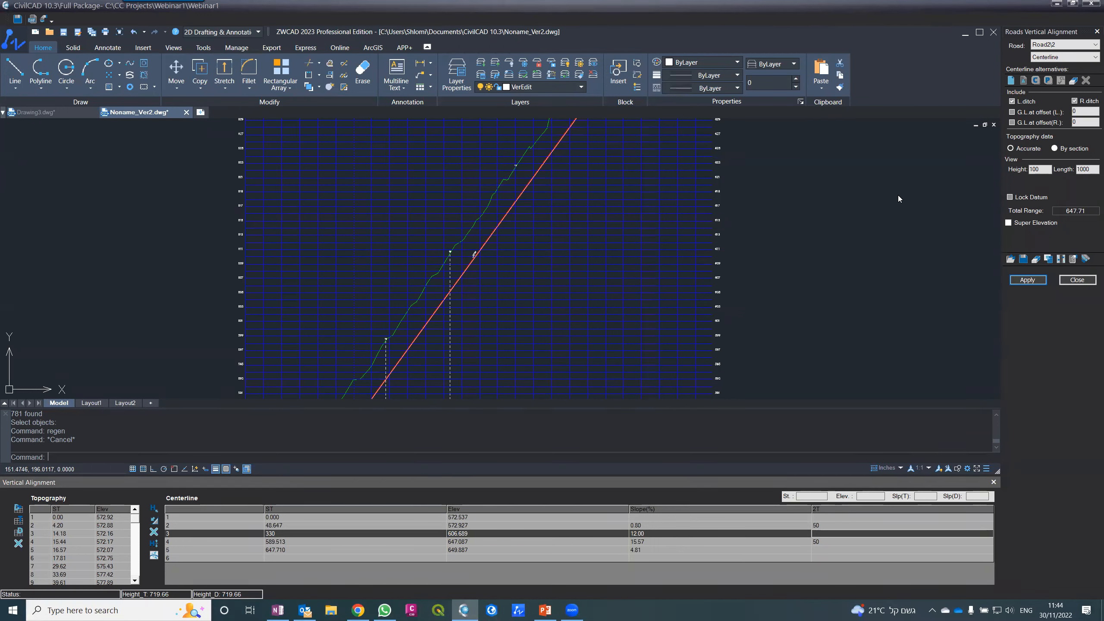
left_click(1027, 280)
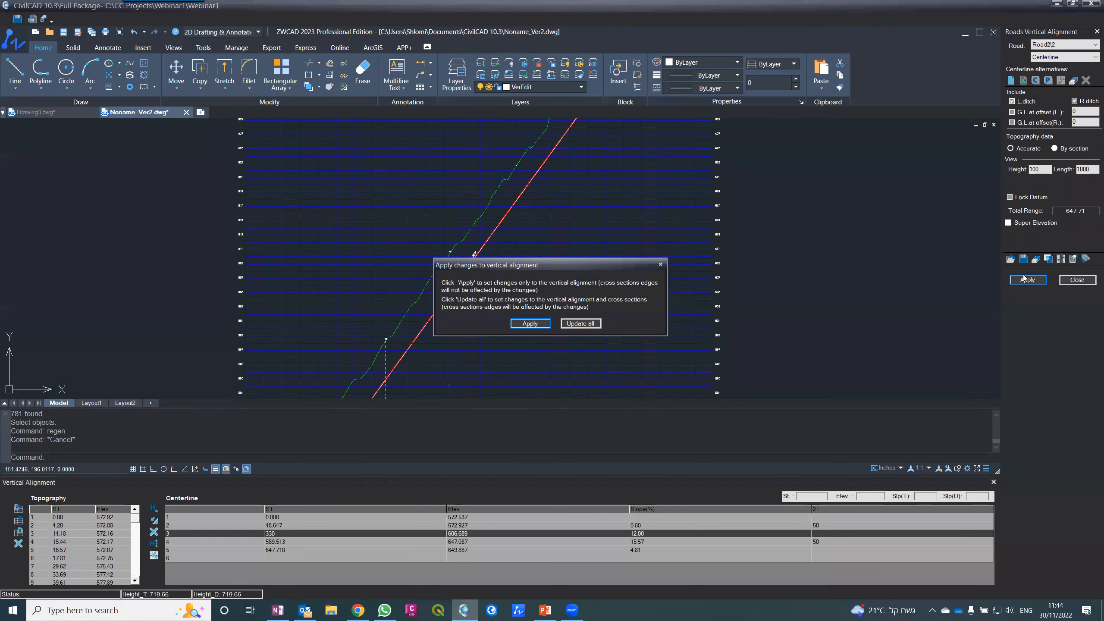
left_click(529, 323)
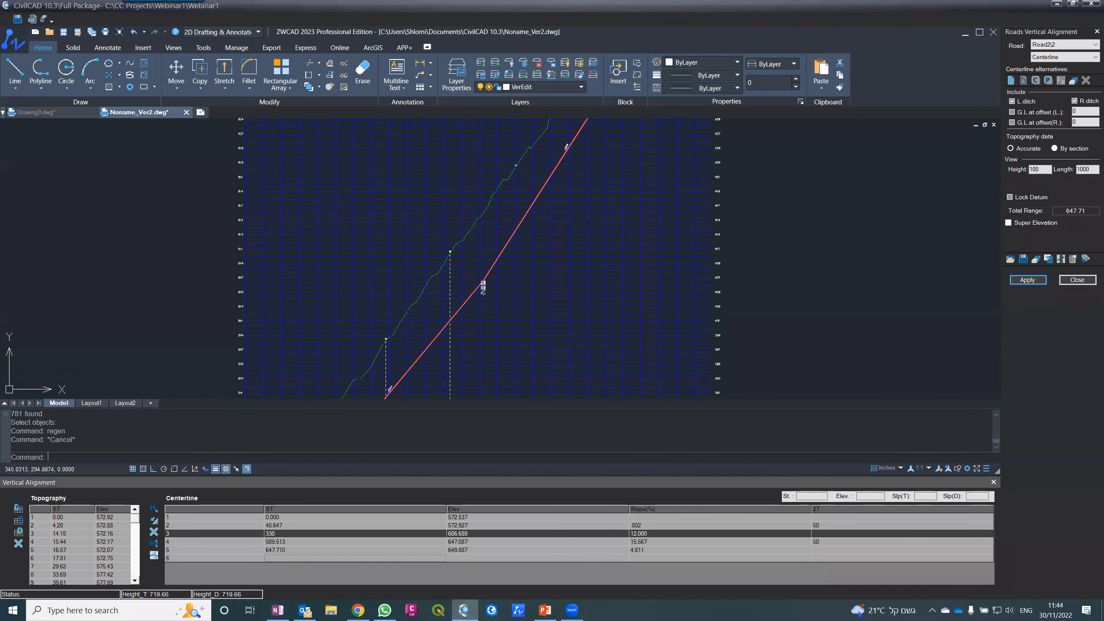
- Set the elevation of the vertex at station 330 to 620 and apply it to the vertical alignment only
scroll(481, 283, "up", 4)
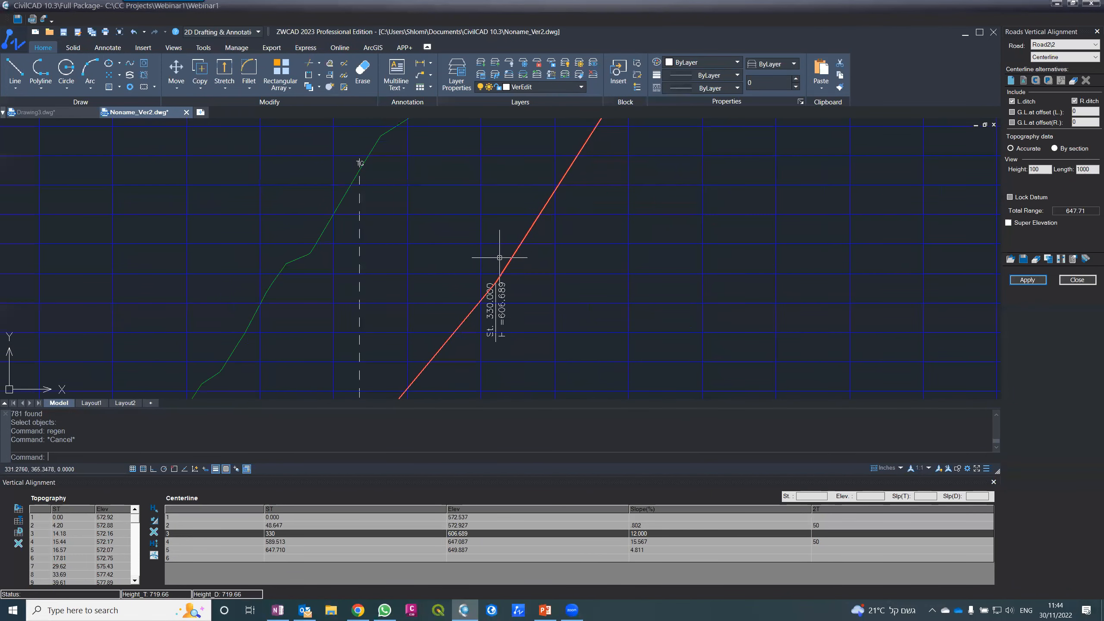
scroll(500, 256, "down", 8)
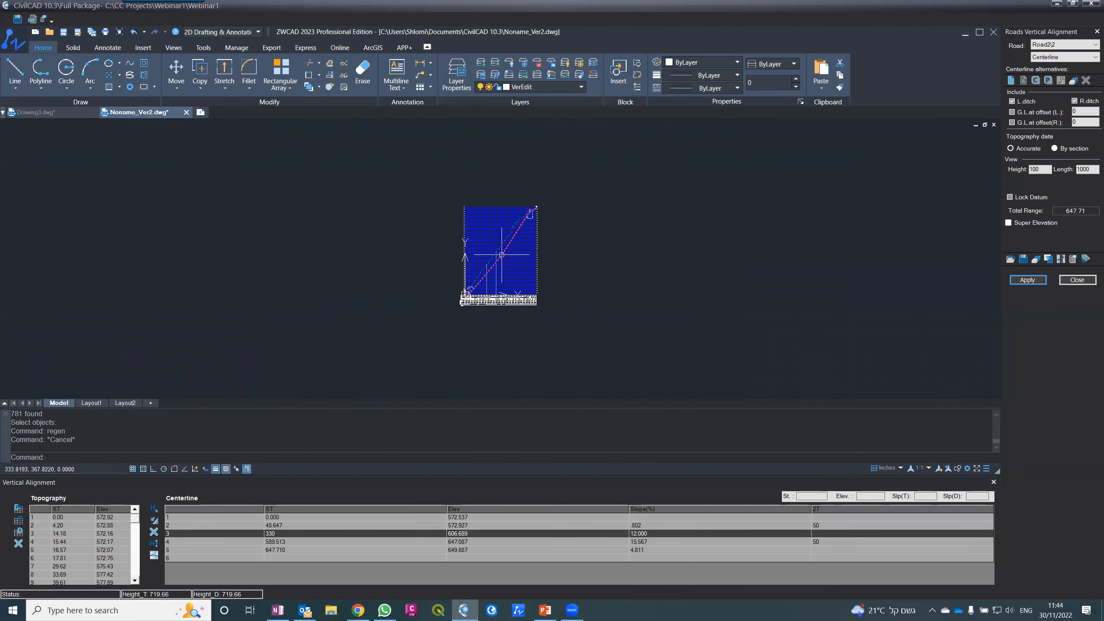
scroll(501, 255, "up", 8)
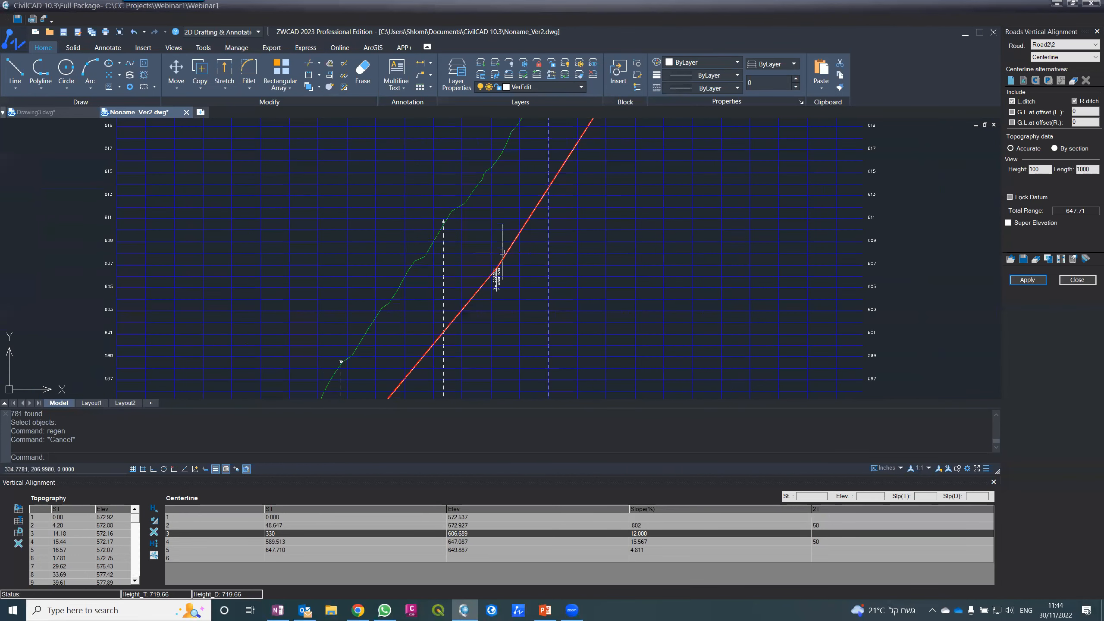
left_click(270, 535)
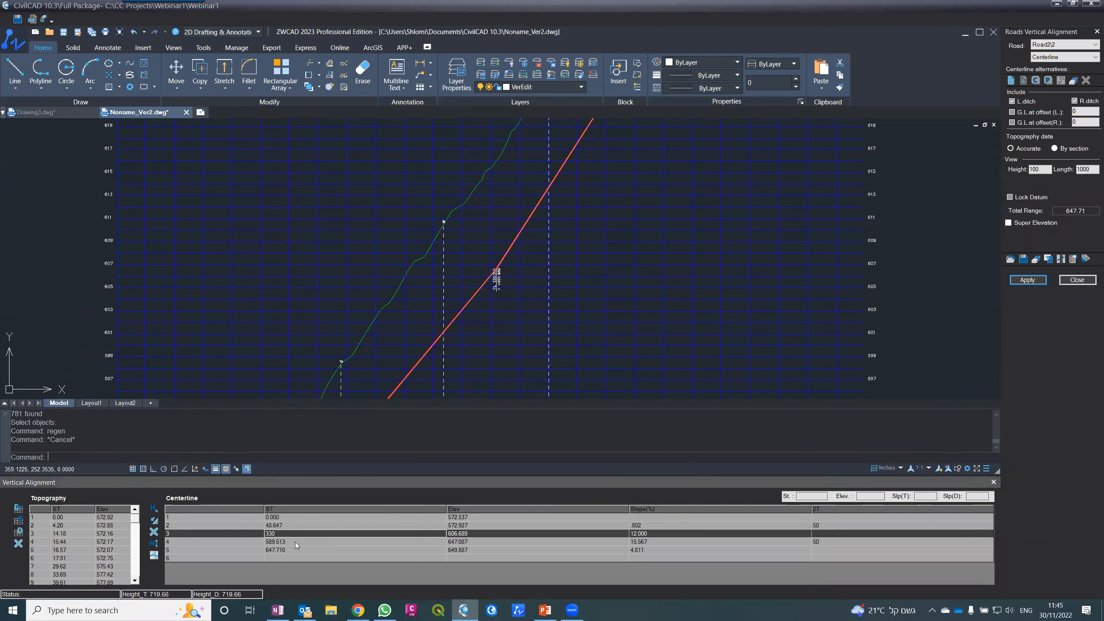
left_click(452, 537)
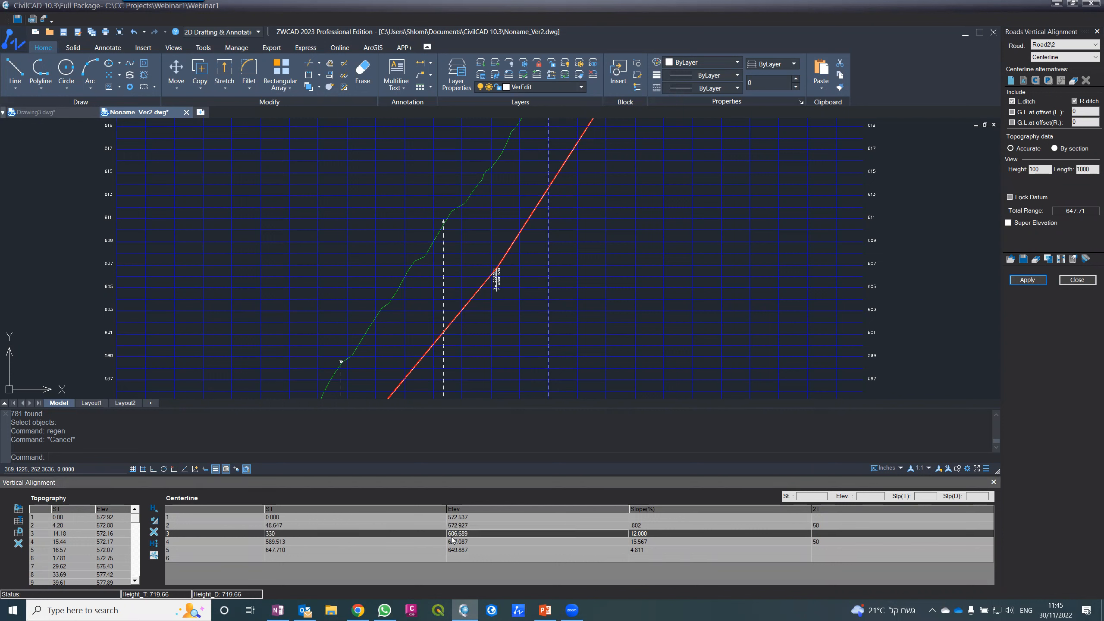
type("620")
key("Return")
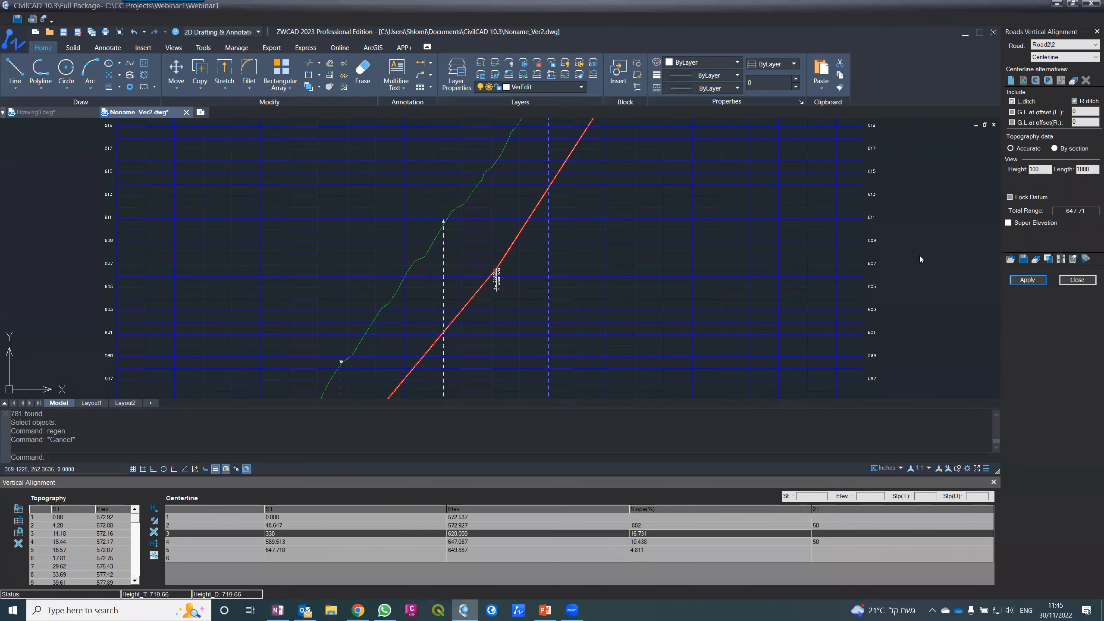
left_click(1012, 280)
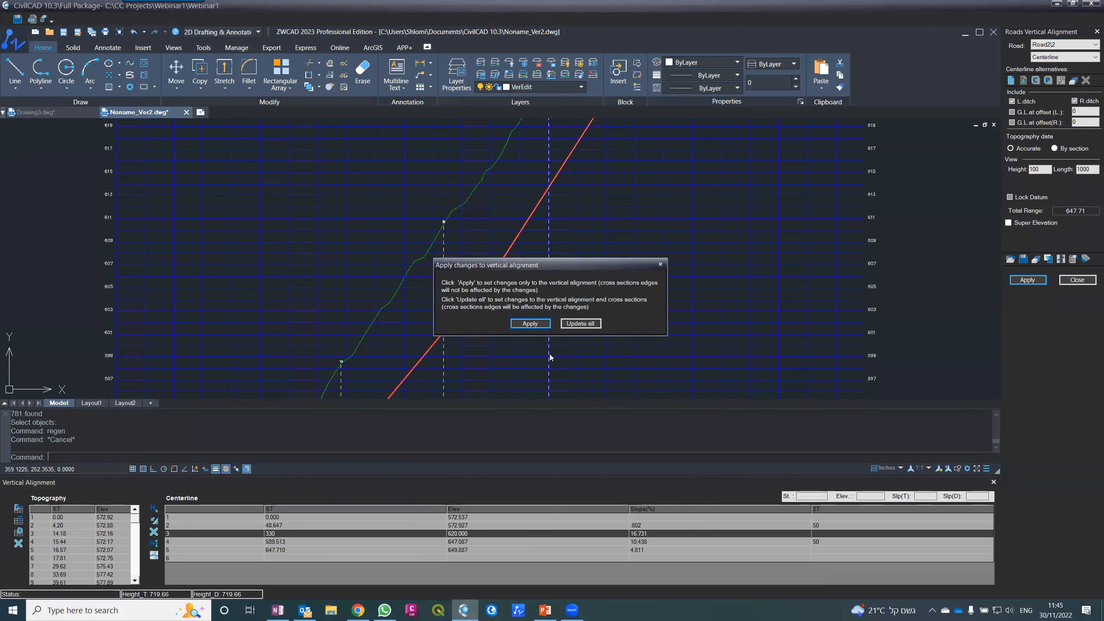
left_click(531, 324)
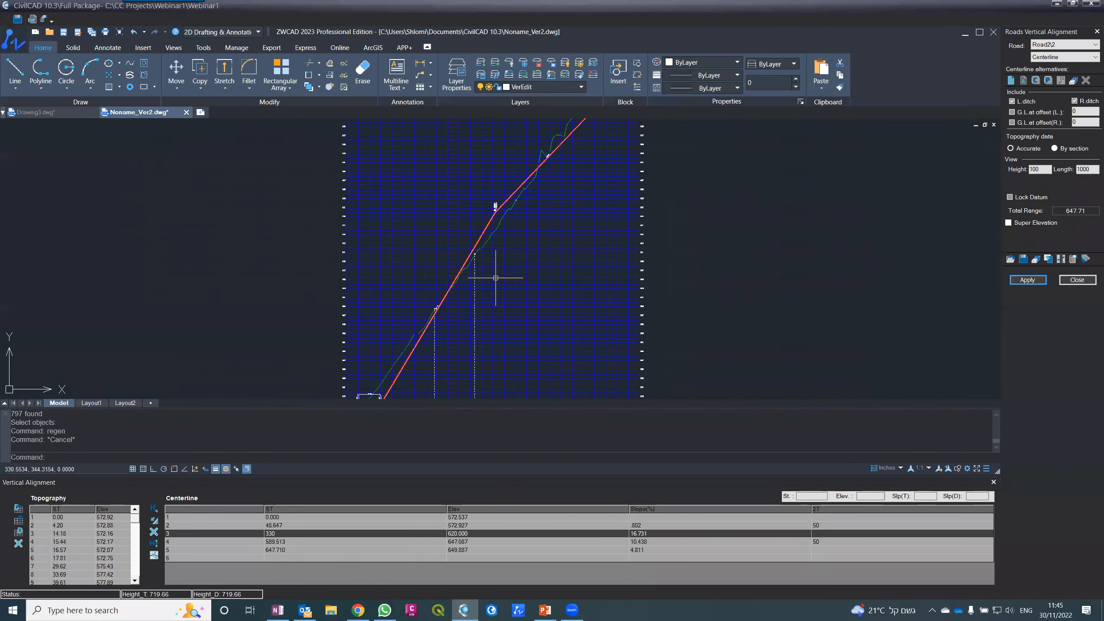
- Inspect how the design line follows the ground profile around the vertex at station 330
scroll(420, 343, "up", 3)
scroll(449, 218, "up", 2)
scroll(449, 272, "down", 4)
scroll(438, 344, "down", 2)
scroll(482, 208, "up", 4)
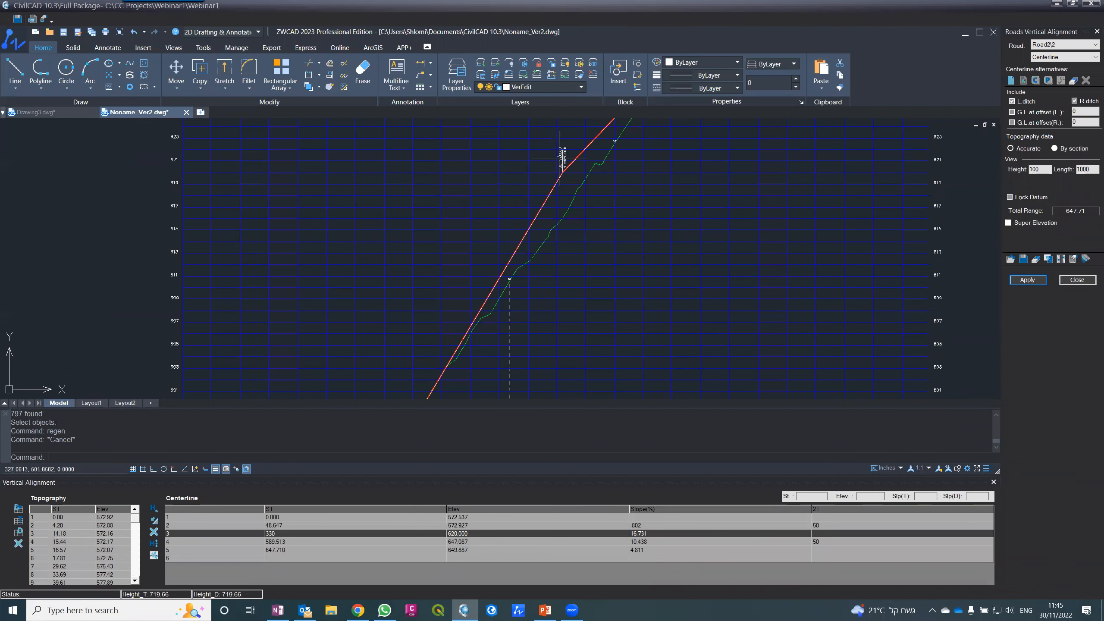
- Stretch the design line's vertex at station 330 to about station 359.3, elevation 622.5, and apply it to the vertical alignment only
left_click(559, 173)
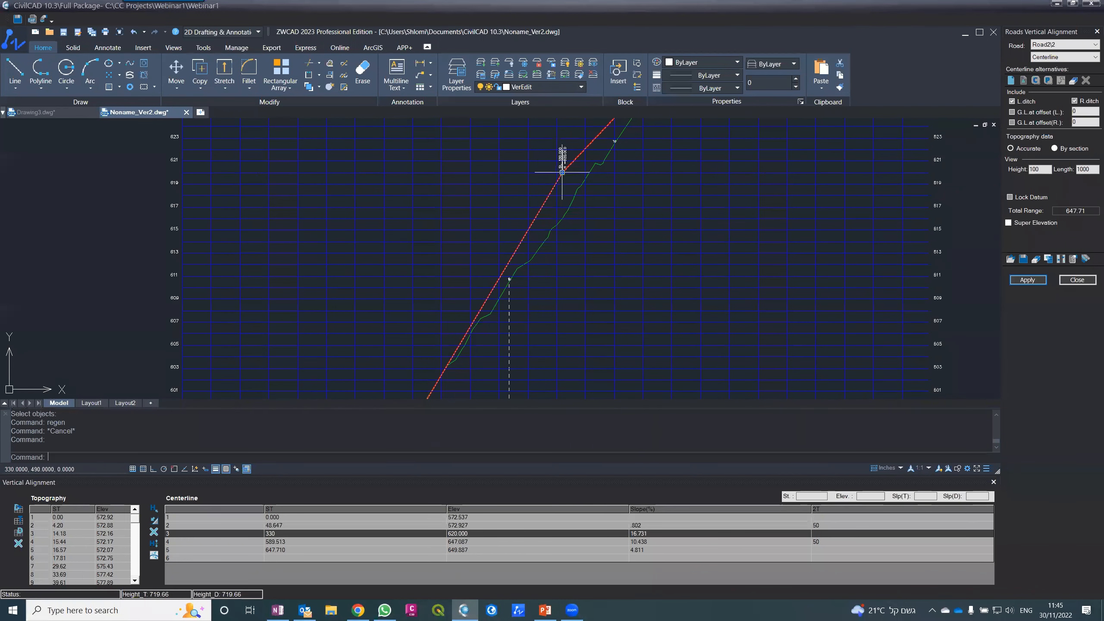
left_click(560, 173)
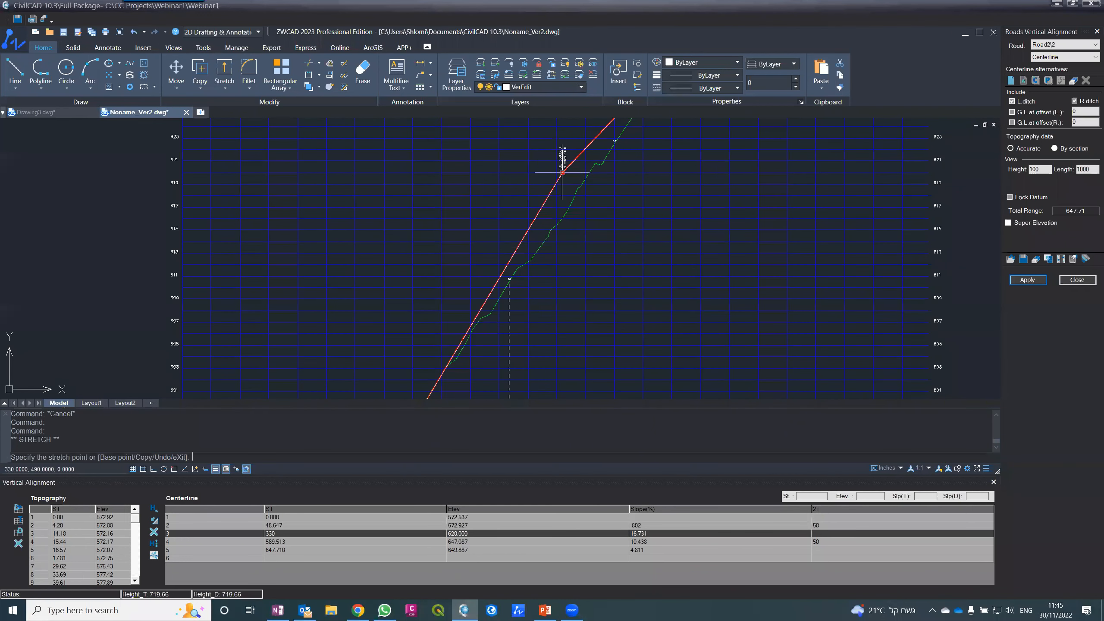
left_click(595, 144)
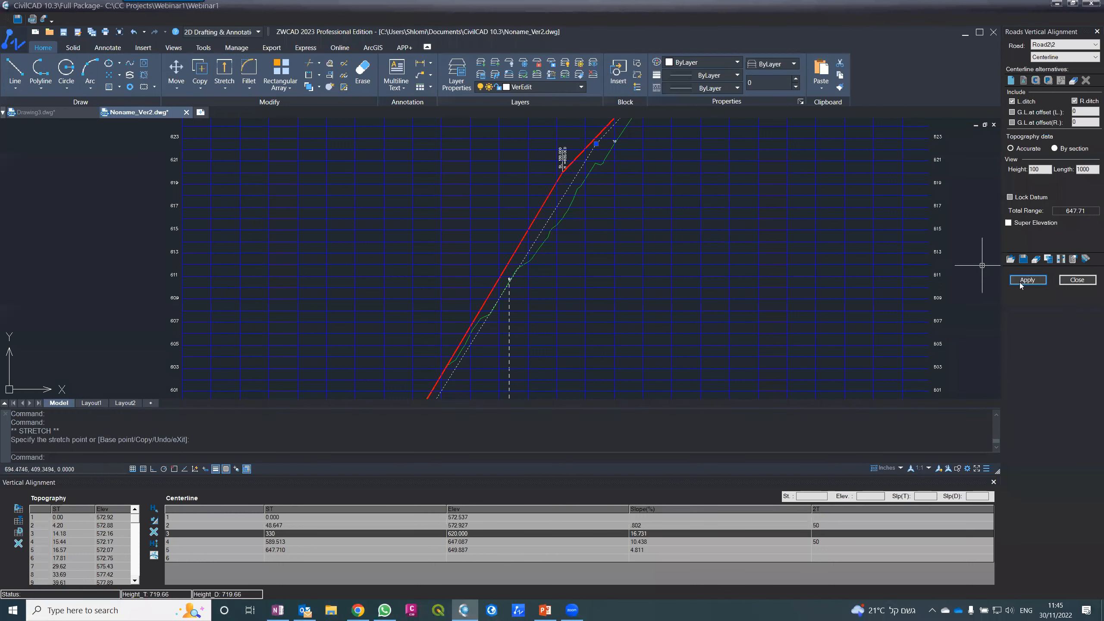
left_click(1027, 279)
left_click(527, 323)
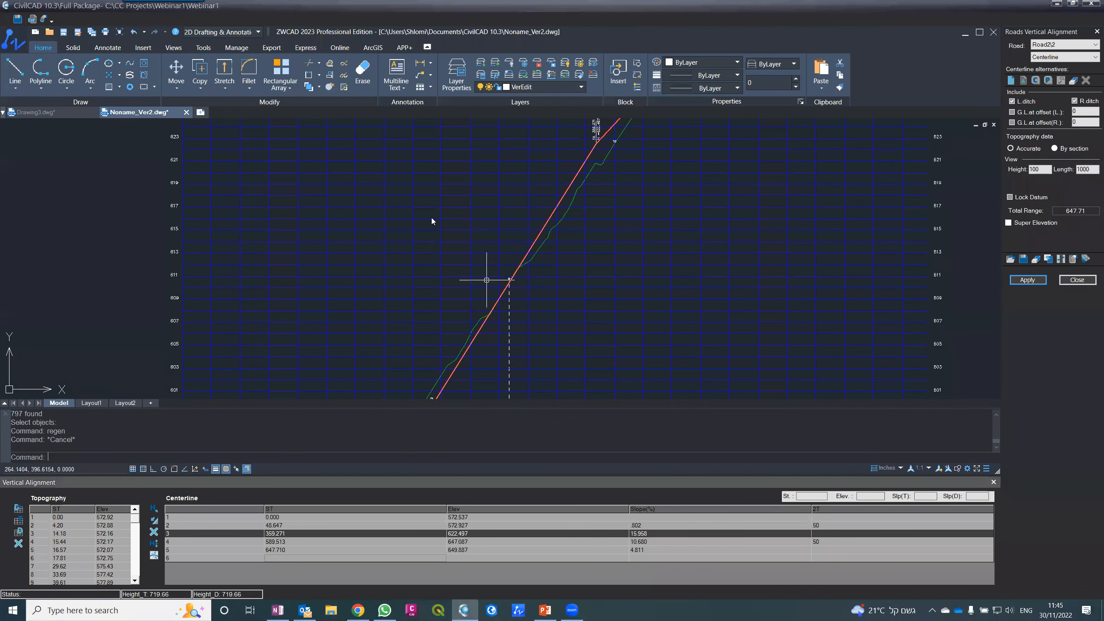
- Set the 2T vertical curve length of the third centerline vertex to 100 and apply it to the vertical alignment only
scroll(434, 227, "down", 5)
scroll(435, 231, "up", 6)
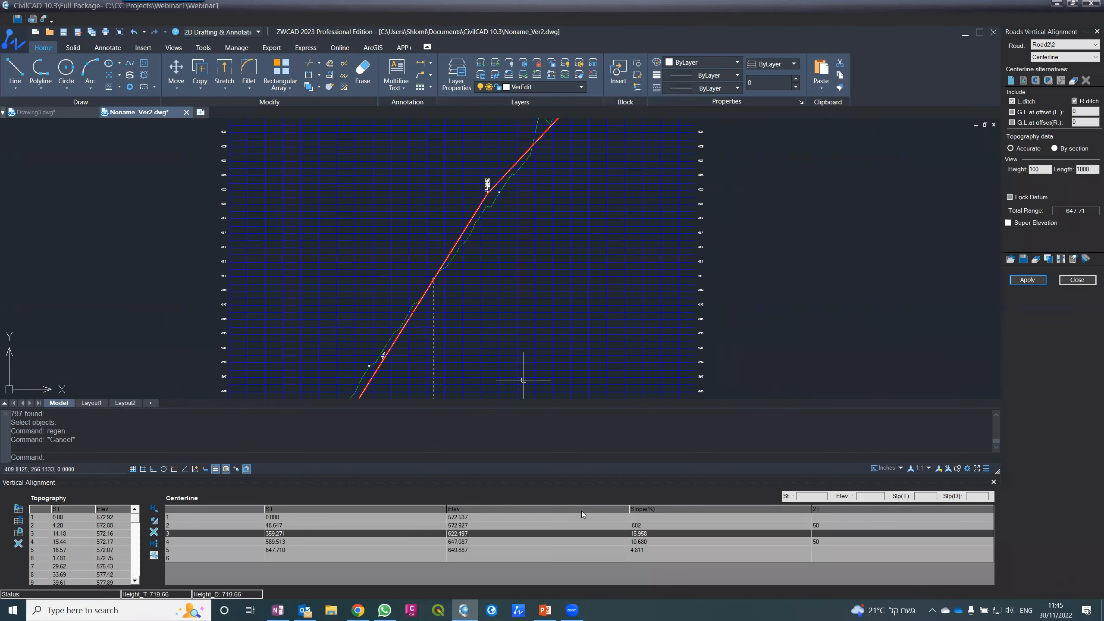
left_click(820, 533)
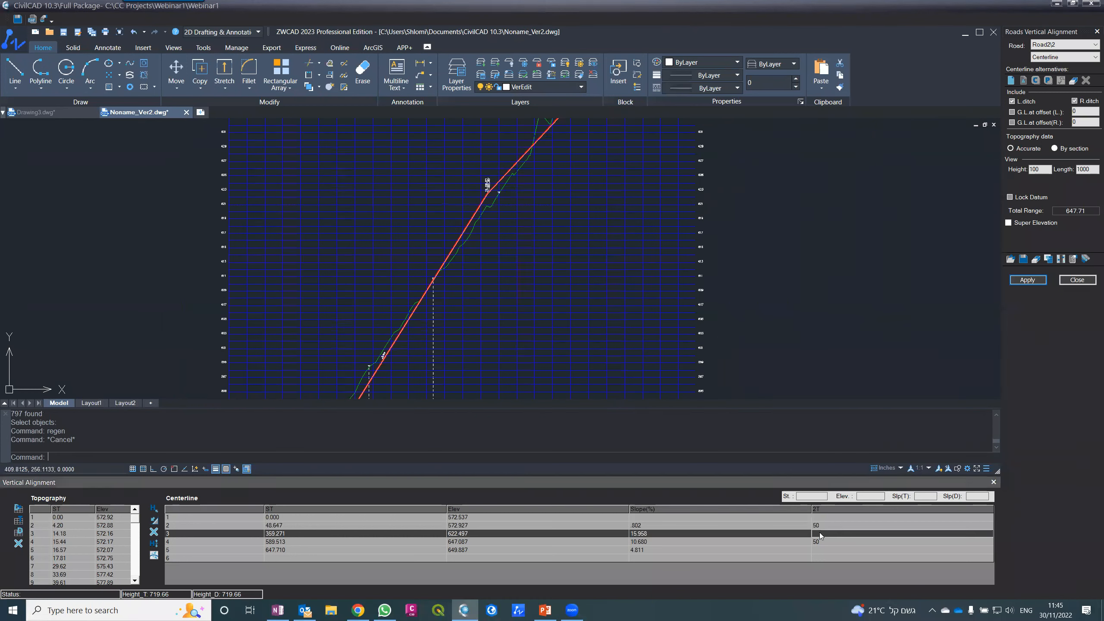
type("100")
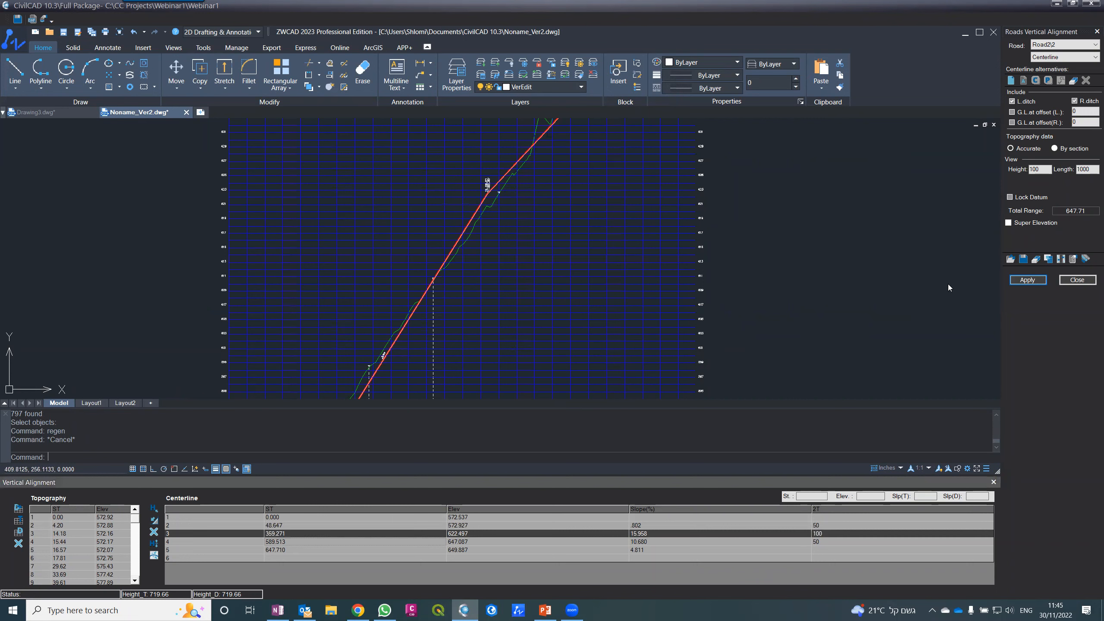
left_click(1039, 282)
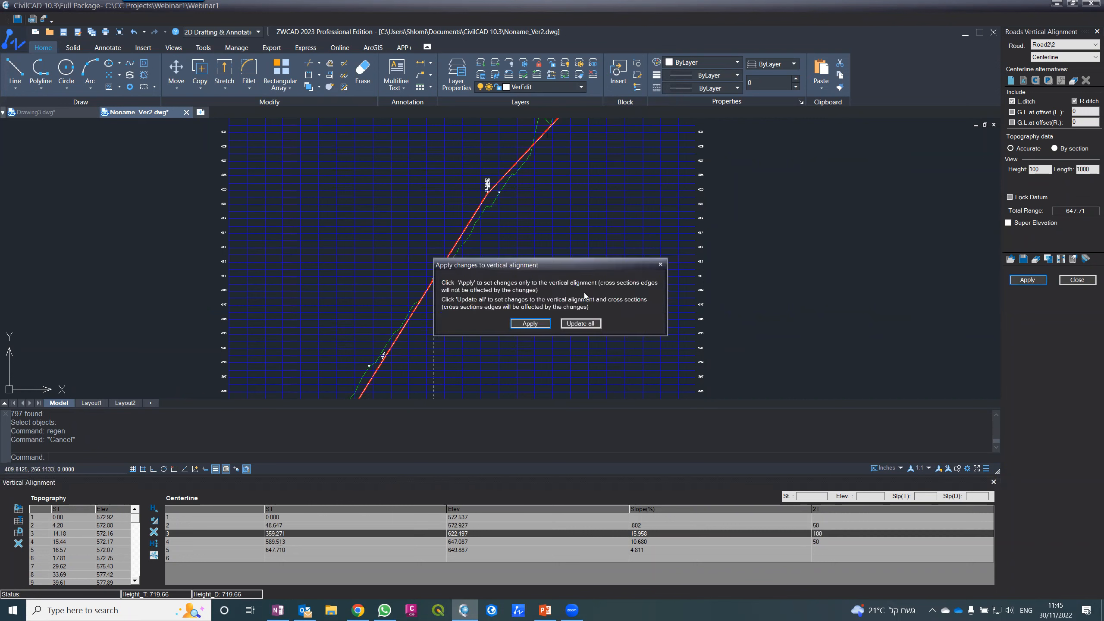
left_click(519, 324)
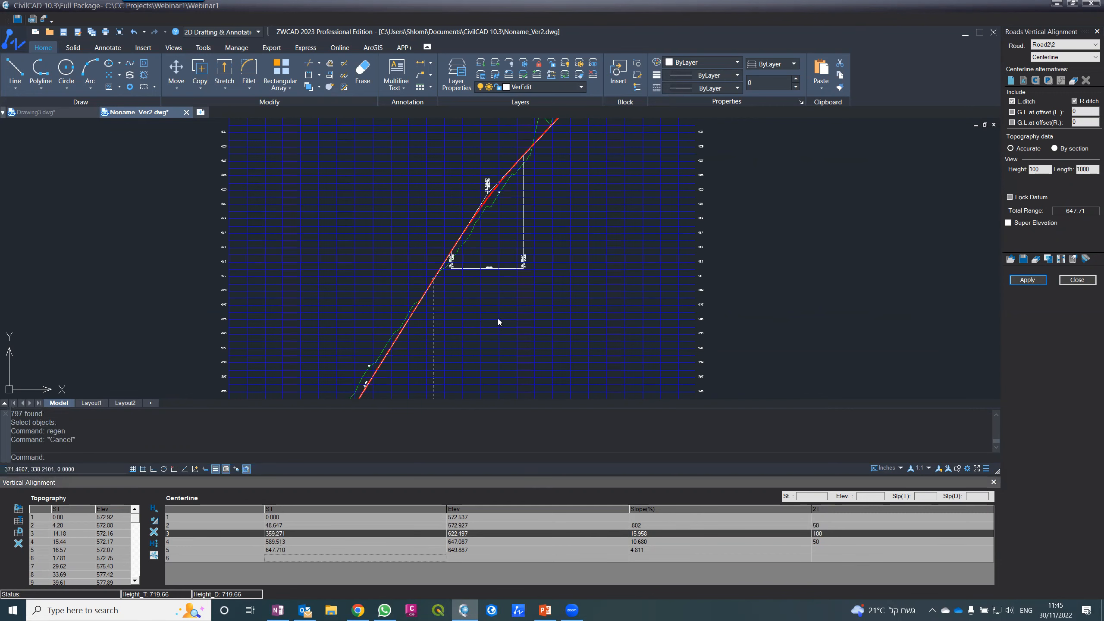
- Examine Road2's full profile against the ground and the vertical curve near the Road1 junction, and decline the incoming voice call
scroll(266, 229, "down", 5)
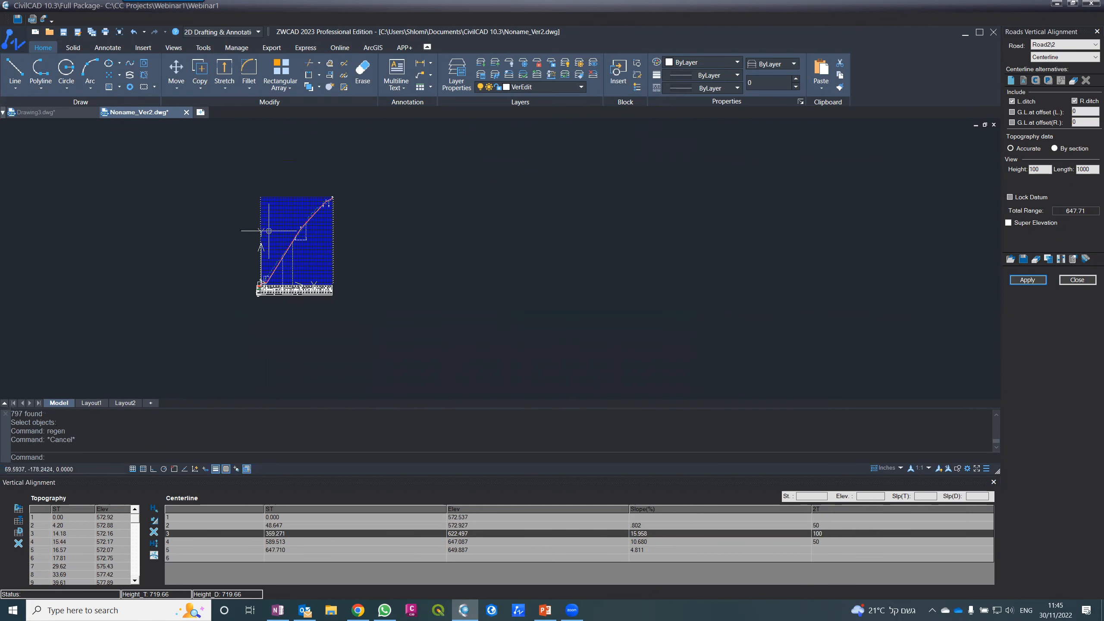
scroll(206, 197, "up", 2)
scroll(234, 197, "up", 2)
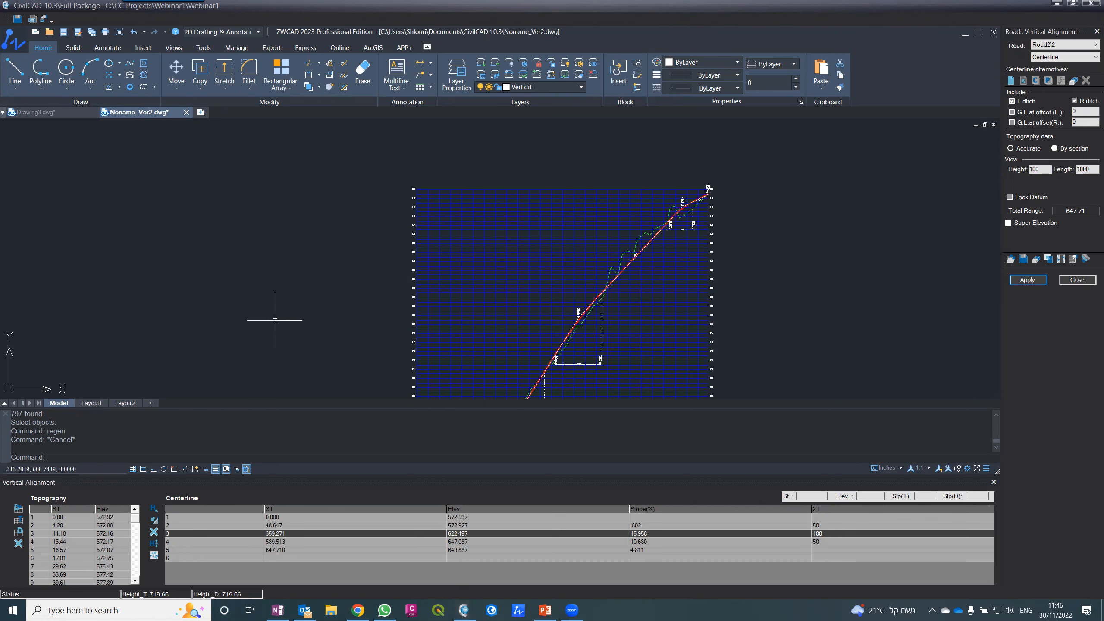
scroll(306, 261, "down", 5)
scroll(322, 278, "up", 2)
scroll(328, 293, "up", 2)
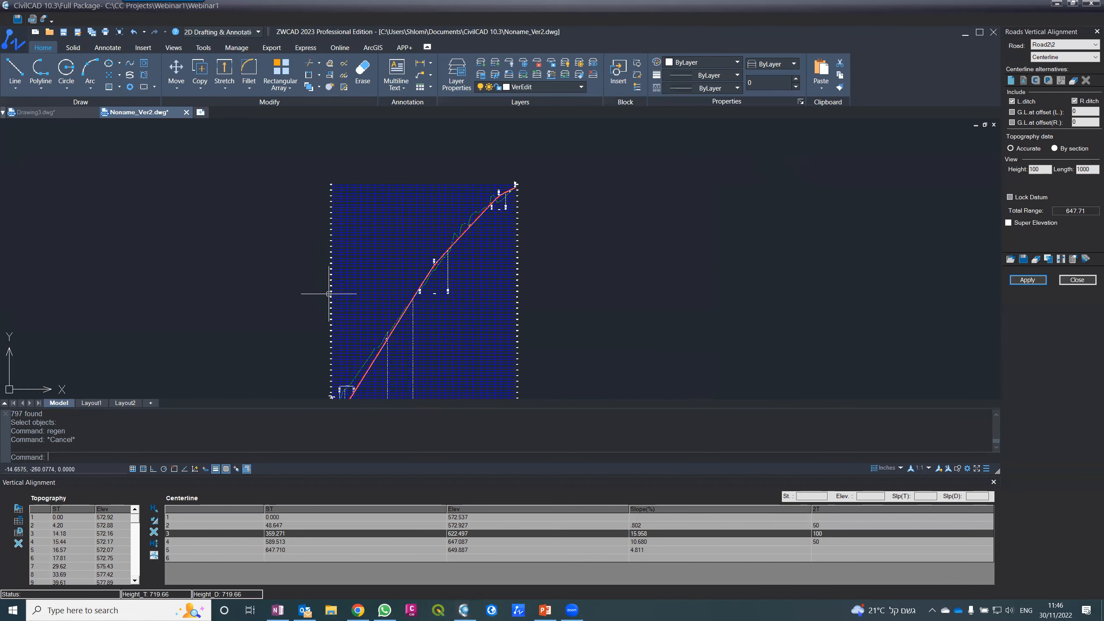
scroll(329, 292, "down", 2)
scroll(326, 377, "up", 5)
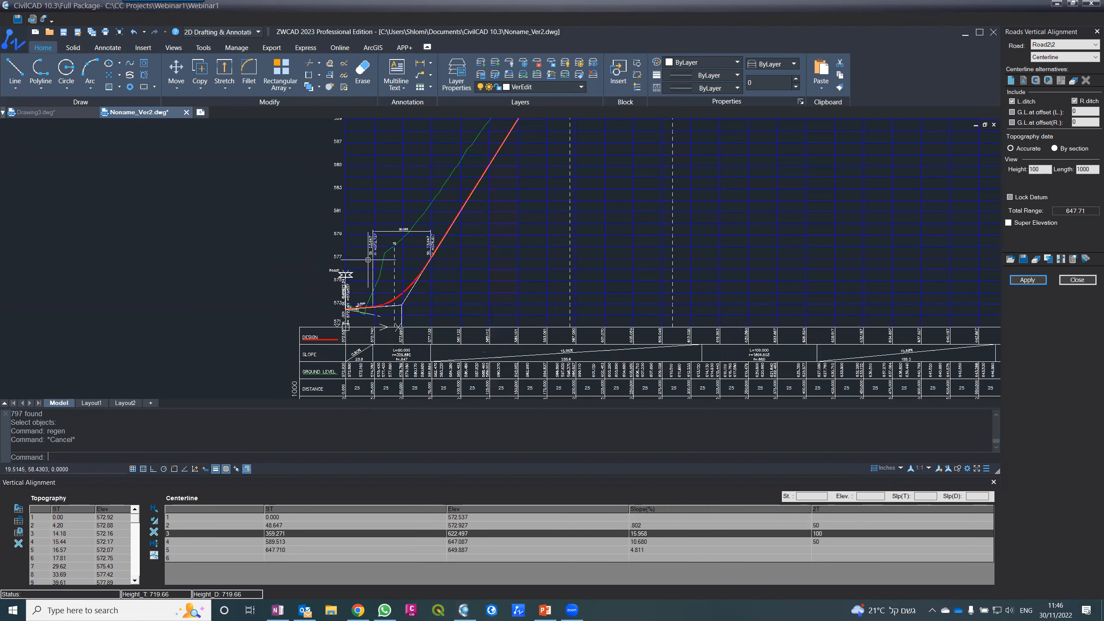
scroll(370, 278, "up", 3)
scroll(379, 288, "down", 4)
scroll(379, 298, "down", 3)
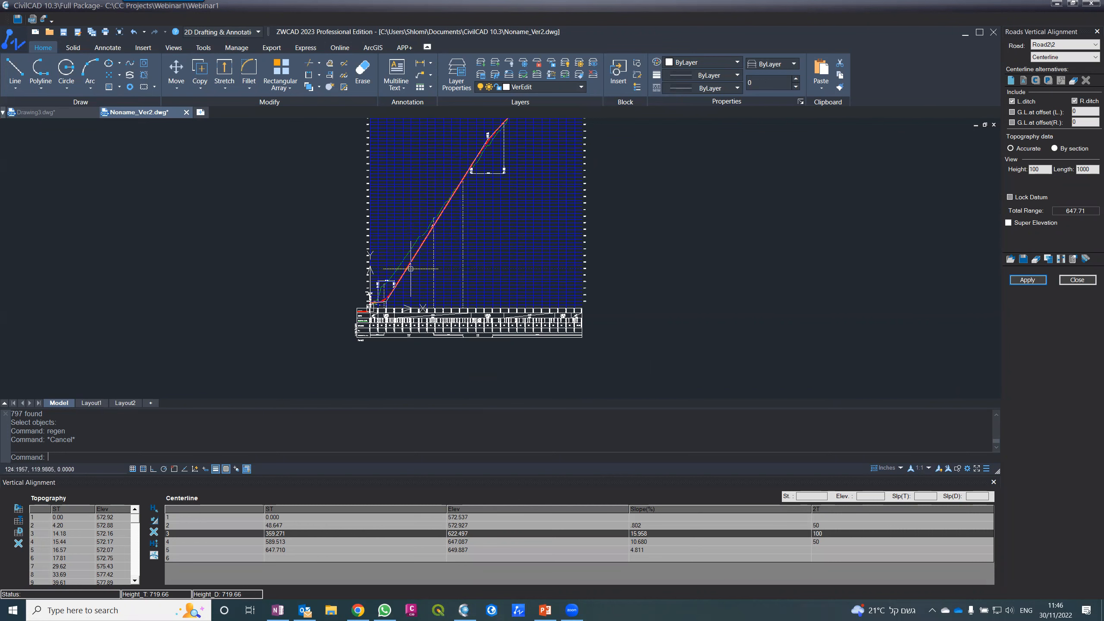
scroll(411, 268, "up", 5)
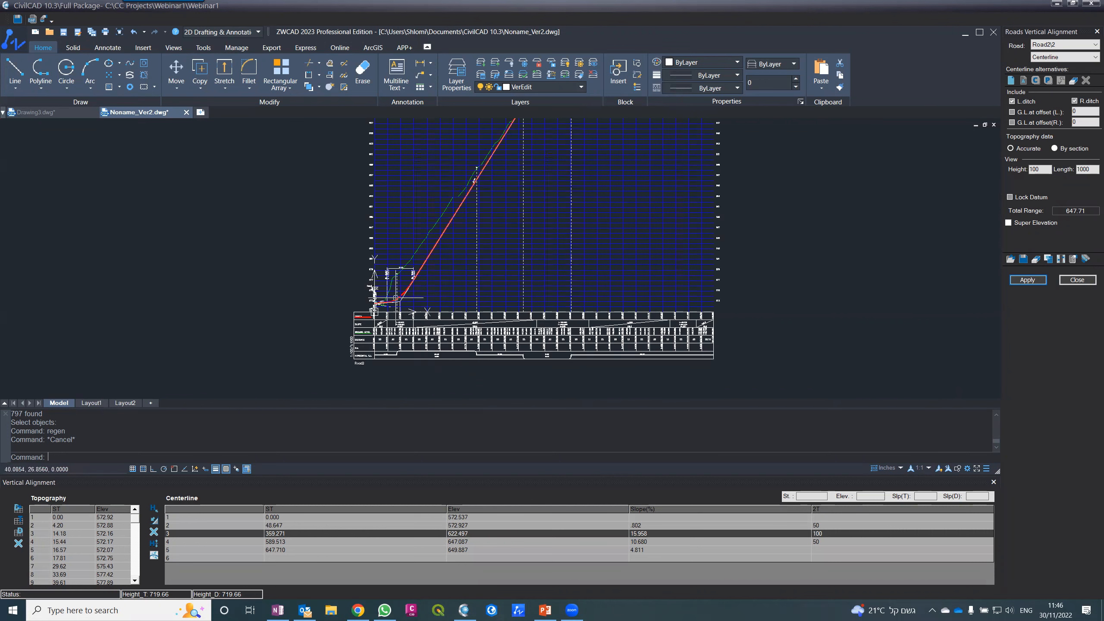
scroll(379, 308, "up", 2)
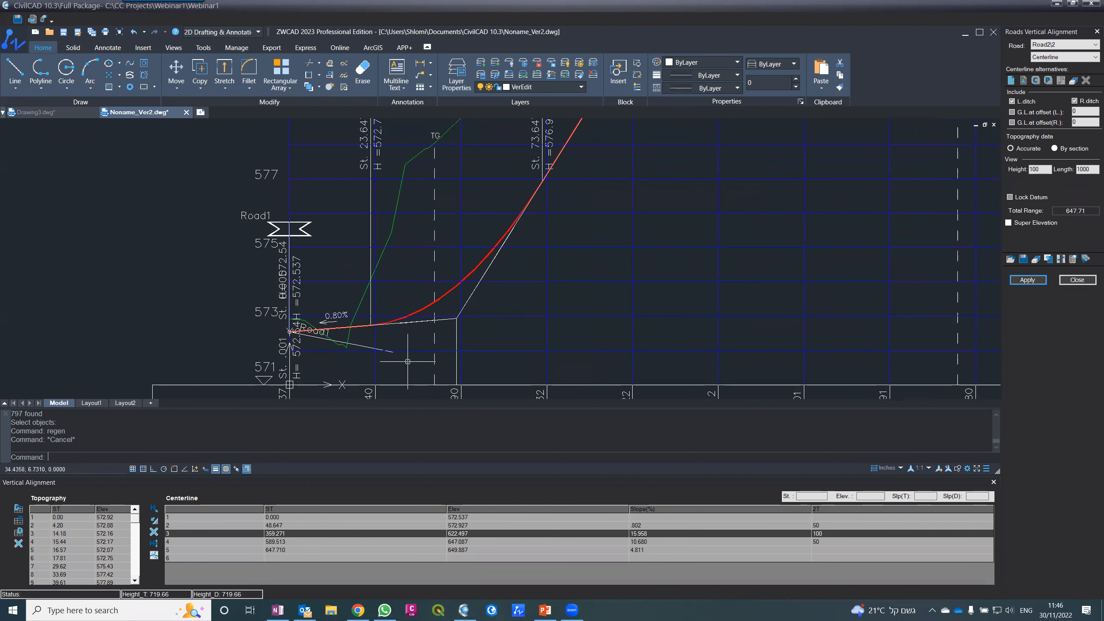
scroll(402, 391, "down", 4)
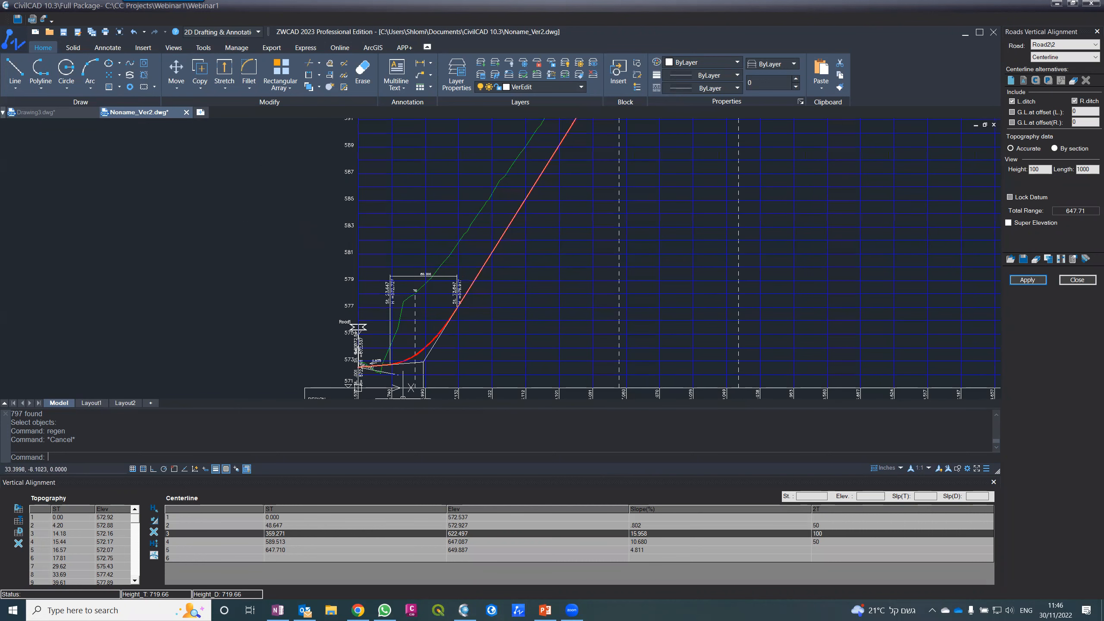
scroll(406, 334, "down", 5)
scroll(407, 333, "up", 2)
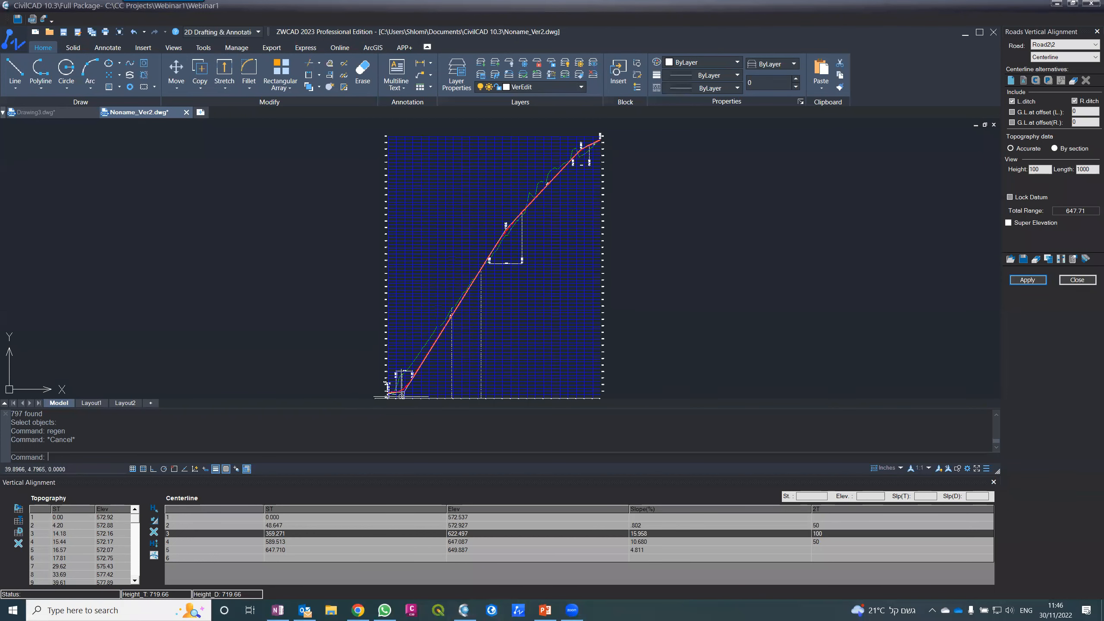
scroll(392, 390, "up", 5)
scroll(393, 390, "up", 2)
scroll(394, 370, "down", 5)
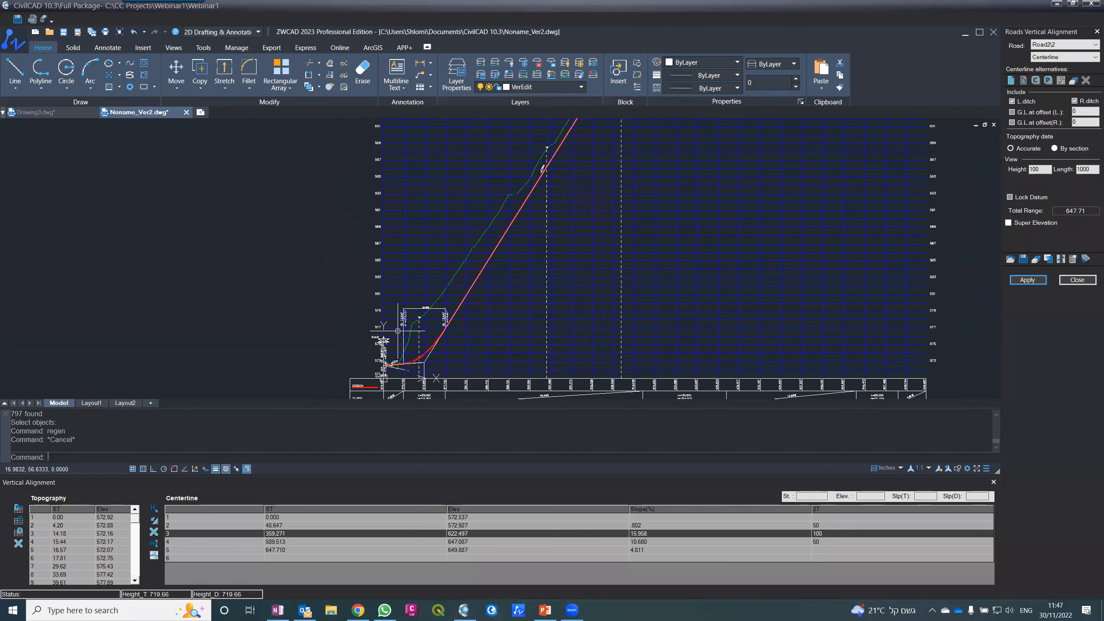
scroll(406, 307, "down", 4)
scroll(407, 309, "up", 4)
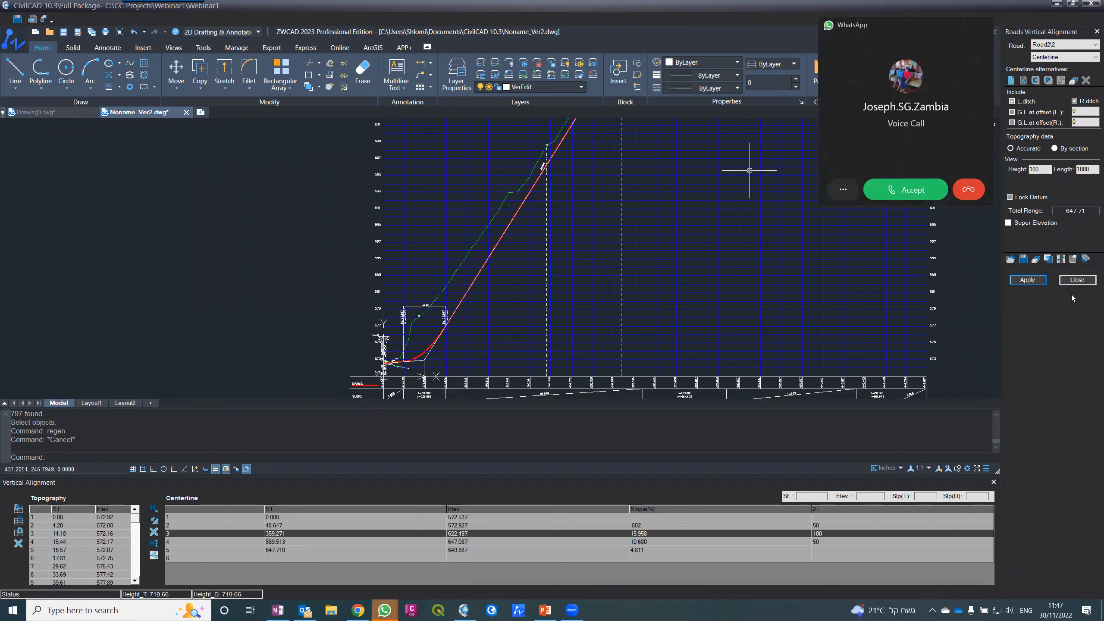
left_click(964, 187)
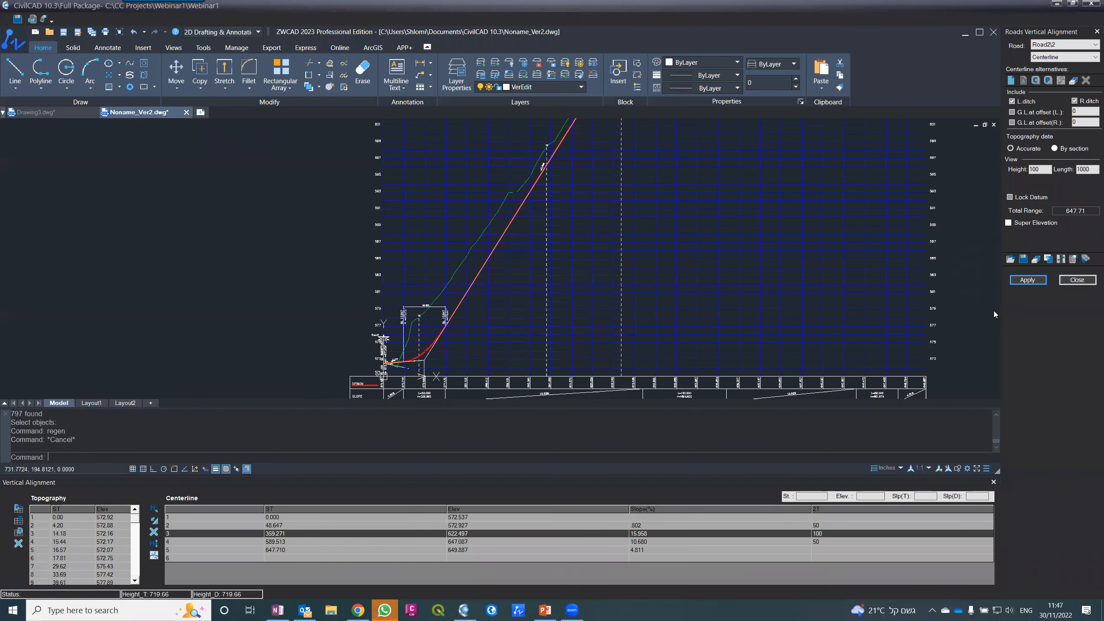
- Update both the vertical alignment and the cross sections with all changes, and close Road2's vertical alignment
left_click(1082, 280)
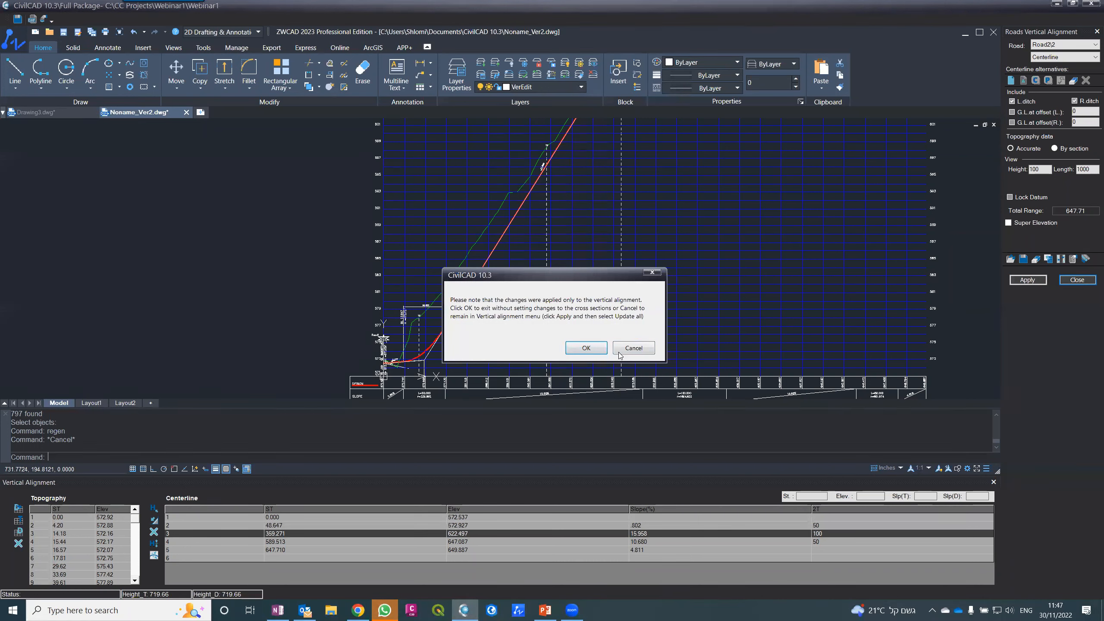
key("Escape")
left_click(1028, 283)
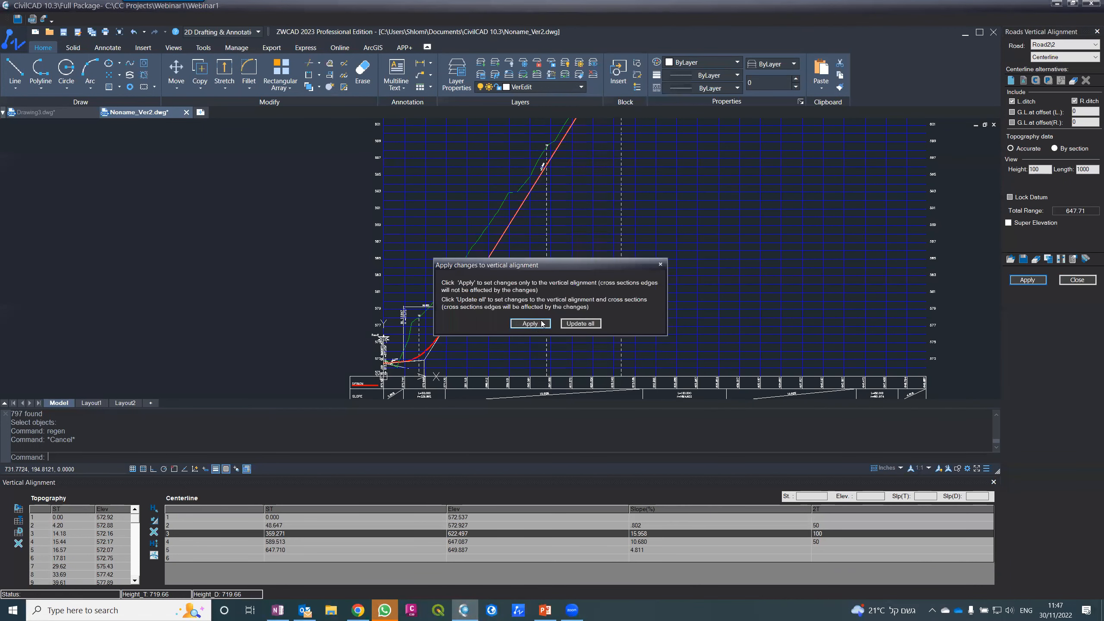
left_click(573, 326)
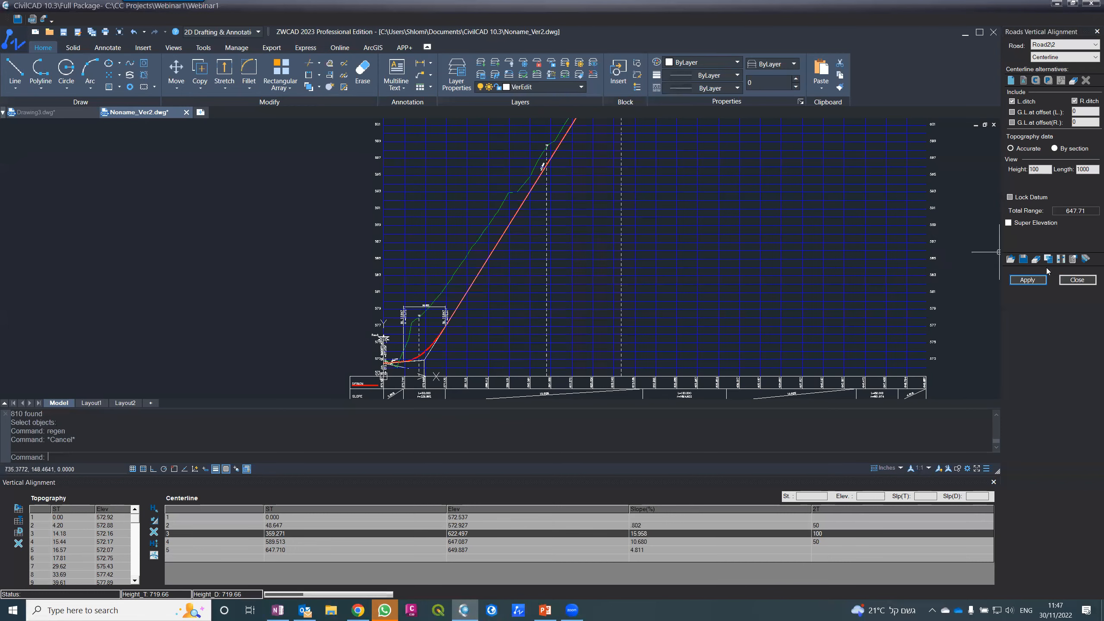
left_click(1077, 280)
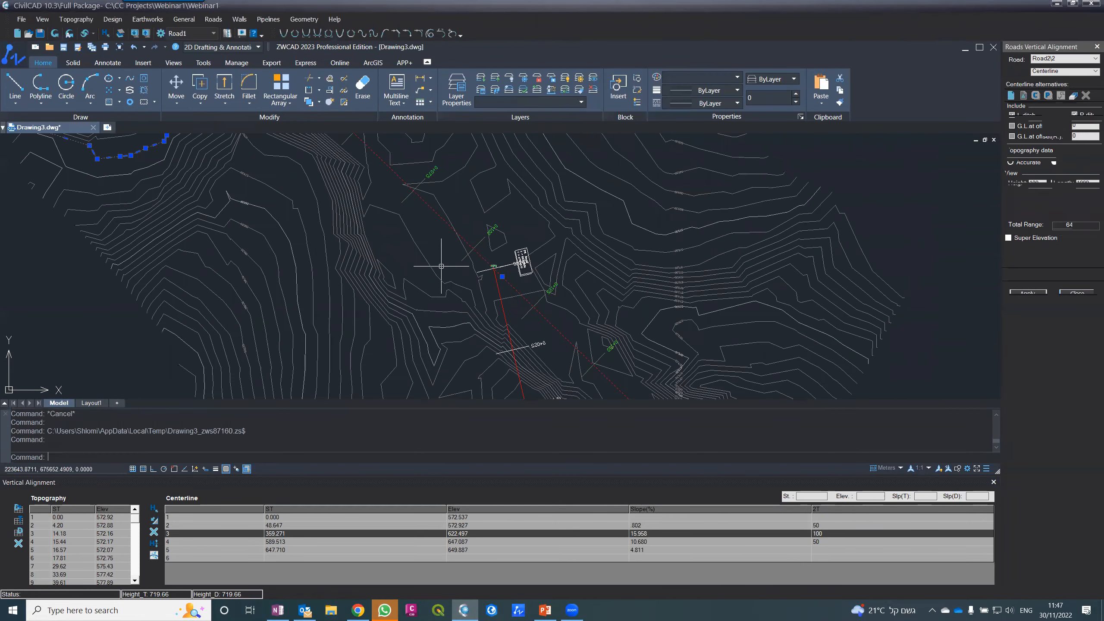
left_click(441, 251)
left_click(442, 252)
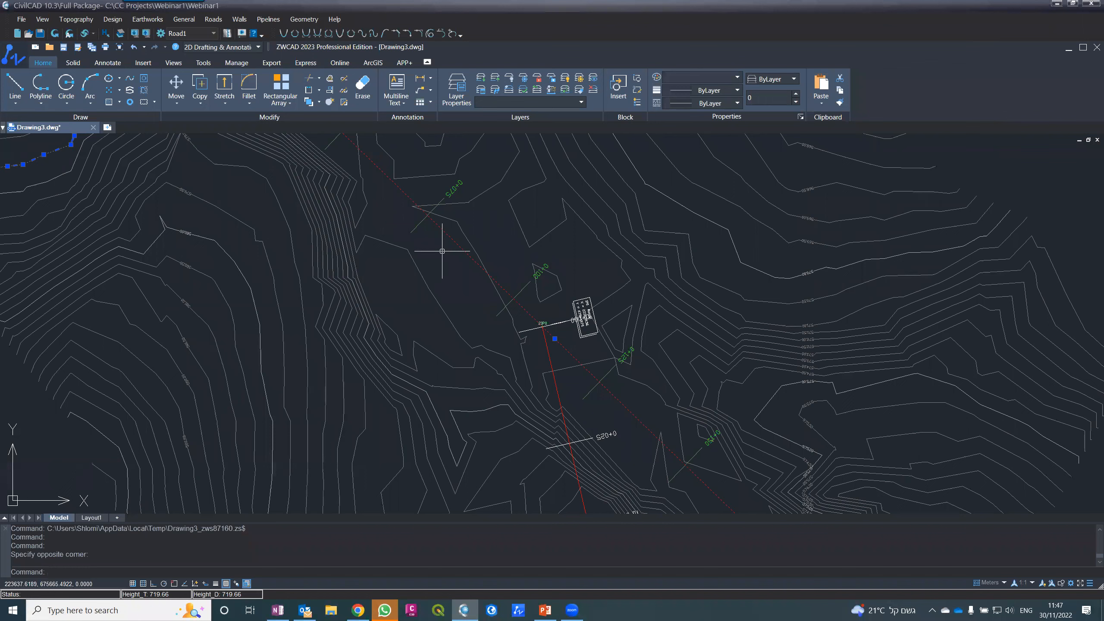
- Open the horizontal alignment for Road2 and apply it
left_click(213, 19)
left_click(226, 37)
left_click(1014, 289)
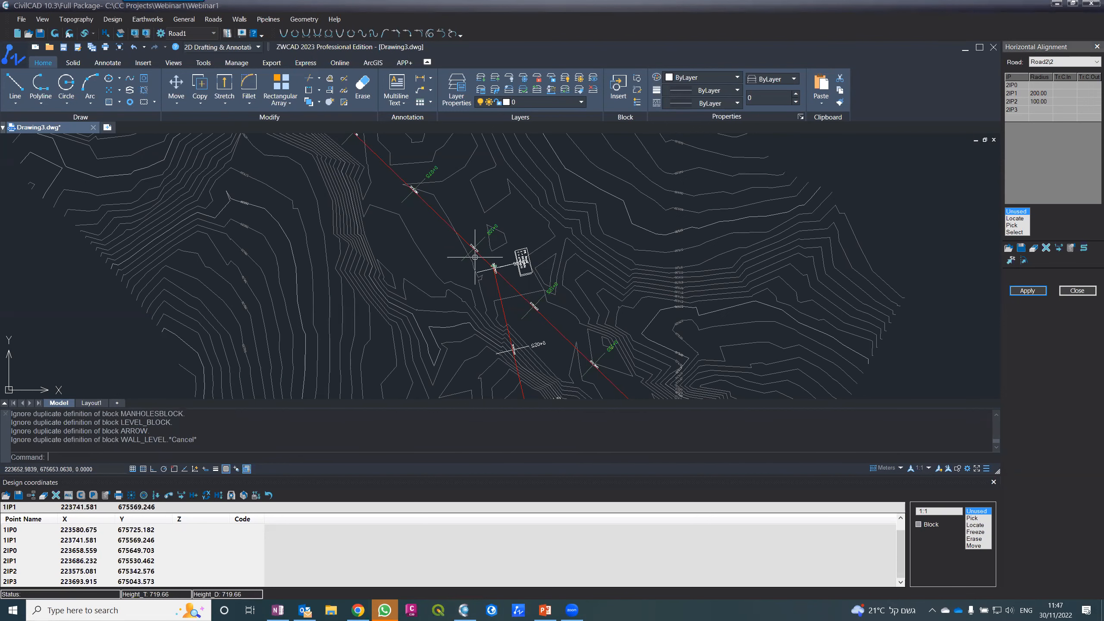
- Examine the plan's elevation labels along Road1, at the junction and along Road2 up to the curve at 2IP1
scroll(476, 244, "up", 5)
scroll(474, 255, "down", 6)
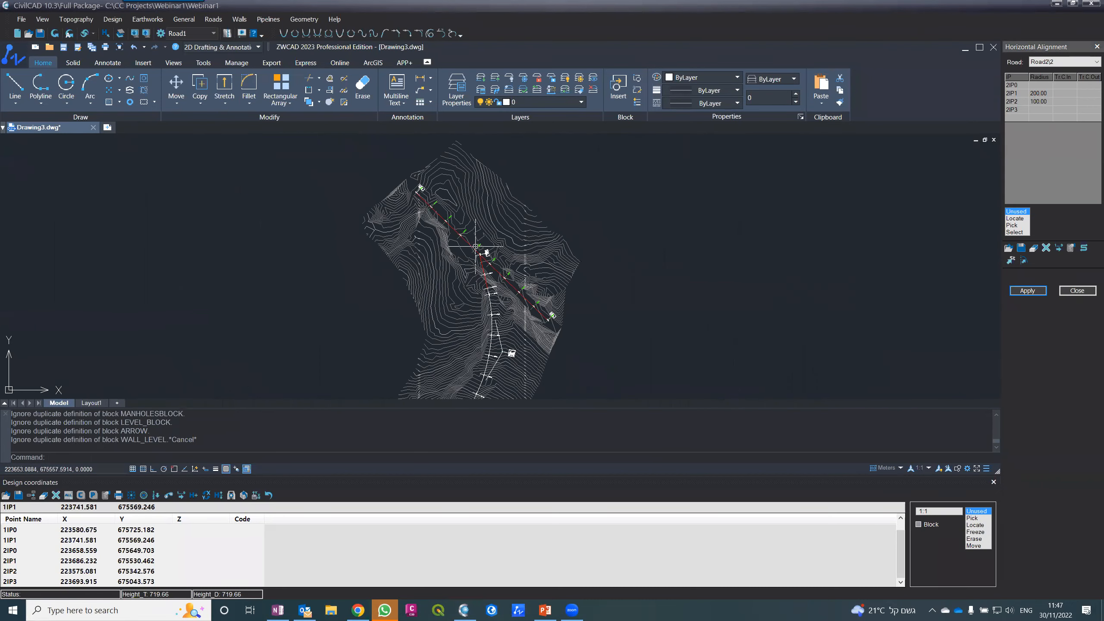
scroll(504, 278, "up", 4)
scroll(507, 280, "up", 6)
scroll(511, 275, "down", 6)
scroll(574, 210, "up", 6)
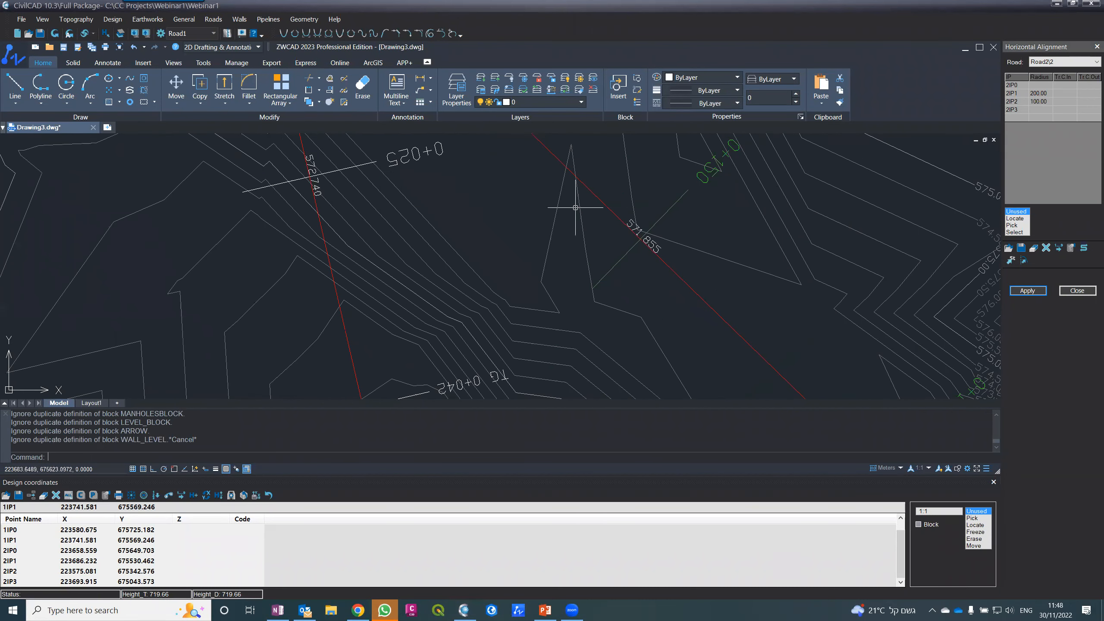
scroll(651, 222, "down", 4)
scroll(652, 223, "down", 6)
scroll(599, 210, "up", 7)
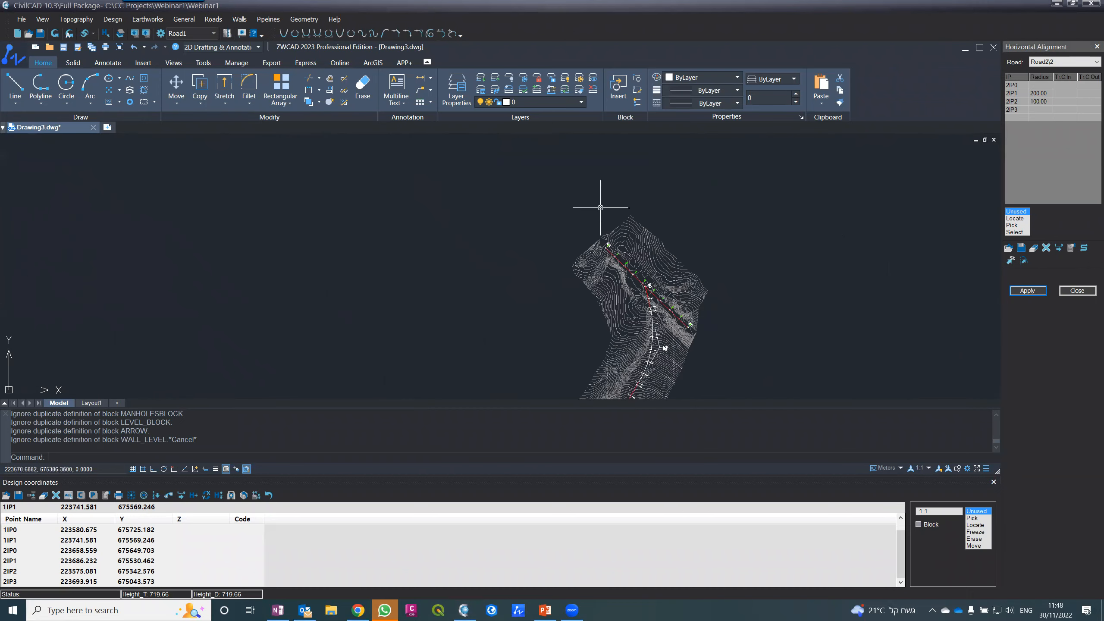
scroll(638, 326, "up", 2)
scroll(562, 202, "down", 6)
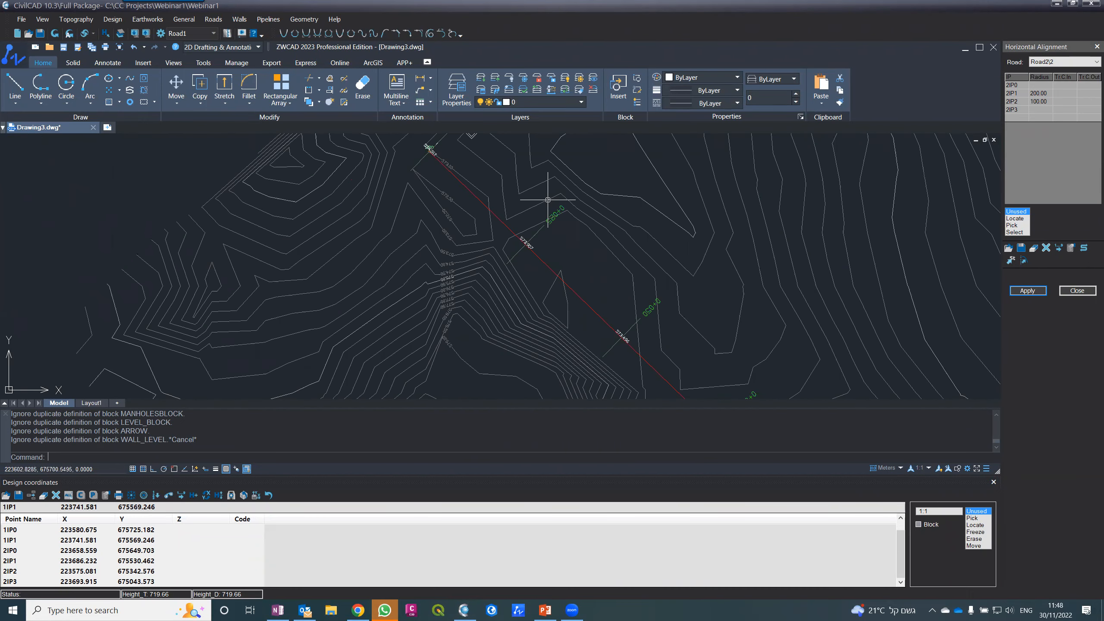
scroll(626, 326, "up", 2)
scroll(630, 317, "up", 3)
scroll(535, 235, "down", 7)
scroll(541, 282, "up", 3)
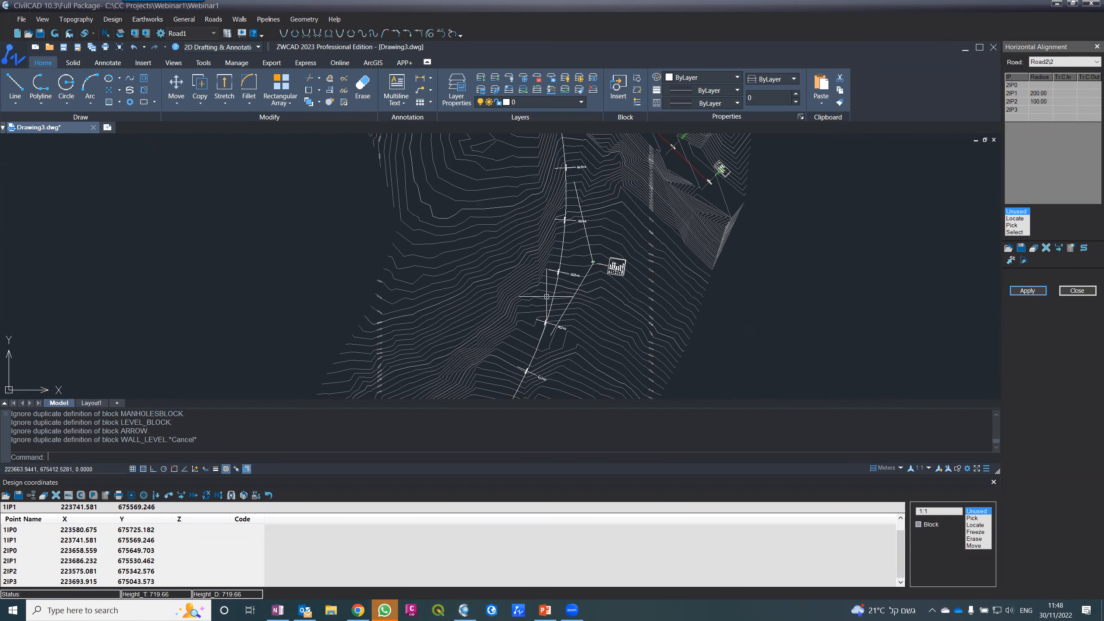
scroll(554, 287, "up", 2)
scroll(554, 288, "up", 2)
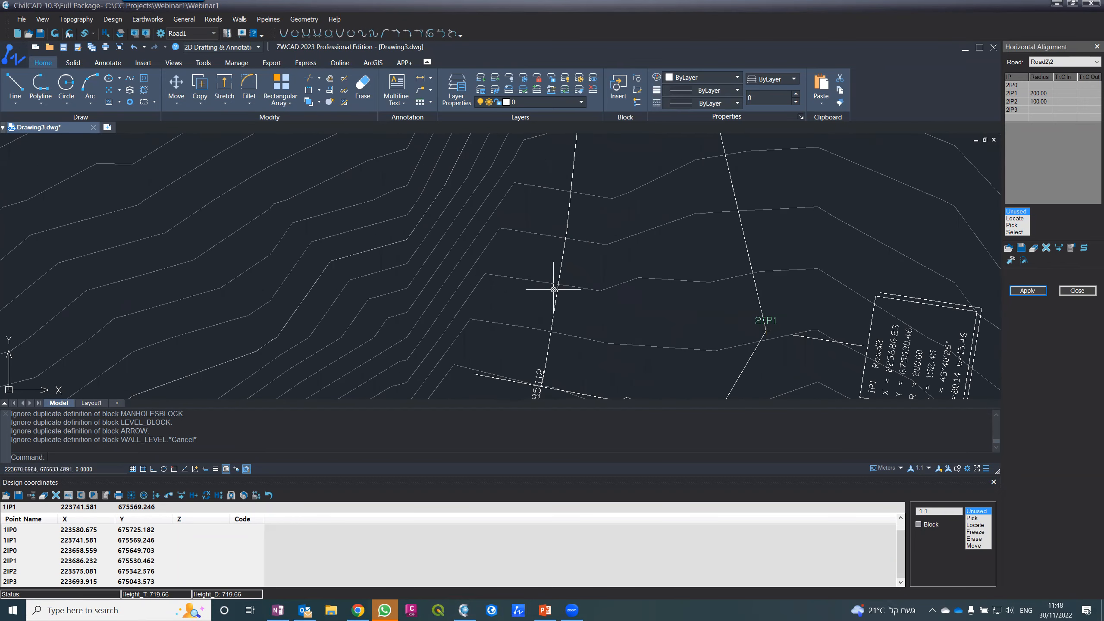
scroll(553, 290, "down", 5)
scroll(548, 294, "up", 1)
scroll(546, 187, "up", 3)
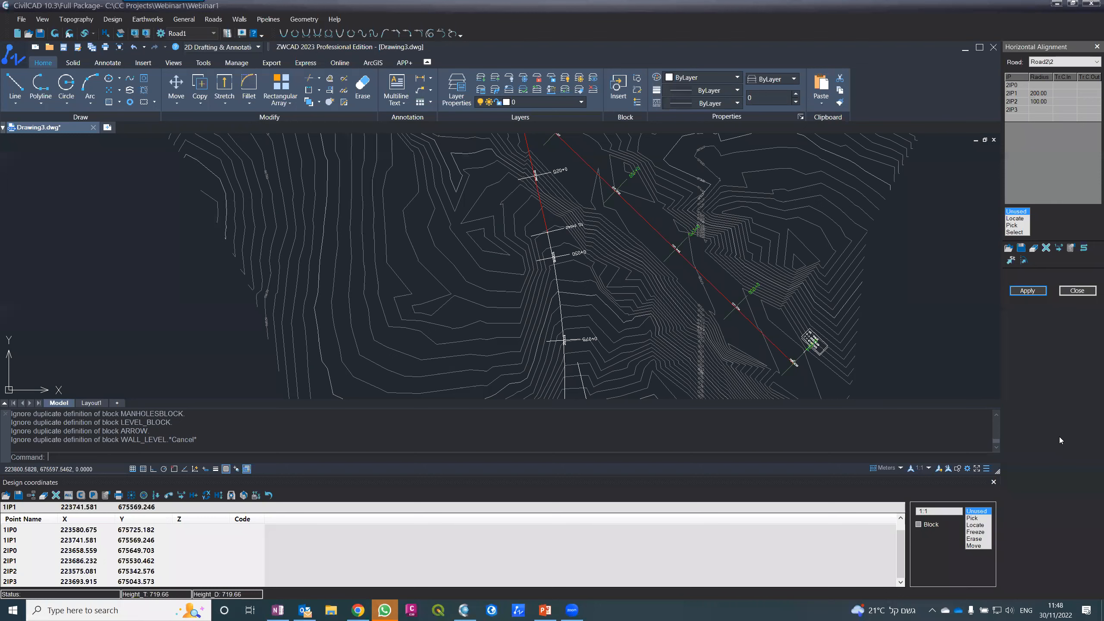
- Close the design coordinates table and bring the start of Road1 into view in the plan
left_click(994, 482)
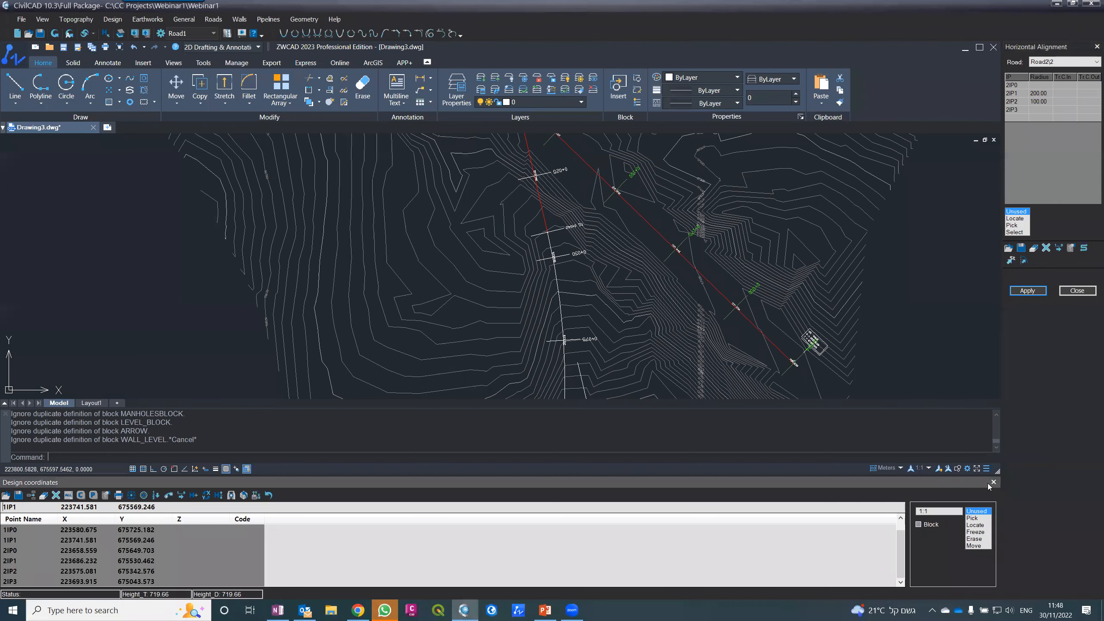
left_click(994, 481)
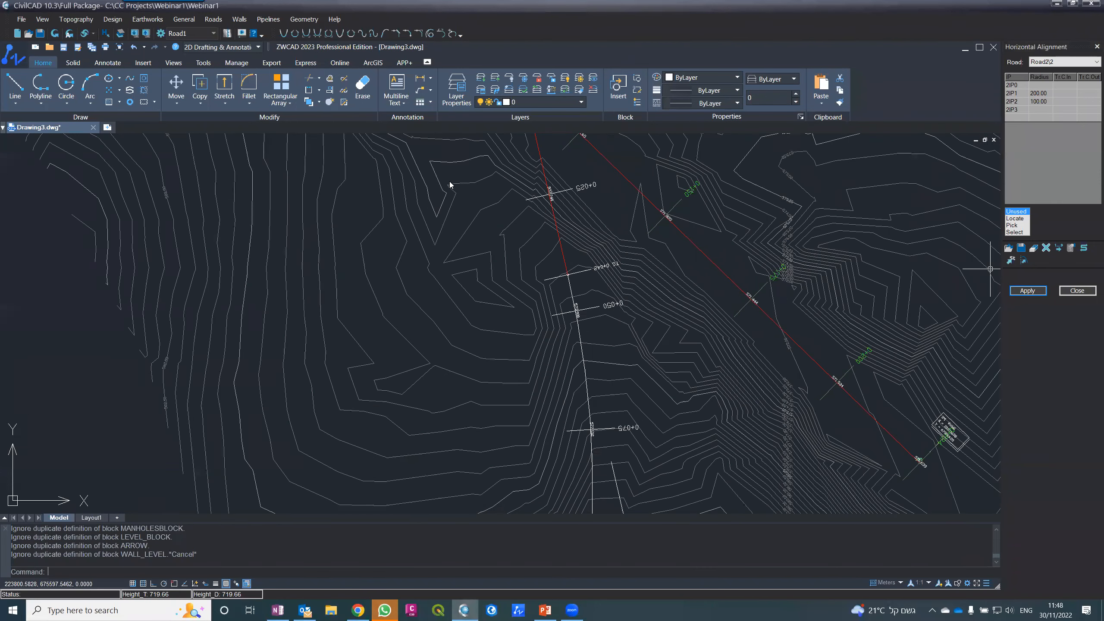
scroll(325, 211, "down", 5)
scroll(326, 196, "up", 6)
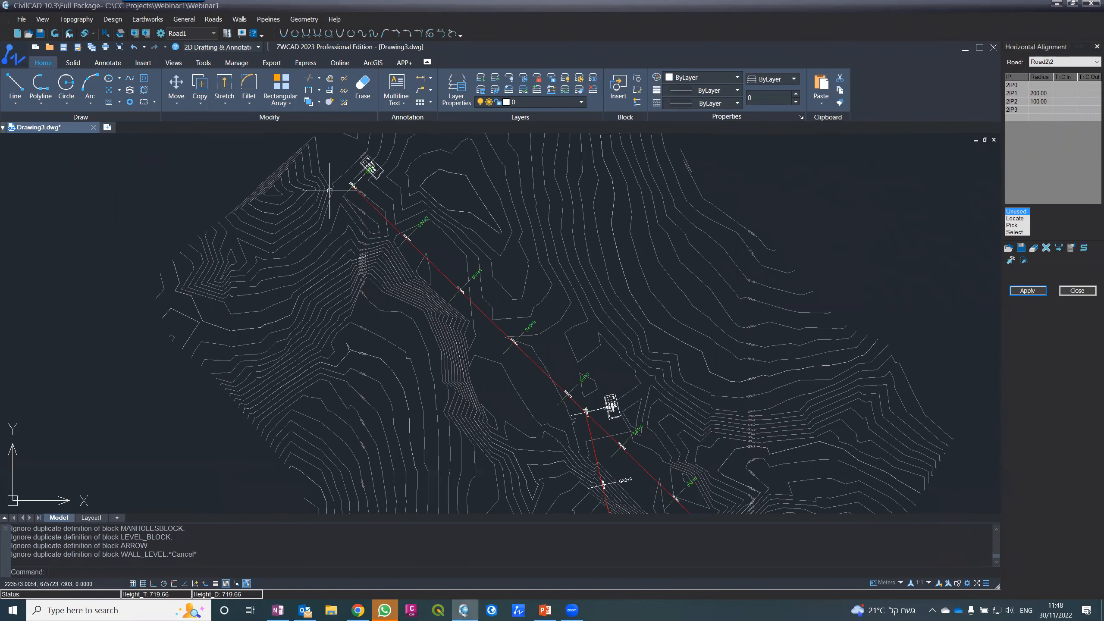
- Switch the horizontal alignment to Road1 and open the cross sections for that road
left_click(213, 19)
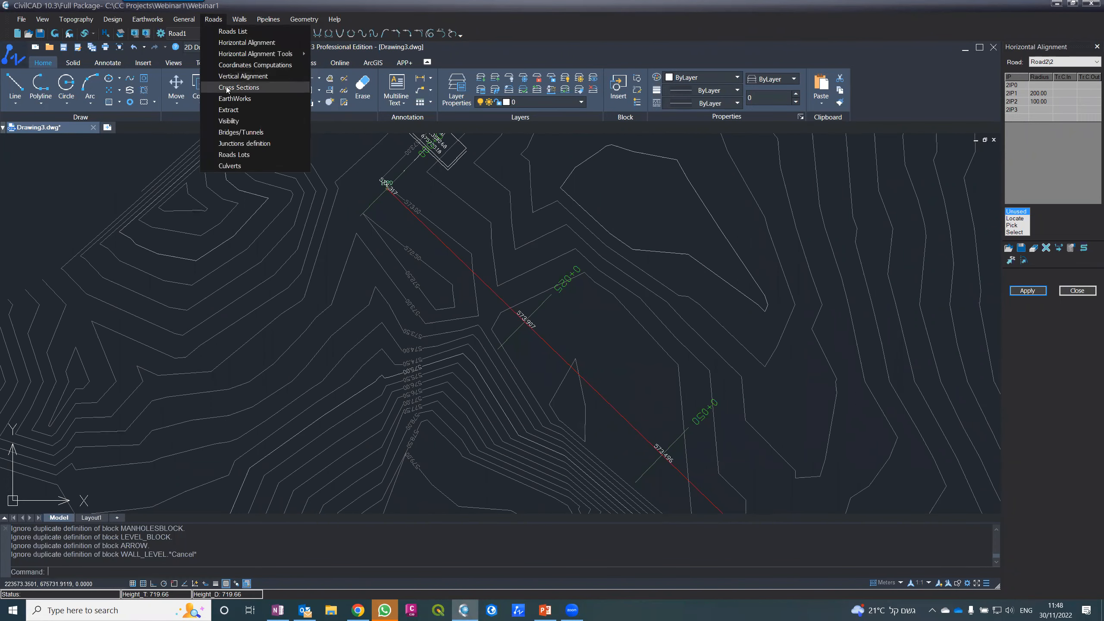
left_click(1063, 62)
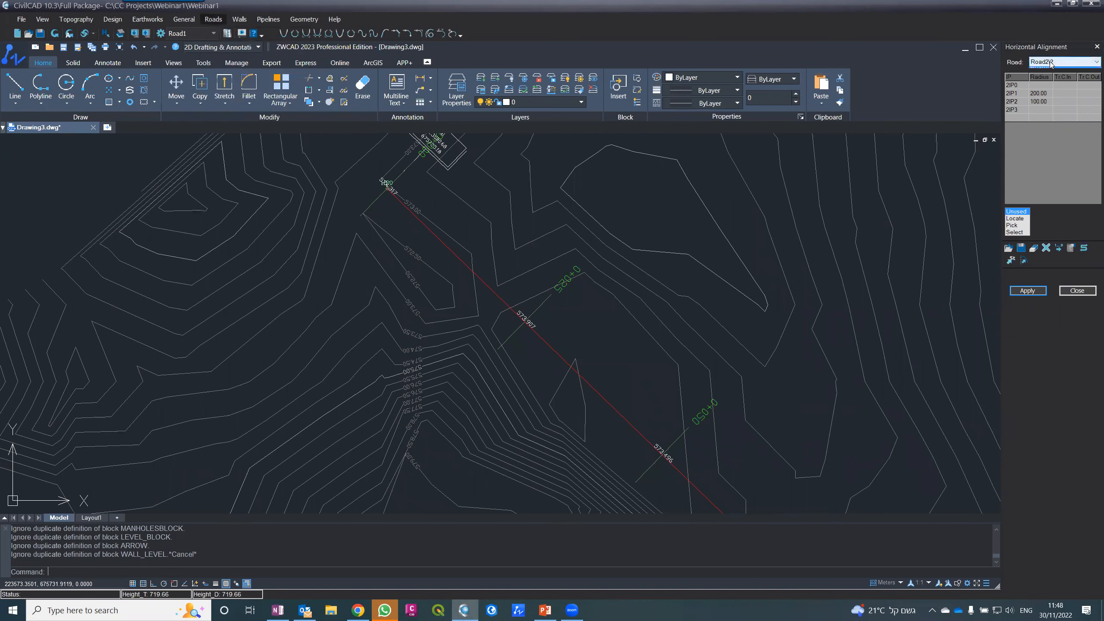
left_click(1048, 71)
left_click(213, 19)
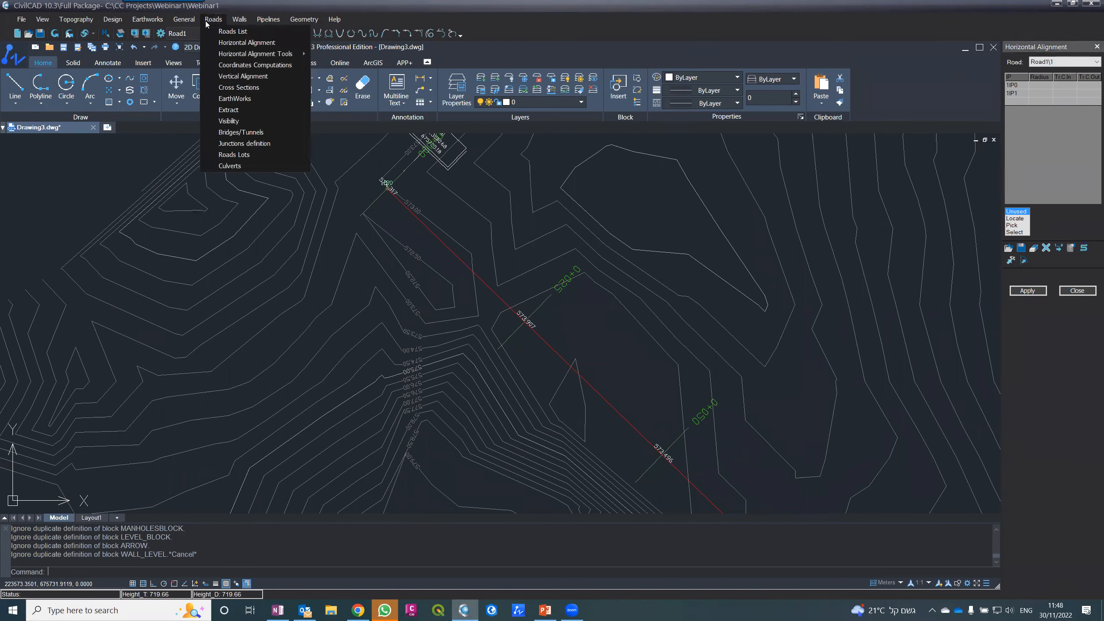
left_click(238, 88)
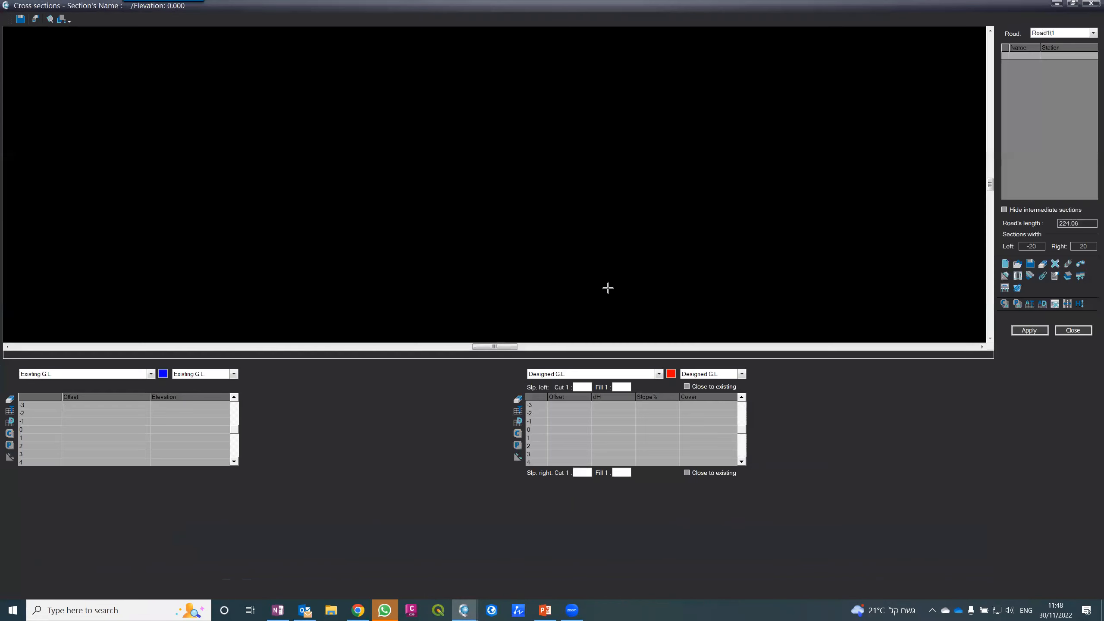
- Reduce the cross sections window and move it aside, then examine the start of Road1 in plan
double_click(569, 9)
mouse_move(332, 47)
left_mouse_down()
mouse_move(370, 73)
mouse_move(955, 136)
left_mouse_up()
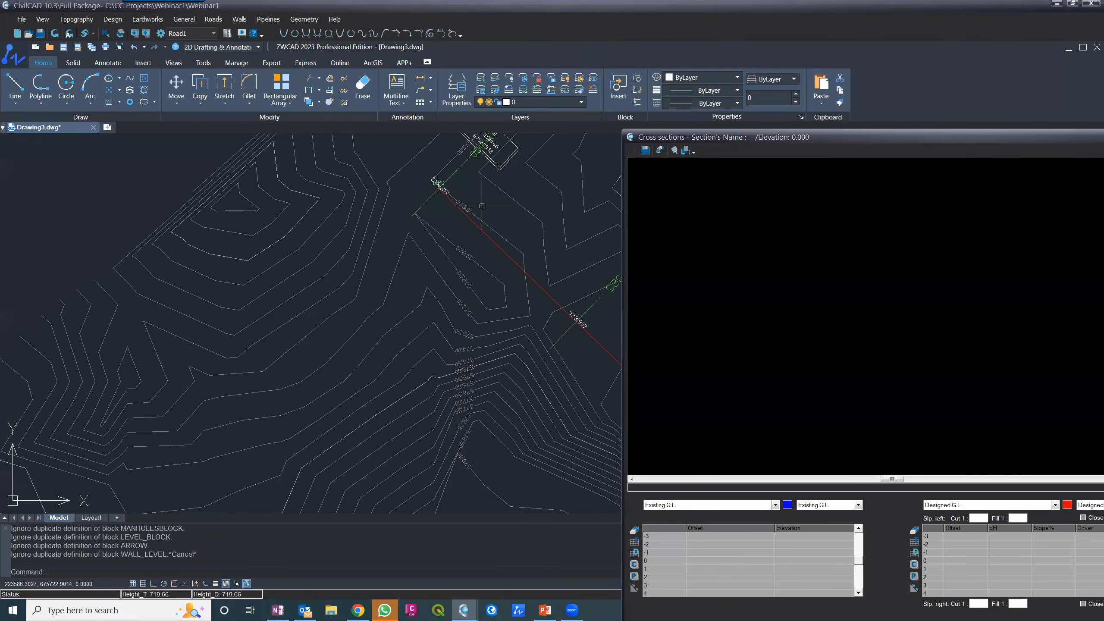
scroll(481, 206, "down", 10)
scroll(470, 217, "up", 2)
scroll(467, 182, "down", 2)
scroll(468, 173, "up", 2)
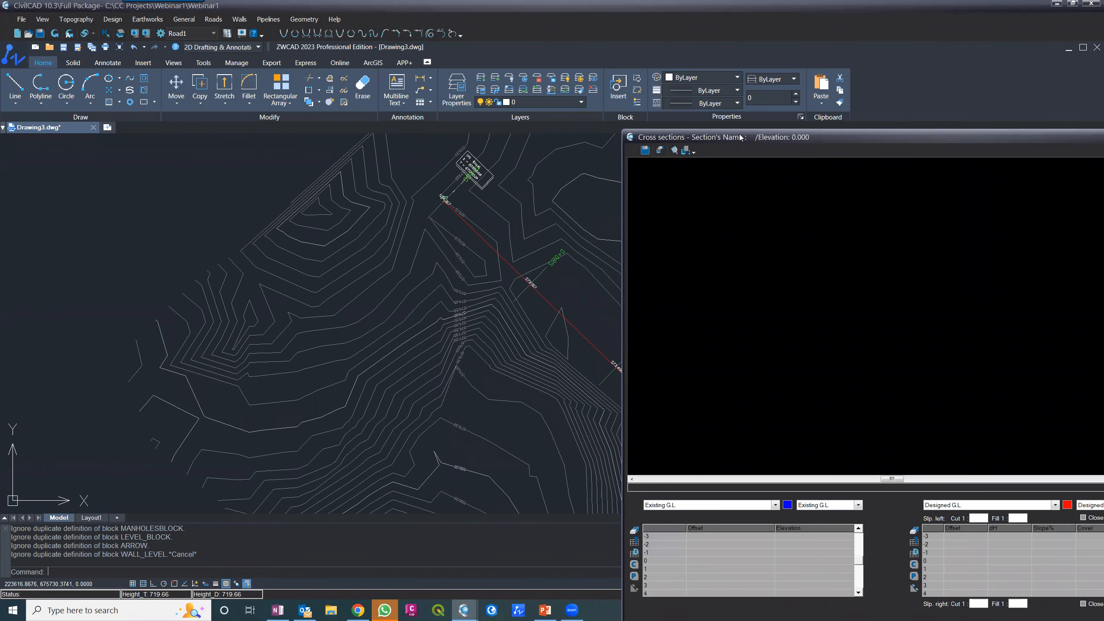
- Define Road1's cross sections by stations from 0 to 224.06 at a distance of 25
double_click(739, 134)
left_click(995, 293)
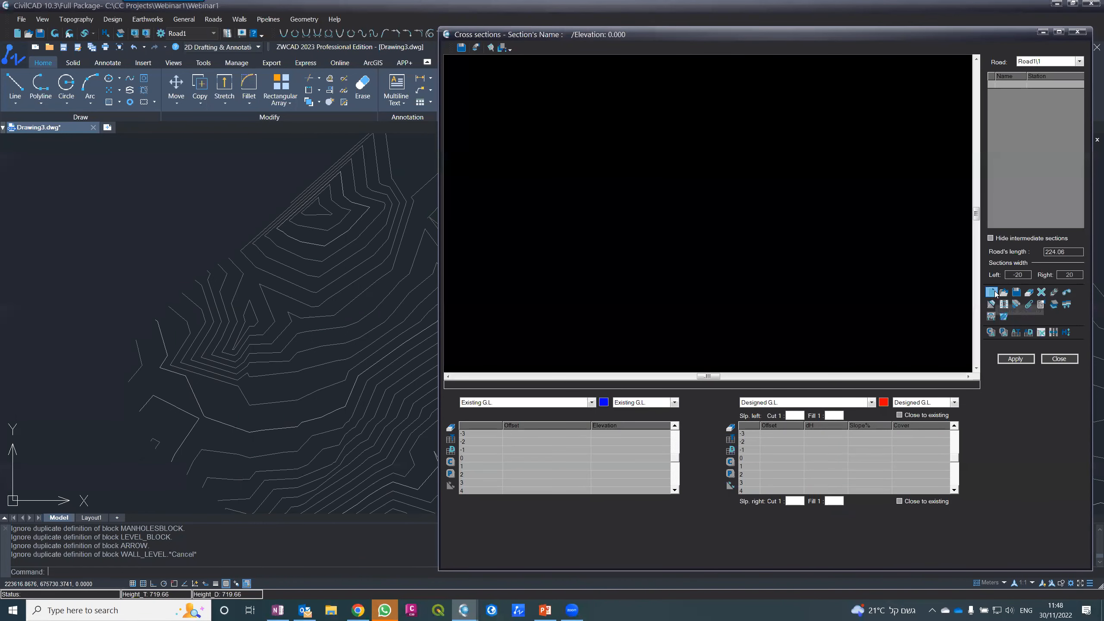
left_click(527, 387)
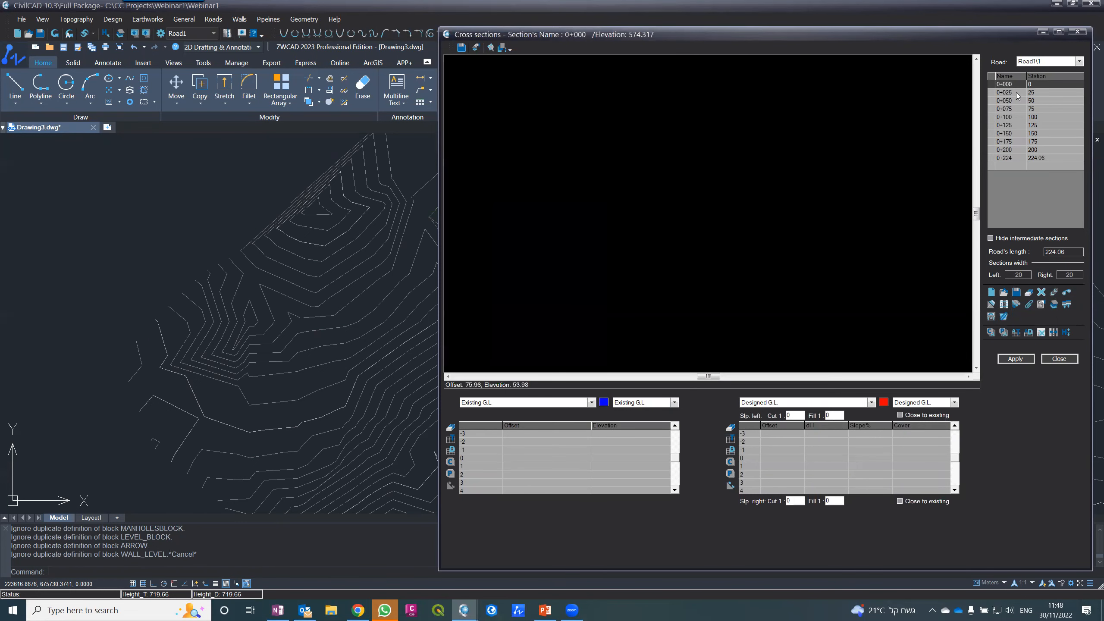
- Check the new Road1 sections and fill in their ground elevations using Existing G.L. as the table and layer
left_click(1015, 93)
left_click(1013, 103)
left_click(1010, 118)
left_click(1017, 100)
left_click(1013, 84)
left_click(1015, 332)
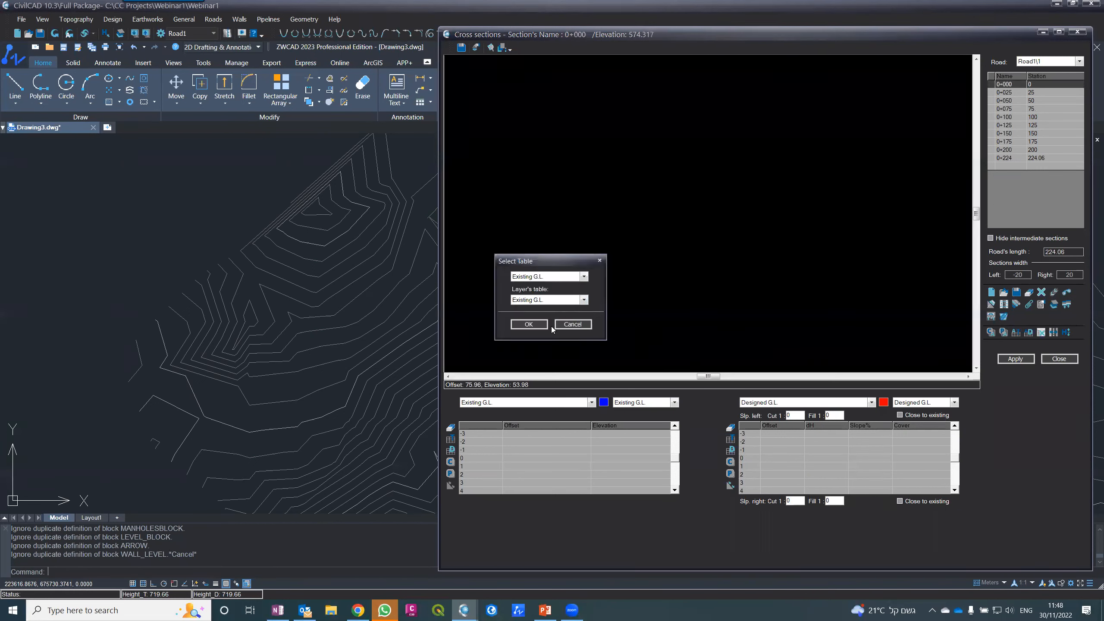
left_click(529, 324)
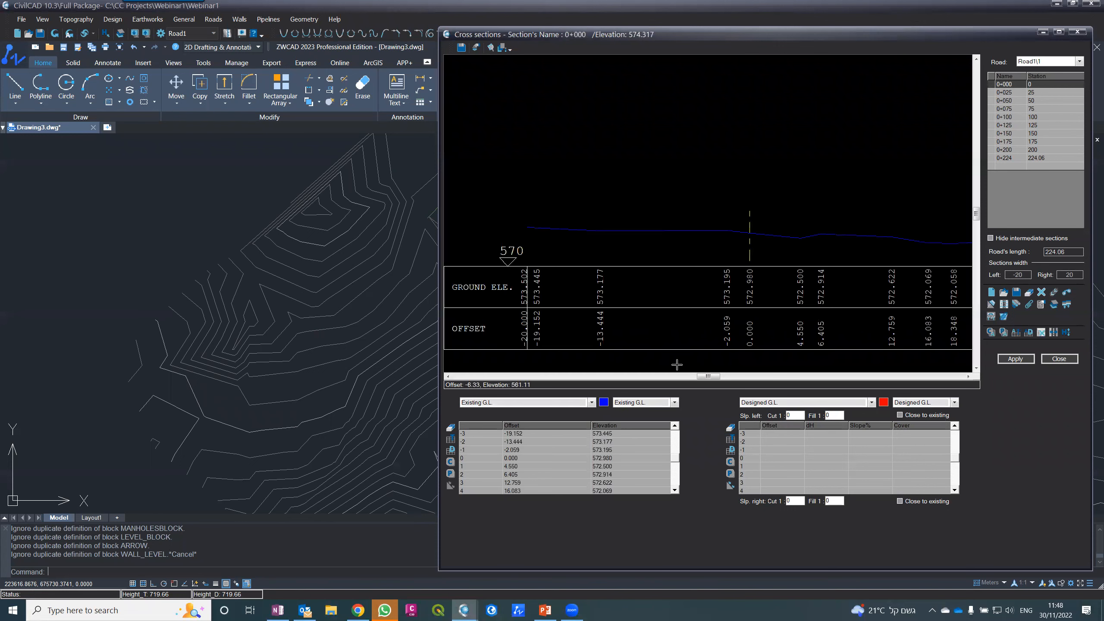
- Examine the existing ground line in Road1's sections, including 0+125 and 0+175, and return to section 0+000
scroll(755, 240, "up", 2)
scroll(755, 241, "up", 2)
scroll(756, 231, "down", 2)
left_click(1024, 98)
left_click(1012, 126)
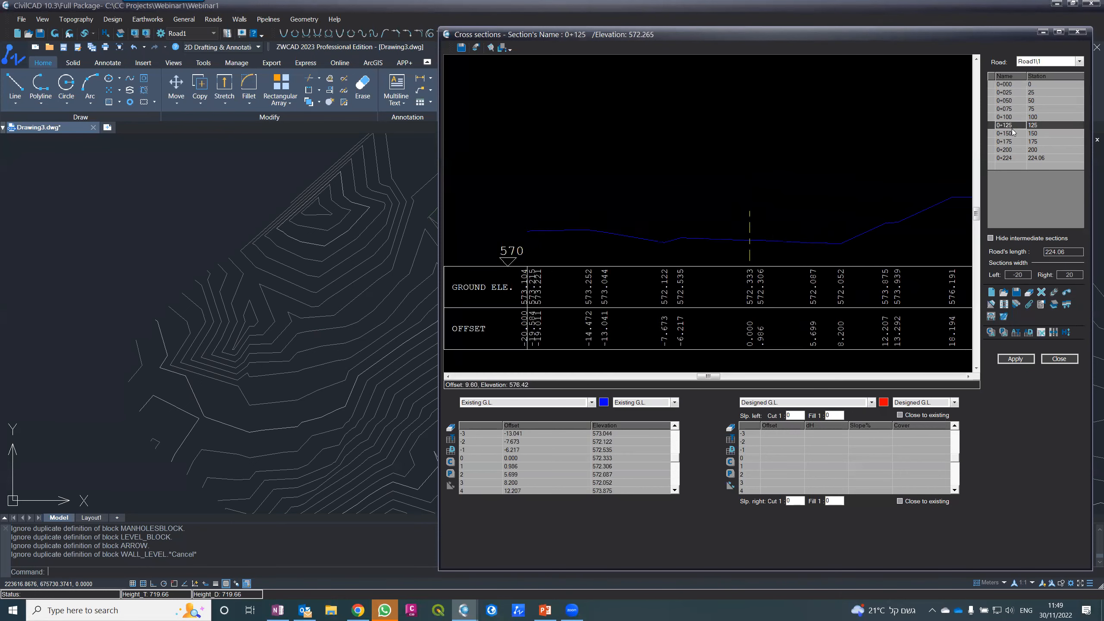
left_click(1009, 117)
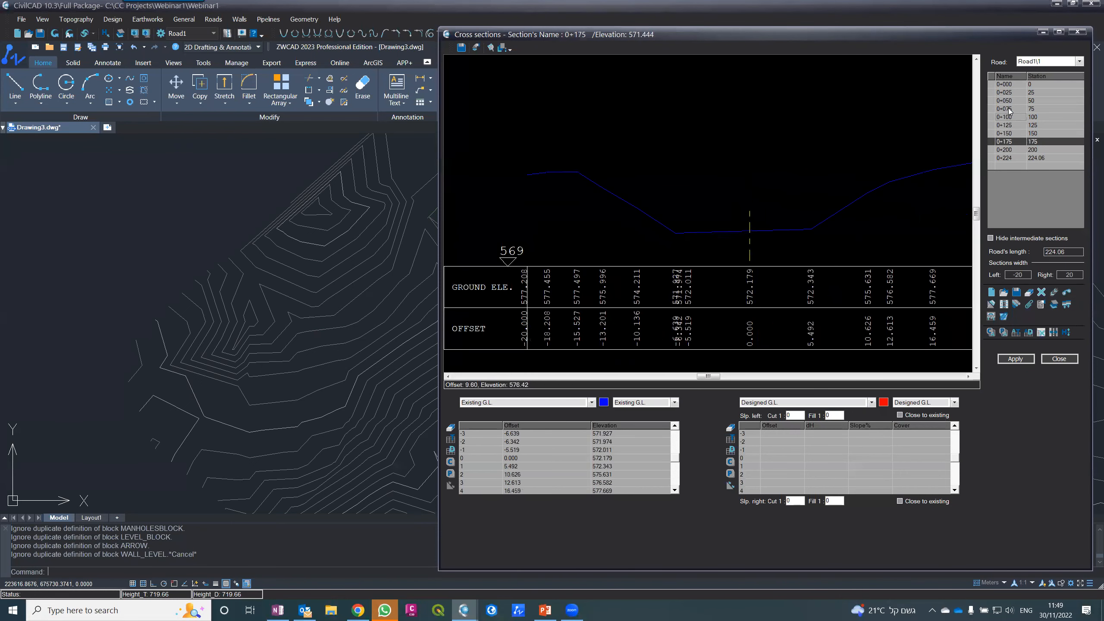
left_click(1011, 93)
left_click(1010, 82)
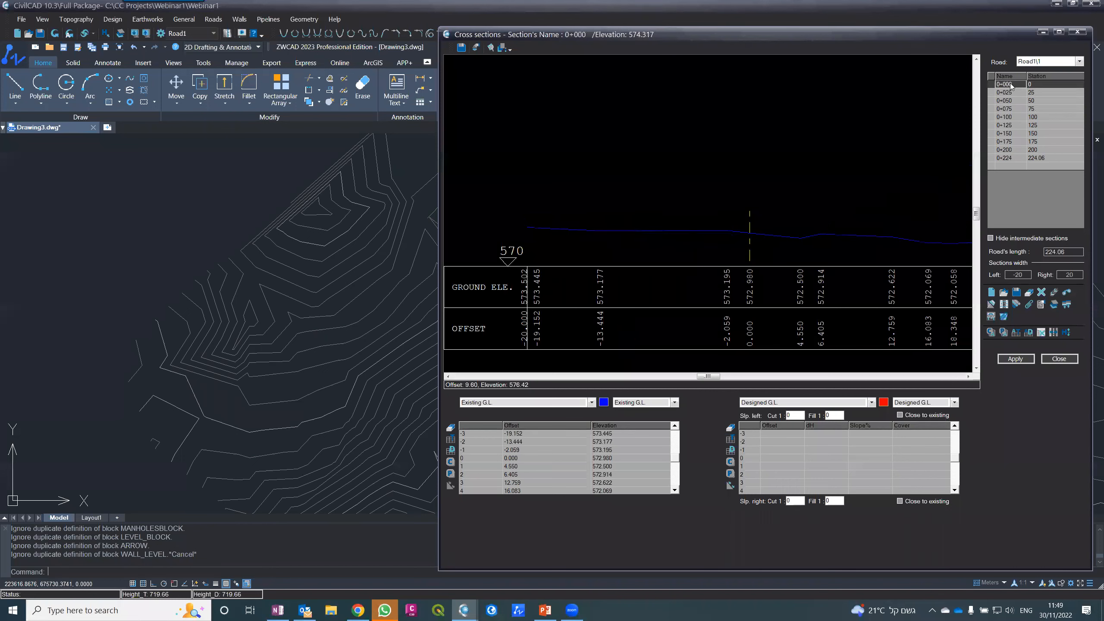
- Show the Structure table in place of Existing G.L. and review the section definition settings
left_click(549, 403)
left_click(542, 427)
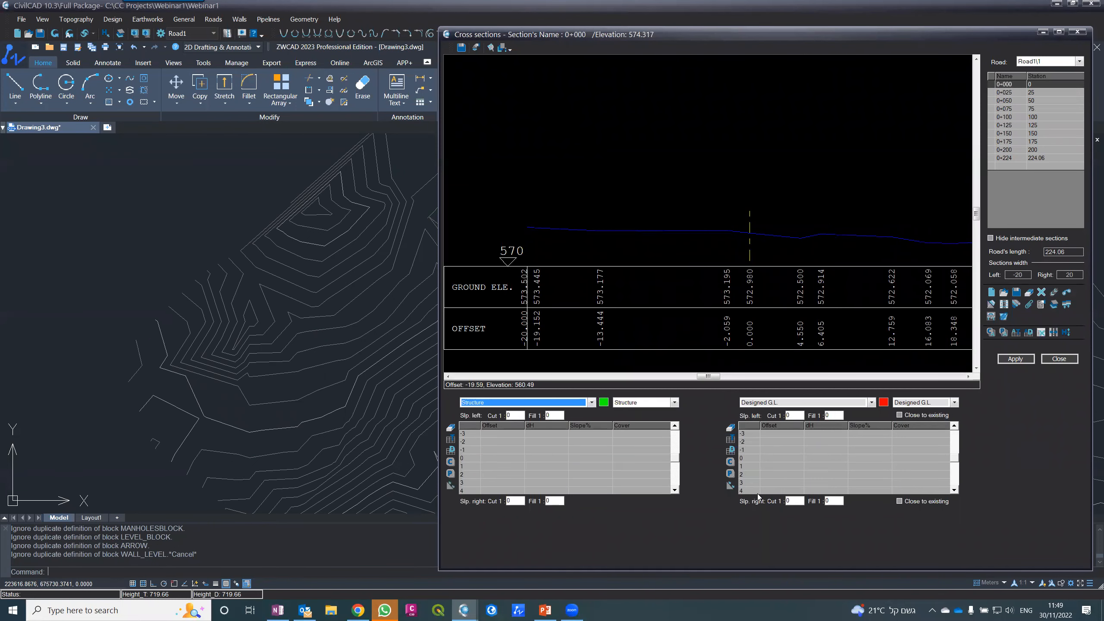
left_click(990, 293)
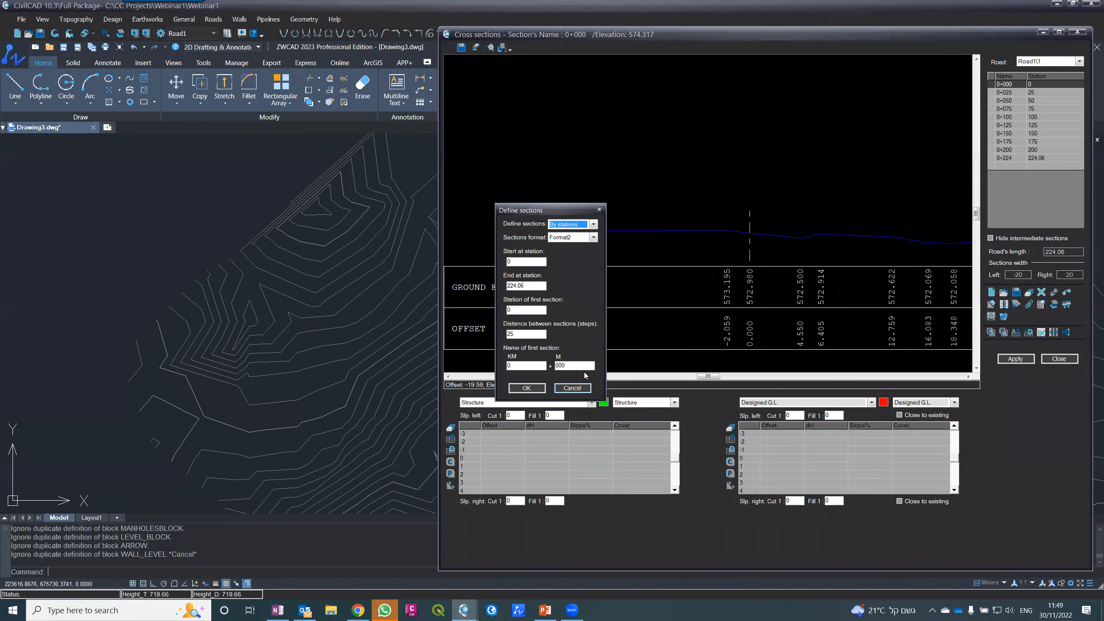
left_click(574, 387)
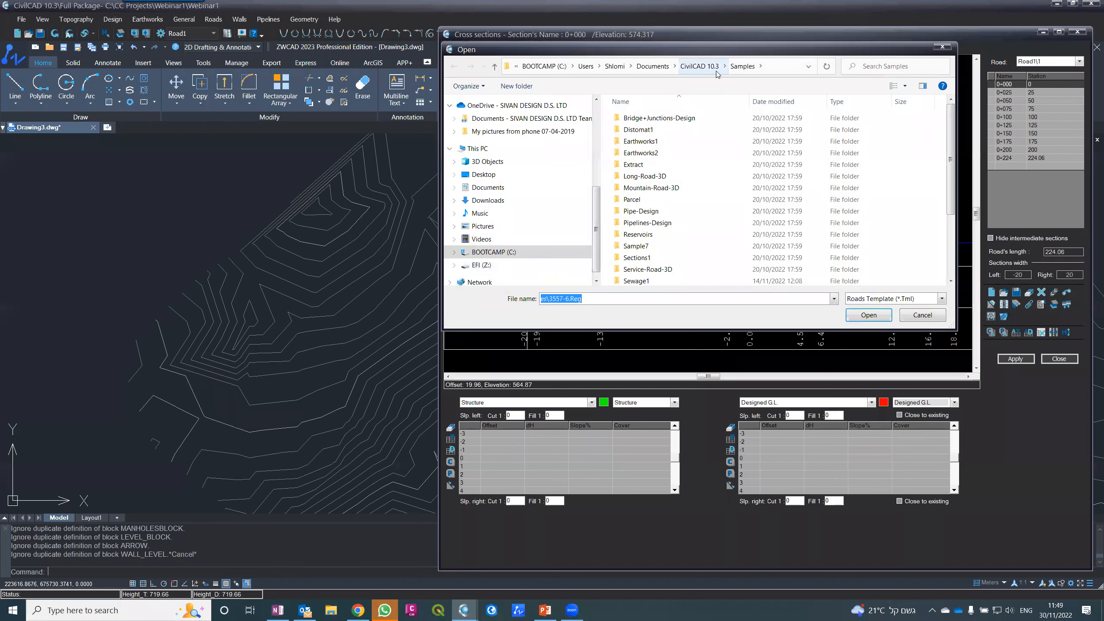
- Load the road template 2 Lanes+shoulders.tml from the Templates\Rural folder into section 0+000
left_click(700, 66)
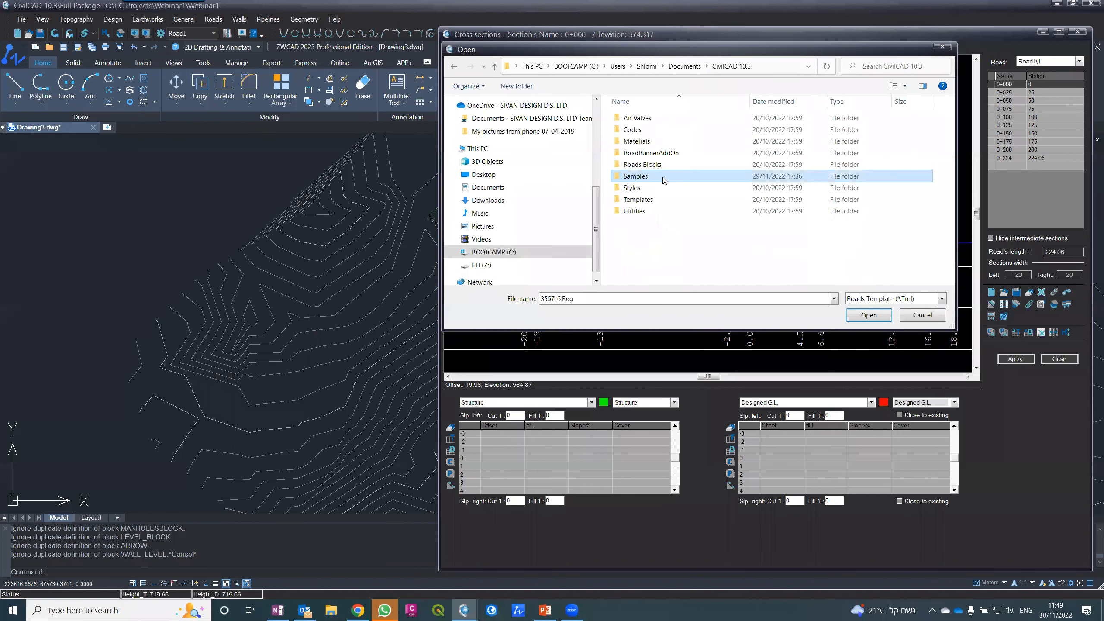
double_click(648, 197)
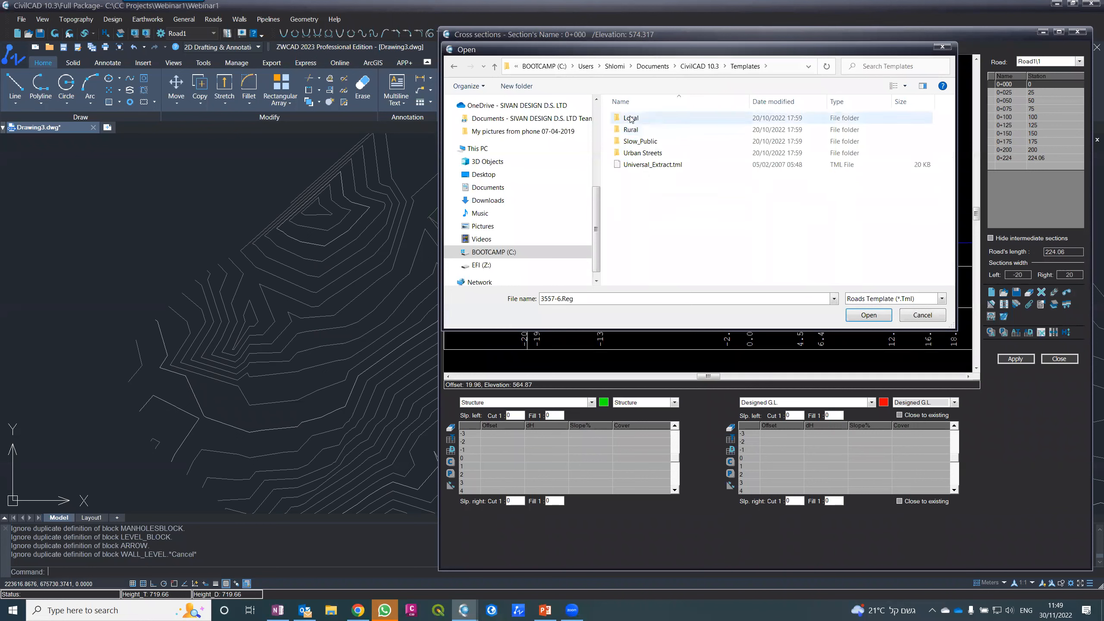
double_click(630, 130)
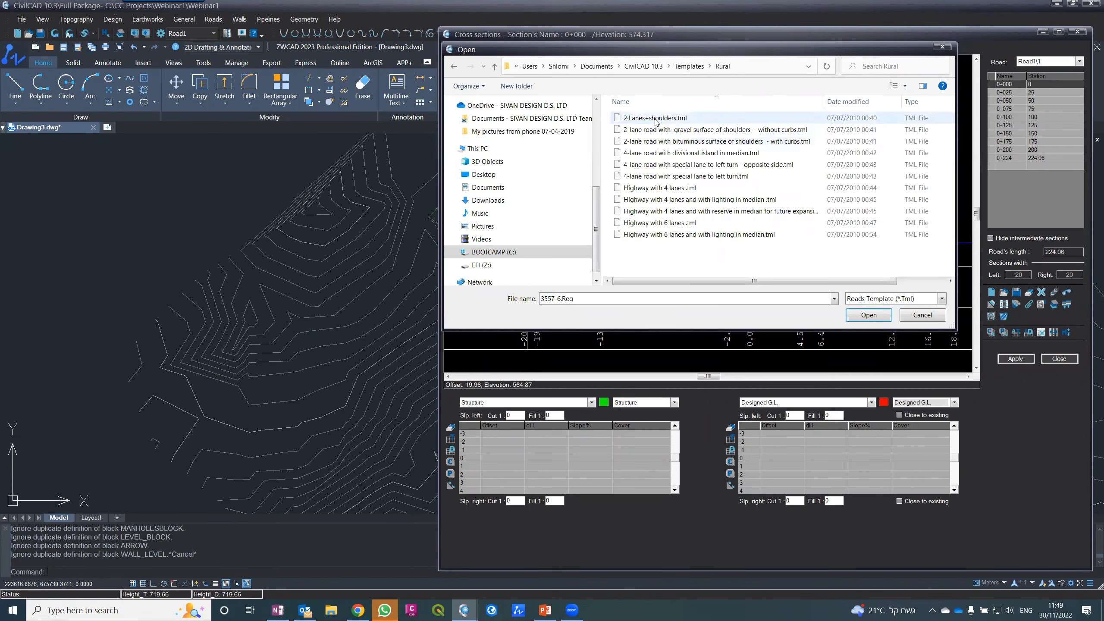
left_click(655, 117)
left_click(868, 314)
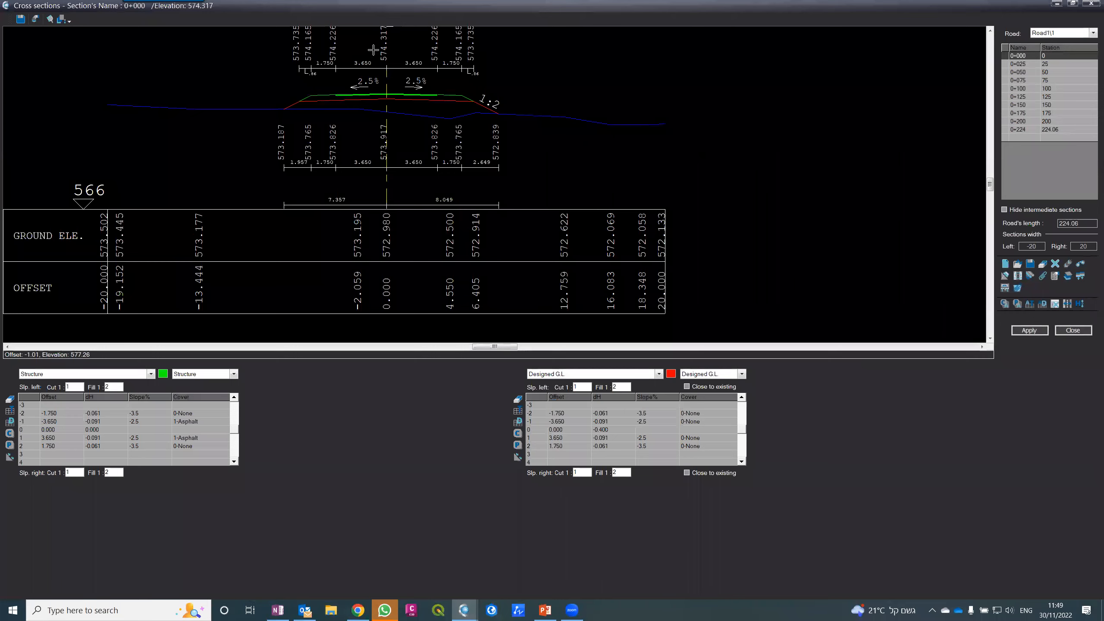
- Examine the lane and shoulder widths, asphalt cover and cross slopes of the designed section 0+000
scroll(374, 47, "up", 5)
scroll(481, 152, "down", 5)
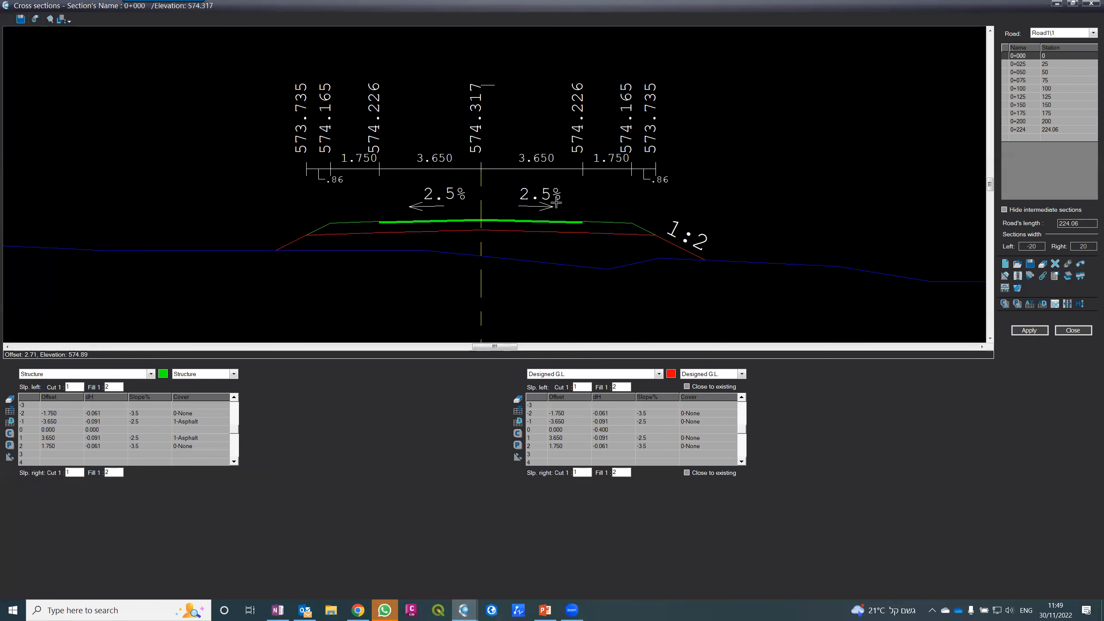
scroll(593, 217, "up", 5)
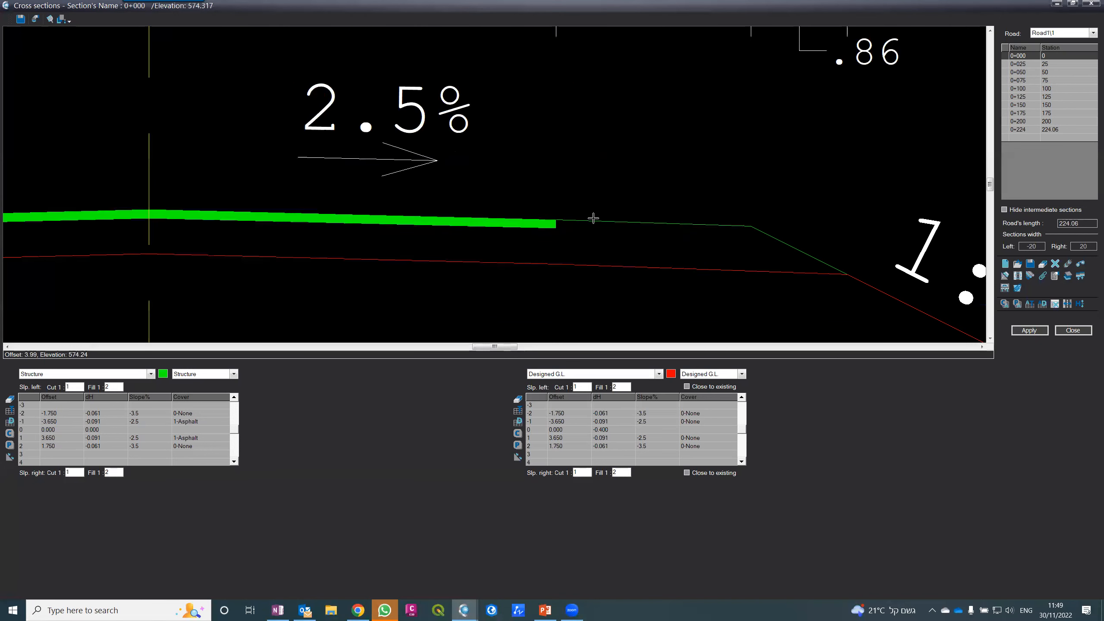
scroll(746, 227, "down", 5)
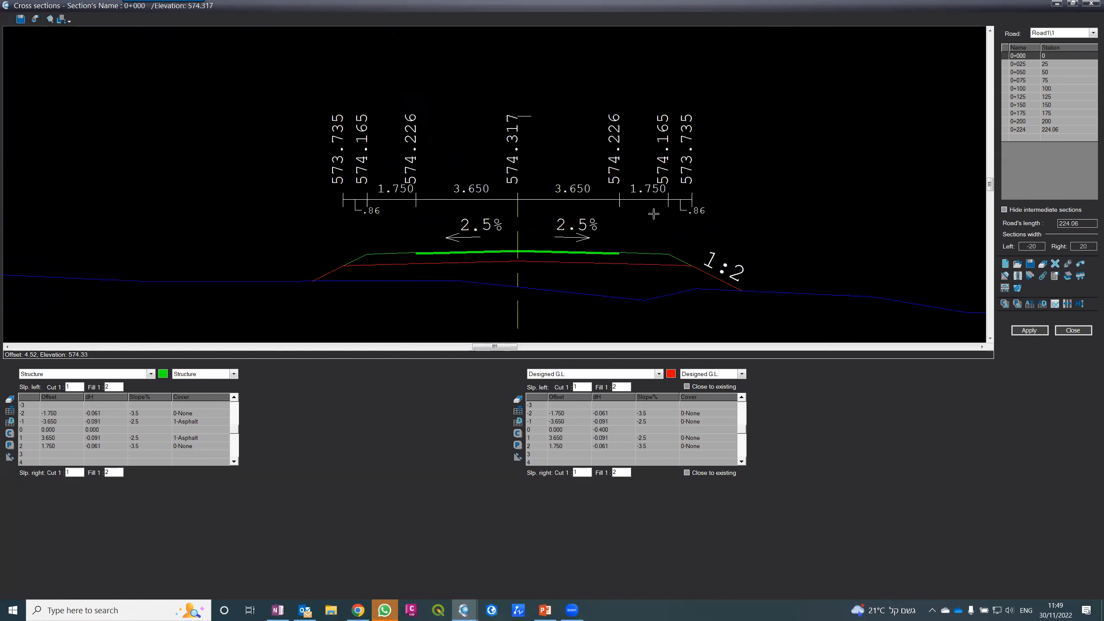
scroll(653, 219, "up", 2)
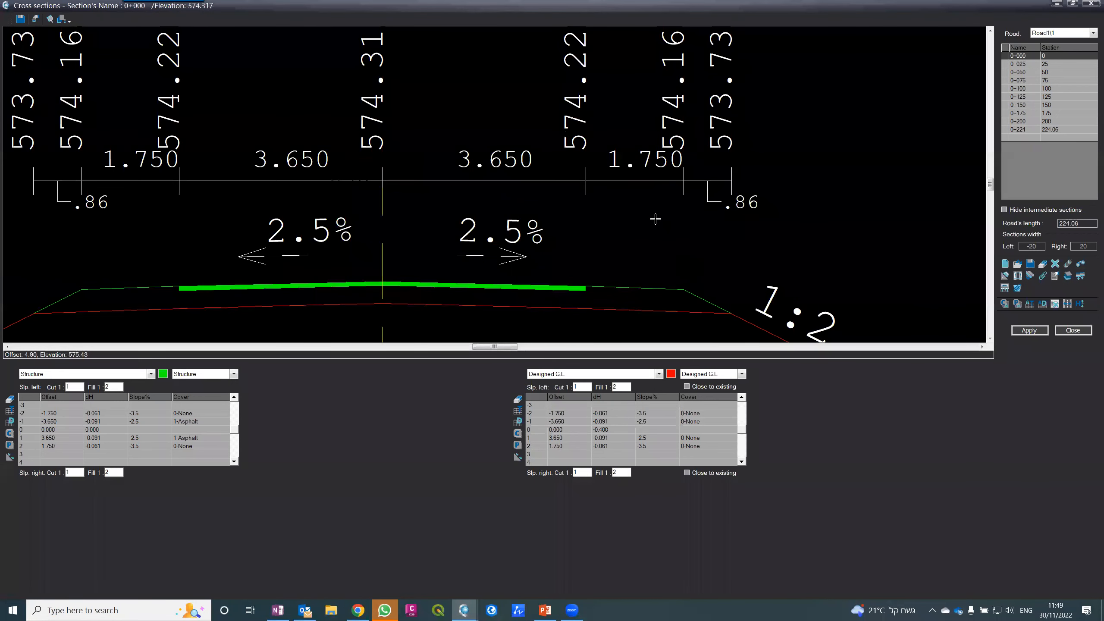
scroll(655, 219, "down", 2)
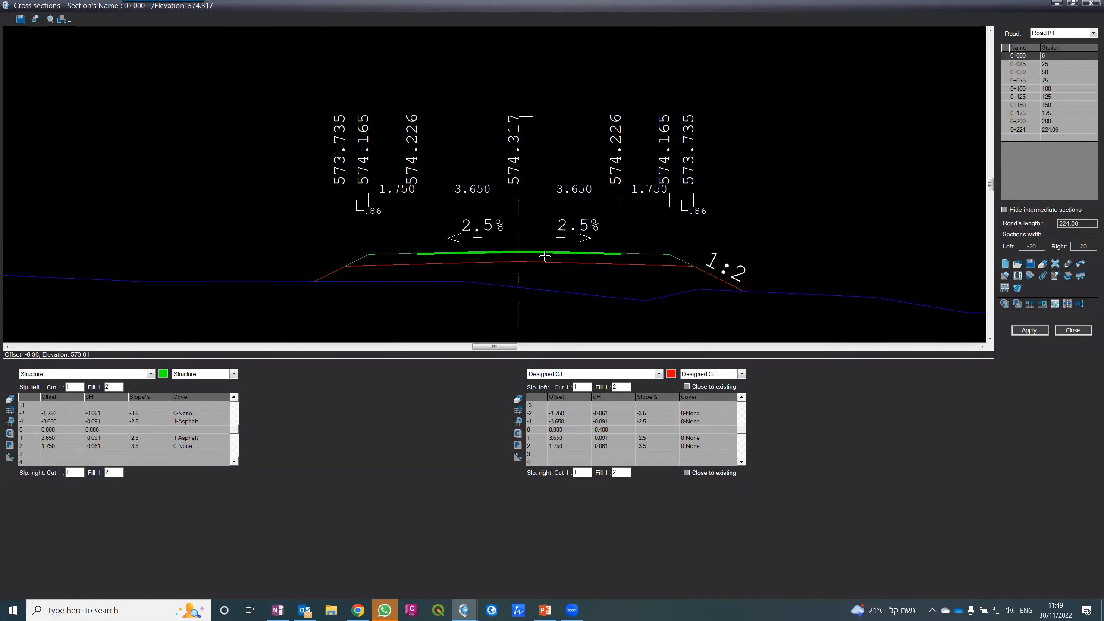
- Examine the structure depth at section 0+000's centreline and the elevations and offsets of the designed and ground lines
scroll(545, 256, "up", 5)
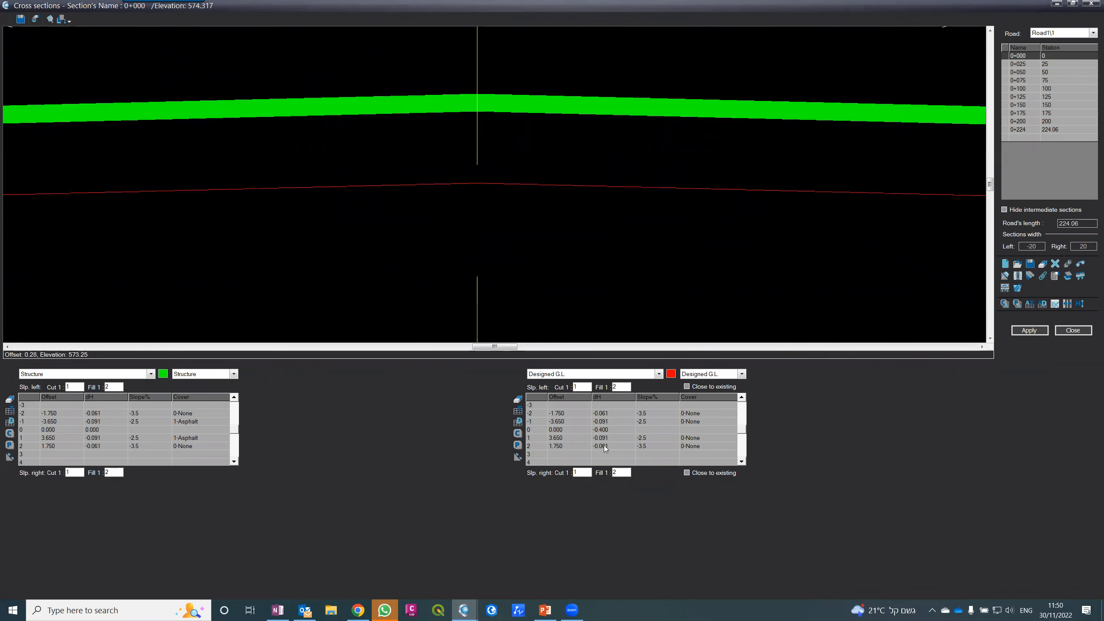
left_click(596, 430)
scroll(476, 109, "down", 5)
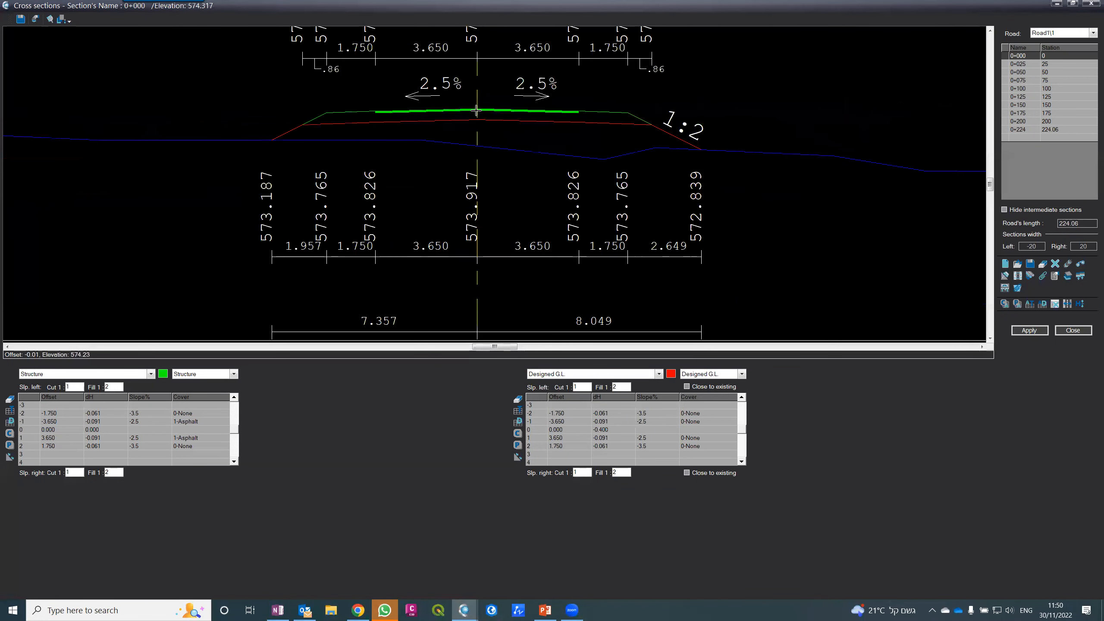
scroll(477, 111, "down", 5)
scroll(456, 82, "up", 3)
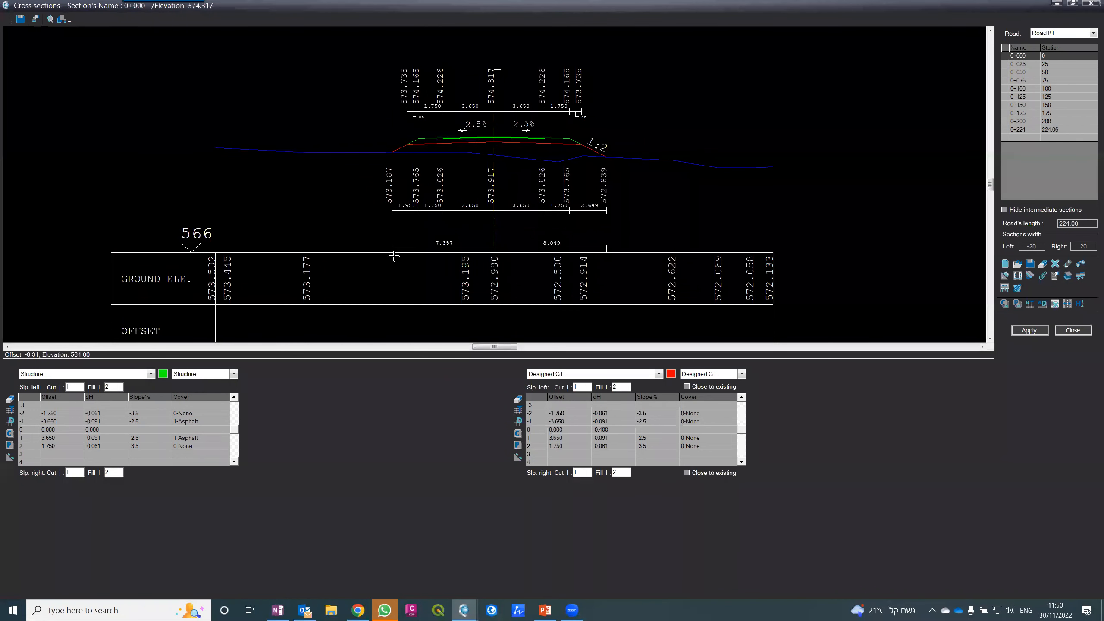
scroll(394, 253, "down", 2)
scroll(397, 258, "up", 2)
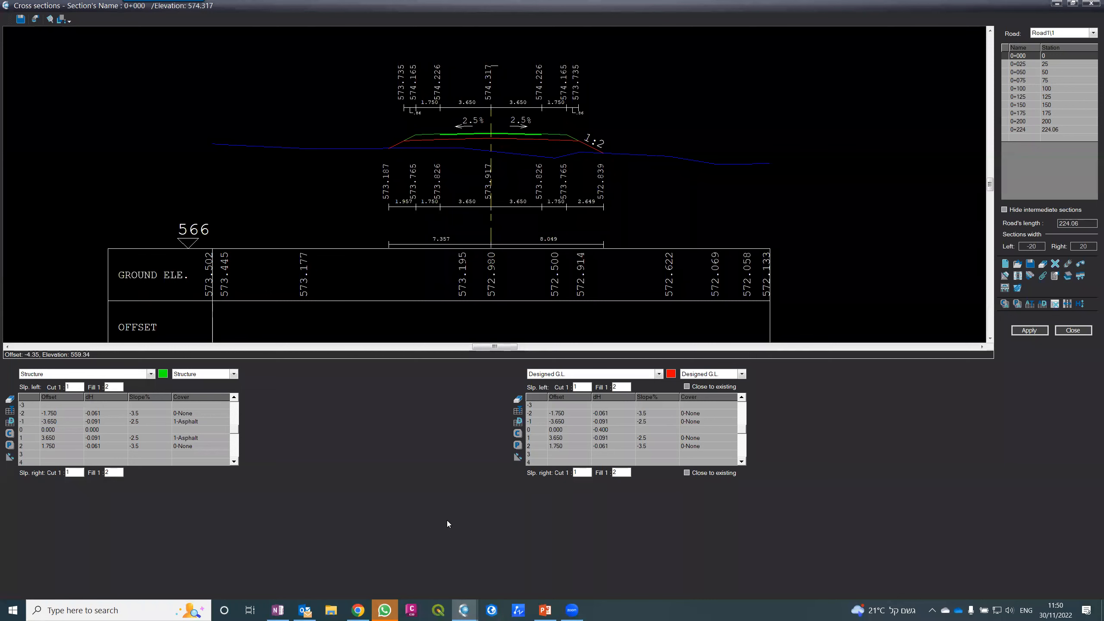
- Copy section 0+000's design and paste it into sections 0+025 and 0+050
left_click(1007, 305)
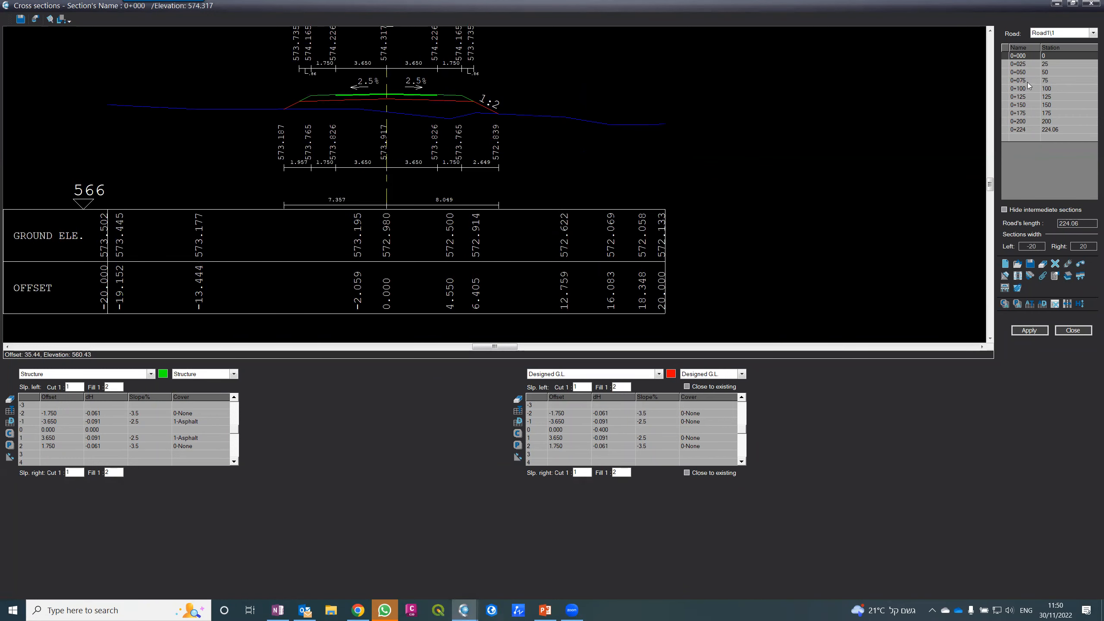
left_click(1023, 129)
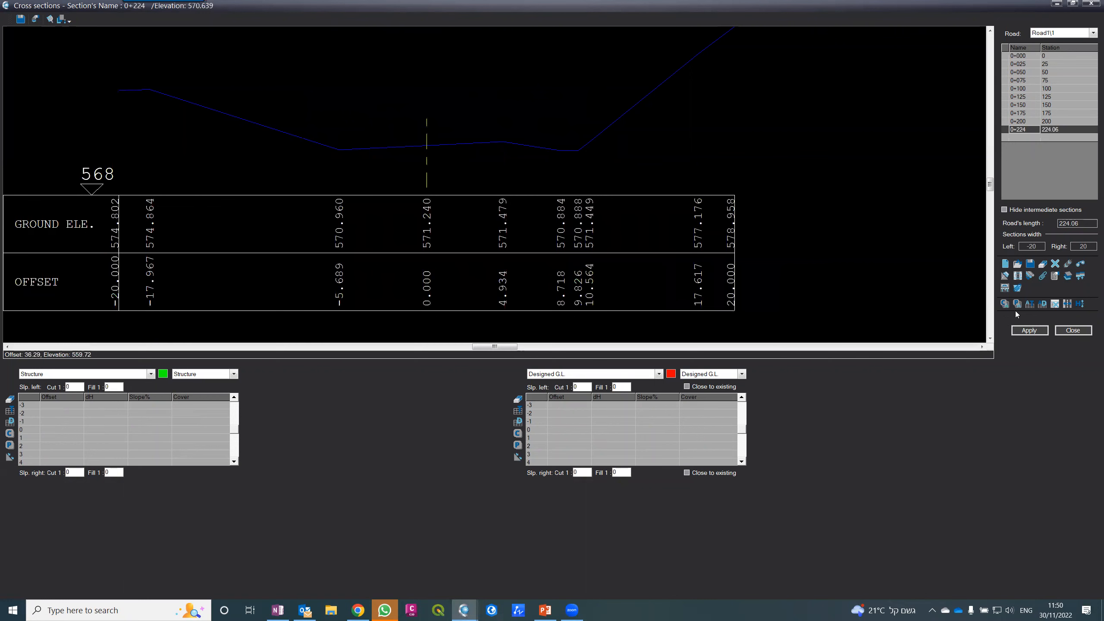
left_click(1022, 56)
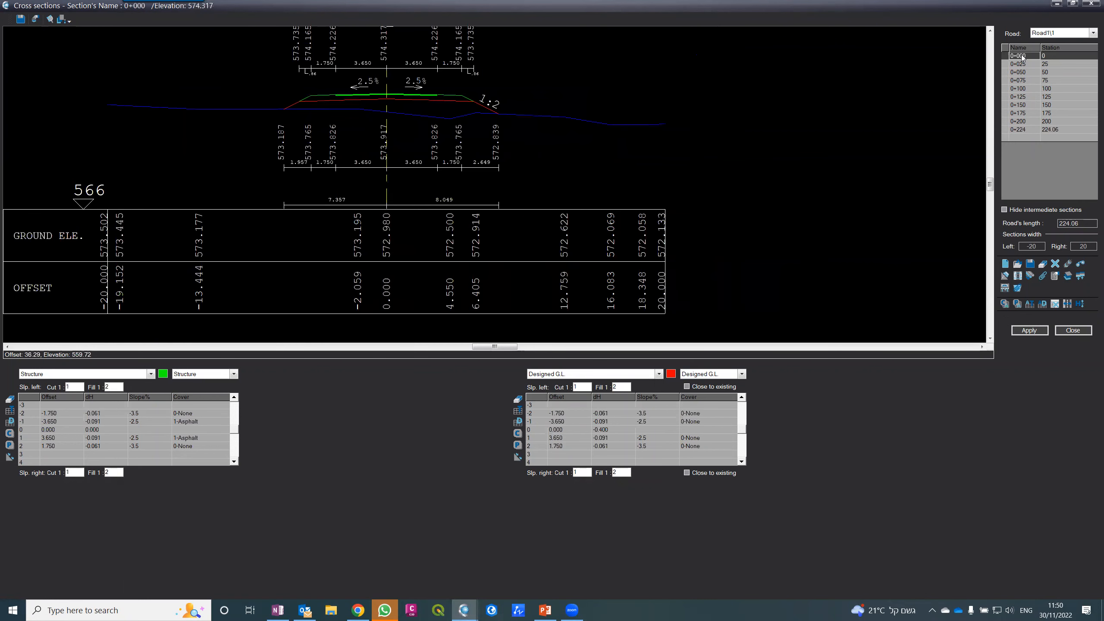
left_click(1024, 64)
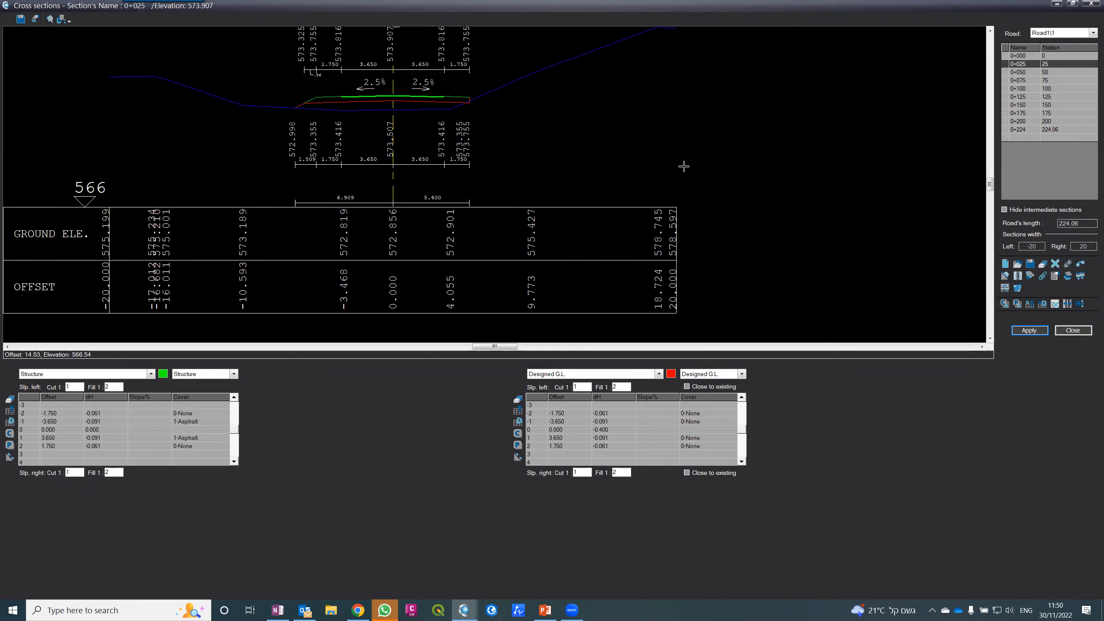
left_click(1019, 74)
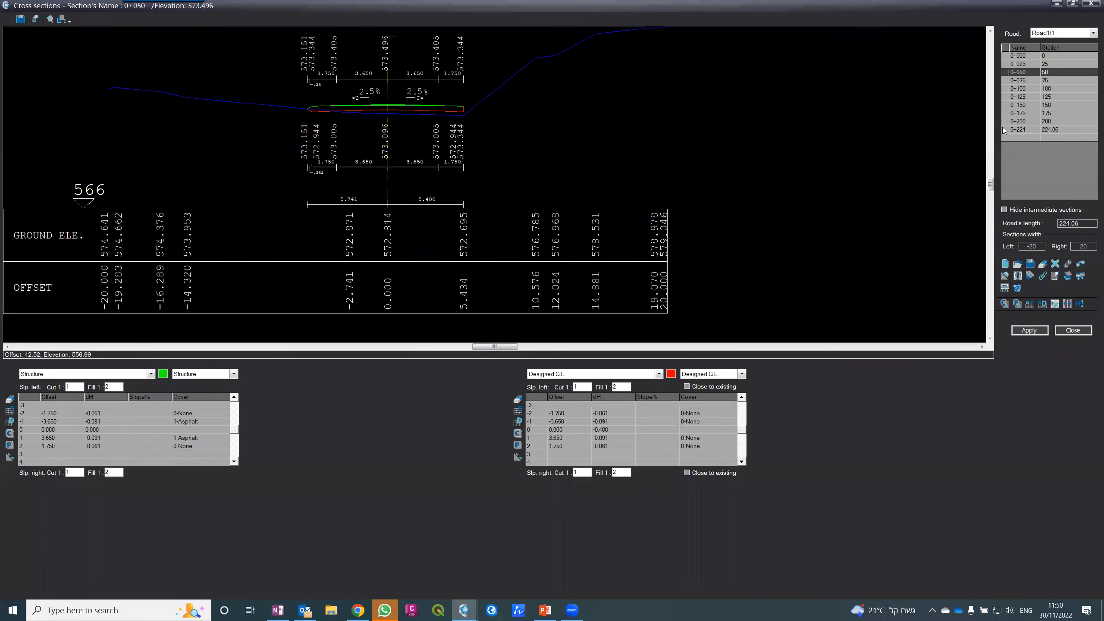
- Paste the copied design into the last section, 0+224, apply it, and interpolate the empty sections
left_click(1020, 124)
left_click(1020, 129)
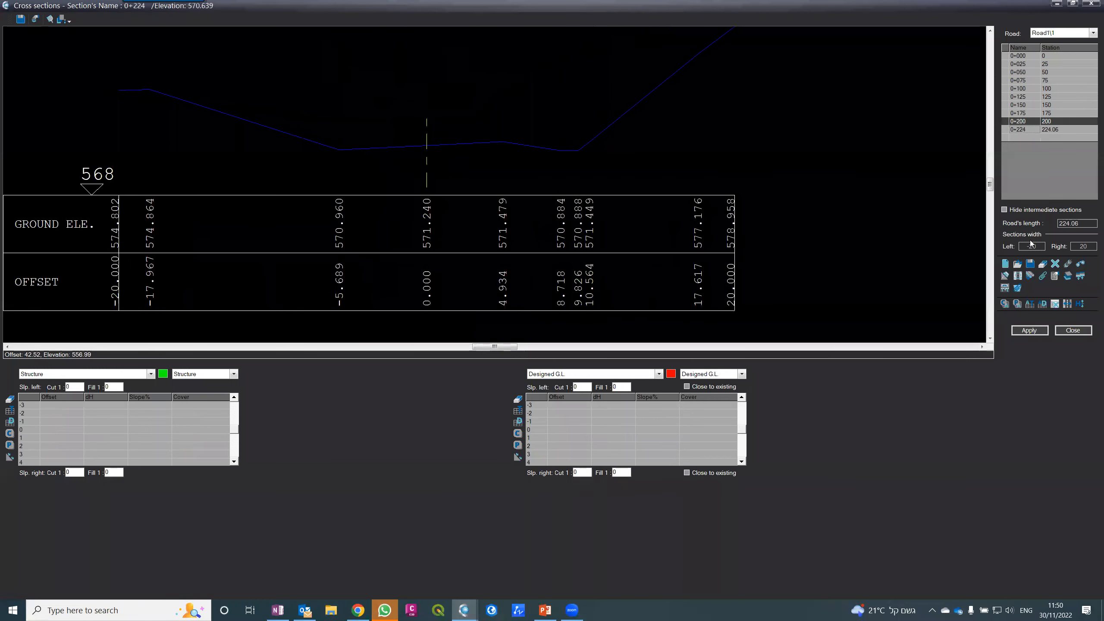
left_click(1017, 302)
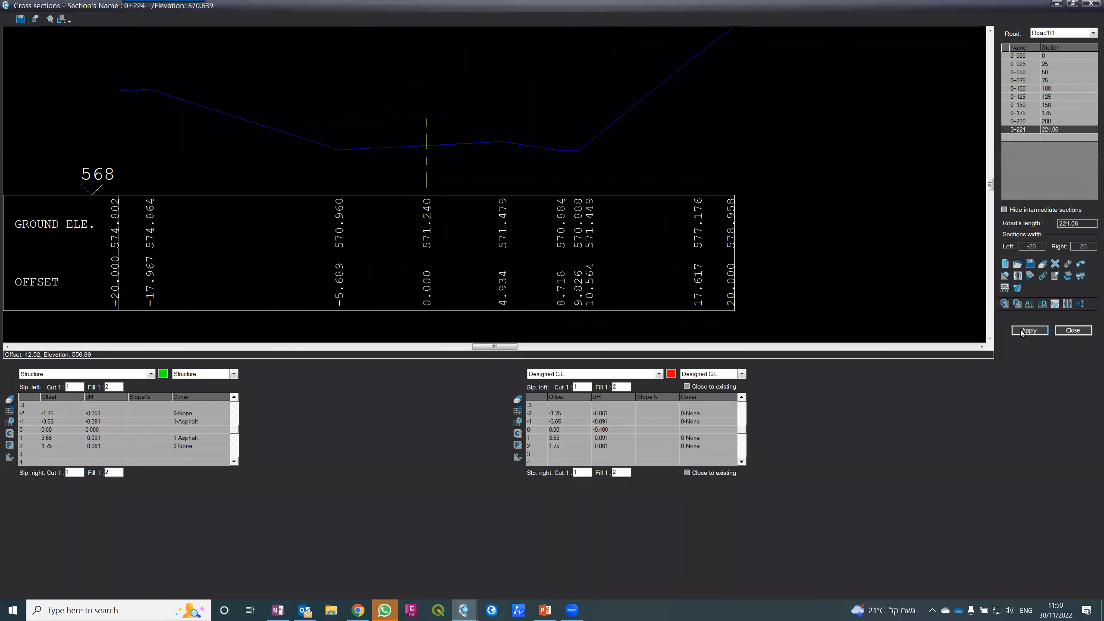
left_click(1027, 329)
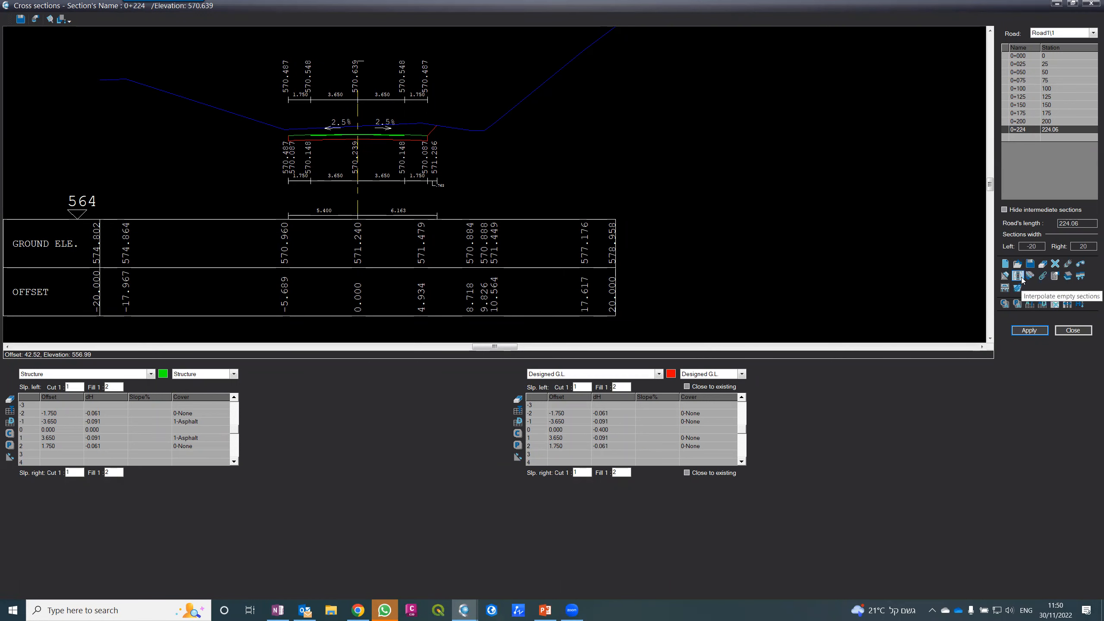
left_click(529, 325)
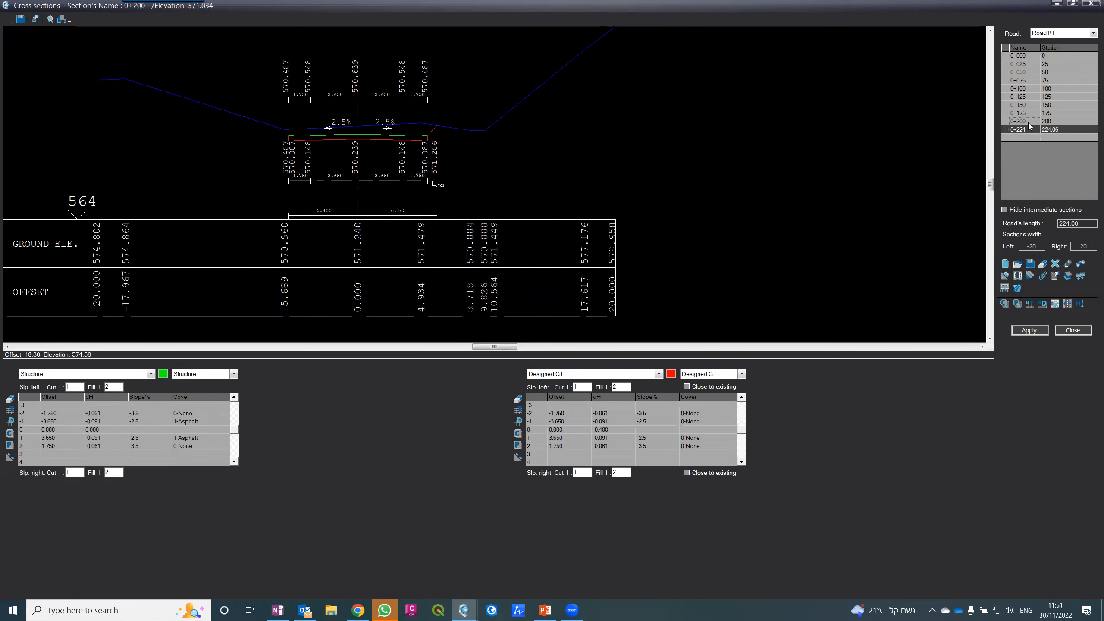
- Review the designed cross sections of Road1 one by one, back towards the road's start and forward again to 0+224
key("Up")
key("Up")
key("Up")
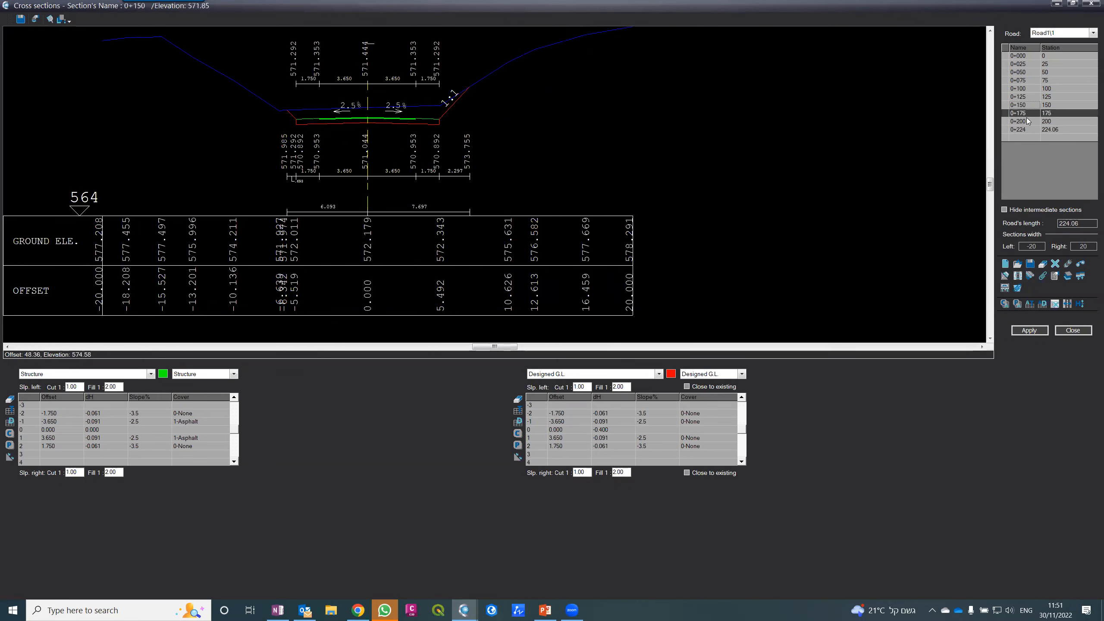
key("Up")
key("Up")
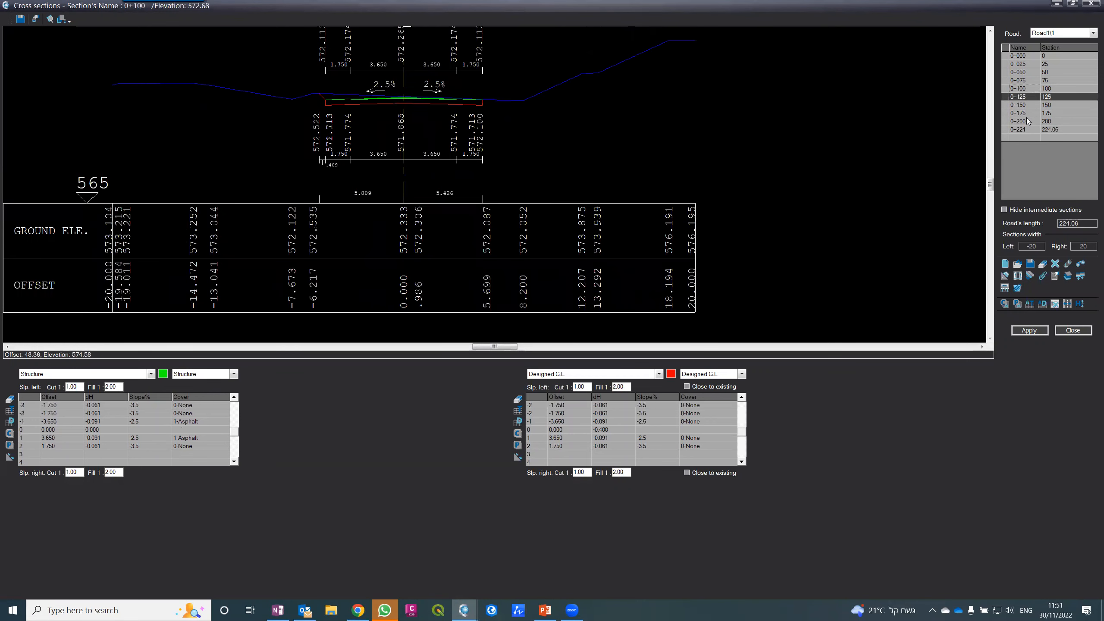
key("Up")
key("Up")
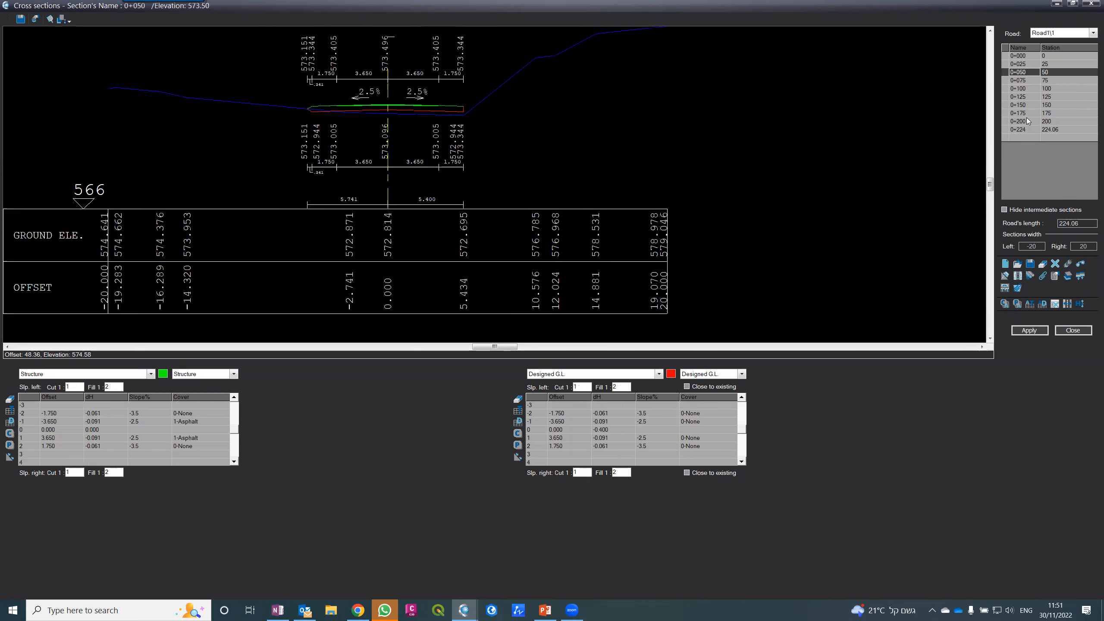
key("Up")
key("Down")
key("Down")
key("Down")
key("Down")
key("Down")
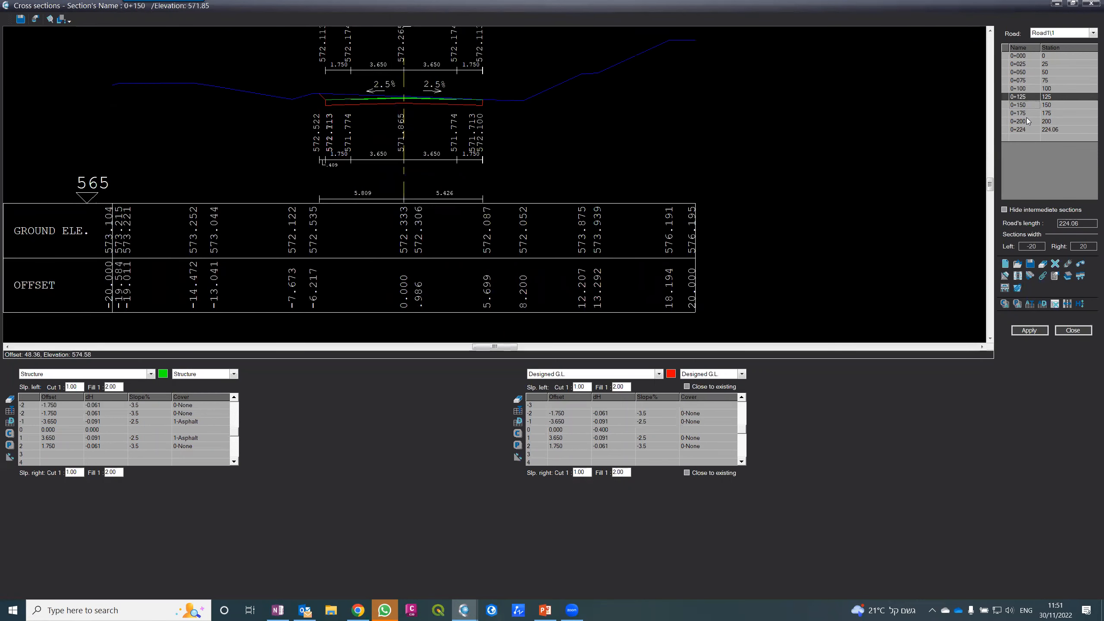
key("Down")
key("Down")
key("Down")
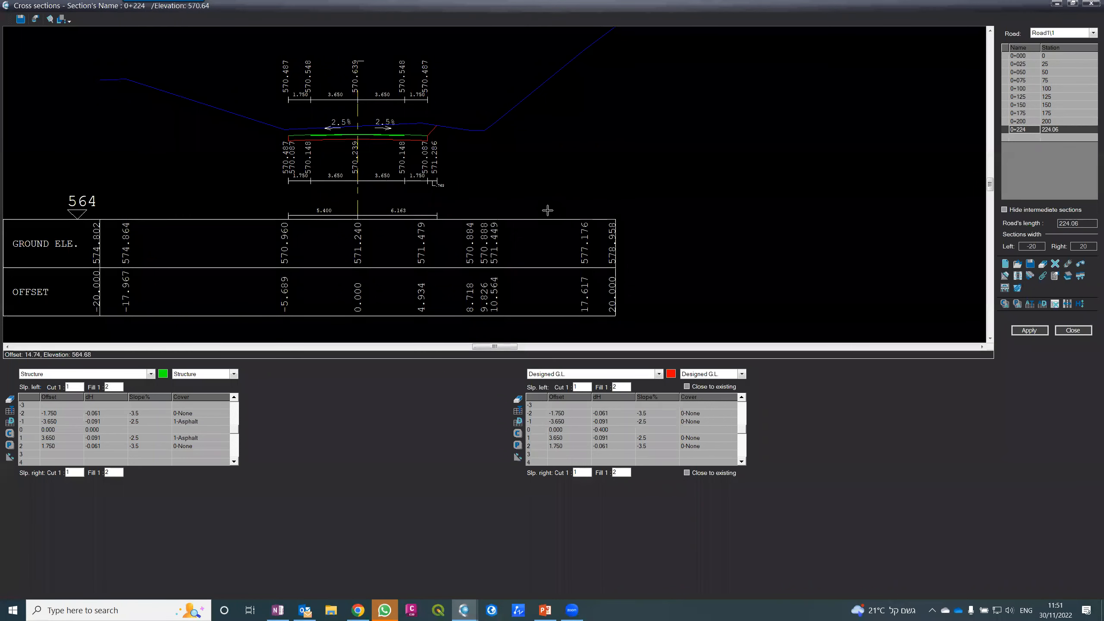
- Define section 0+224's right ditch with both slopes 1:1, bottom width 0.5, and in-cut depths 0.6 from section's edge and Existing G.L
scroll(298, 127, "up", 4)
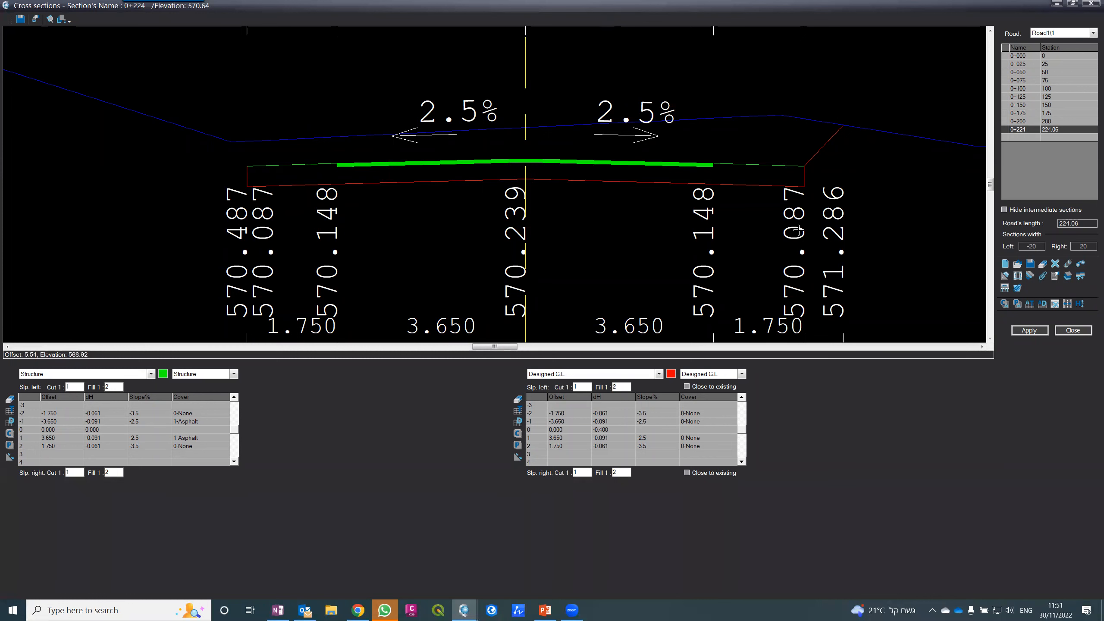
left_click(603, 375)
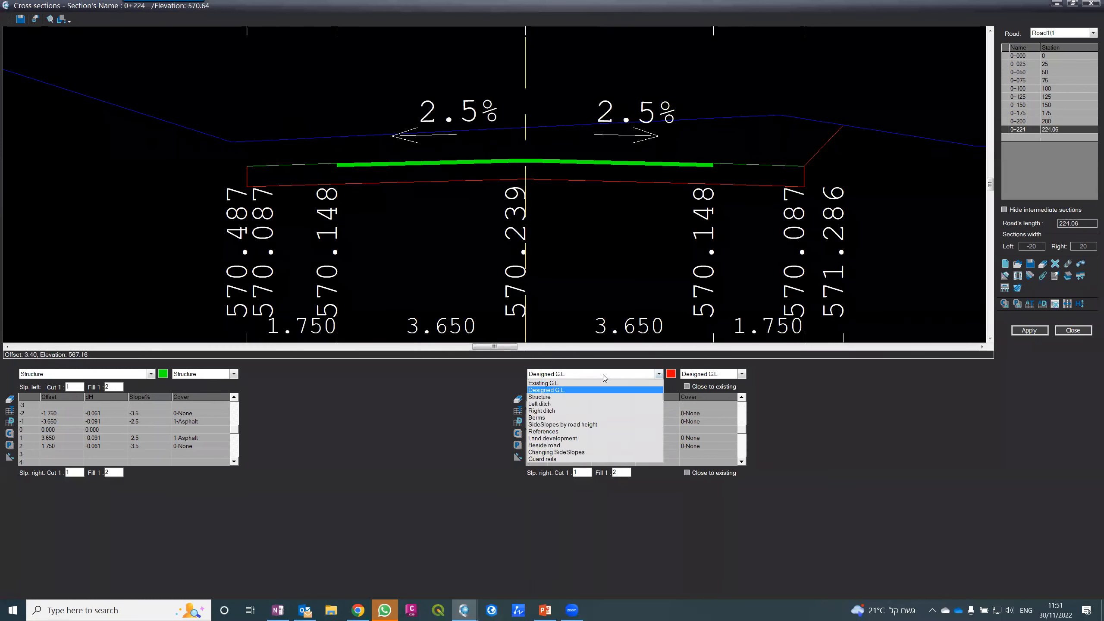
left_click(582, 410)
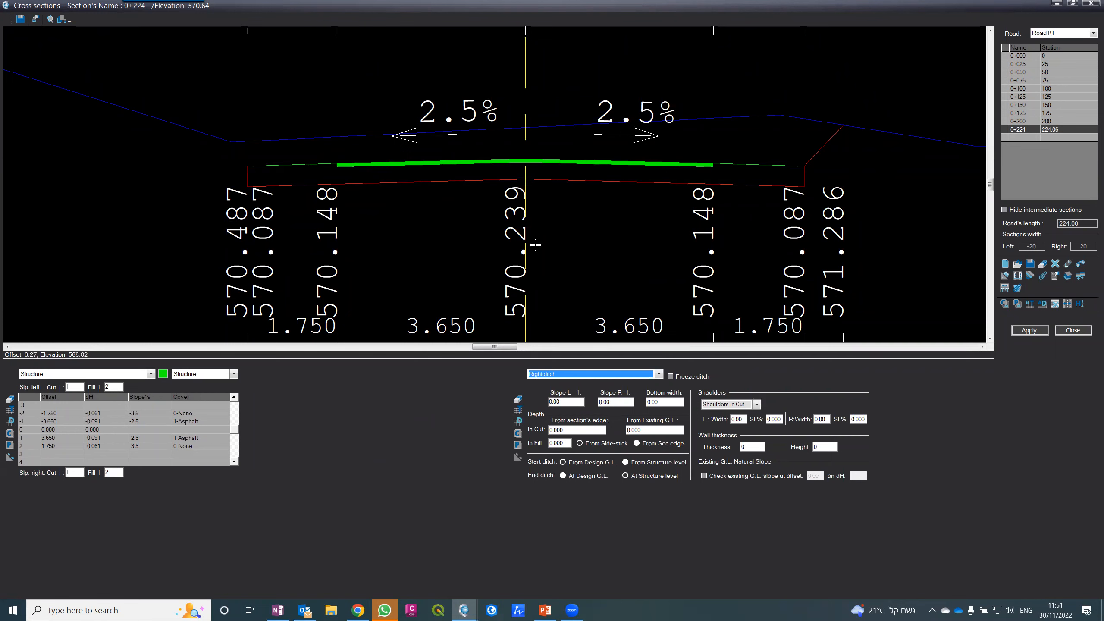
scroll(557, 246, "down", 2)
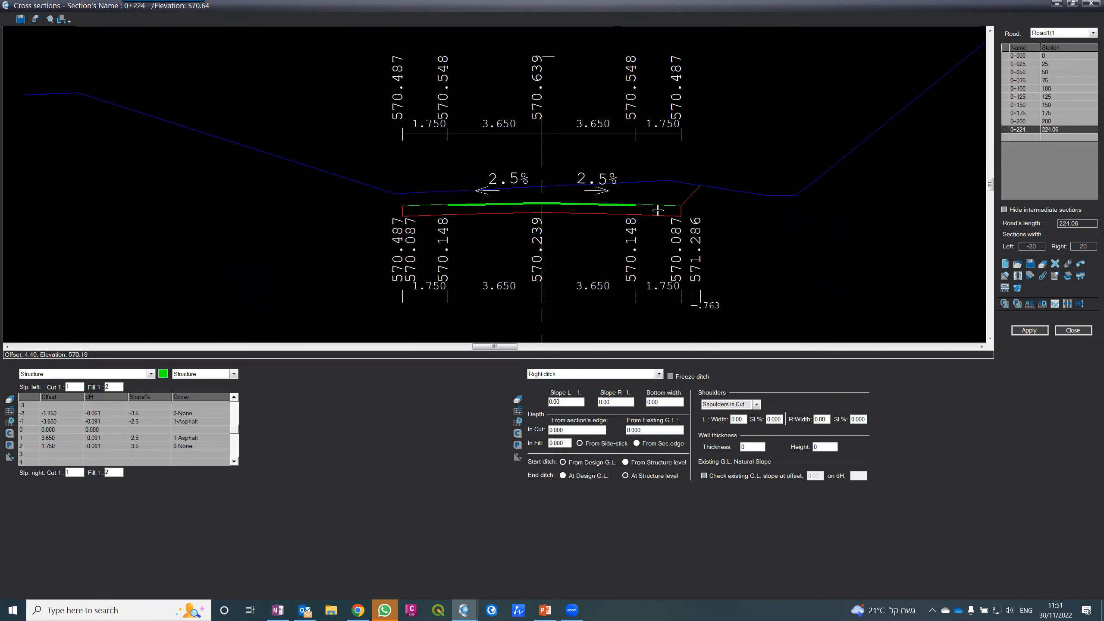
scroll(658, 210, "up", 2)
scroll(652, 204, "down", 2)
scroll(709, 170, "up", 2)
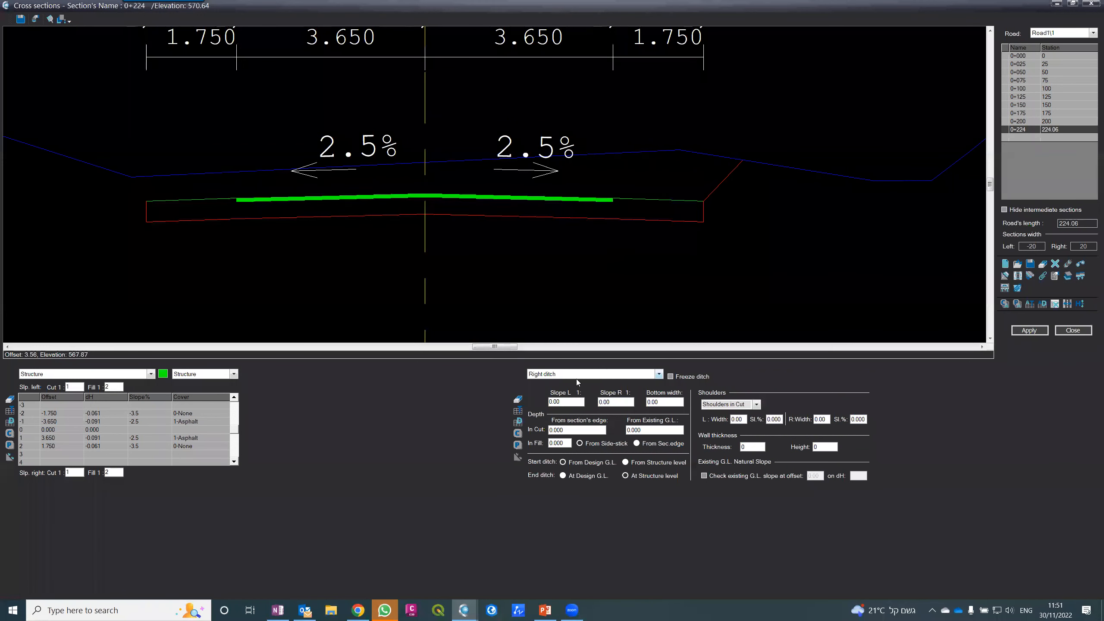
left_click(567, 403)
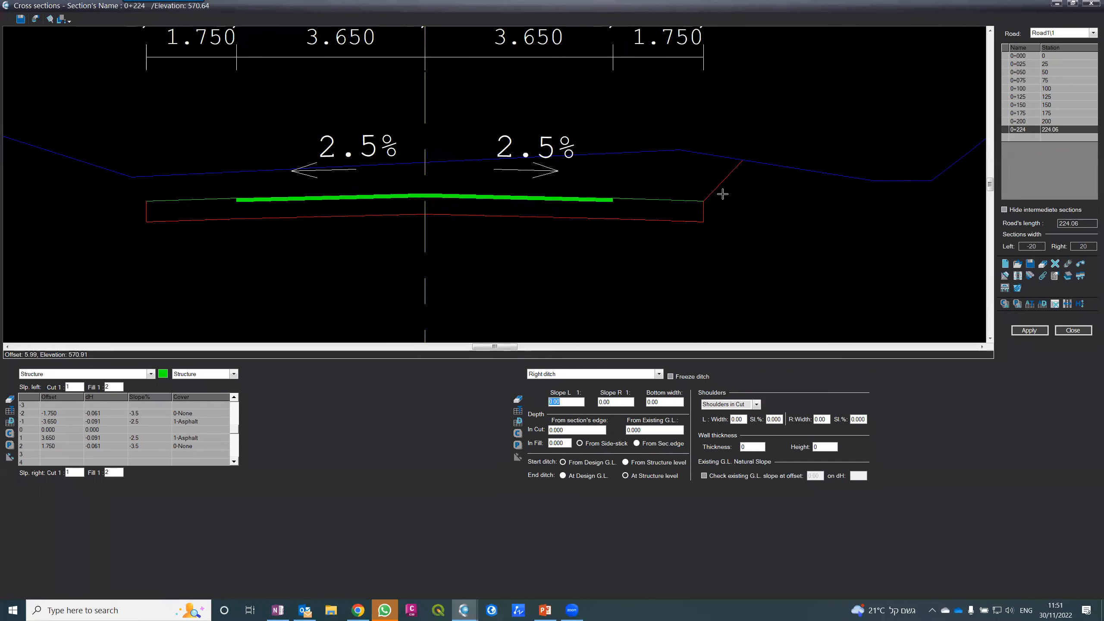
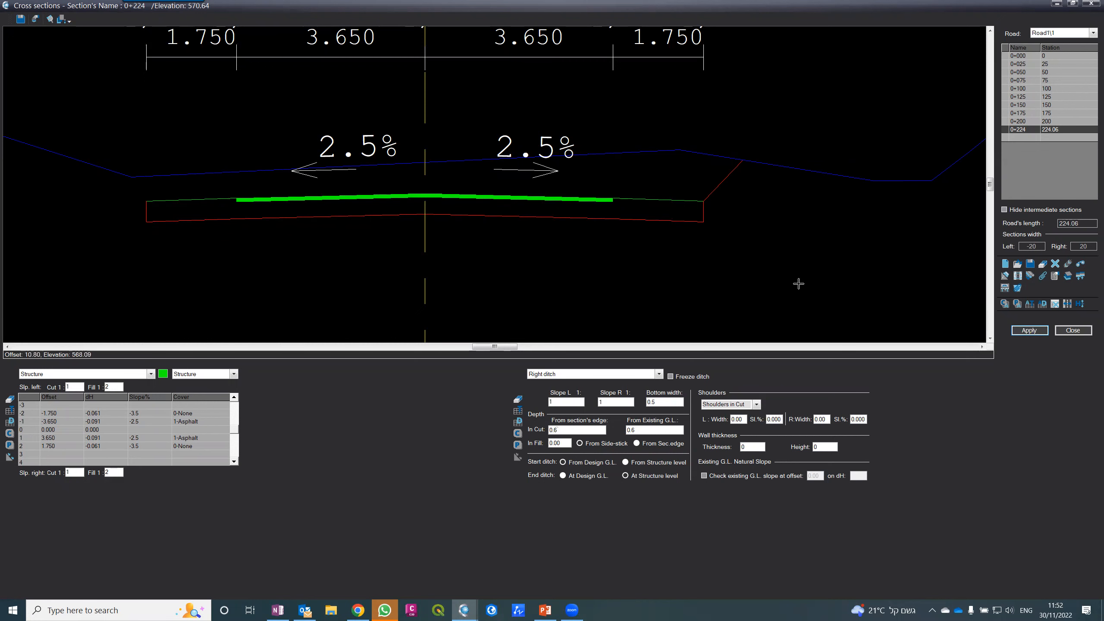
- Copy the right ditch's settings to the left ditch of section 0+224 and apply them
scroll(428, 122, "up", 3)
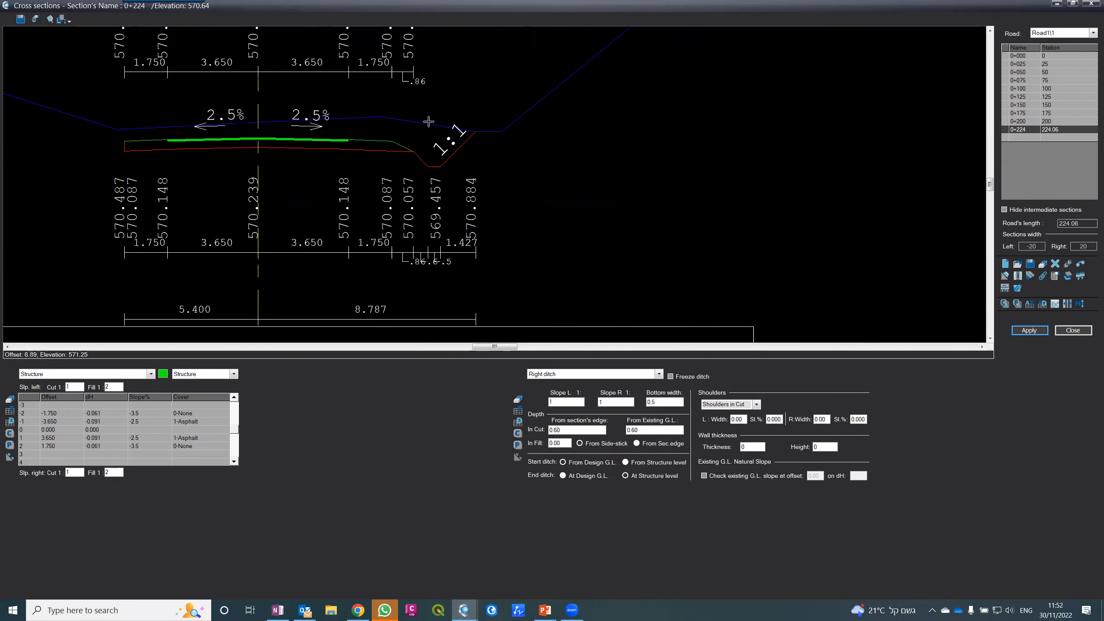
scroll(428, 121, "up", 3)
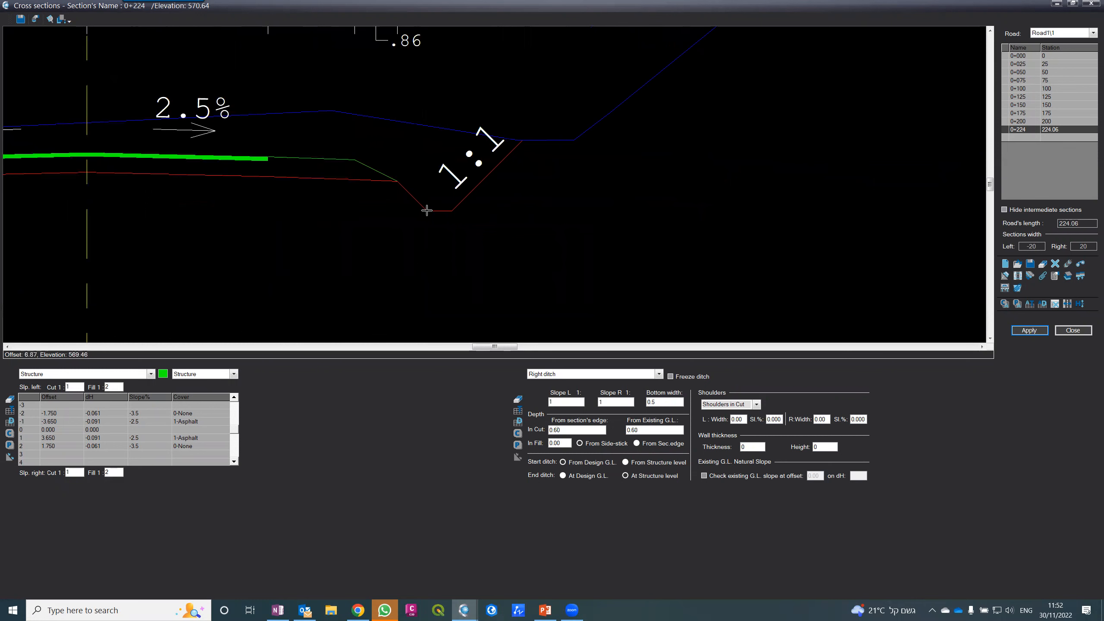
scroll(426, 211, "down", 3)
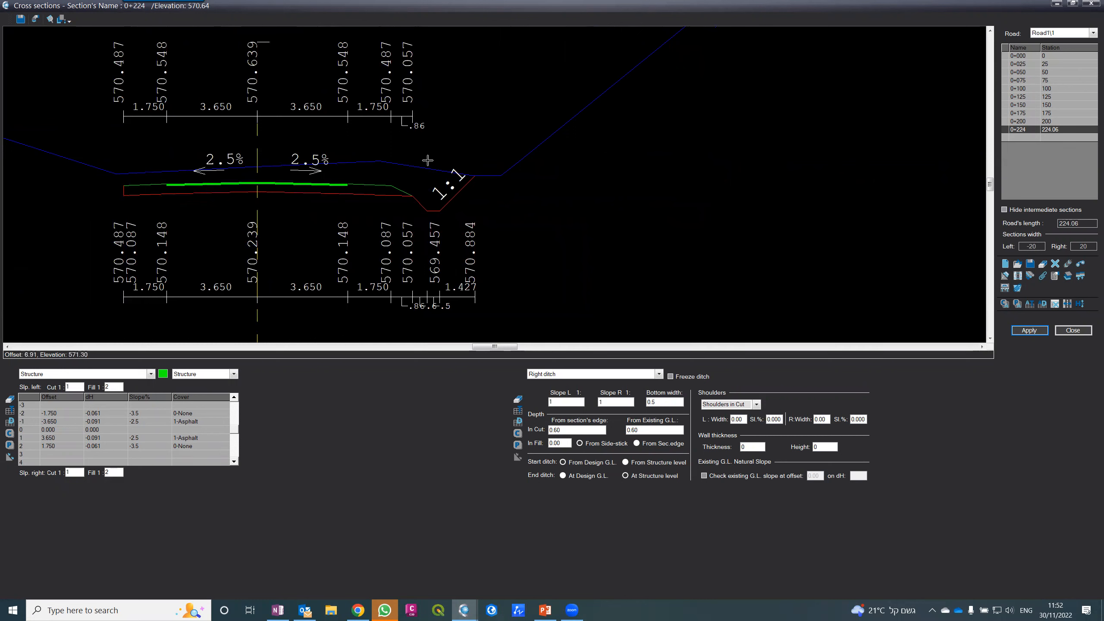
scroll(437, 210, "down", 2)
scroll(438, 209, "up", 1)
scroll(438, 209, "up", 2)
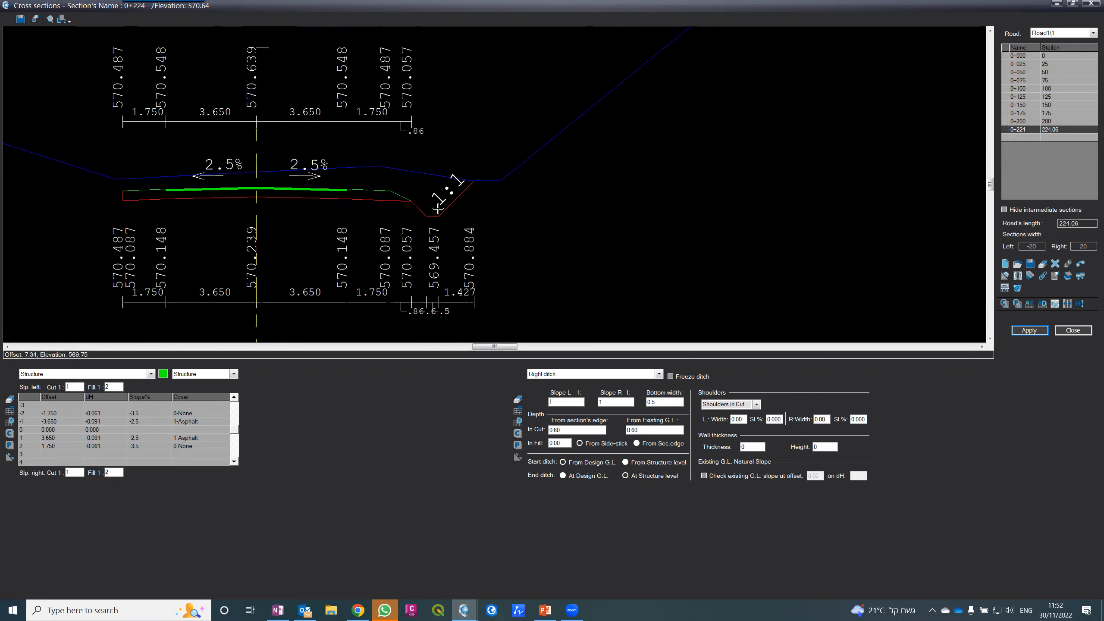
left_click(140, 375)
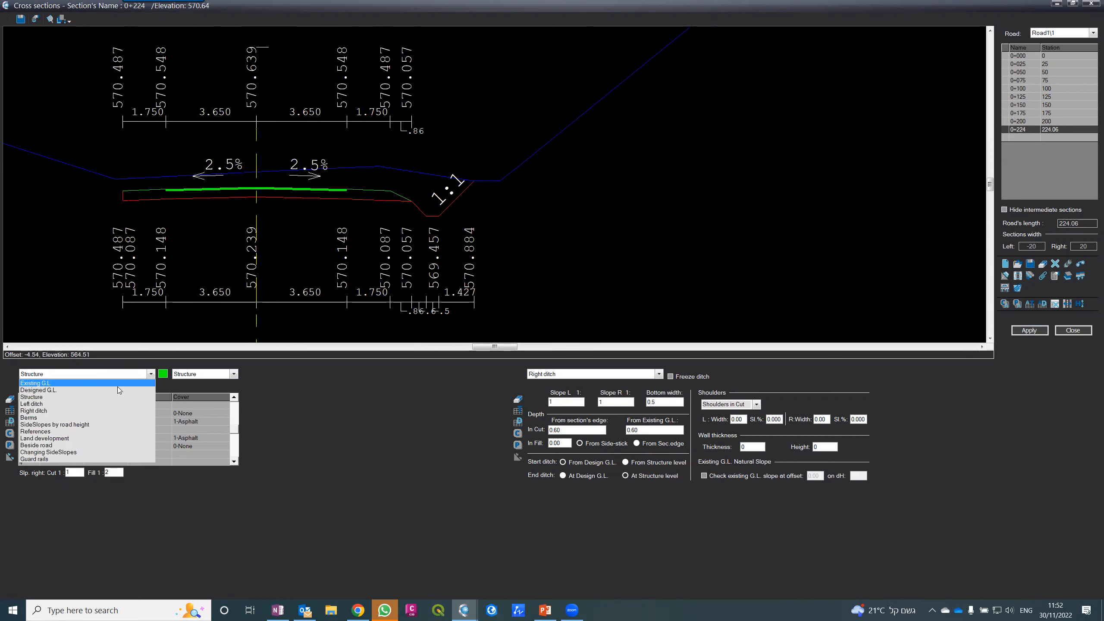
left_click(102, 403)
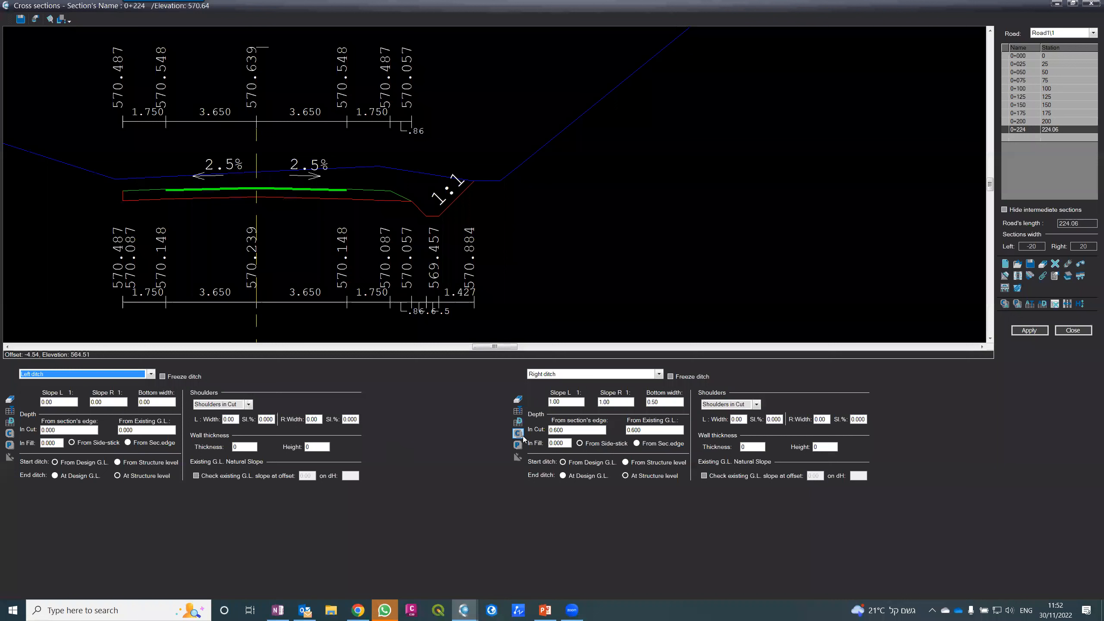
left_click(10, 445)
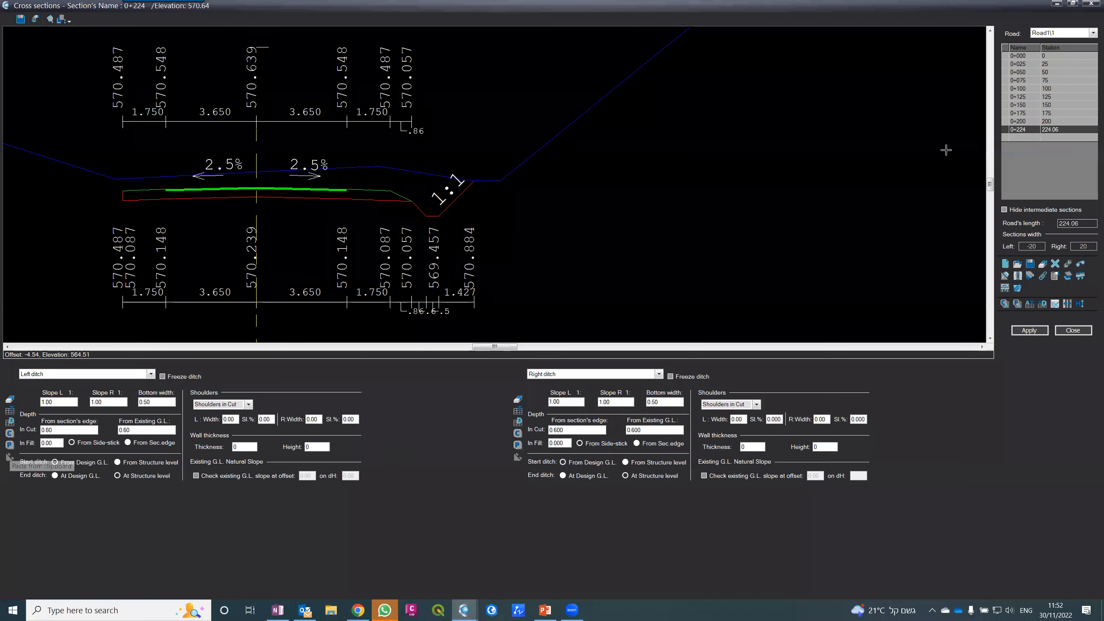
left_click(1018, 330)
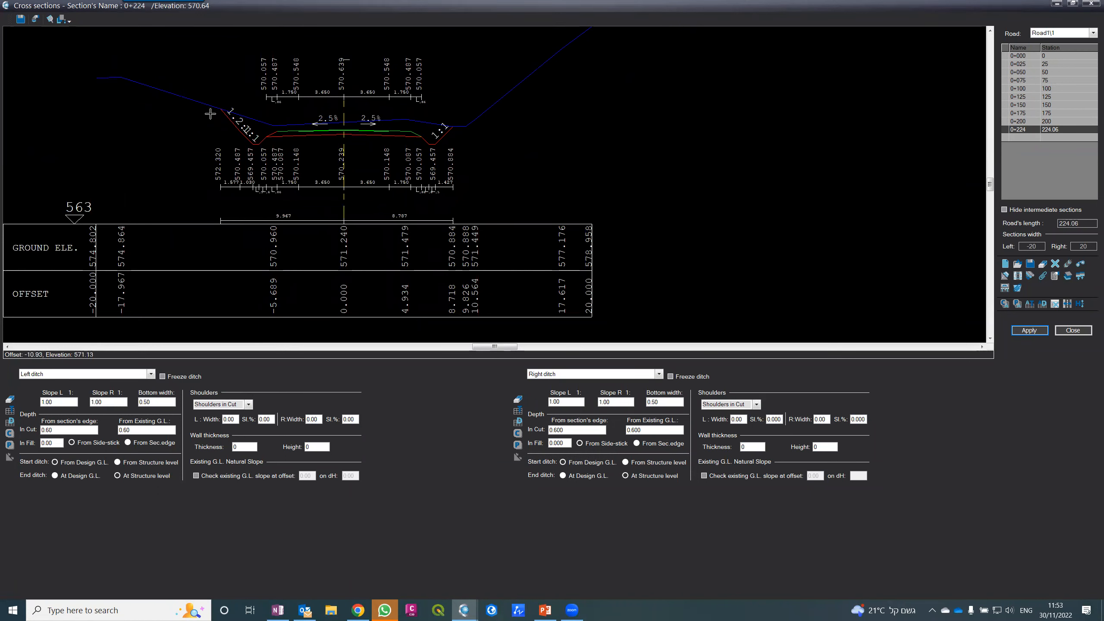
- Set the left and right fill slopes of section 0+224's Designed G.L. to 1:1
scroll(211, 114, "up", 2)
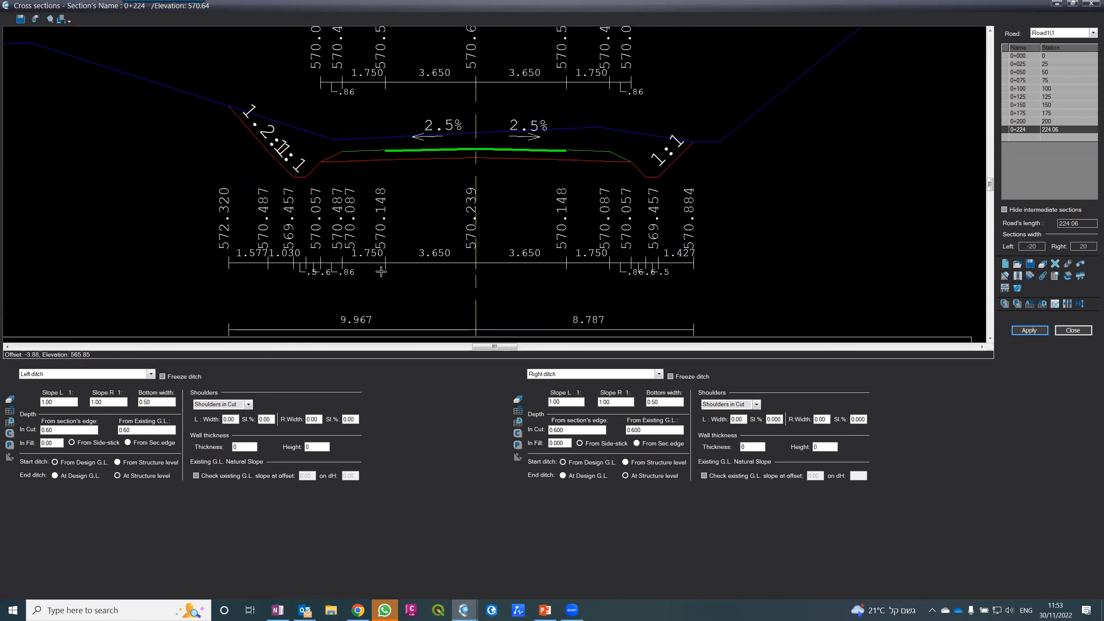
left_click(555, 374)
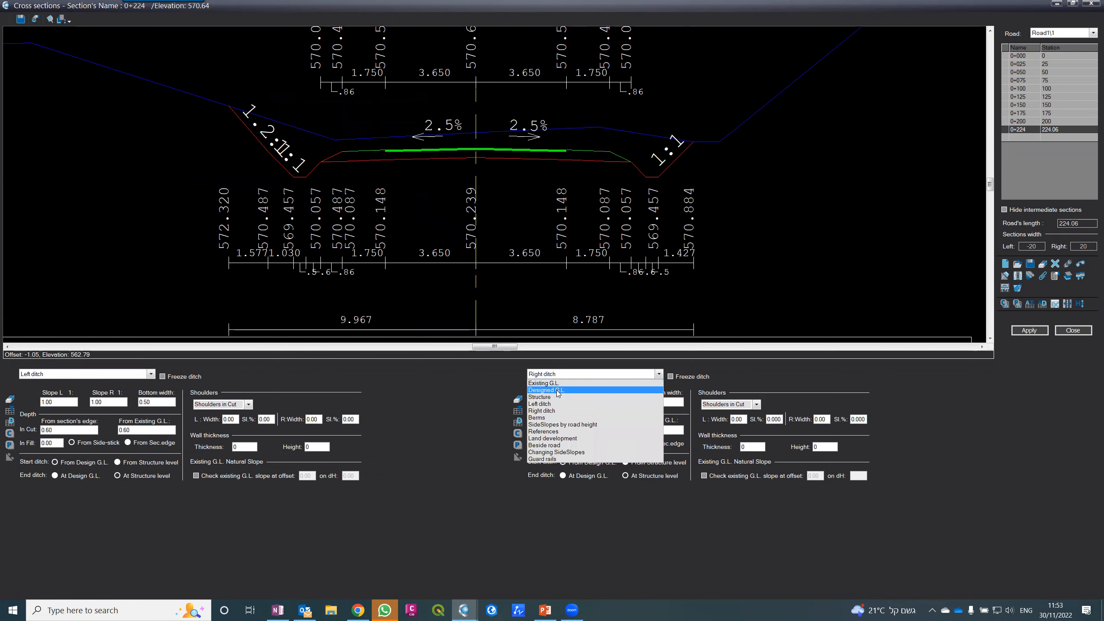
left_click(556, 391)
left_click(619, 389)
type("1")
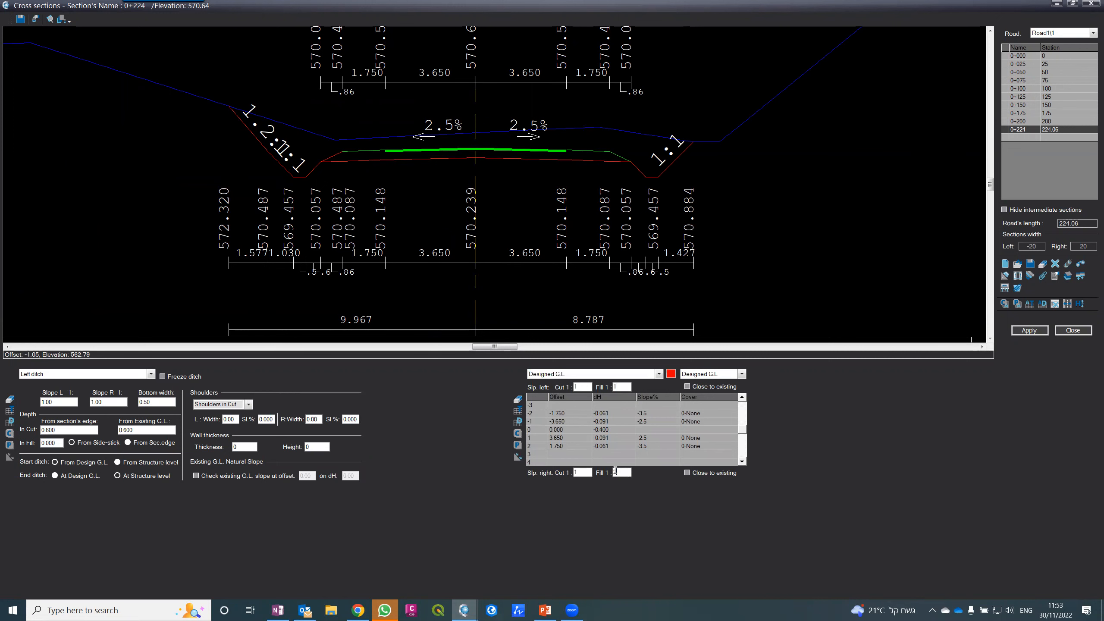
scroll(525, 114, "down", 2)
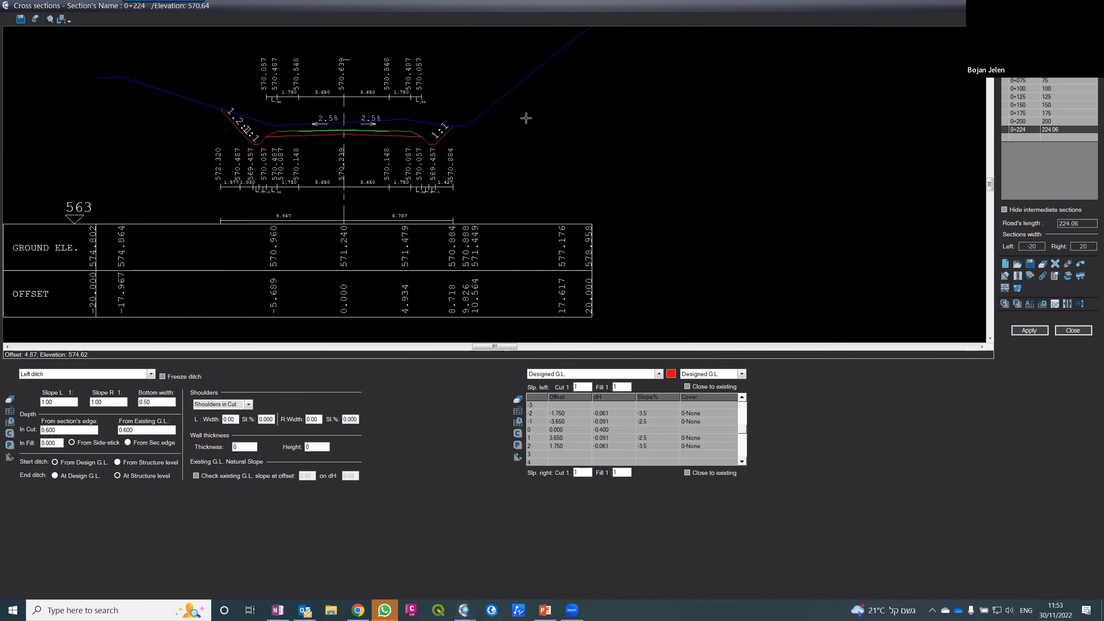
- Set the left and right fill slopes of section 0+224's Structure to 1:1 and apply them
left_click(110, 374)
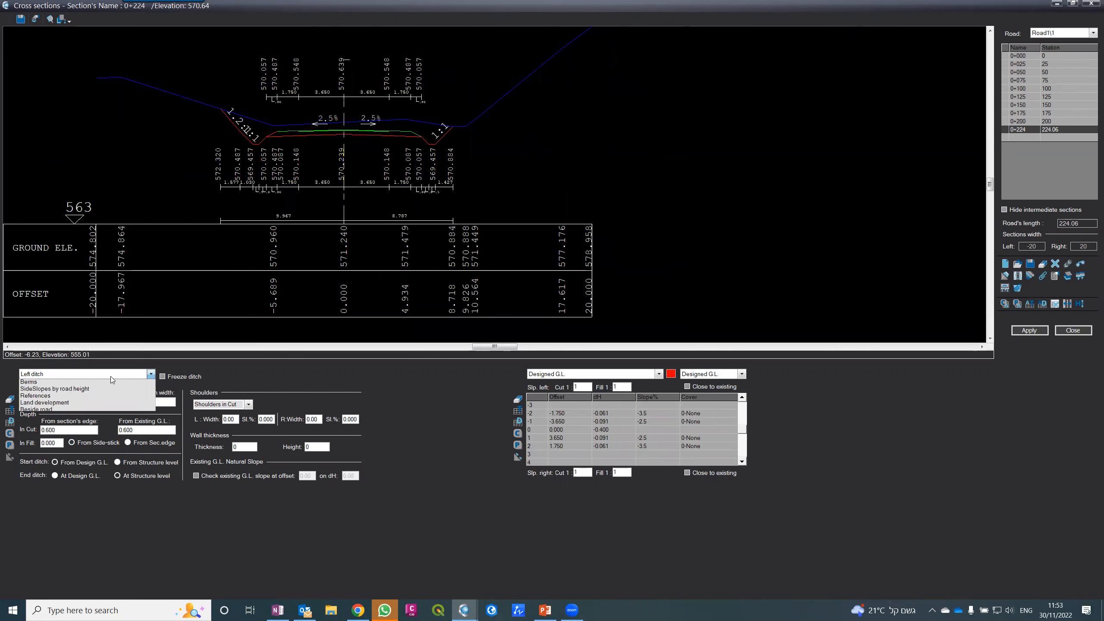
left_click(100, 397)
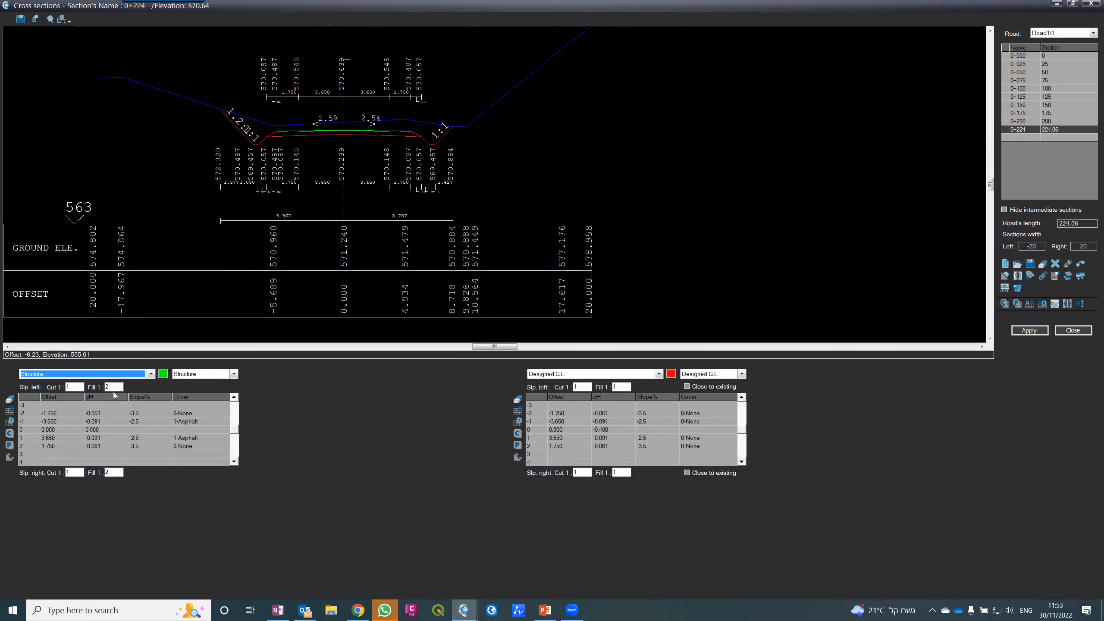
double_click(114, 386)
type("11")
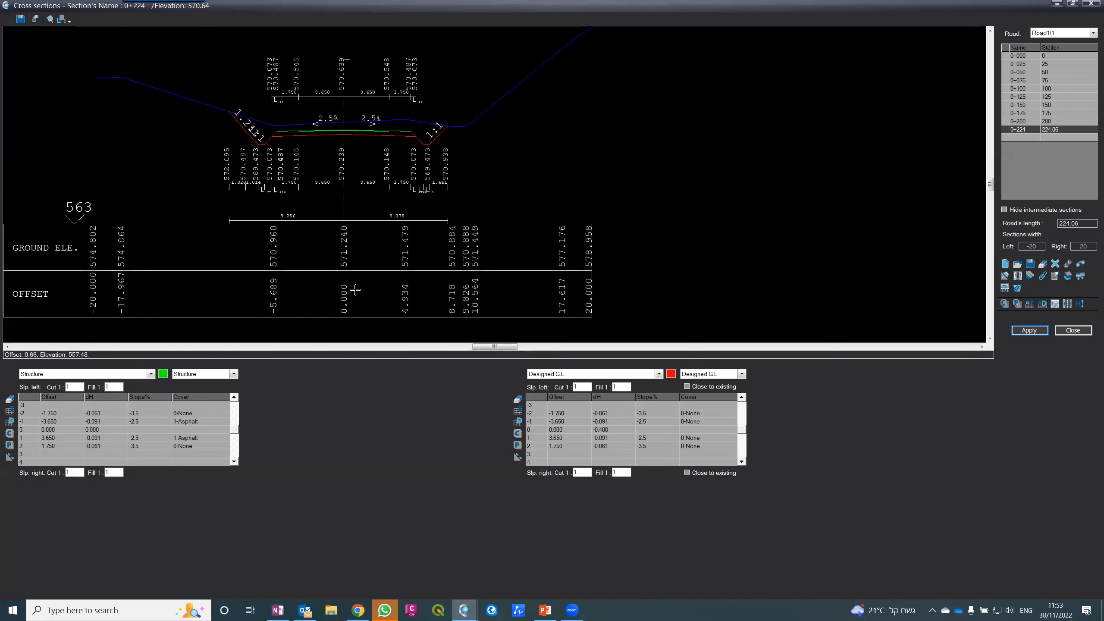
- Copy the design of section 0+224 to section 0+000 and apply it
left_click(1004, 304)
left_click(1028, 57)
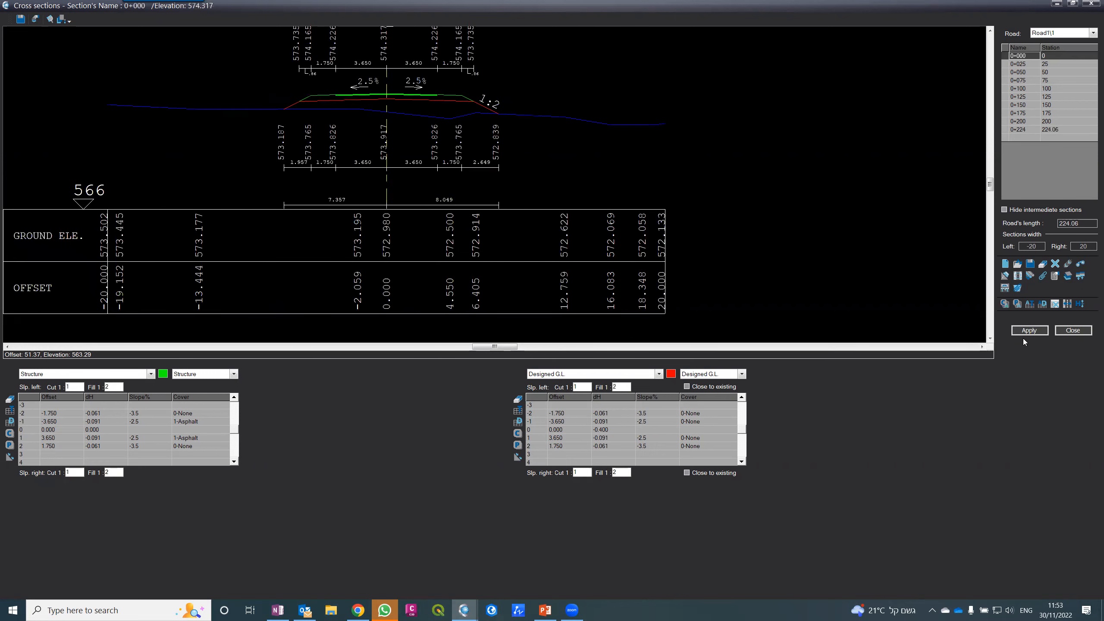
left_click(1015, 303)
left_click(1028, 330)
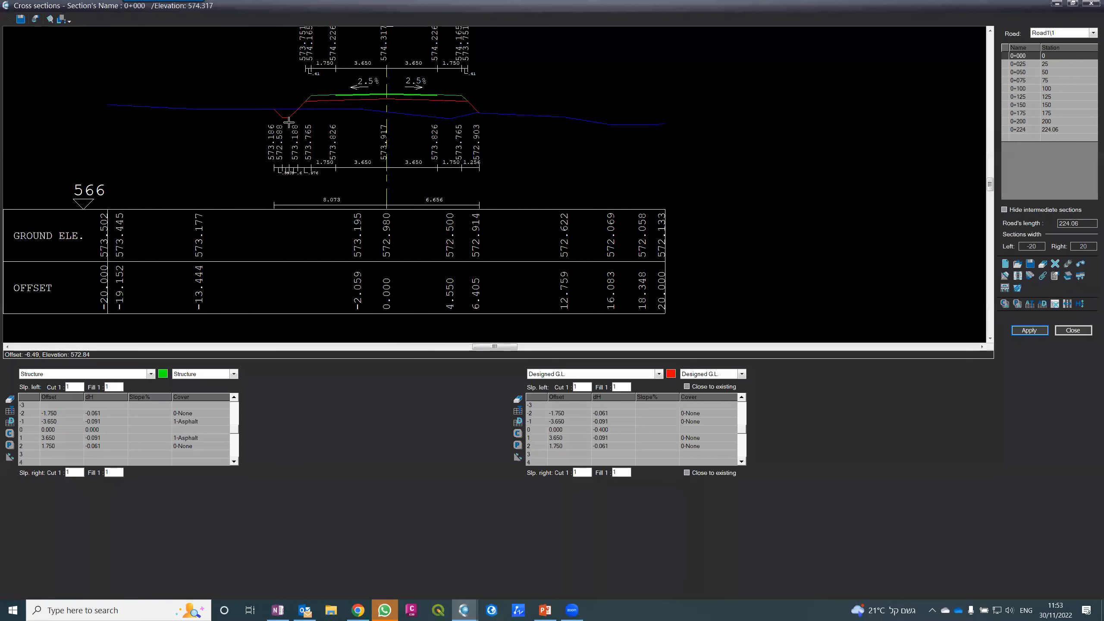
- Display section 0+000's right ditch settings and clear all design from sections 0+025 through 0+200
left_click(562, 374)
left_click(556, 411)
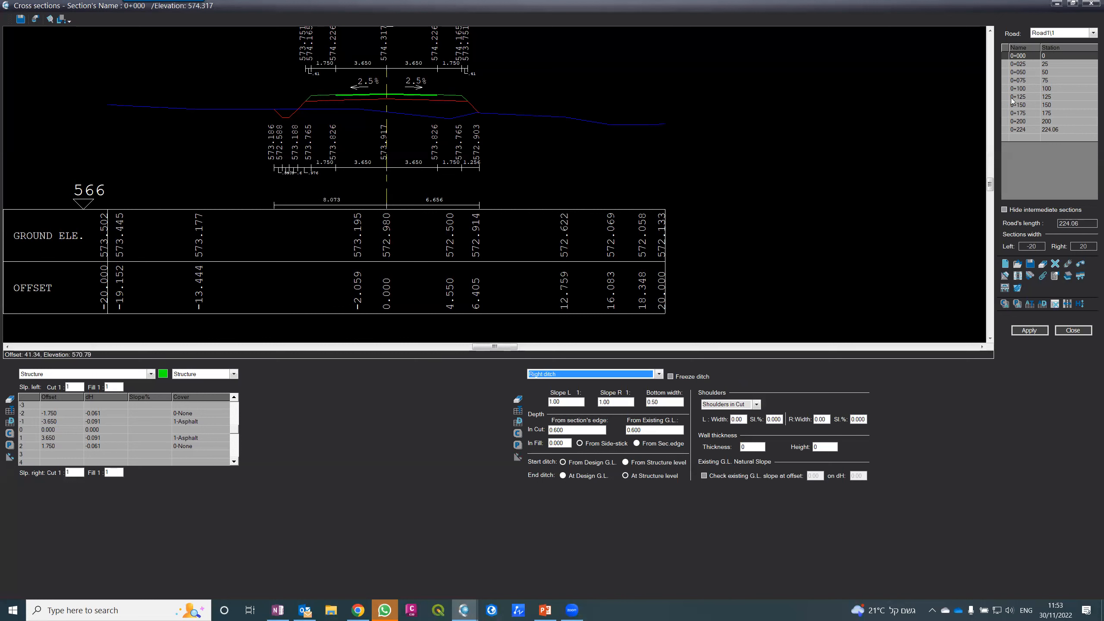
left_click(1052, 306)
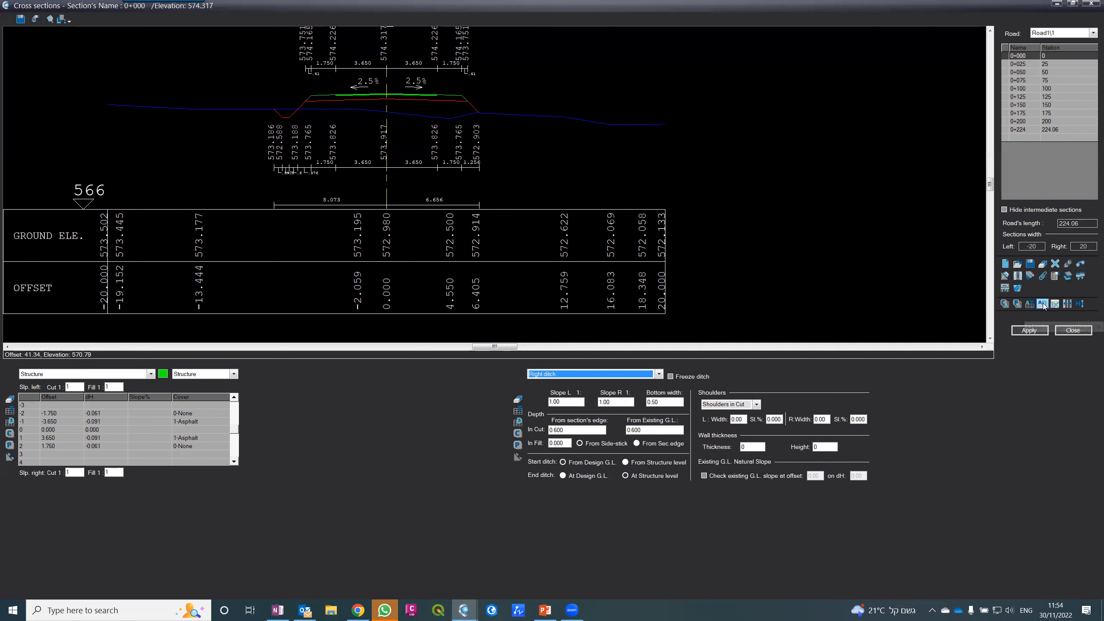
left_click(529, 324)
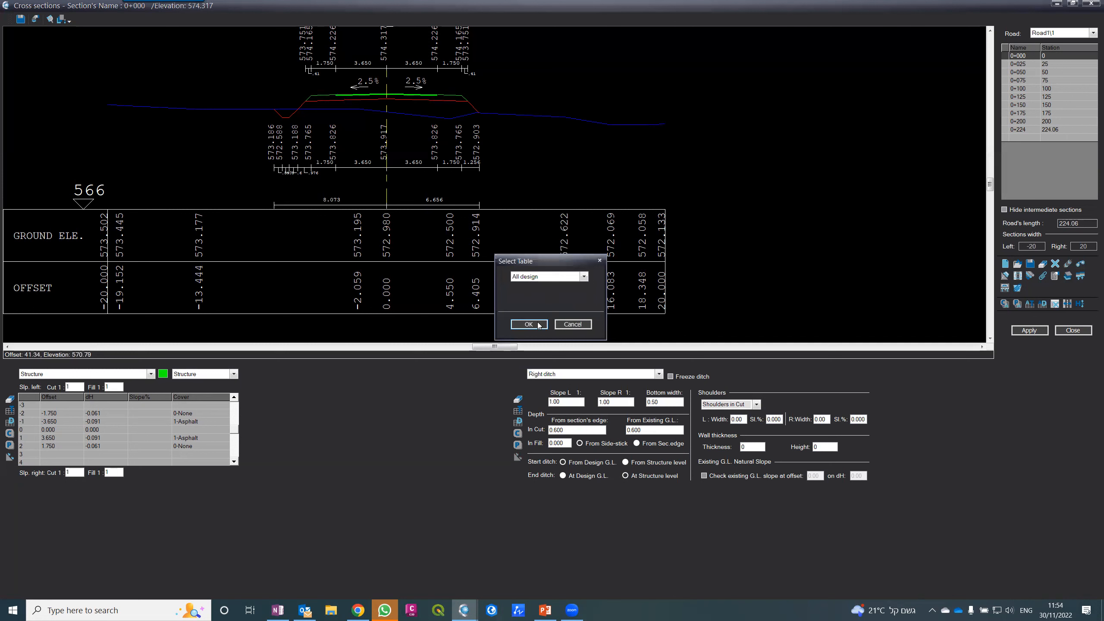
left_click(507, 230)
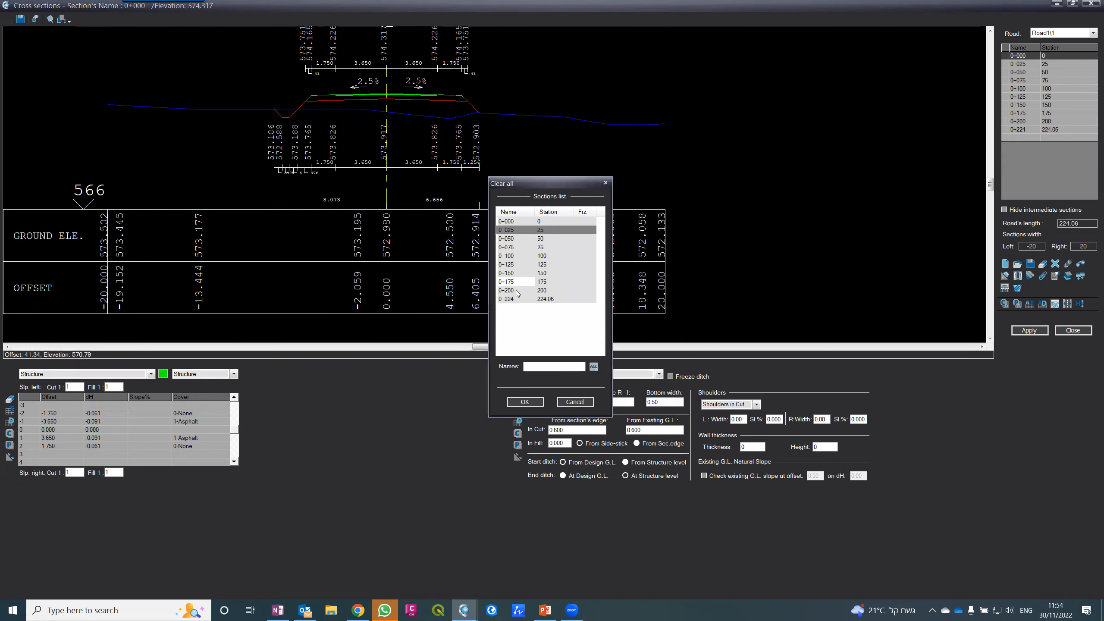
left_click(517, 294, "shift")
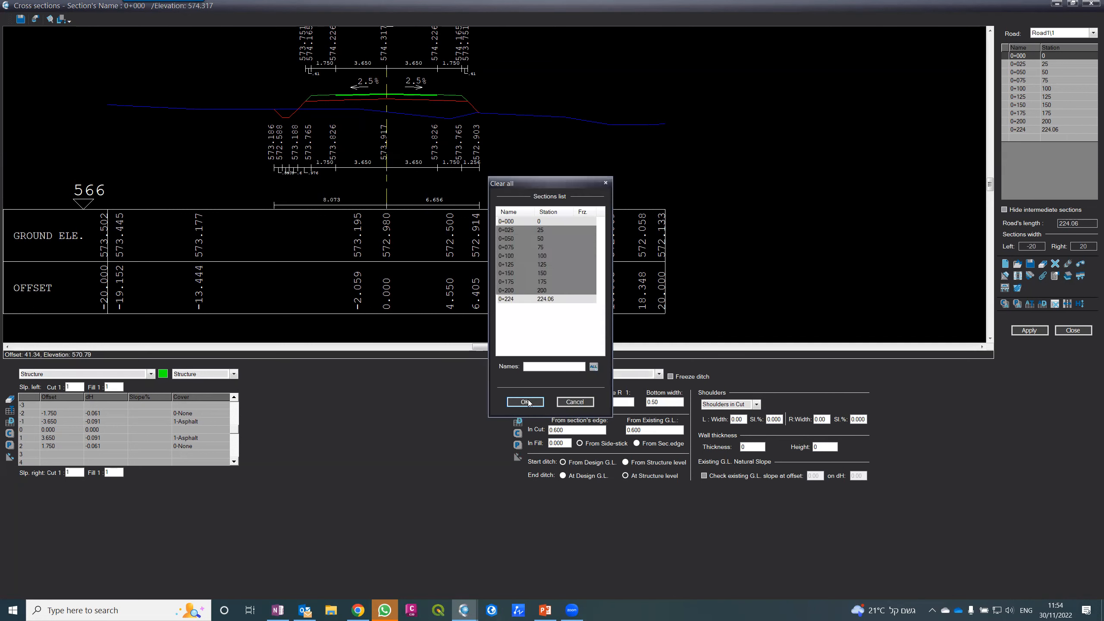
left_click(525, 402)
left_click(555, 339)
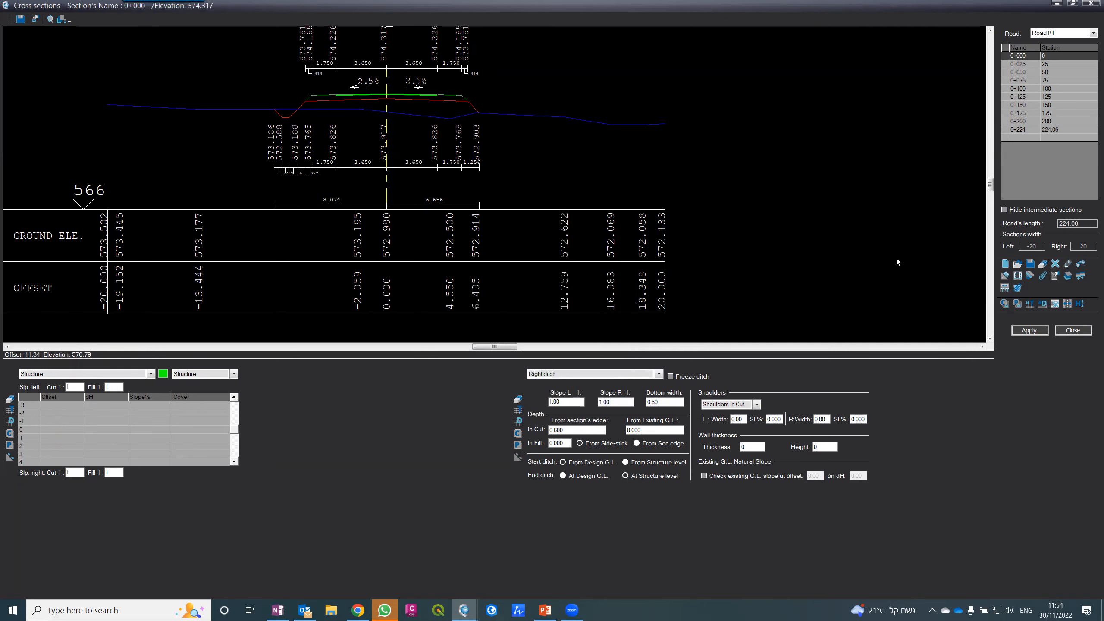
- Interpolate all design between sections 0+000 and 0+224, and check sections 0+025 to 0+075
left_click(1017, 275)
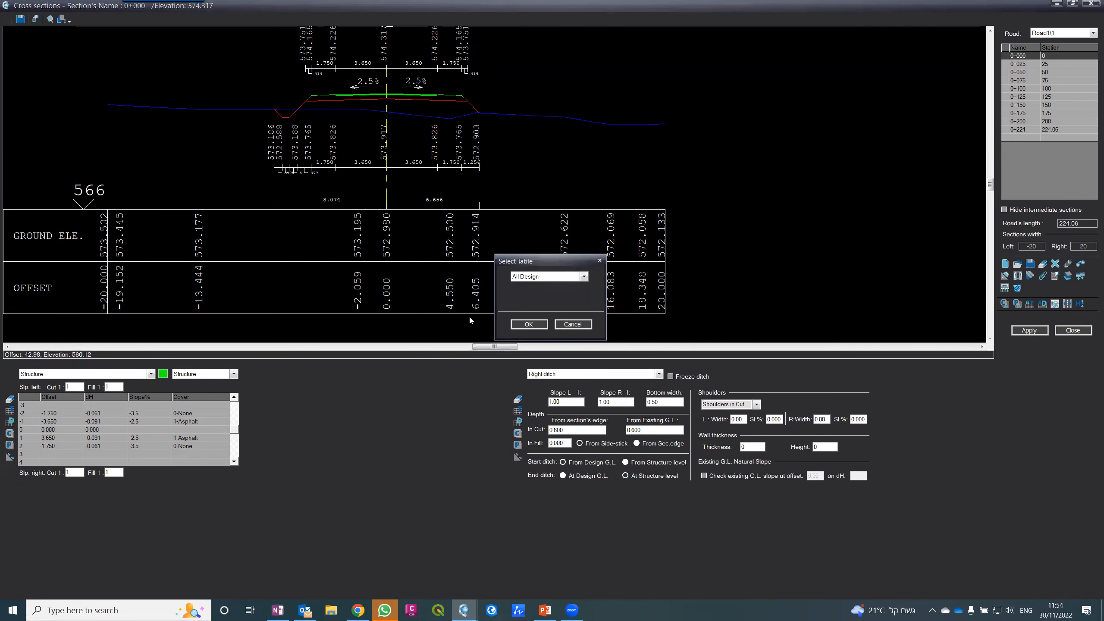
left_click(526, 327)
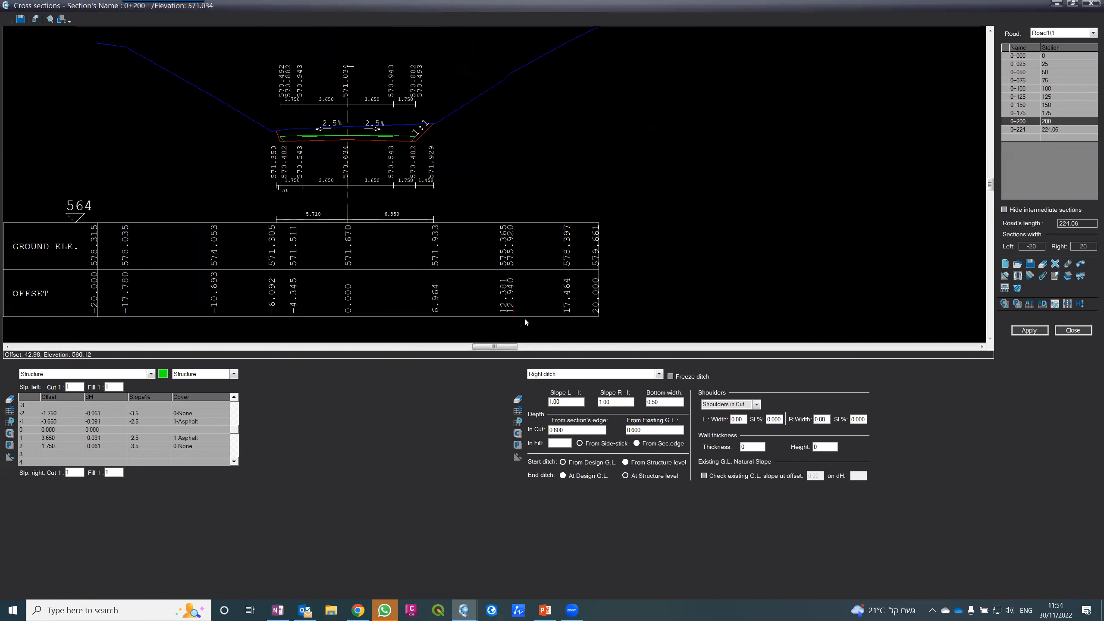
left_click(1018, 64)
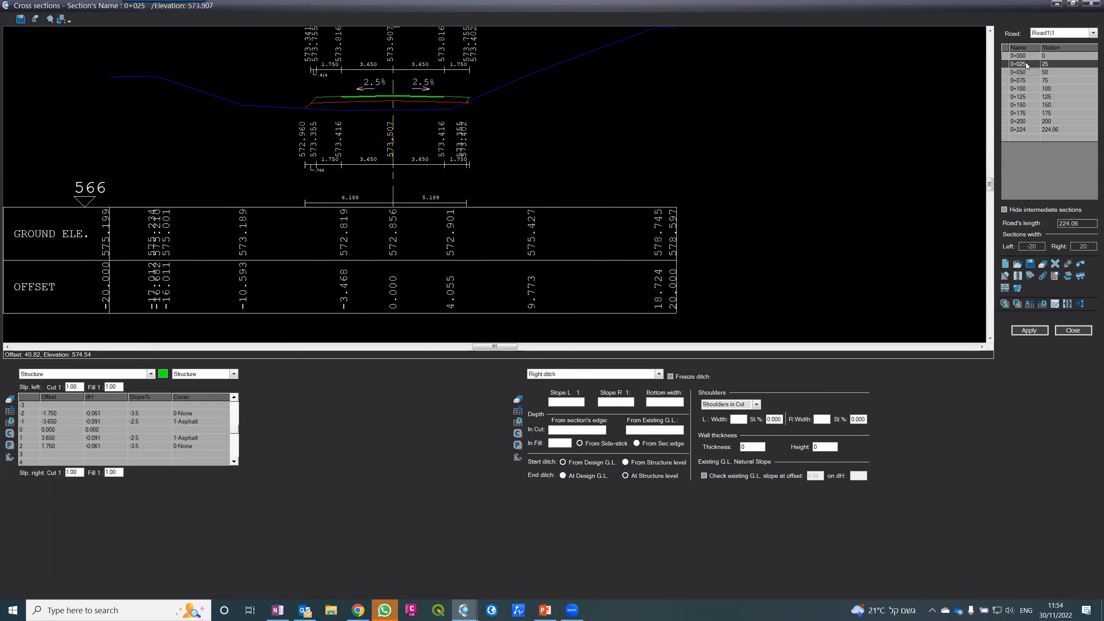
key("Down")
key("Down")
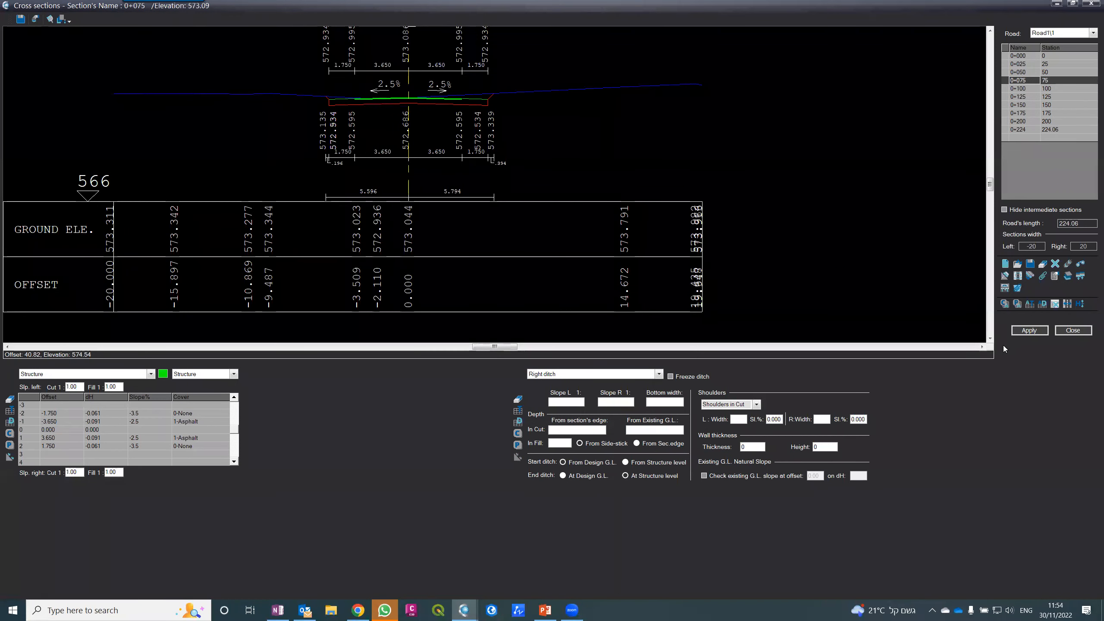
- Rerun the All Design interpolation and check the road's sections from 0+000 onward
left_click(1017, 288)
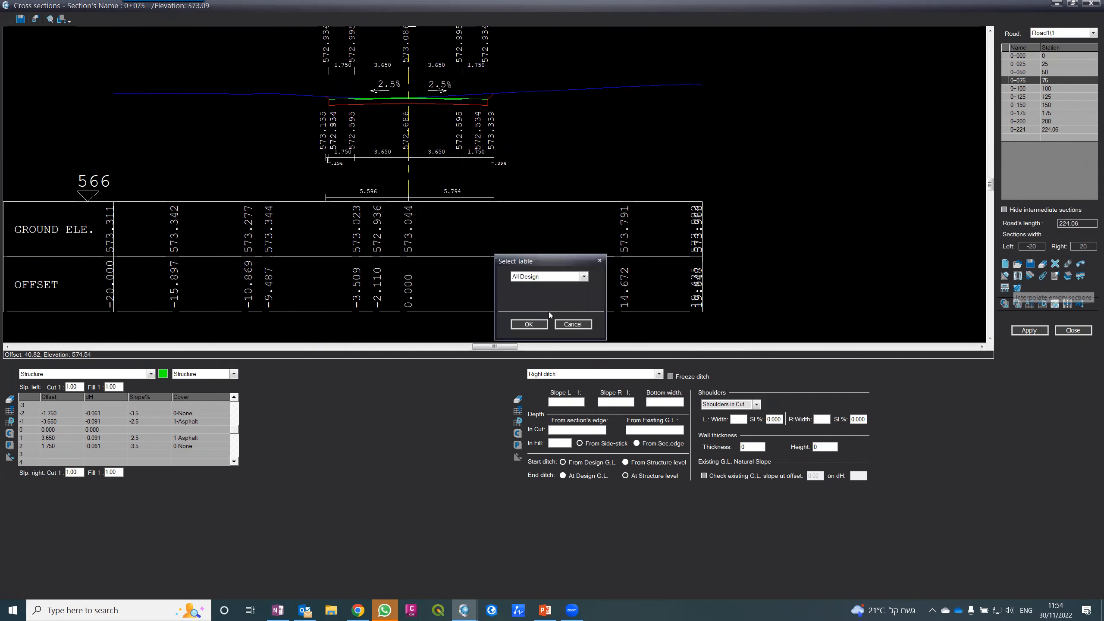
left_click(539, 324)
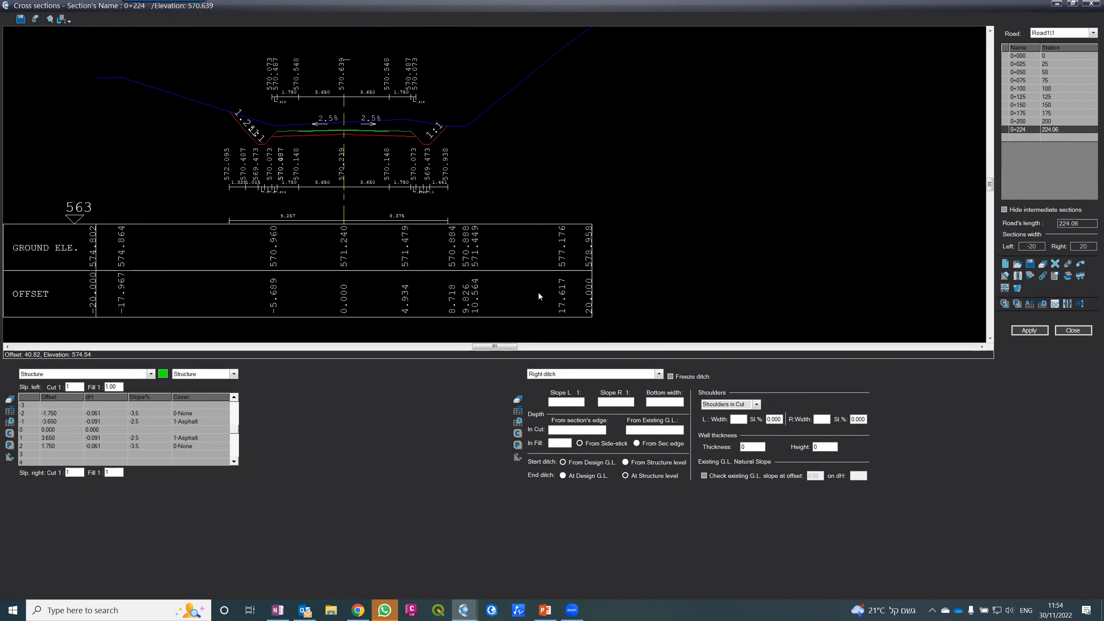
left_click(1022, 55)
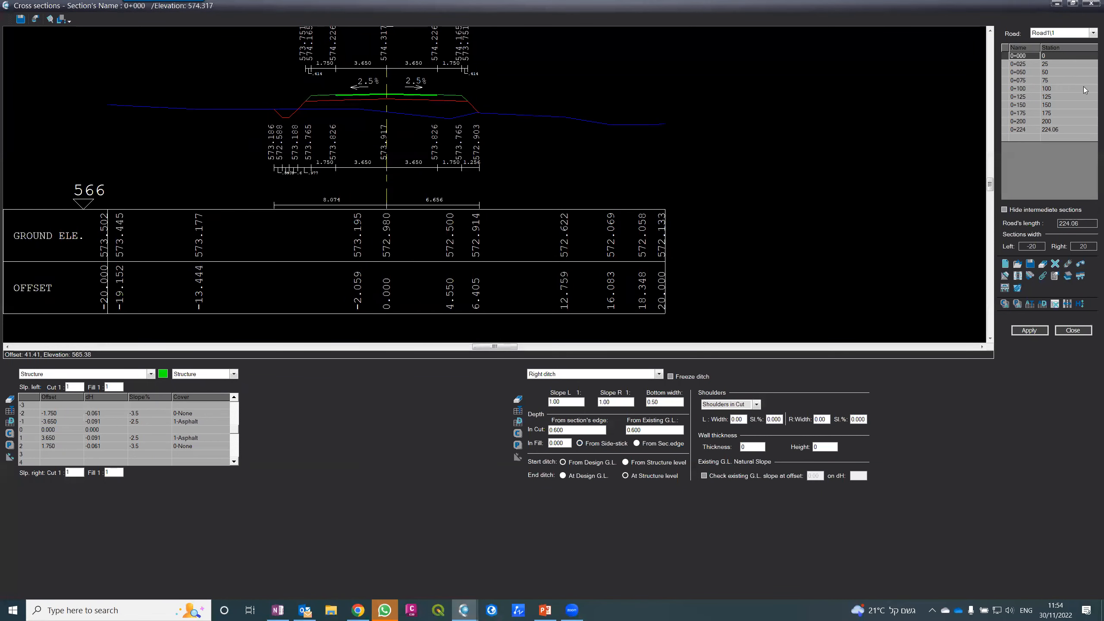
scroll(1022, 72, "down", 2)
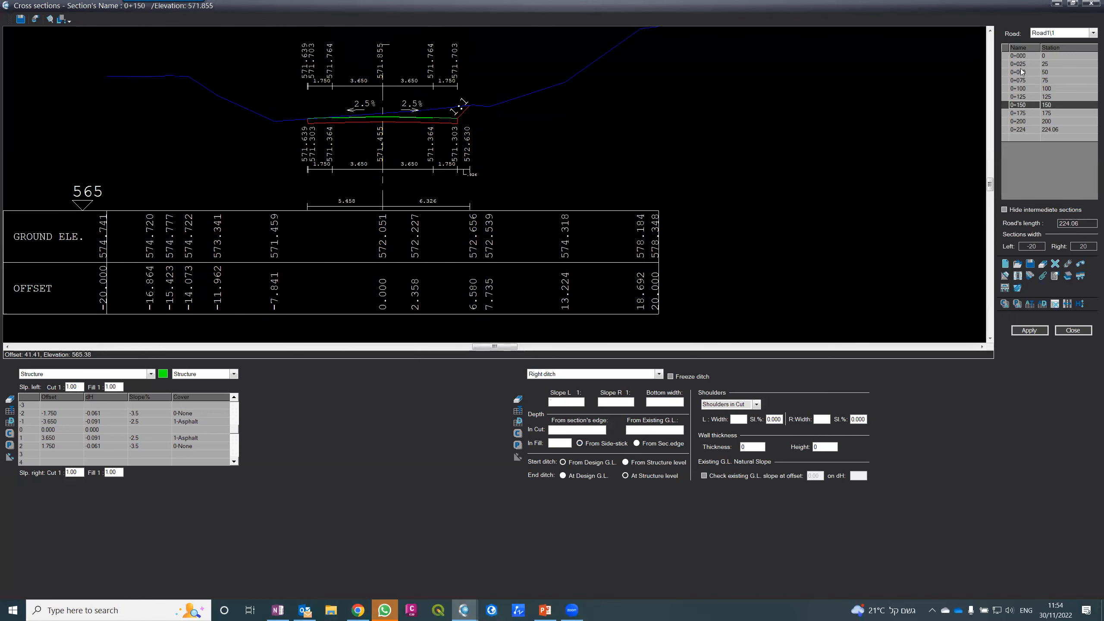
- Send the whole right ditch of section 0+000 to all sections of Road1
left_click(1020, 56)
double_click(564, 403)
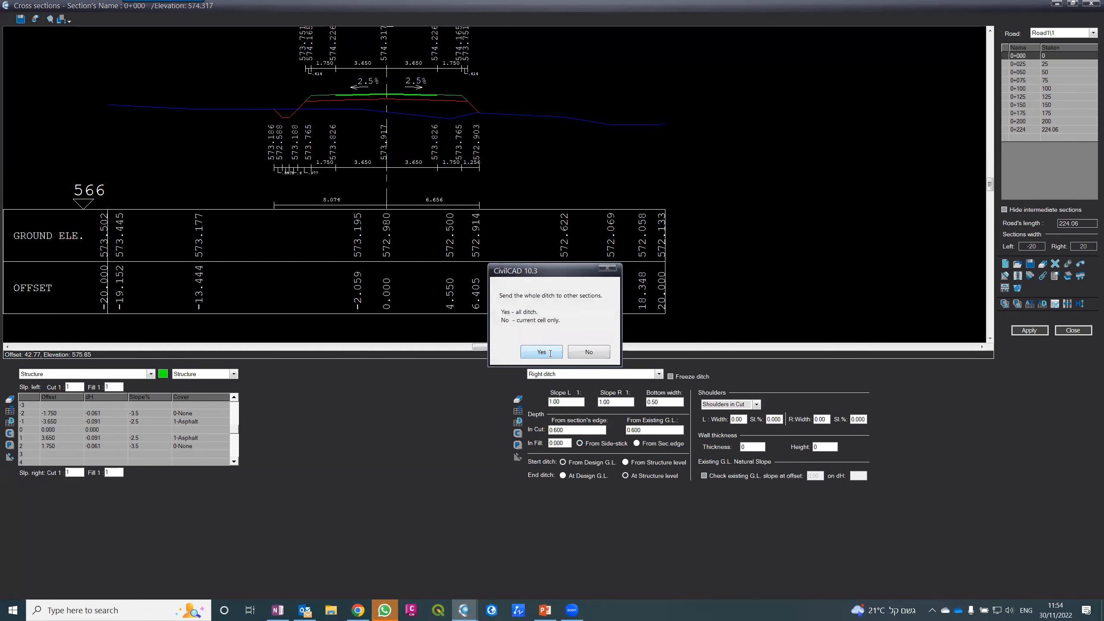
left_click(549, 352)
left_click(593, 367)
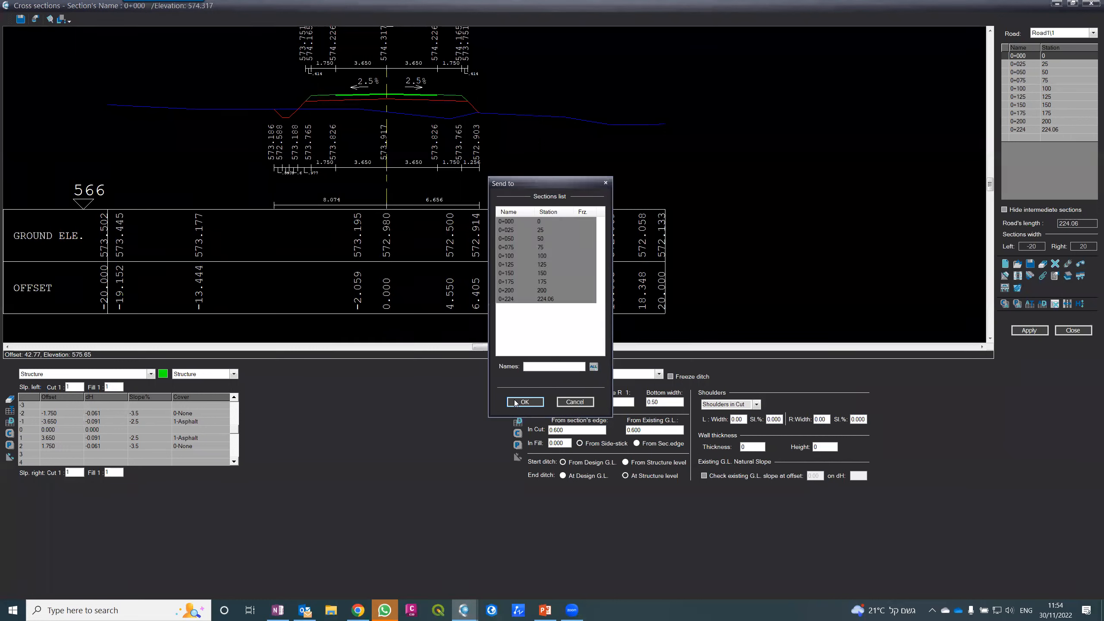
left_click(525, 401)
- Send the whole left ditch of section 0+000 to all sections of Road1
left_click(91, 374)
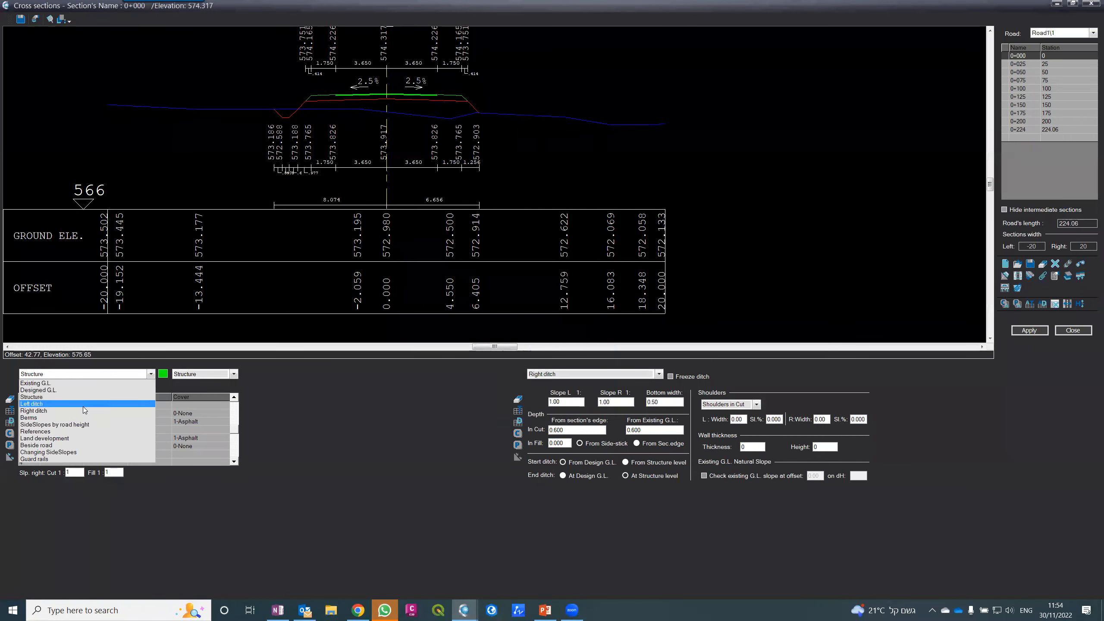
left_click(84, 405)
left_click(58, 402)
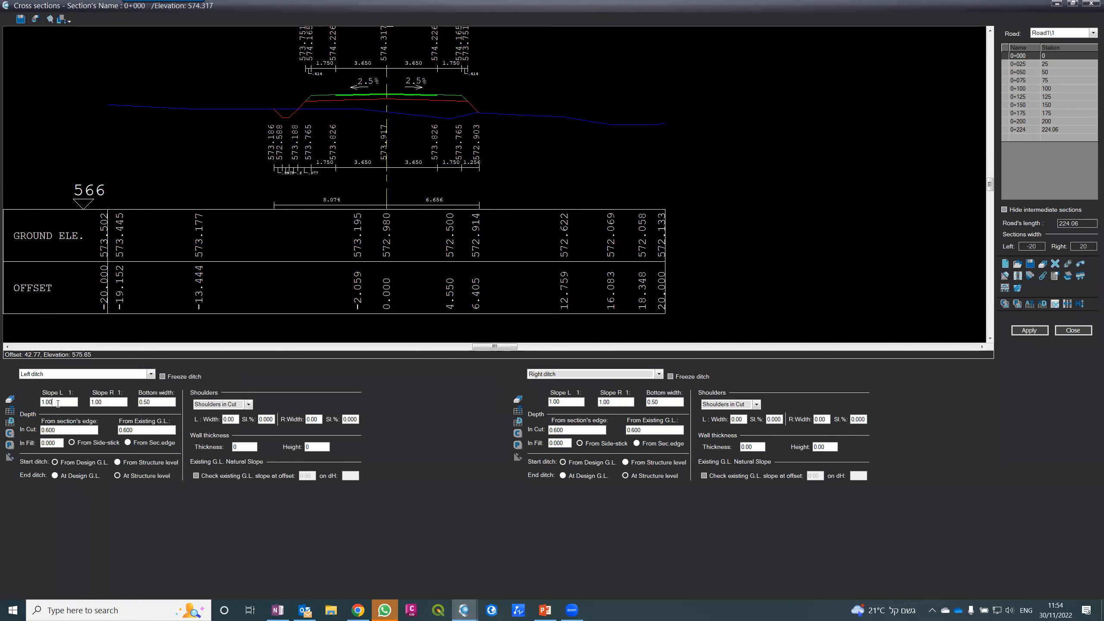
key("Return")
left_click(544, 353)
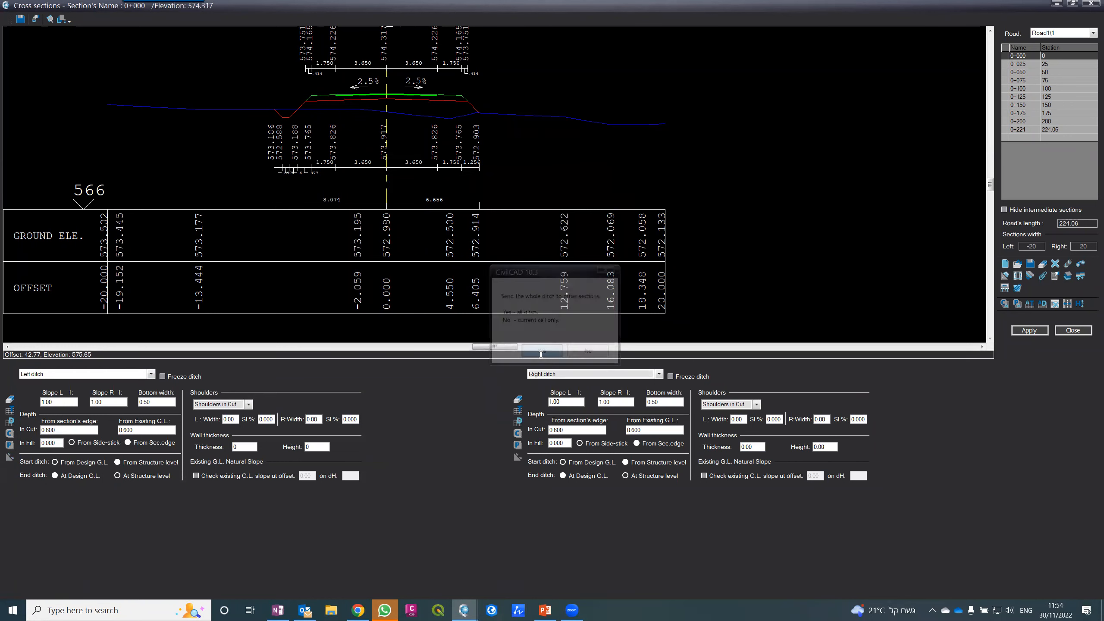
left_click(593, 367)
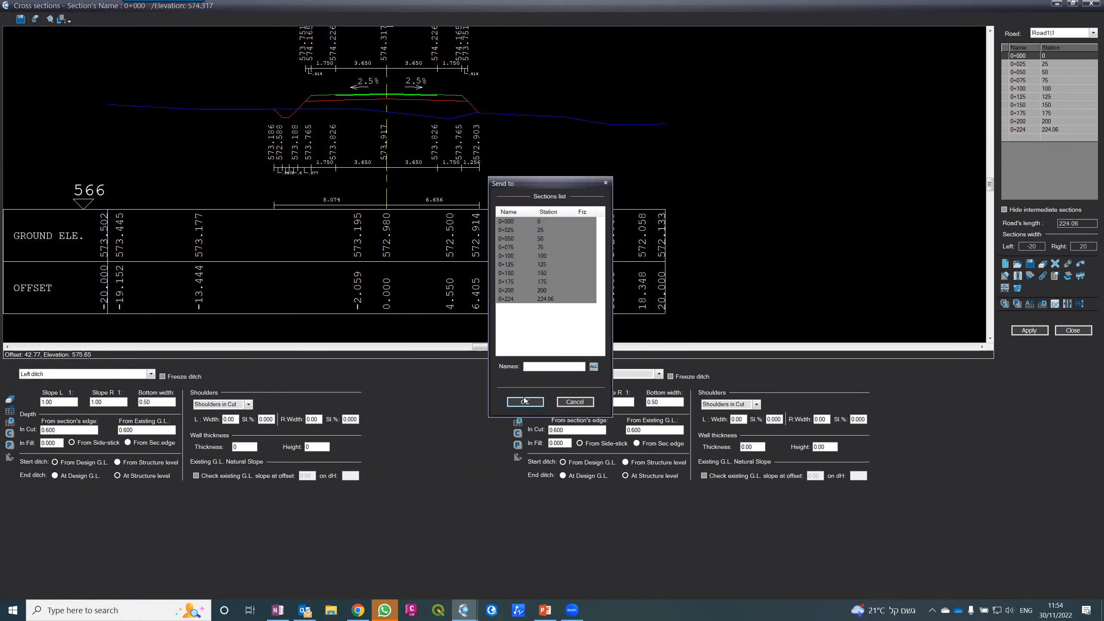
left_click(525, 400)
- Interpolate all design with the ditches included and review the sections up to 0+224, returning to 0+125
left_click(1018, 276)
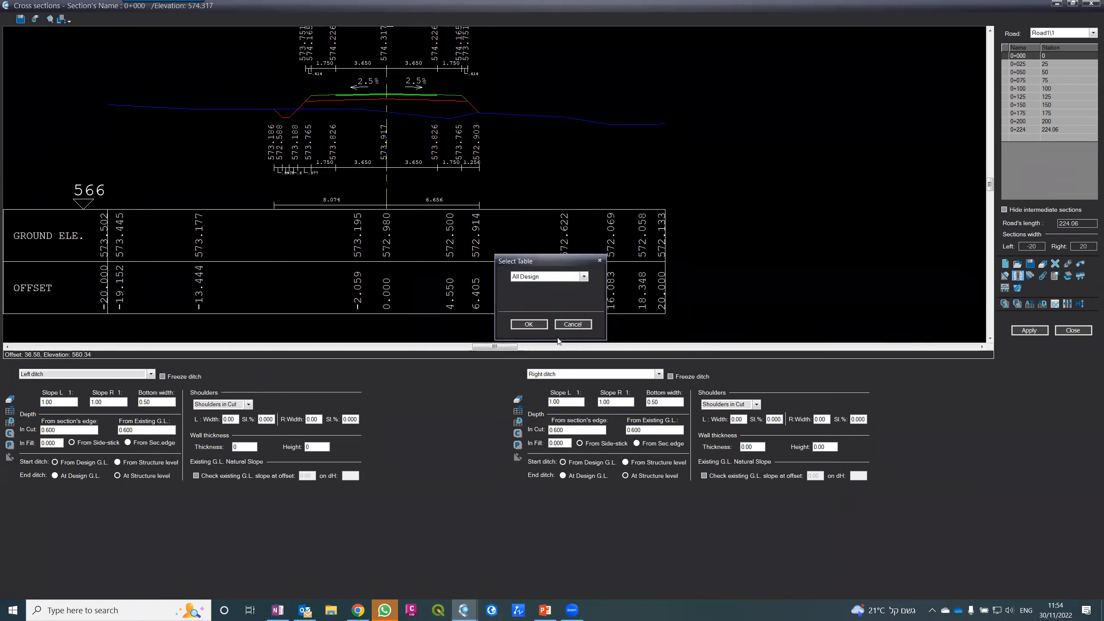
left_click(530, 325)
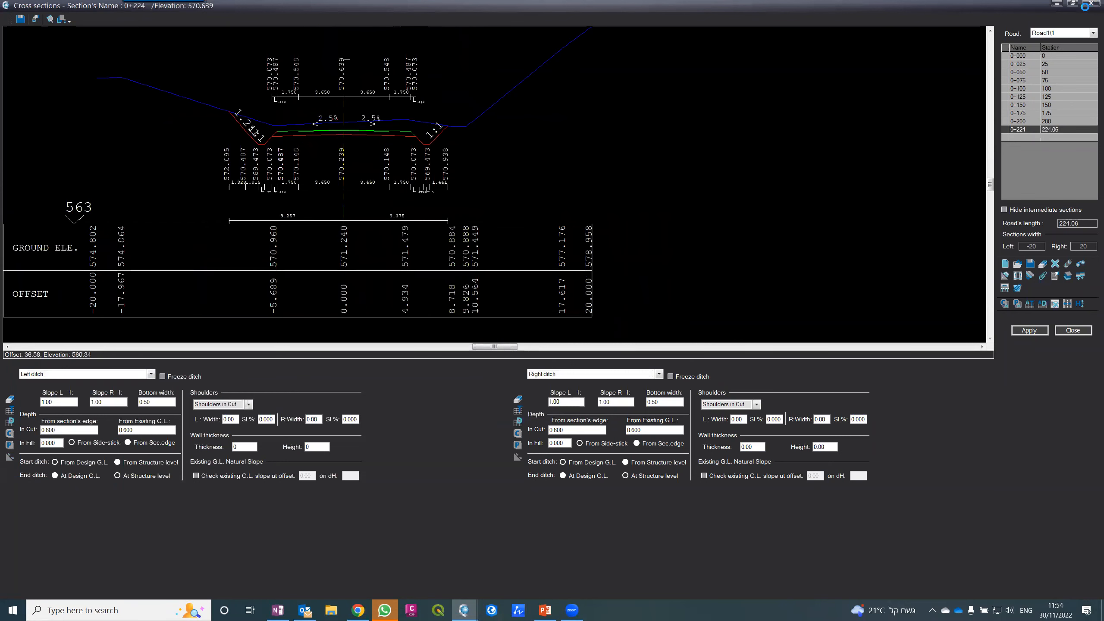
left_click(1029, 81)
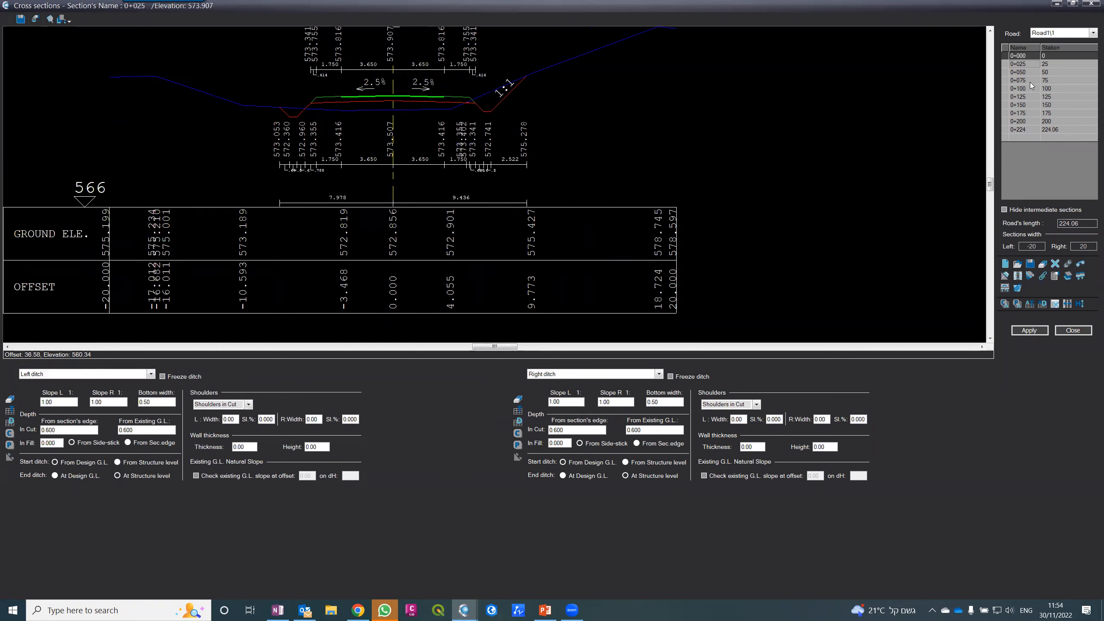
left_click(1031, 96)
left_click(1036, 110)
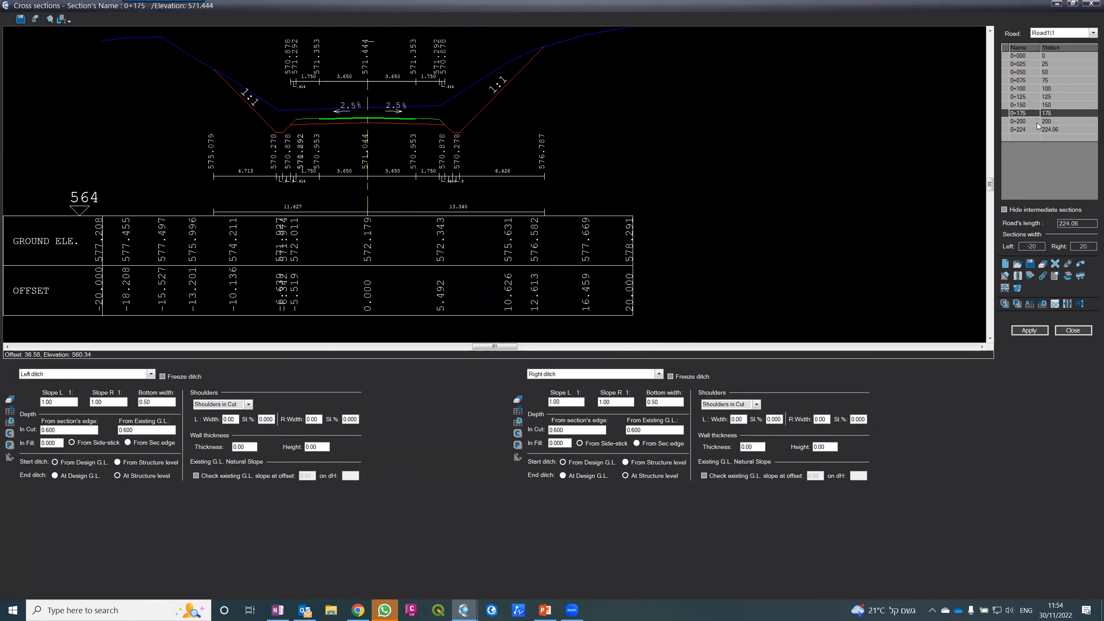
left_click(1038, 121)
left_click(1041, 131)
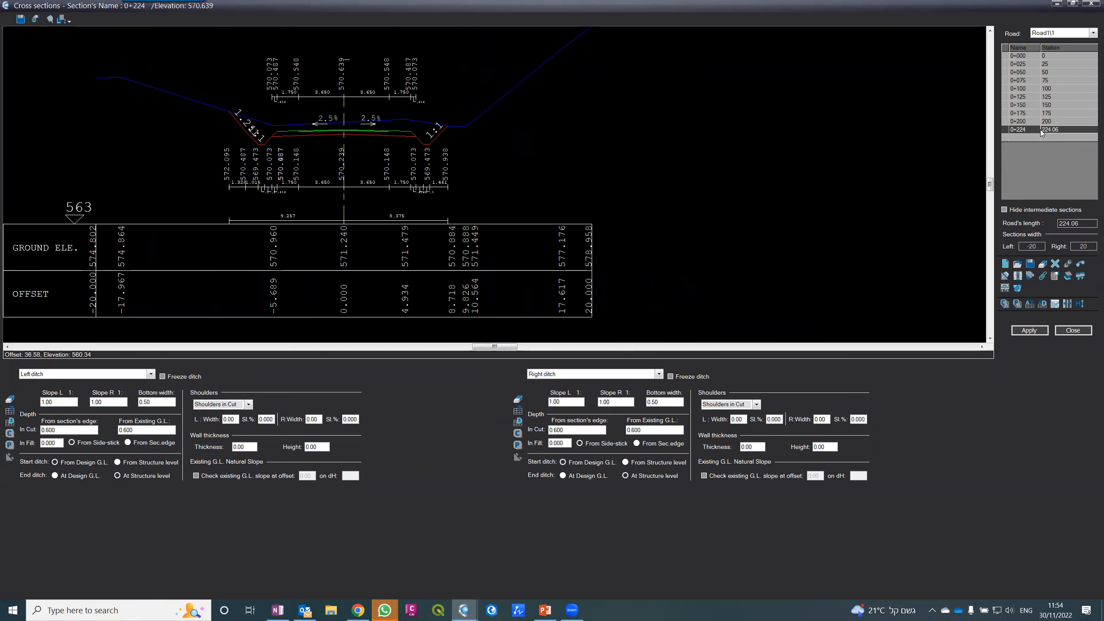
left_click(1031, 96)
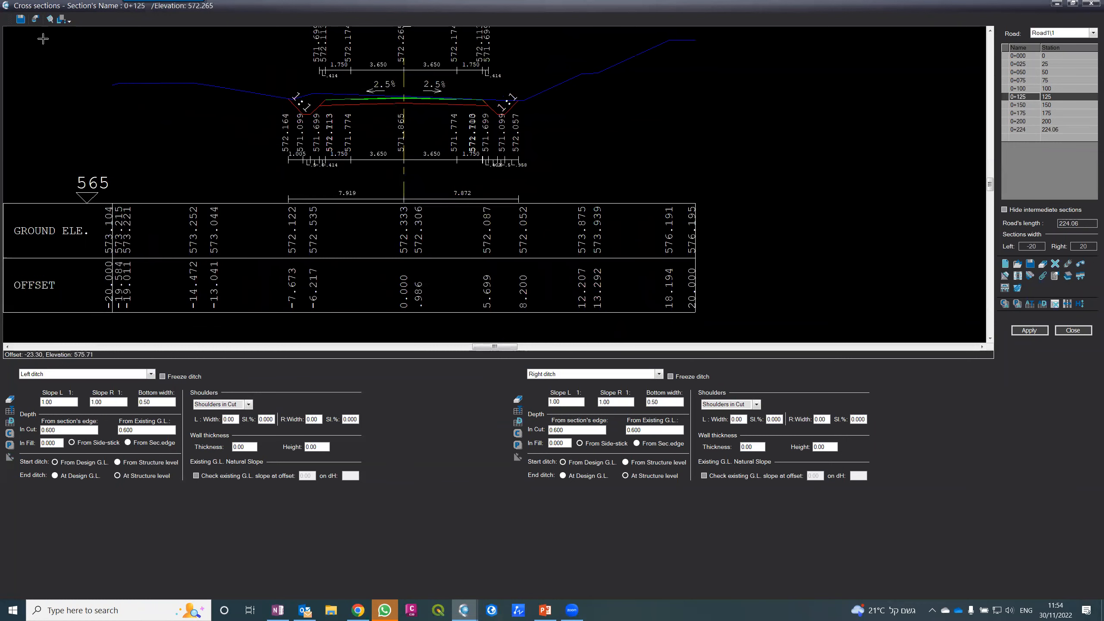
- Save the cross sections and divide all of Road1's sections into frames on A0 (119x84cm) paper, accepting the switch to unitless mode
left_click(20, 19)
left_click(35, 19)
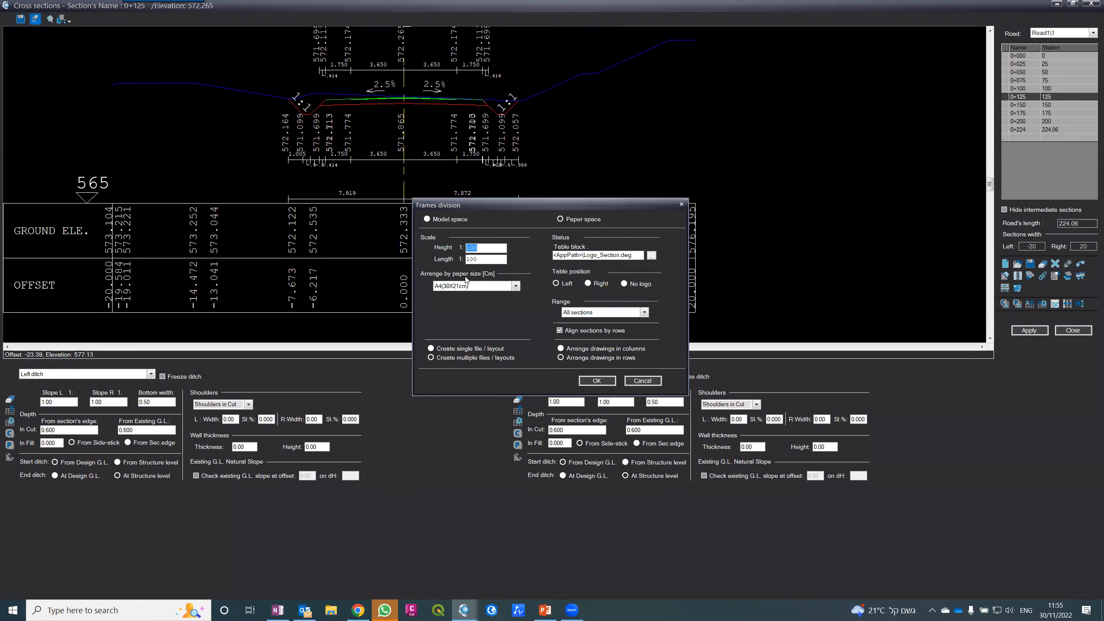
left_click(453, 289)
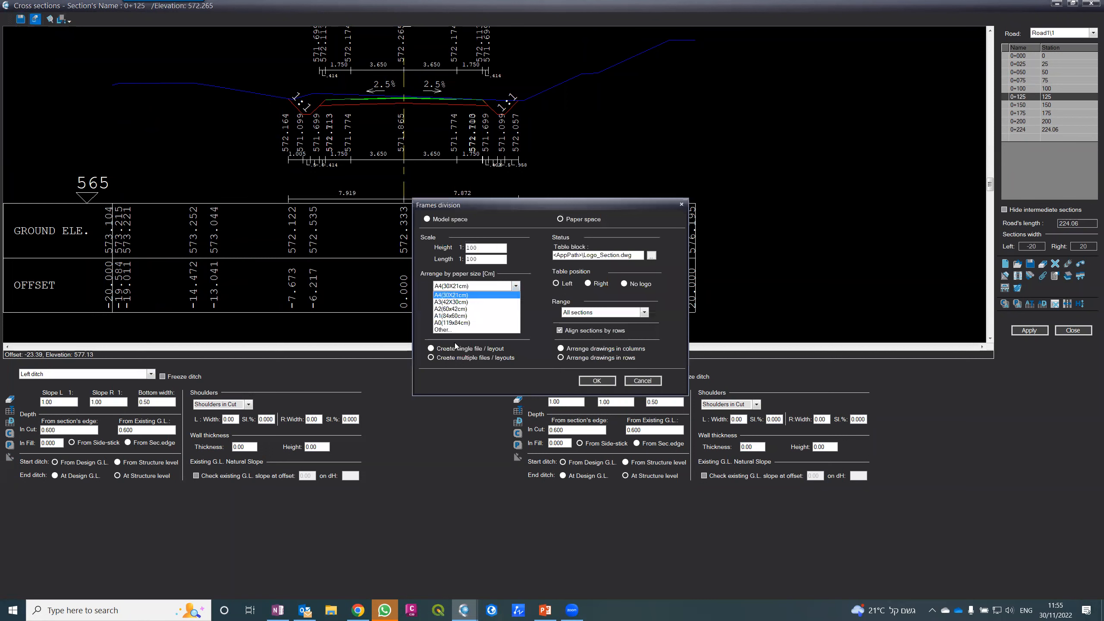
left_click(448, 324)
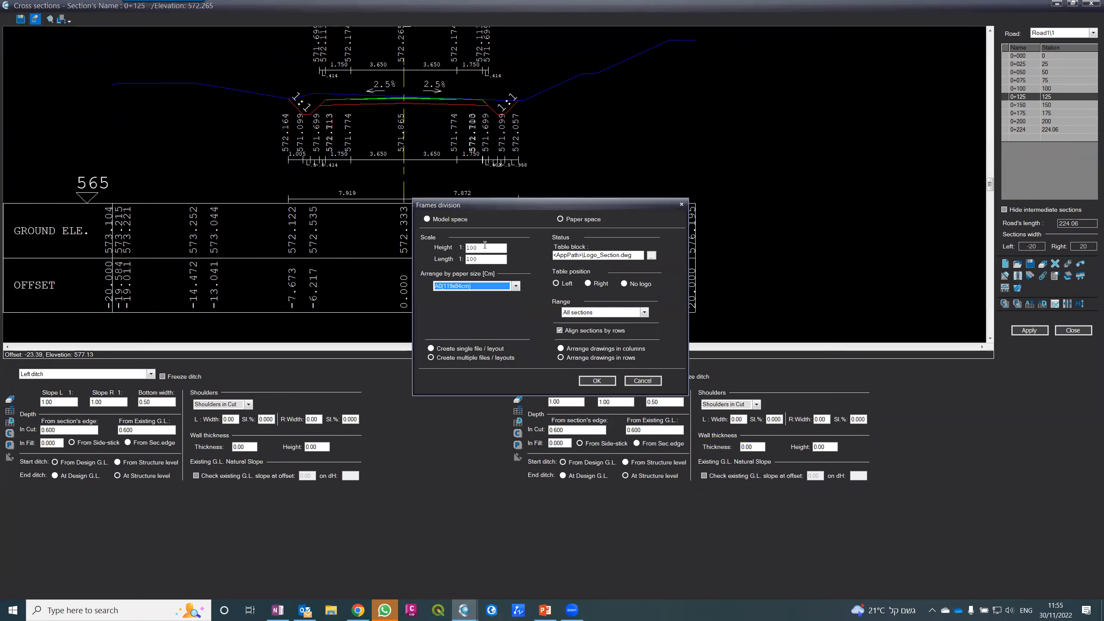
left_click(484, 246)
key("Tab")
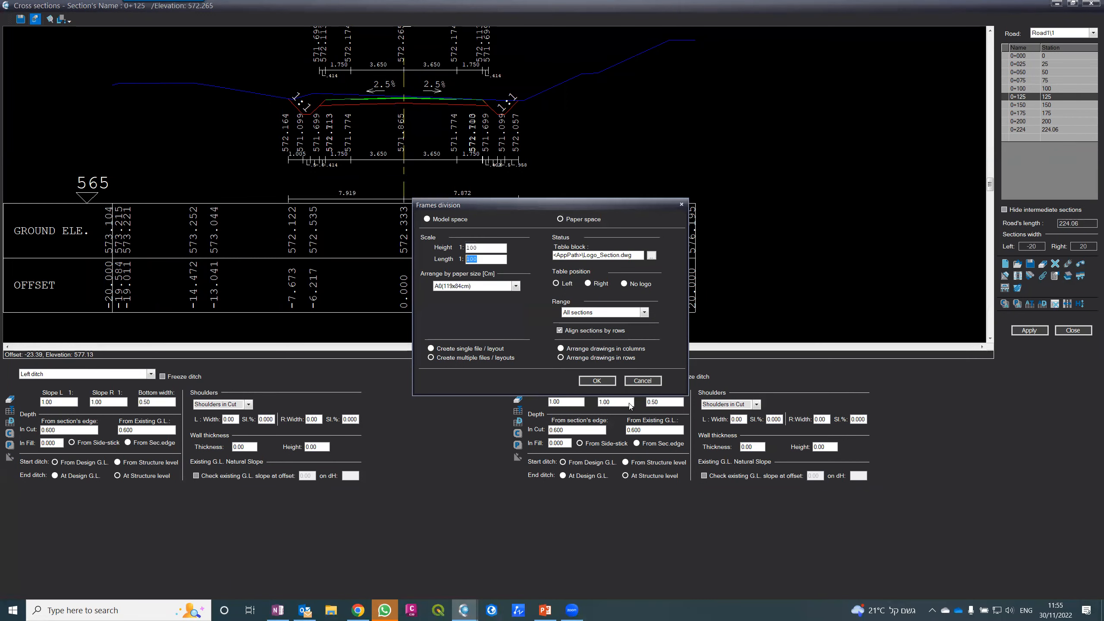
left_click(596, 382)
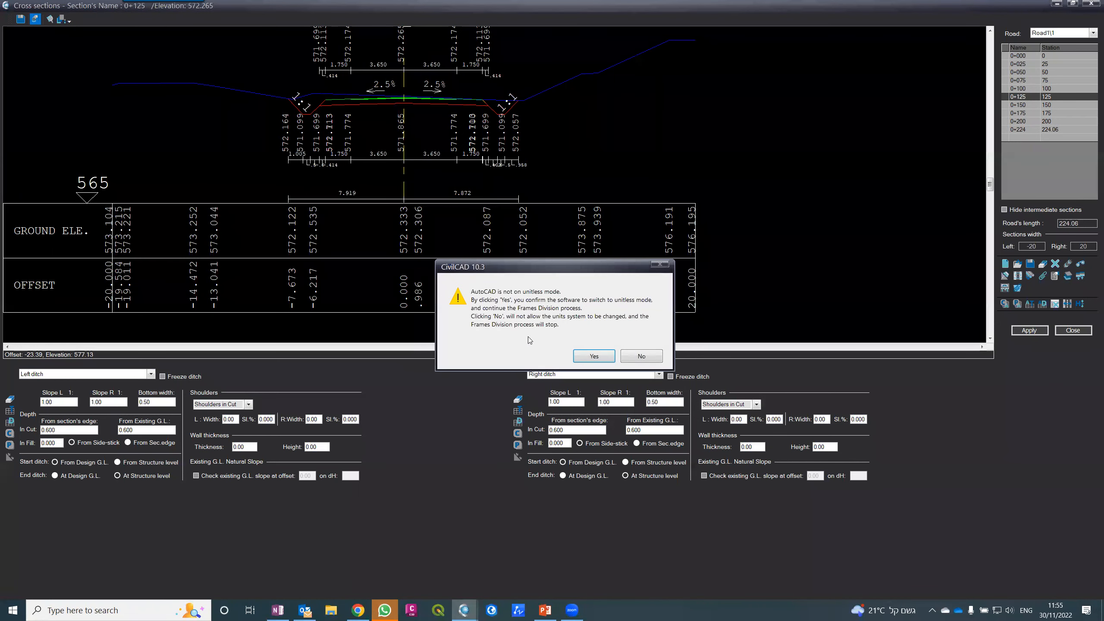
key("Return")
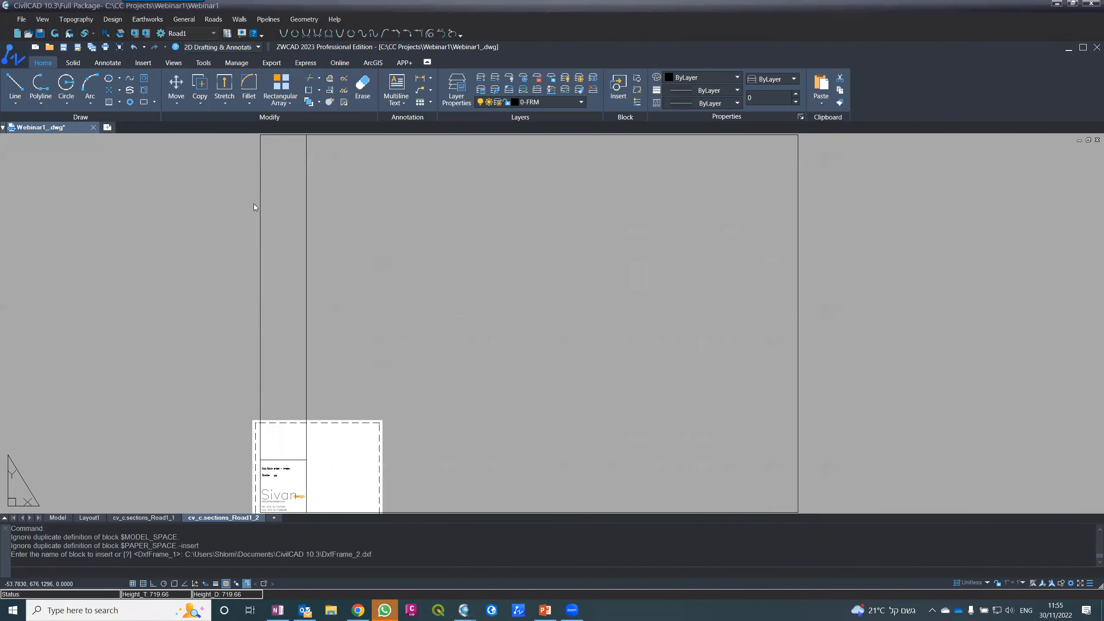
- View the two generated Road1 cross-section sheets, returning to cv_c.sections_Road1_1
left_click(158, 521)
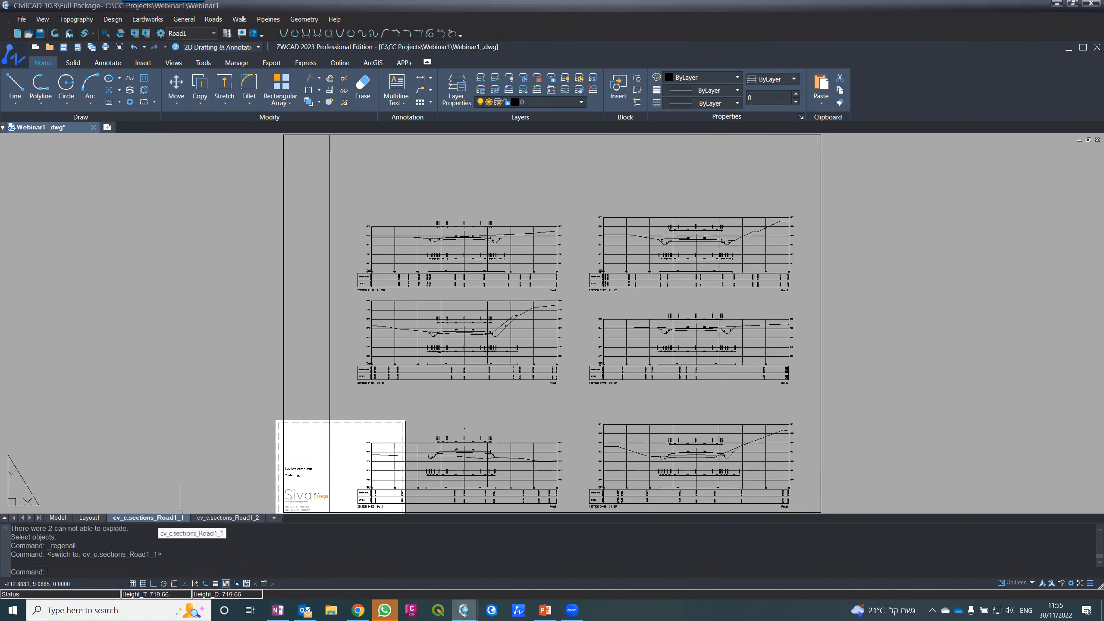
left_click(178, 388)
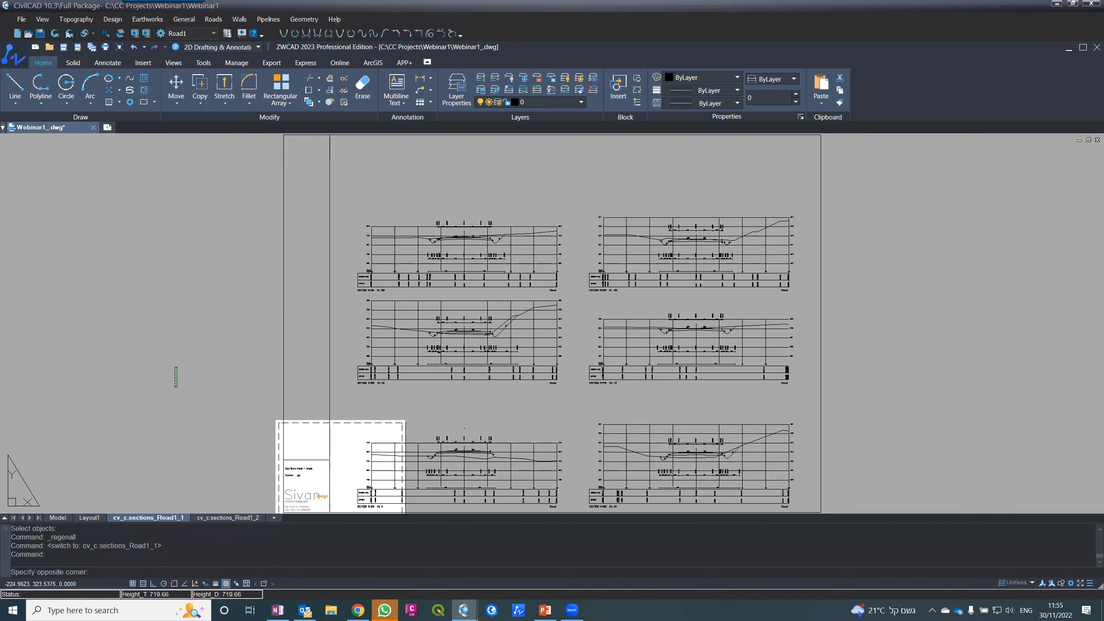
left_click(175, 368)
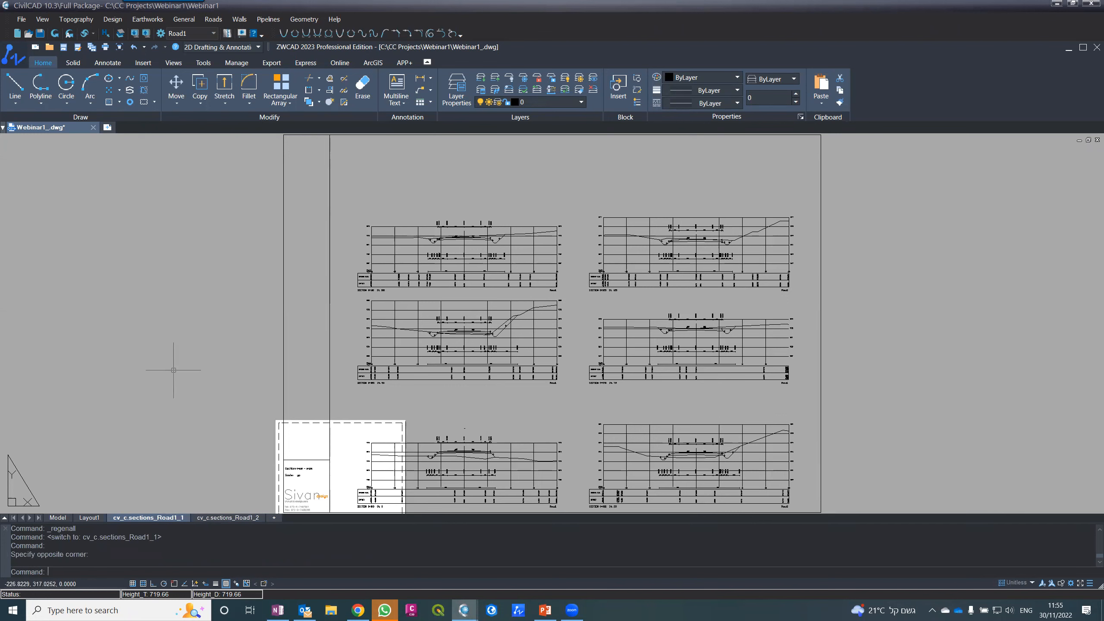
left_click(222, 519)
left_click(149, 518)
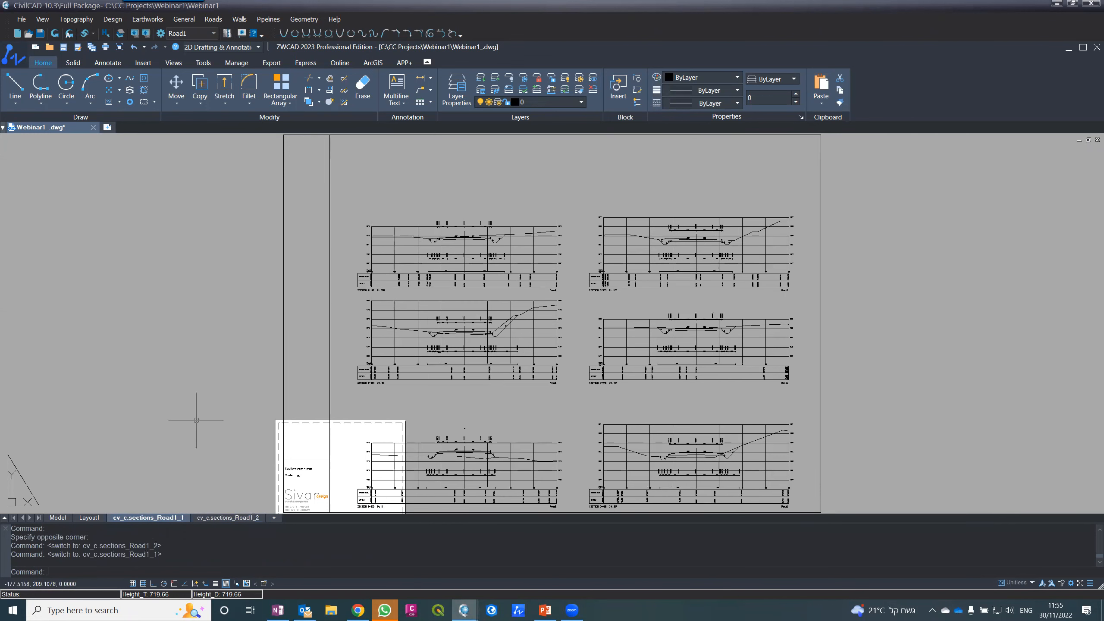
- Choose ISO A0 (841.00 x 1189.00 MM) as the plot paper for the first Road1 sections sheet and leave the plot setup
type("plot")
key("Return")
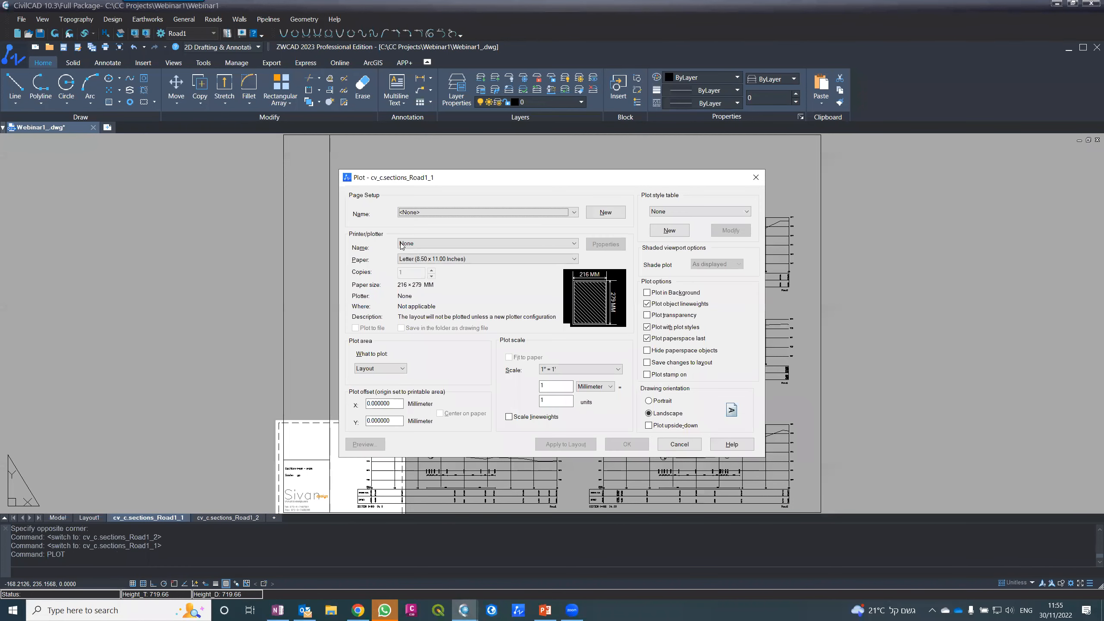
left_click(402, 259)
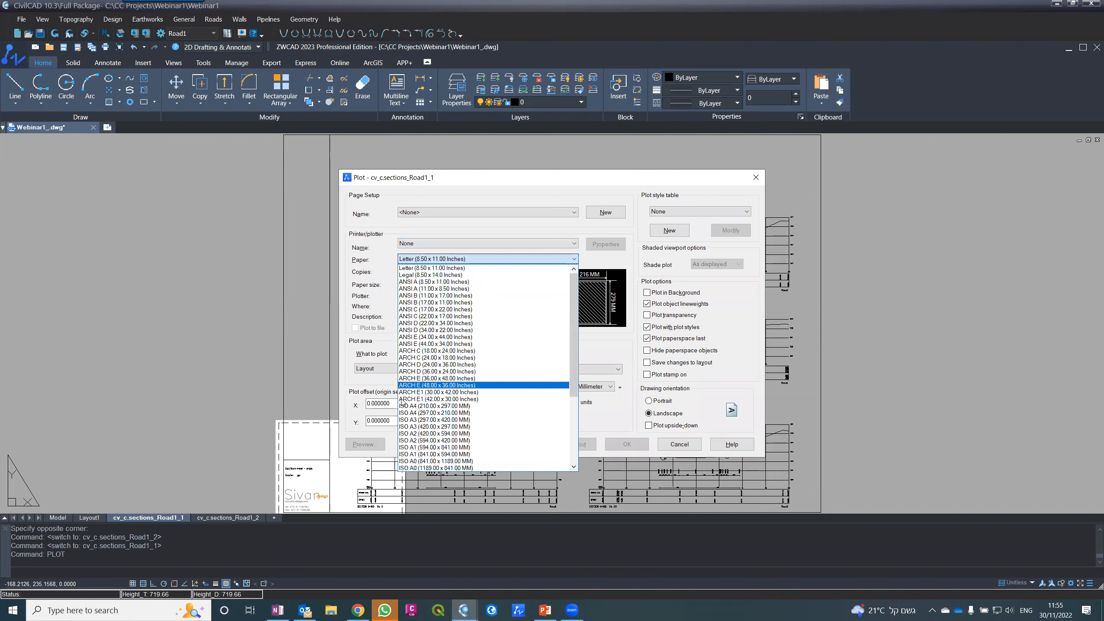
left_click(413, 461)
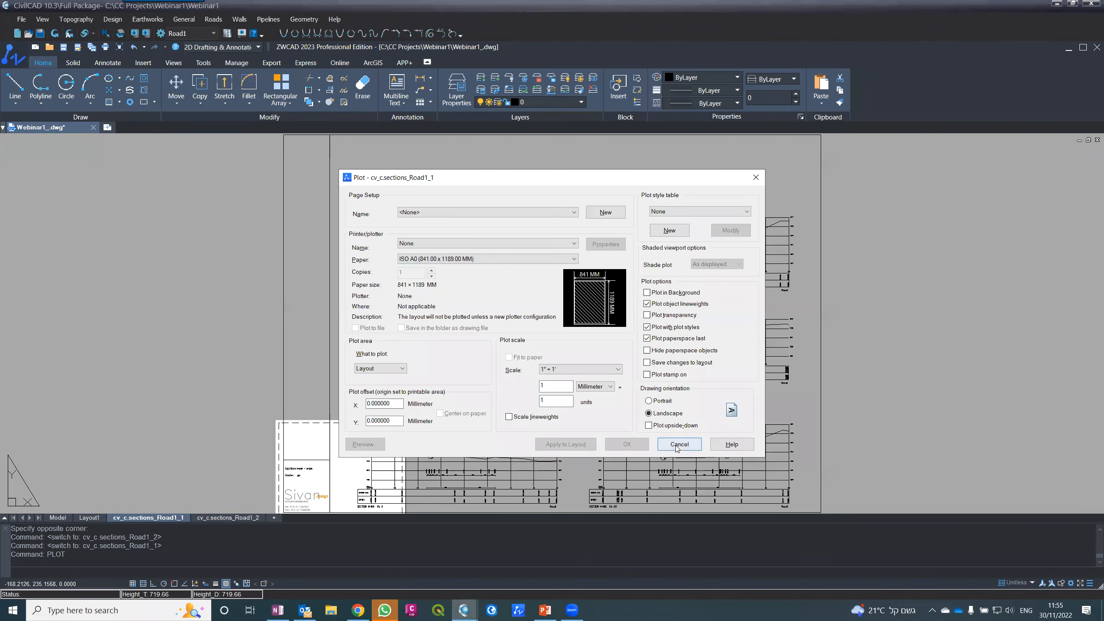
left_click(678, 444)
- Examine the first sheet's title block and framed sections, ending close up on section 0+100
scroll(278, 253, "down", 2)
scroll(320, 305, "up", 4)
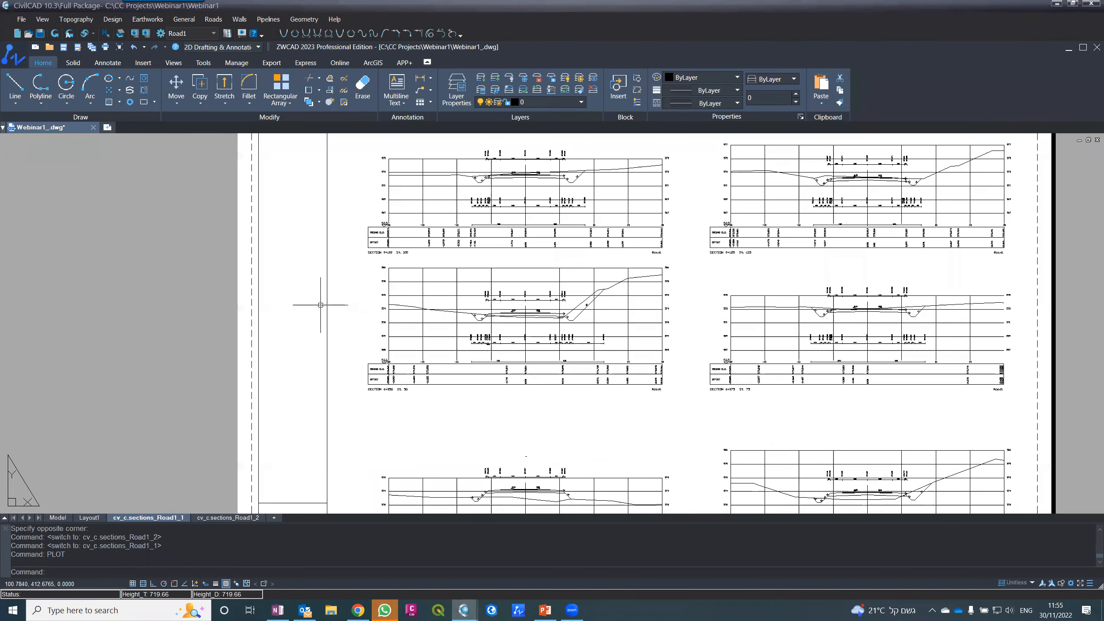
scroll(321, 300, "down", 3)
scroll(337, 372, "up", 4)
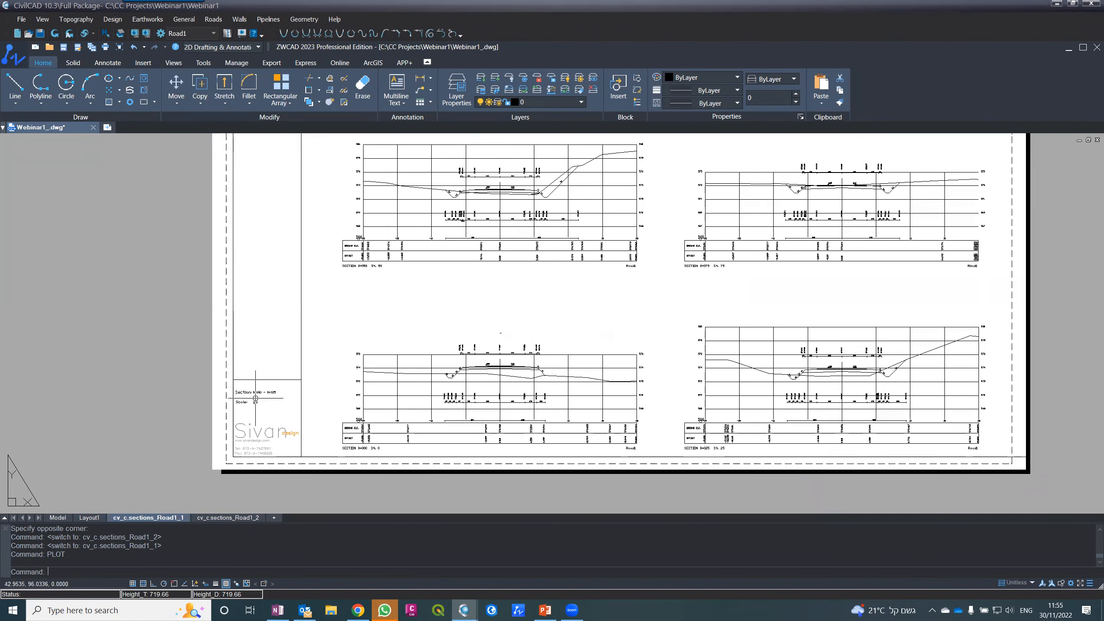
scroll(255, 398, "down", 2)
scroll(405, 175, "up", 4)
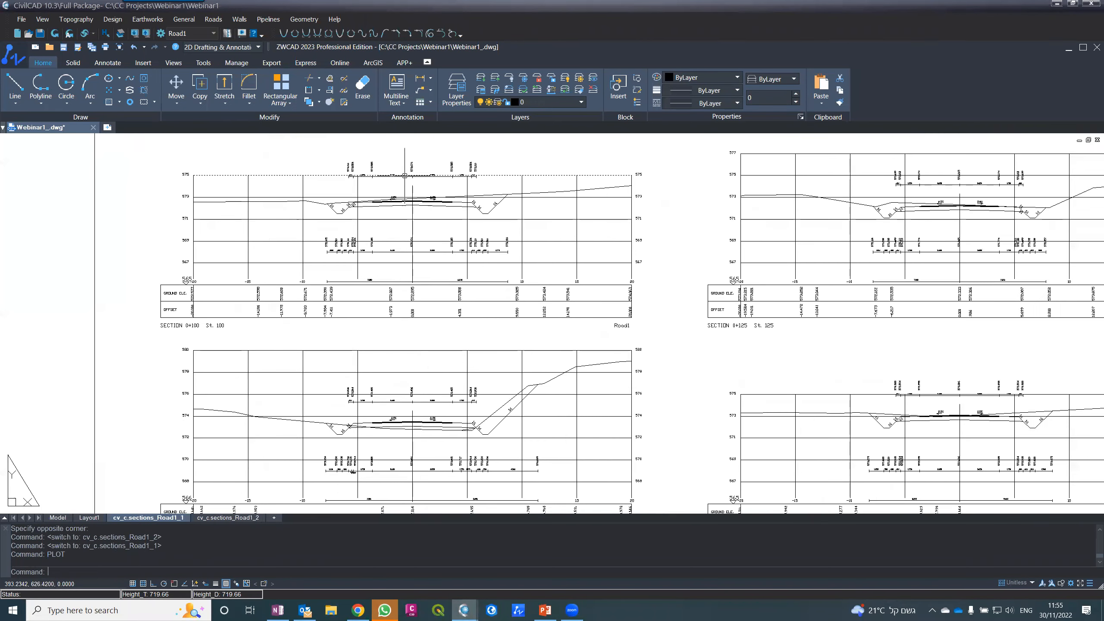
scroll(404, 175, "up", 2)
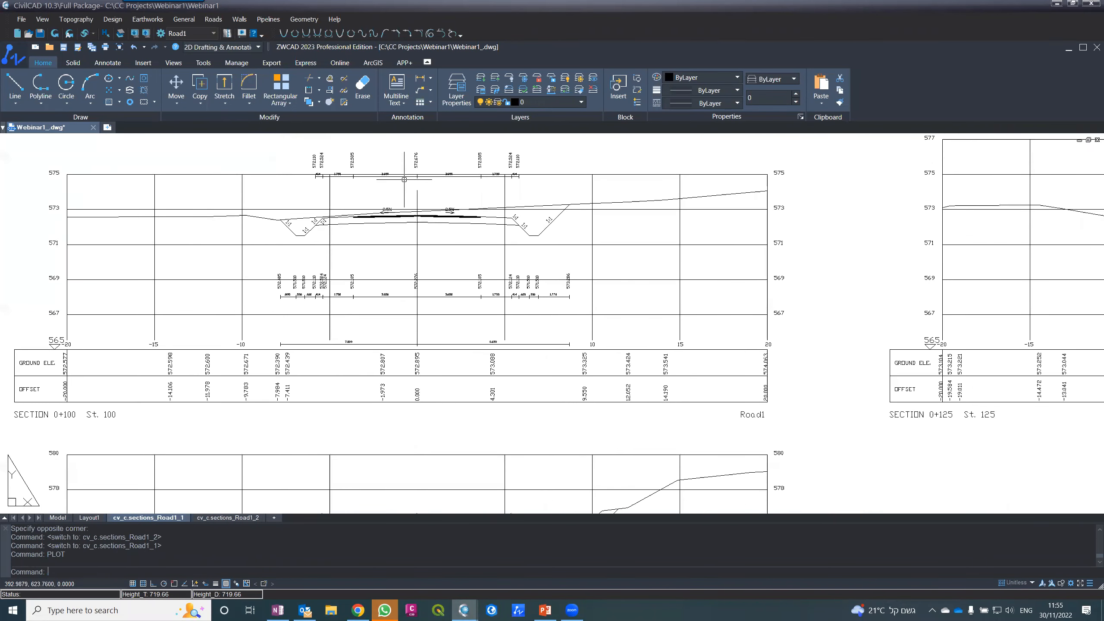
- Change the colour of the sections' grid layer to cyan, picking the layer from a grid line in section 0+100
left_click(498, 245)
left_click(491, 245)
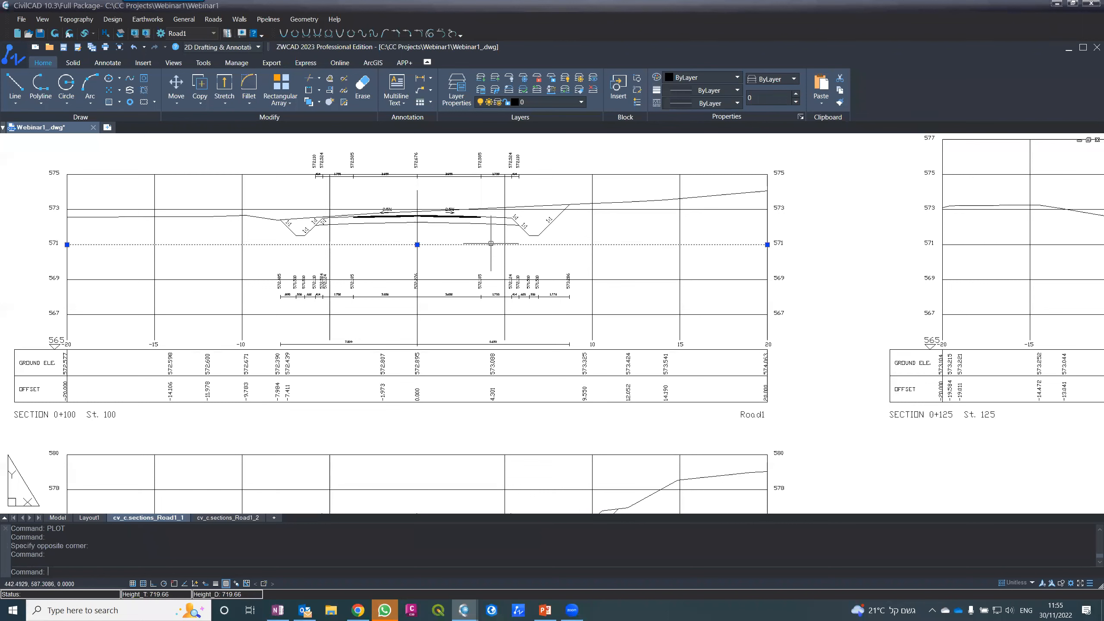
left_click(514, 101)
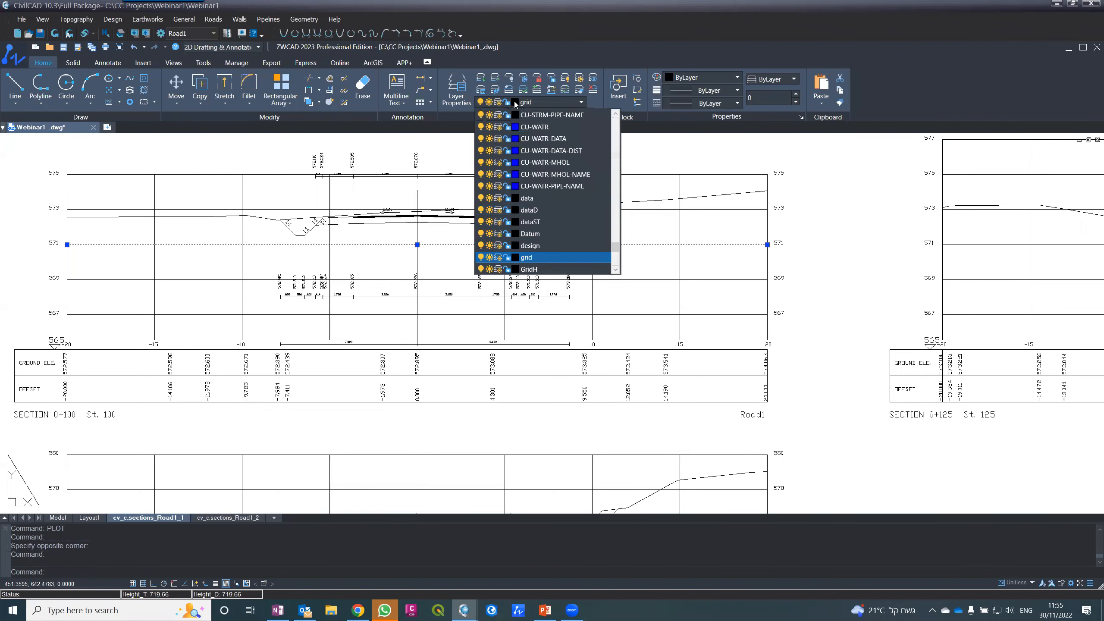
left_click(515, 257)
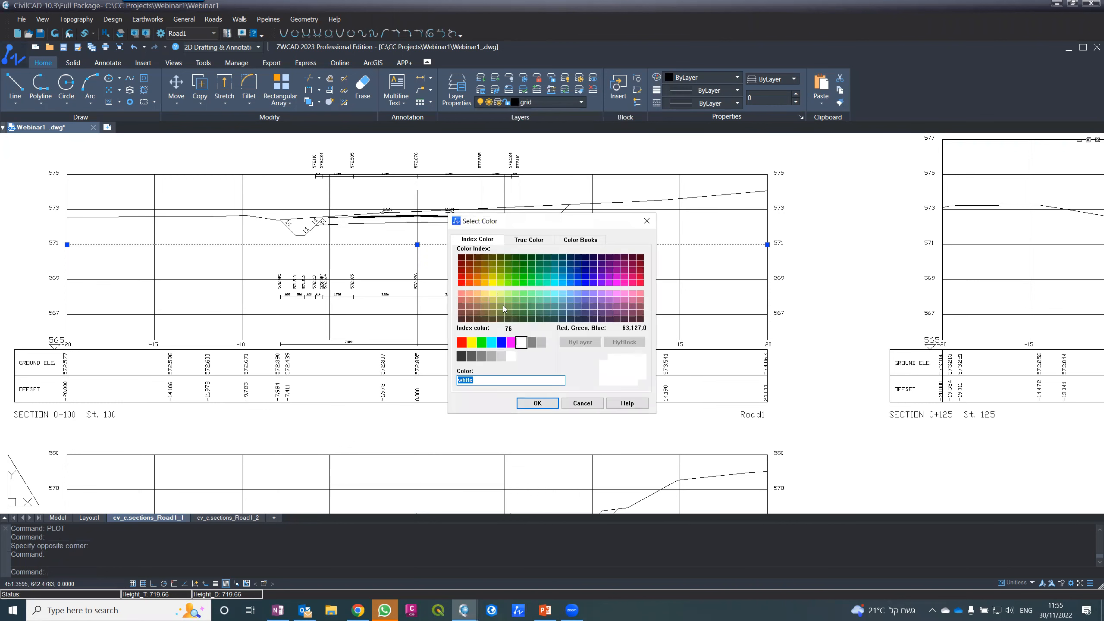
left_click(491, 343)
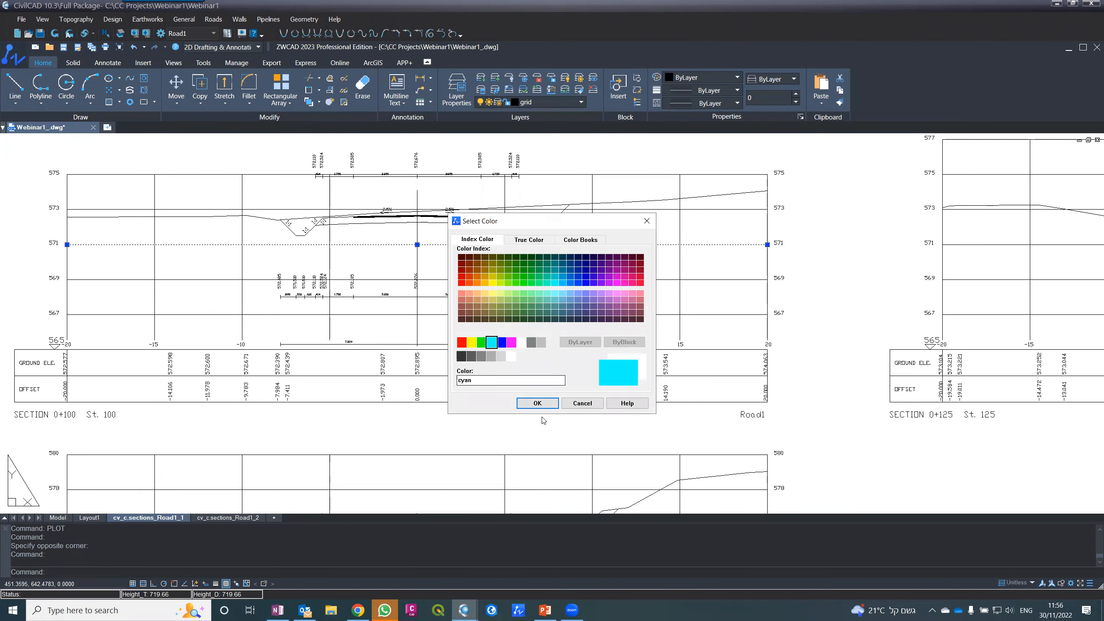
left_click(537, 403)
key("Escape")
key("Escape")
key("Escape")
- Give the design layer a dark index colour, picking the layer from the lower design line in section 0+100
scroll(482, 210, "up", 5)
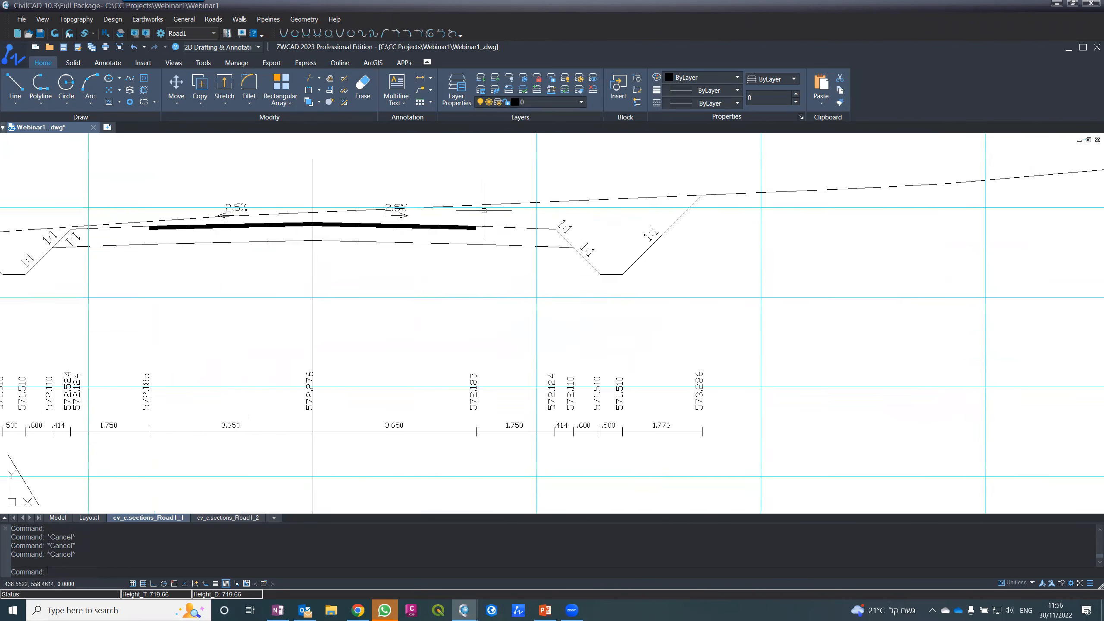
left_click(502, 267)
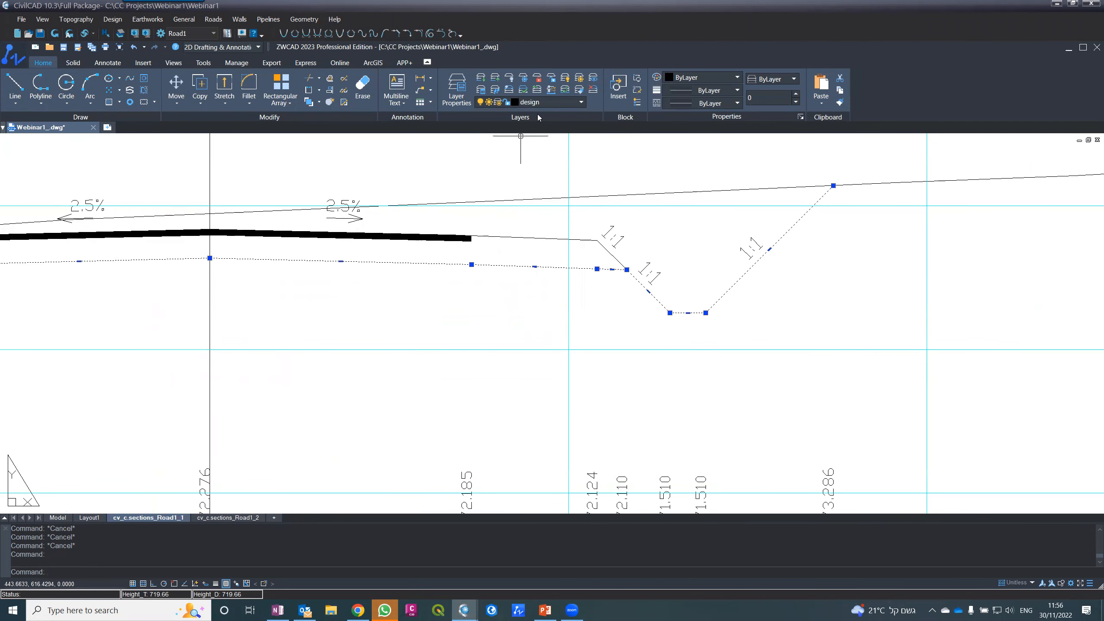
left_click(514, 101)
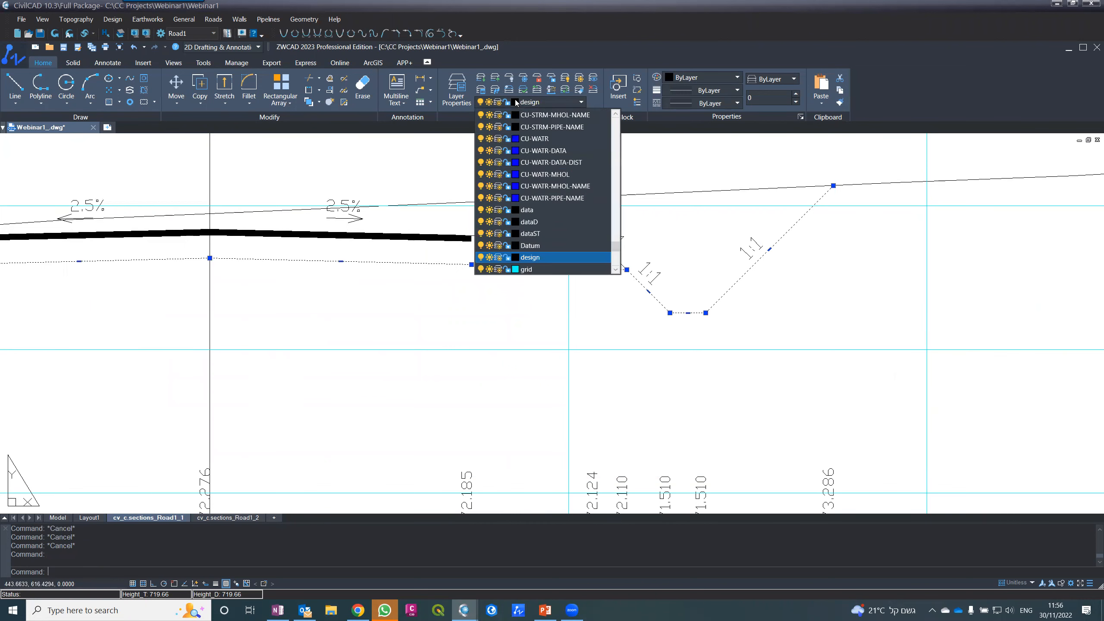
left_click(516, 258)
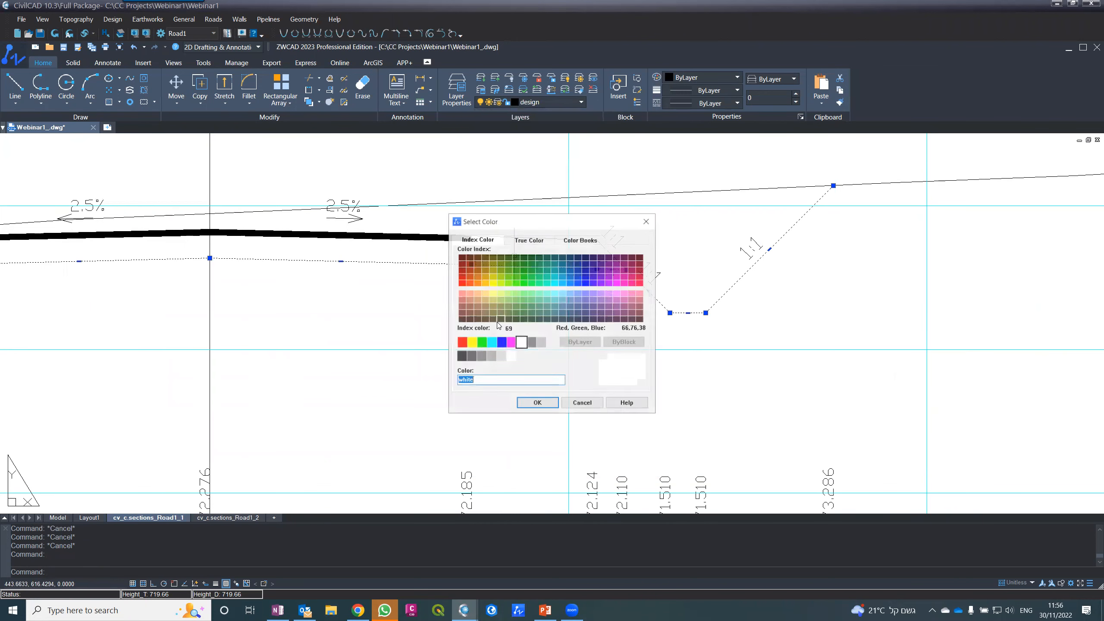
left_click(484, 319)
left_click(537, 402)
key("Escape")
key("Escape")
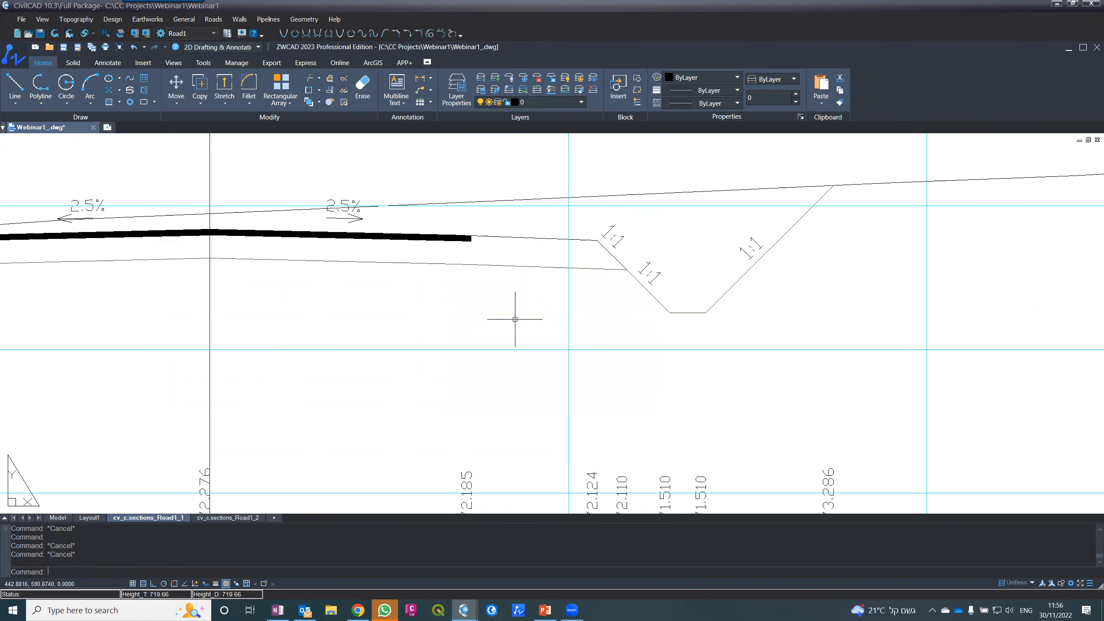
- Look over the recoloured Road1 section sheets and Layout1, and return to model space
scroll(463, 194, "down", 6)
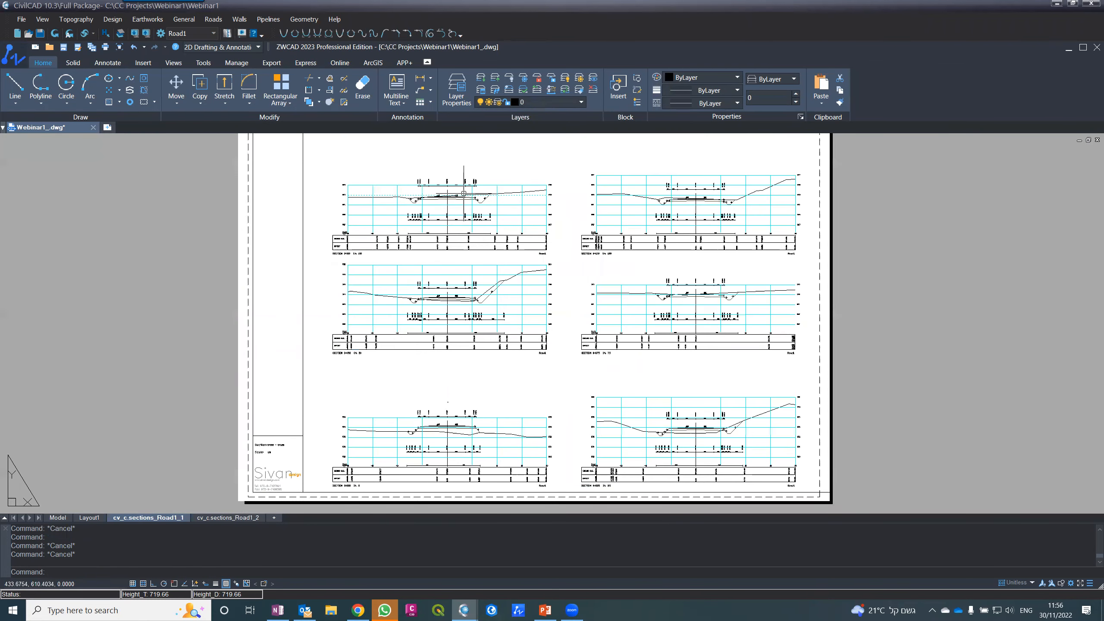
scroll(463, 193, "down", 2)
scroll(463, 194, "up", 1)
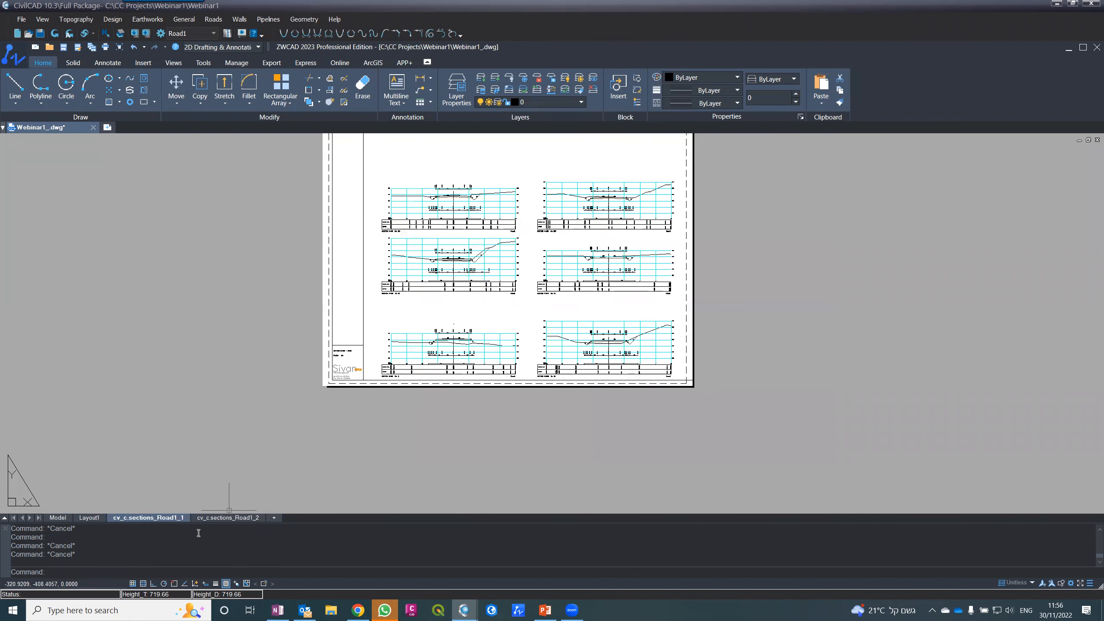
left_click(241, 519)
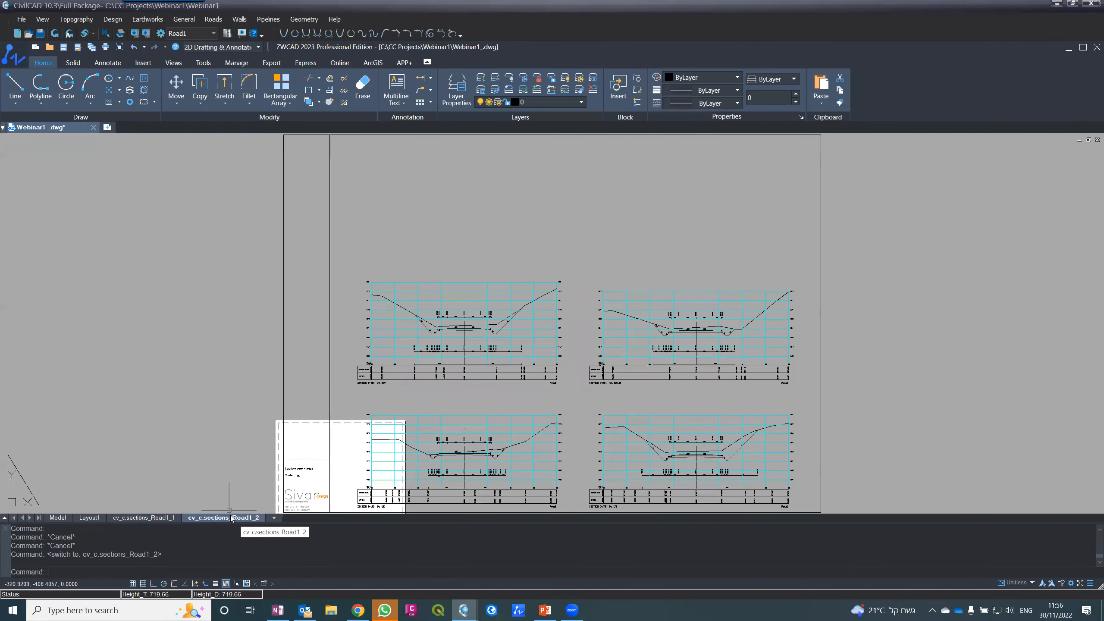
left_click(162, 518)
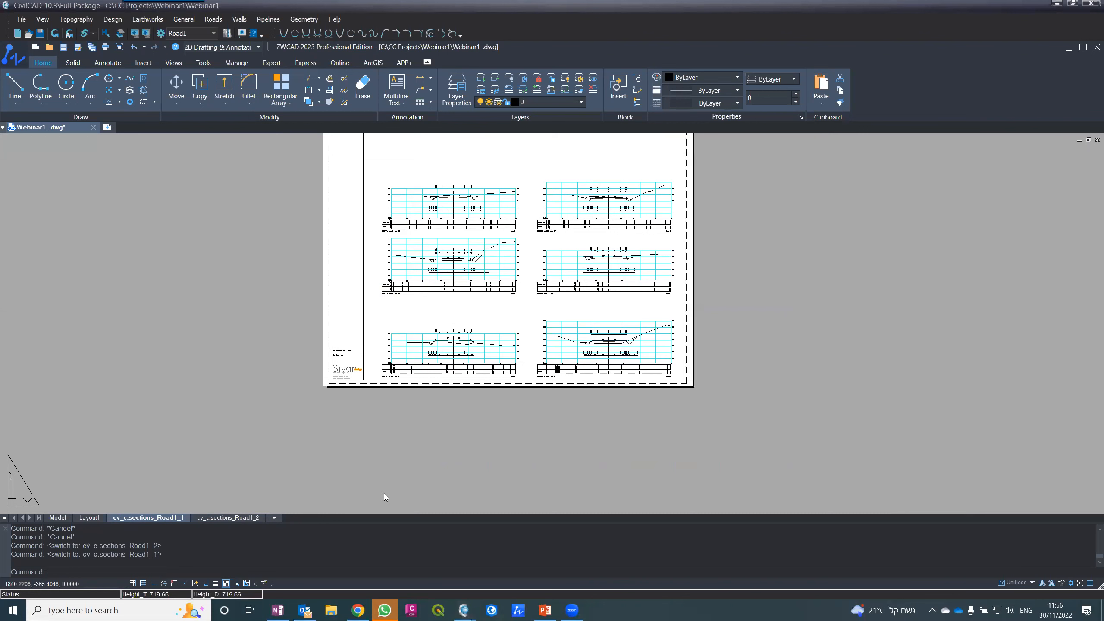
left_click(88, 517)
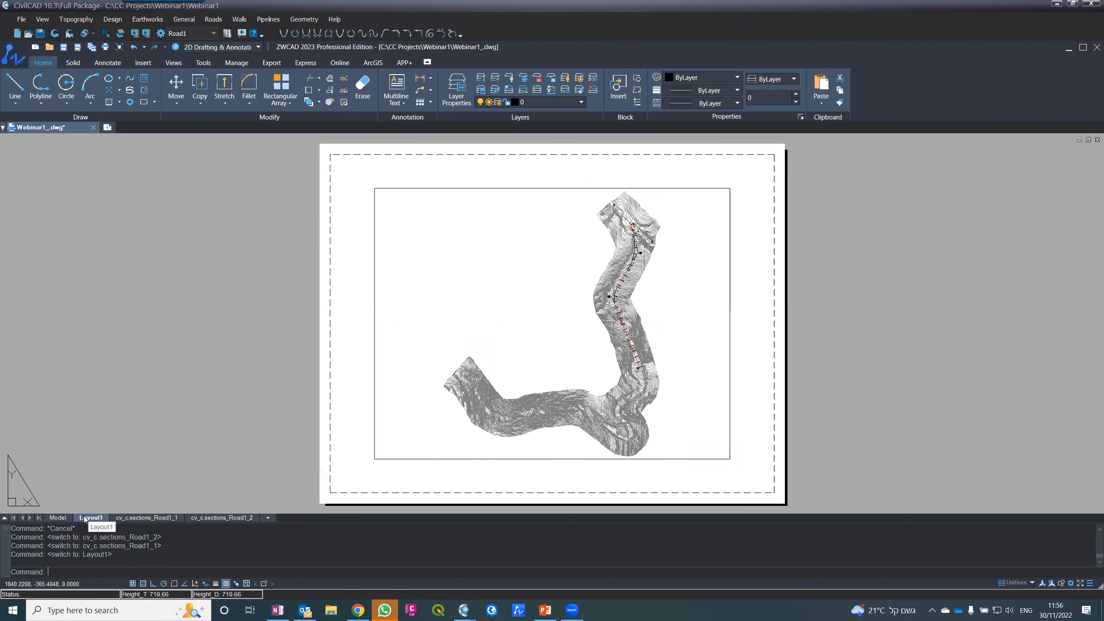
left_click(58, 517)
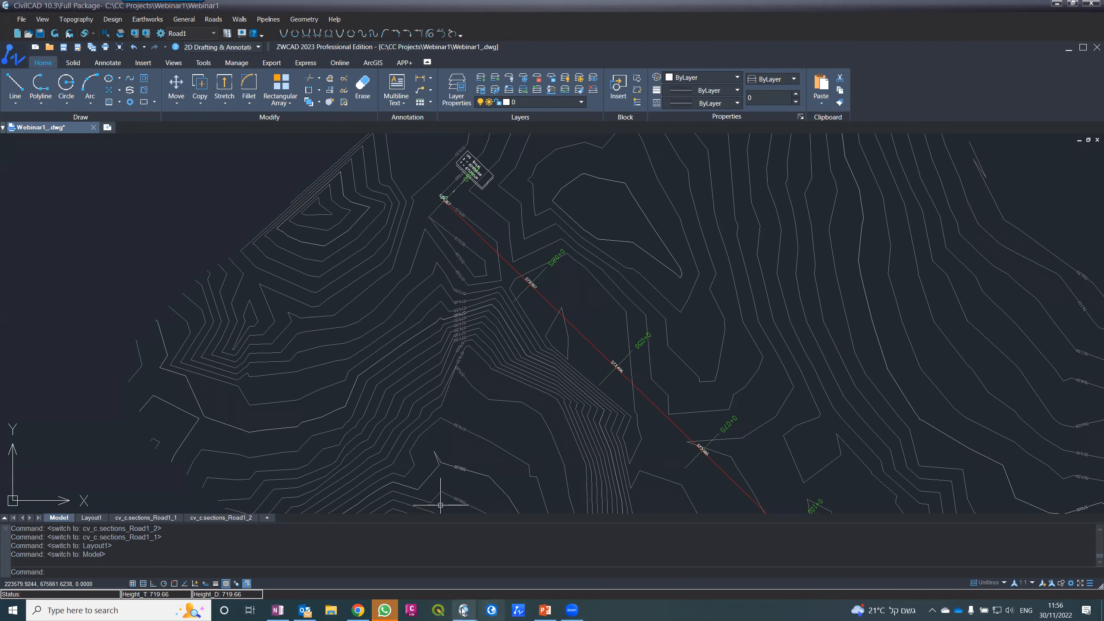
- Switch to the Cross sections window and generate Road1's layout in the drawing with contours and distances included
mouse_move(464, 610)
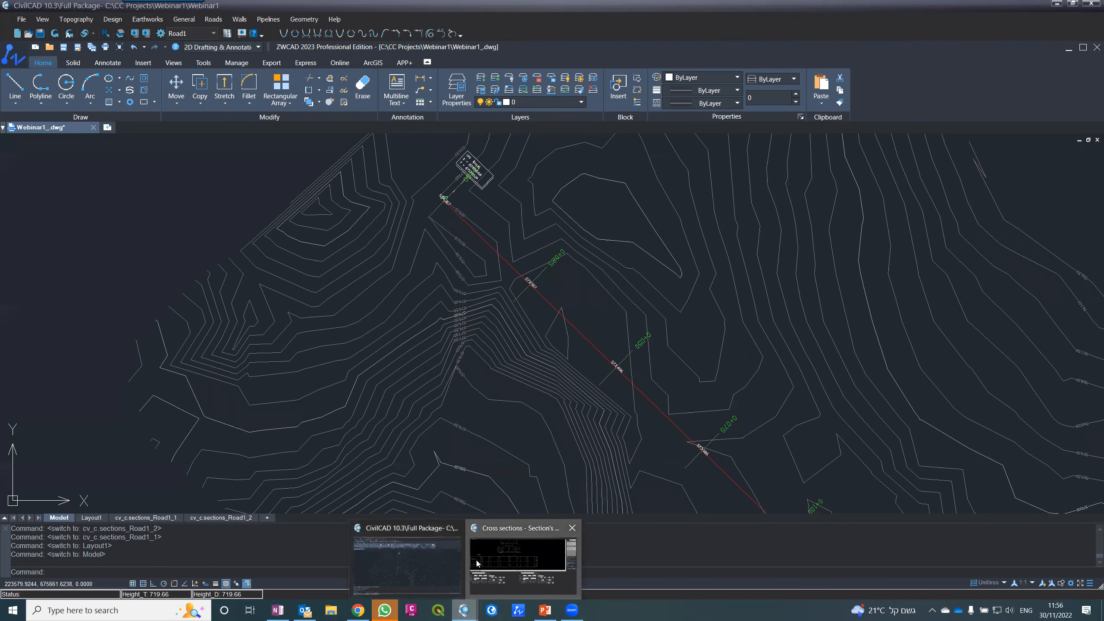
left_click(523, 561)
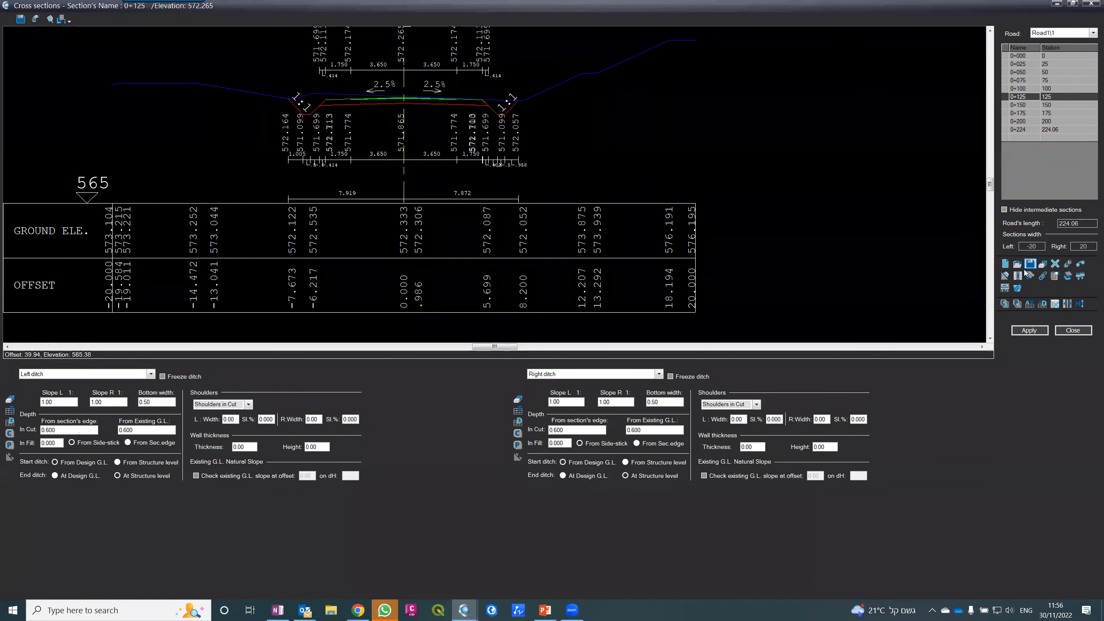
left_click(1067, 263)
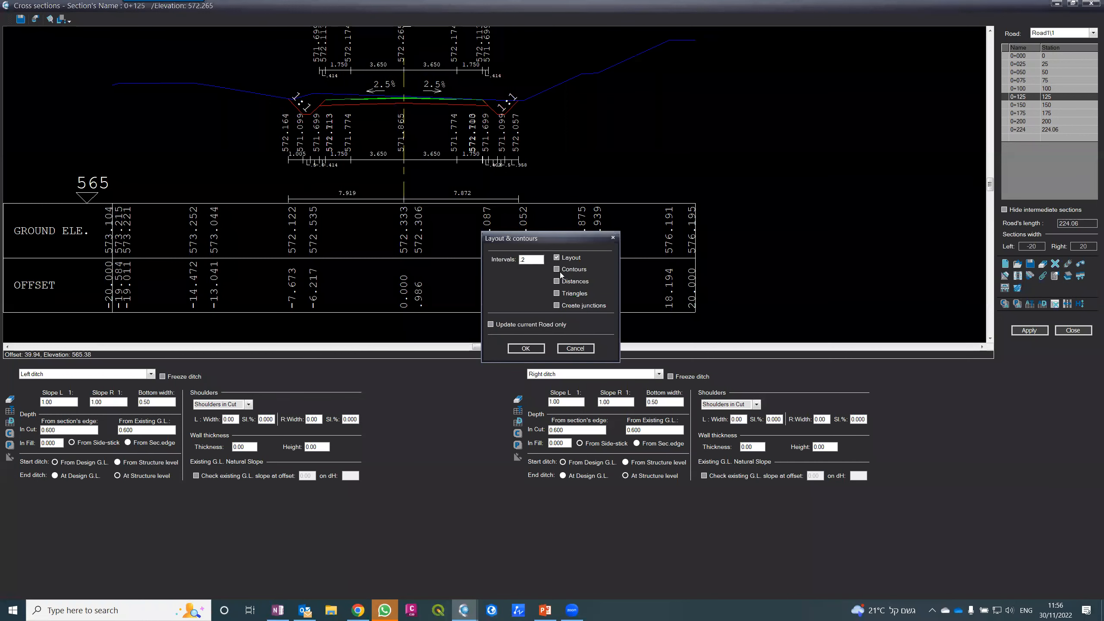
left_click(557, 281)
left_click(557, 293)
left_click(525, 349)
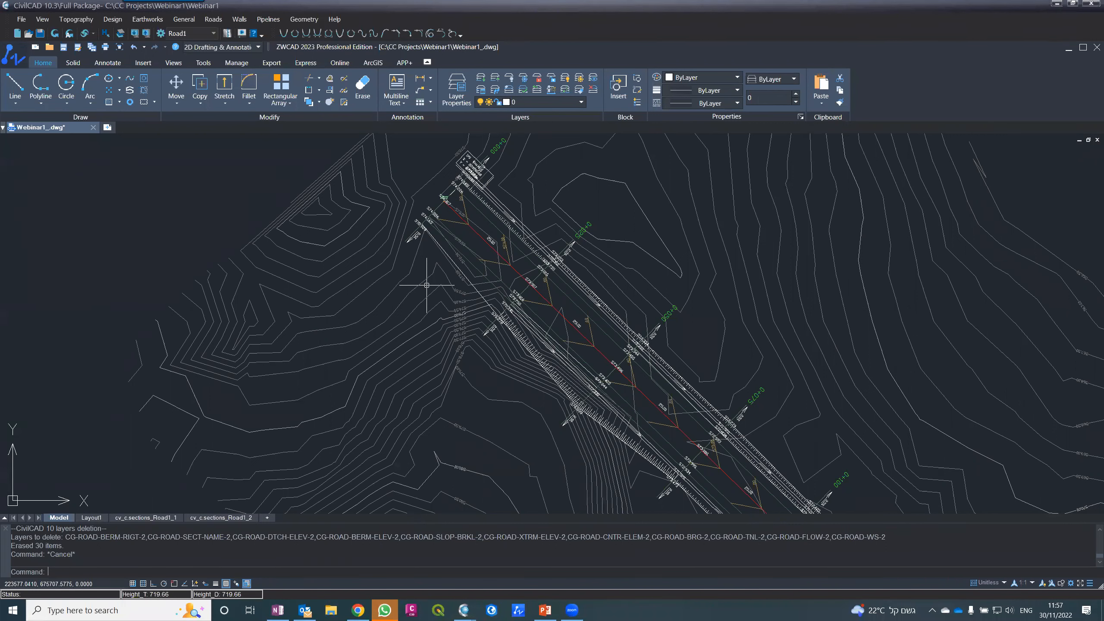
- Change the colour of the CG-ROAD-DTCH-FLLW-1 layer to yellow, picking the layer from a flow arrow in Road1's ditch
scroll(560, 314, "up", 4)
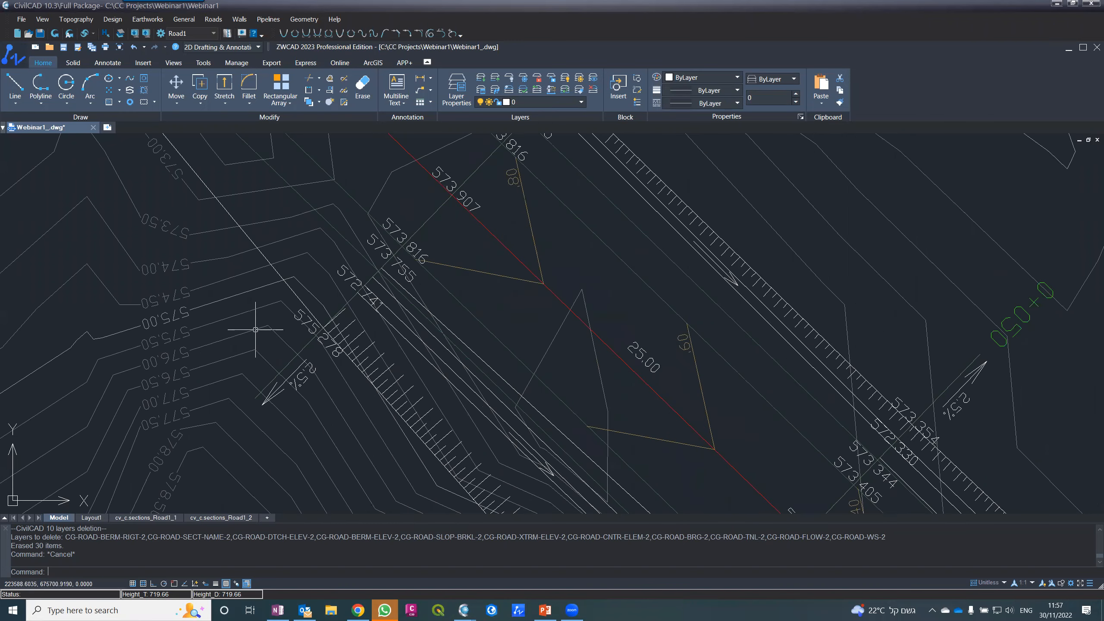
scroll(293, 283, "down", 4)
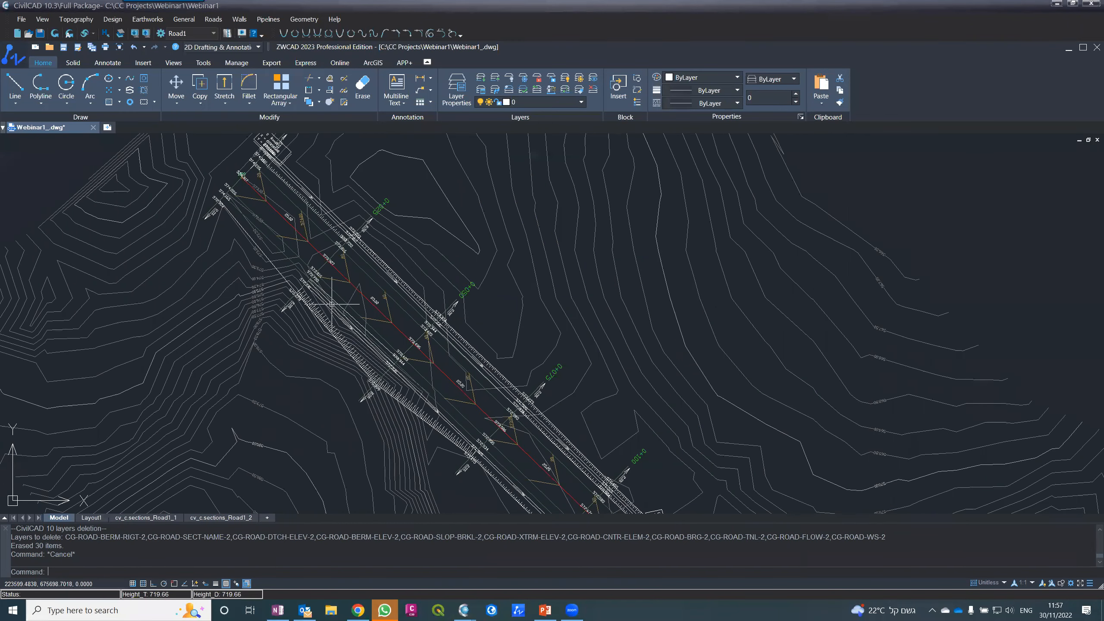
scroll(331, 304, "down", 4)
scroll(441, 398, "up", 4)
scroll(368, 304, "down", 2)
scroll(368, 305, "up", 5)
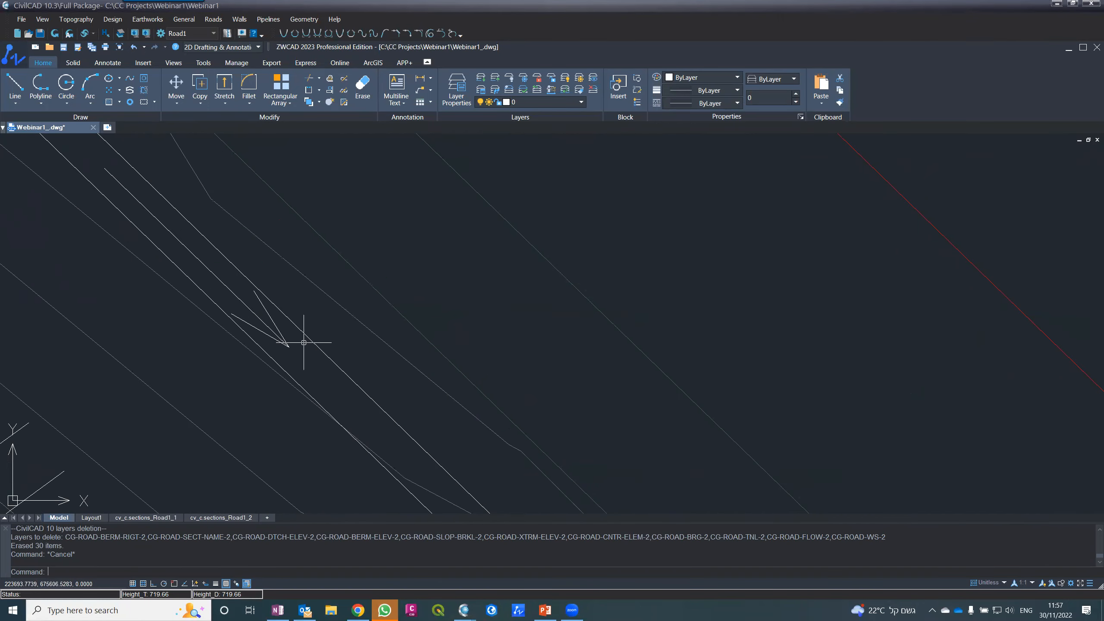
left_click(278, 328)
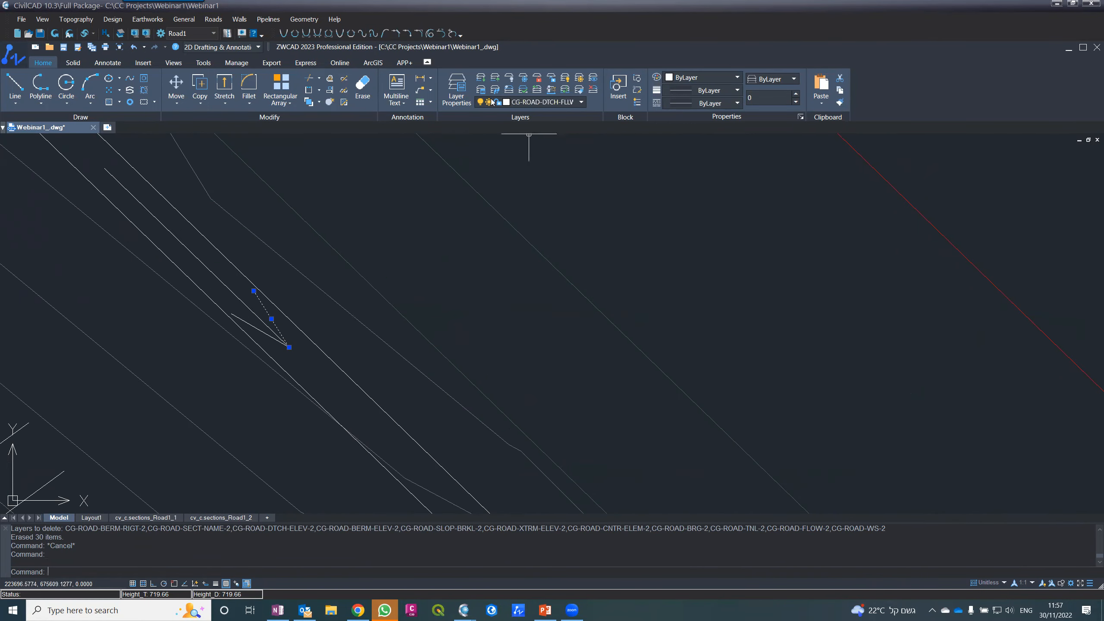
left_click(506, 102)
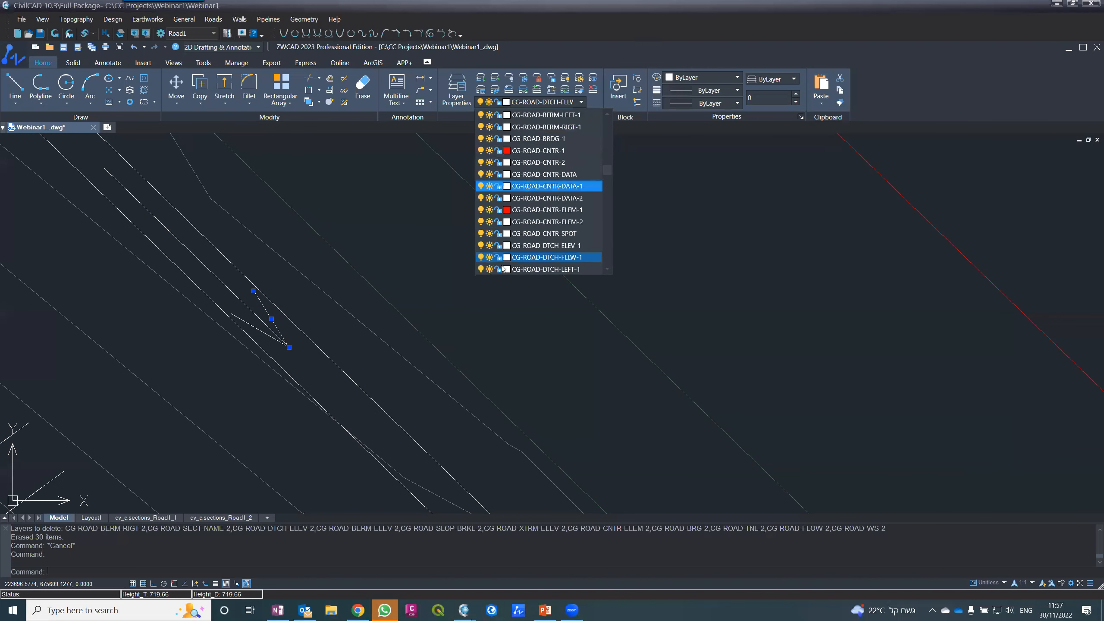
left_click(506, 221)
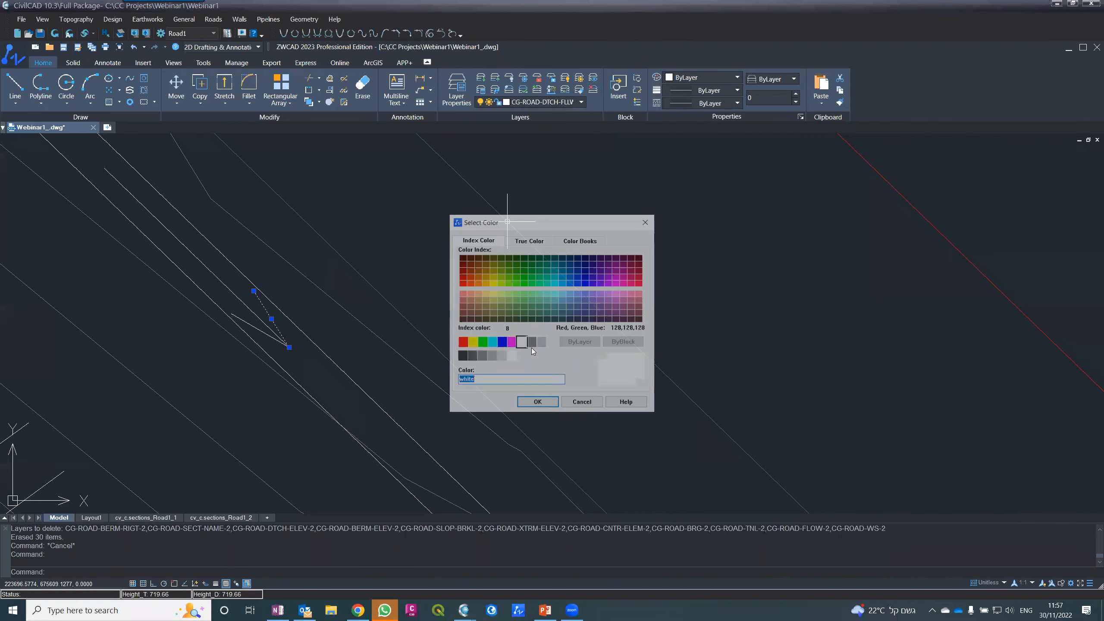
left_click(481, 344)
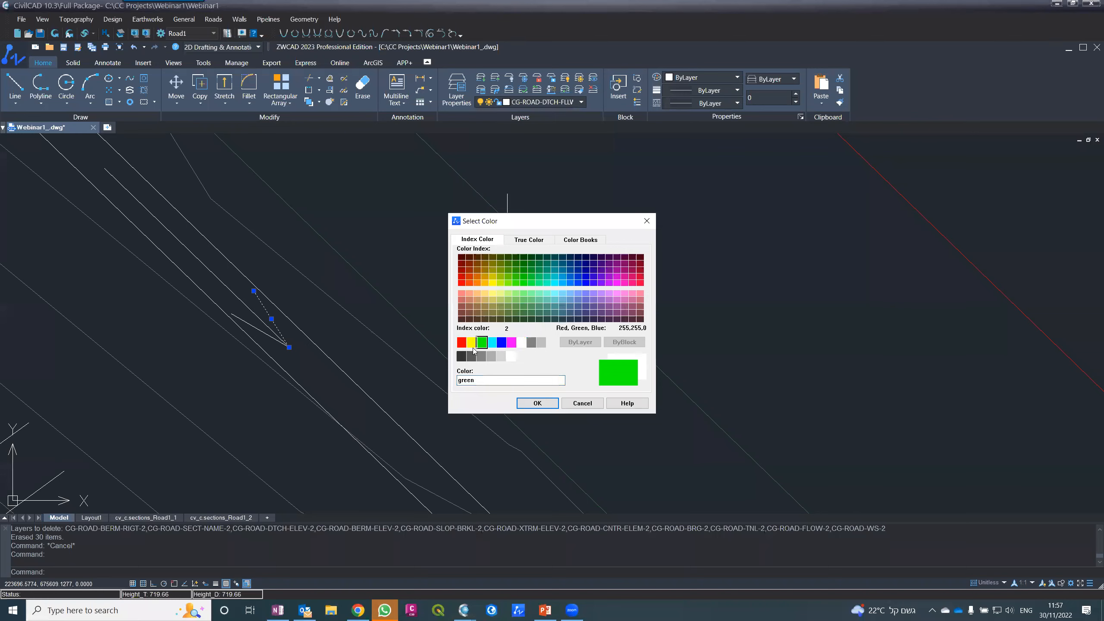
left_click(472, 342)
left_click(537, 403)
key("Escape")
key("Escape")
- Examine the generated Road1 layout and its recoloured ditch flow arrows, ending close up between sections 0+150 and 0+175
scroll(467, 263, "down", 8)
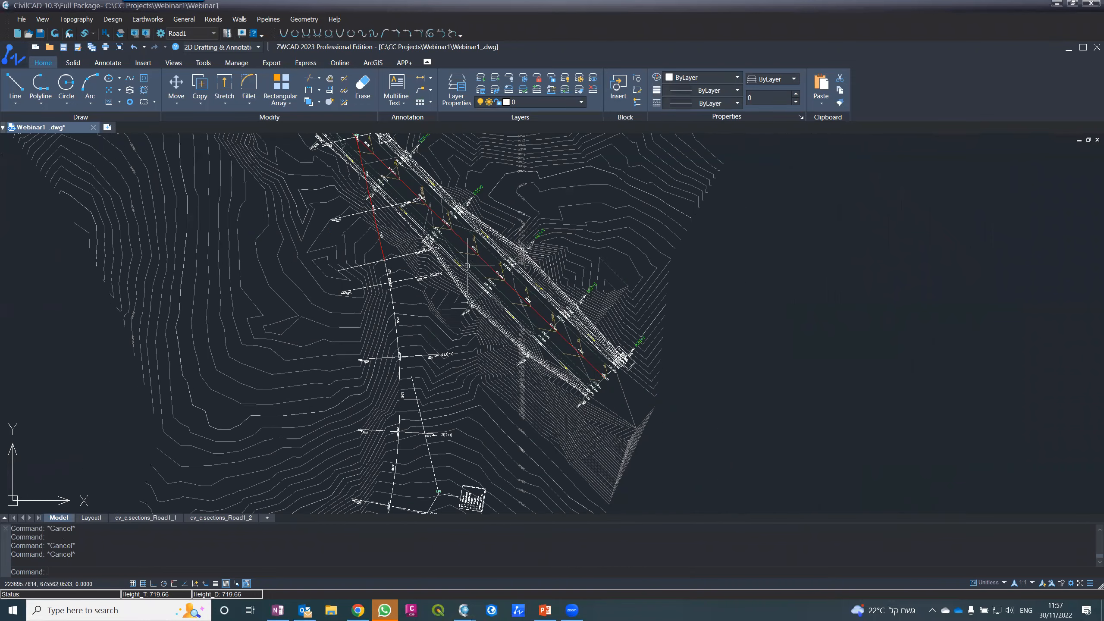
scroll(467, 265, "up", 3)
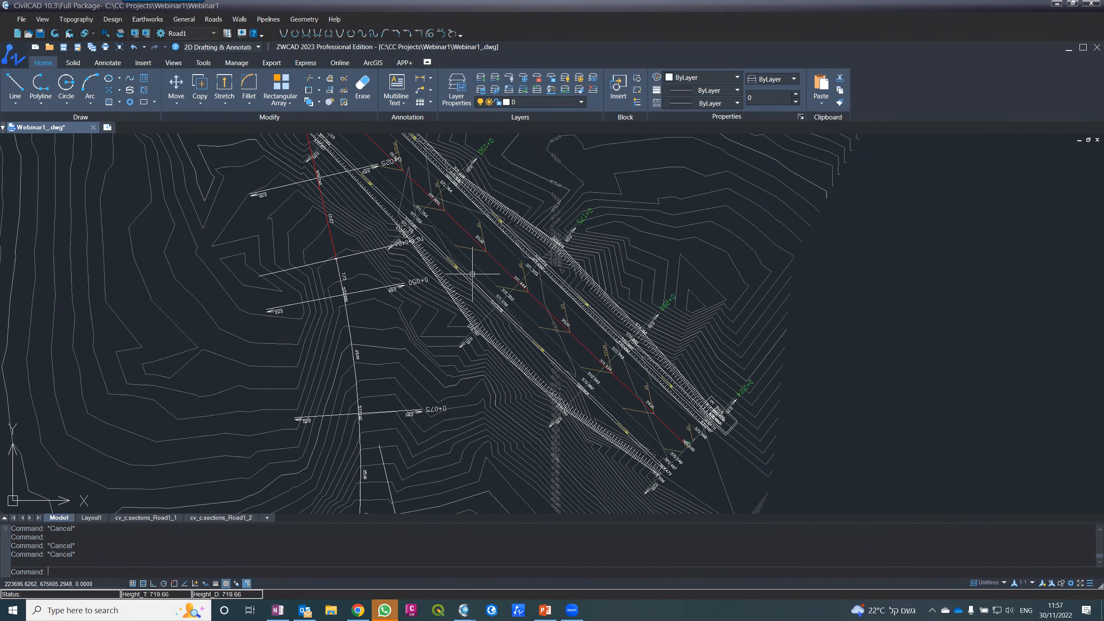
scroll(472, 274, "down", 2)
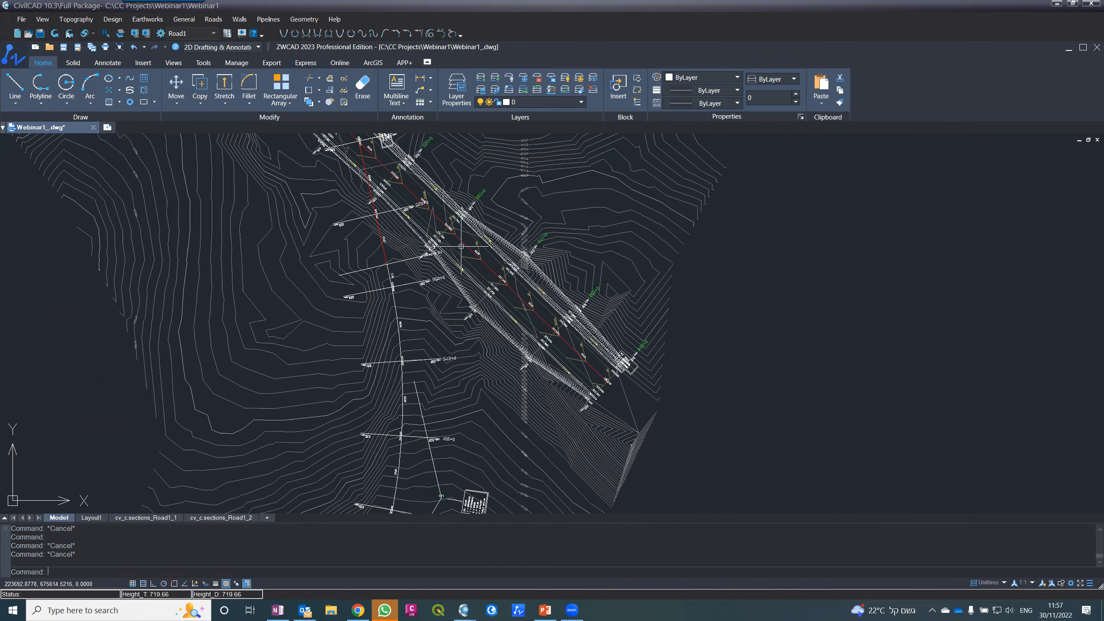
scroll(456, 236, "up", 2)
scroll(456, 235, "up", 4)
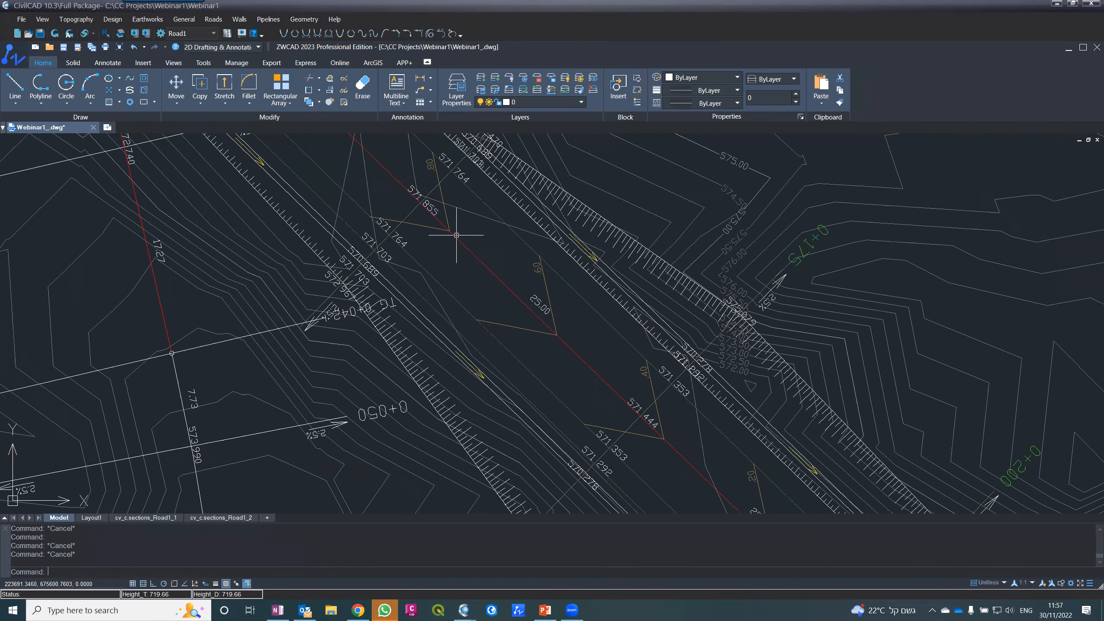
key("Escape")
scroll(475, 229, "up", 2)
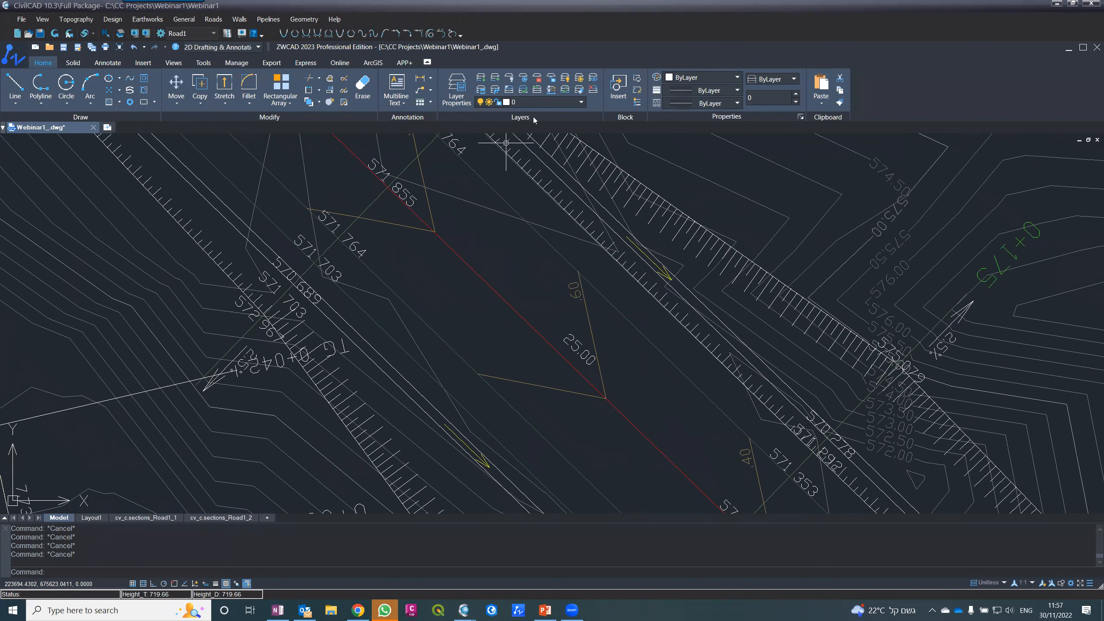
- Freeze the contour layers C-TOPO-MINR2, C-TOPO-MAJR and C-TOPO-MINR1 by picking contour objects in the drawing
left_click(525, 89)
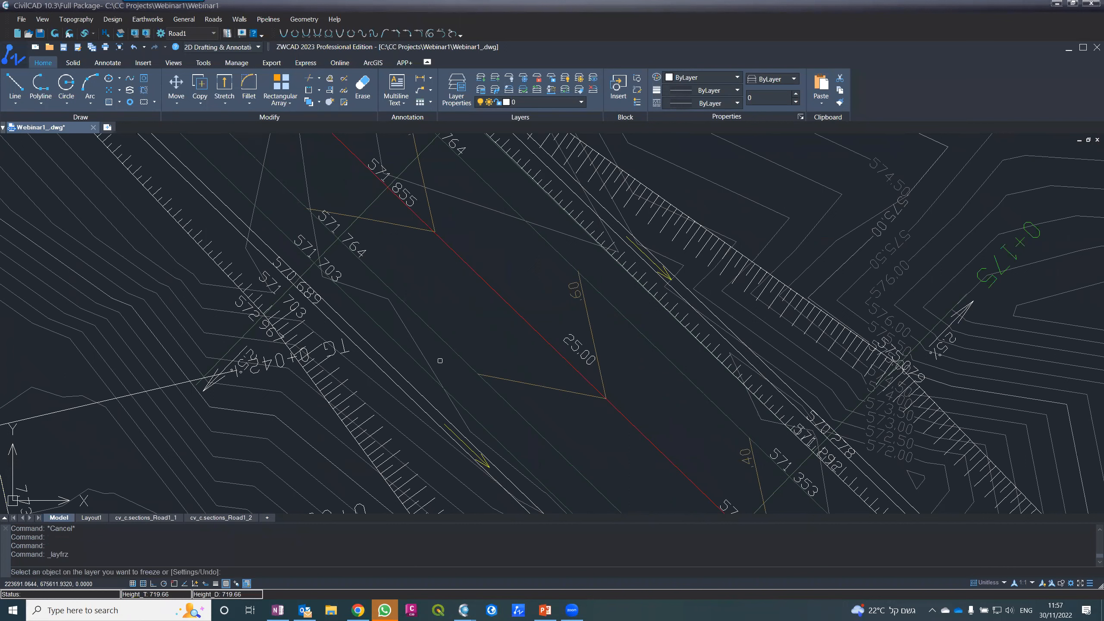
left_click(425, 363)
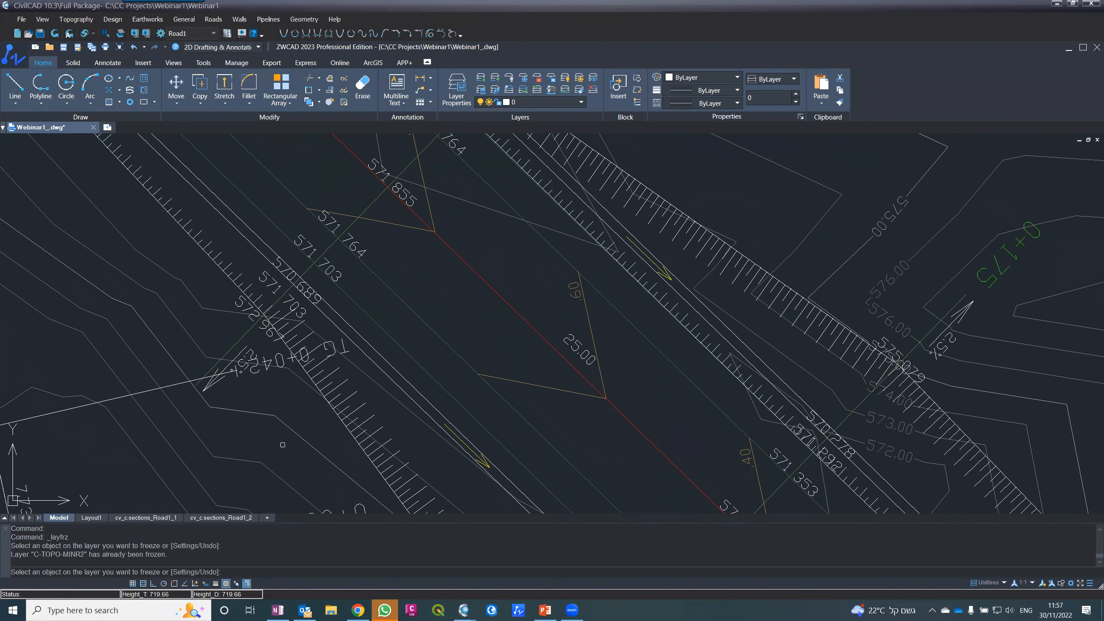
left_click(298, 433)
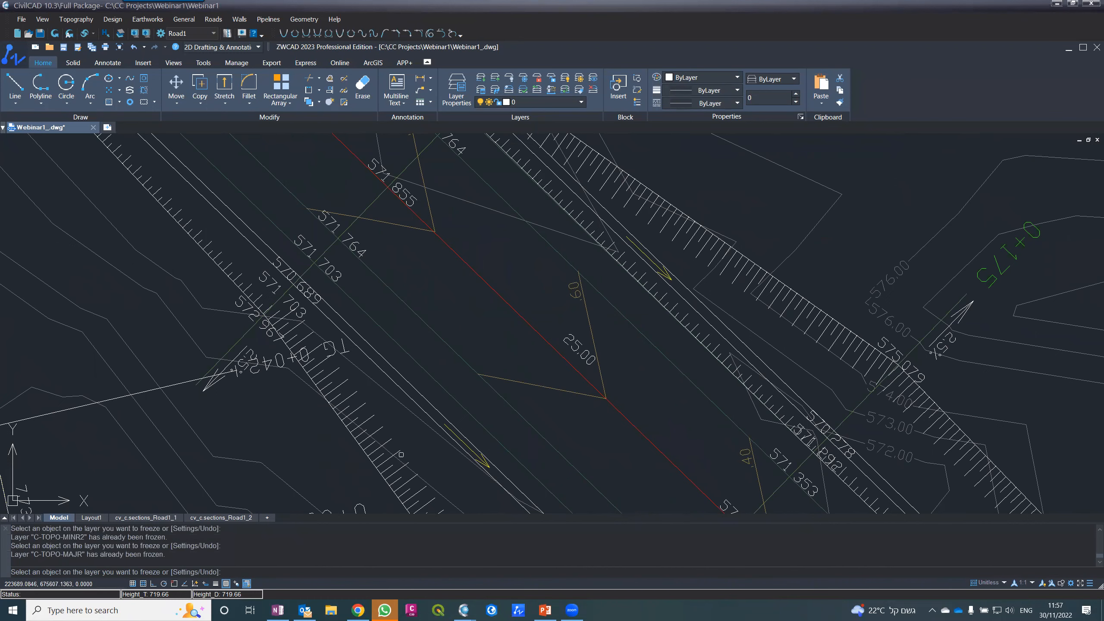
left_click(424, 491)
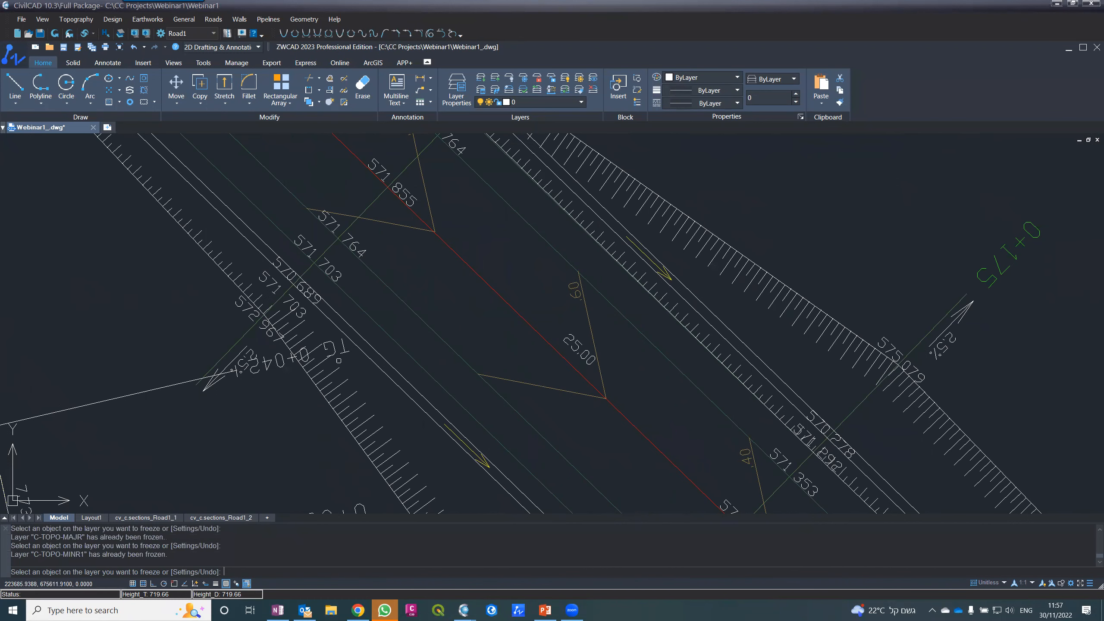
scroll(338, 360, "down", 6)
scroll(406, 485, "up", 2)
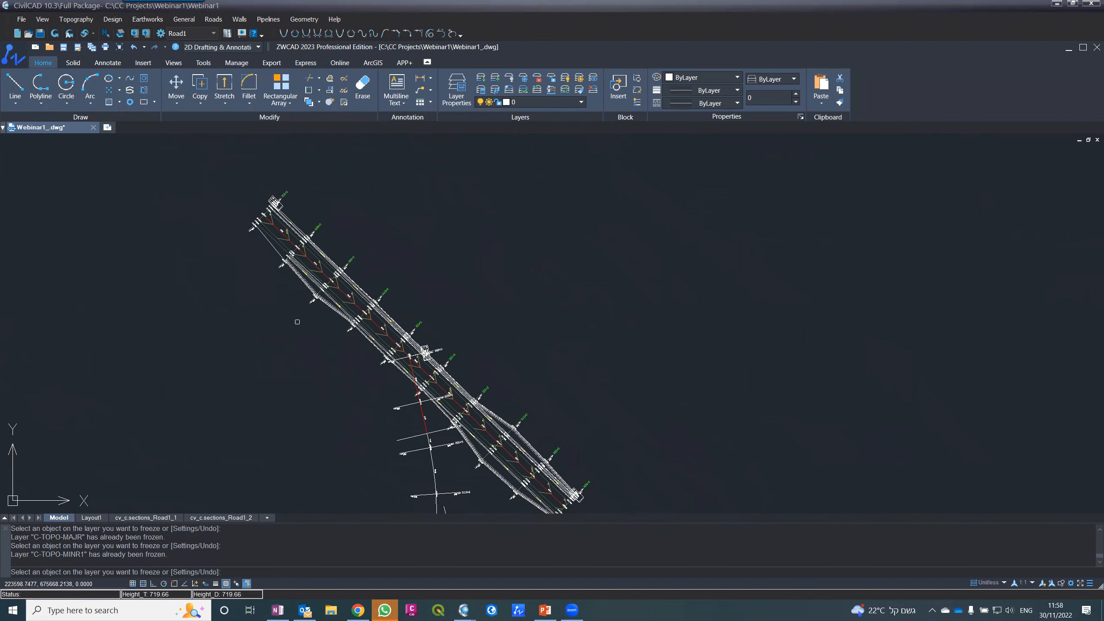
scroll(297, 322, "up", 2)
key("Escape")
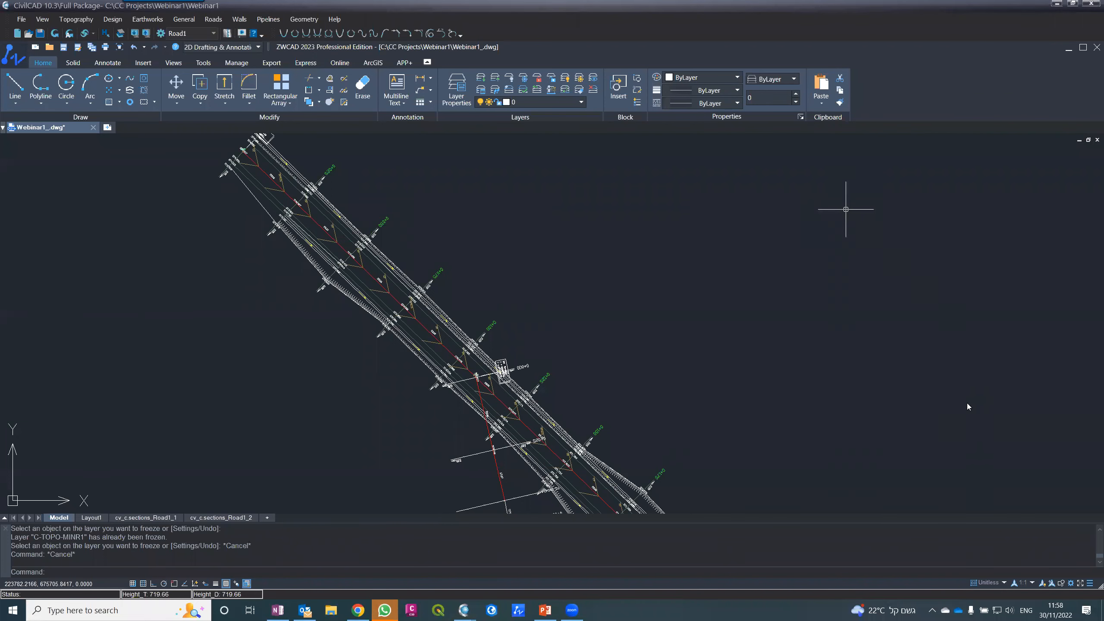
scroll(273, 317, "down", 4)
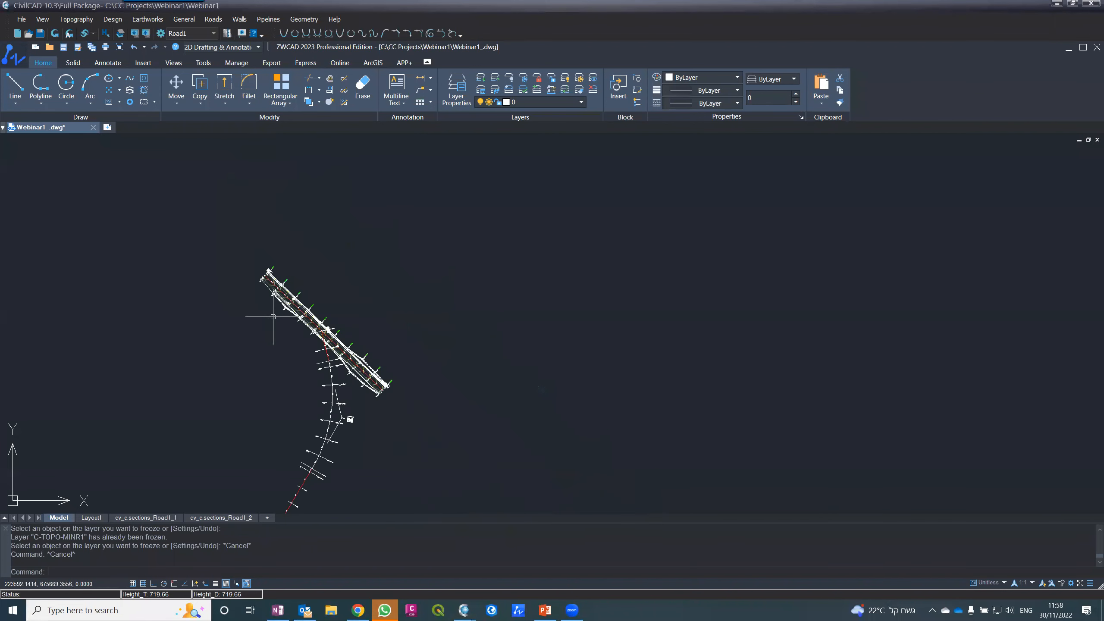
scroll(237, 316, "up", 3)
scroll(291, 272, "up", 3)
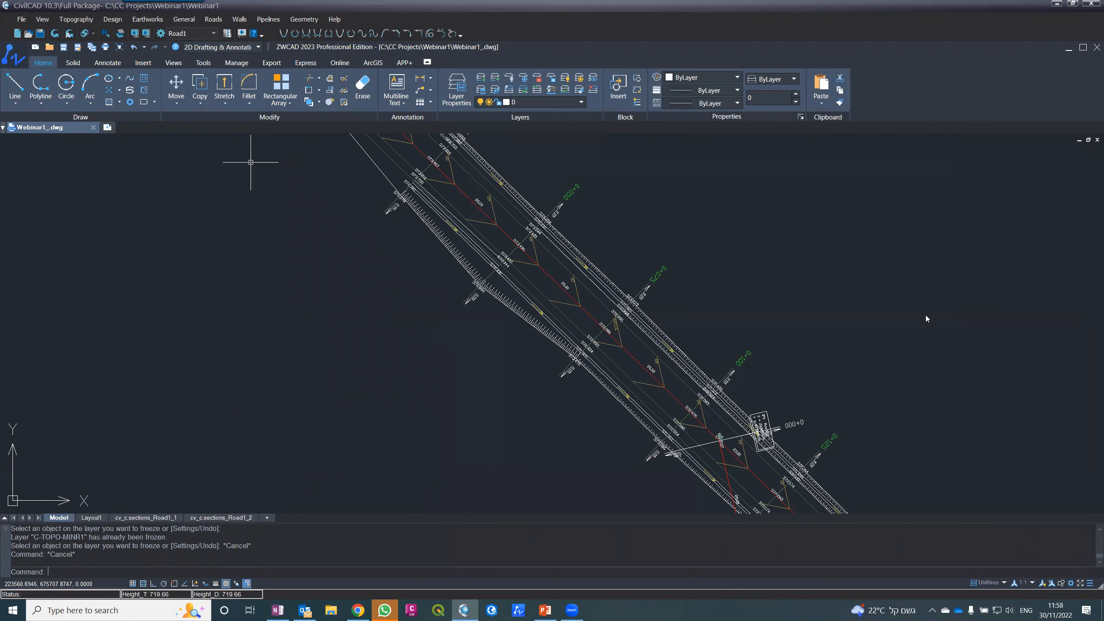
scroll(357, 338, "down", 4)
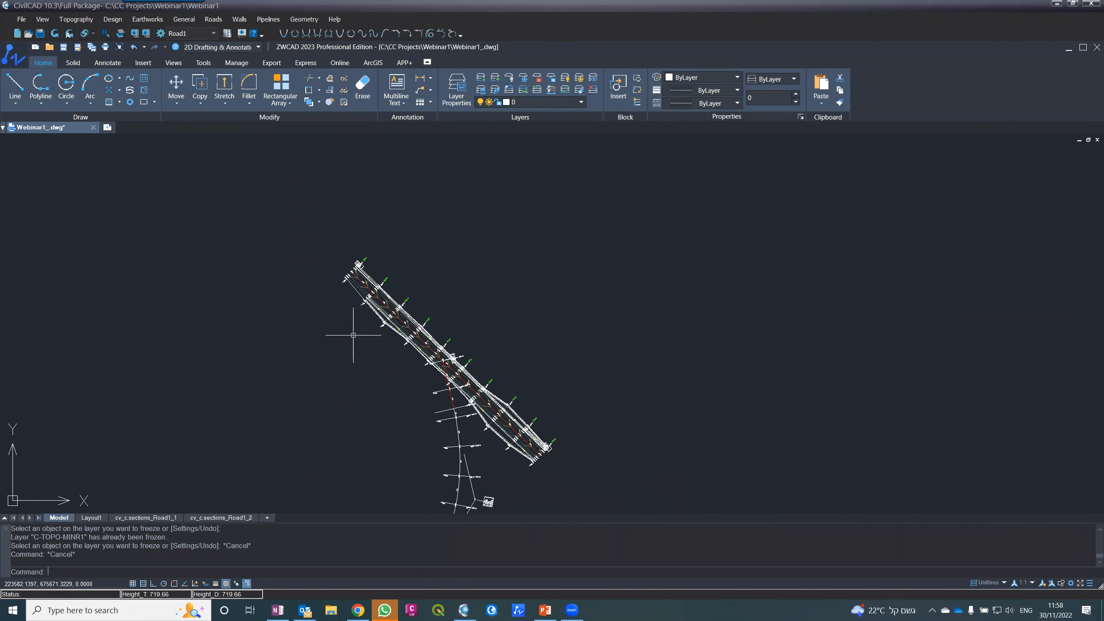
scroll(361, 335, "up", 2)
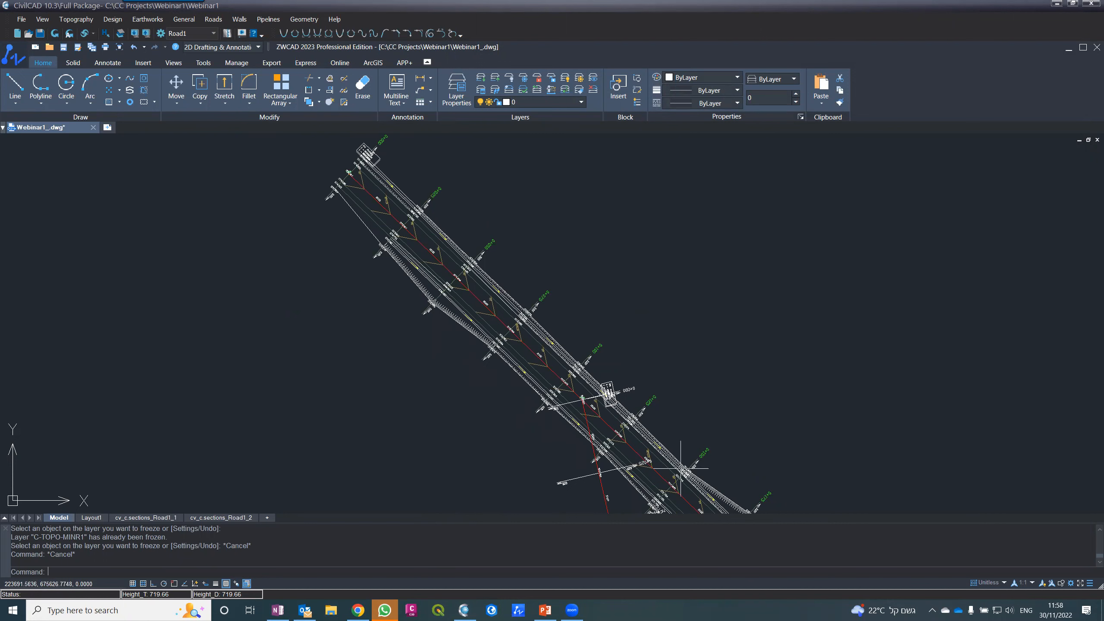
scroll(398, 187, "down", 3)
scroll(397, 174, "up", 2)
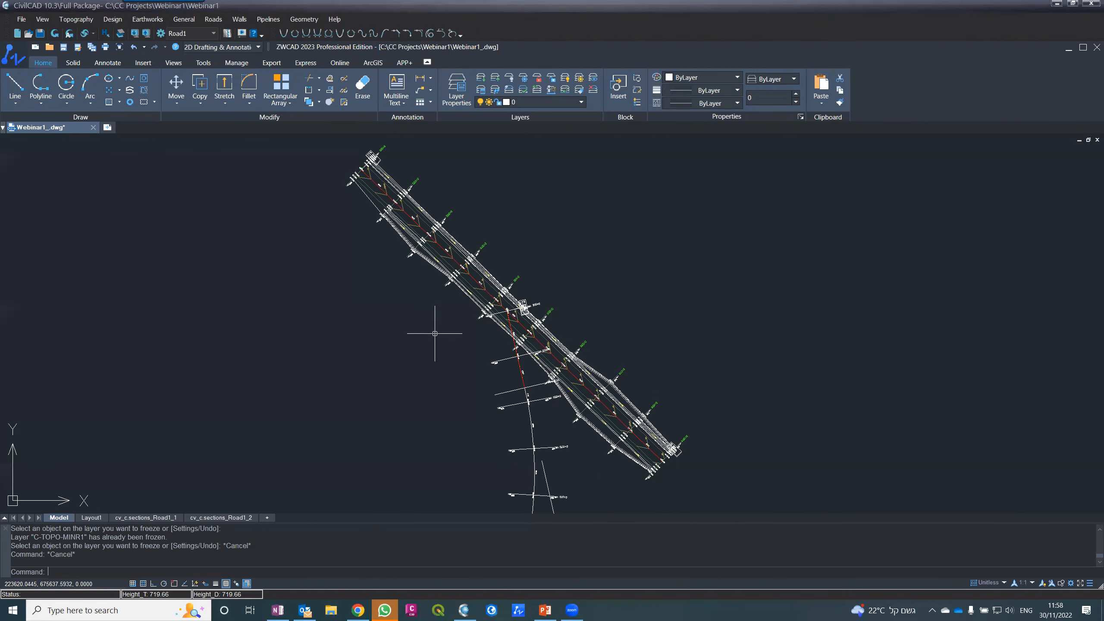
- Insert the drawing 3557-6_Electricity.dwg from the Samples folder as a block at 0,0,0 with scale 1 and angle 0
type("insert")
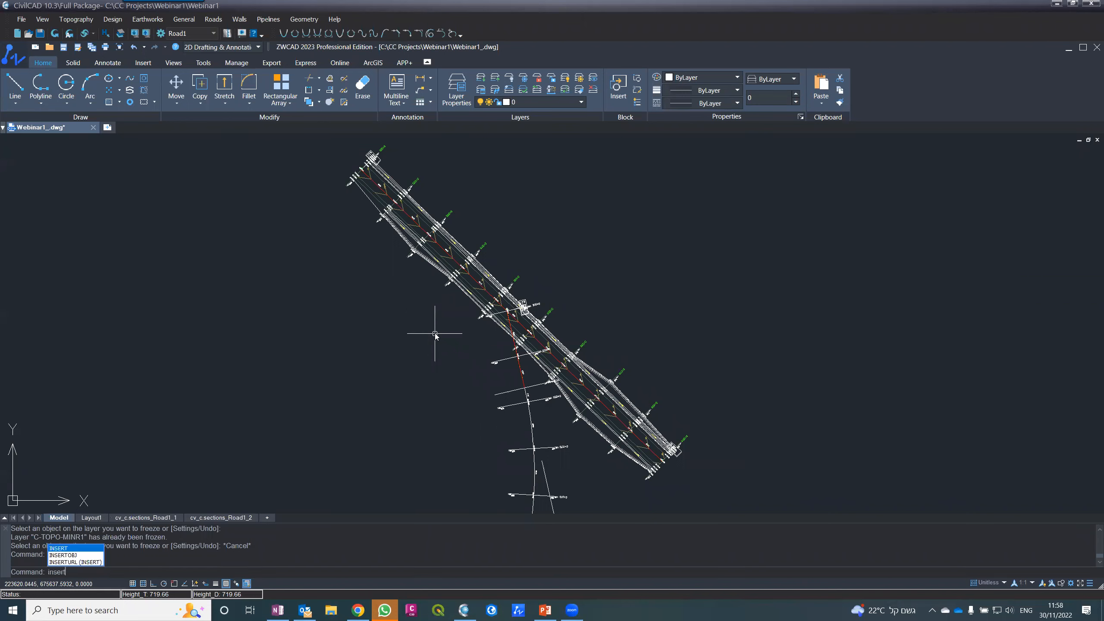
key("Return")
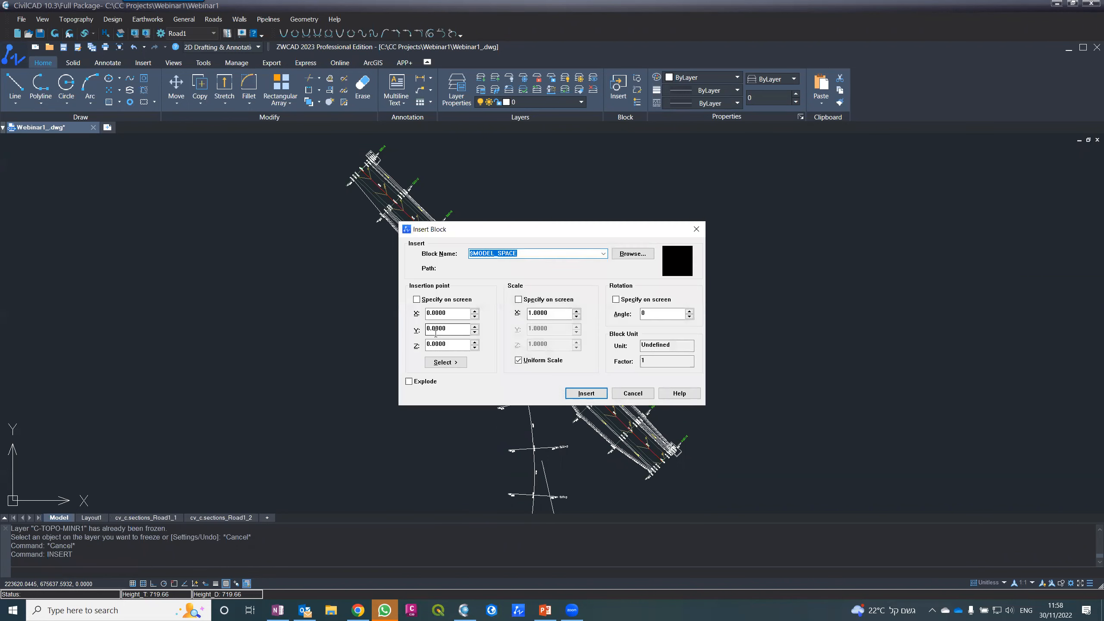
left_click(619, 254)
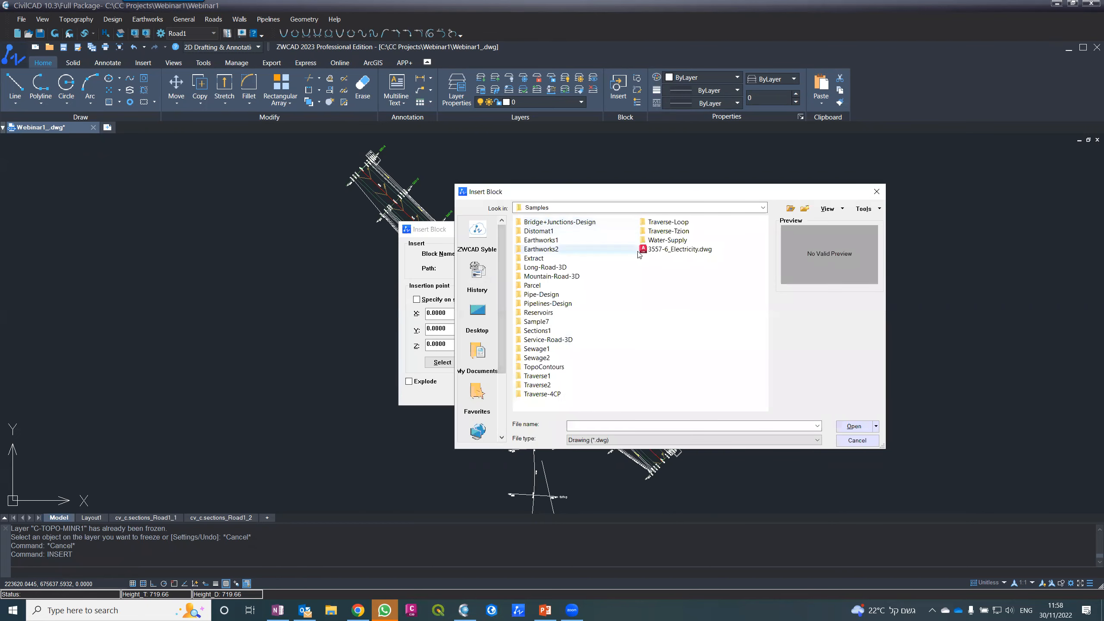
left_click(679, 249)
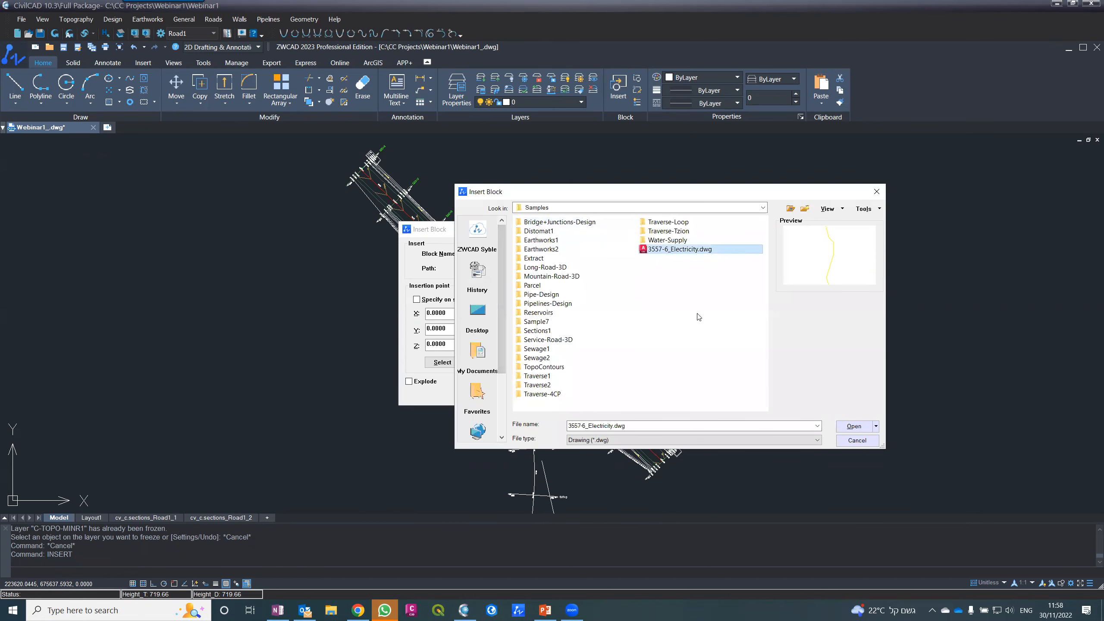
left_click(847, 427)
left_click(592, 394)
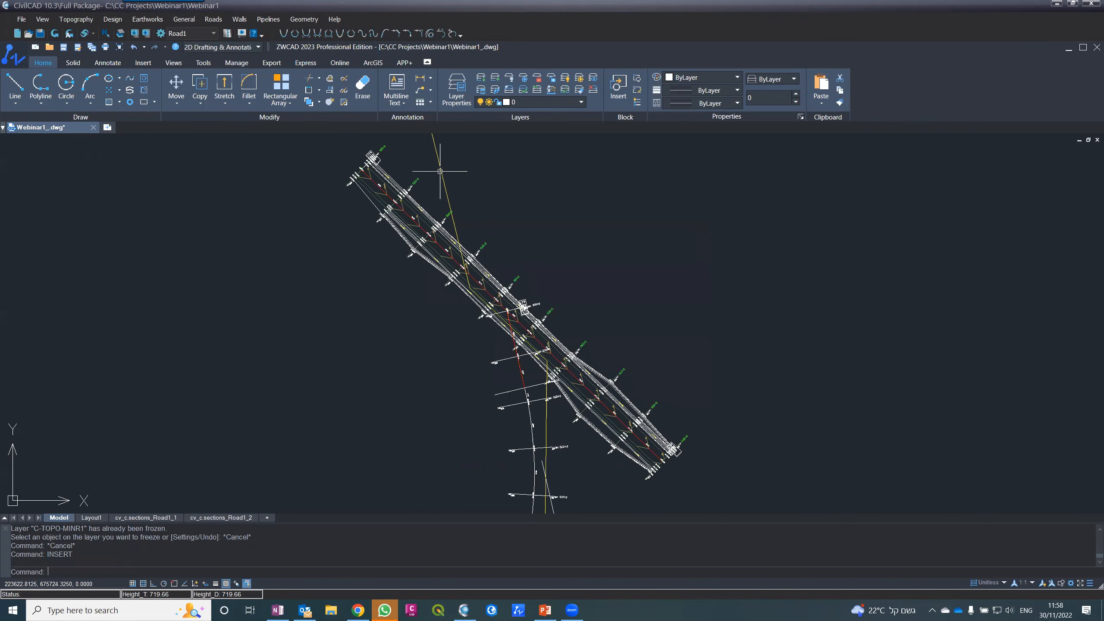
- Explode the inserted electricity block, then select its yellow polyline to check its layer and clear the selection
type("explode")
key("Return")
left_click(452, 190)
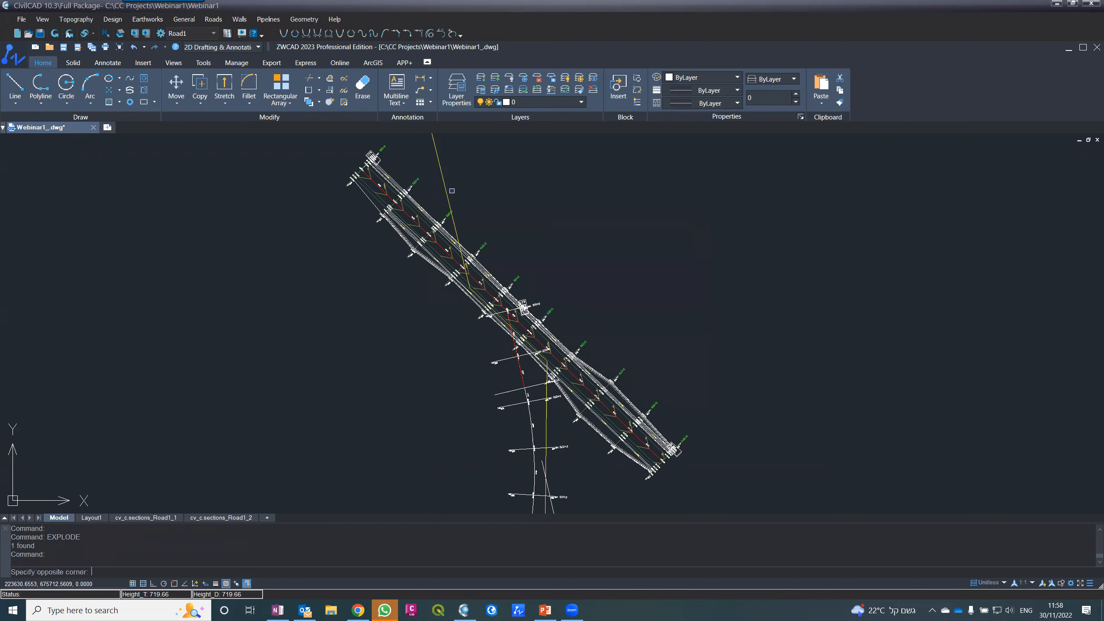
left_click(445, 195)
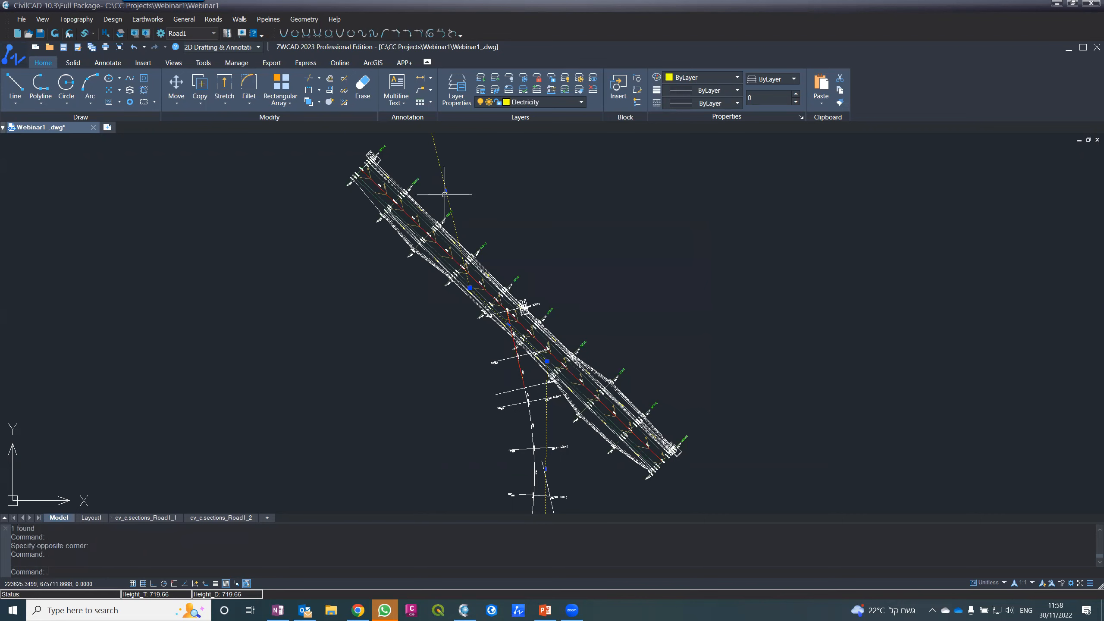
scroll(450, 204, "up", 5)
key("Escape")
key("Escape")
key("Escape")
scroll(454, 215, "down", 8)
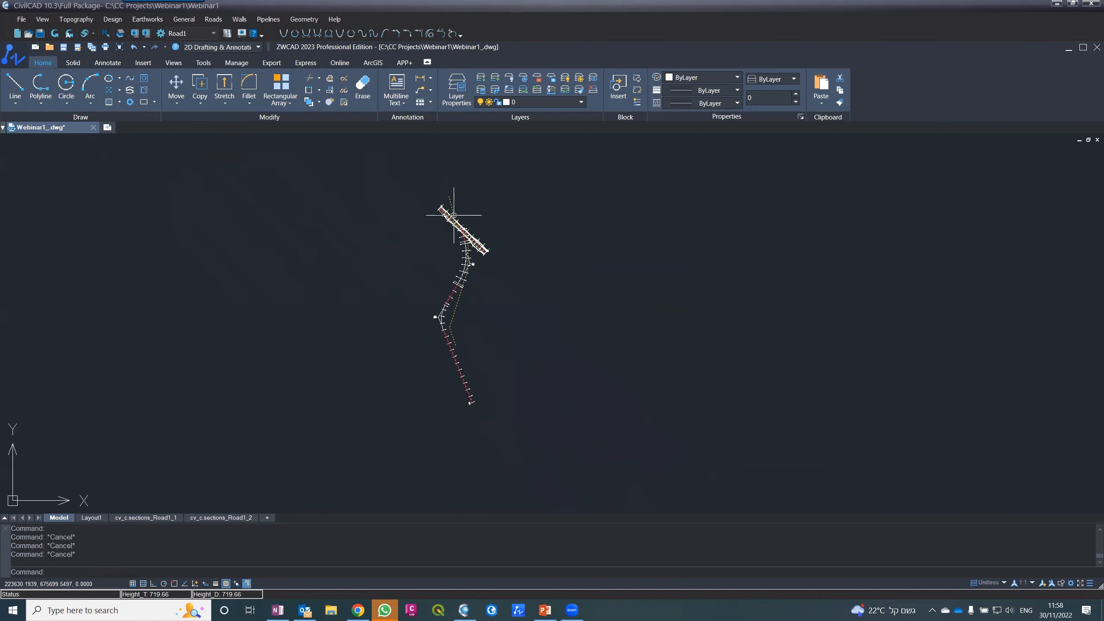
scroll(451, 293, "up", 2)
scroll(451, 293, "up", 4)
scroll(451, 293, "down", 5)
scroll(450, 305, "up", 3)
scroll(450, 311, "down", 2)
scroll(433, 219, "up", 6)
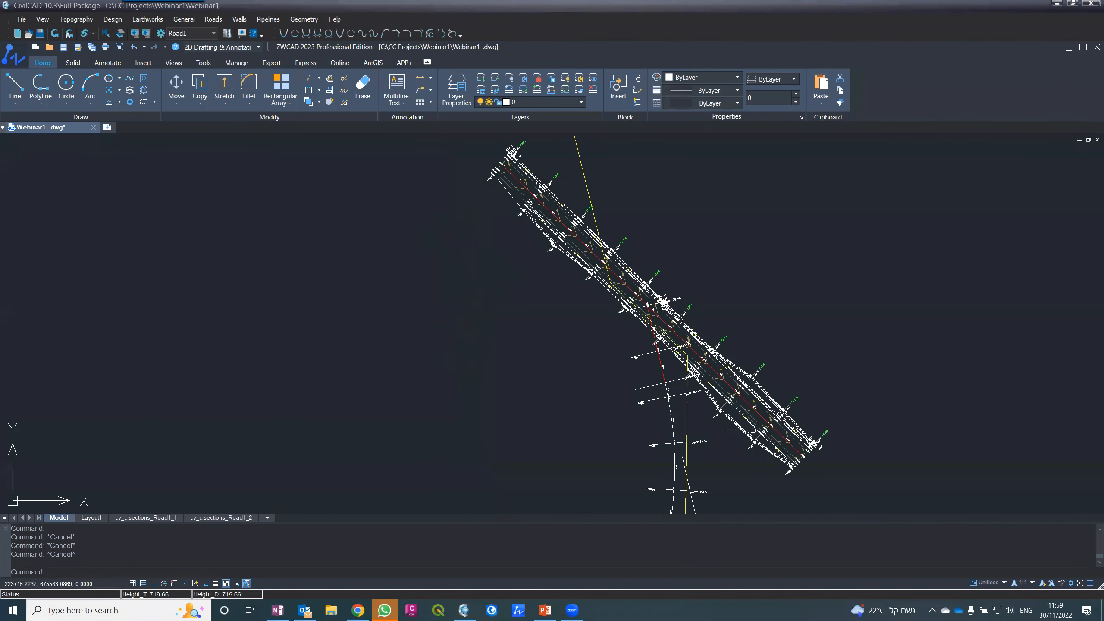
- List the yellow electricity polyline's properties to check its layer and vertex elevations, then close the listing
left_click(686, 429)
type("li")
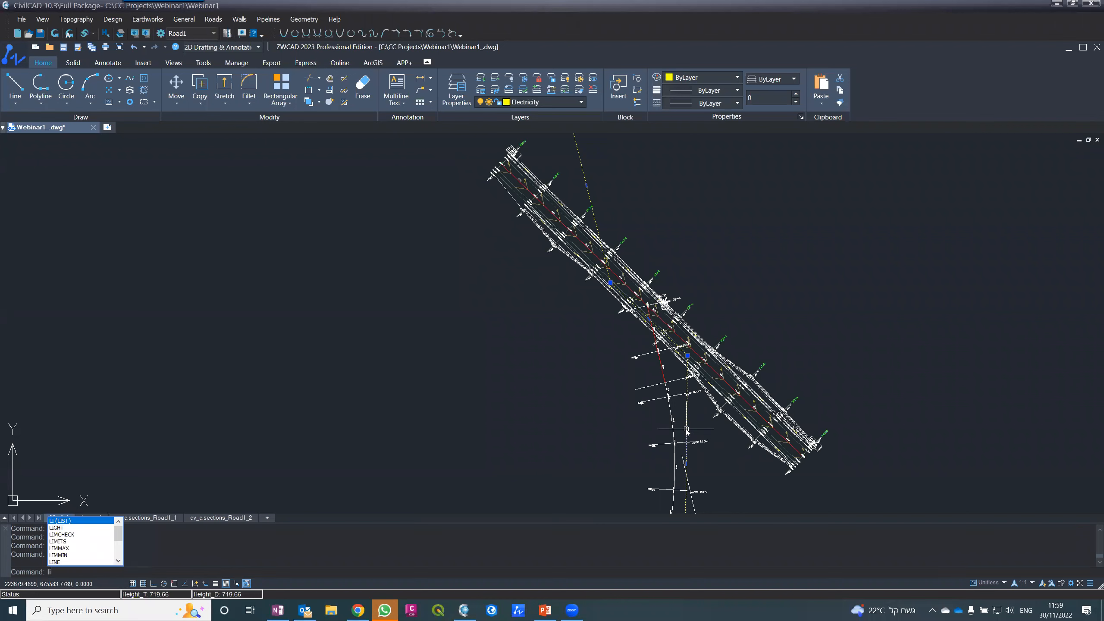
key("Return")
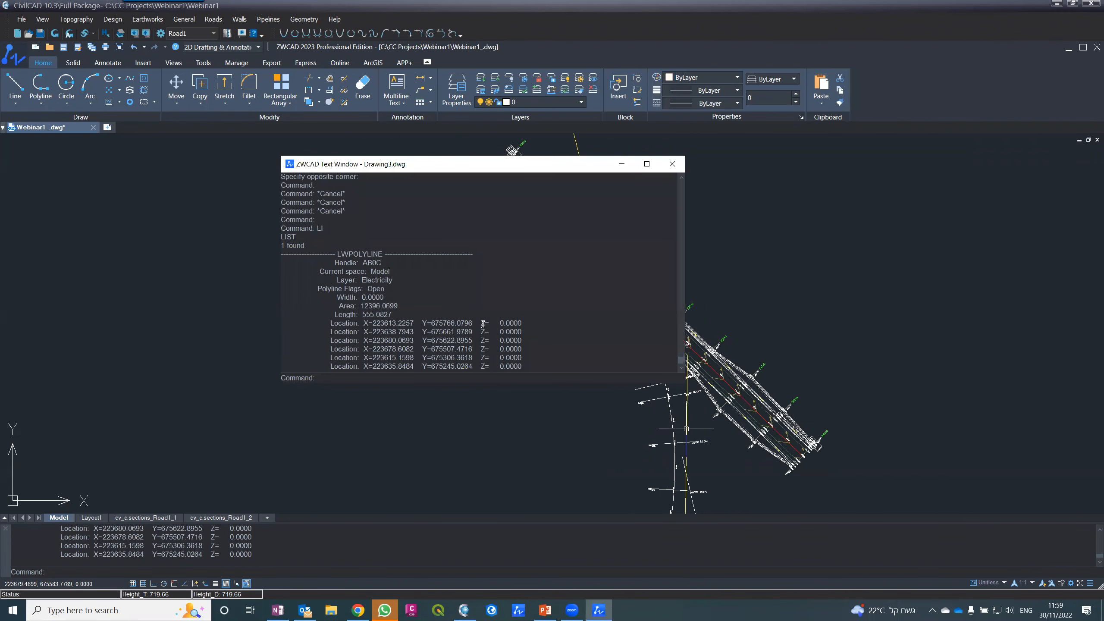
left_click(671, 164)
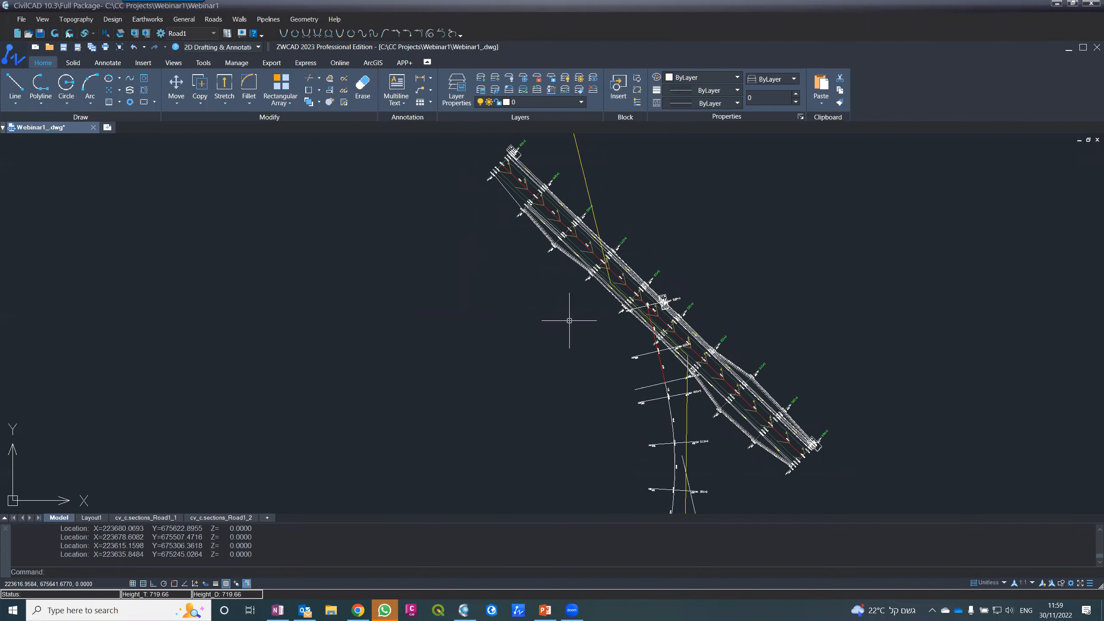
key("Escape")
key("Escape")
- Open the cross sections of Road1
scroll(599, 305, "up", 3)
scroll(602, 310, "down", 5)
scroll(602, 310, "up", 5)
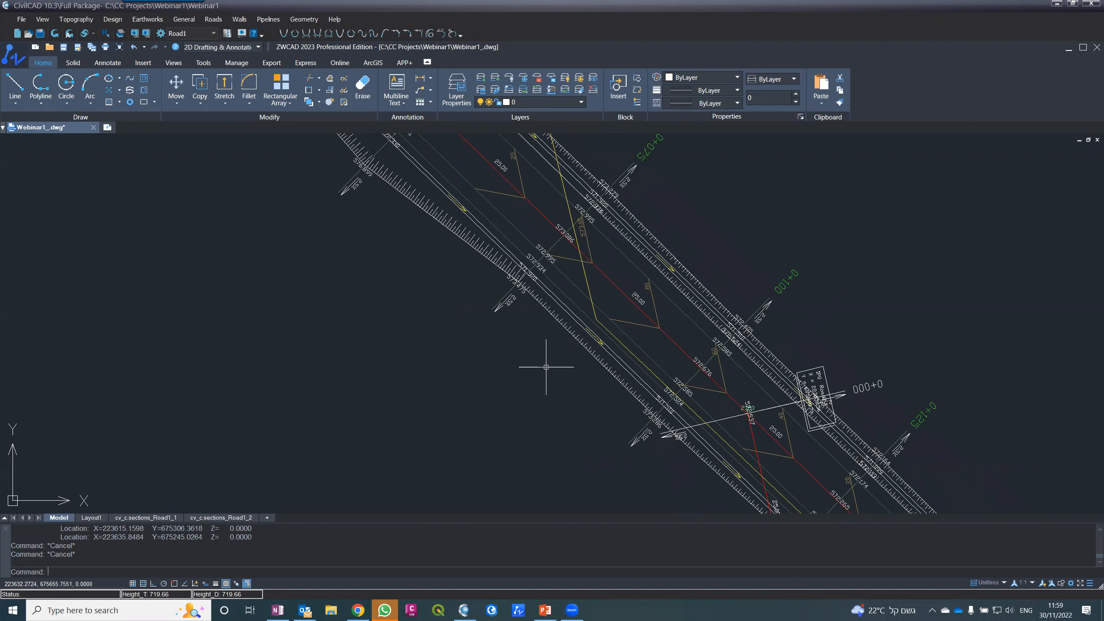
left_click(213, 21)
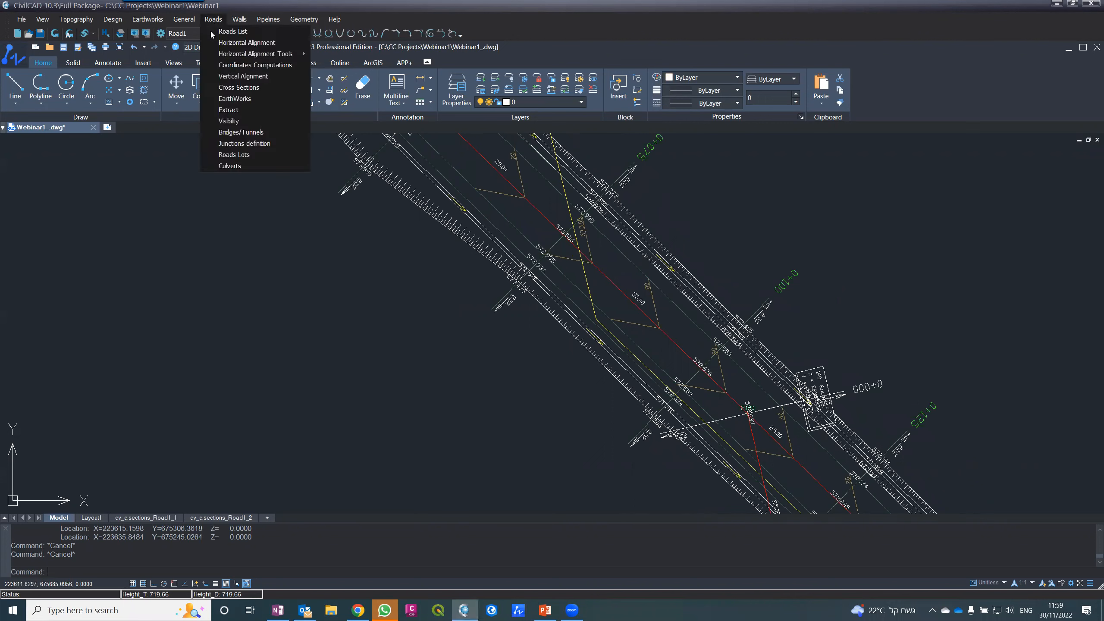
left_click(215, 89)
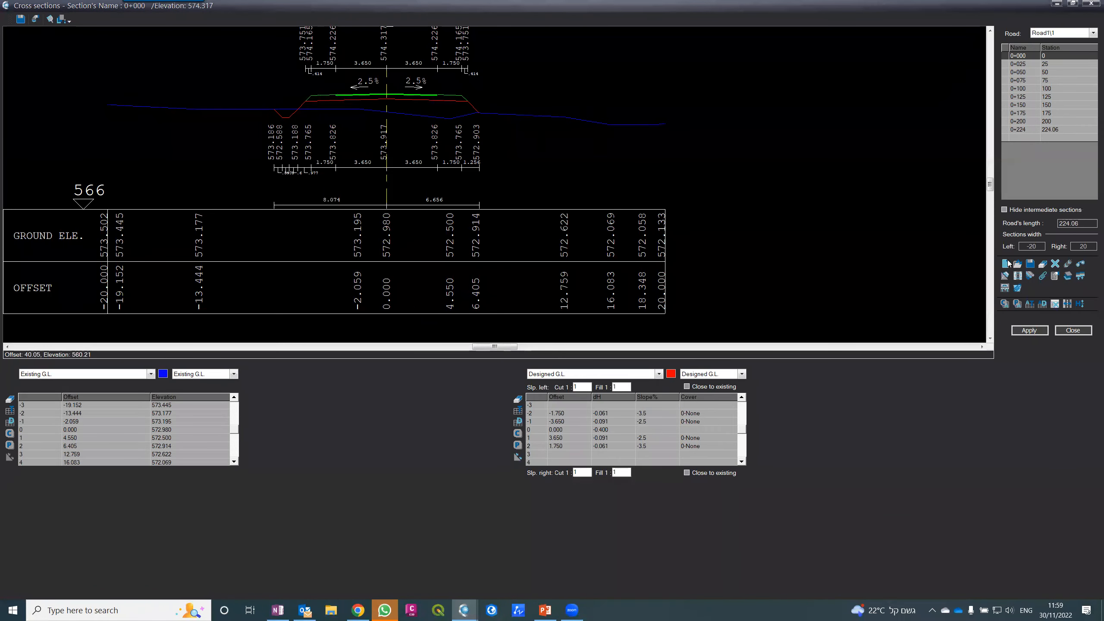
- Add the Electricity layer as a cross-section reference by picking the yellow polyline in the plan, and confirm the references
left_click(1041, 276)
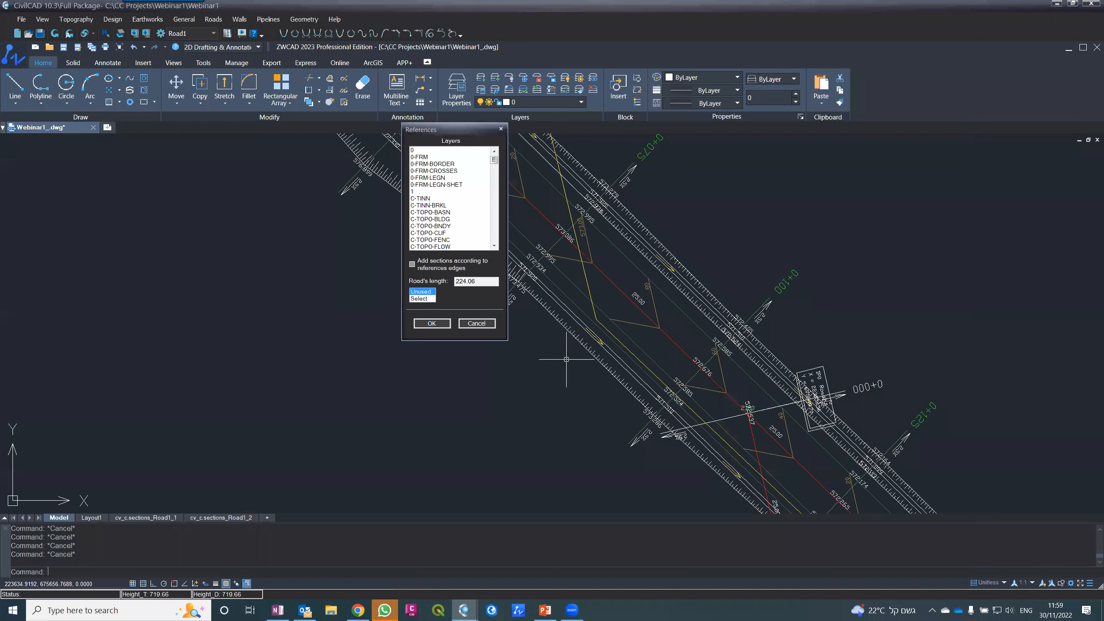
left_click(422, 298)
left_click(589, 307)
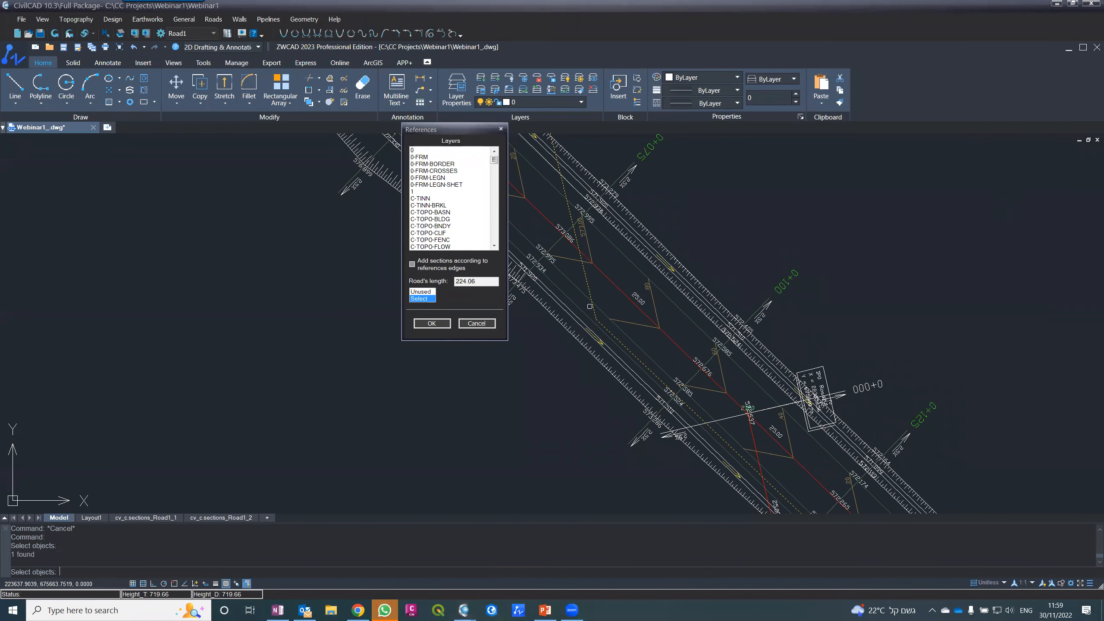
key("Escape")
key("Escape")
key("Escape")
key("Escape")
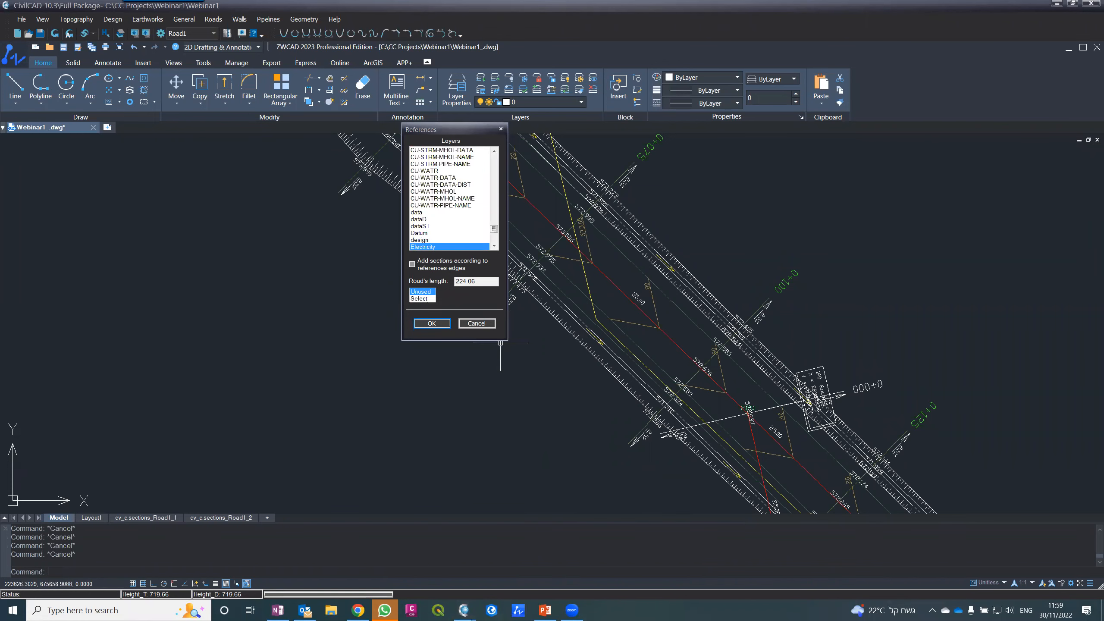
left_click(590, 346)
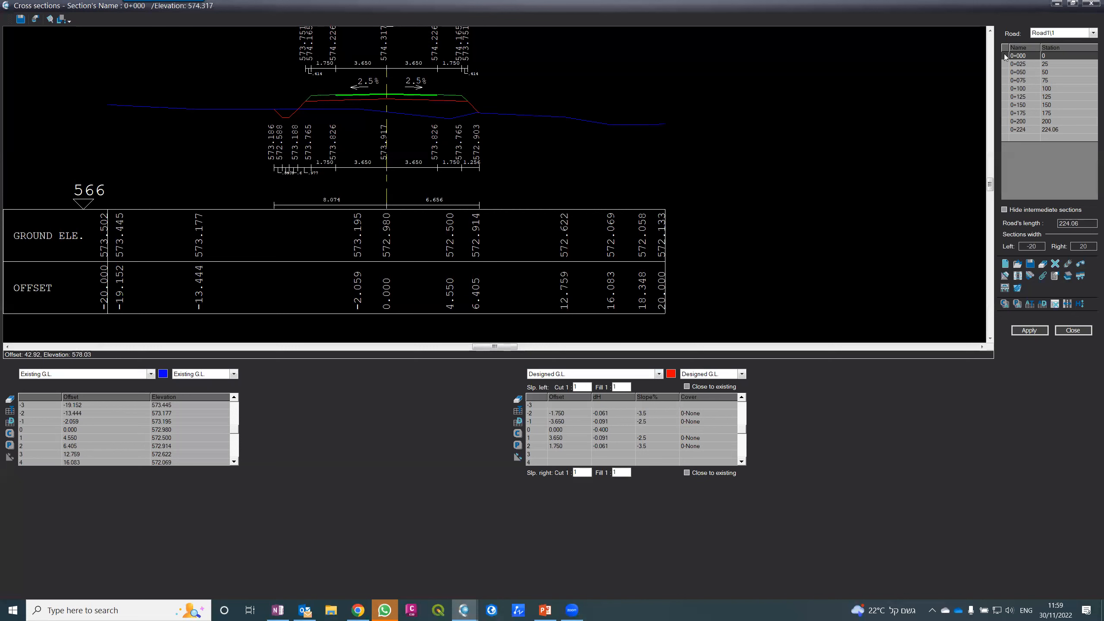
- View the cross sections at 0+025 and 0+075, and compare the electricity line's position at 0+075 with the plan
left_click(1024, 72)
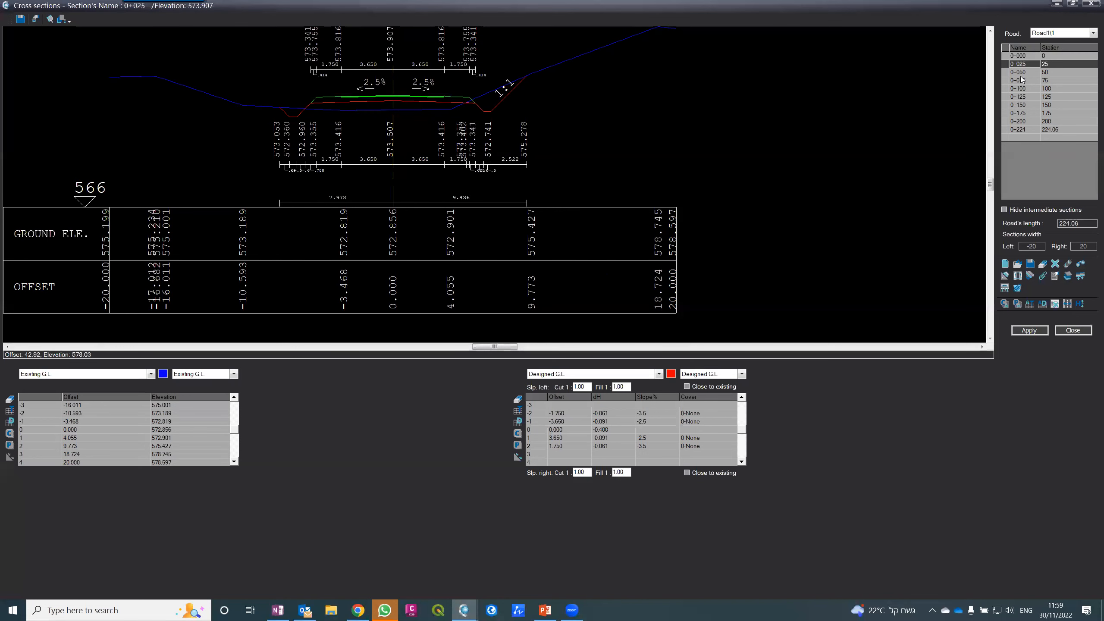
left_click(1022, 81)
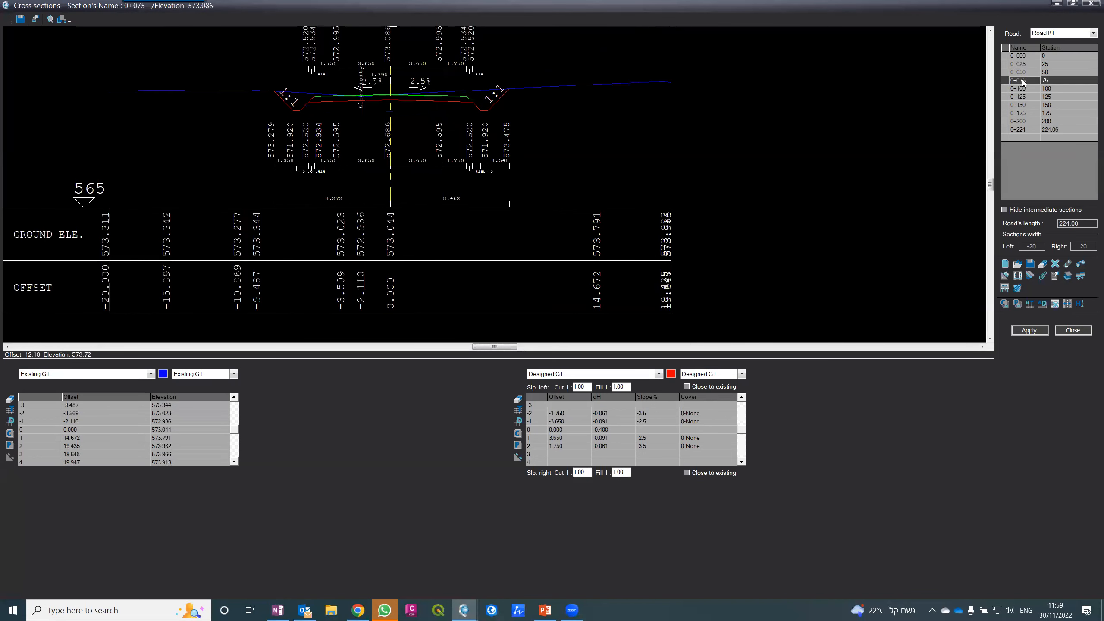
mouse_move(540, 4)
left_mouse_down()
mouse_move(390, 47)
mouse_move(893, 208)
left_mouse_up()
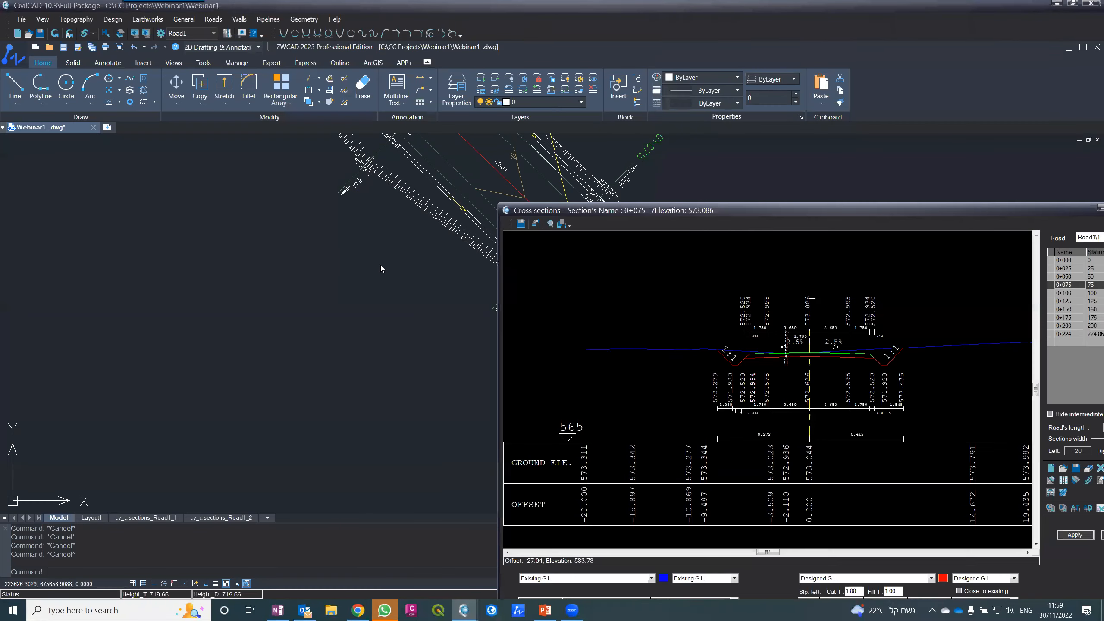
scroll(348, 310, "down", 4)
scroll(349, 310, "up", 5)
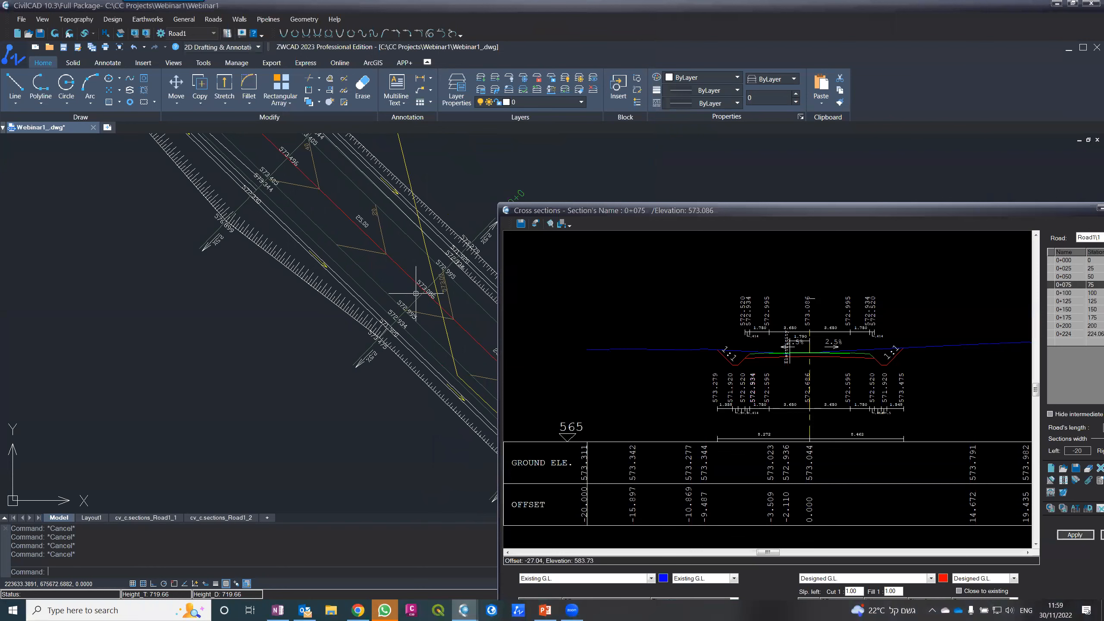
scroll(454, 289, "up", 2)
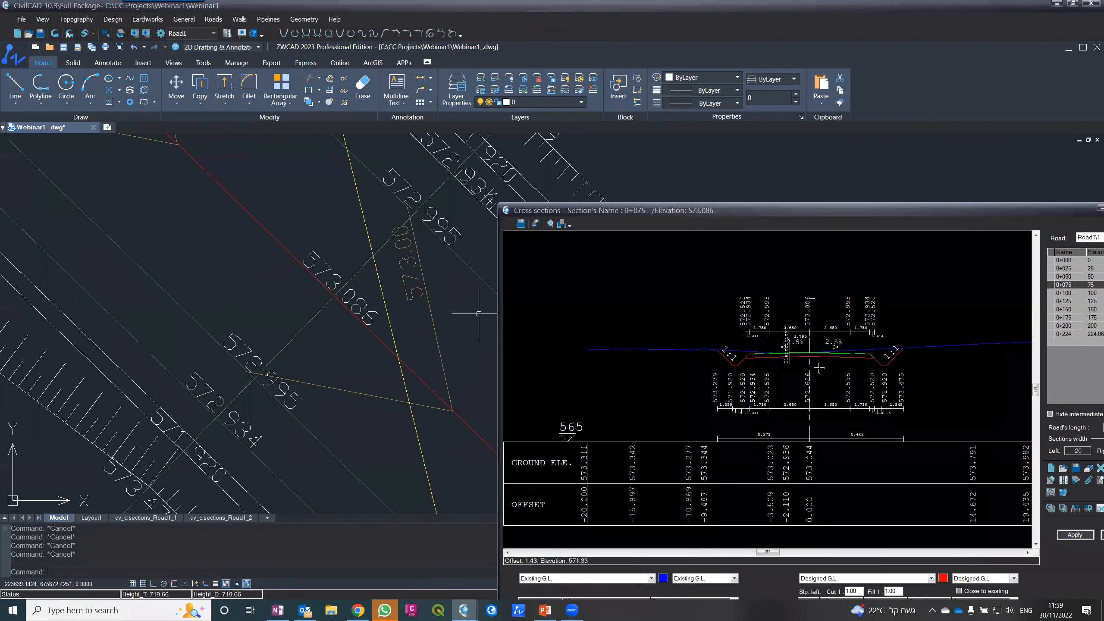
- Examine the Electricity reference in the cross sections at 0+075 and 0+100, then close the cross sections
scroll(787, 347, "up", 5)
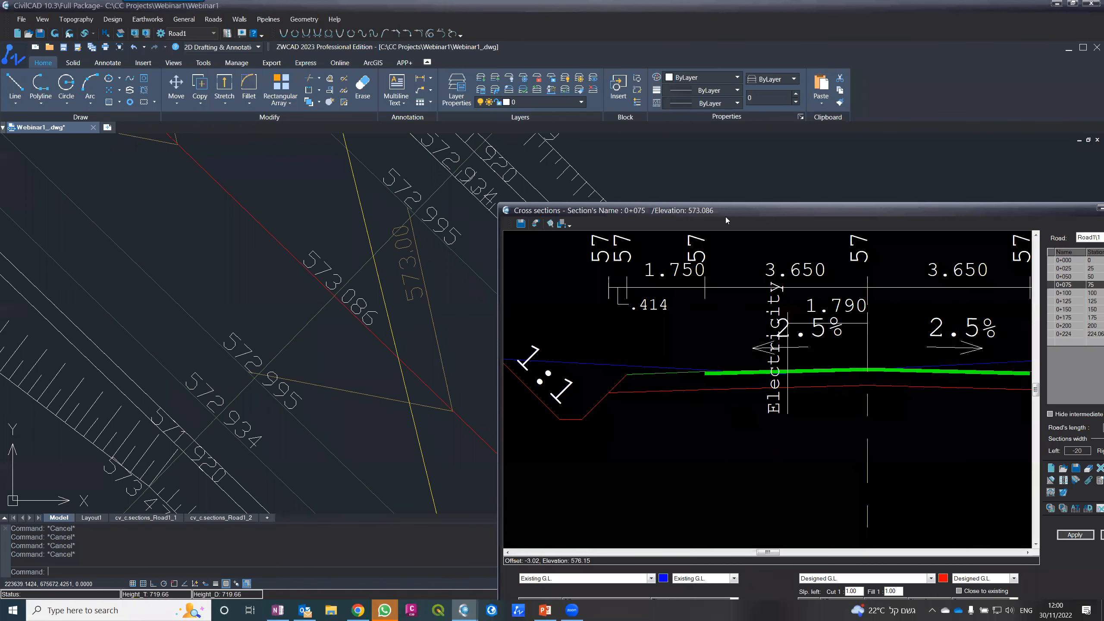
left_click_drag(726, 218, 552, 163)
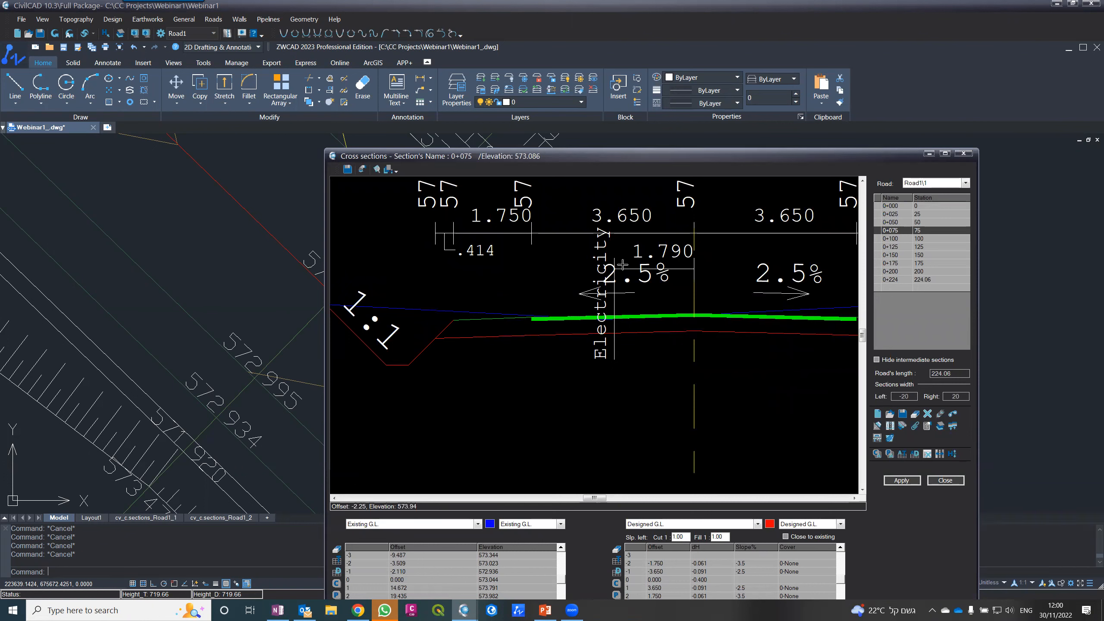
left_click(902, 240)
scroll(698, 295, "up", 5)
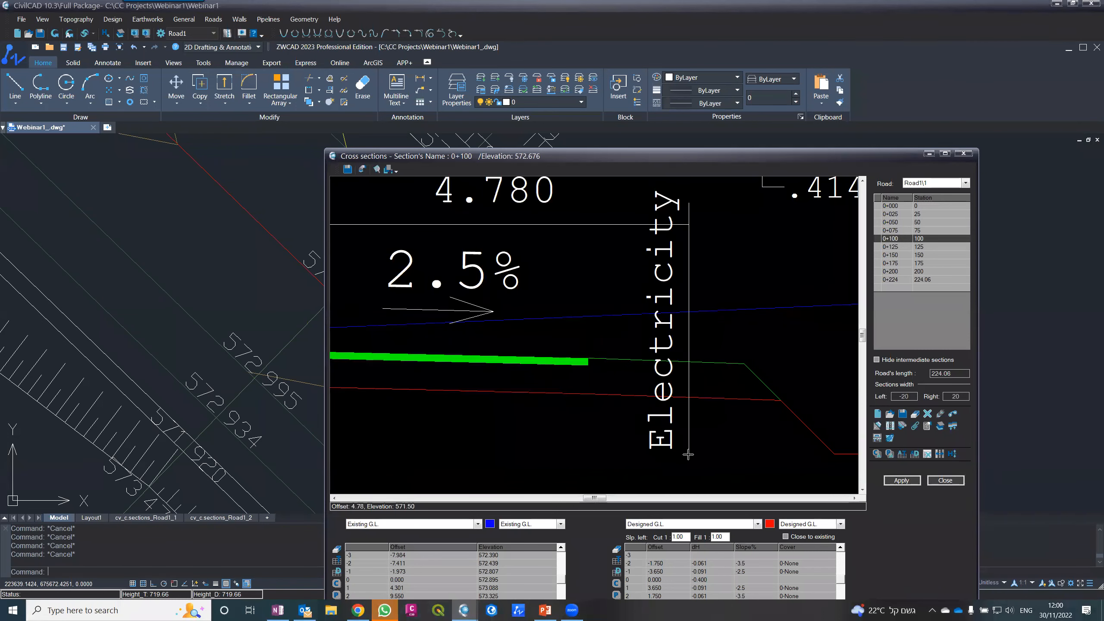
left_click(962, 153)
left_click(558, 363)
scroll(540, 352, "down", 5)
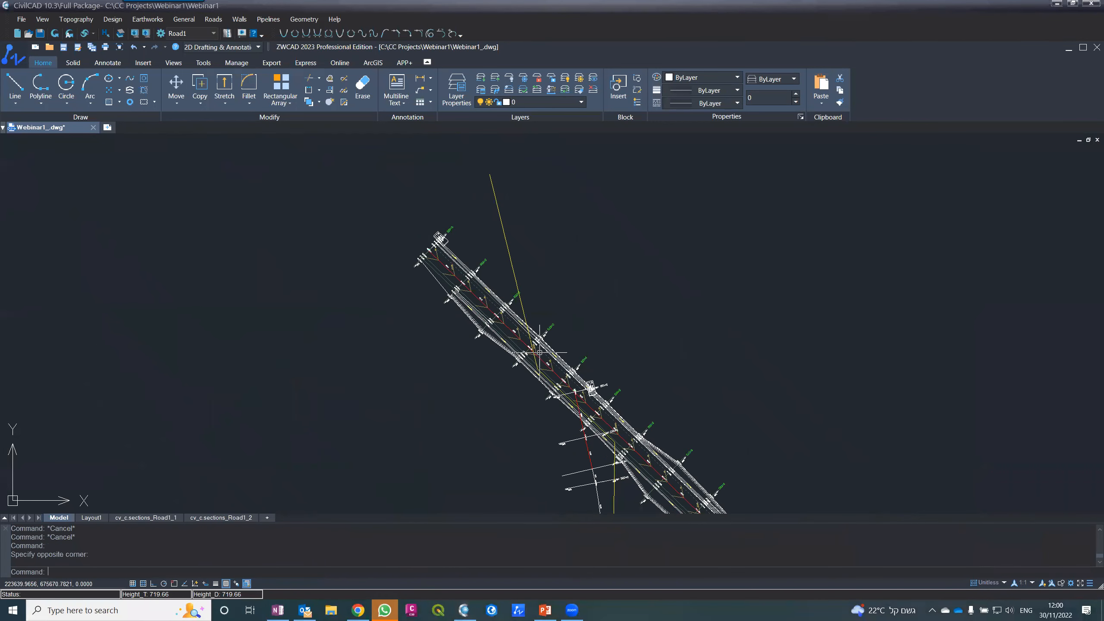
scroll(540, 352, "up", 4)
type("pl")
key("Return")
key("Escape")
key("Escape")
key("Escape")
- Create a new layer named MYSW
type("la")
key("Return")
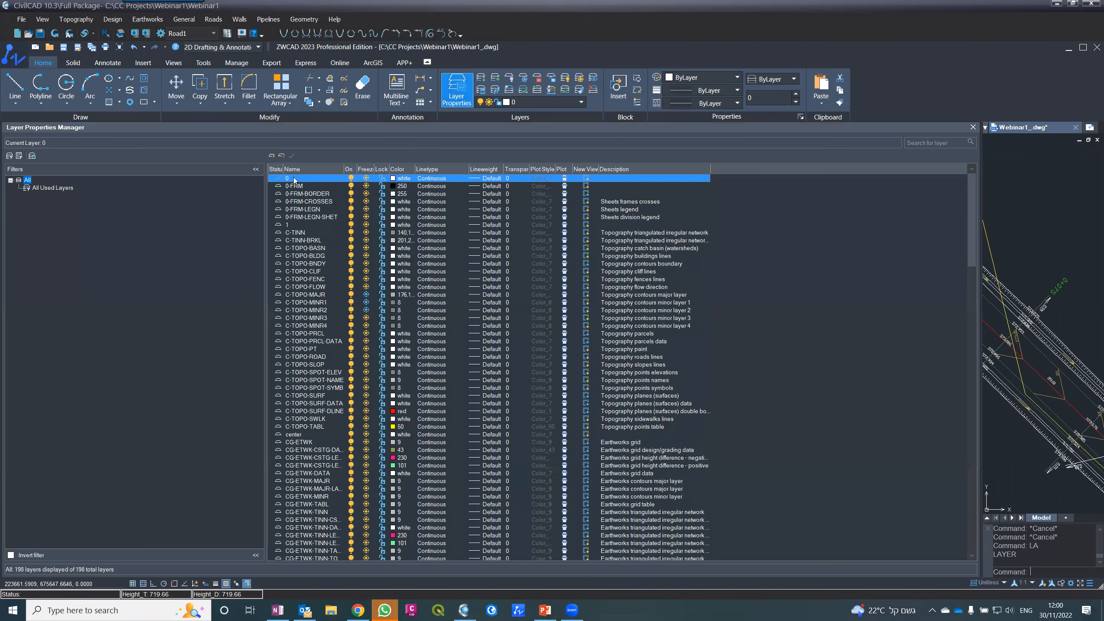
left_click(271, 155)
type("MYSW")
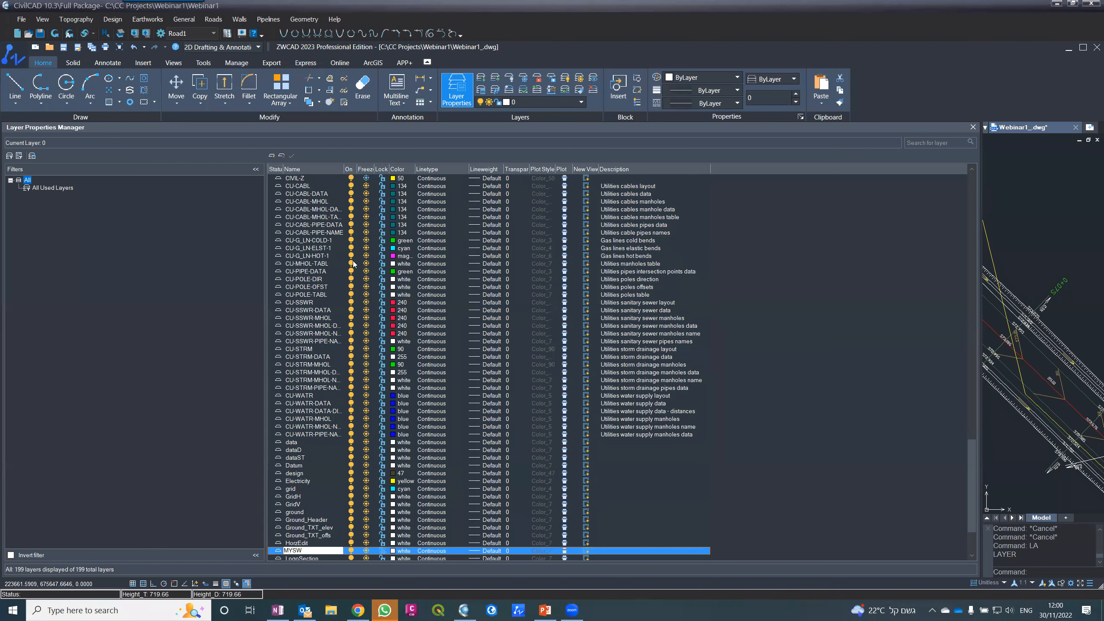
key("Return")
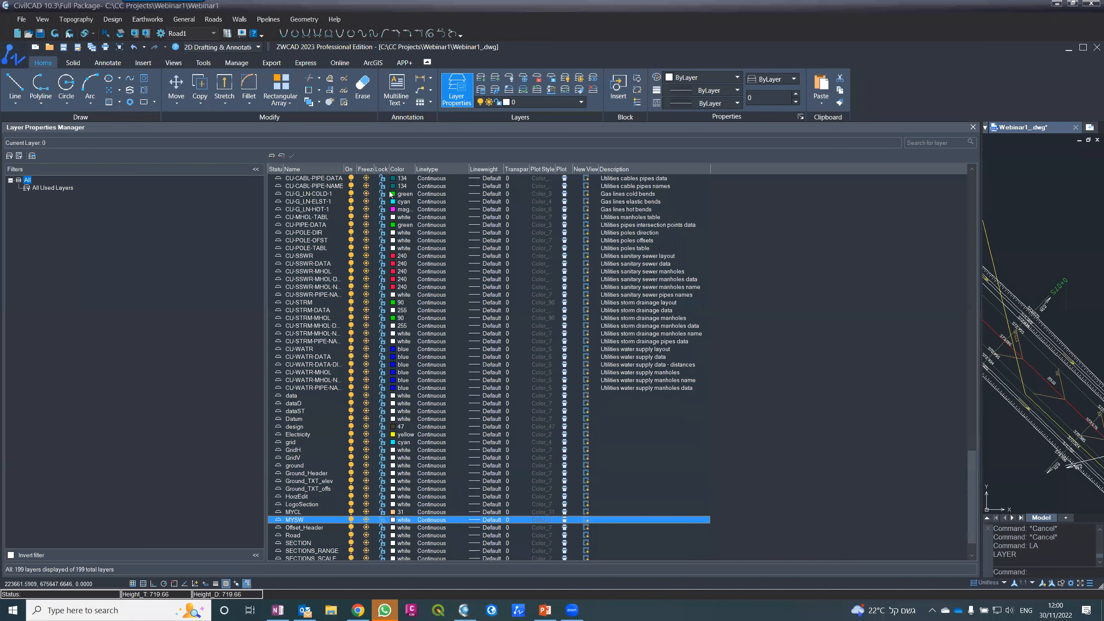
- Make MYSW the current layer and set its color to index 20
left_click(292, 155)
left_click(394, 520)
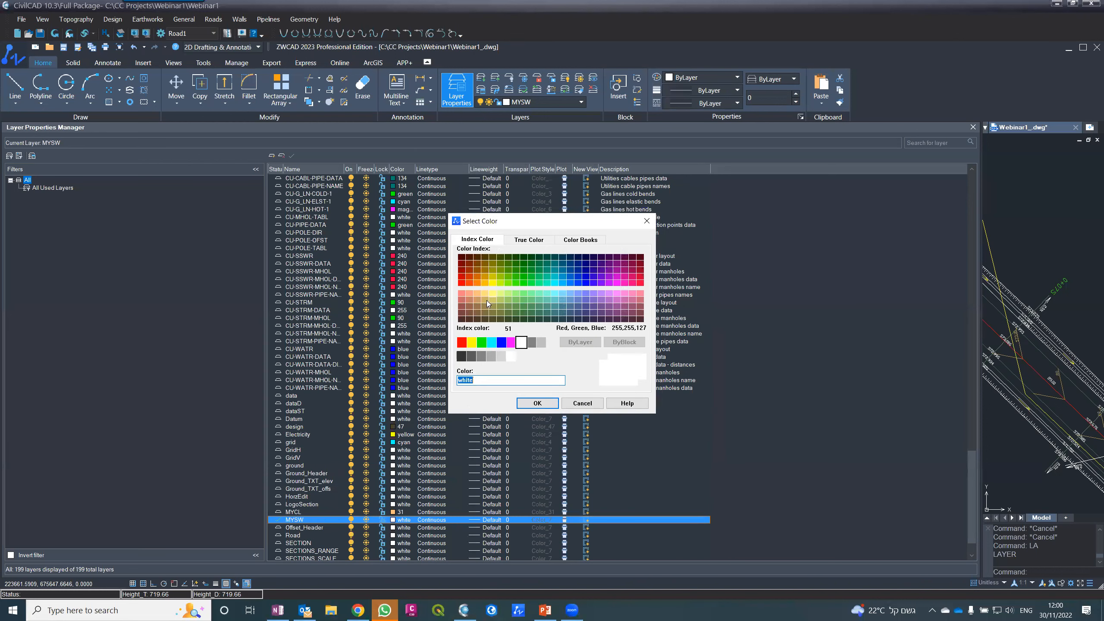
left_click(469, 283)
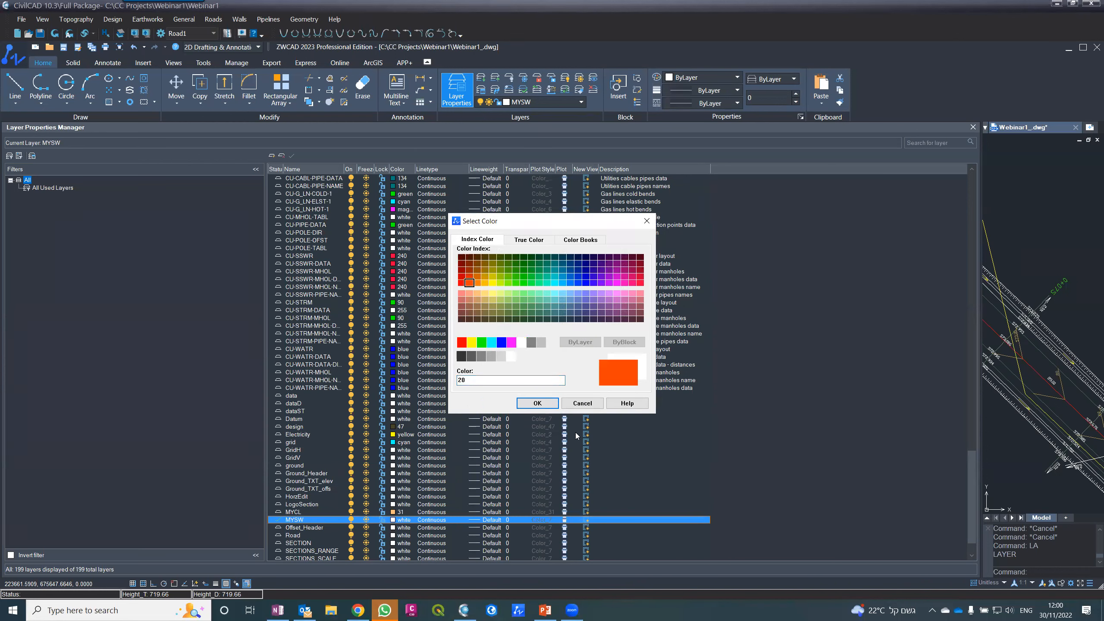
left_click(541, 406)
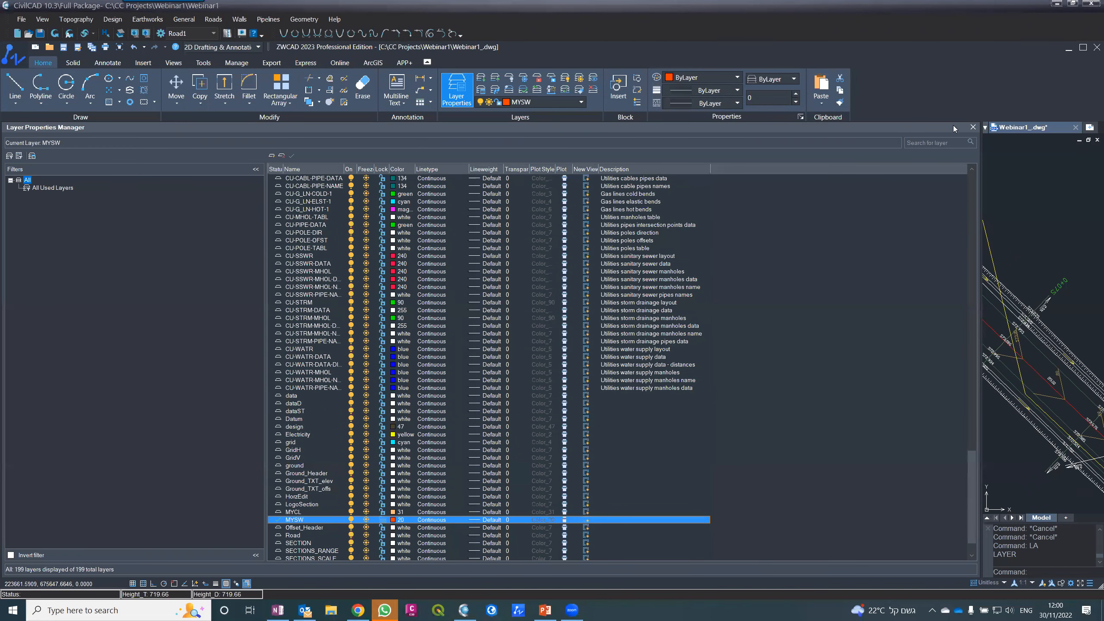
left_click(972, 127)
- Draw a polyline alongside the straight road's red axis, from its start toward 0+224, with vertices every 20 units
scroll(566, 314, "down", 3)
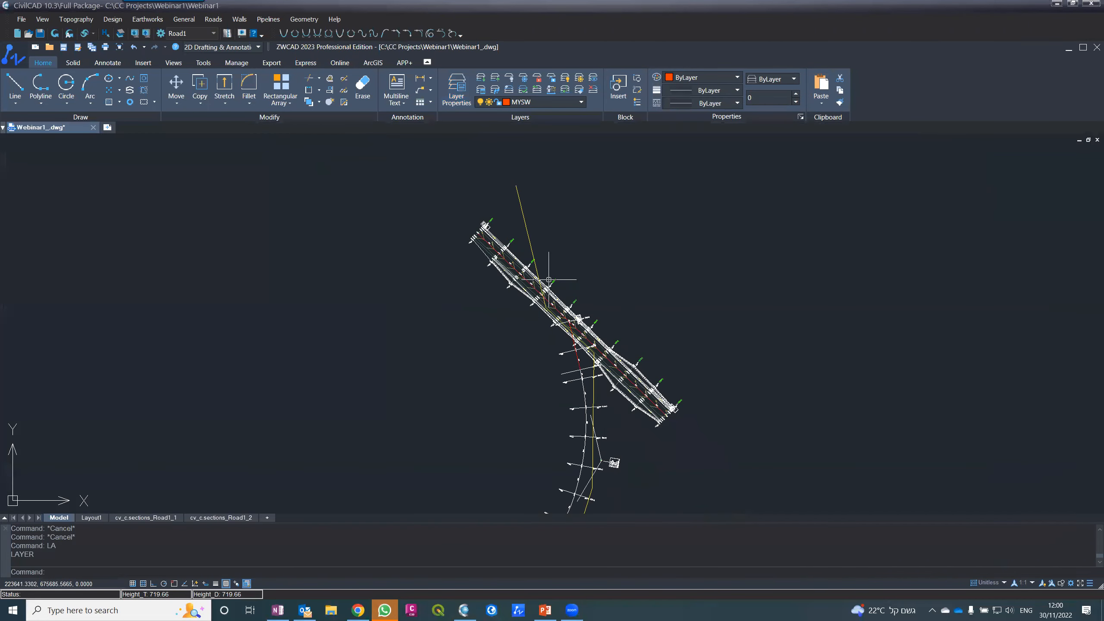
scroll(546, 280, "up", 3)
type("pl")
key("Return")
scroll(362, 185, "down", 3)
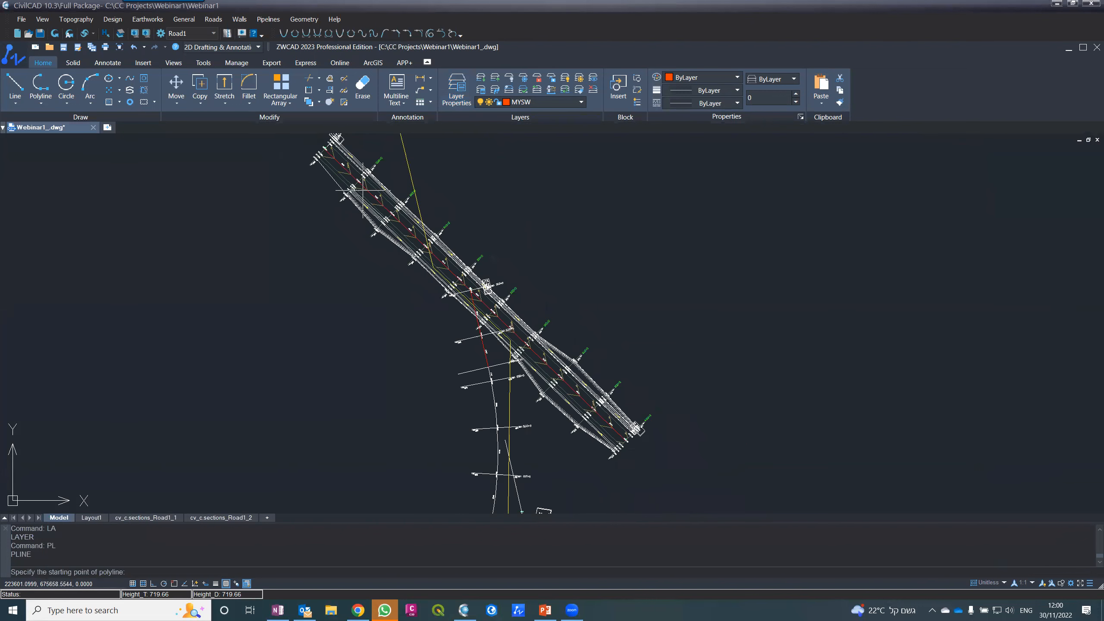
scroll(354, 185, "up", 2)
left_click(345, 170)
scroll(544, 370, "down", 3)
scroll(589, 399, "up", 2)
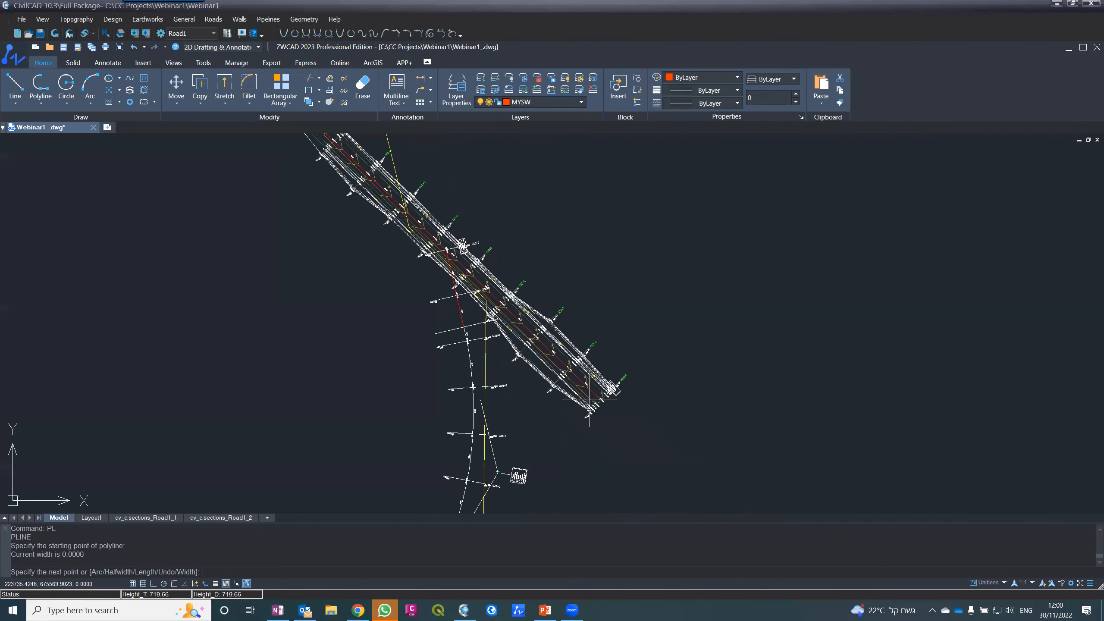
scroll(589, 399, "up", 2)
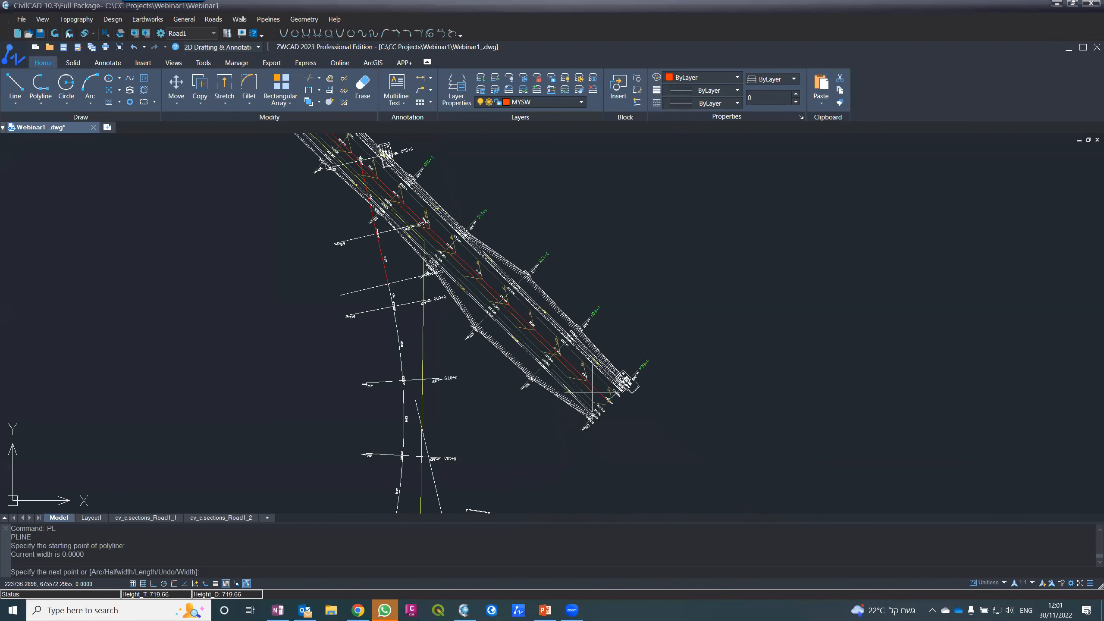
type("20")
key("Return")
type("20")
key("Return")
type("20")
key("Return")
type("20")
key("Return")
type("20")
key("Return")
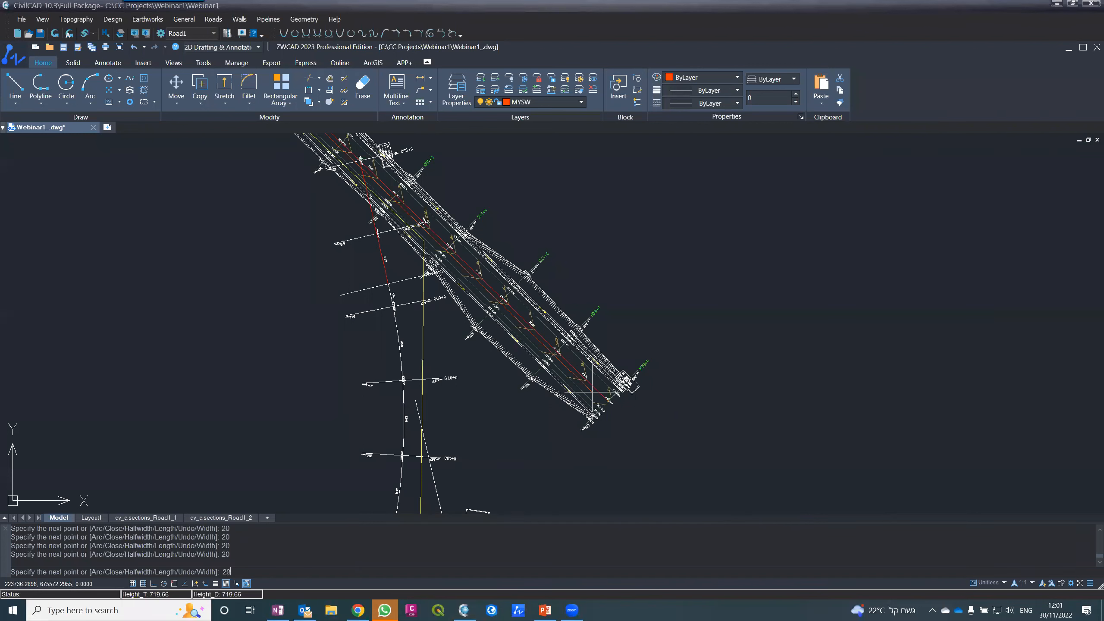
key("BackSpace")
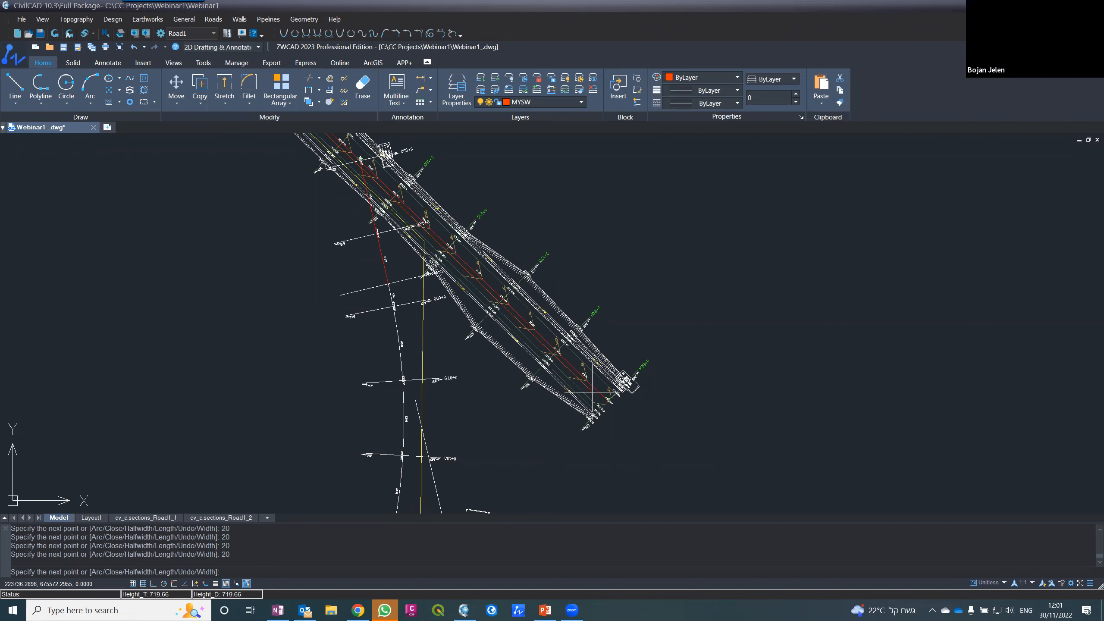
scroll(582, 433, "up", 4)
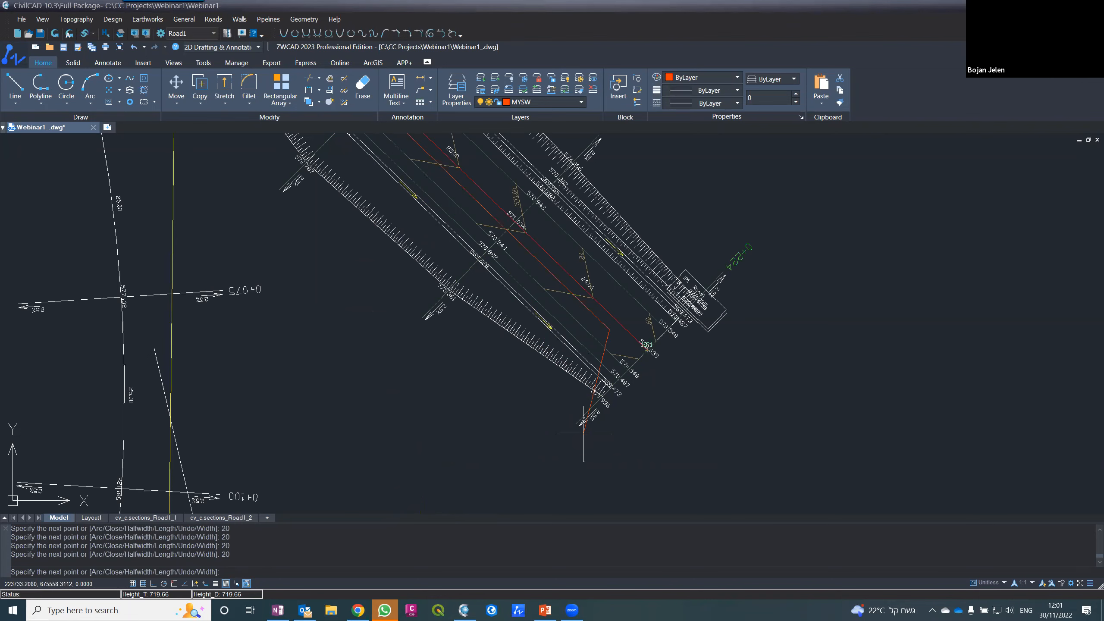
key("Return")
- Select the new polyline to examine its vertices along the road, then clear the selection
scroll(636, 382, "down", 3)
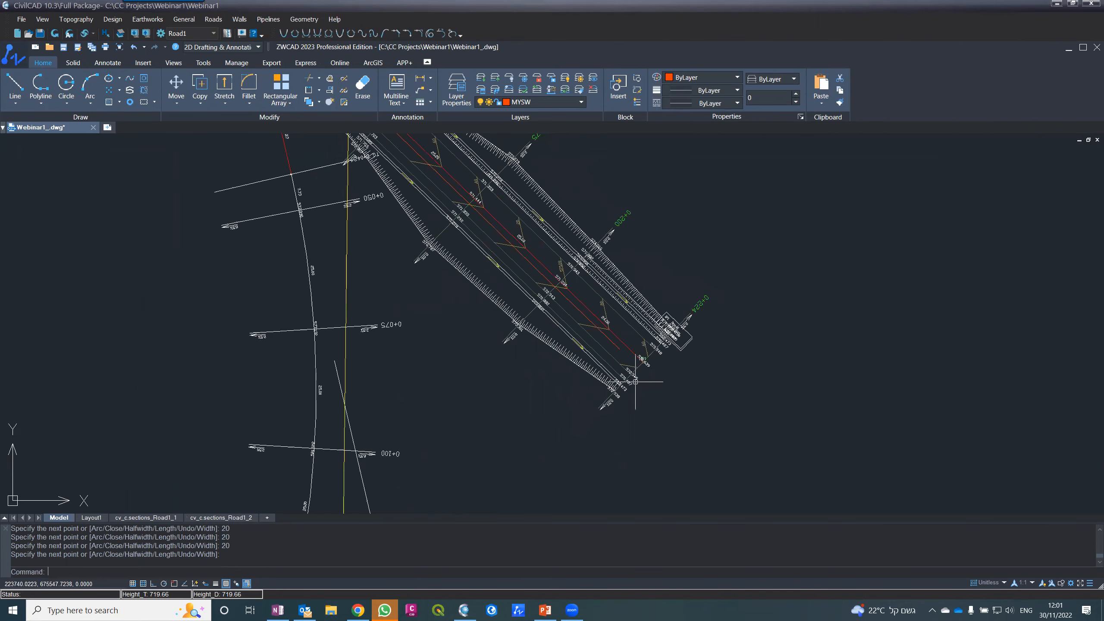
scroll(464, 211, "up", 6)
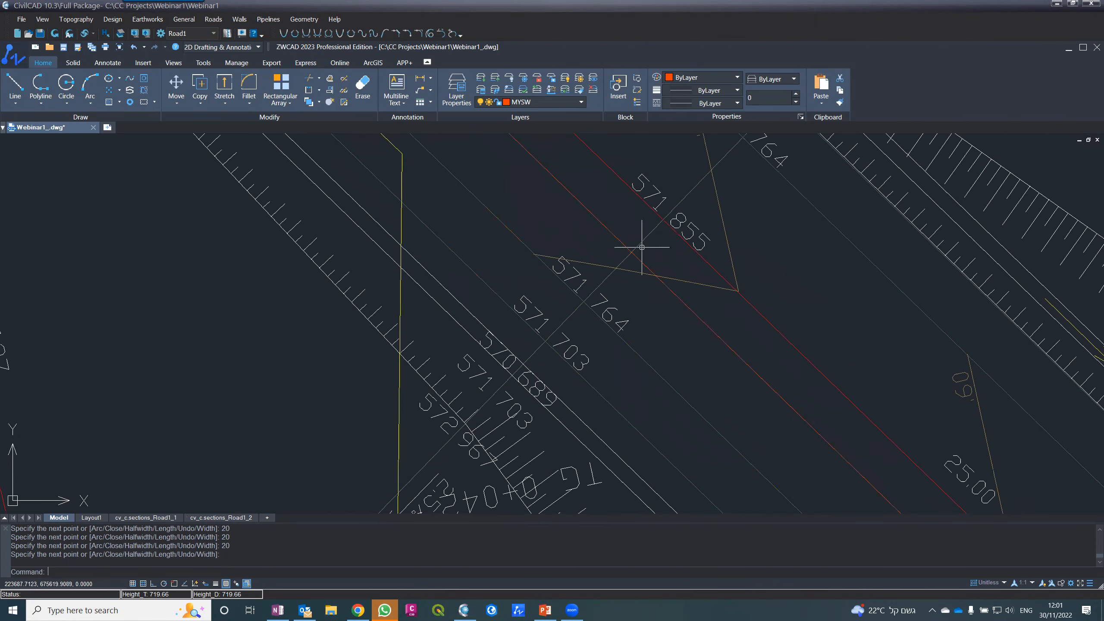
left_click(632, 254)
scroll(554, 359, "down", 6)
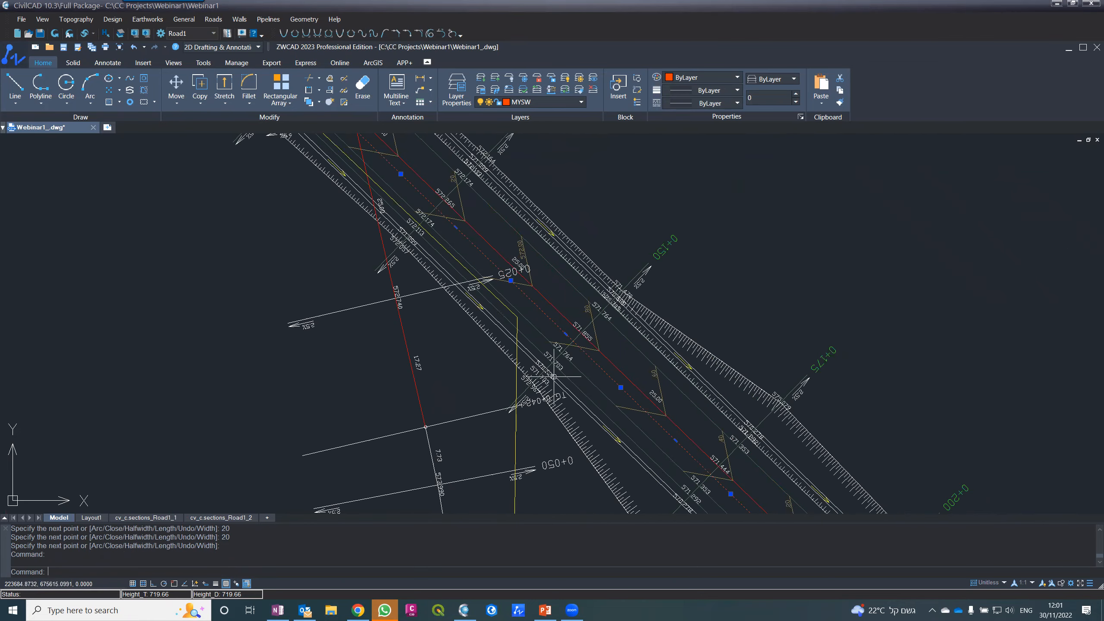
scroll(382, 183, "up", 3)
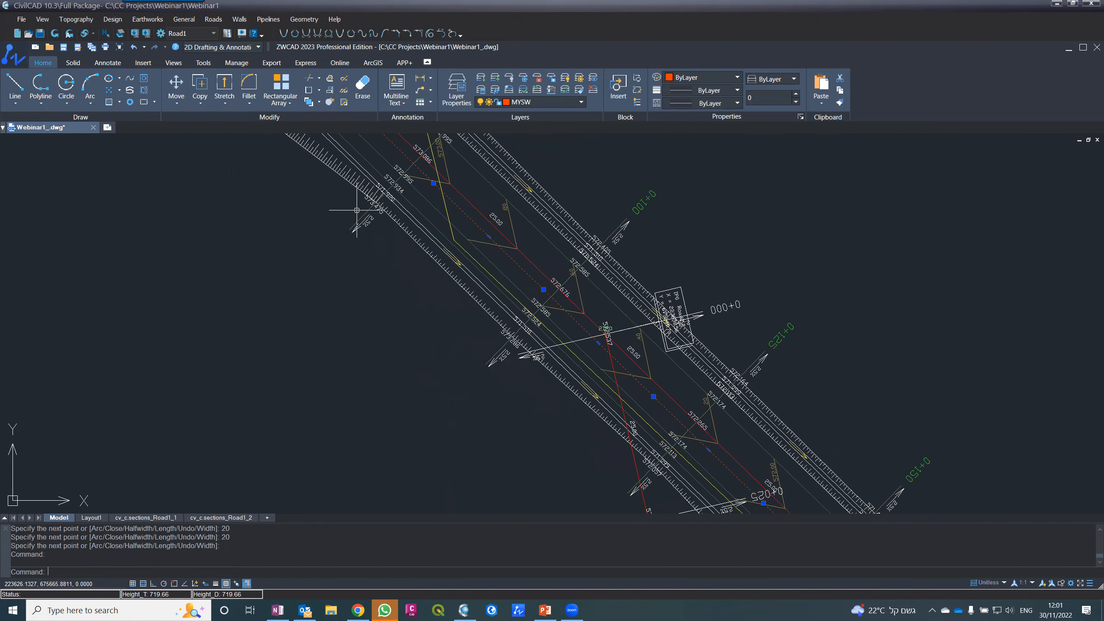
scroll(418, 183, "up", 3)
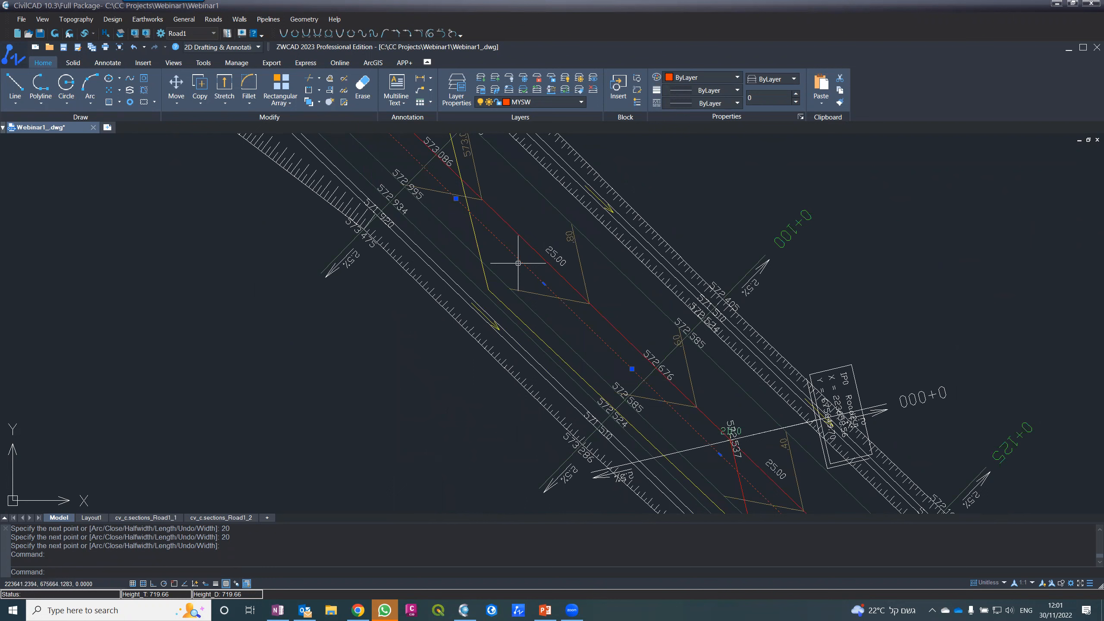
key("Escape")
key("Escape")
- Start a polyline, turn on object snap, and switch off its Center, Intersection, Extension and Nearest modes, keeping Endpoint
type("pl")
key("Return")
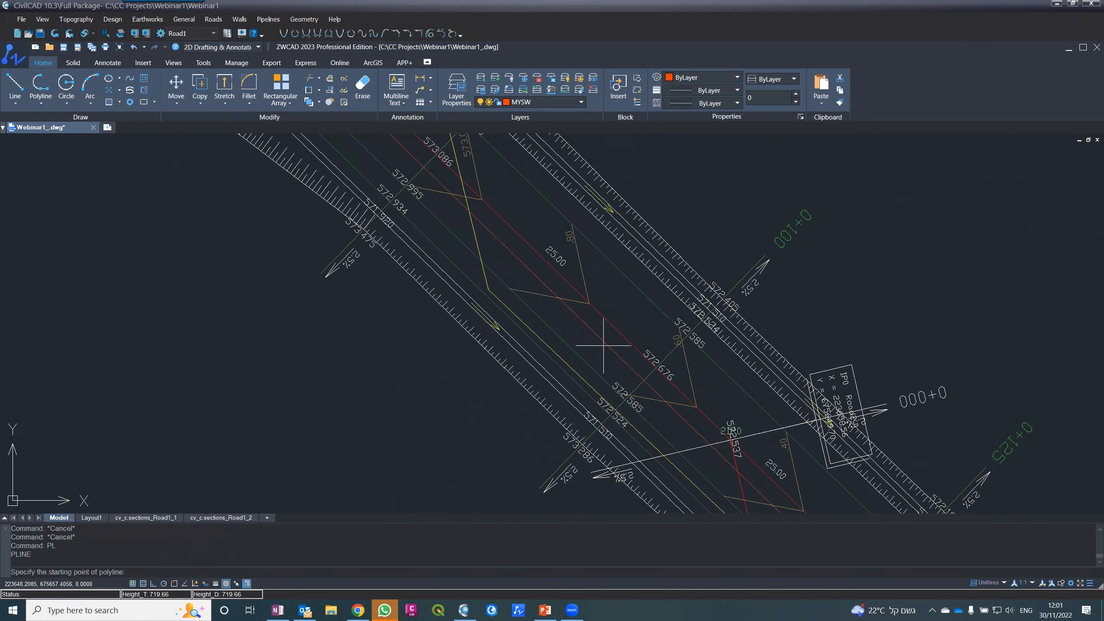
left_click(175, 584)
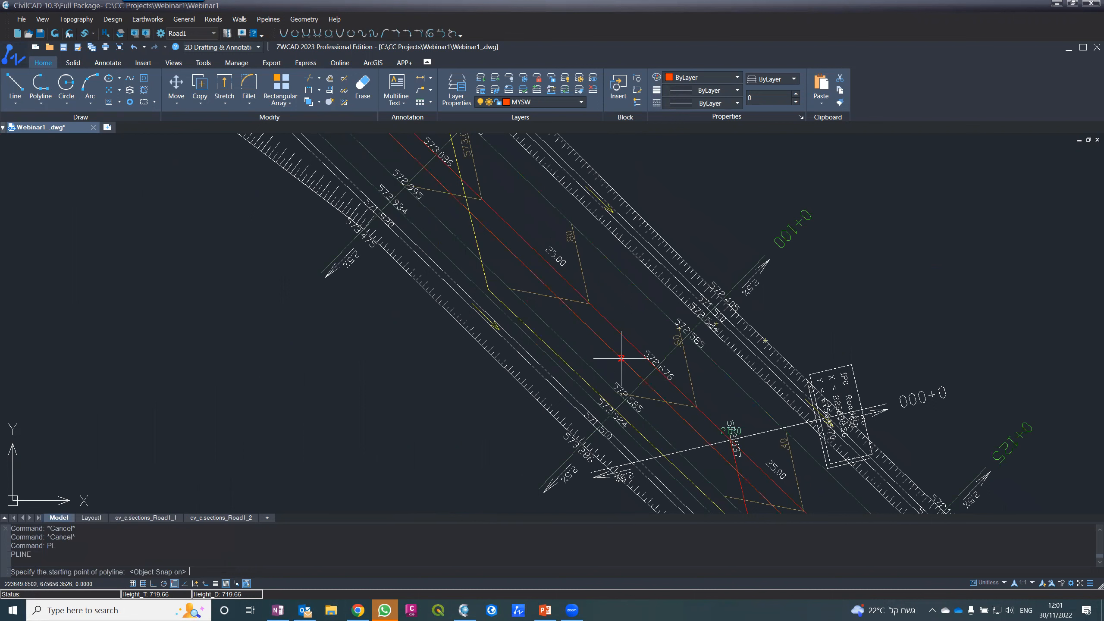
right_click(174, 586)
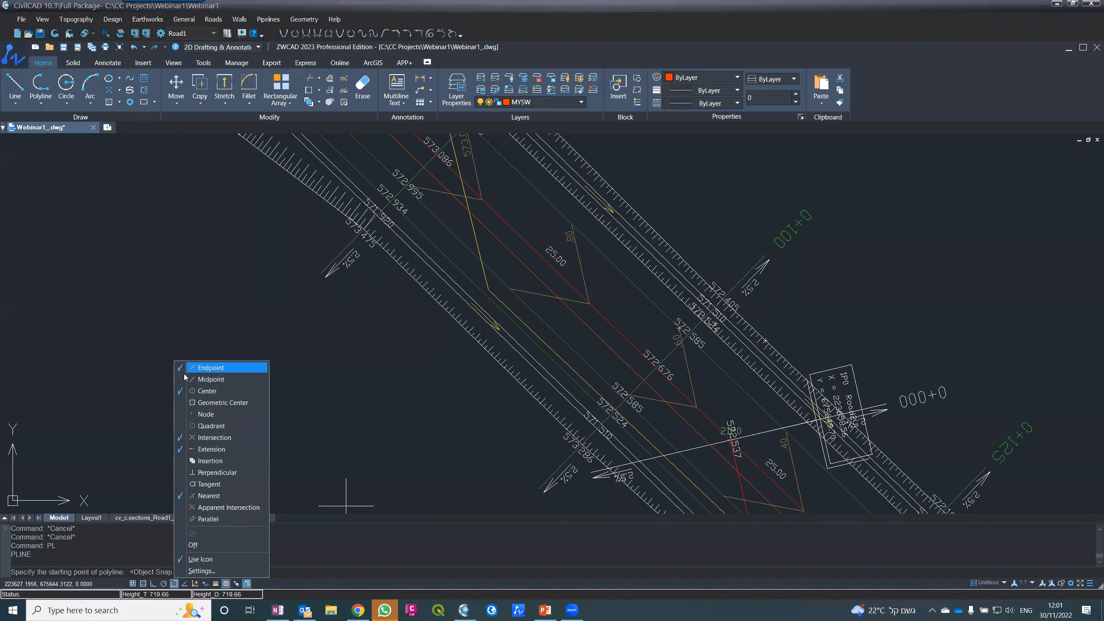
left_click(196, 391)
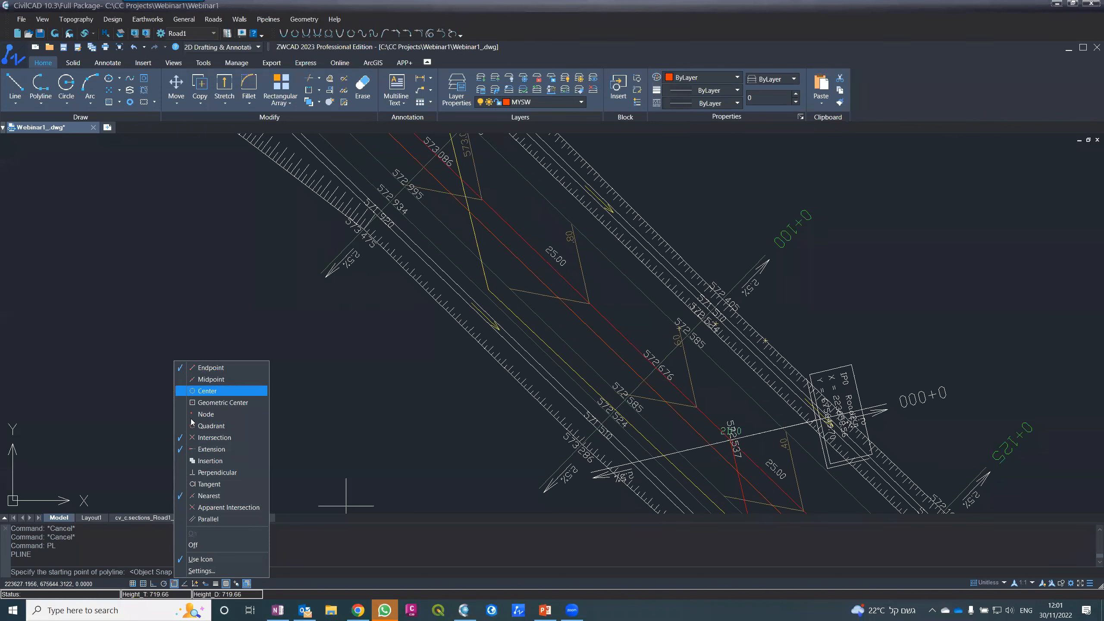
left_click(209, 438)
left_click(208, 448)
left_click(205, 496)
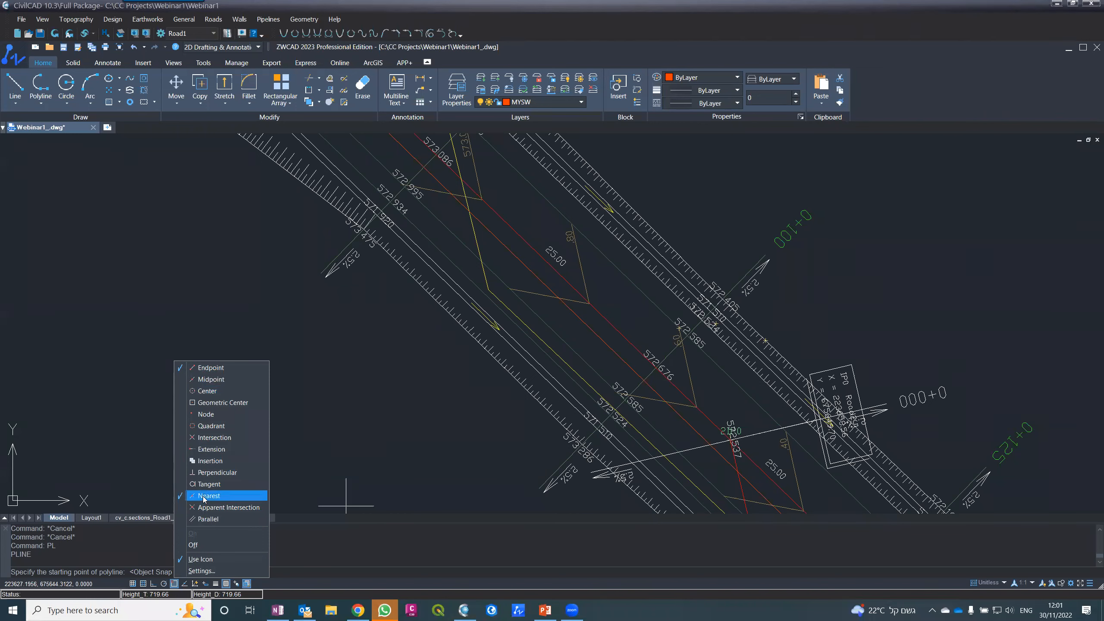
left_click(451, 457)
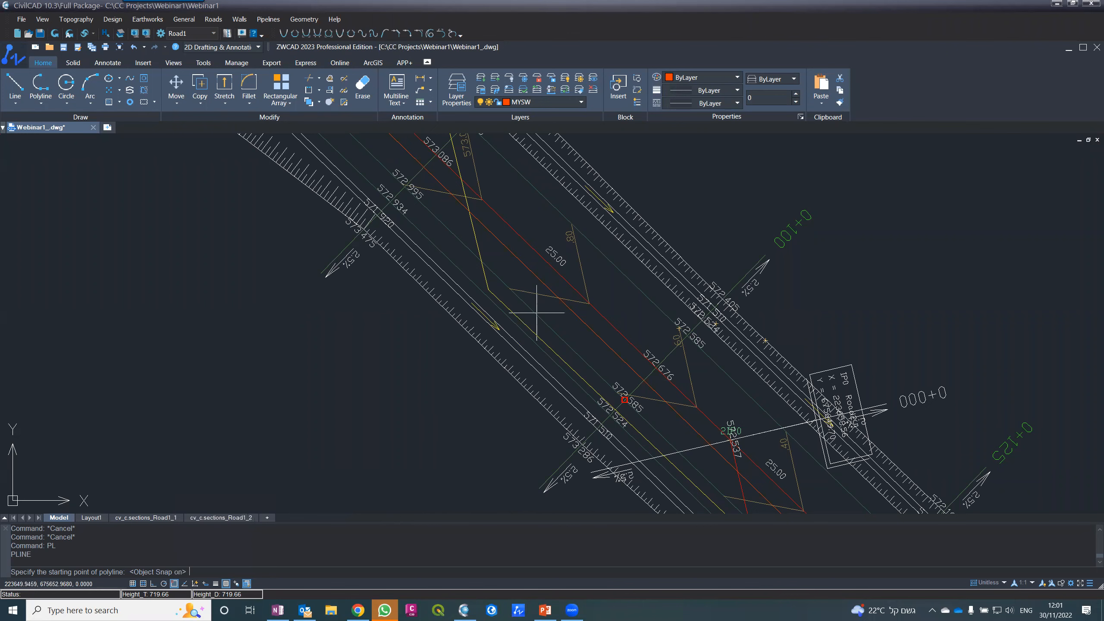
- Draw a branch polyline from the first polyline's vertex near 0+100 toward the curved side road, continuing with two 30-unit segments
left_click(632, 366)
scroll(596, 294, "down", 5)
scroll(566, 345, "up", 1)
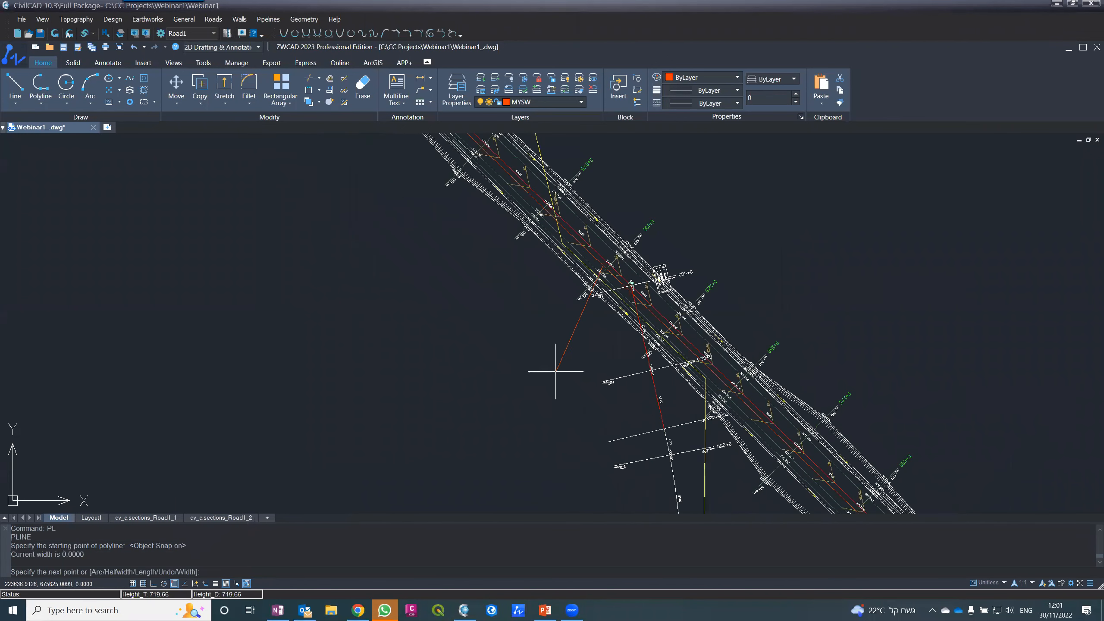
left_click(649, 445)
scroll(609, 376, "down", 3)
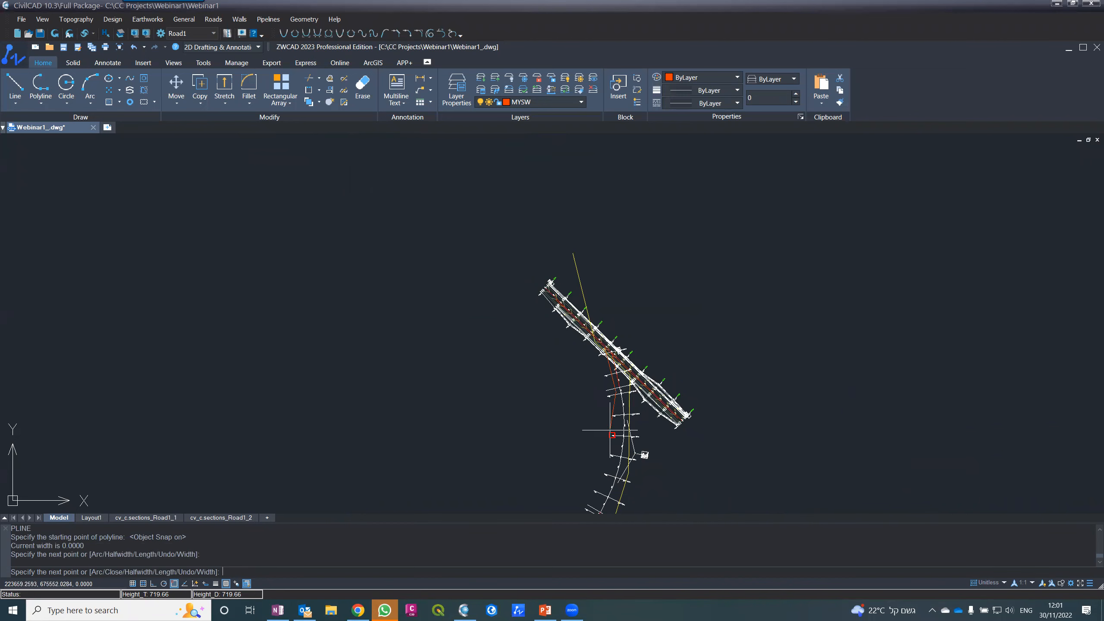
key("Return")
key("Return")
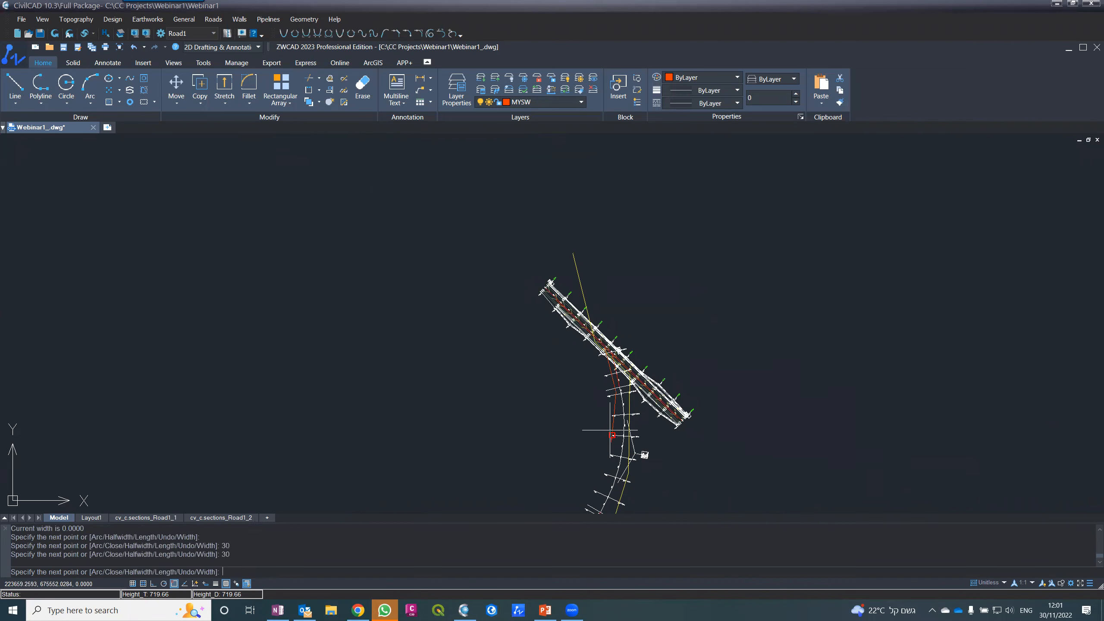
key("Return")
- Add a second pipeline named 2 of type Sewage to the pipelines list and accept the list
scroll(650, 324, "up", 10)
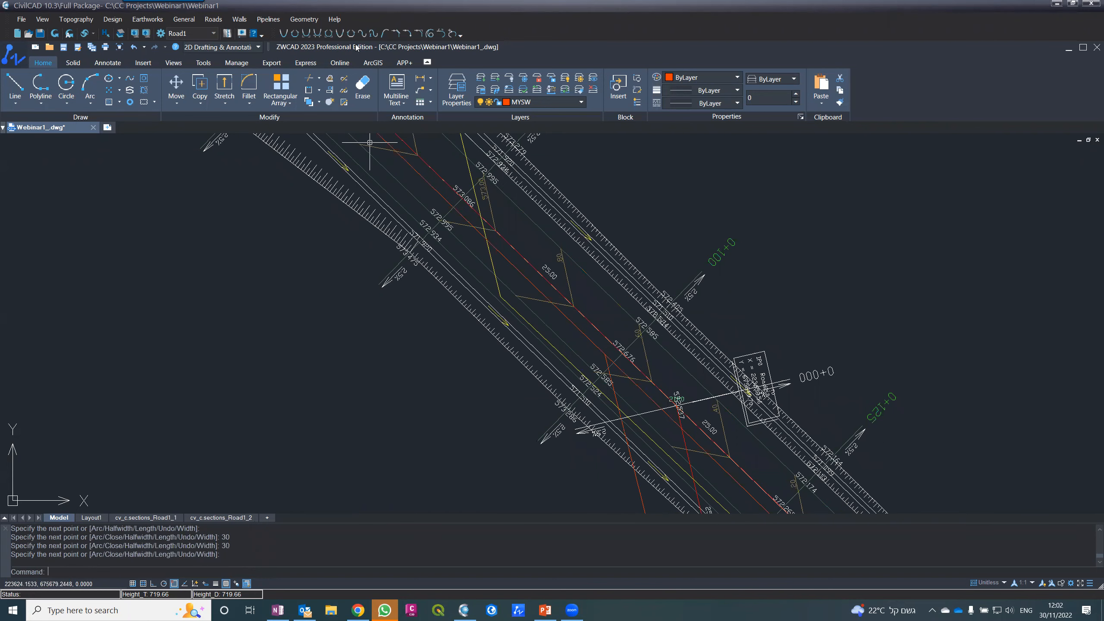
left_click(268, 19)
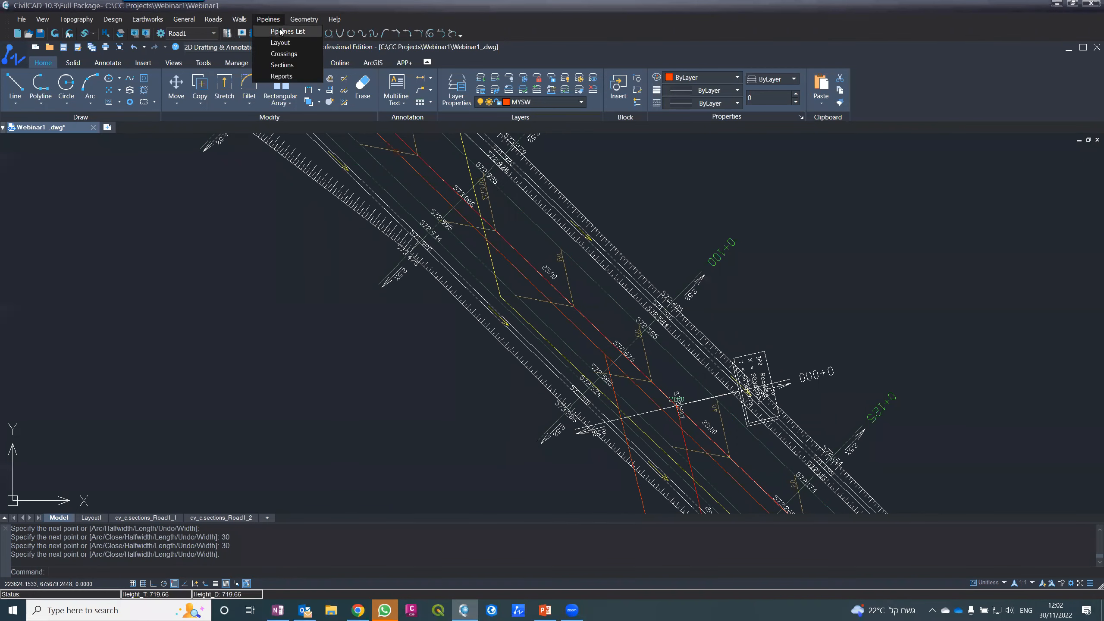
left_click(287, 32)
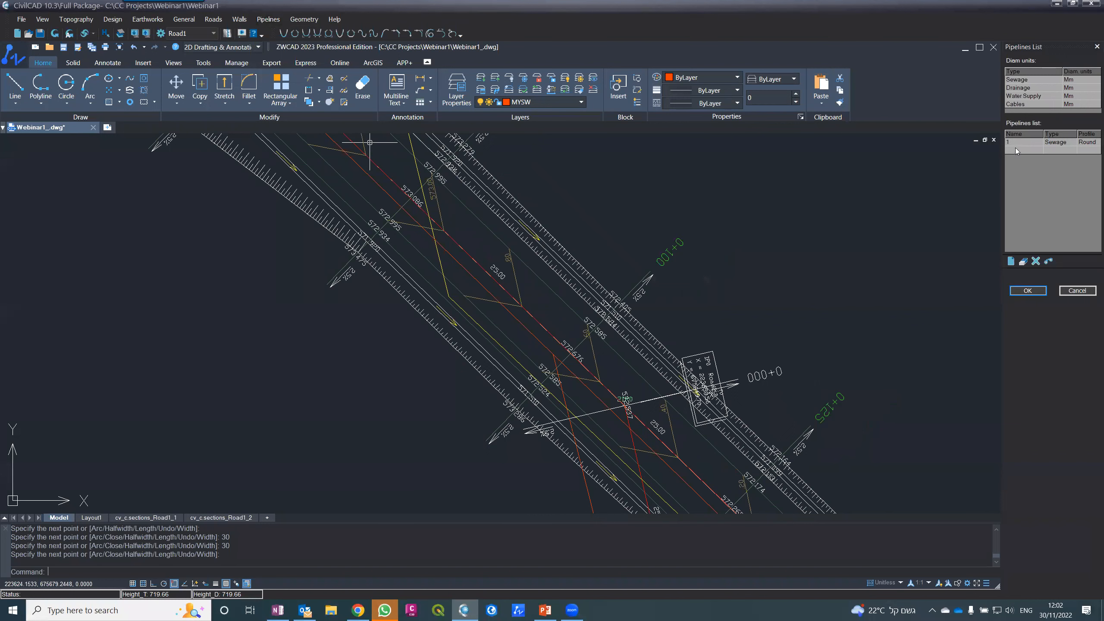
left_click(1015, 144)
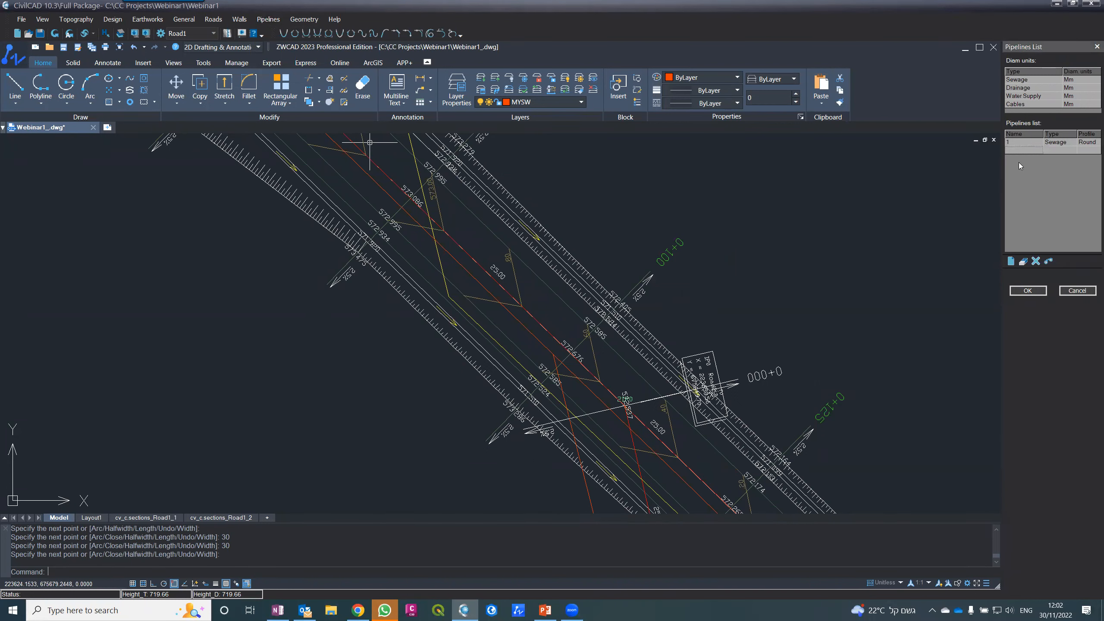
type("2")
left_click(1073, 150)
left_click(1072, 156)
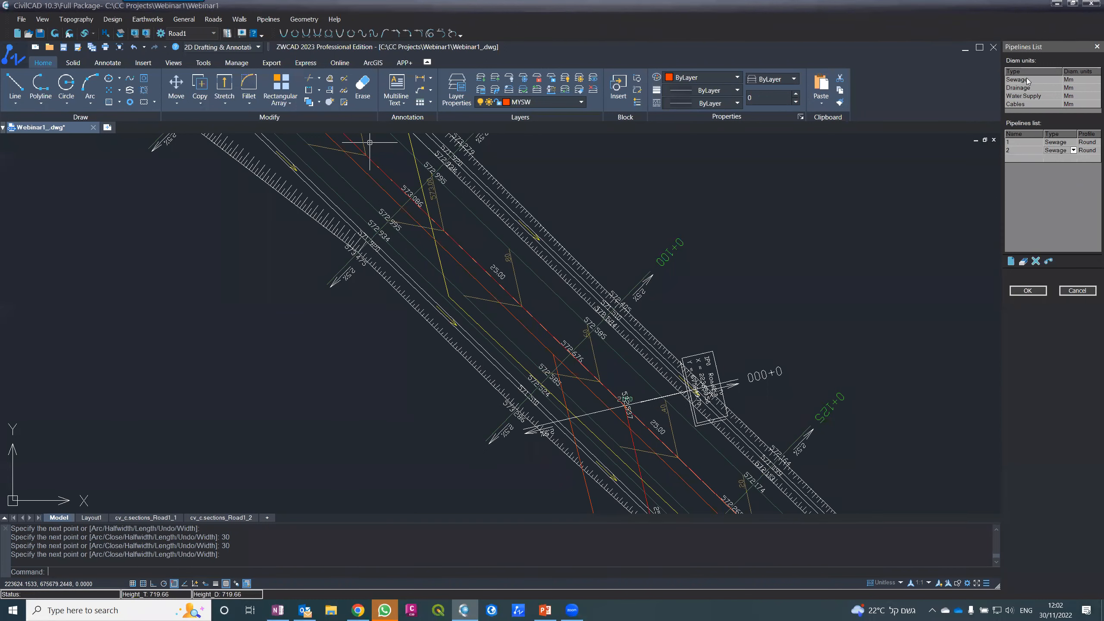
left_click(1028, 291)
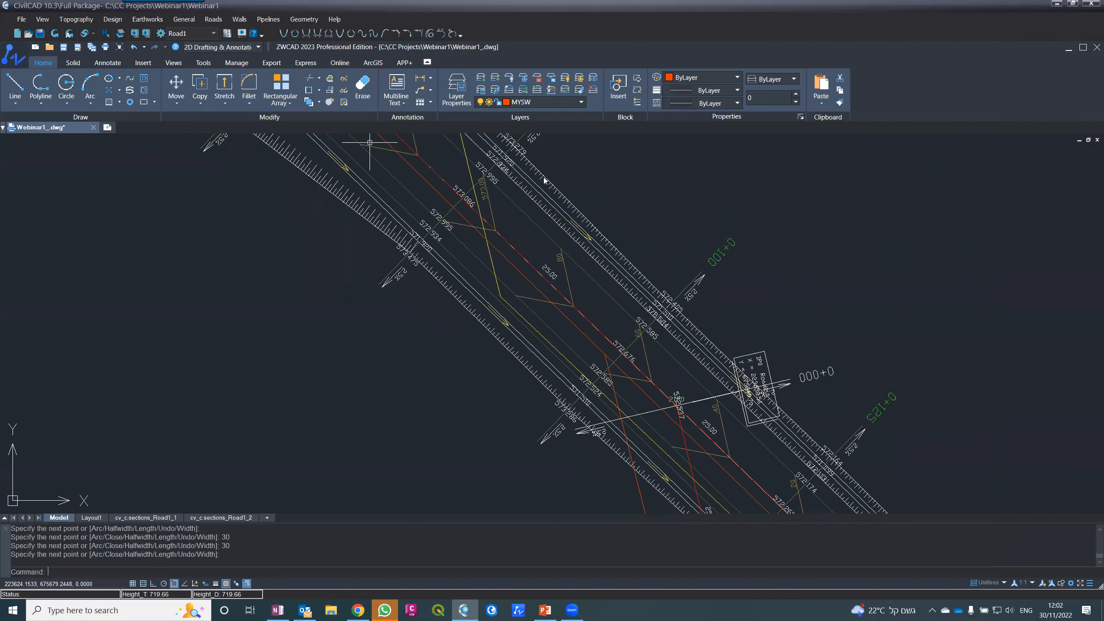
- Define the layout of sewage pipeline 1 from the polyline beside the straight road's red axis and apply it
left_click(270, 21)
left_click(281, 43)
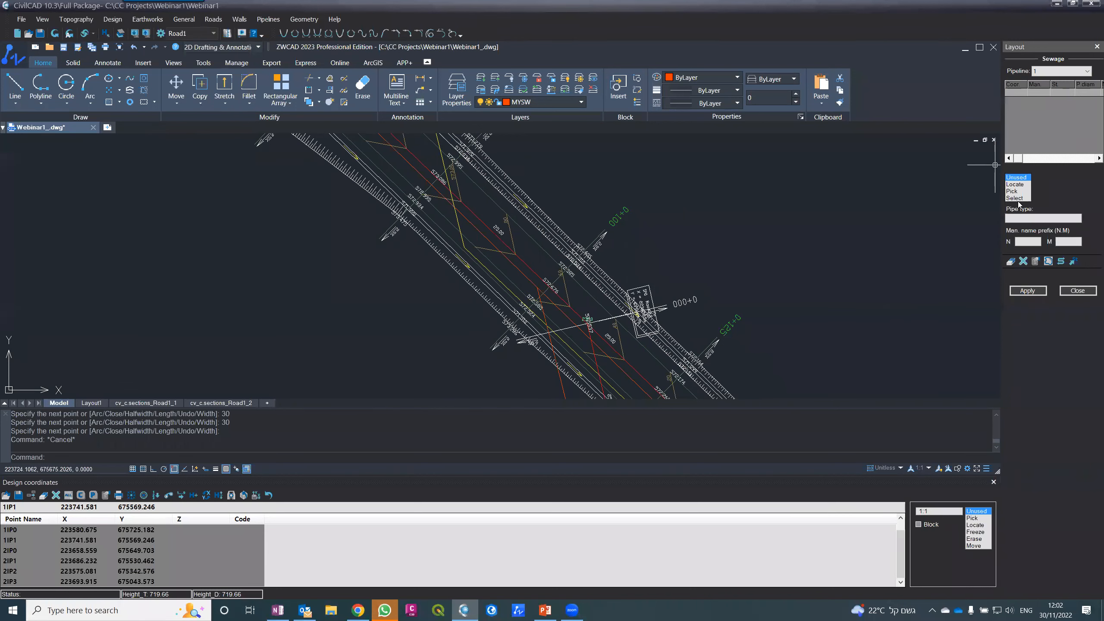
left_click(1015, 198)
scroll(512, 273, "up", 2)
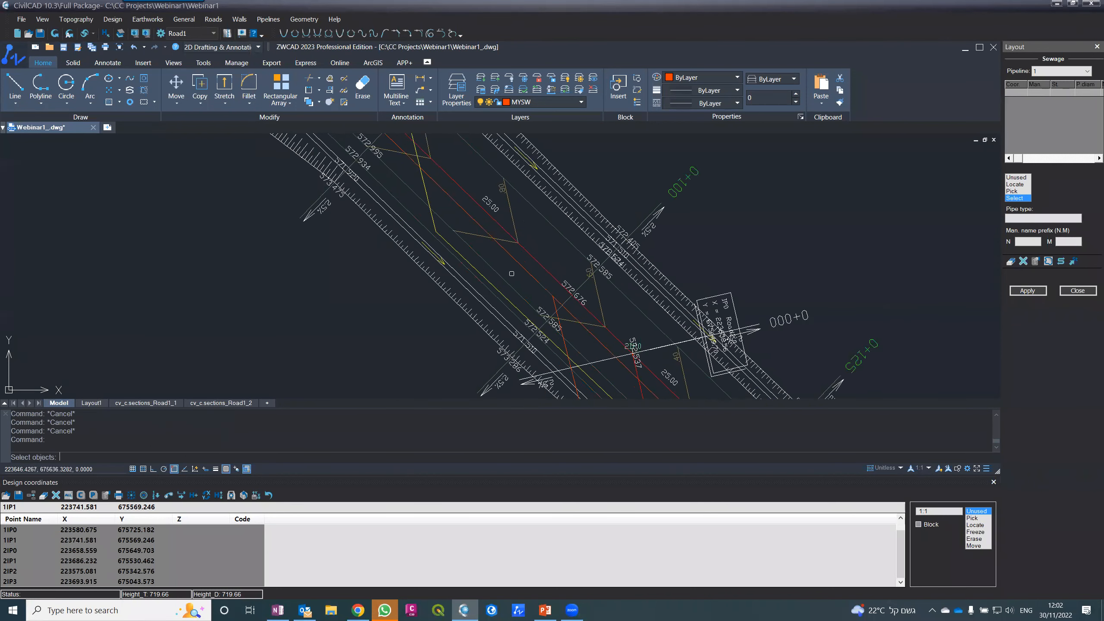
scroll(511, 273, "up", 1)
left_click(525, 261)
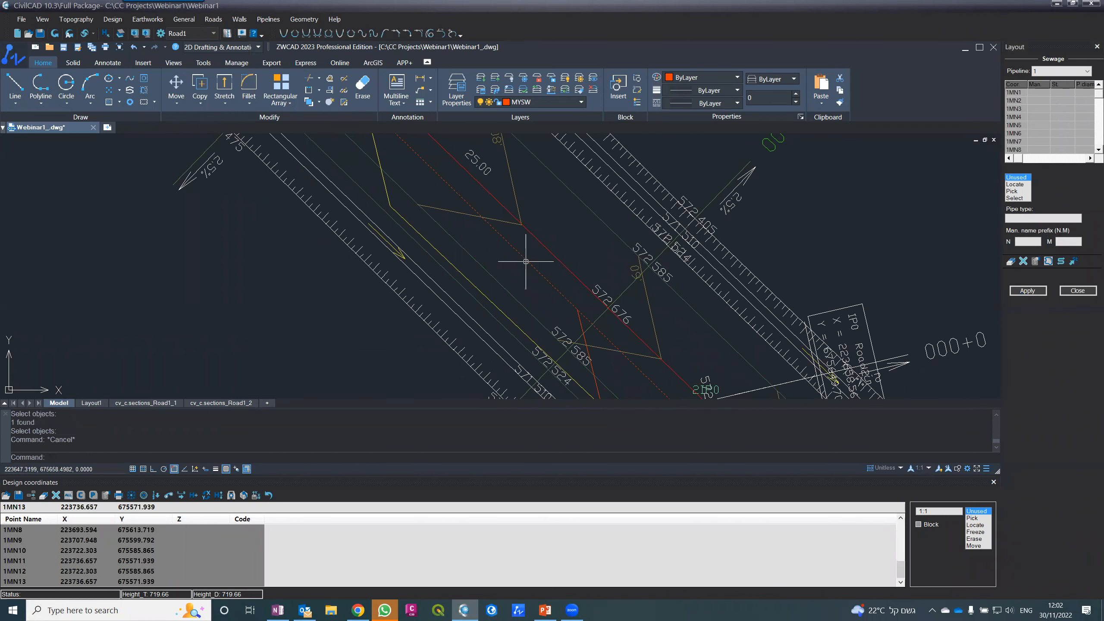
left_click(1028, 291)
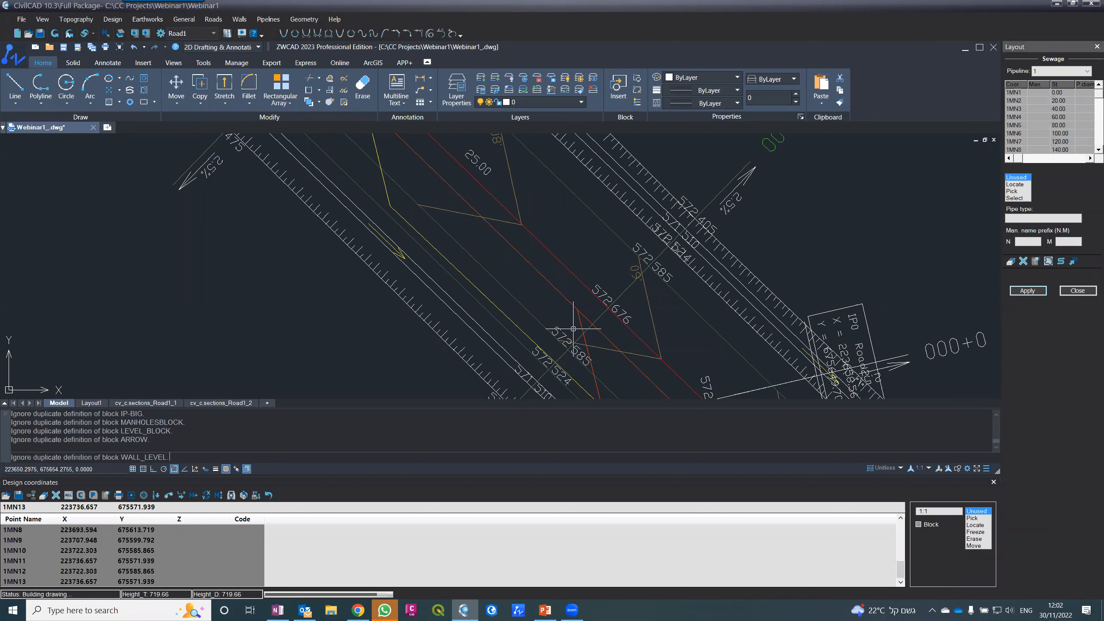
- Examine the drawn pipeline 1 along the road, checking its manhole symbols, name labels and segment length labels
scroll(556, 301, "down", 5)
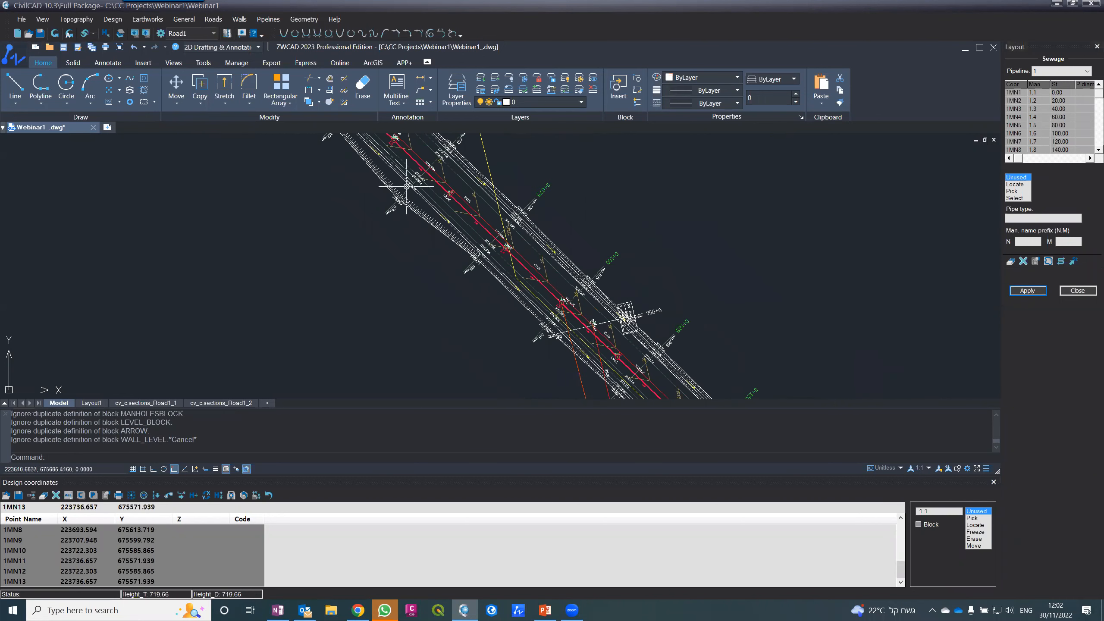
scroll(404, 183, "up", 6)
scroll(562, 285, "down", 1)
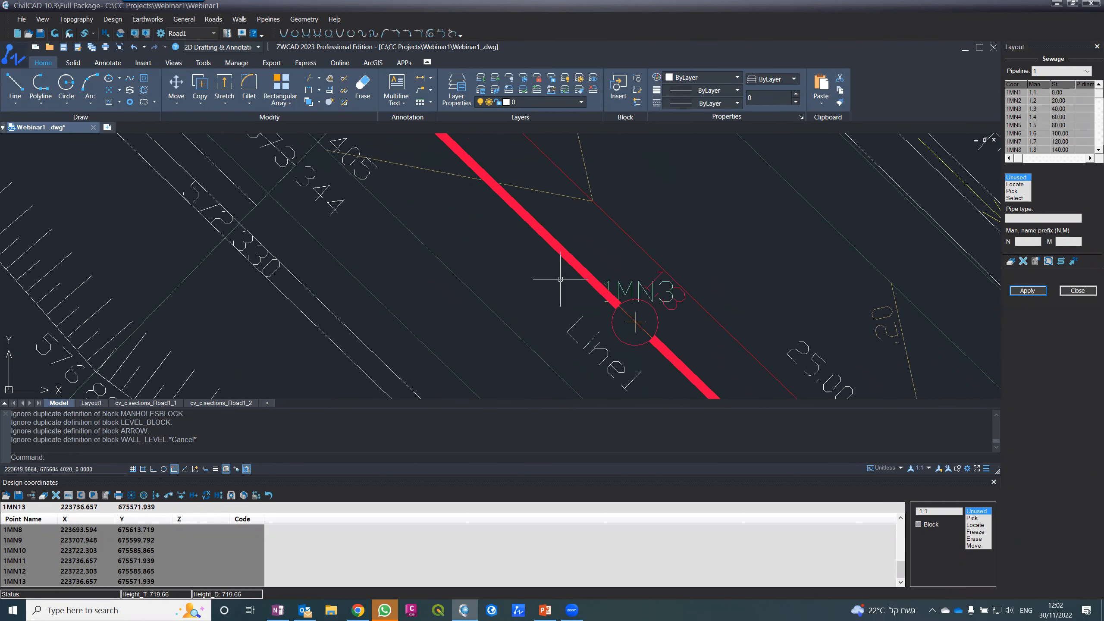
scroll(573, 242, "down", 2)
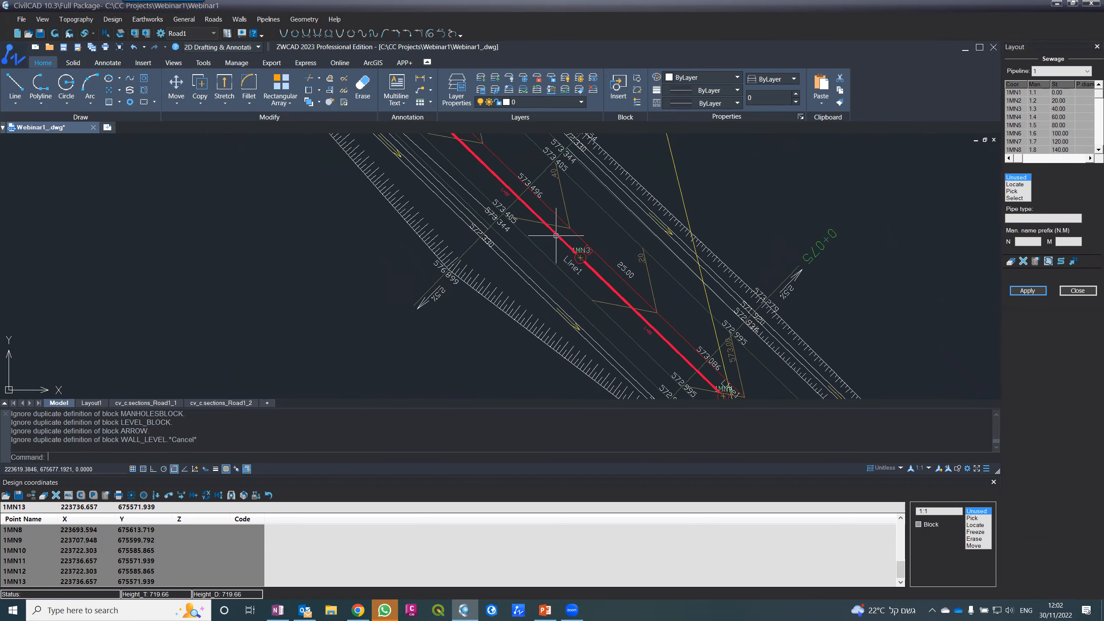
scroll(556, 235, "down", 1)
scroll(574, 247, "down", 2)
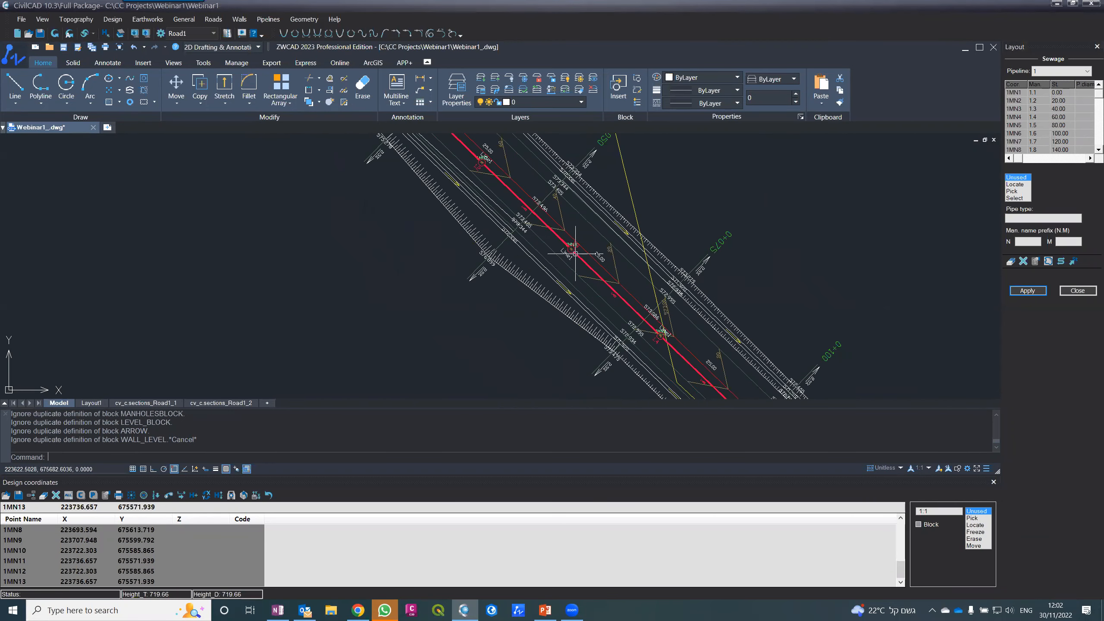
scroll(575, 253, "up", 1)
scroll(628, 322, "up", 3)
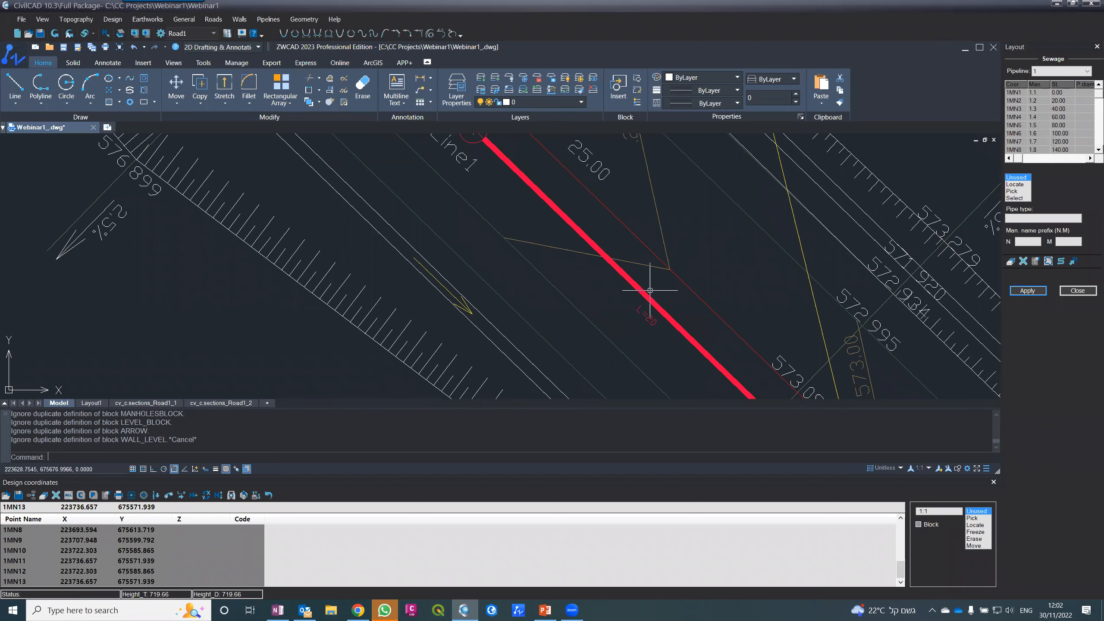
scroll(572, 217, "down", 2)
scroll(609, 276, "up", 1)
scroll(547, 266, "down", 2)
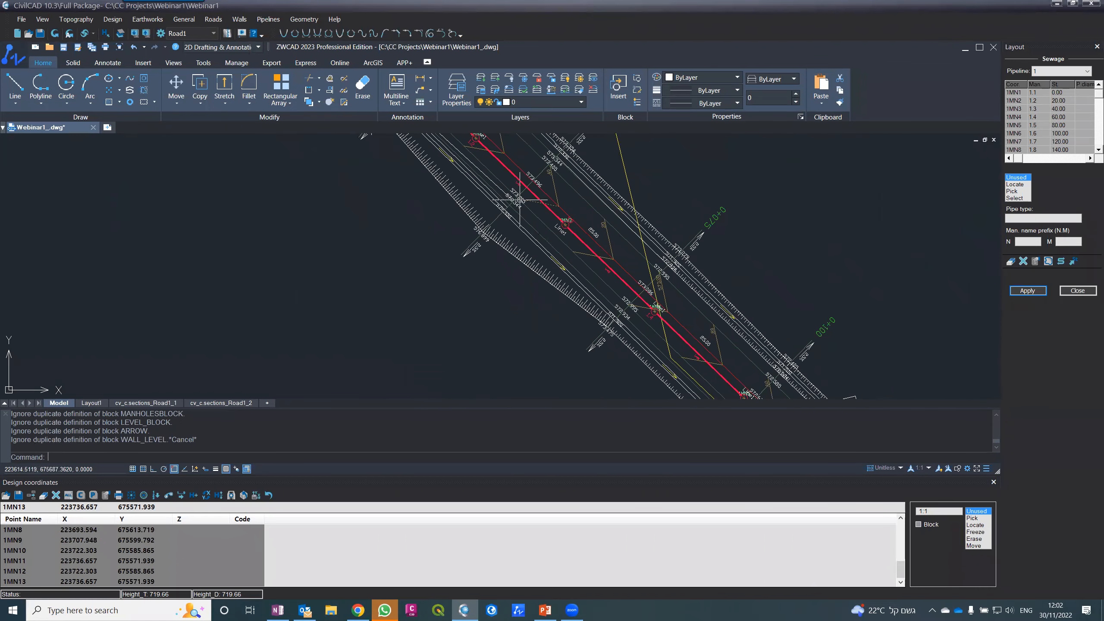
scroll(585, 229, "up", 3)
scroll(636, 312, "down", 3)
scroll(636, 312, "up", 1)
scroll(608, 247, "up", 5)
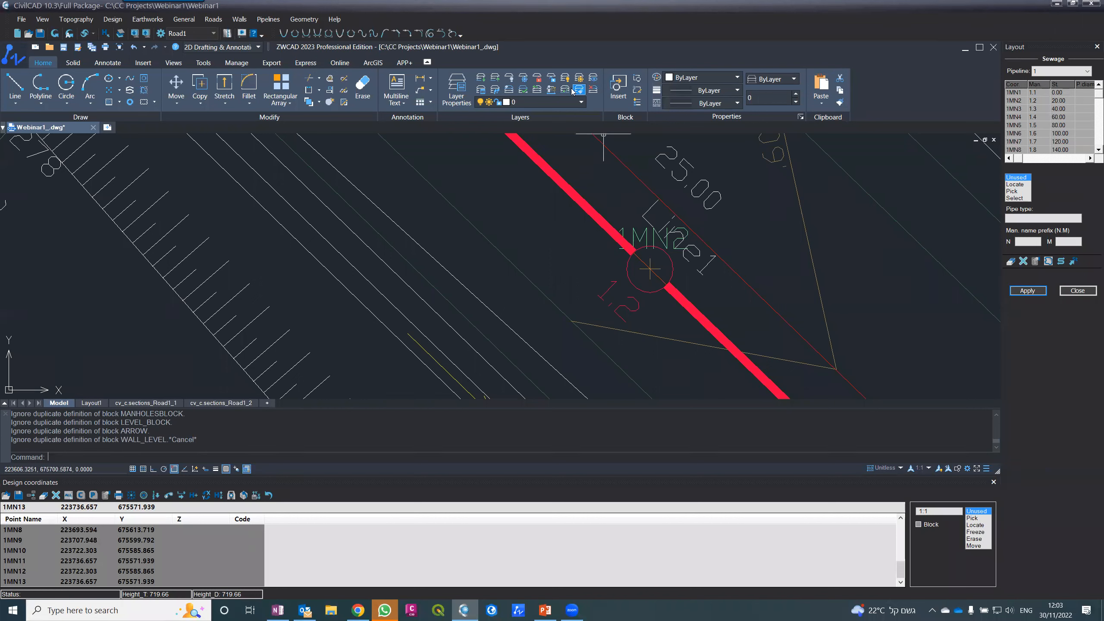
- Freeze the CG-TOPO-SPOT-NAME layer by picking the 1MN2 point name at manhole 1.2
left_click(524, 78)
left_click(652, 238)
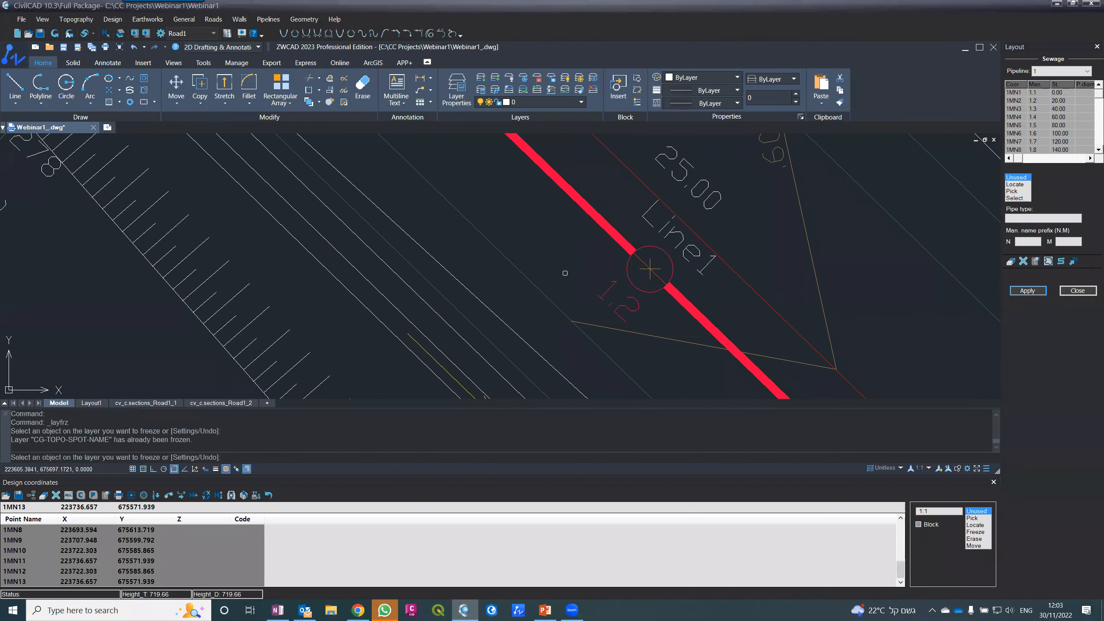
key("Escape")
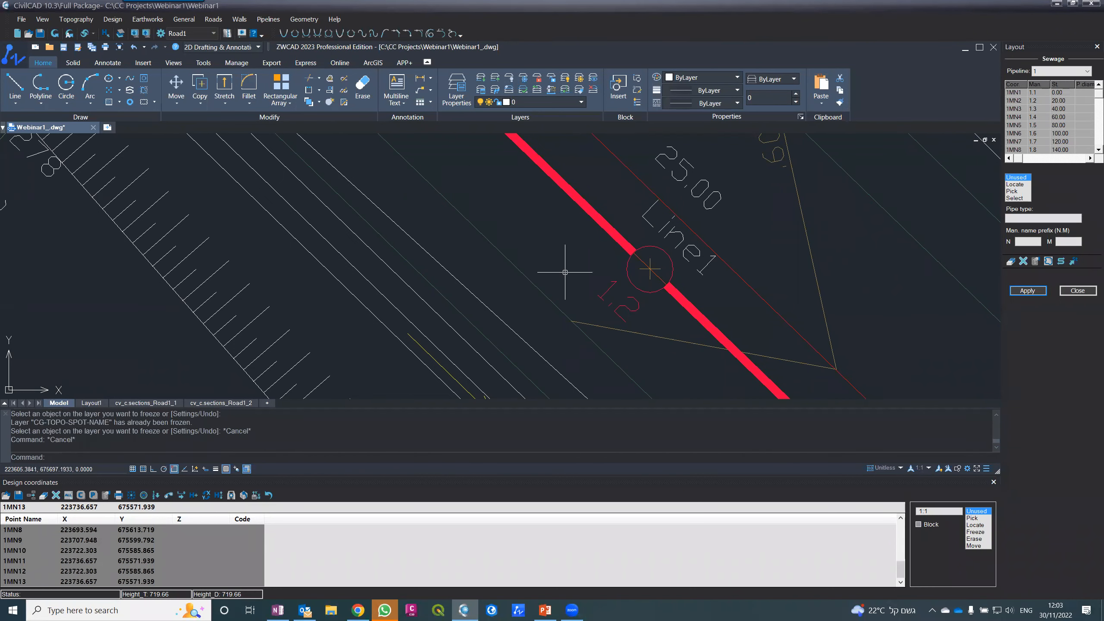
- Set the pipe diameter to 400 for all rows of pipeline 1 in the layout table
scroll(565, 272, "down", 5)
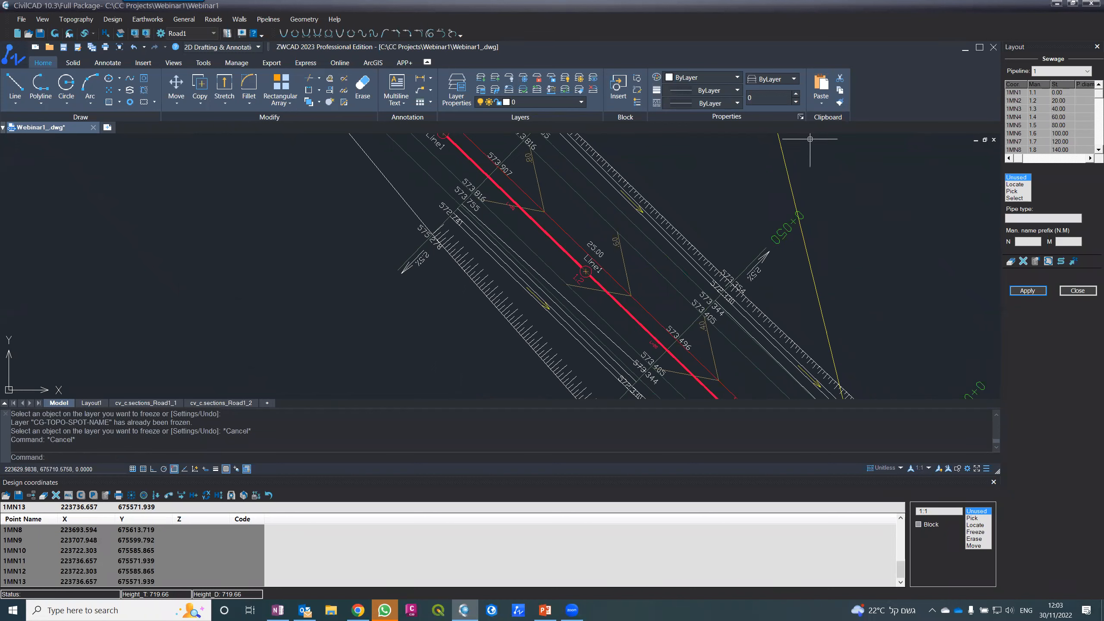
scroll(465, 225, "down", 6)
scroll(564, 319, "up", 6)
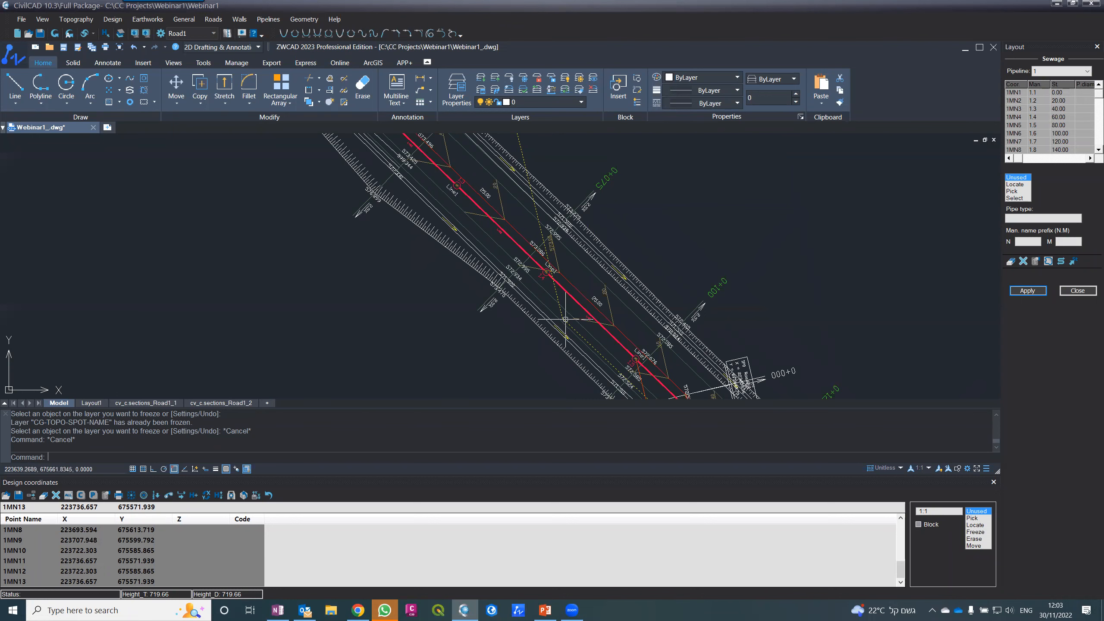
scroll(555, 265, "up", 2)
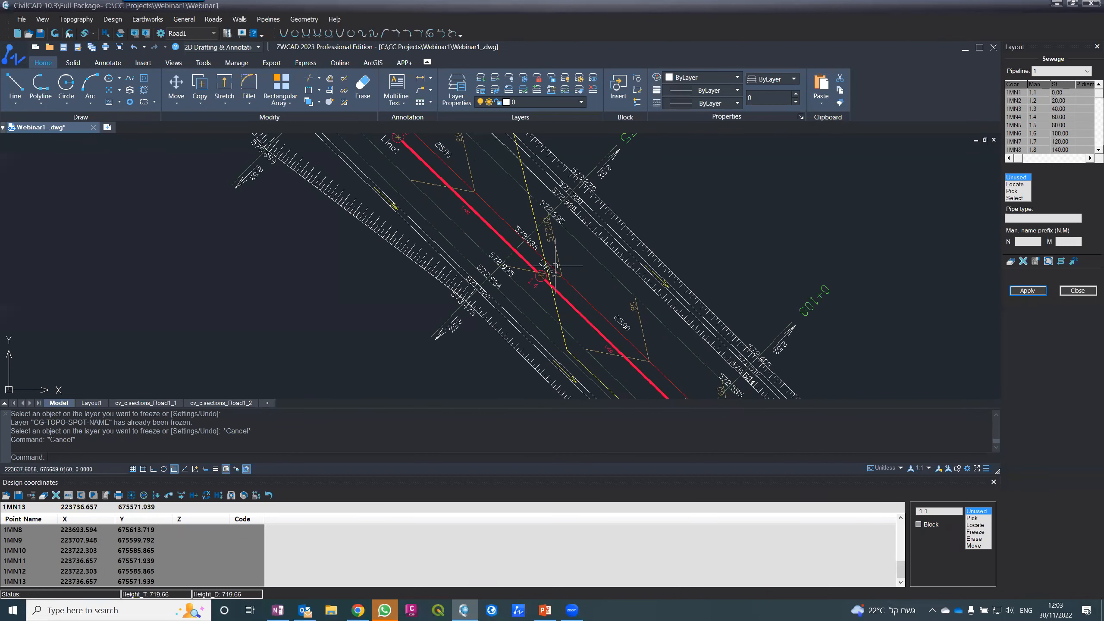
scroll(555, 265, "up", 2)
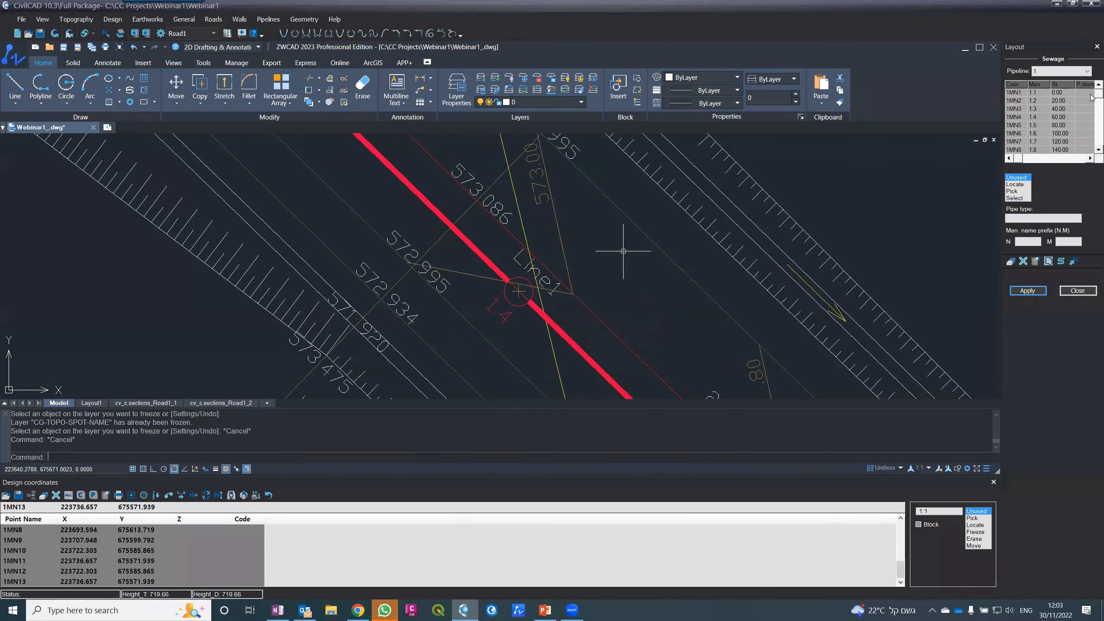
left_click(1089, 159)
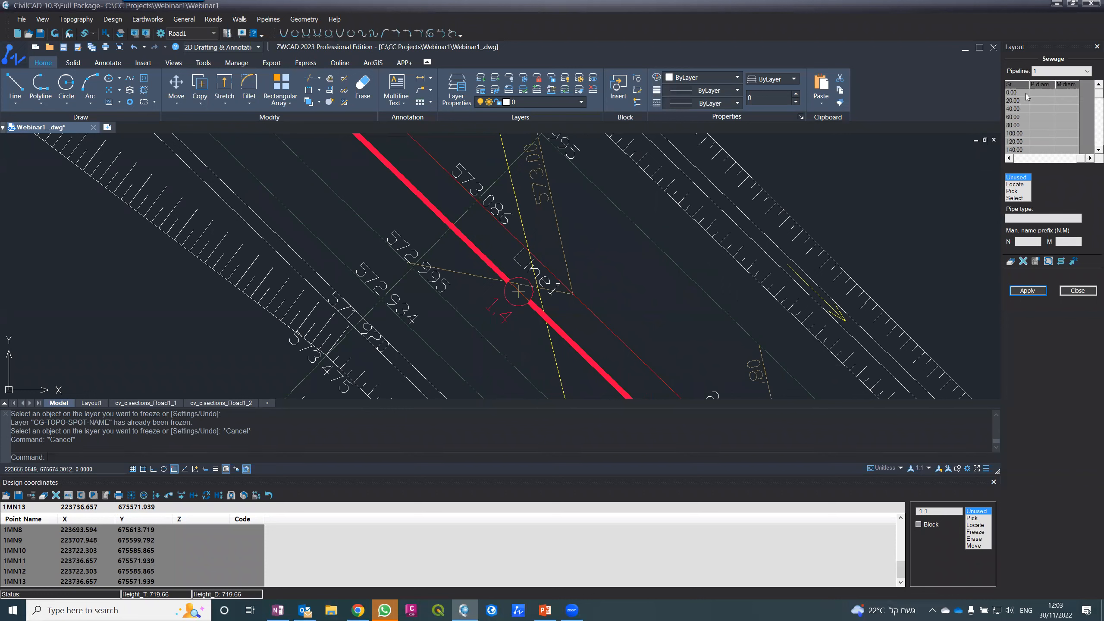
left_click_drag(1040, 90, 1050, 194)
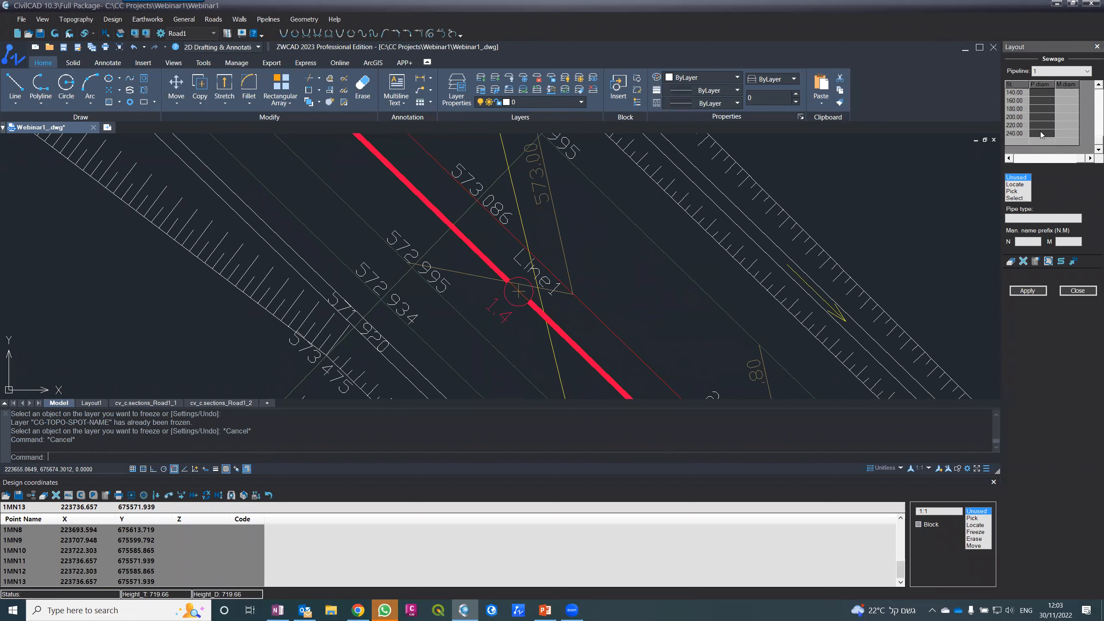
type("400")
key("Return")
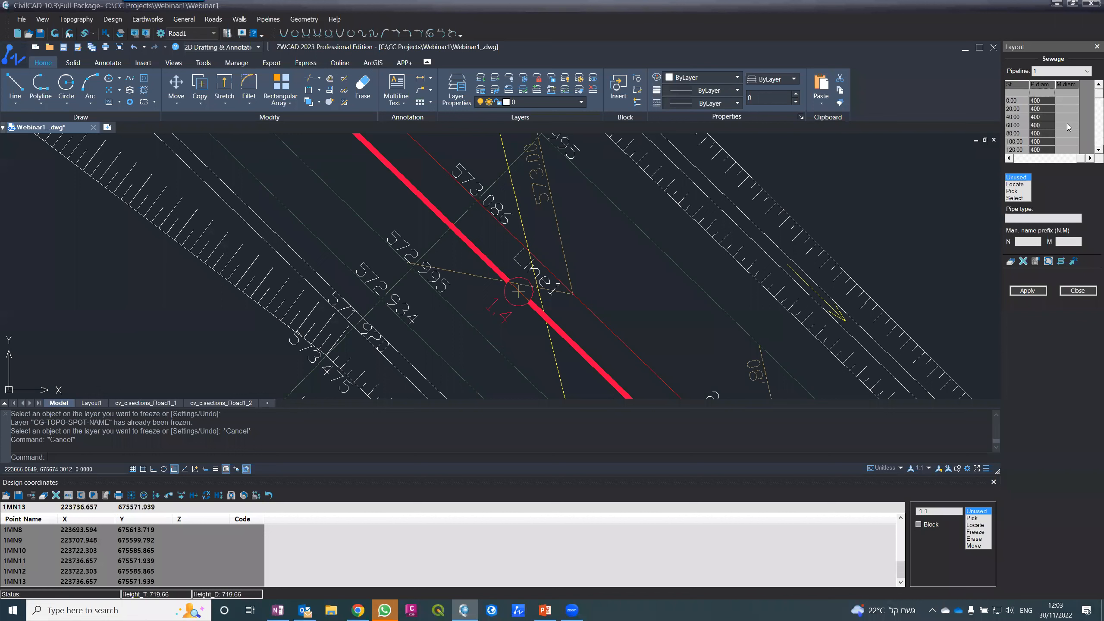
- Set the manhole diameter to 150 for all rows of pipeline 1 and apply the layout
left_click(1062, 98)
left_click_drag(1062, 98, 1083, 142)
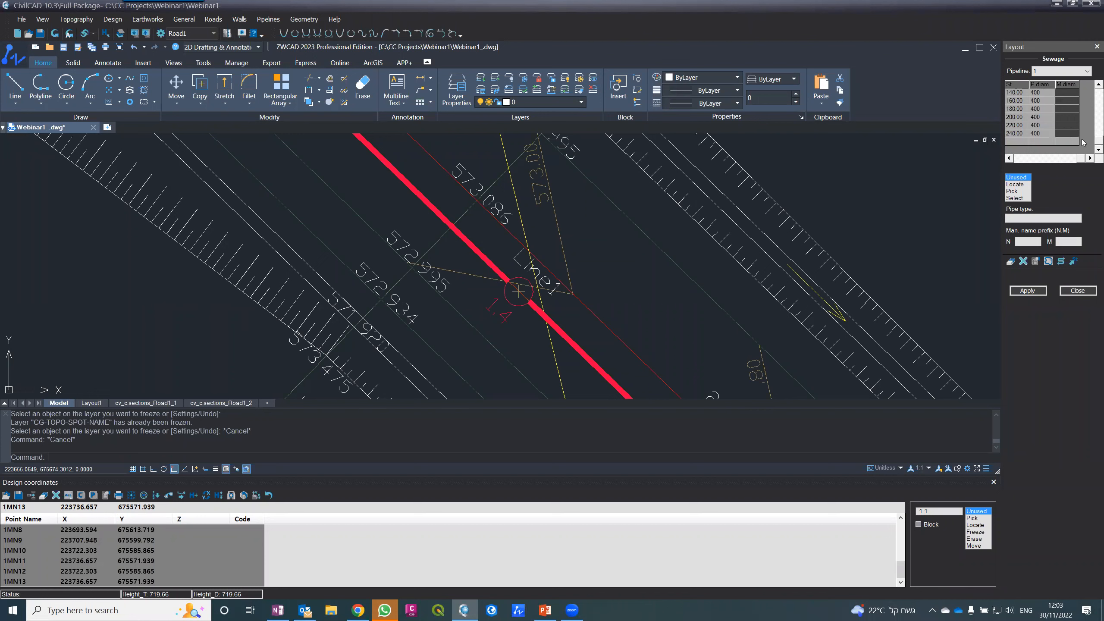
type("150")
key("Return")
scroll(1083, 142, "up", 1)
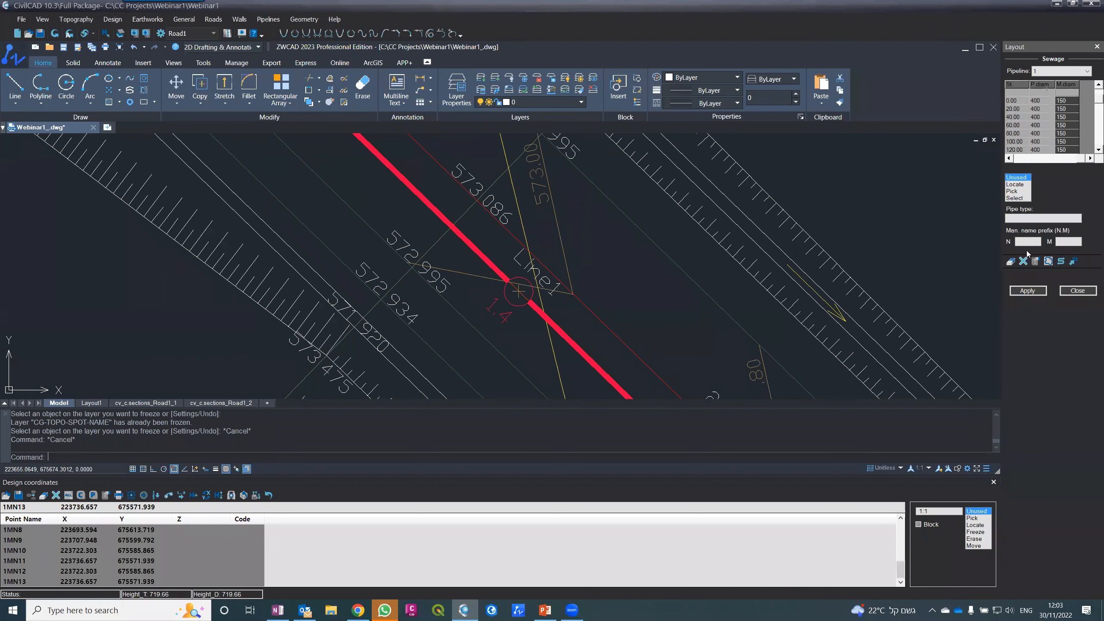
left_click(1025, 293)
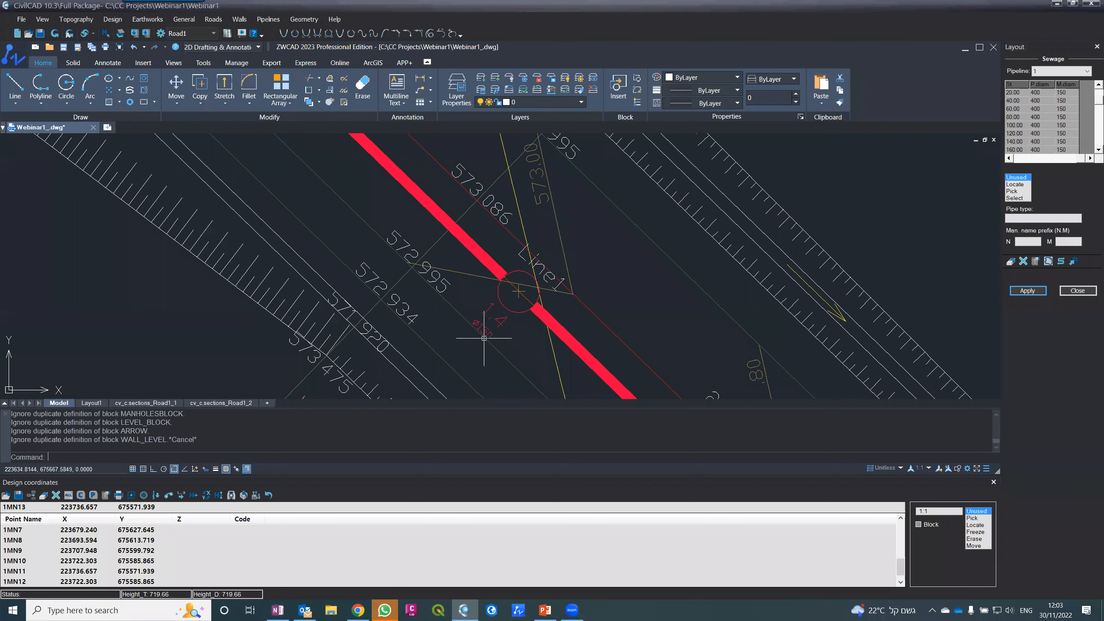
- Examine the manhole and pipe diameter labels on the redrawn pipeline 1 along the road
scroll(481, 323, "up", 4)
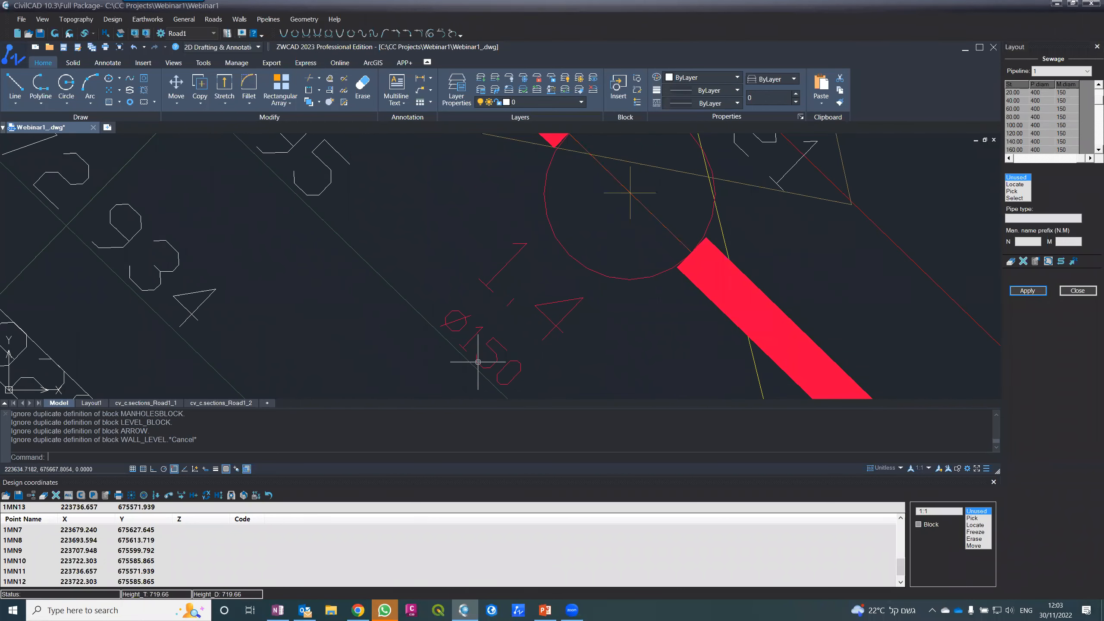
scroll(512, 259, "down", 8)
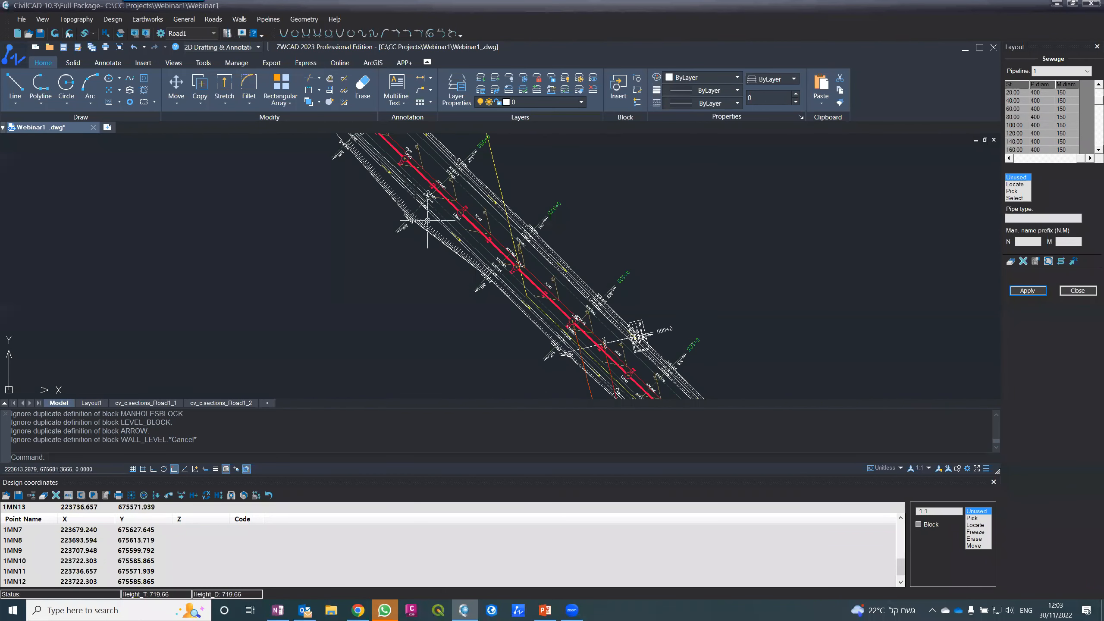
scroll(474, 240, "up", 9)
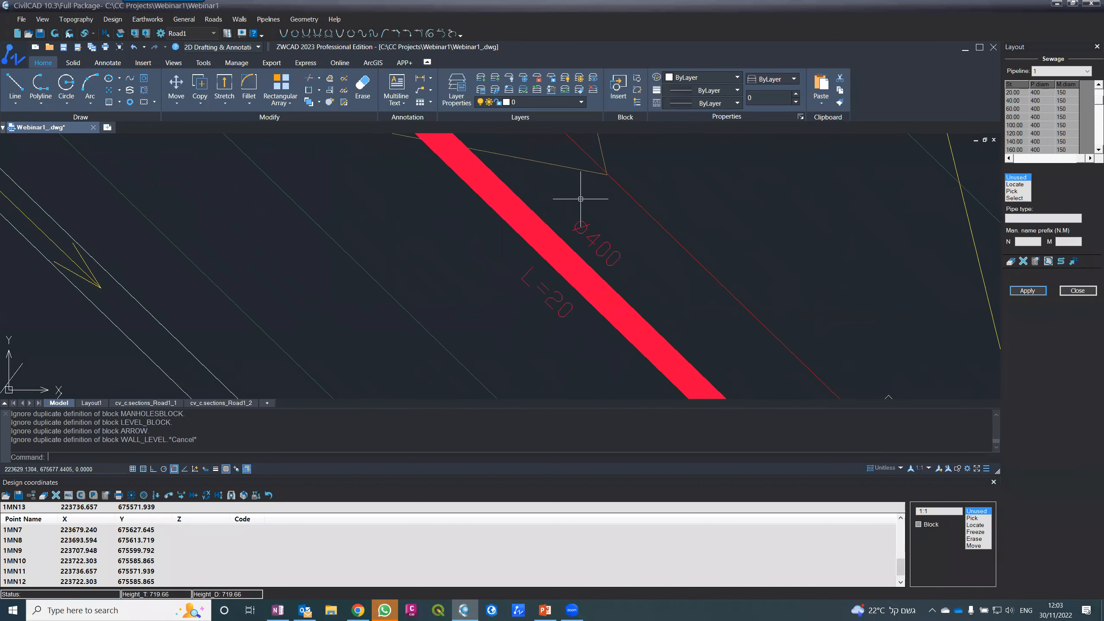
scroll(537, 245, "down", 5)
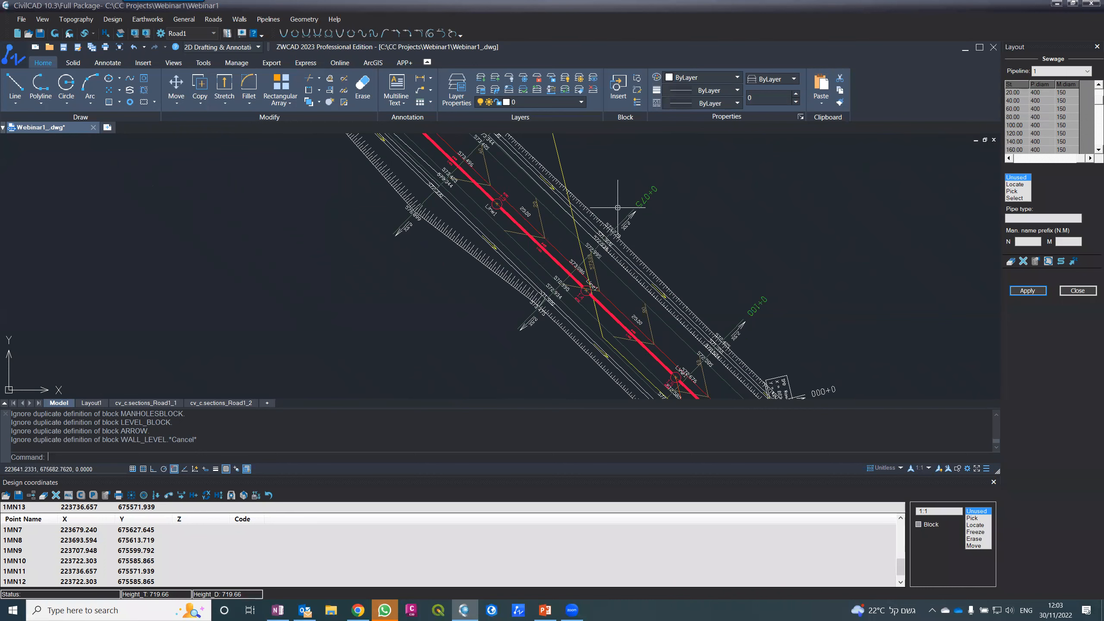
scroll(615, 213, "down", 5)
scroll(615, 214, "up", 2)
scroll(615, 214, "up", 2)
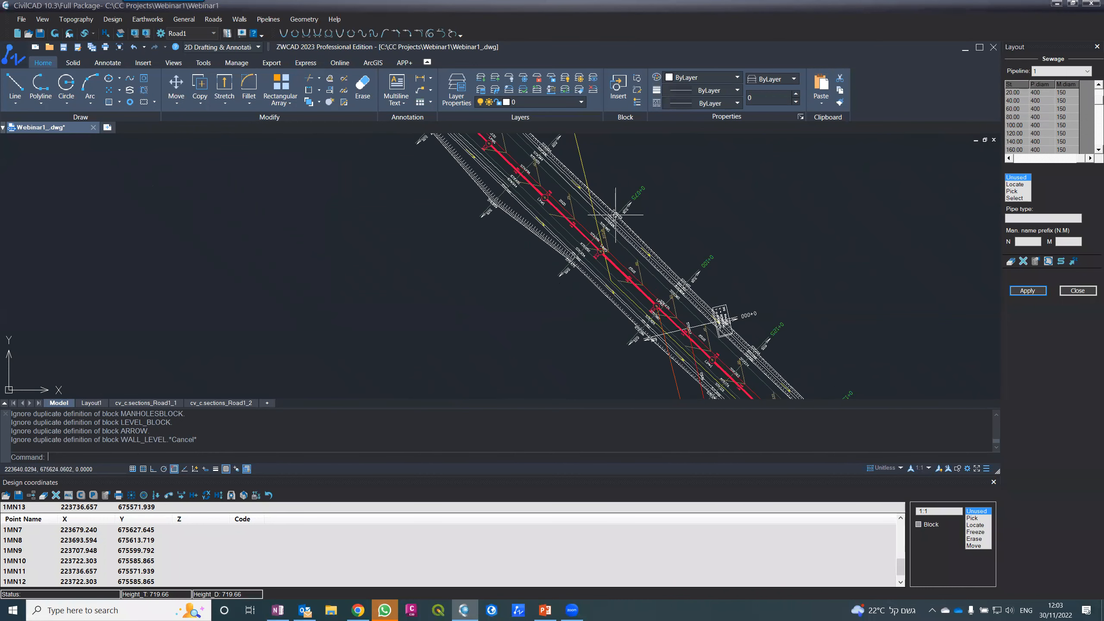
- Open the pipeline sections, shrink and shift that window aside, and bring pipeline 1 into view in the plan drawing beside it
left_click(266, 20)
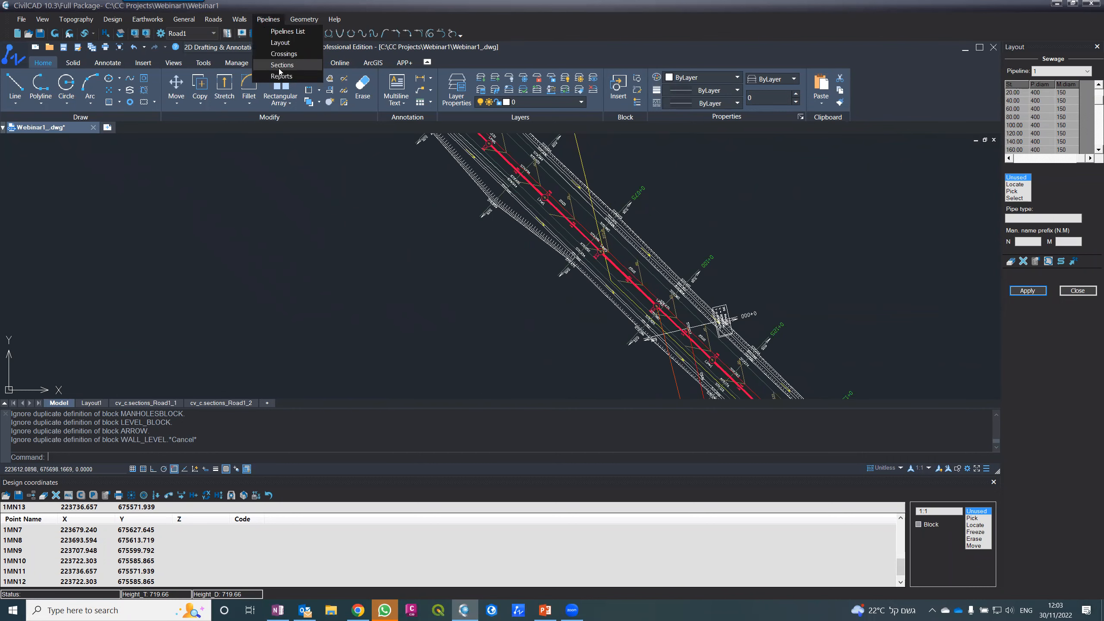
left_click(280, 68)
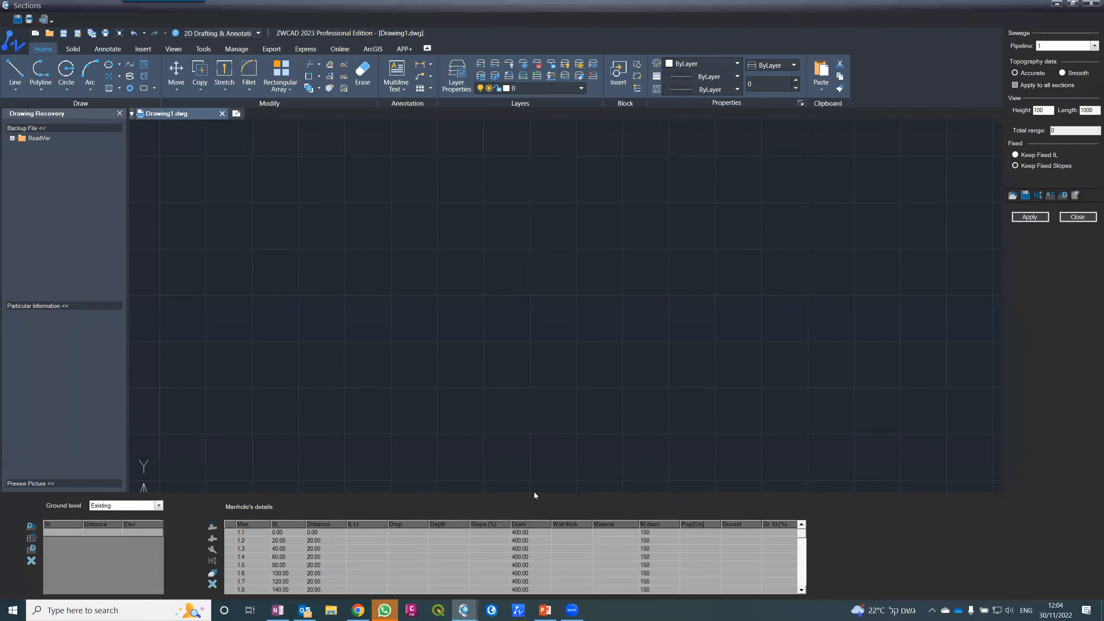
double_click(322, 4)
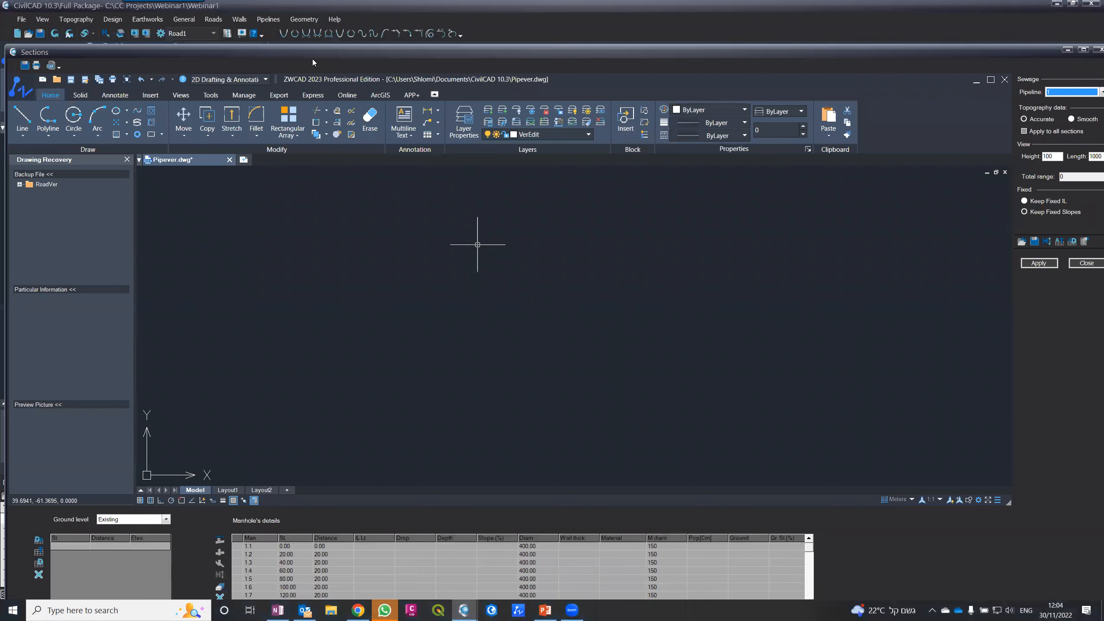
left_click_drag(312, 59, 345, 29)
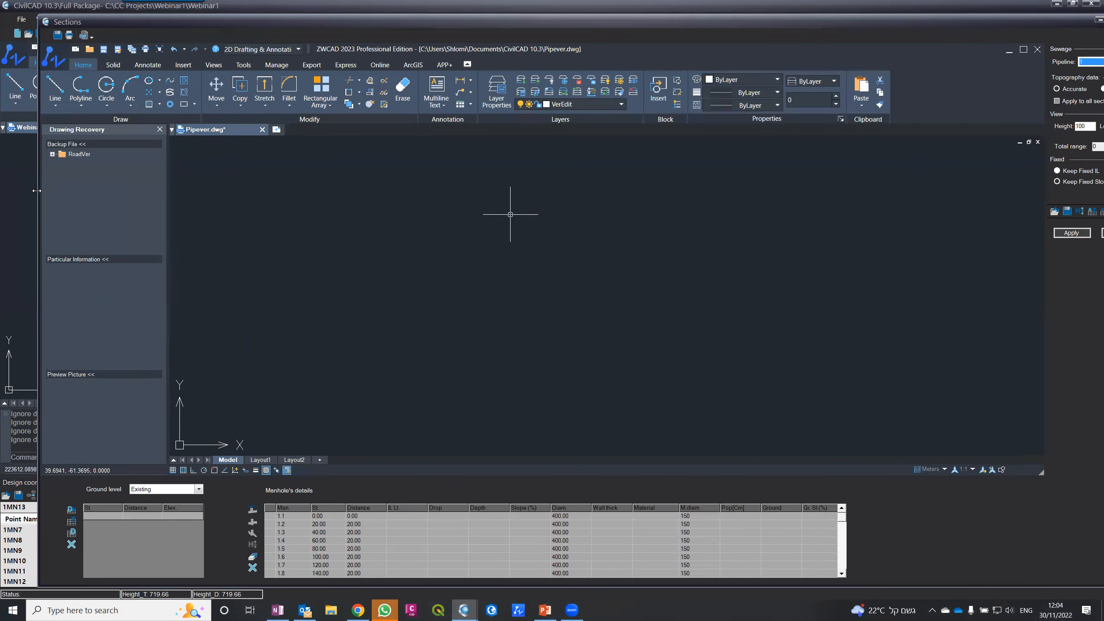
left_click_drag(184, 4, 448, 87)
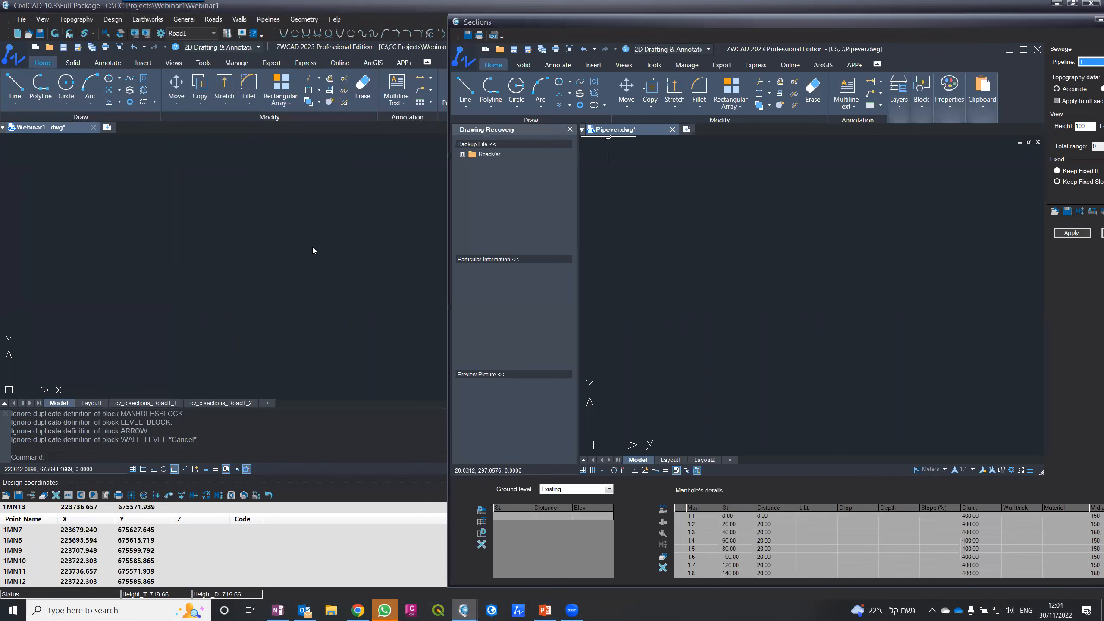
type("p")
key("Return")
left_click_drag(370, 296, 91, 267)
left_click_drag(367, 199, 299, 291)
key("Escape")
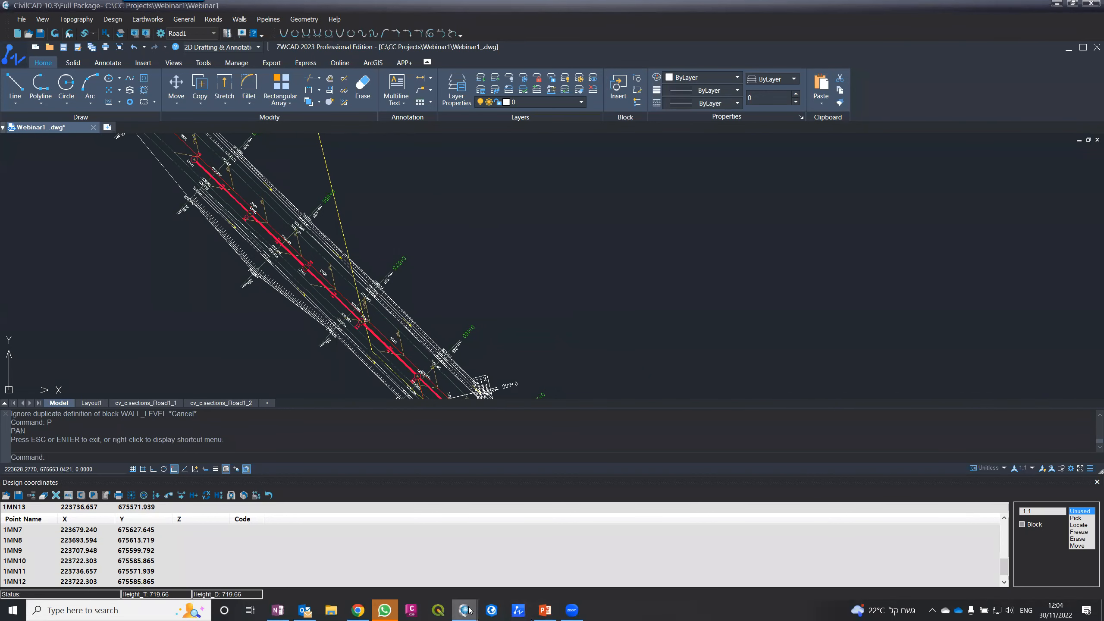
- Bring the Sections window back fully onto the screen and apply it to draw pipeline 1's section
left_click(524, 489)
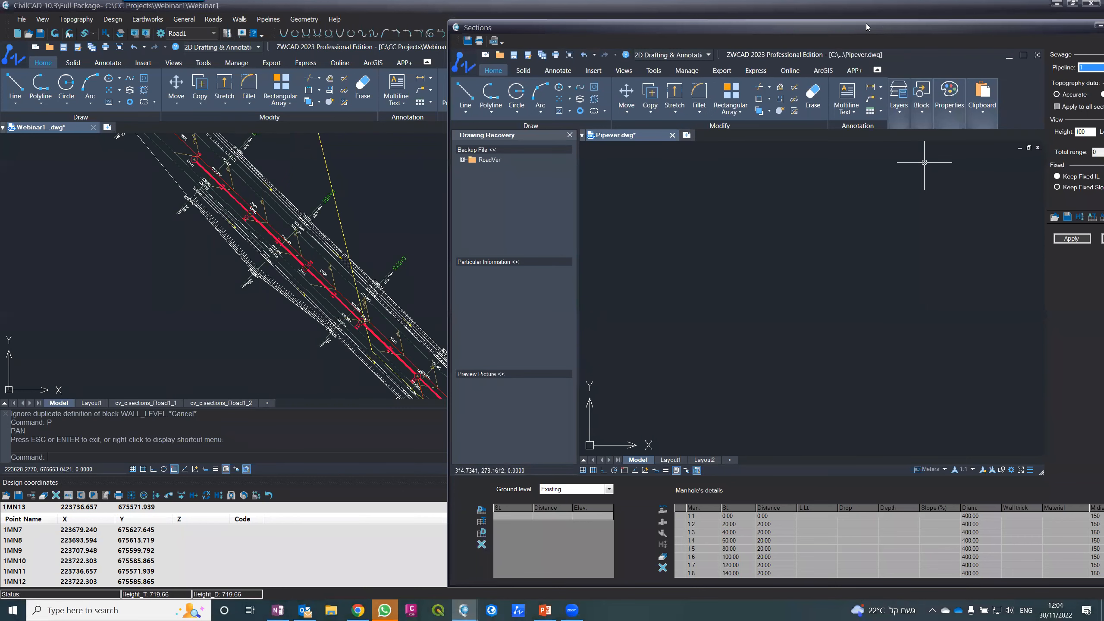
left_click_drag(865, 24, 791, 15)
left_click(996, 224)
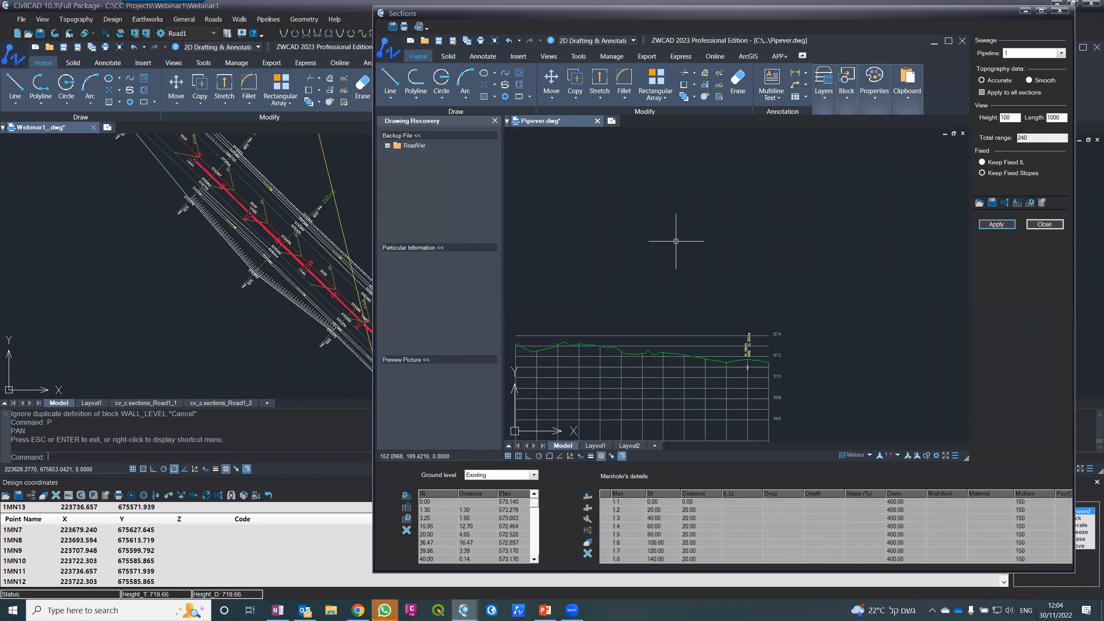
- Examine pipeline 1's section with its existing ground line and compare it with the pipeline in the plan
scroll(699, 213, "down", 3)
scroll(683, 252, "up", 3)
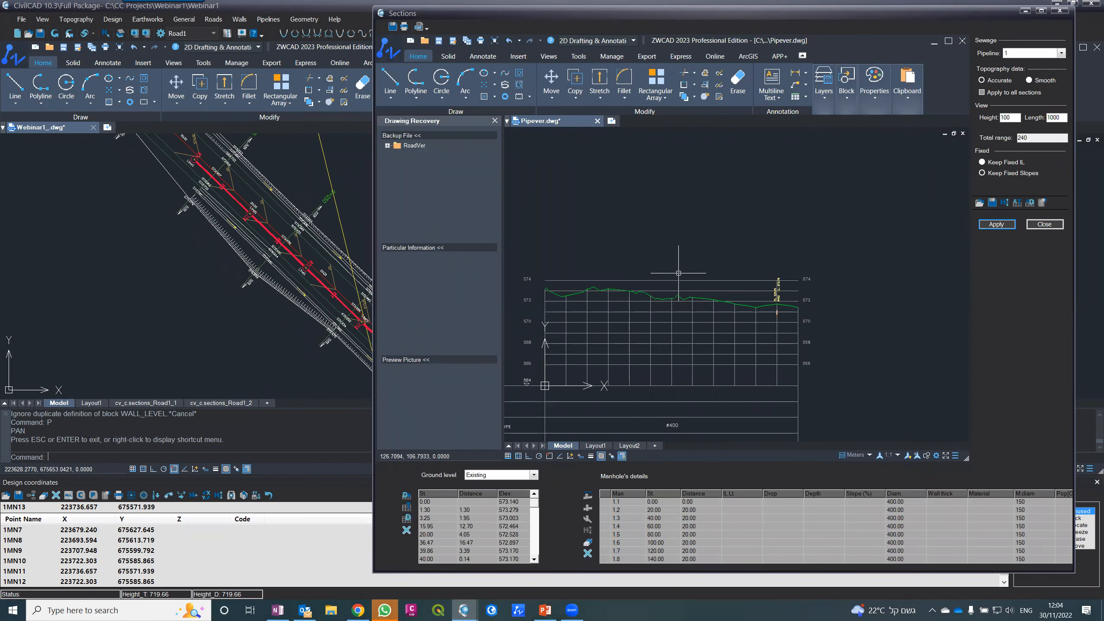
scroll(678, 254, "up", 2)
scroll(706, 245, "down", 2)
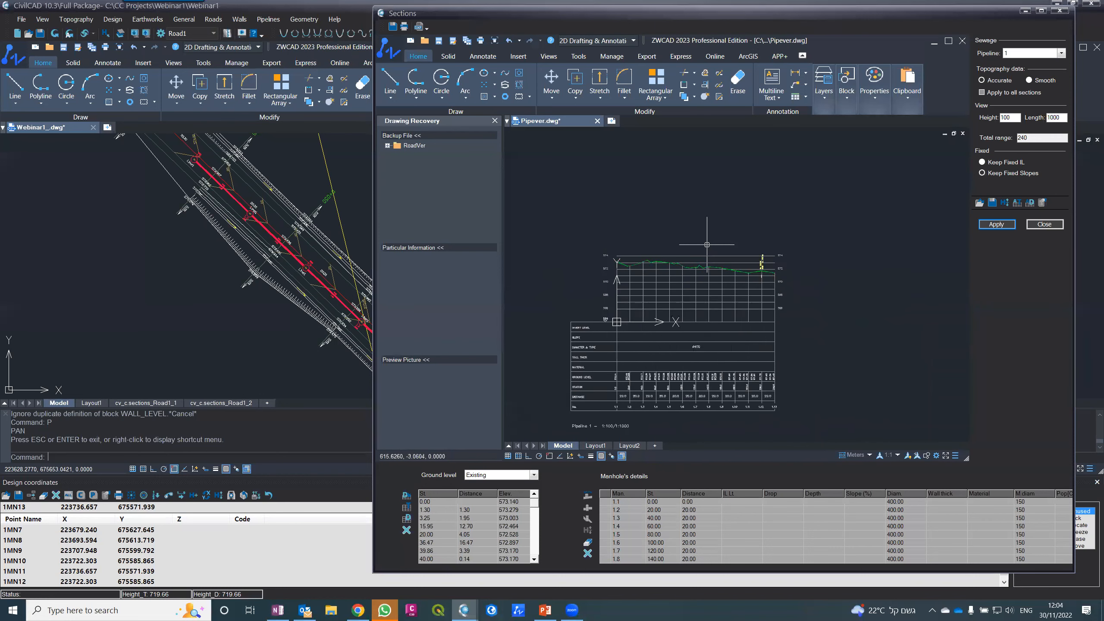
scroll(640, 252, "up", 2)
scroll(671, 240, "up", 2)
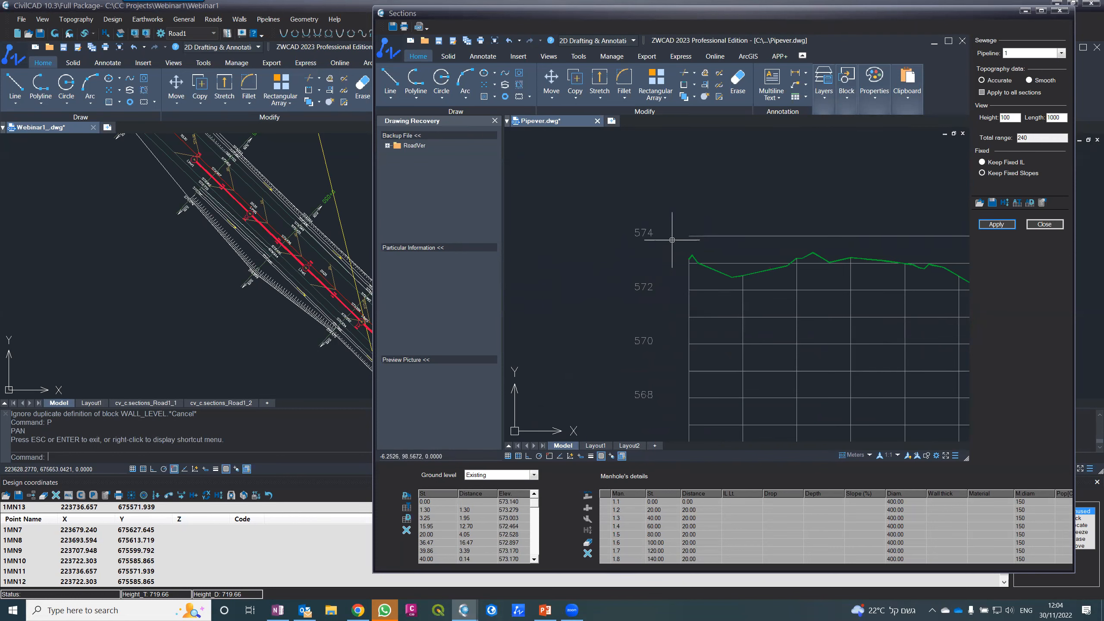
scroll(200, 273, "down", 3)
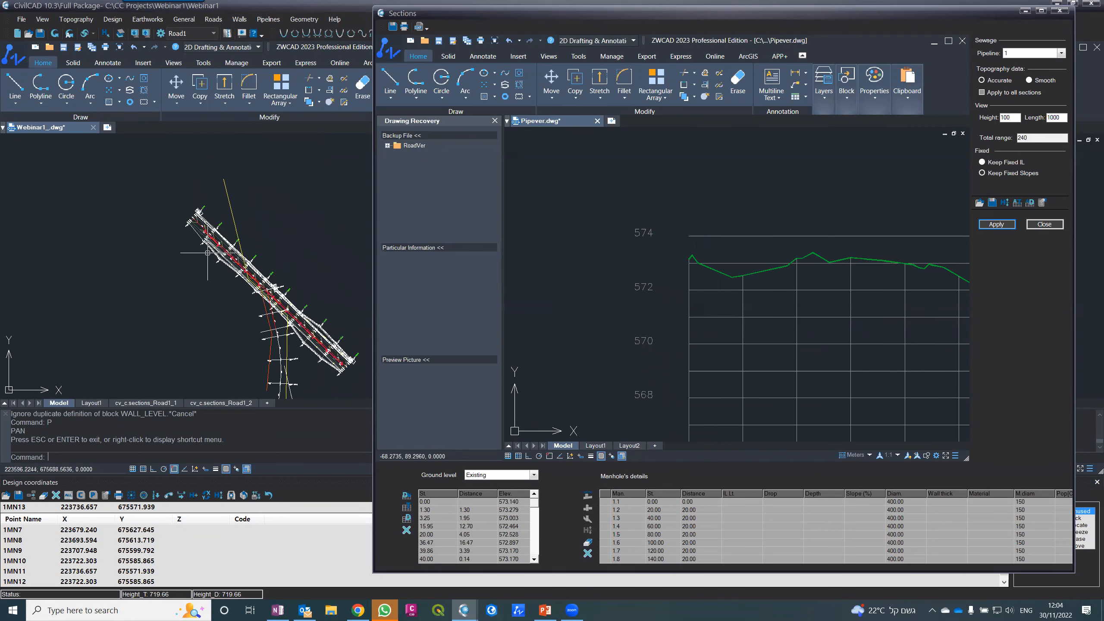
scroll(277, 306, "up", 3)
scroll(661, 287, "down", 3)
scroll(647, 274, "up", 4)
scroll(647, 274, "down", 2)
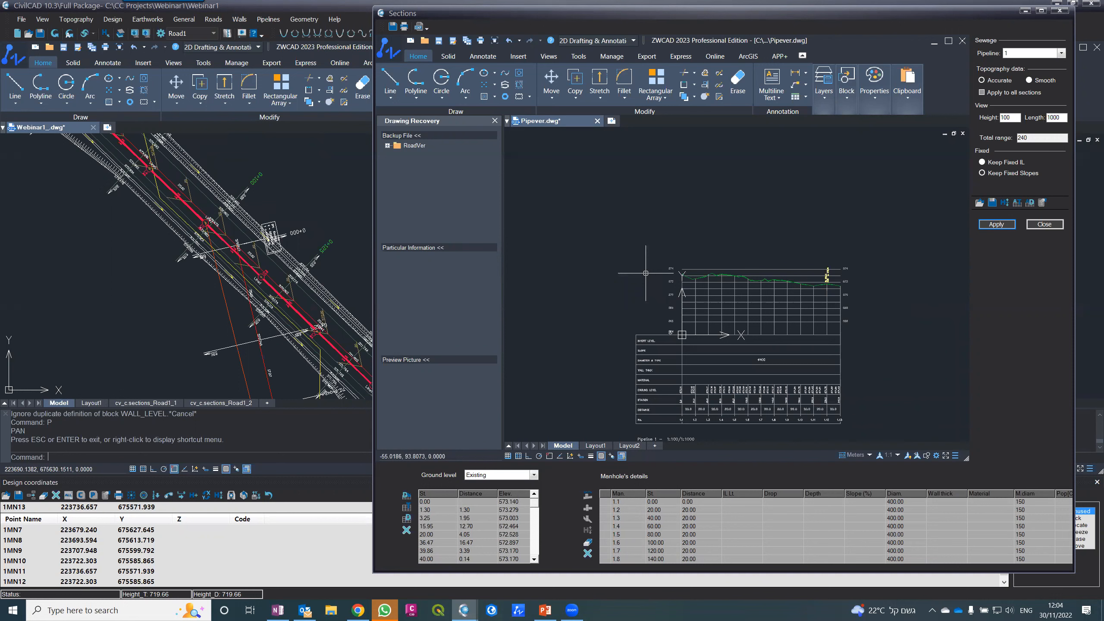
scroll(687, 273, "up", 4)
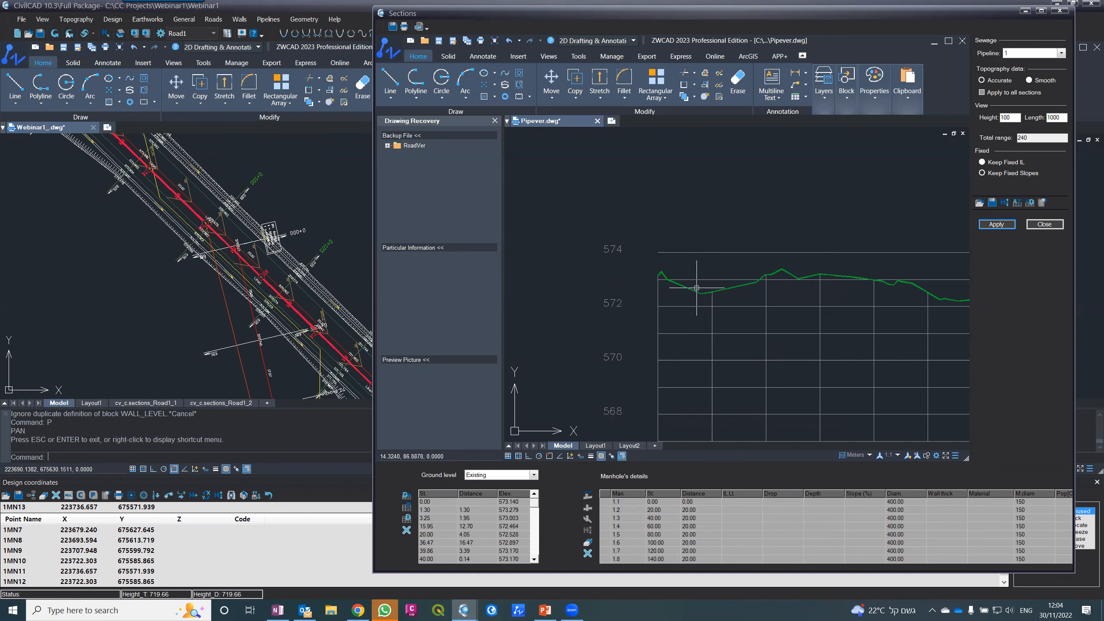
- Switch the ground level of pipeline 1's section to Design
left_click(494, 479)
left_click(484, 491)
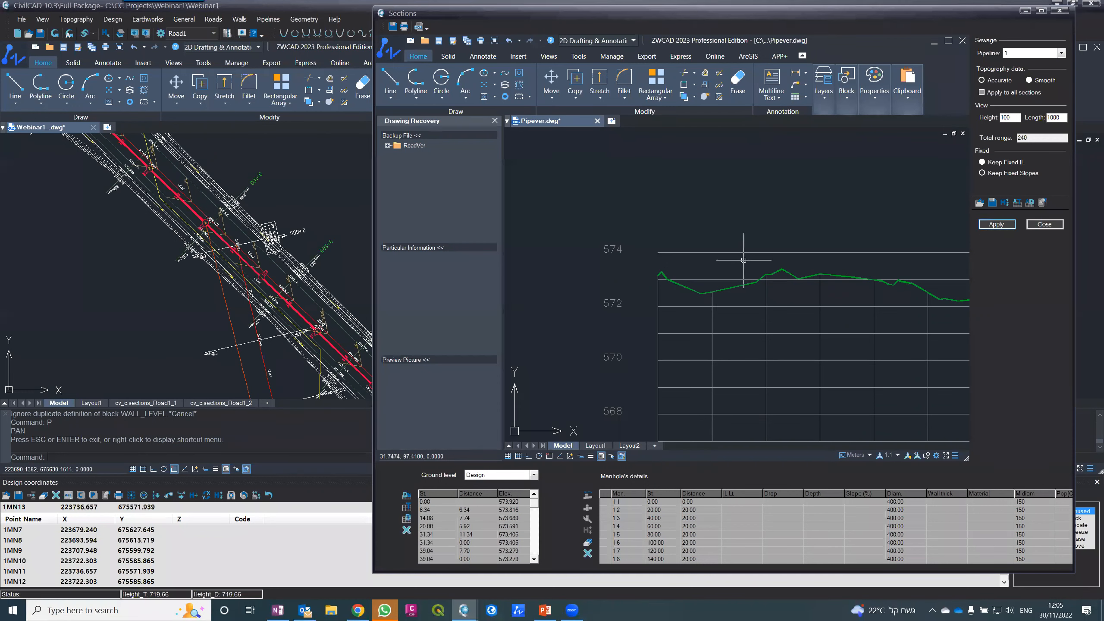
scroll(597, 192, "down", 2)
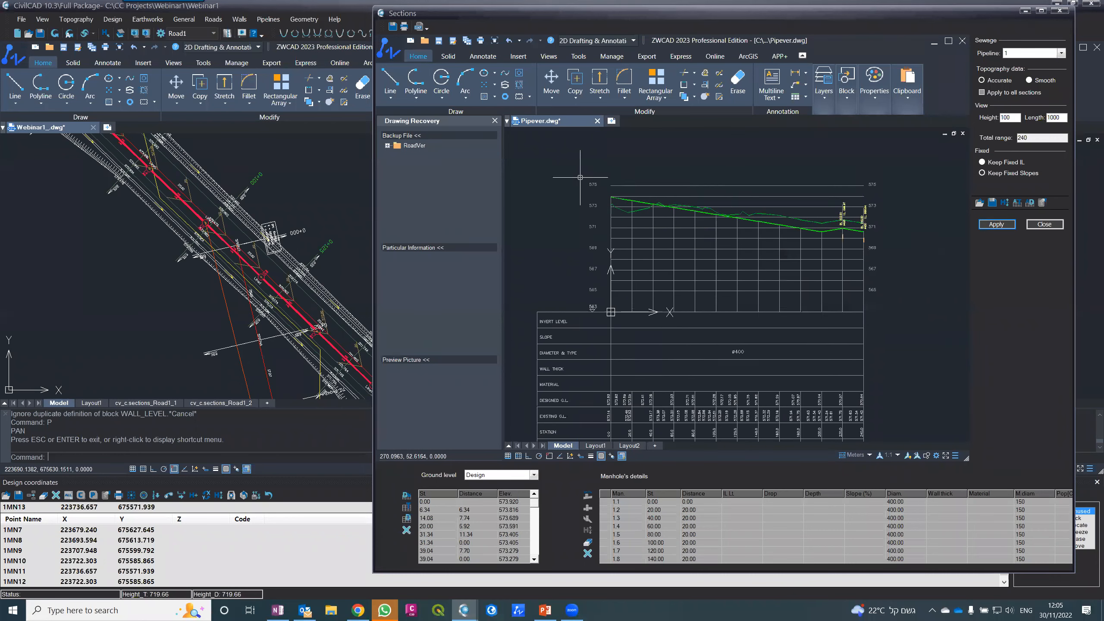
- Examine the design ground line and the crossings at stations 220 and 240 on pipeline 1's section
scroll(584, 176, "up", 1)
scroll(611, 205, "down", 2)
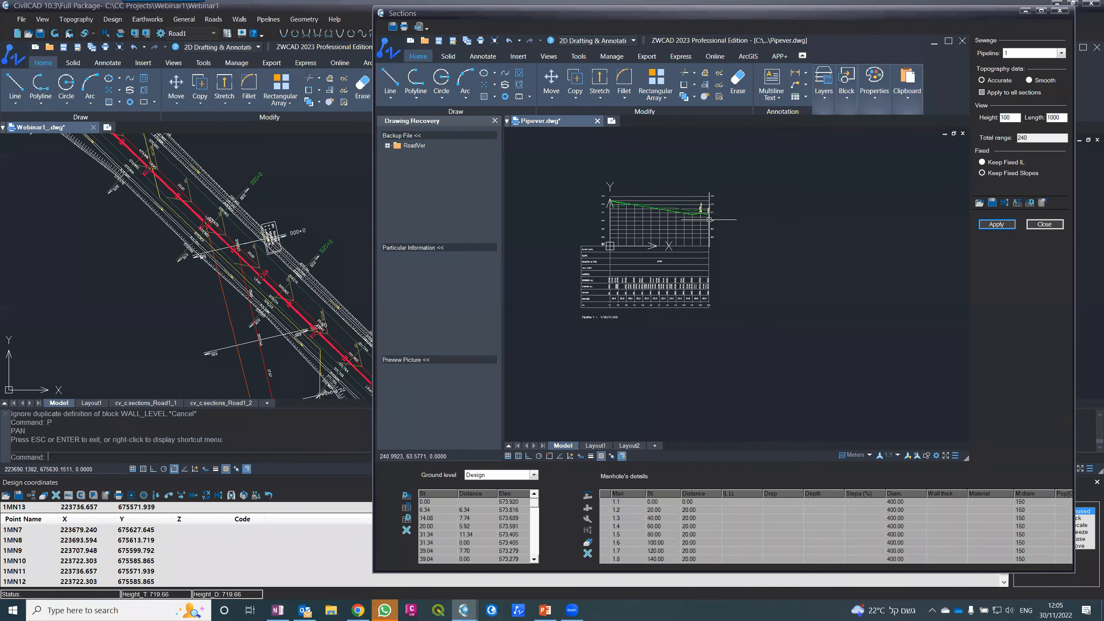
scroll(619, 195, "up", 3)
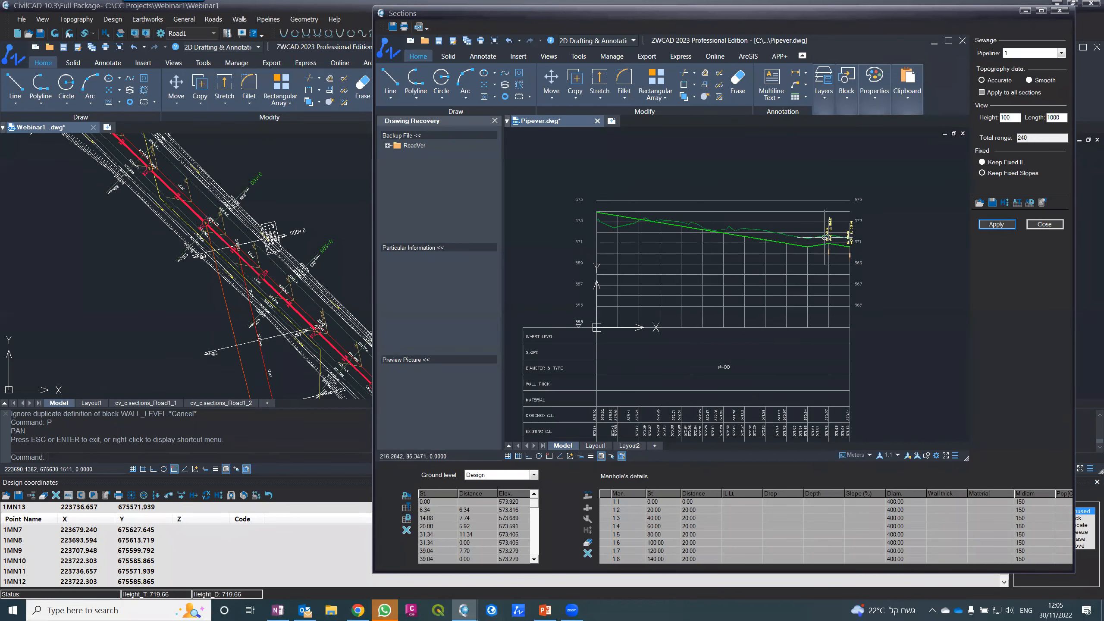
scroll(833, 224, "up", 6)
scroll(833, 223, "down", 8)
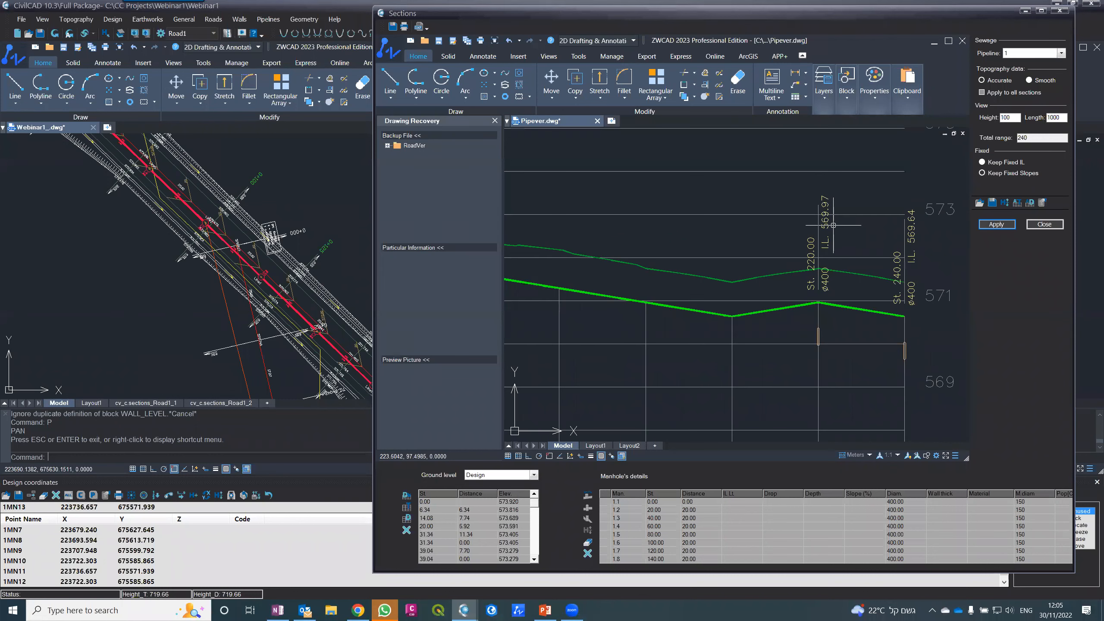
scroll(652, 214, "down", 1)
scroll(641, 213, "up", 1)
scroll(642, 212, "down", 2)
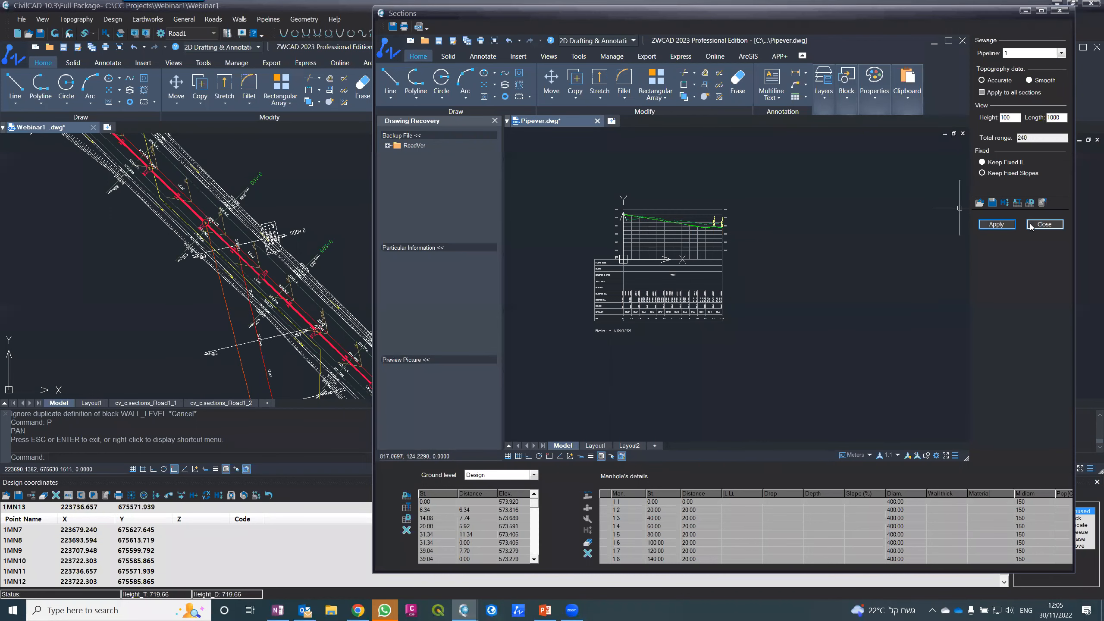
- Close the sections, open pipeline 1's crossings and filter them by the Electricity-layer LWPolyline picked in the plan
left_click(1044, 224)
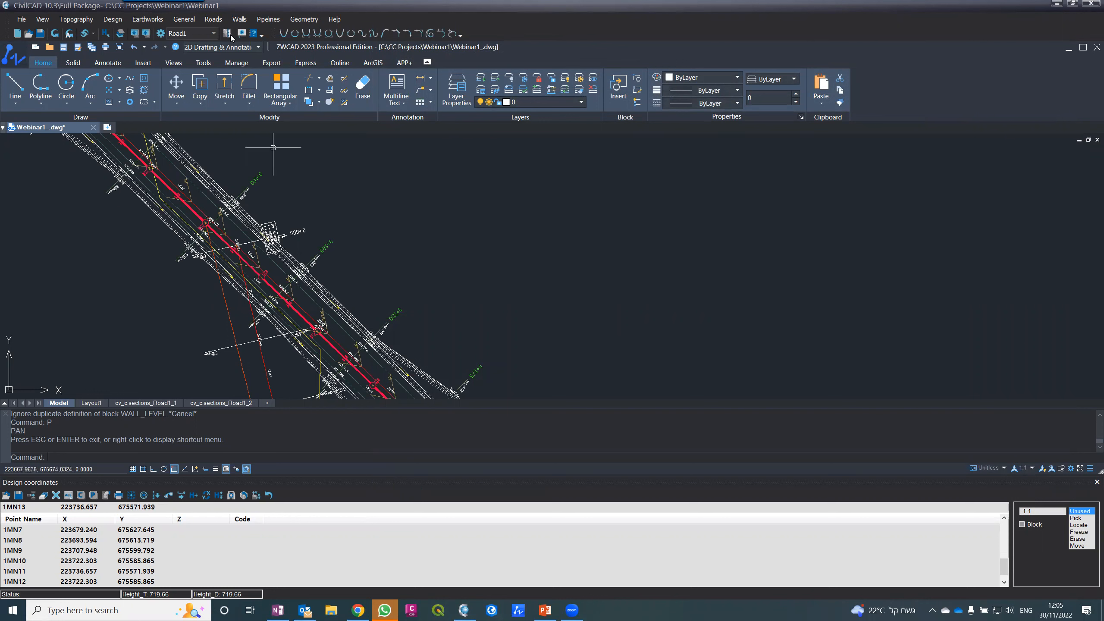
left_click(260, 20)
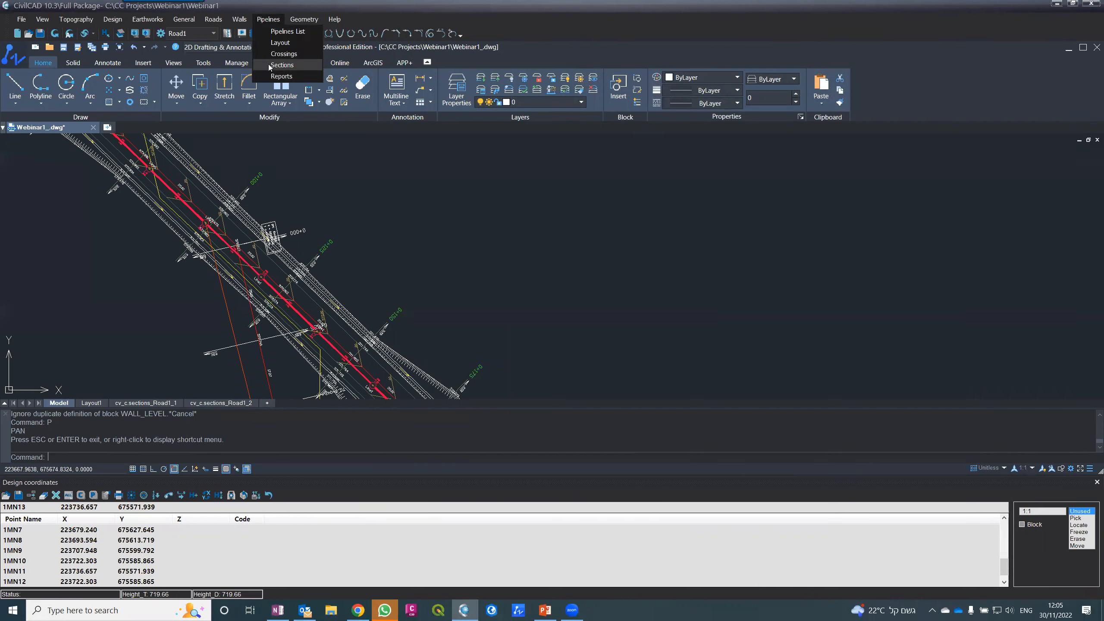
left_click(275, 54)
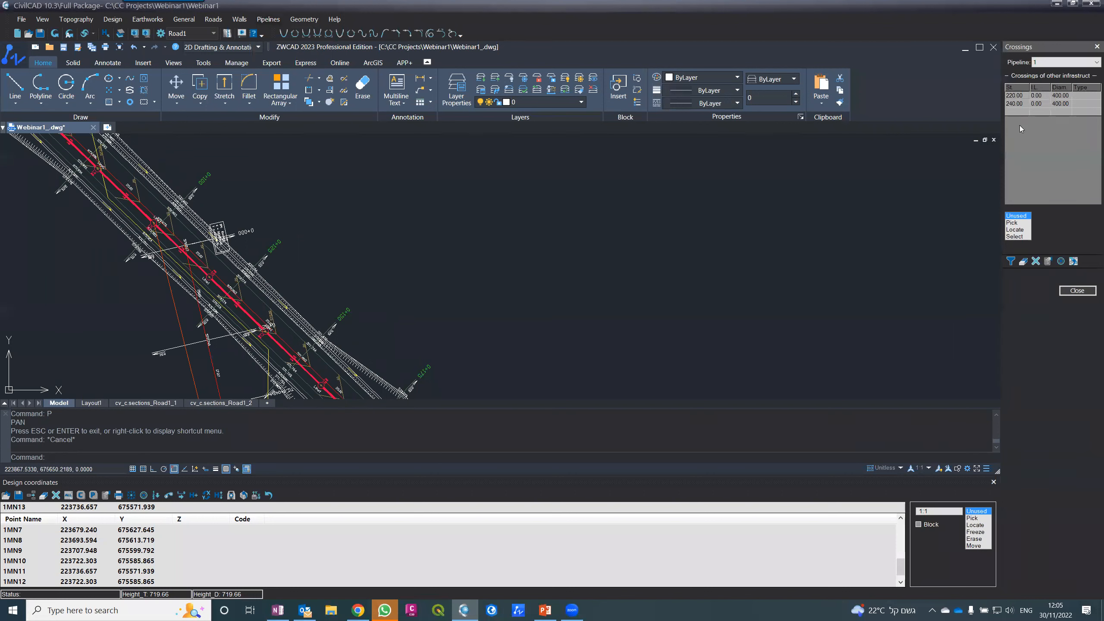
left_click(1010, 260)
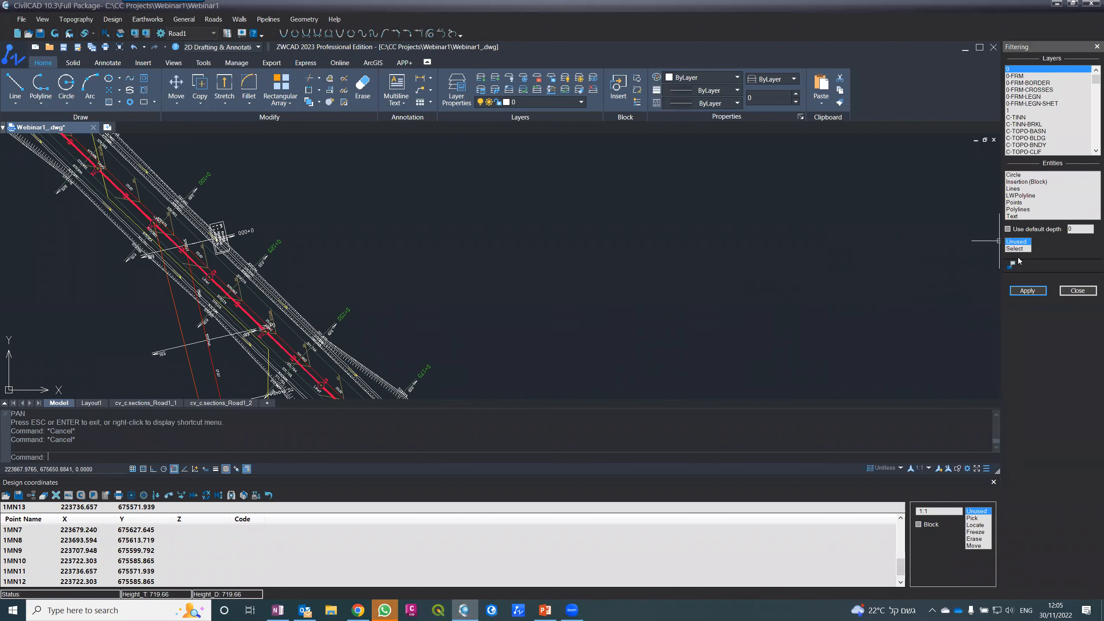
left_click(1015, 249)
left_click(266, 388)
right_click(267, 386)
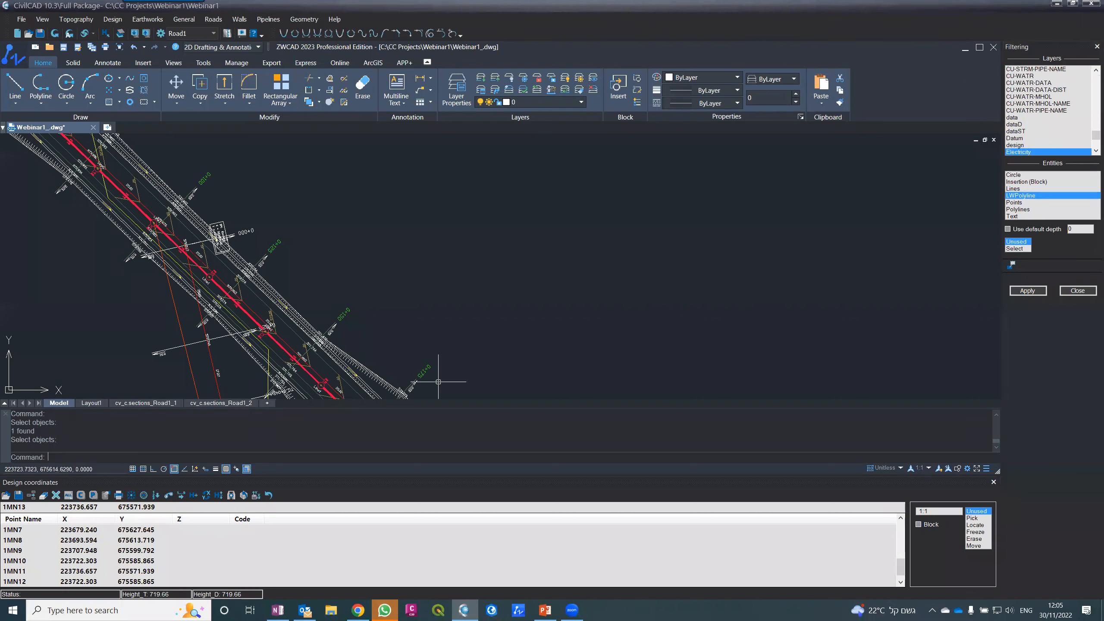
left_click(1037, 290)
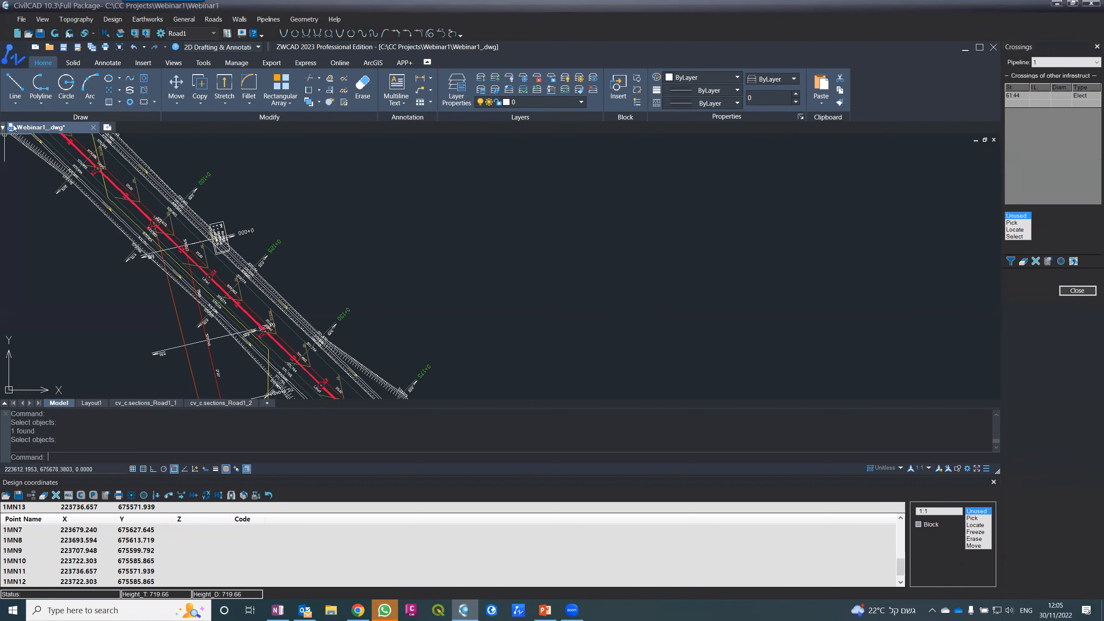
- Give the electricity crossing at station 61.44 a depth of 1.2 and a diameter of 10, and close the crossings
scroll(88, 148, "up", 3)
scroll(85, 177, "up", 5)
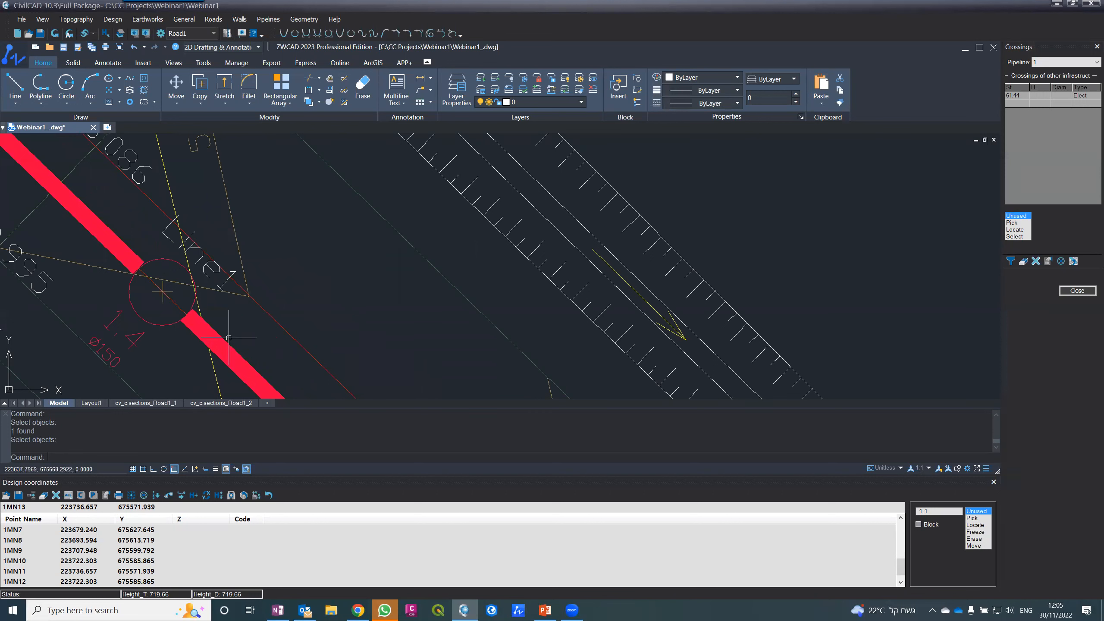
left_click(1085, 98)
left_click(1038, 95)
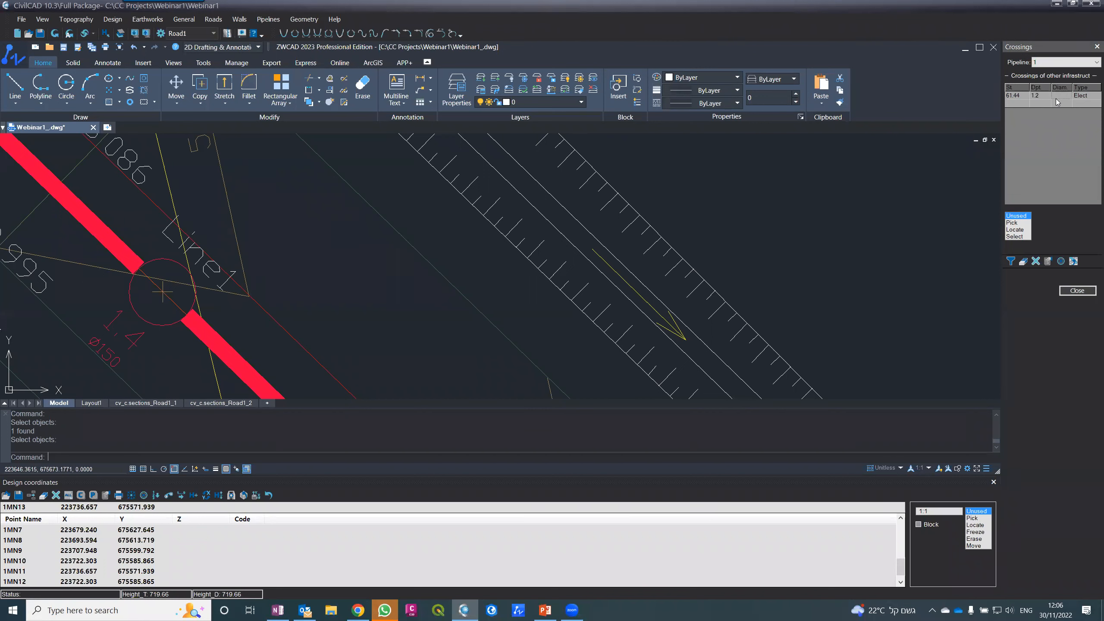
left_click(1077, 290)
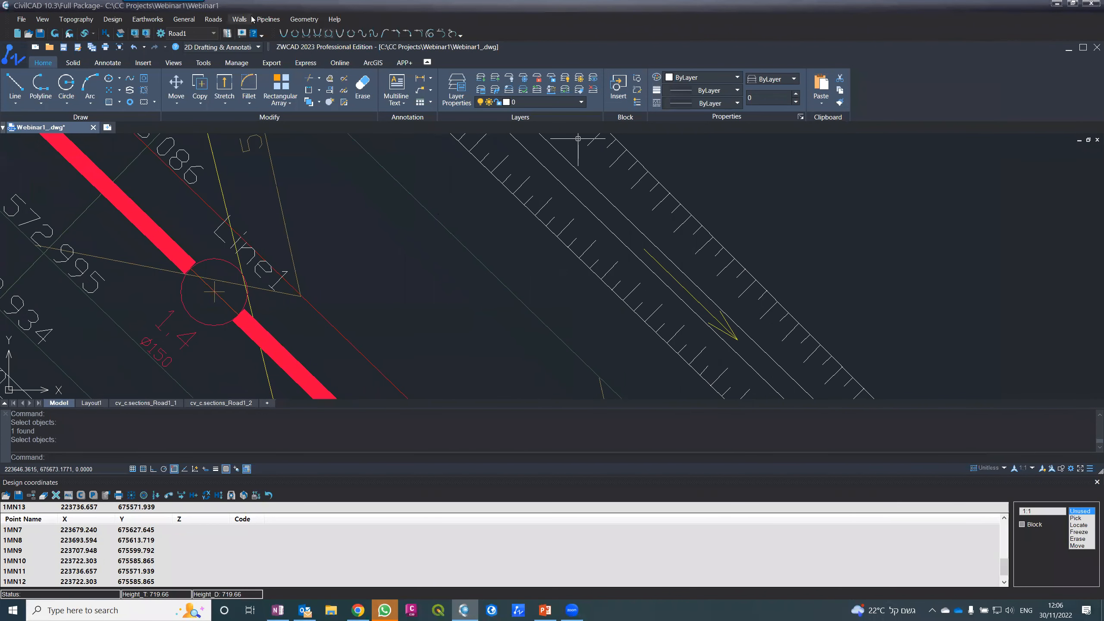
- Reopen the pipeline sections and inspect the electricity crossing's pipe symbol on pipeline 1's section
left_click(267, 19)
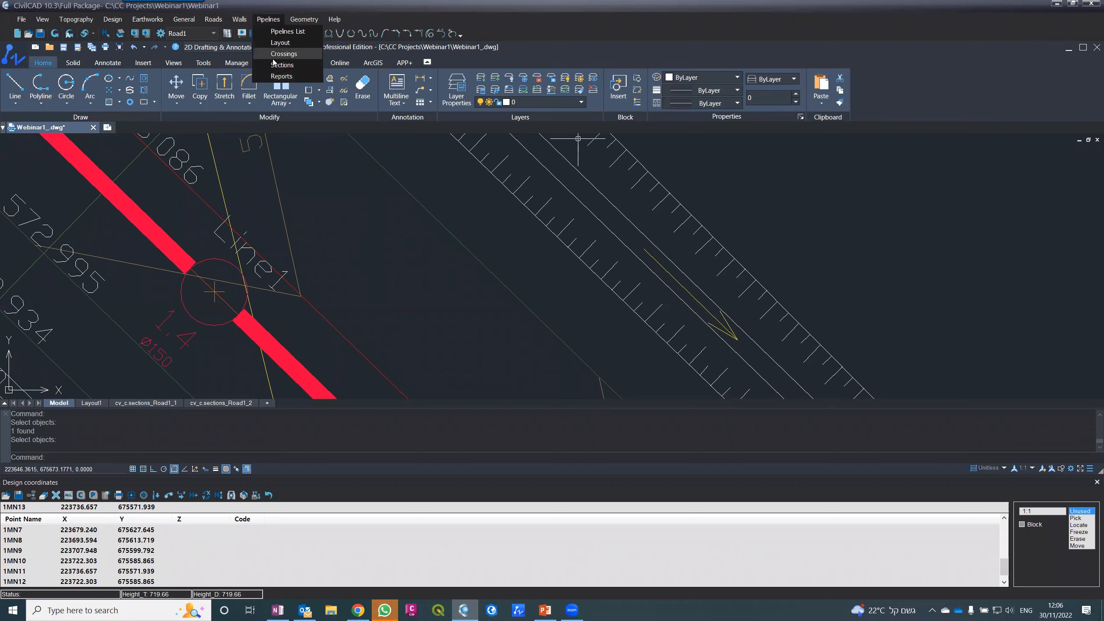
left_click(276, 64)
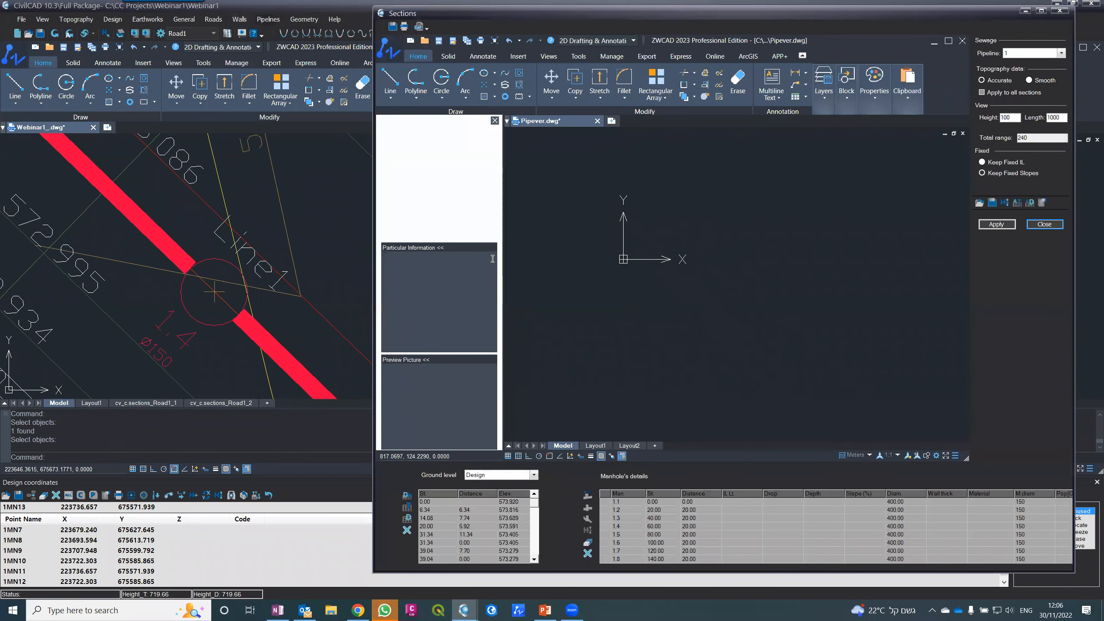
scroll(702, 137, "up", 3)
scroll(737, 202, "up", 2)
scroll(738, 199, "down", 3)
scroll(747, 331, "up", 1)
scroll(723, 277, "up", 5)
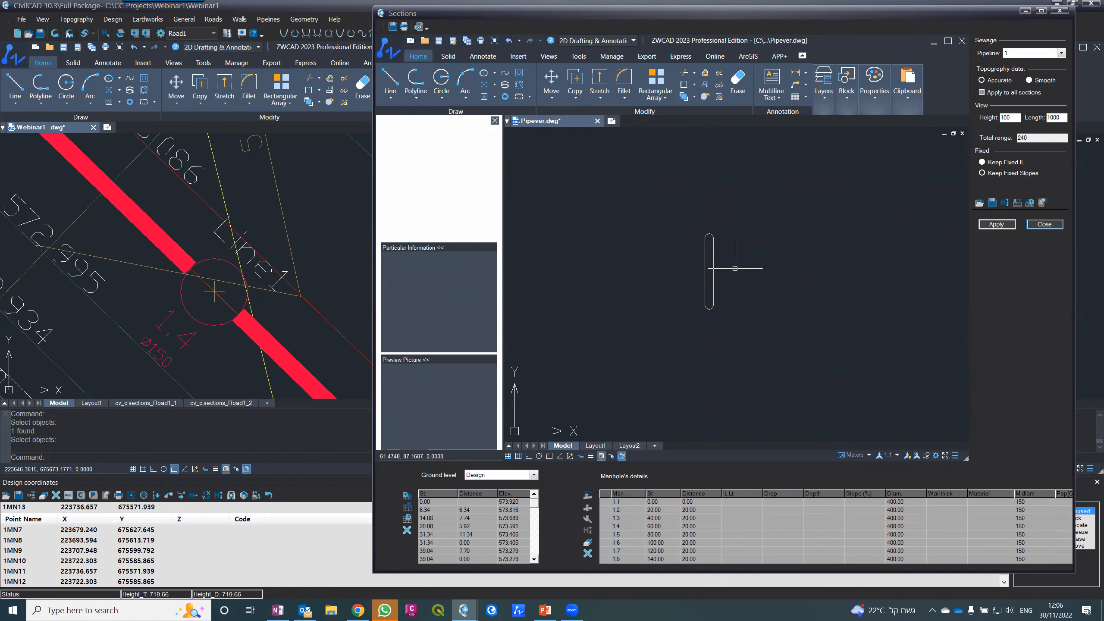
scroll(730, 267, "down", 5)
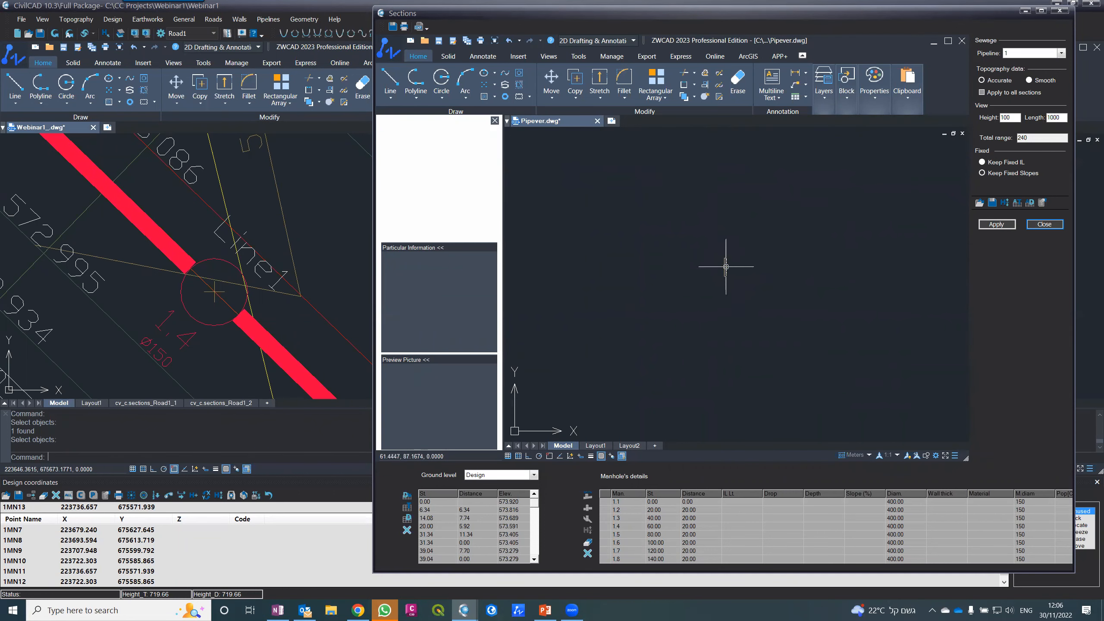
- Maximize the Sections window and examine the electricity crossing's label above the ground lines
double_click(870, 15)
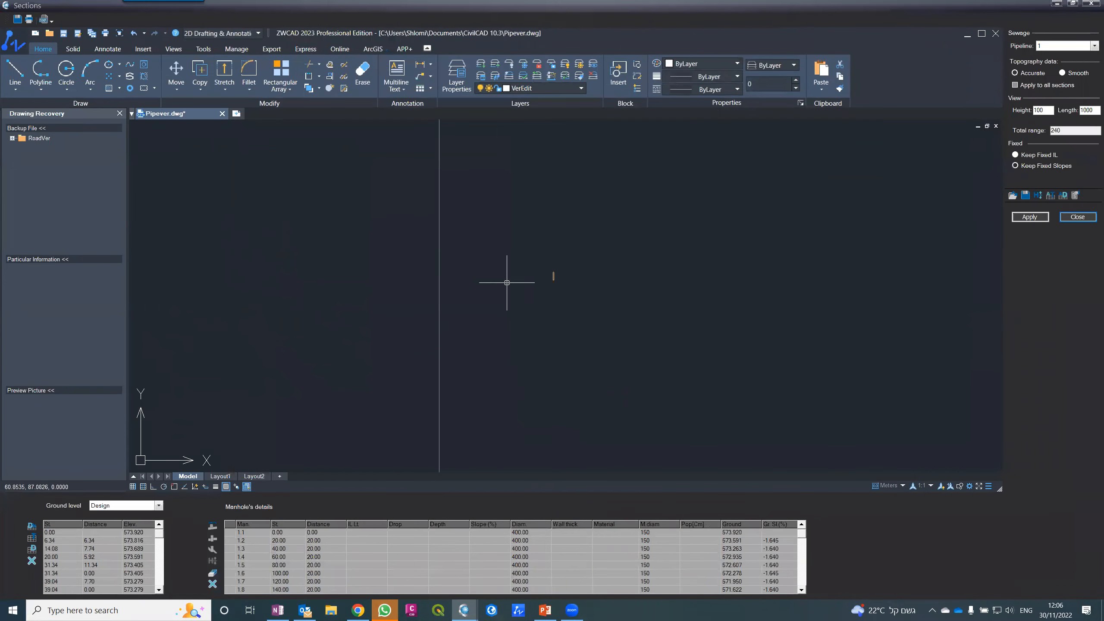
scroll(514, 295, "down", 4)
scroll(514, 296, "up", 4)
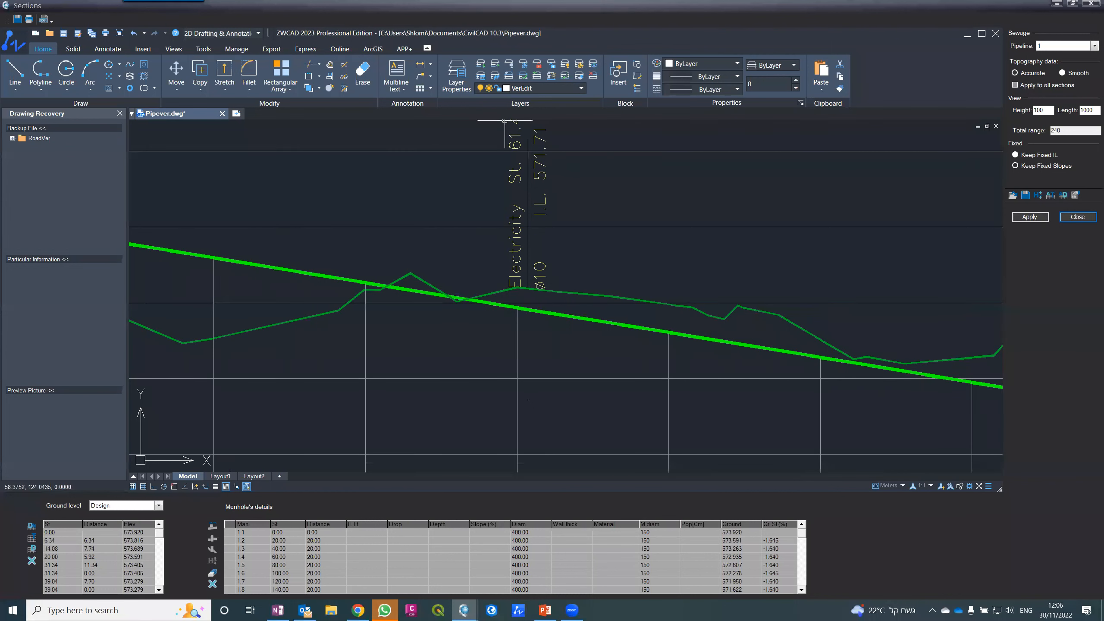
- Set the depth of manhole 1.1 at the start of pipeline 1 to 1.50
scroll(535, 196, "down", 4)
scroll(538, 201, "up", 2)
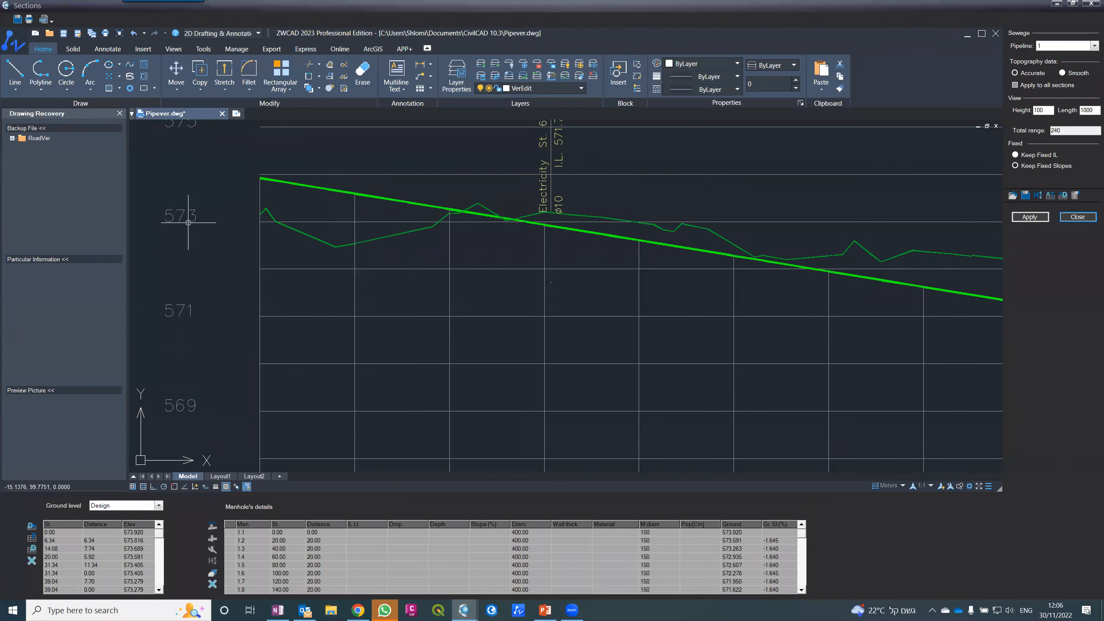
left_click(351, 533)
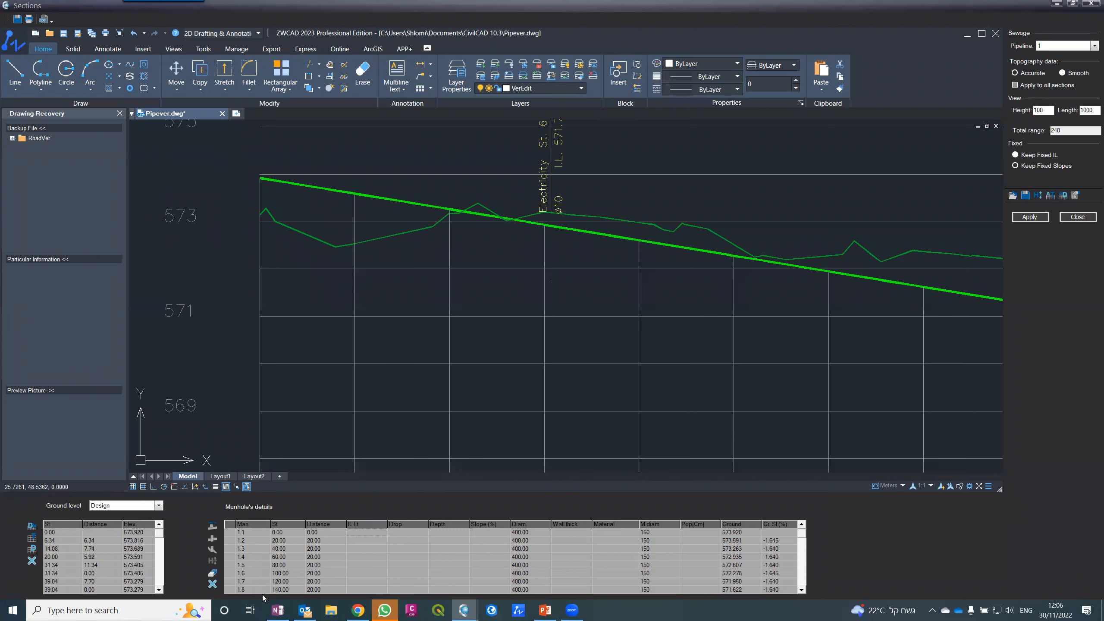
scroll(761, 553, "down", 6)
scroll(801, 549, "up", 6)
left_click(436, 532)
left_click(453, 534)
type("1.50")
key("Return")
- Assign a slope of -1.65% to all of pipeline 1's manholes and apply the values to the section
left_click_drag(487, 531, 485, 611)
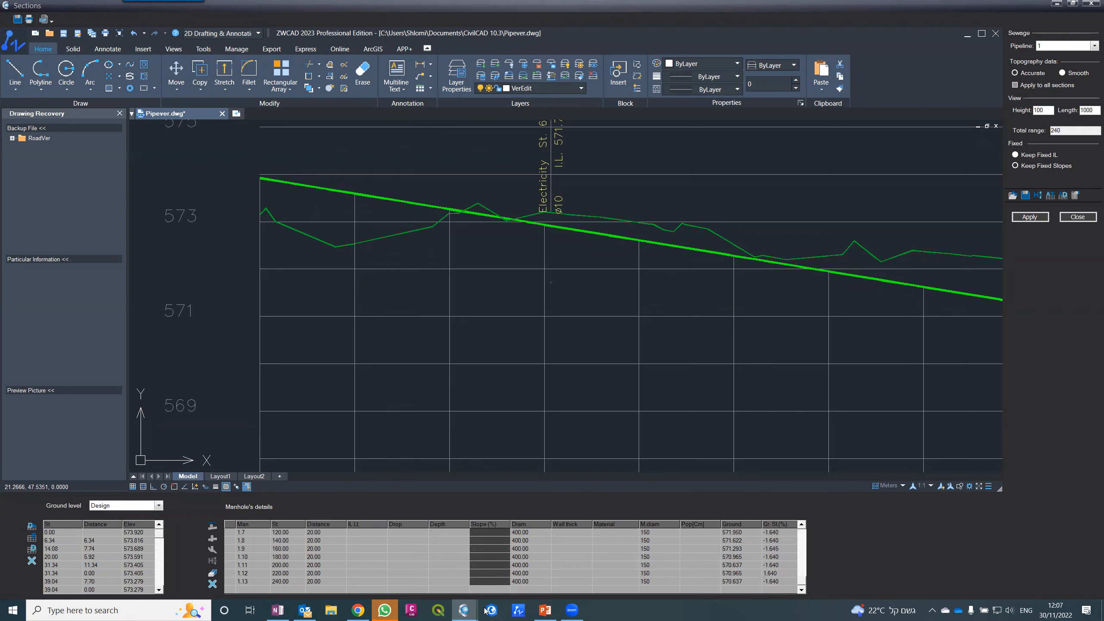
type("-1.65")
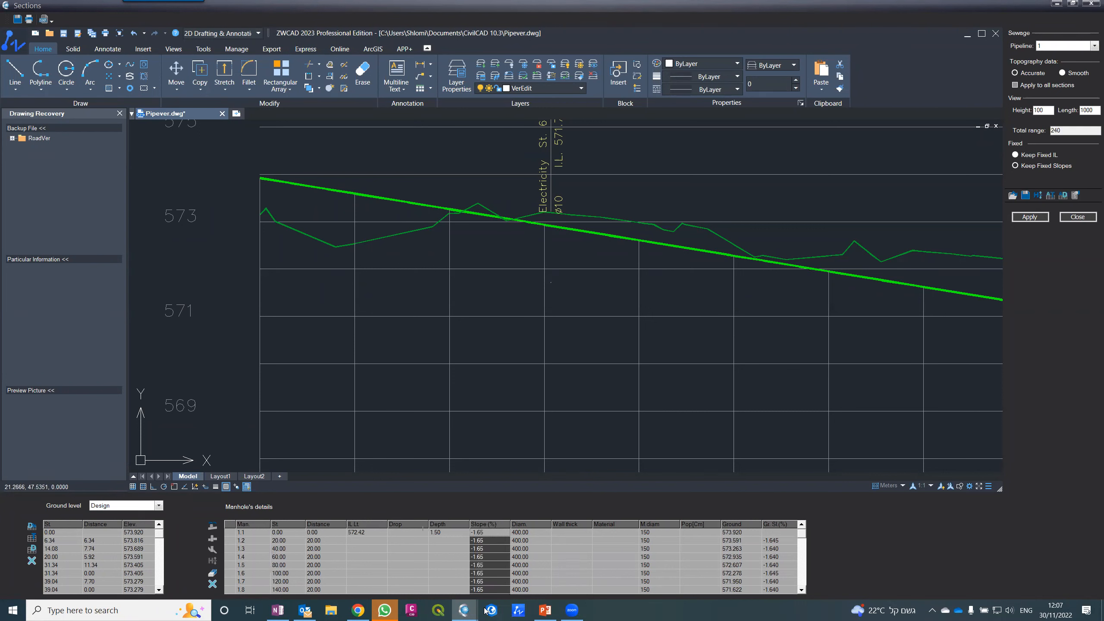
key("Return")
left_click(1016, 217)
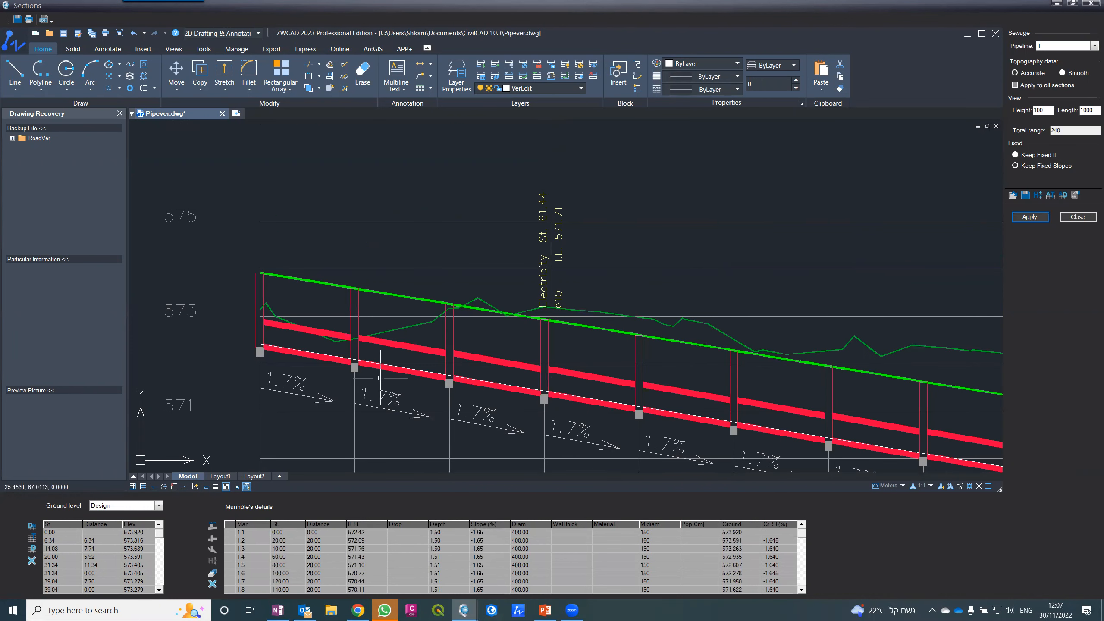
- Examine the designed pipe, manholes and slope labels along the first part of pipeline 1's section
scroll(227, 321, "up", 1)
scroll(321, 291, "up", 2)
scroll(318, 219, "down", 3)
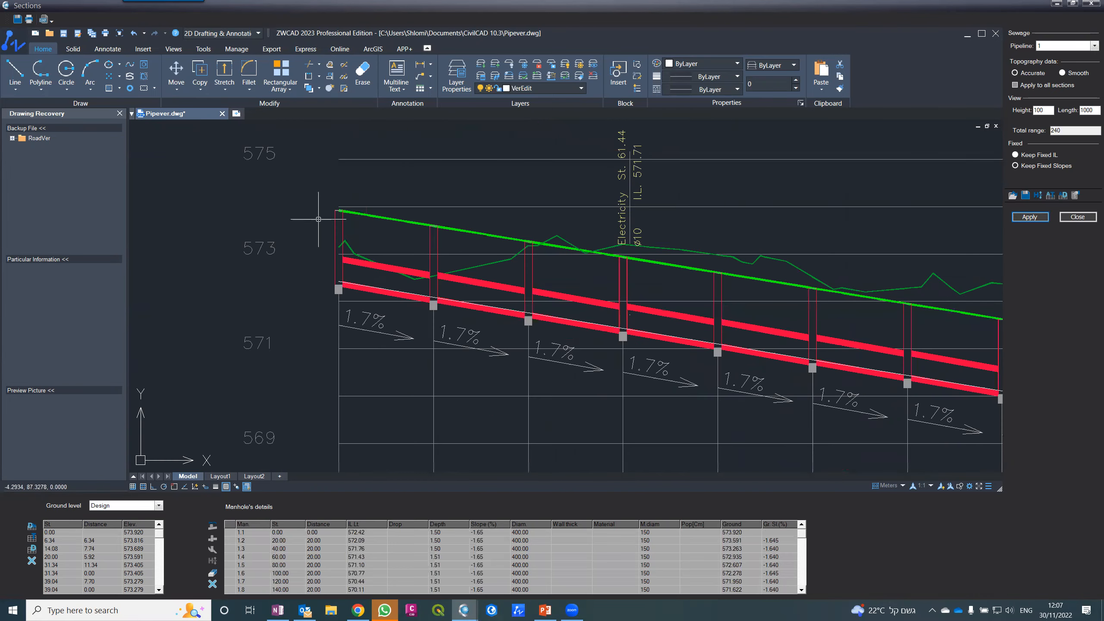
scroll(333, 248, "up", 4)
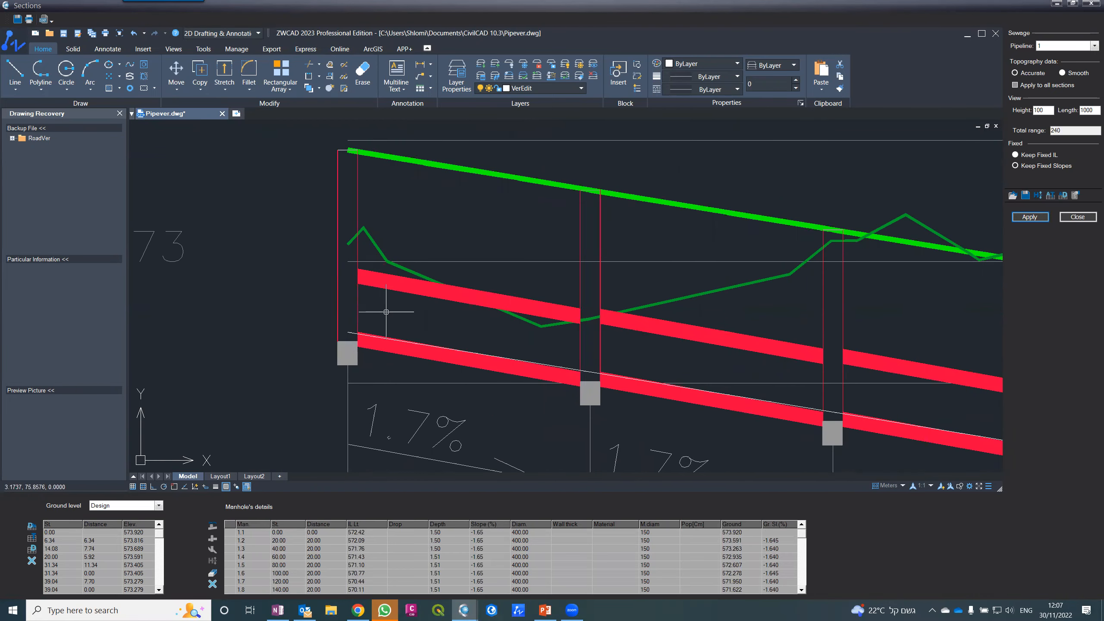
scroll(313, 244, "down", 4)
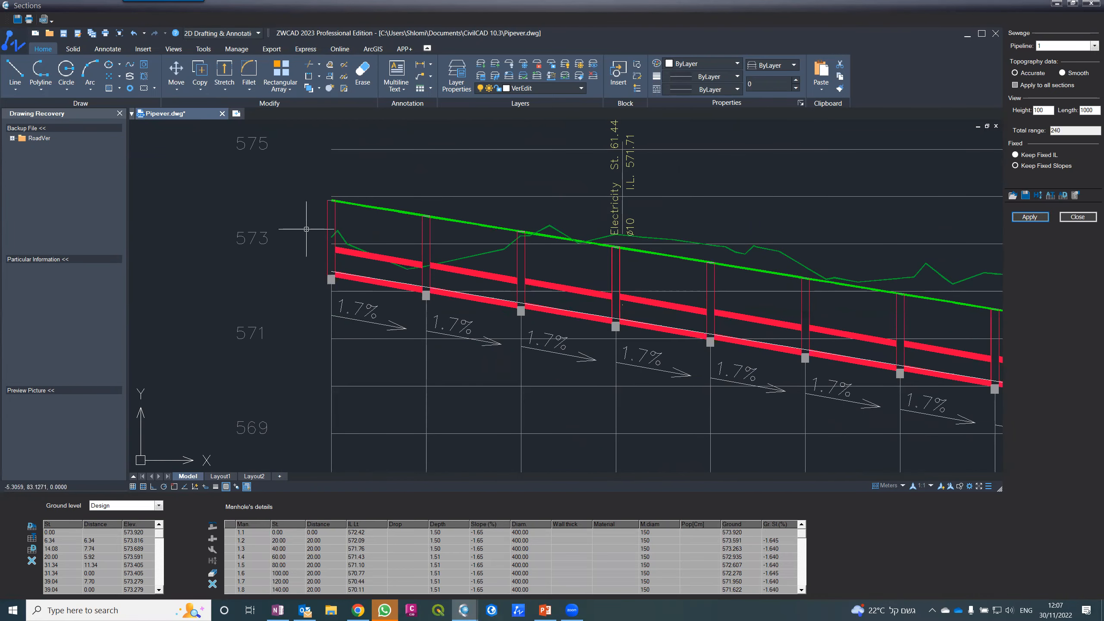
scroll(573, 337, "up", 2)
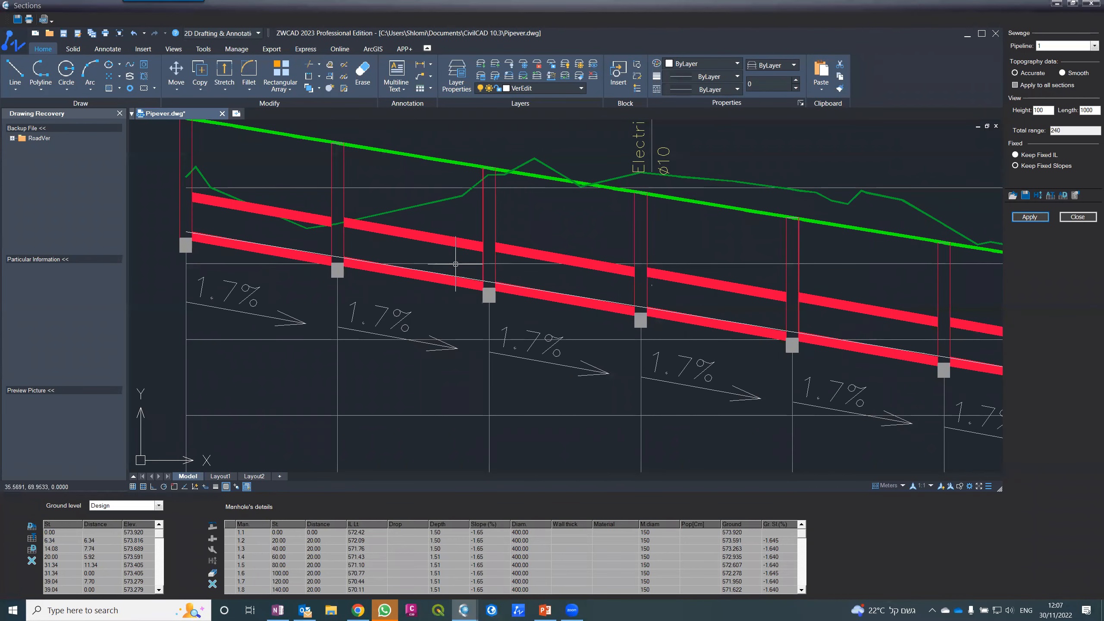
scroll(455, 264, "down", 2)
- Examine the electricity crossing's pipe symbol beside manhole 1.4 and compare its level with the sewage pipe along the section
scroll(455, 264, "up", 1)
scroll(478, 285, "up", 3)
scroll(479, 286, "up", 6)
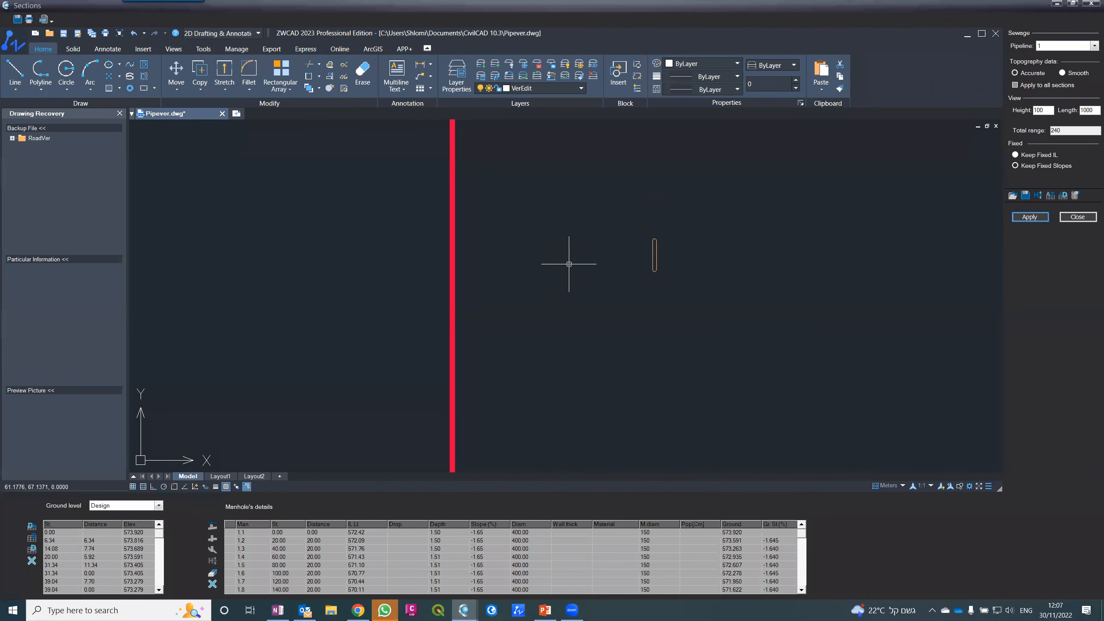
scroll(586, 343, "down", 4)
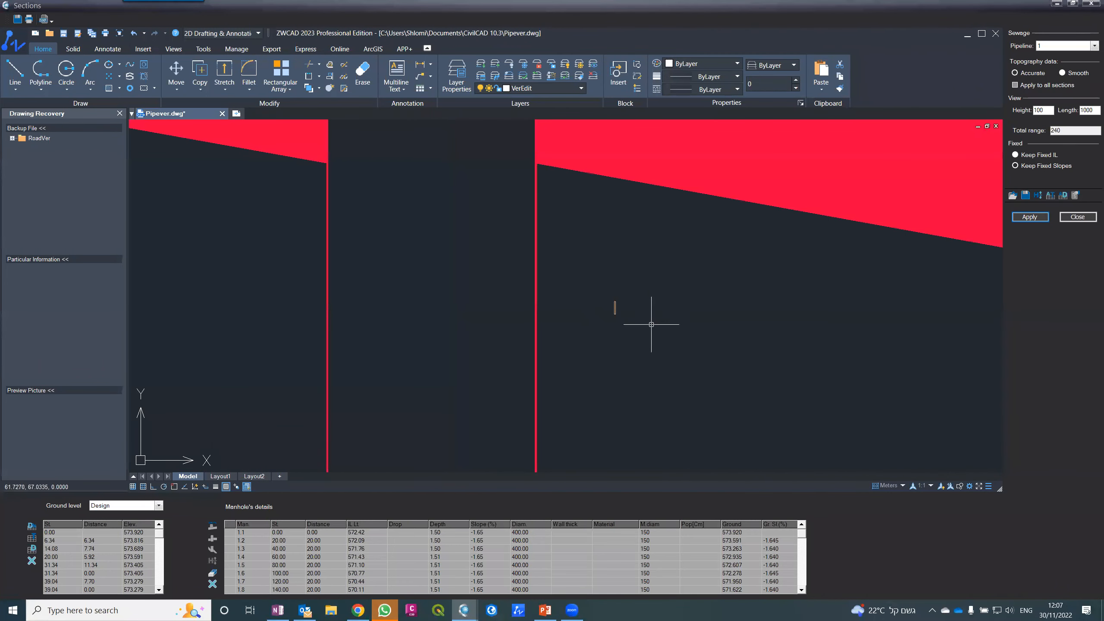
scroll(598, 350, "down", 5)
scroll(598, 346, "up", 4)
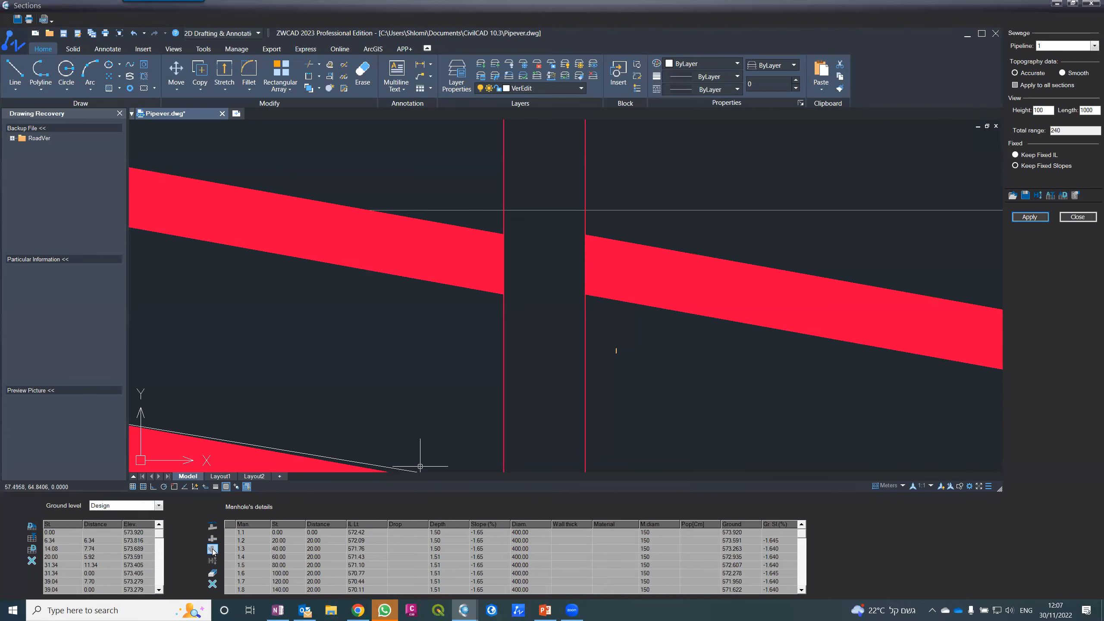
scroll(505, 275, "down", 3)
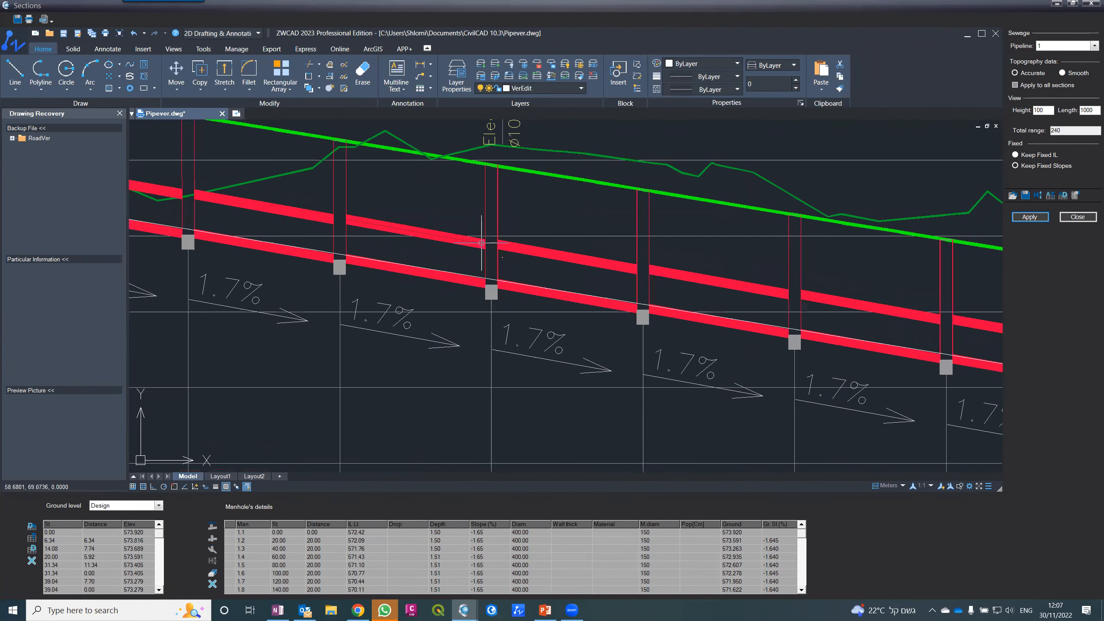
scroll(481, 242, "down", 3)
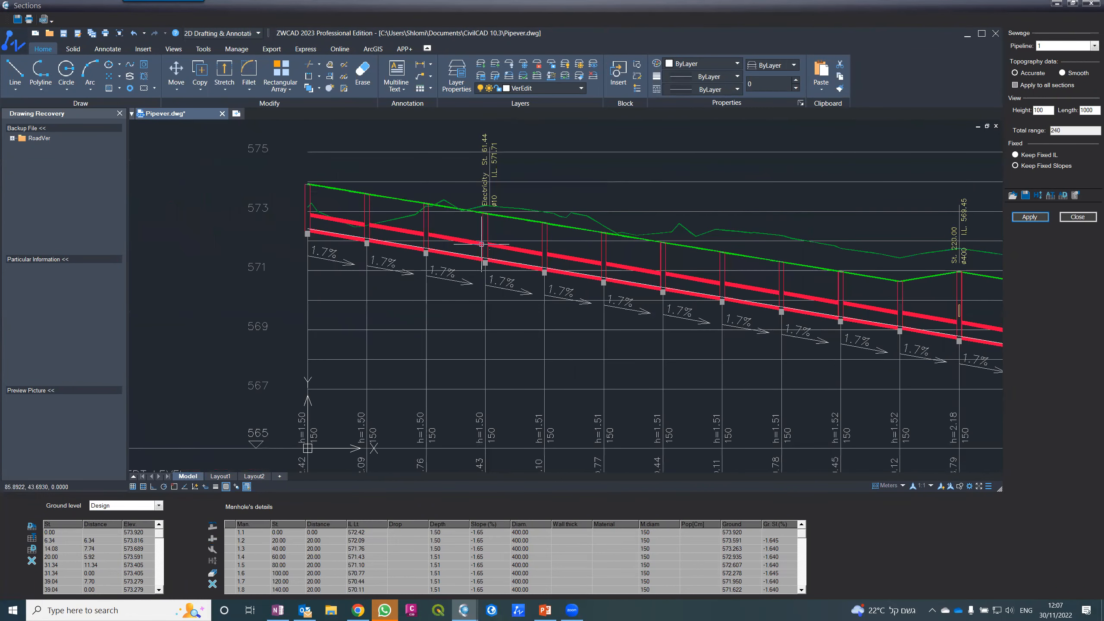
scroll(482, 244, "down", 3)
scroll(481, 244, "up", 4)
scroll(482, 244, "down", 4)
scroll(482, 244, "up", 4)
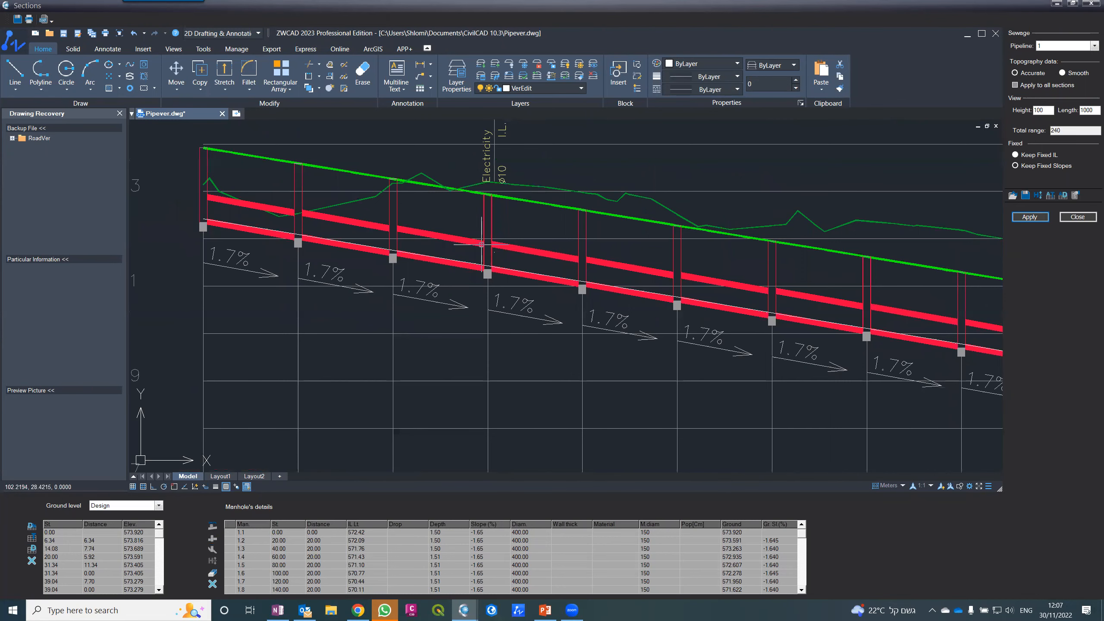
scroll(481, 244, "up", 4)
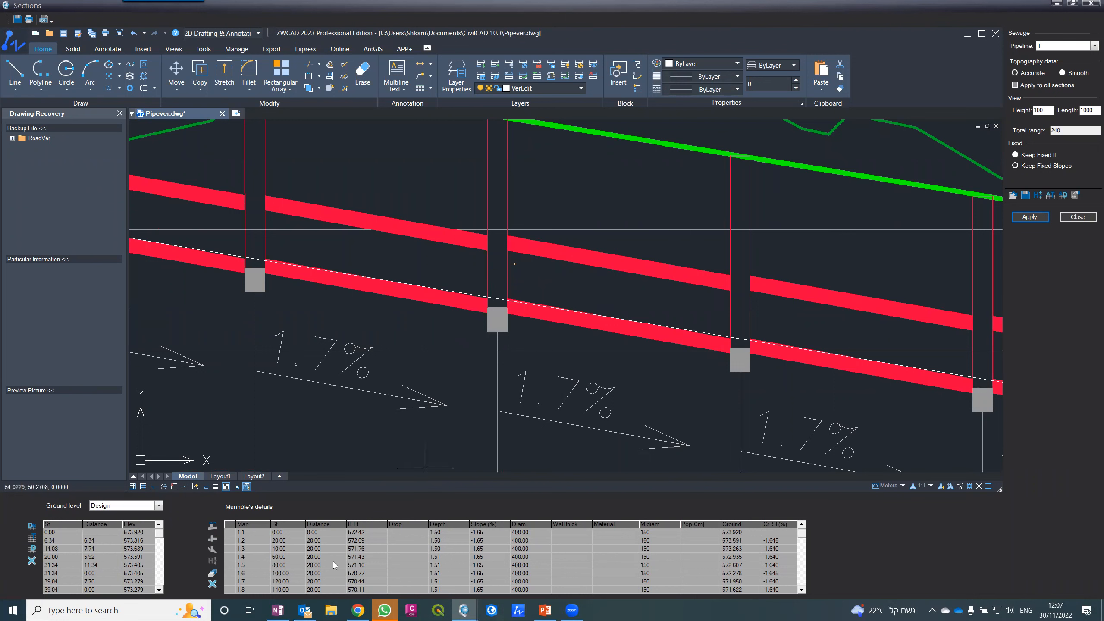
- Set a drop of -0.60 at manhole 1.4 and apply it to the section
left_click(321, 555)
left_click(402, 558)
type("=")
key("BackSpace")
type("0.")
key("BackSpace")
key("BackSpace")
type("-0.60")
key("Return")
left_click(1029, 216)
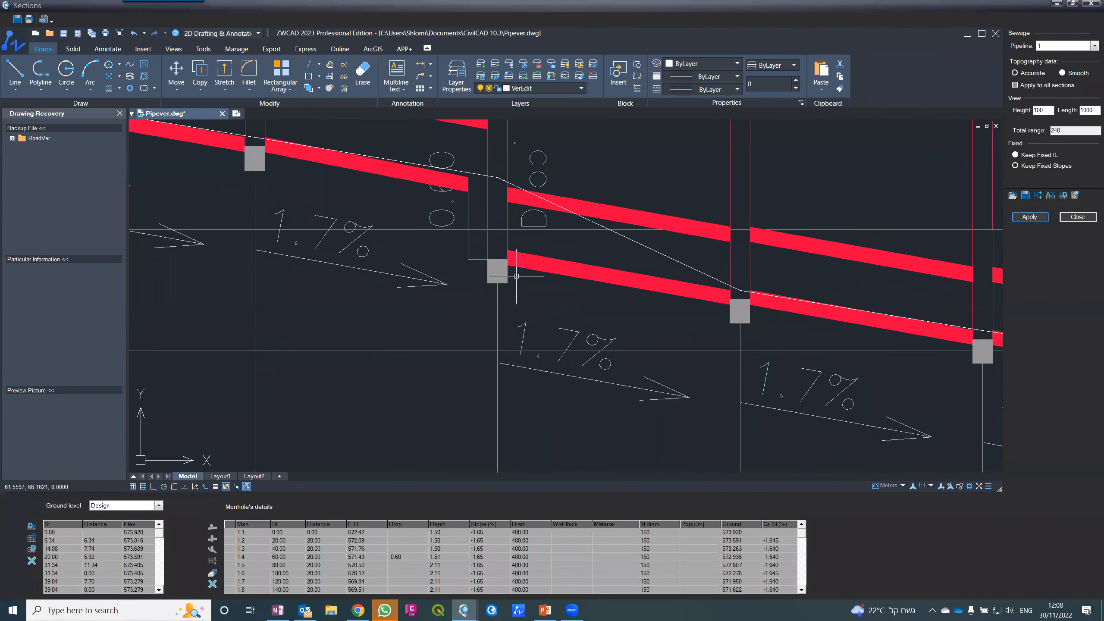
- Inspect the drop drawn at manhole 1.4 and the clearance between the lowered pipe and the electricity crossing
left_click(628, 240)
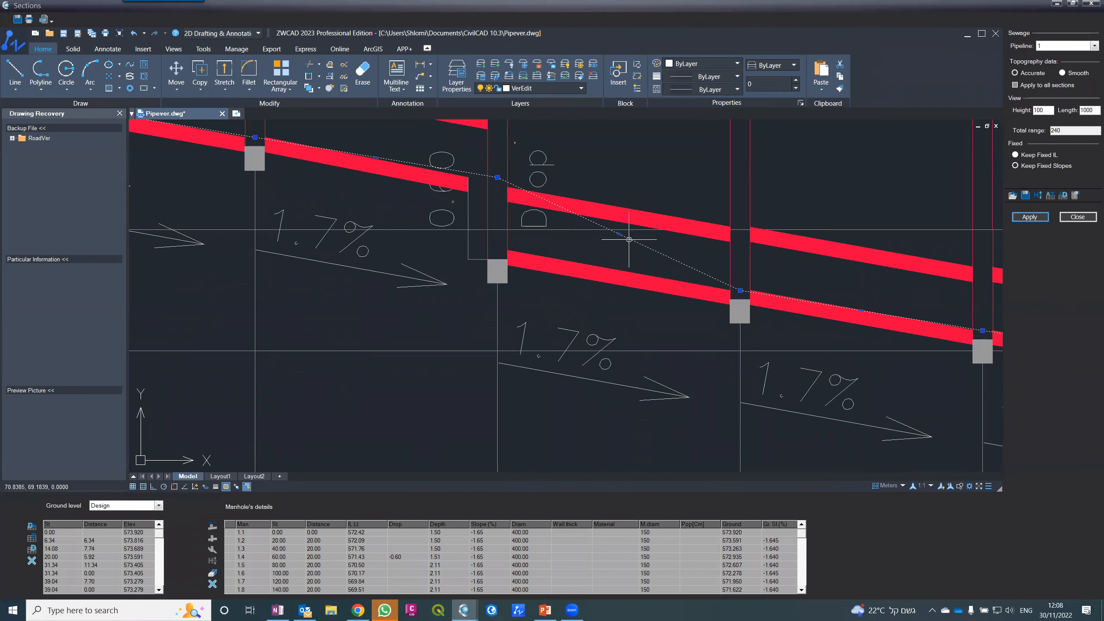
key("Escape")
scroll(622, 286, "down", 6)
scroll(622, 286, "up", 6)
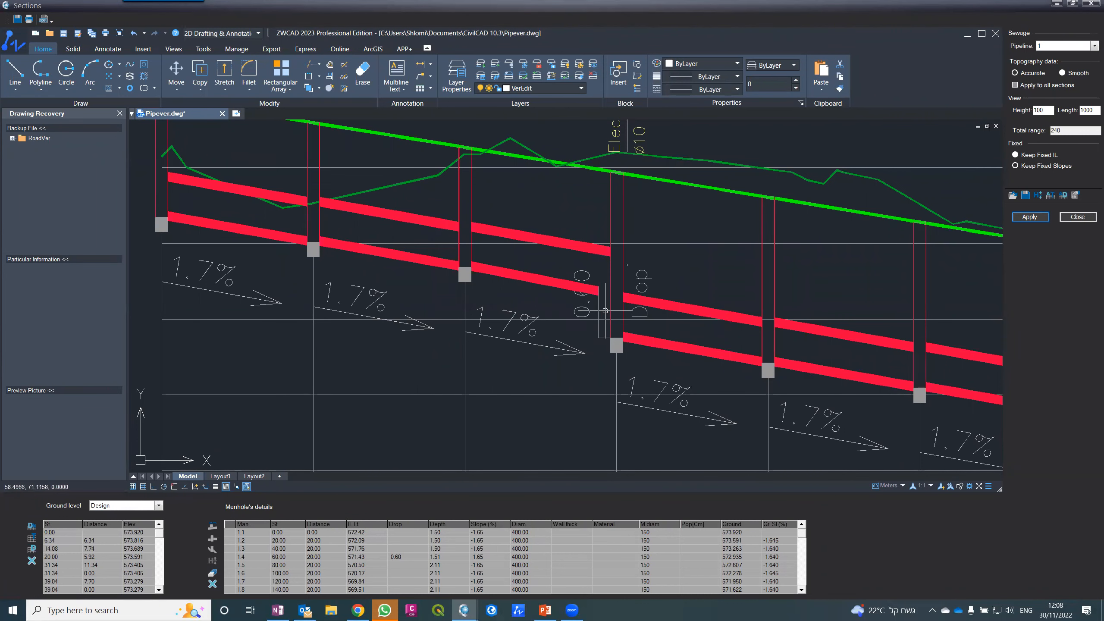
scroll(613, 265, "up", 8)
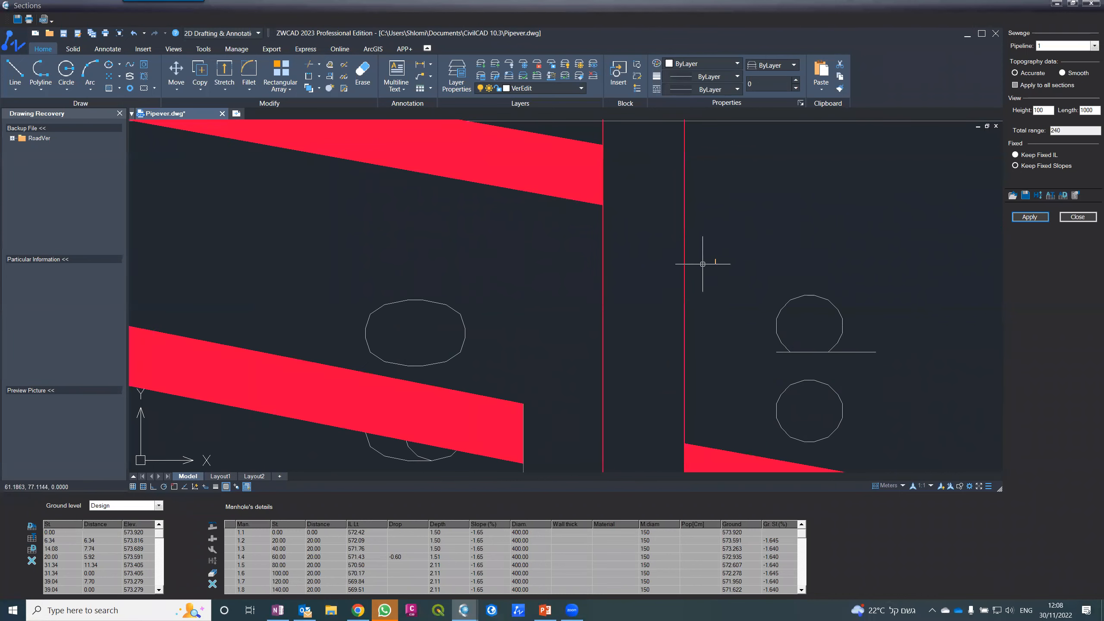
scroll(712, 254, "down", 8)
scroll(663, 270, "up", 2)
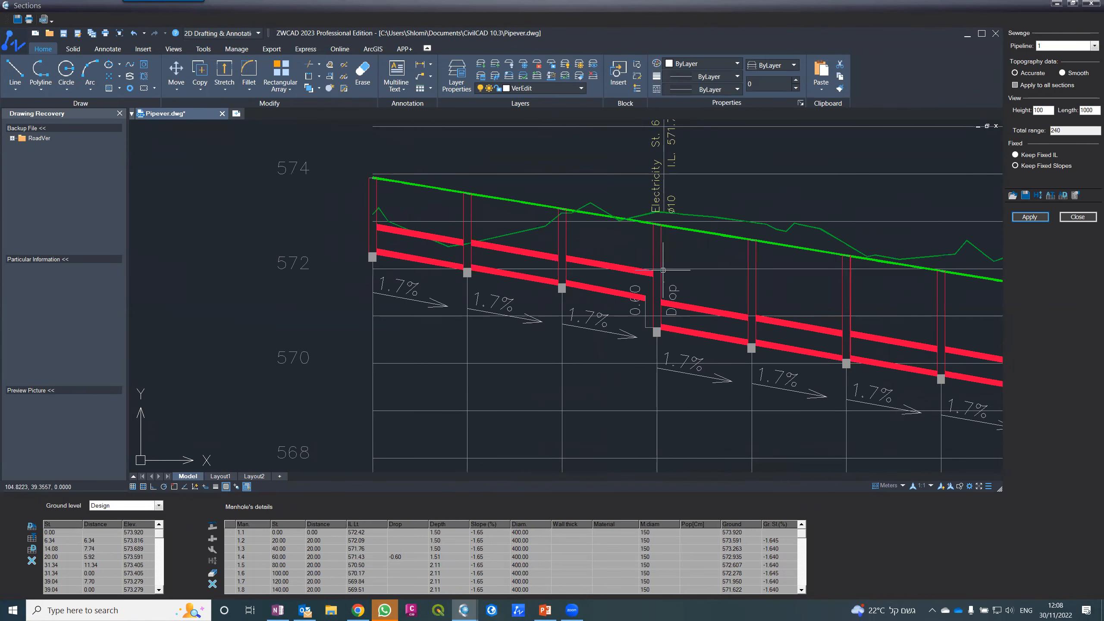
scroll(663, 271, "down", 4)
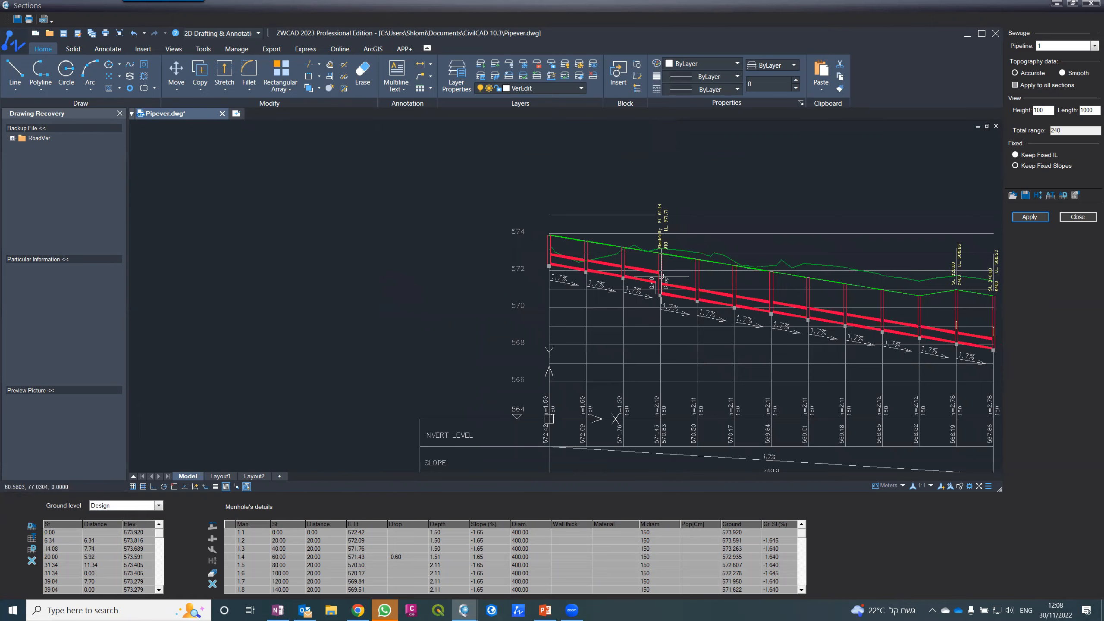
scroll(662, 271, "up", 4)
scroll(665, 283, "up", 6)
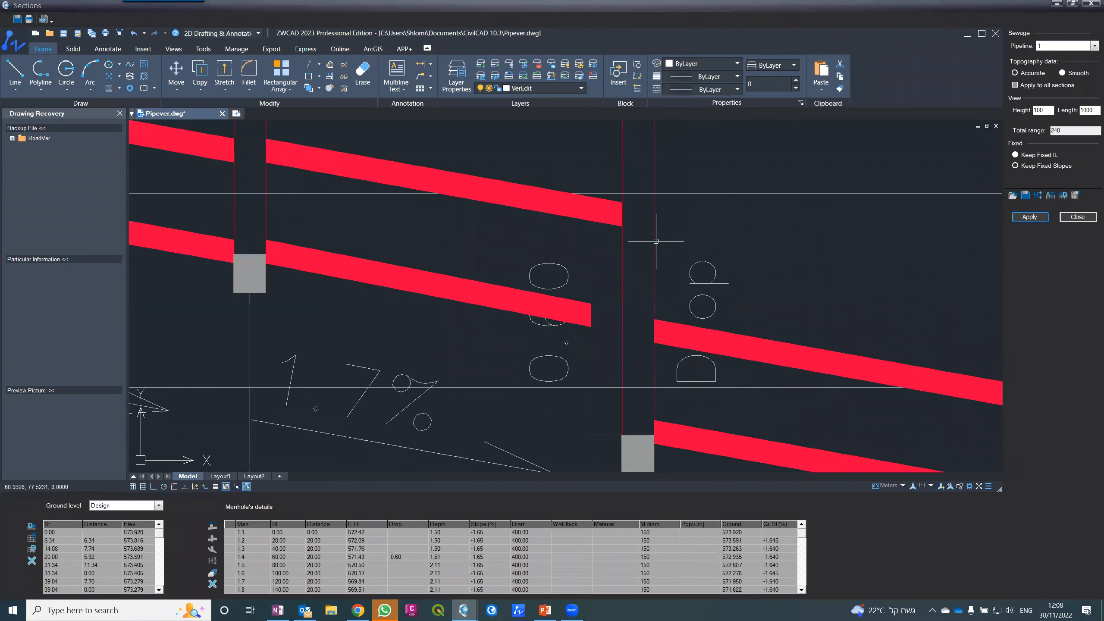
scroll(653, 240, "up", 4)
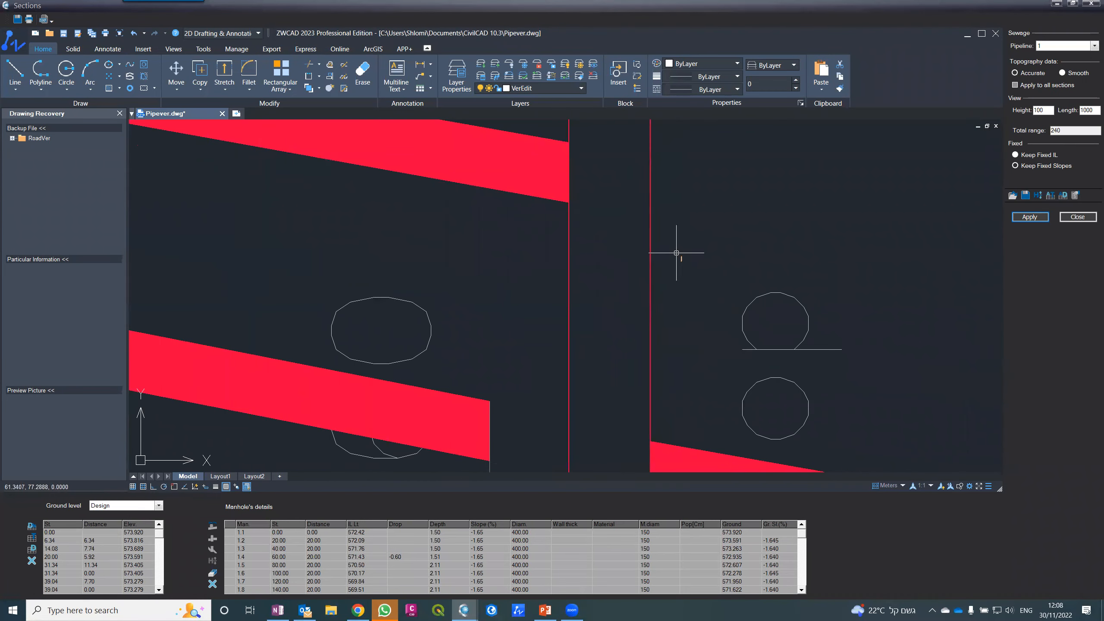
scroll(675, 249, "down", 6)
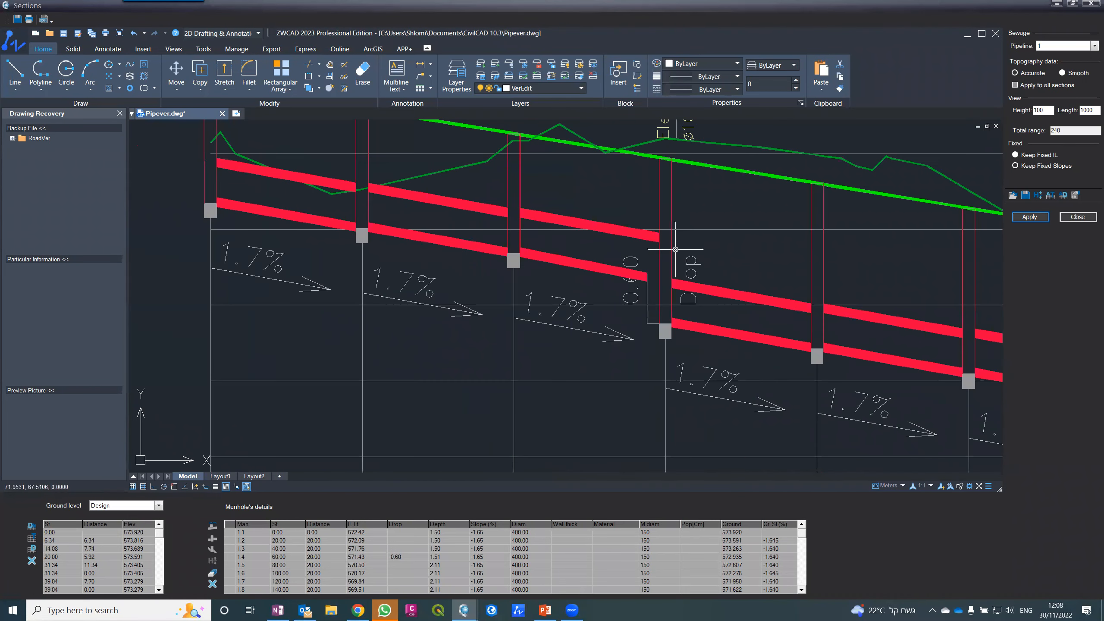
- Check the External Drop limit in the pipeline section options and inspect the drop drawn at manhole 1.4
left_click(1075, 196)
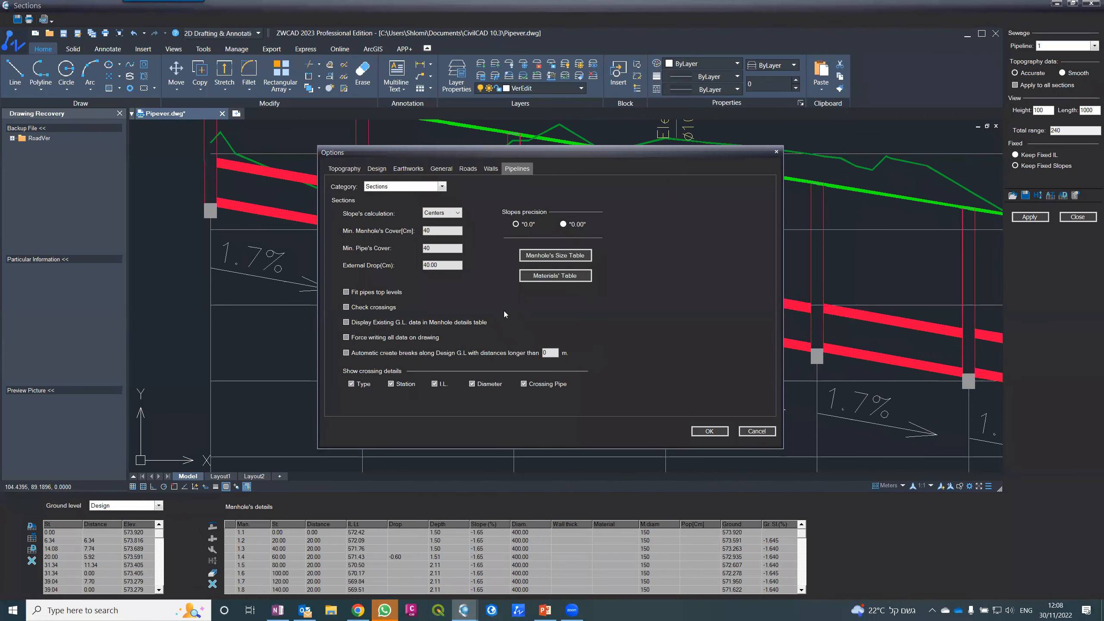
left_click_drag(441, 265, 392, 263)
left_click(707, 431)
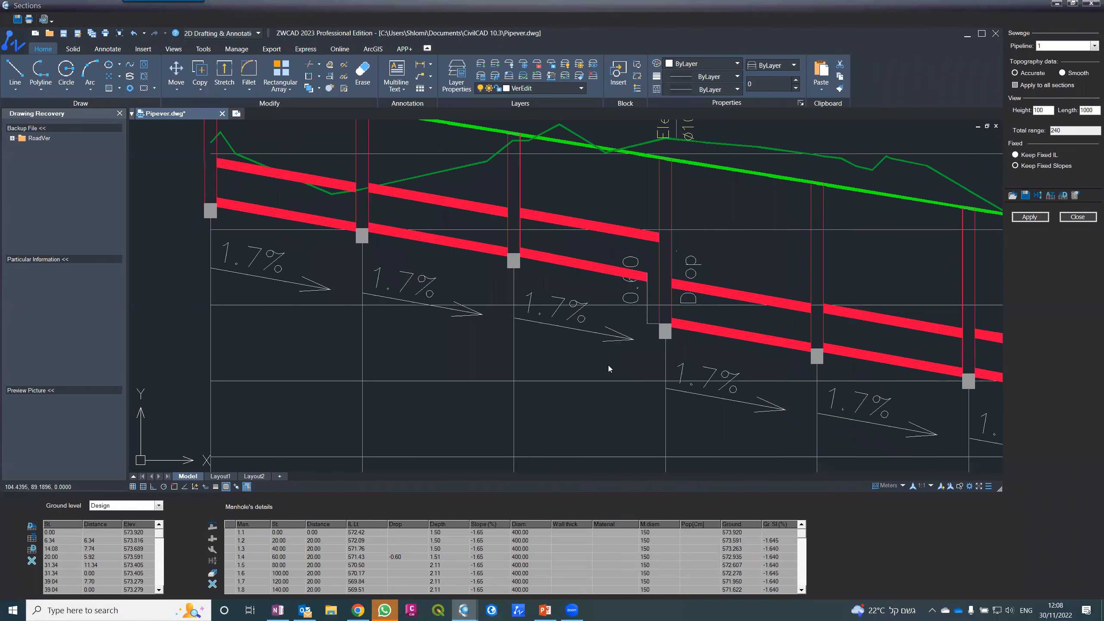
scroll(631, 308, "up", 4)
left_click(663, 321)
scroll(594, 324, "down", 6)
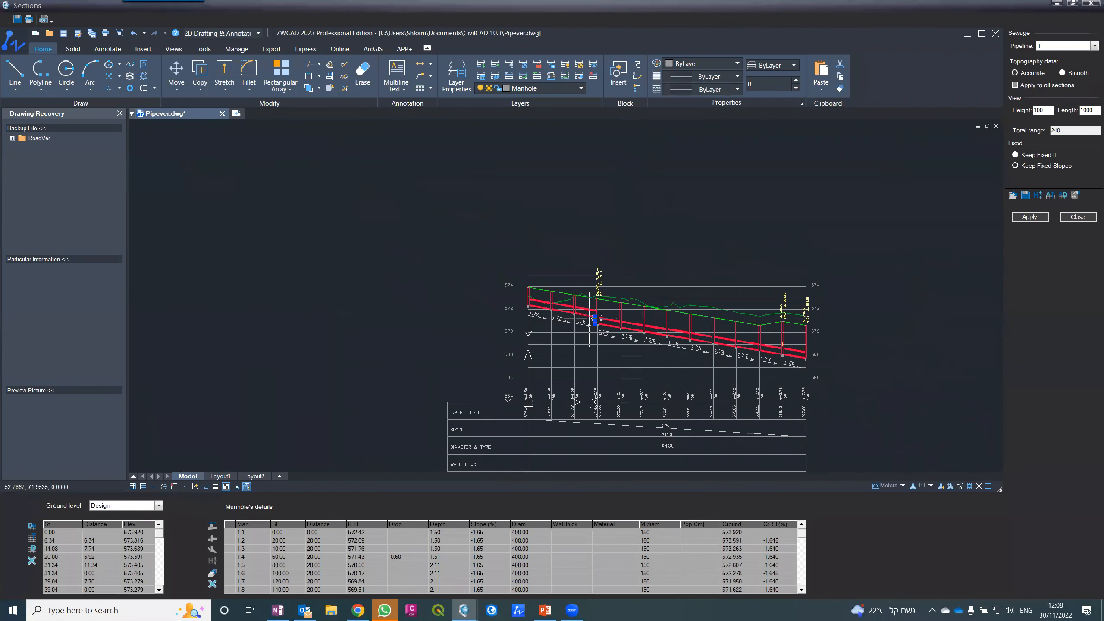
key("Escape")
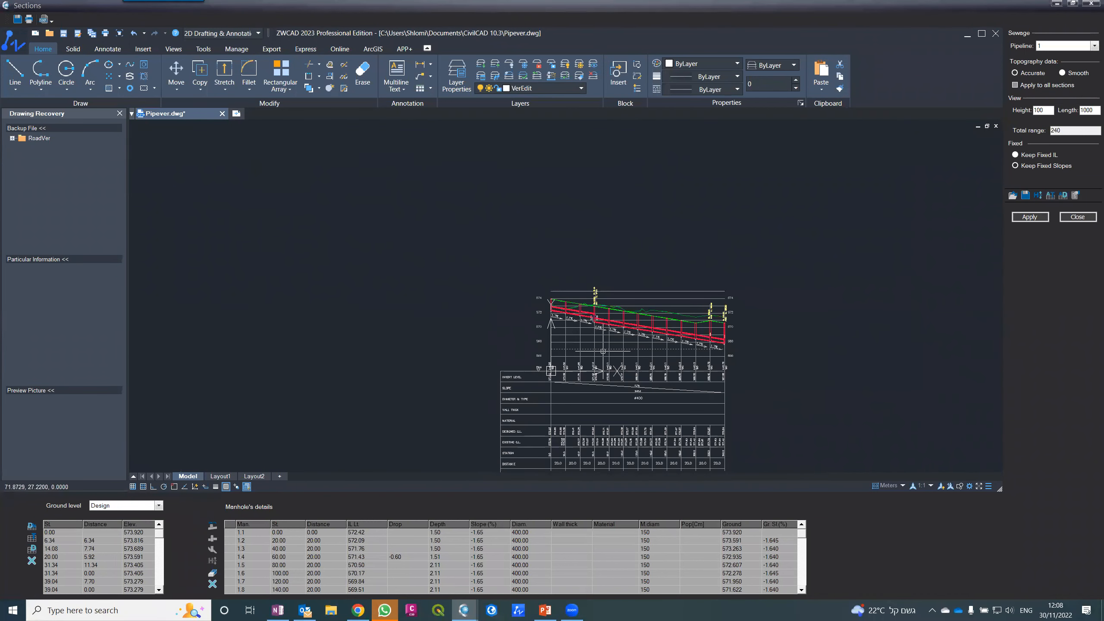
scroll(609, 291, "up", 4)
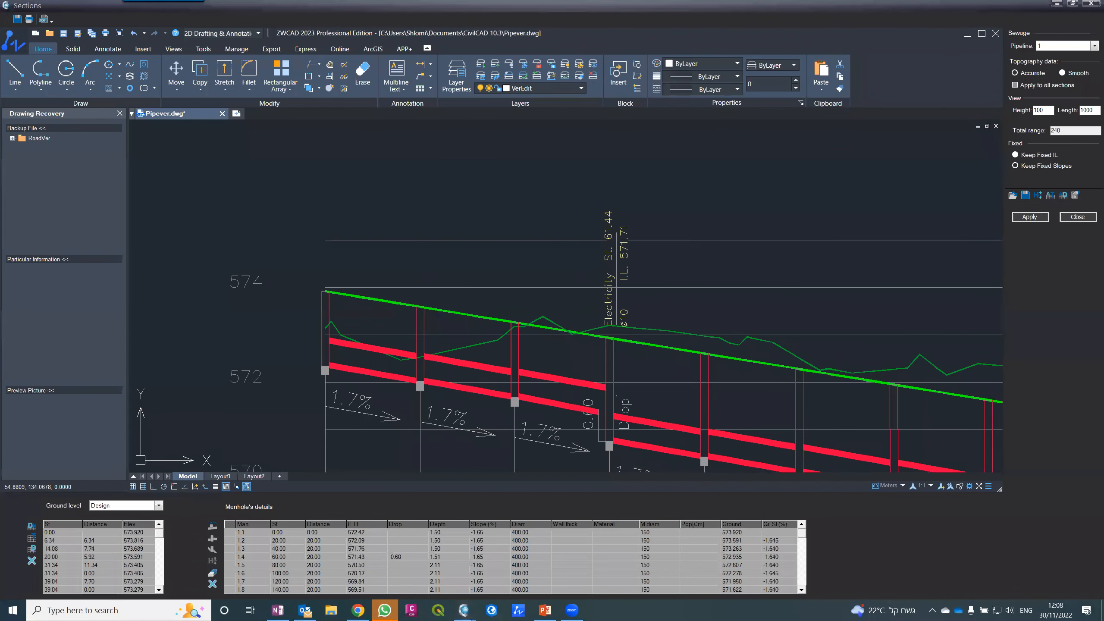
scroll(499, 178, "down", 6)
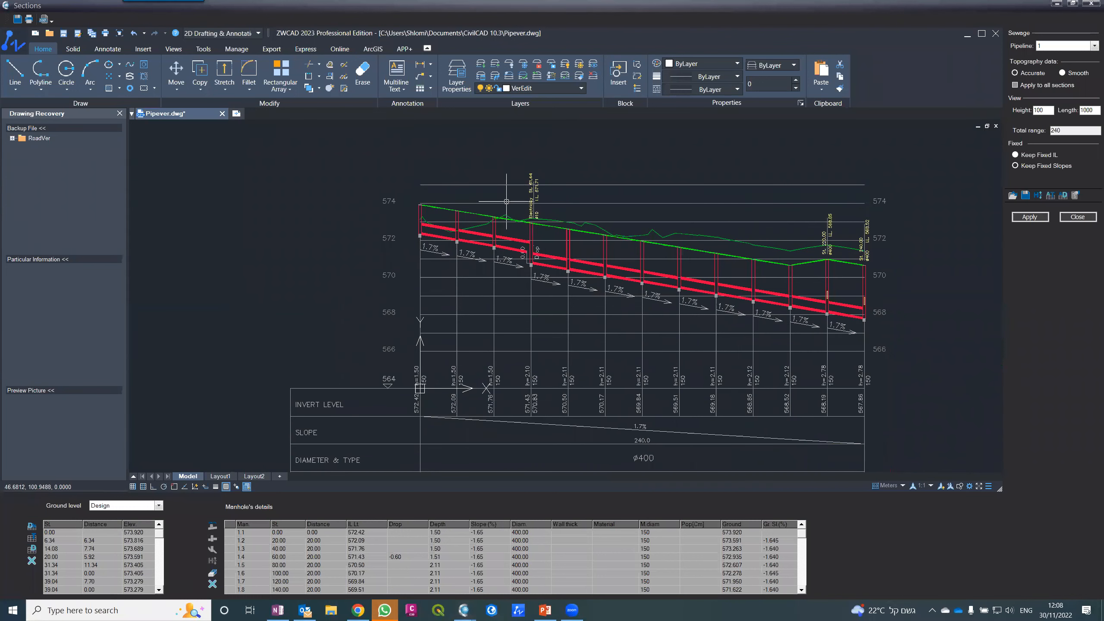
- Choose PVC as the pipe material in manhole 1.1's row, apply it to the section and close the sections
scroll(506, 201, "up", 2)
left_click(607, 531)
left_click(634, 531)
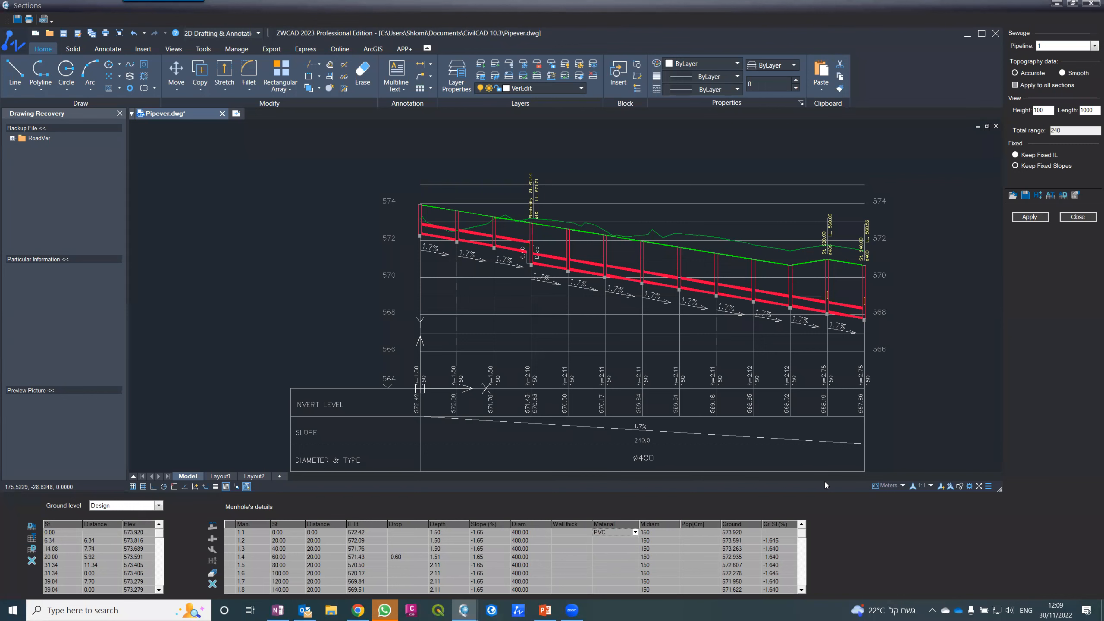
left_click(1030, 219)
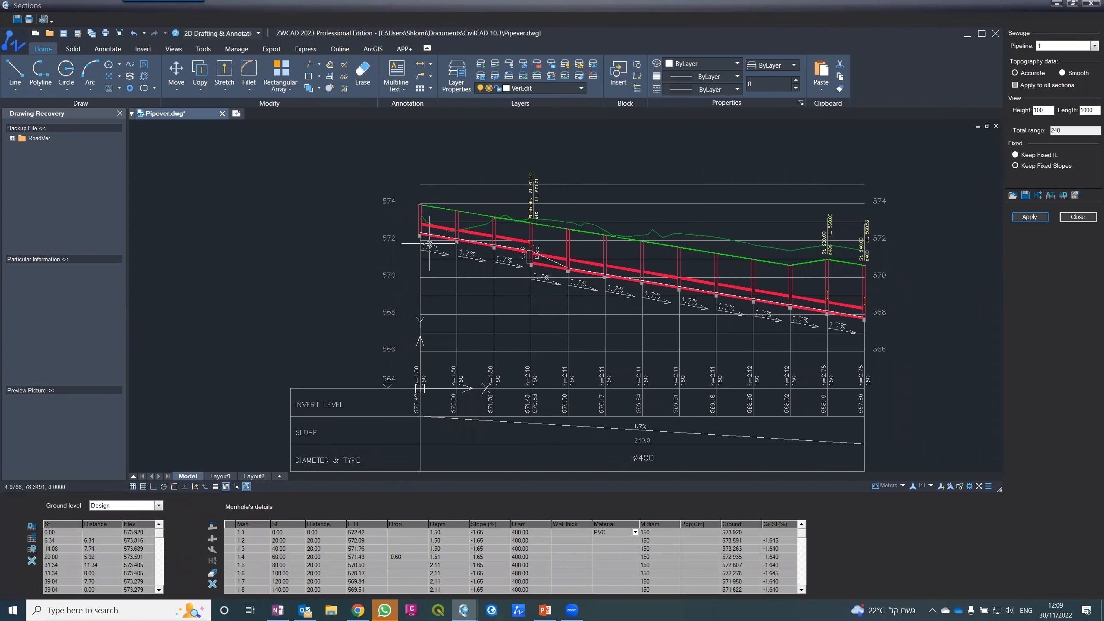
scroll(496, 236, "up", 8)
scroll(496, 236, "down", 8)
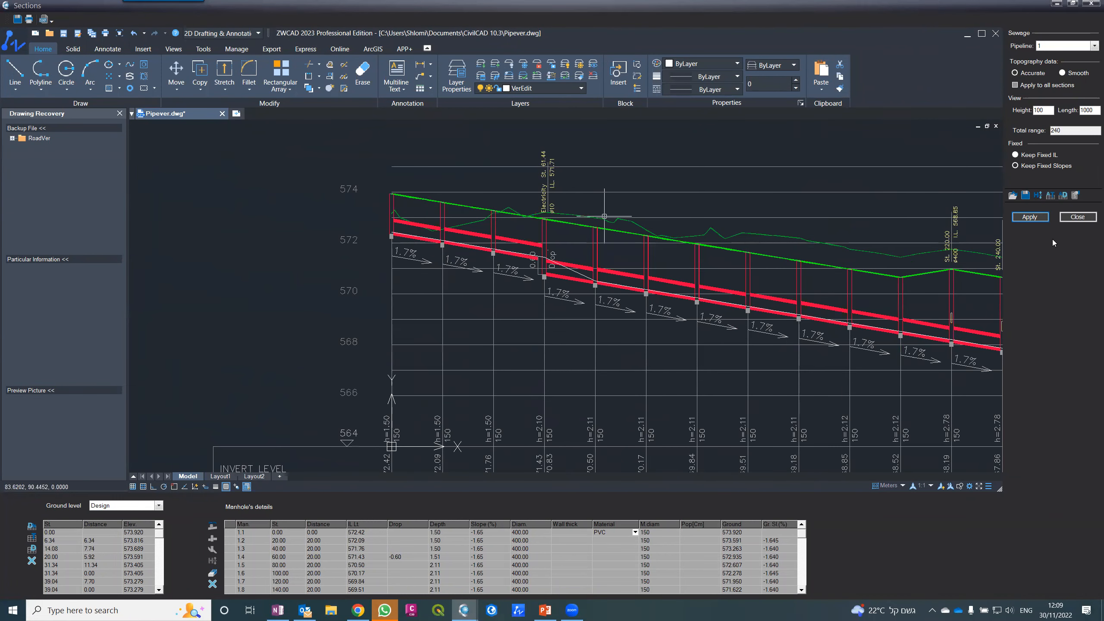
left_click(1077, 217)
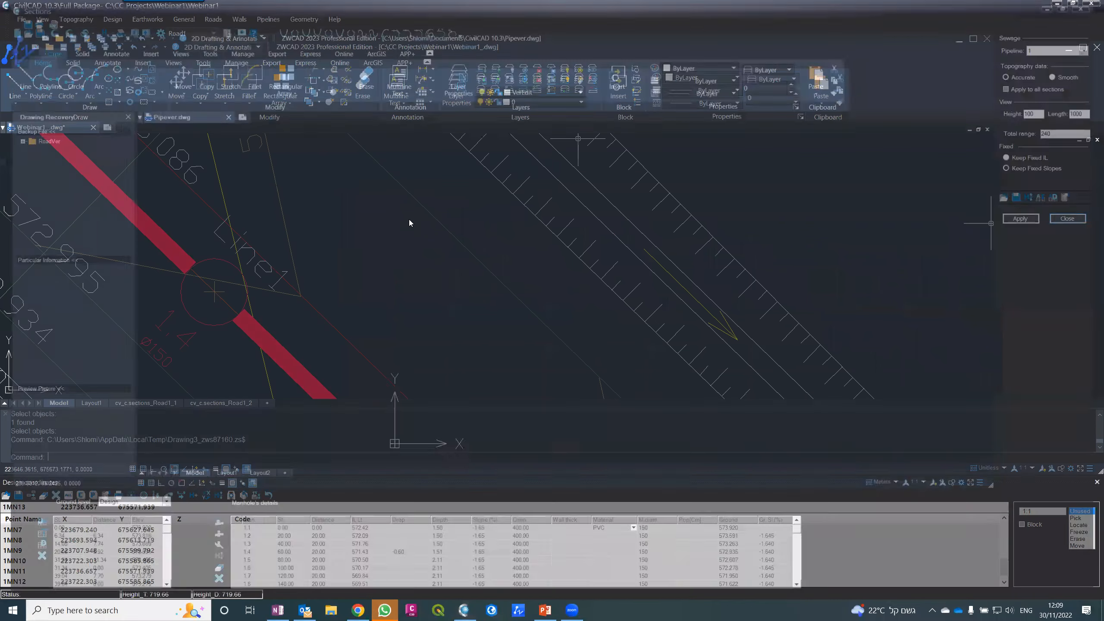
- Open the sewage layout for pipeline 1 and apply it to annotate the plan
left_click(274, 24)
left_click(274, 22)
left_click(278, 43)
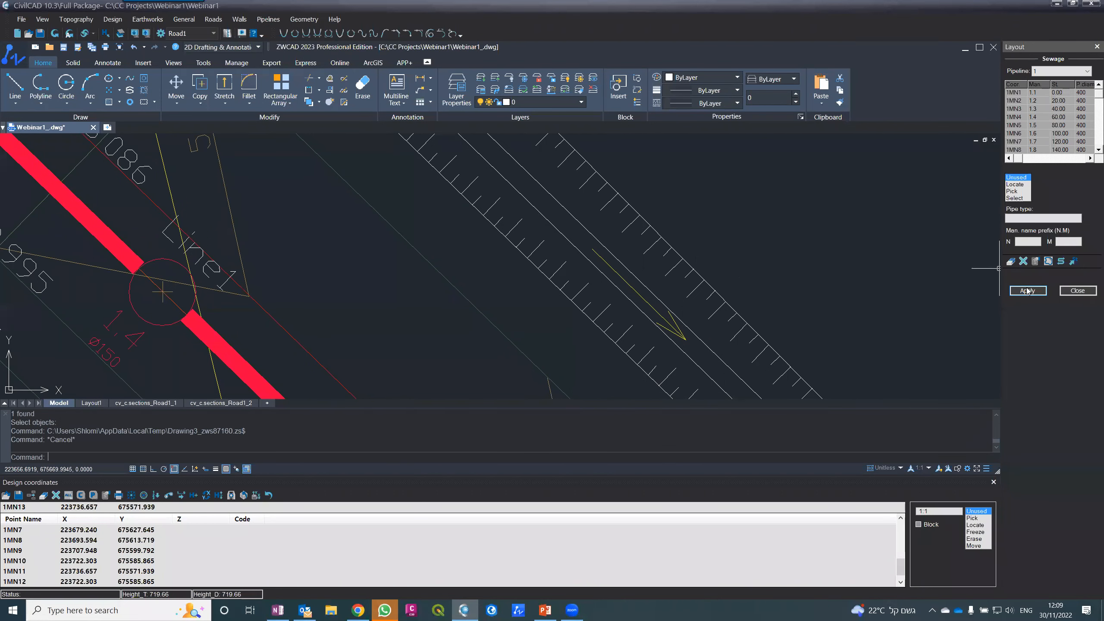
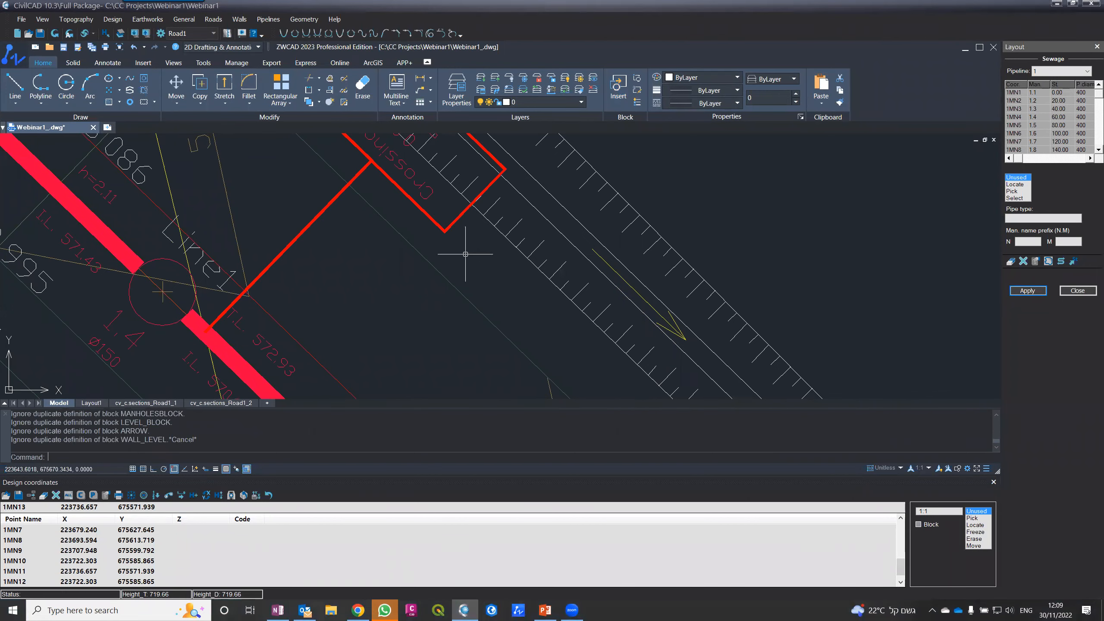
- Inspect the plan annotations for the crossing at manhole 1.4 and the level, depth and diameter labels around manhole 1.3
scroll(414, 235, "down", 4)
scroll(353, 201, "up", 2)
scroll(403, 263, "up", 2)
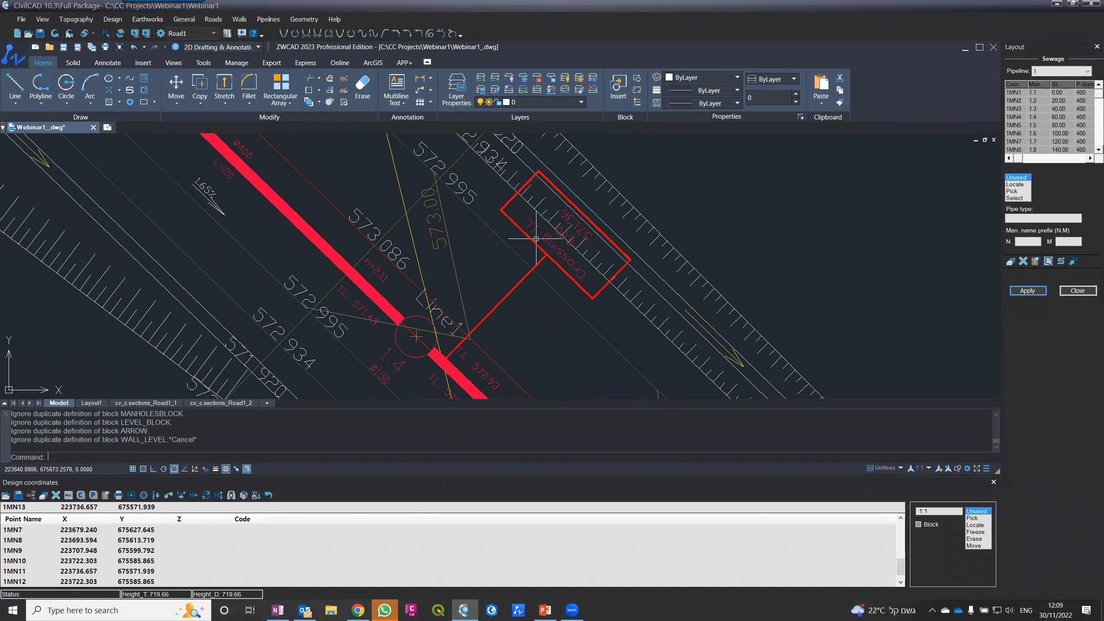
scroll(537, 217, "down", 5)
scroll(529, 219, "up", 3)
scroll(493, 185, "down", 3)
scroll(432, 162, "up", 6)
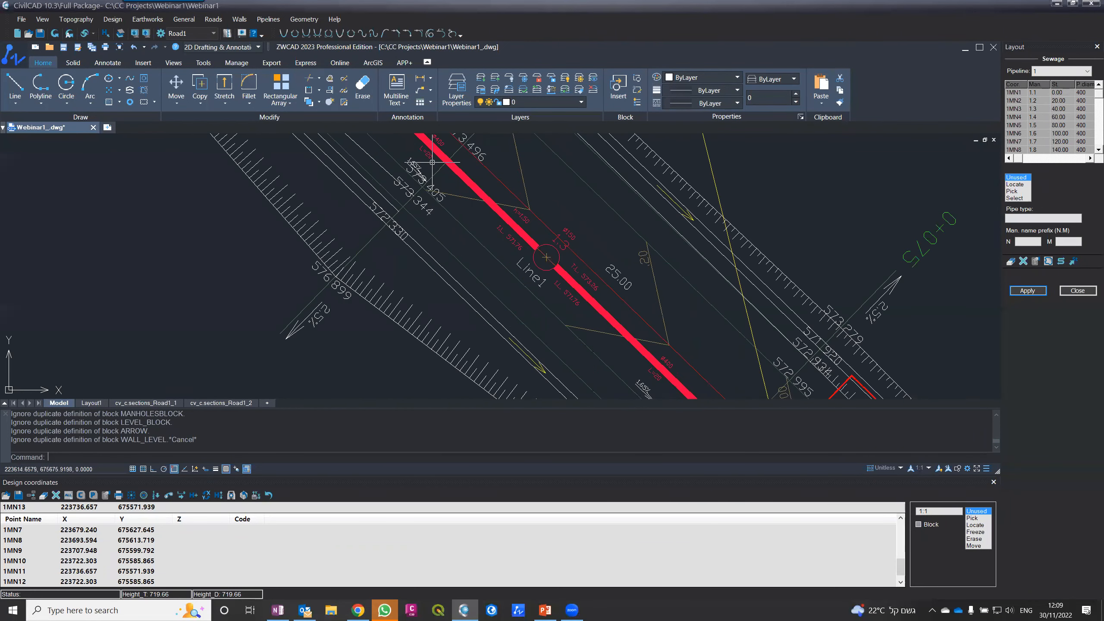
scroll(532, 232, "up", 4)
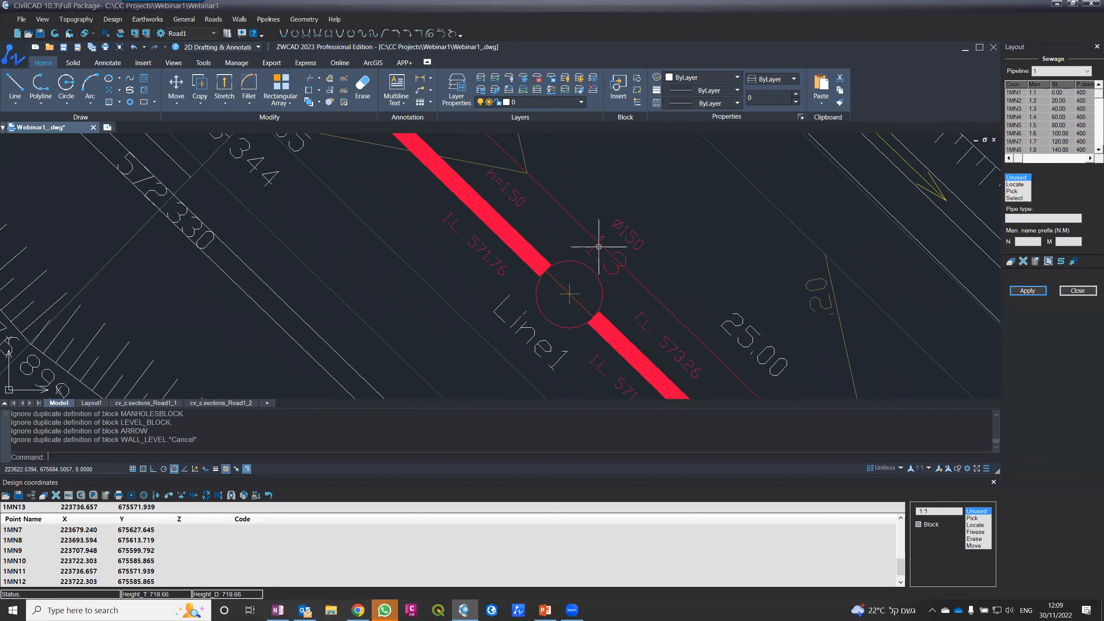
scroll(596, 227, "down", 2)
scroll(646, 309, "up", 2)
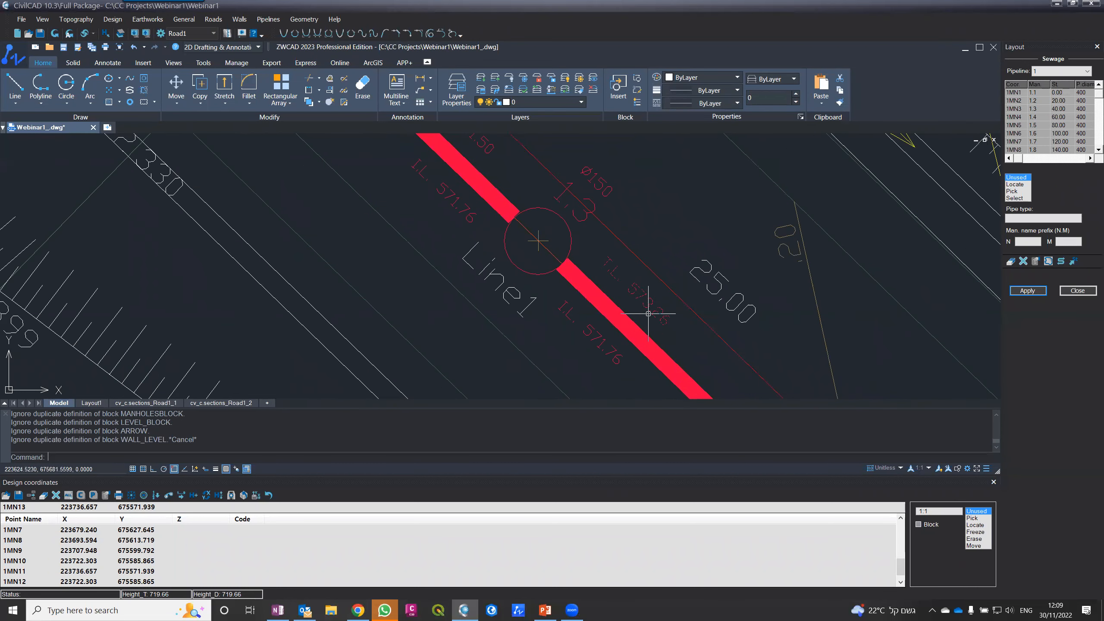
- Change the colour of the manhole label layer CU-SSWR-MHOL-DATA to a pale yellow
left_click(611, 280)
left_click(570, 320)
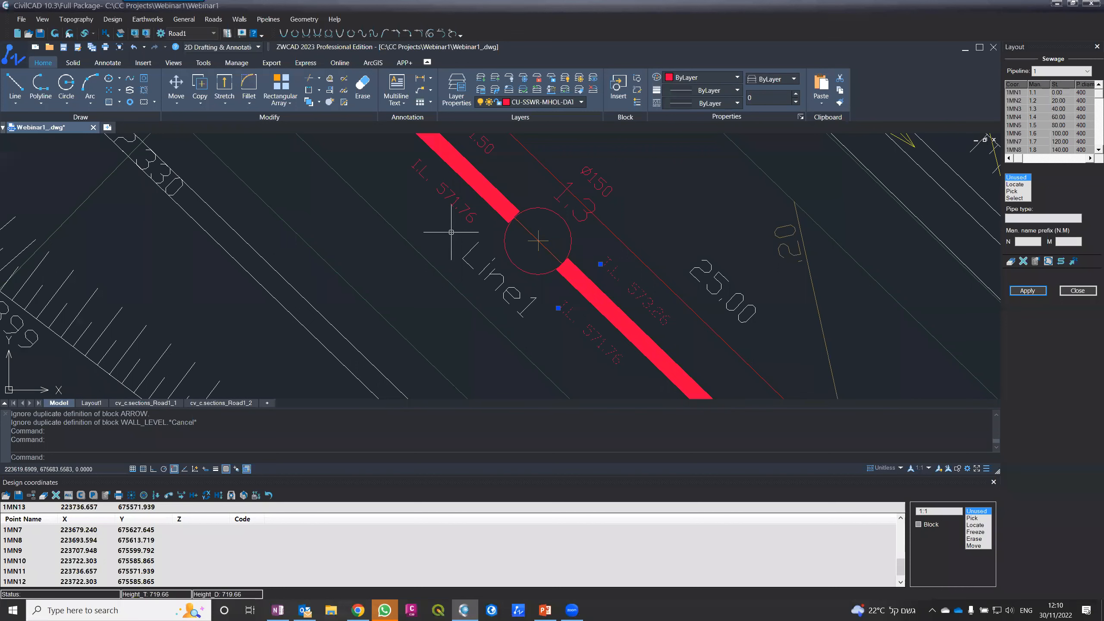
scroll(451, 232, "down", 1)
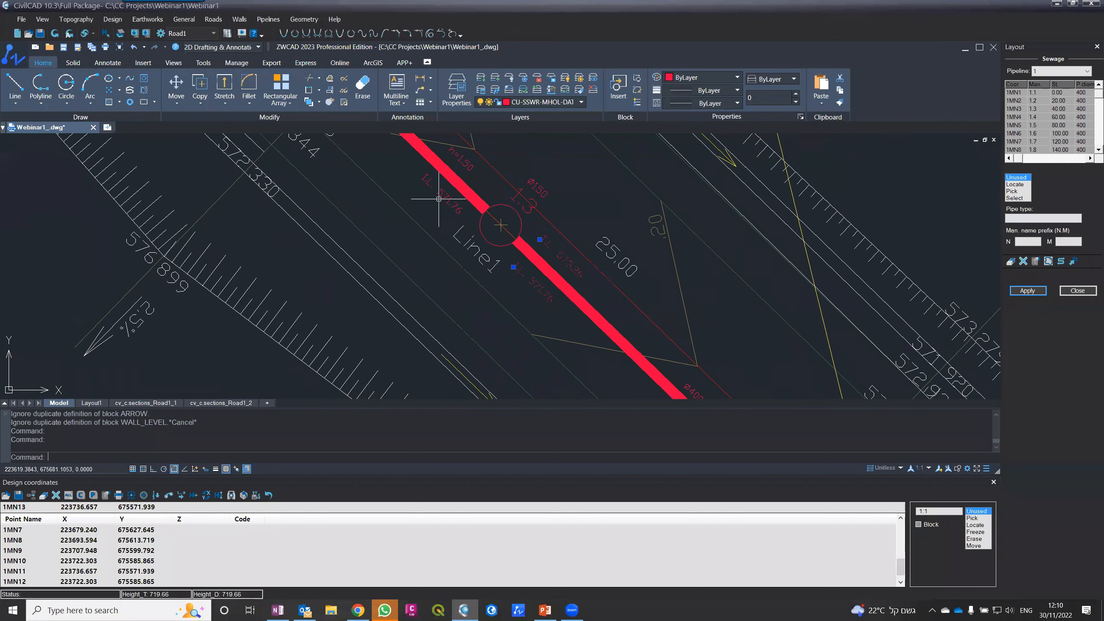
key("Escape")
key("Escape")
left_click(465, 155)
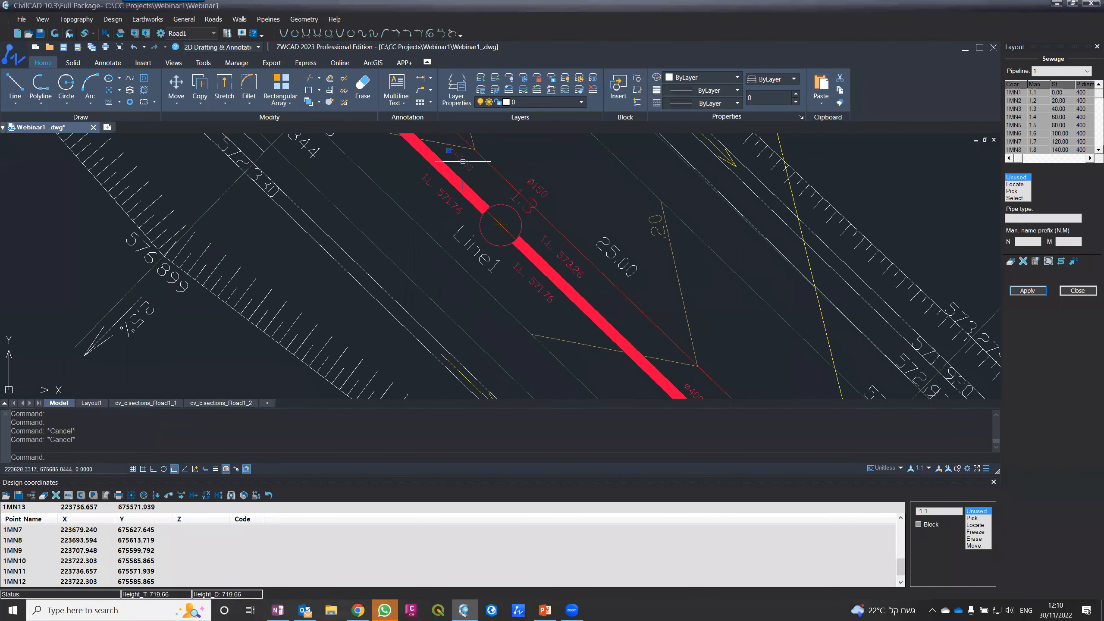
left_click(507, 106)
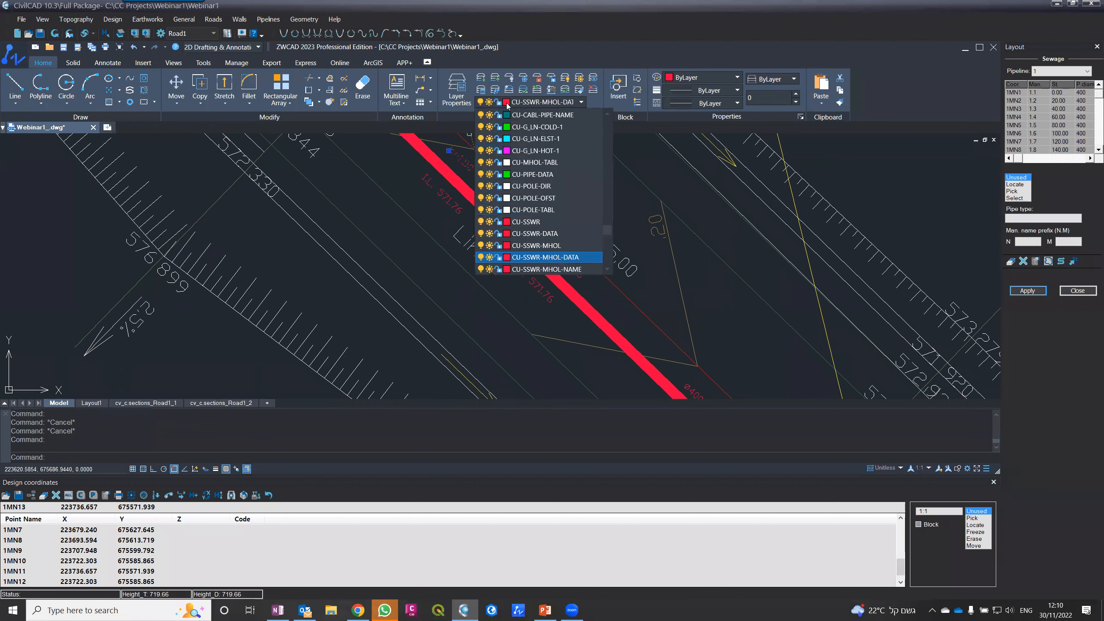
left_click(507, 256)
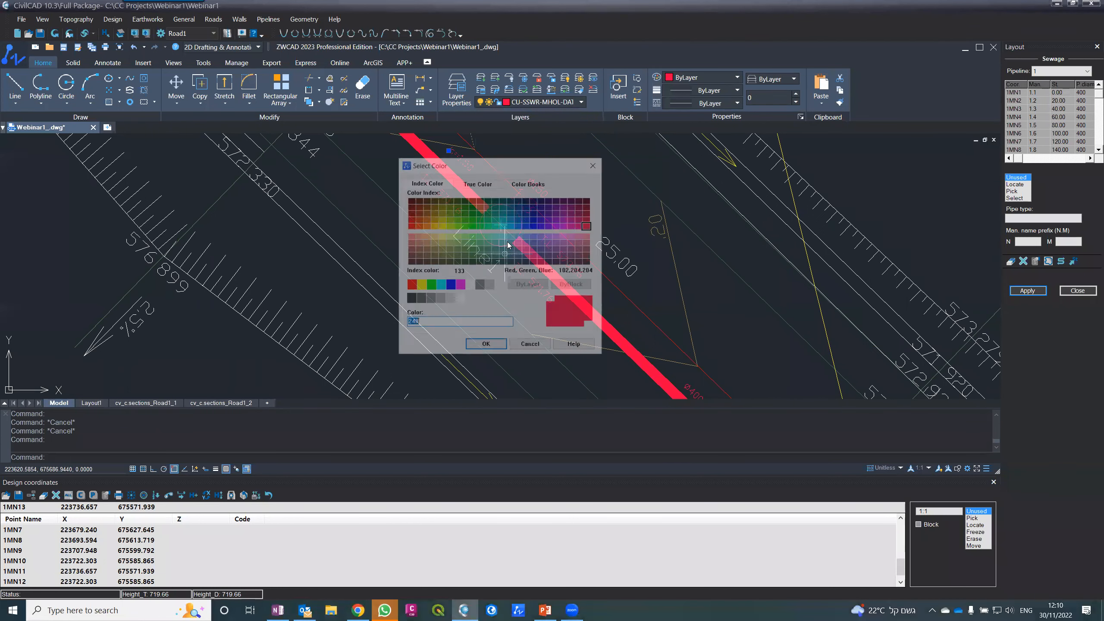
left_click(437, 237)
left_click(478, 345)
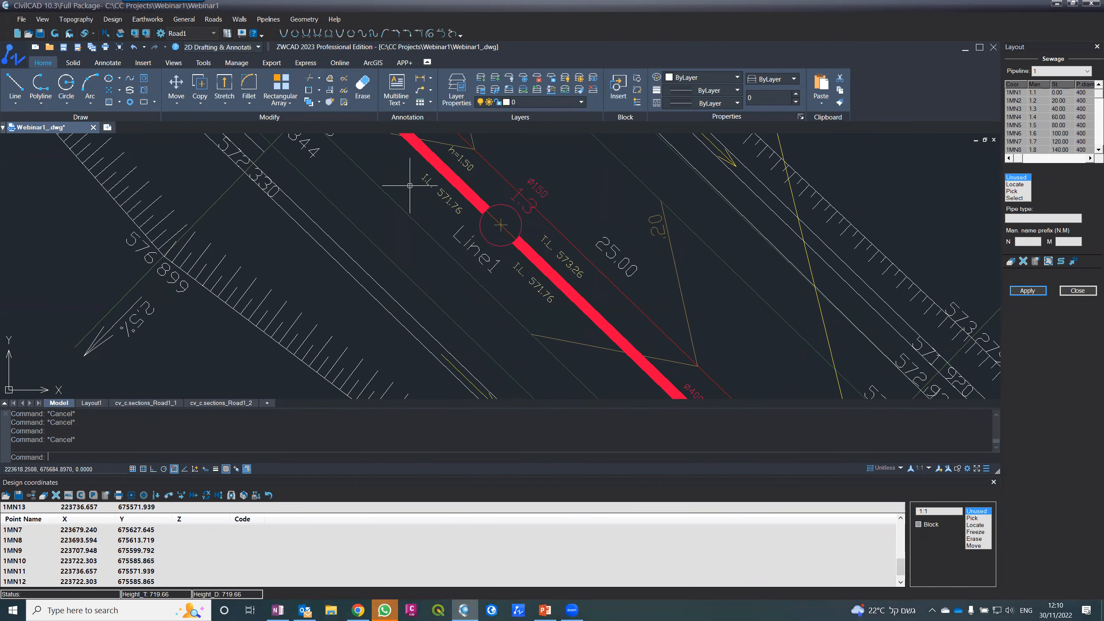
- Examine the recoloured level and depth labels at the manholes along pipeline 1, including both invert levels at manhole 1.4
scroll(447, 150, "up", 3)
scroll(454, 157, "down", 2)
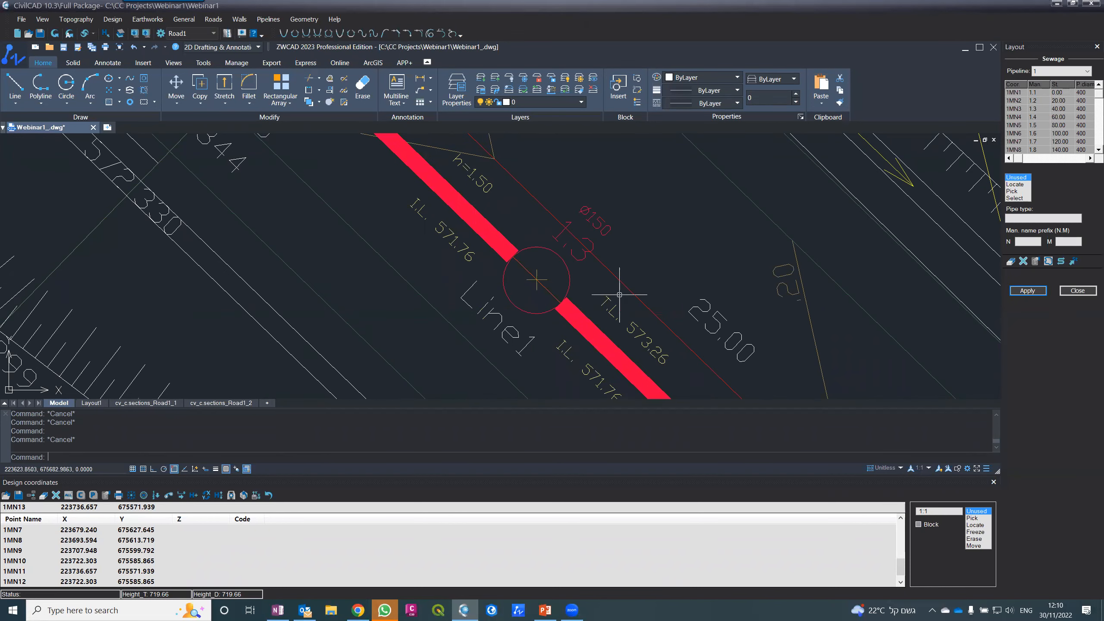
scroll(474, 160, "down", 4)
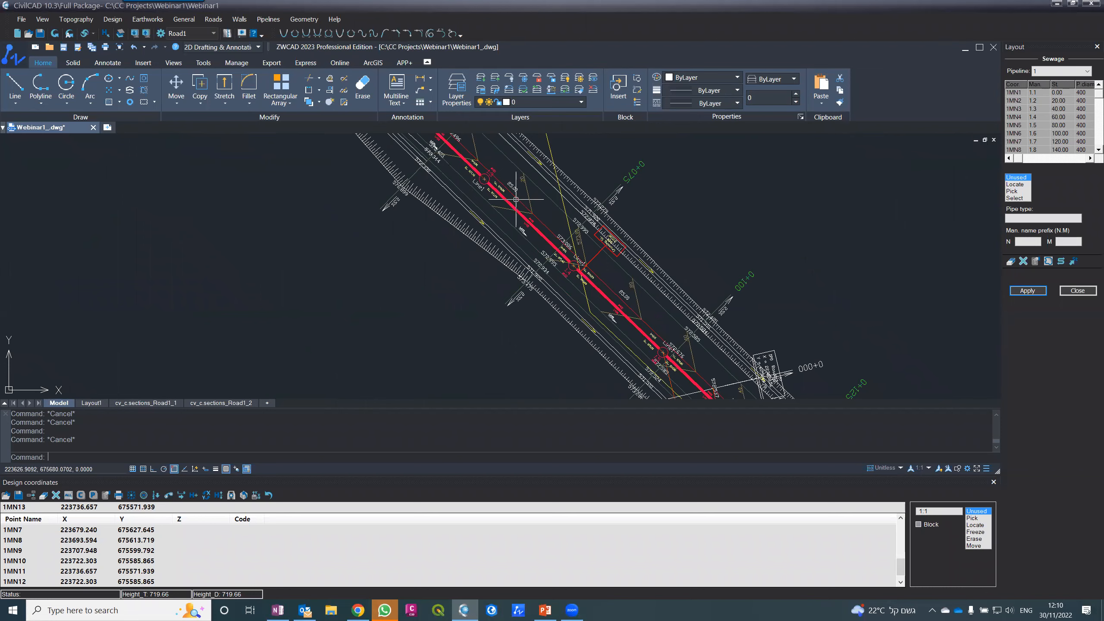
scroll(569, 258, "up", 3)
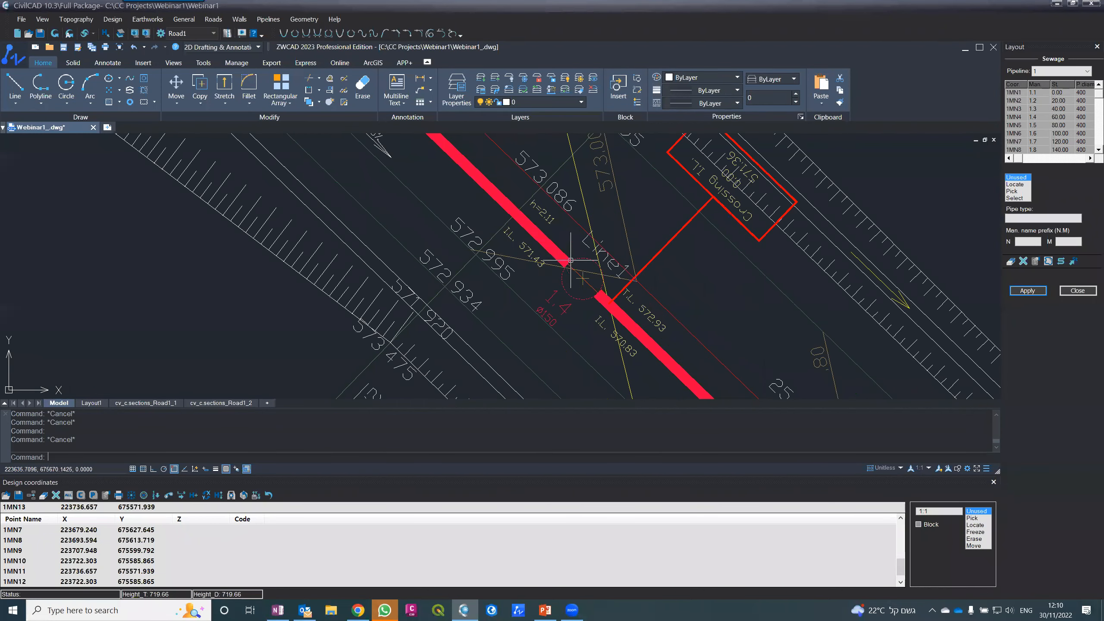
scroll(571, 260, "down", 3)
scroll(623, 315, "up", 3)
scroll(623, 314, "down", 4)
scroll(639, 324, "up", 3)
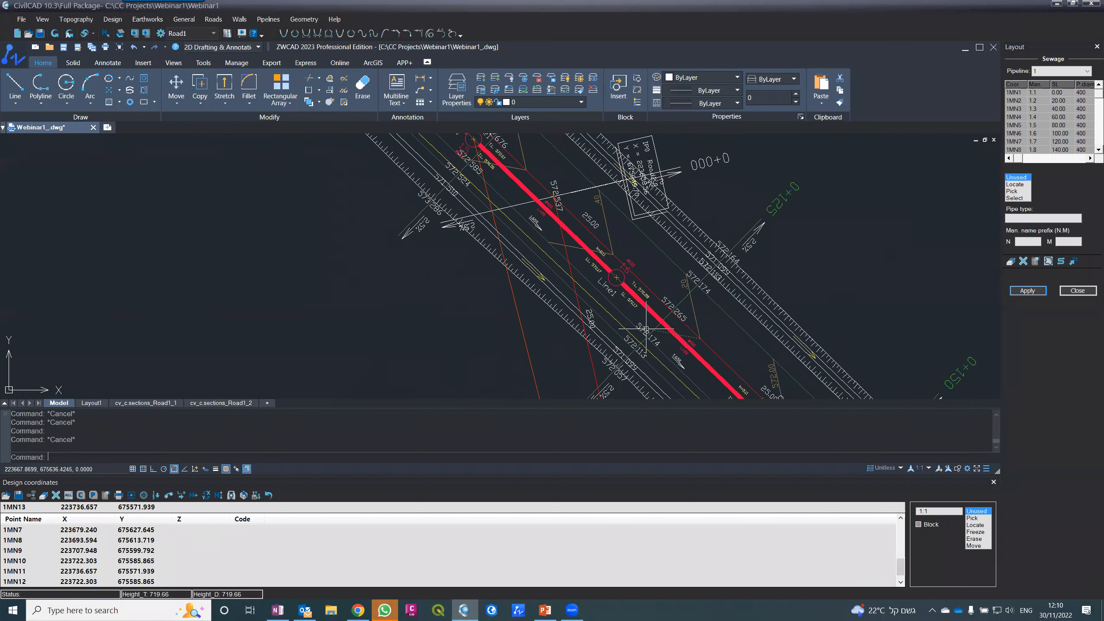
scroll(600, 244, "down", 4)
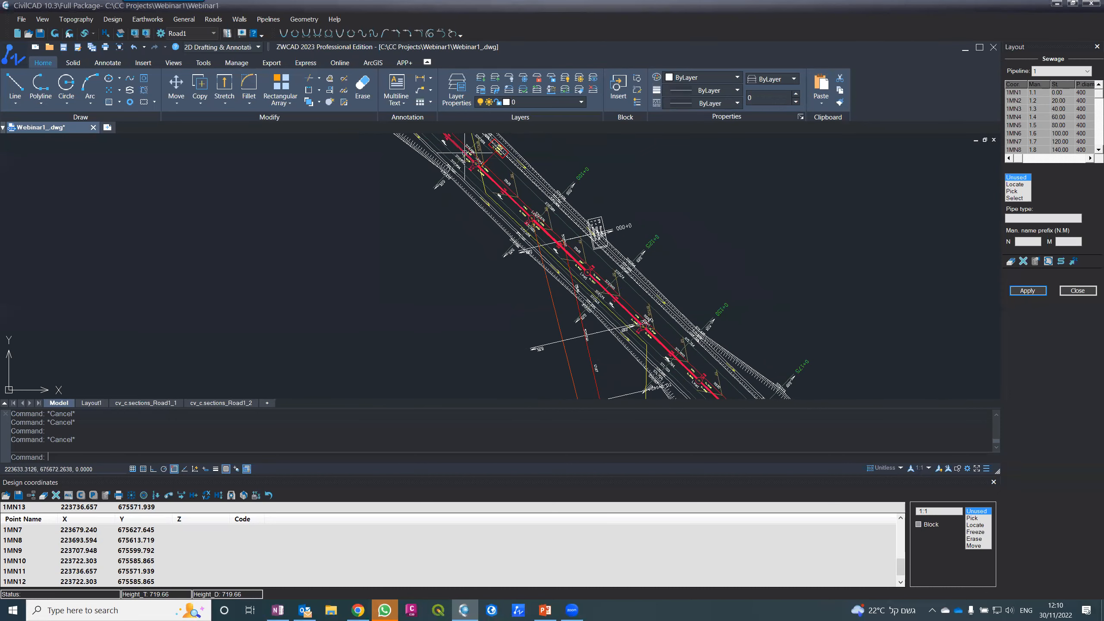
scroll(512, 186, "up", 5)
scroll(511, 186, "up", 3)
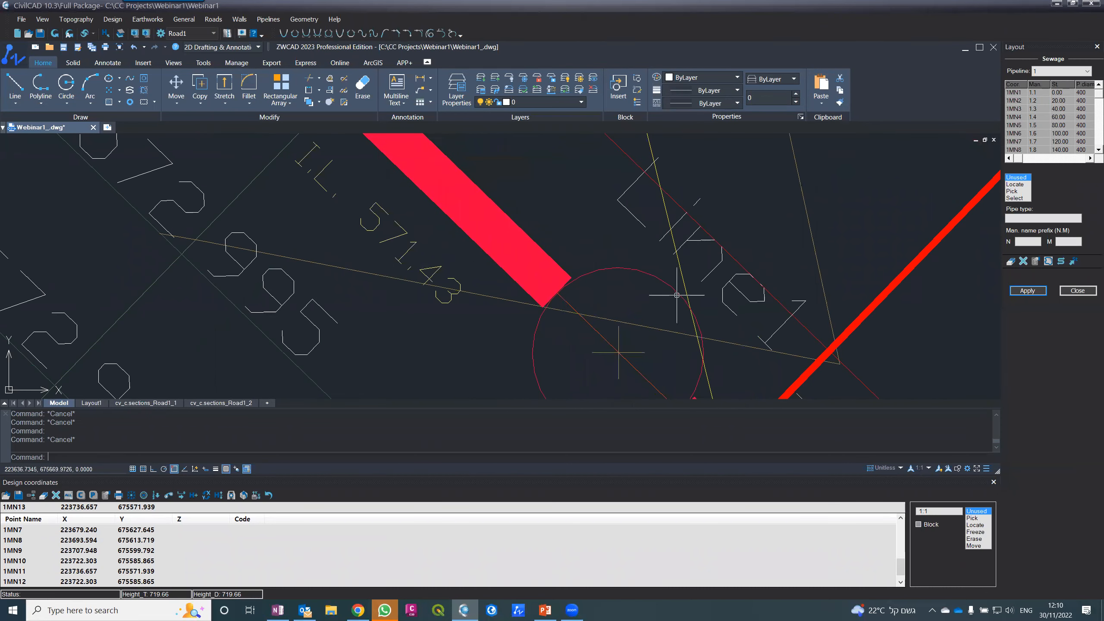
scroll(652, 197, "down", 3)
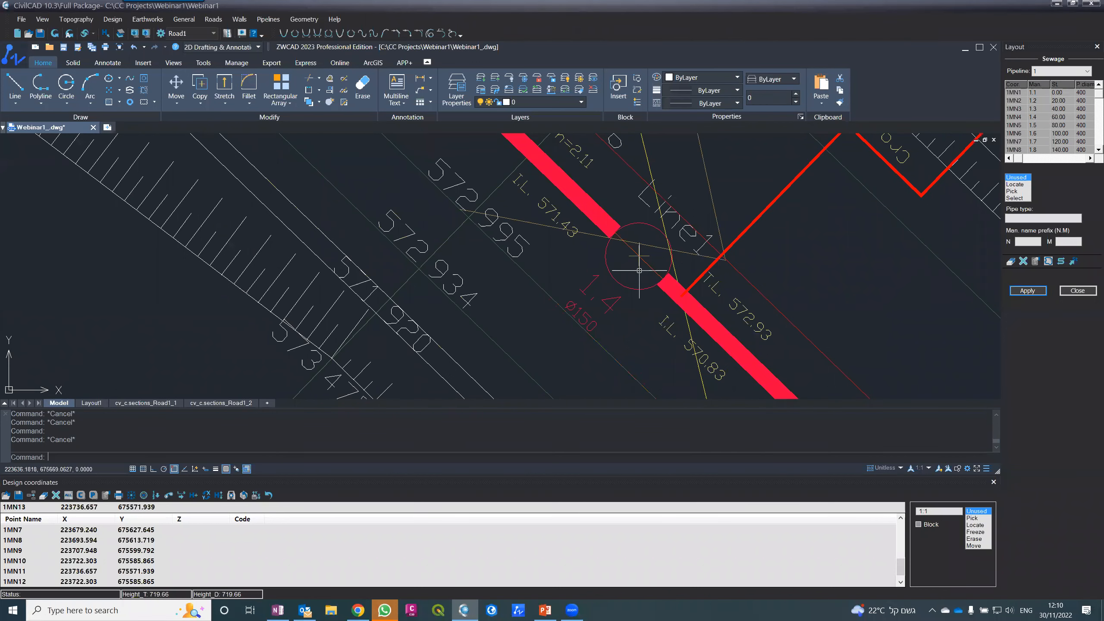
scroll(639, 269, "down", 5)
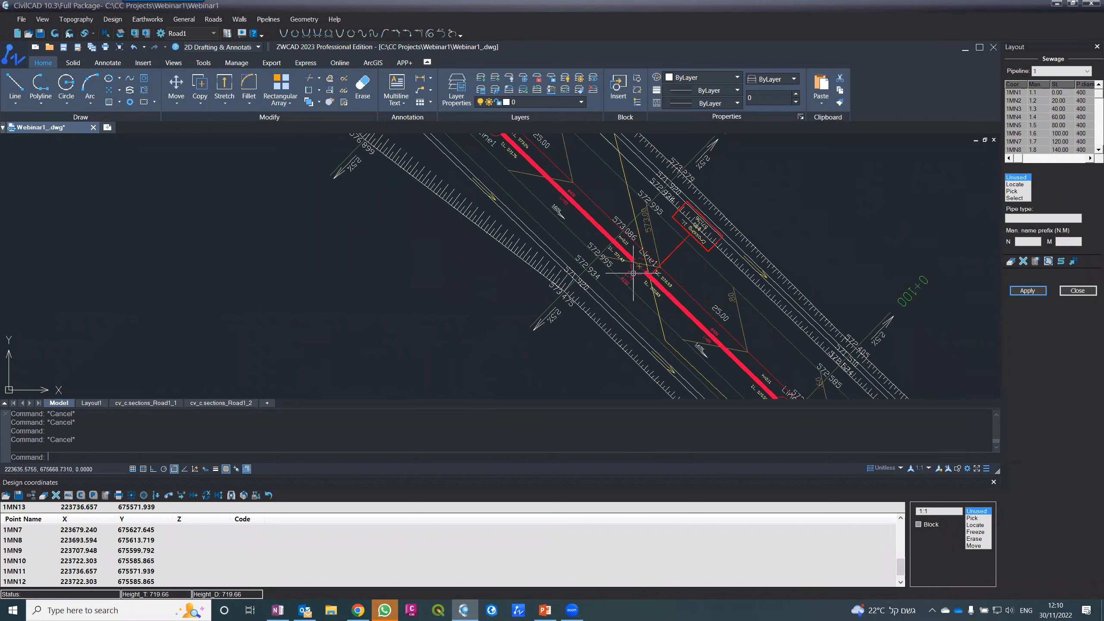
- Move manhole 1.4 about 5 m upstream along the pipe using the Nearest snap and apply the layout to update the plan
scroll(633, 273, "up", 5)
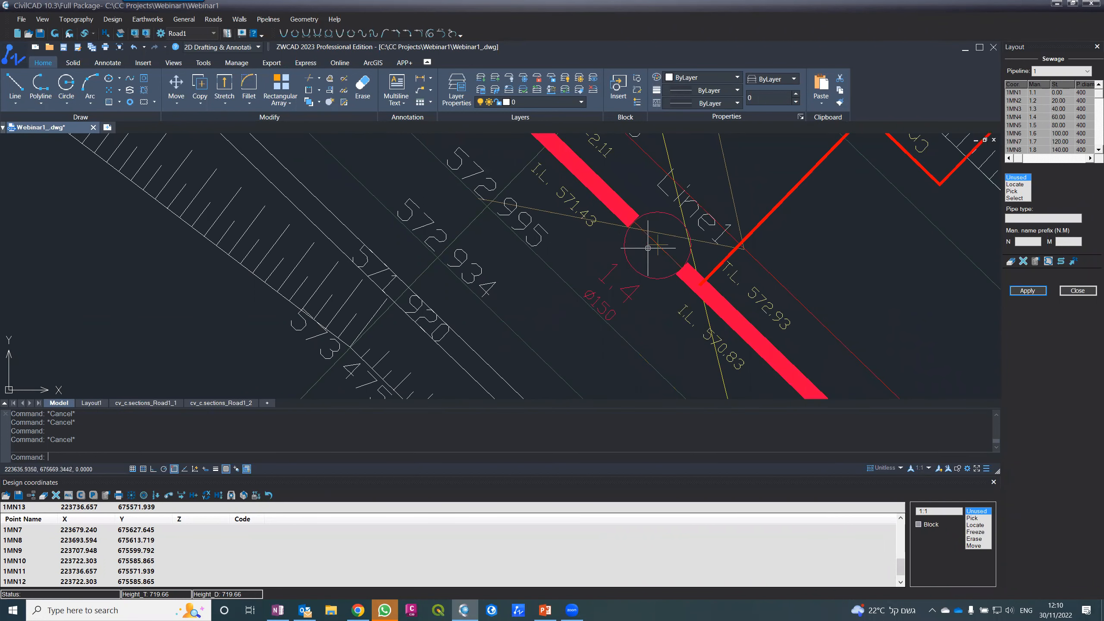
left_click(633, 271)
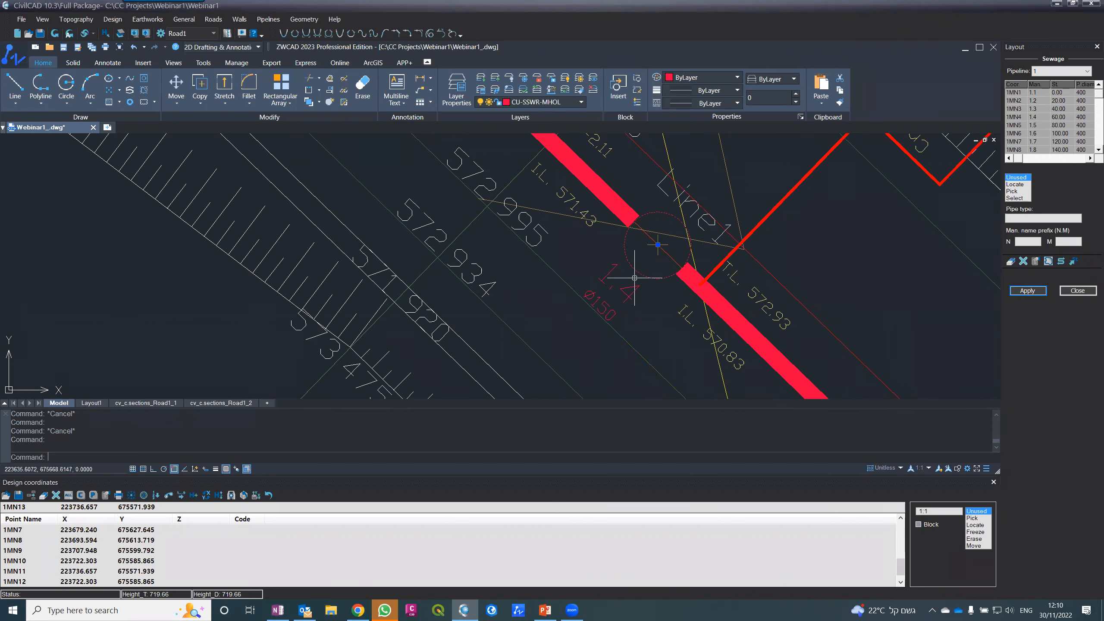
left_click(657, 245)
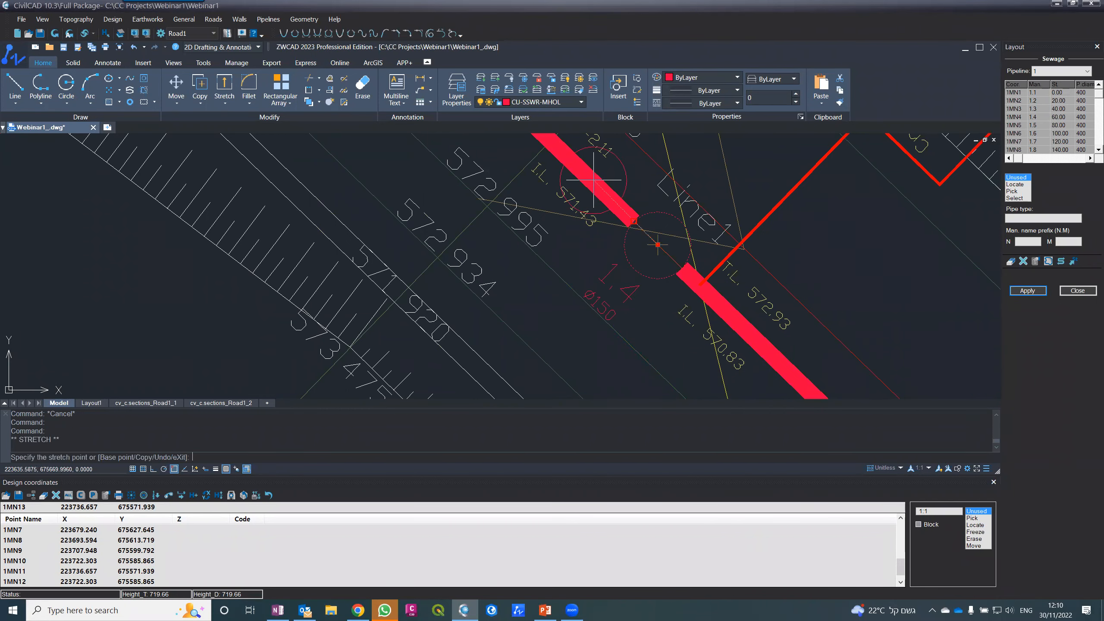
scroll(578, 182, "down", 4)
scroll(576, 183, "up", 3)
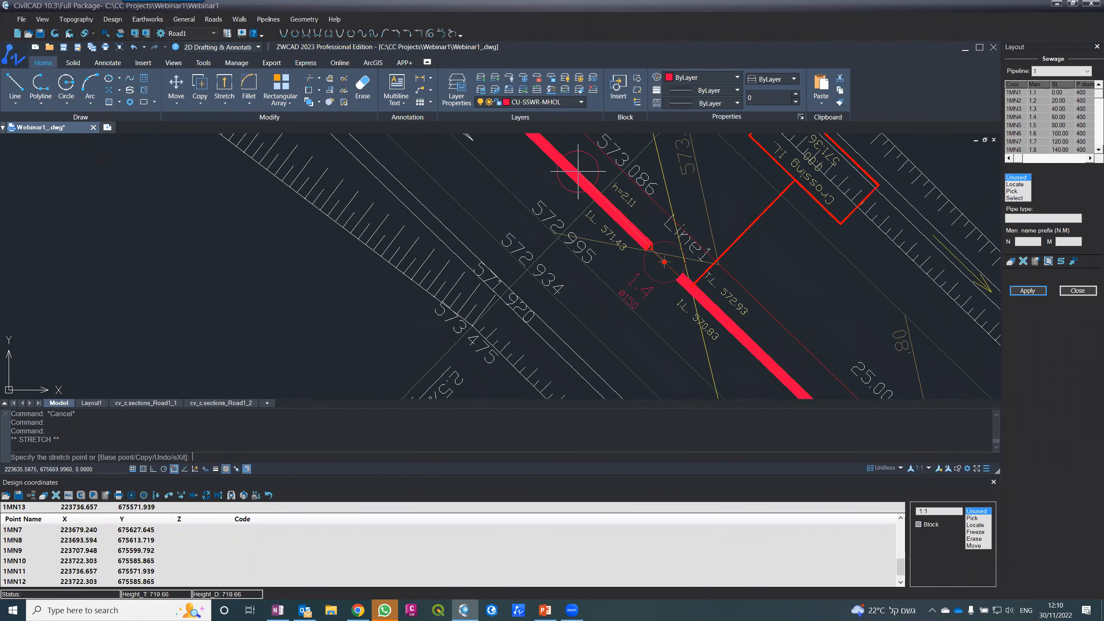
right_click(173, 469)
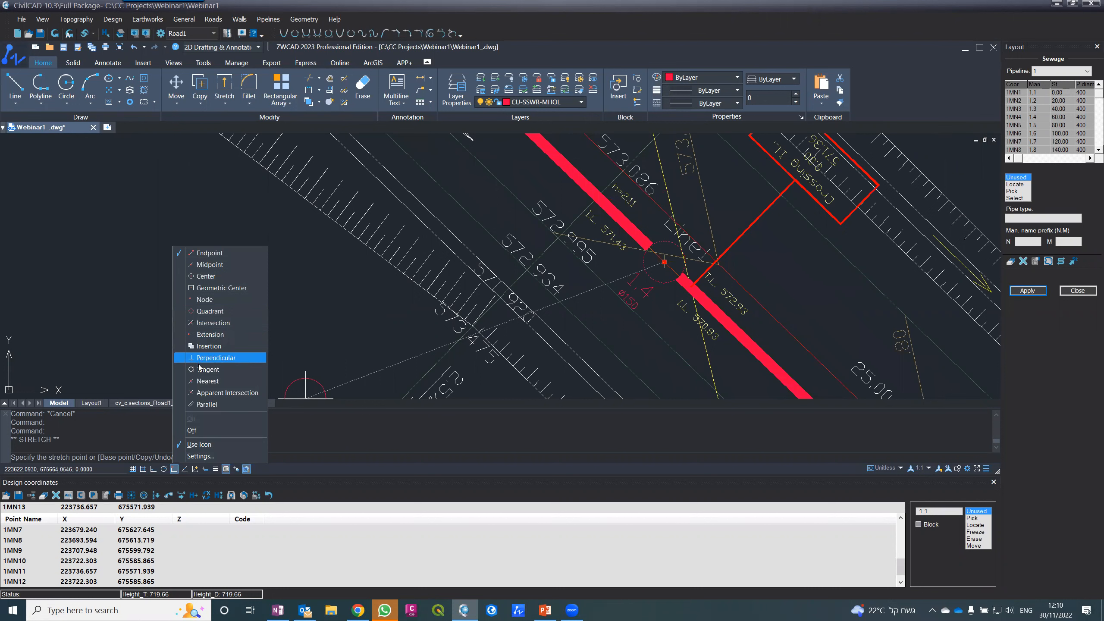
left_click(208, 381)
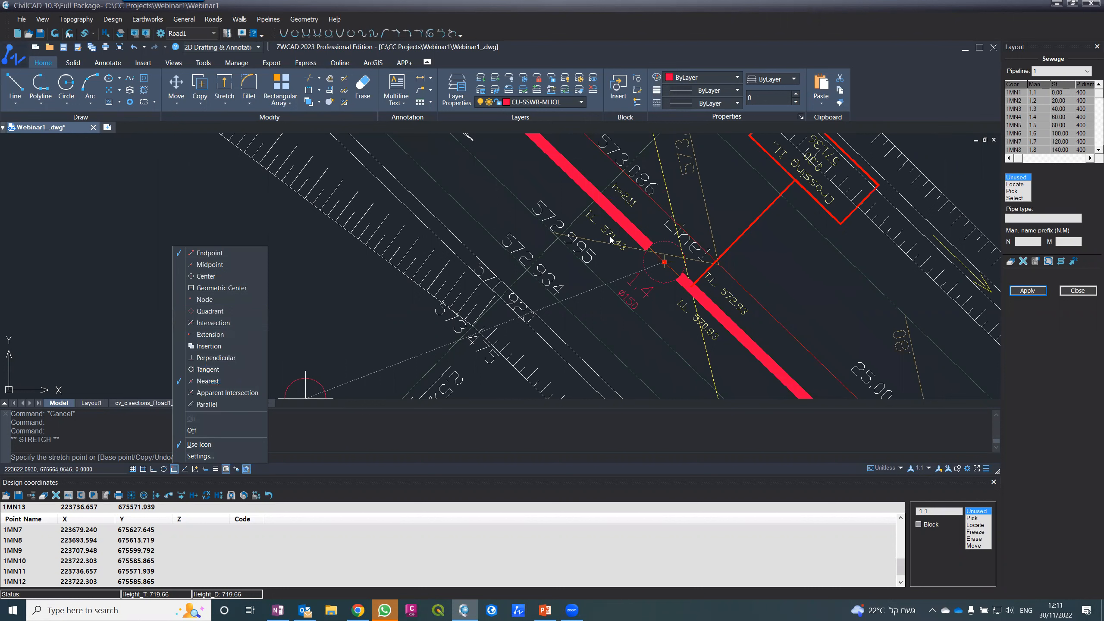
left_click(522, 187)
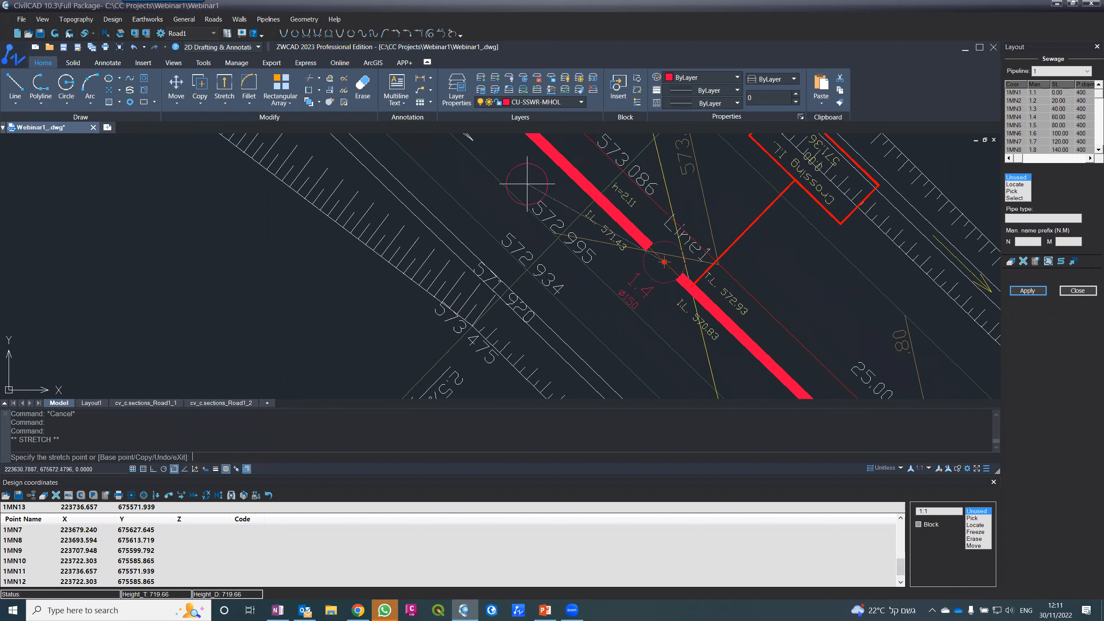
left_click(573, 174)
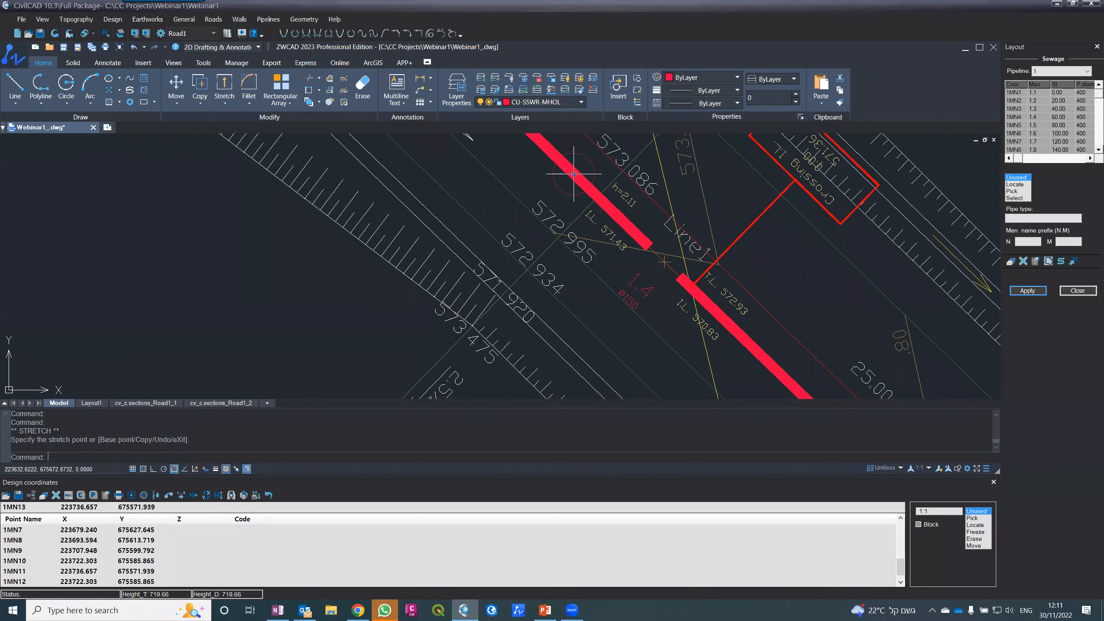
left_click(1027, 290)
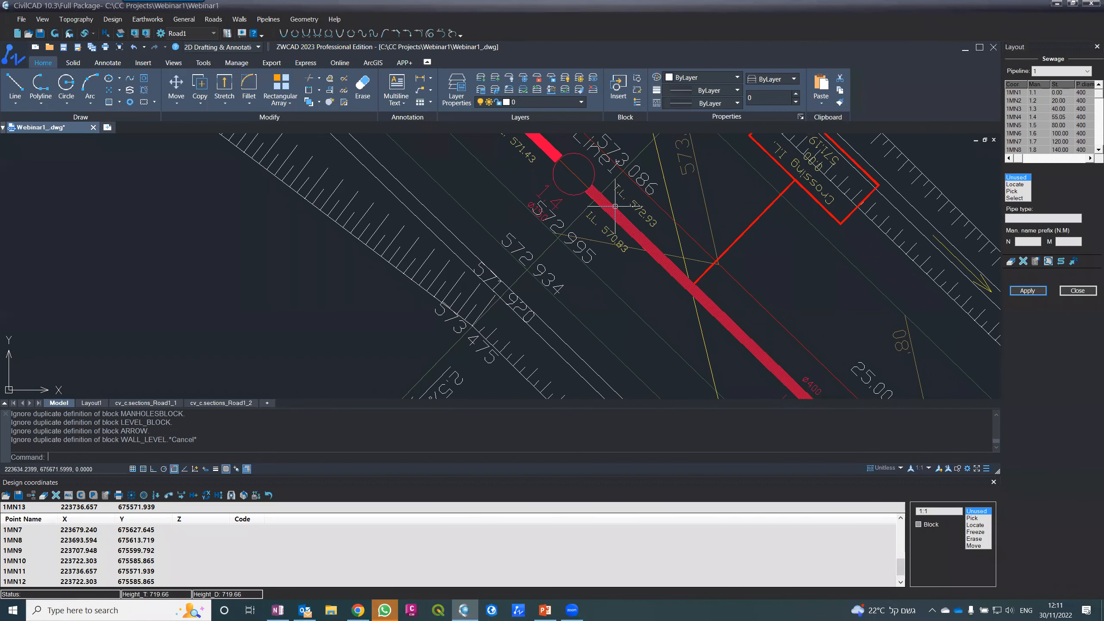
scroll(552, 247, "down", 2)
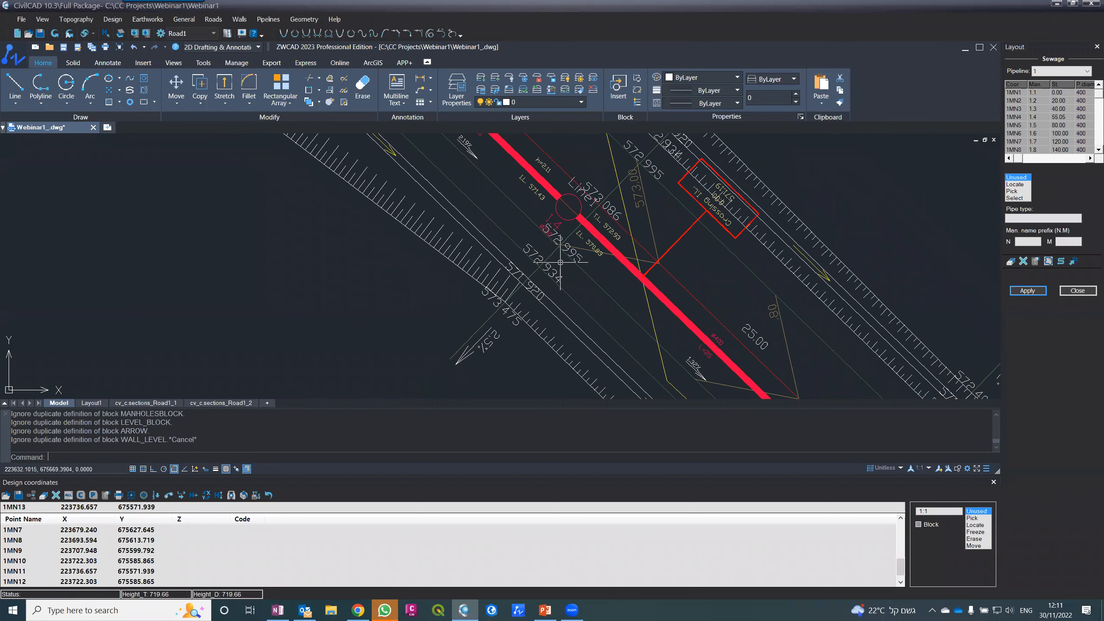
scroll(600, 178, "up", 2)
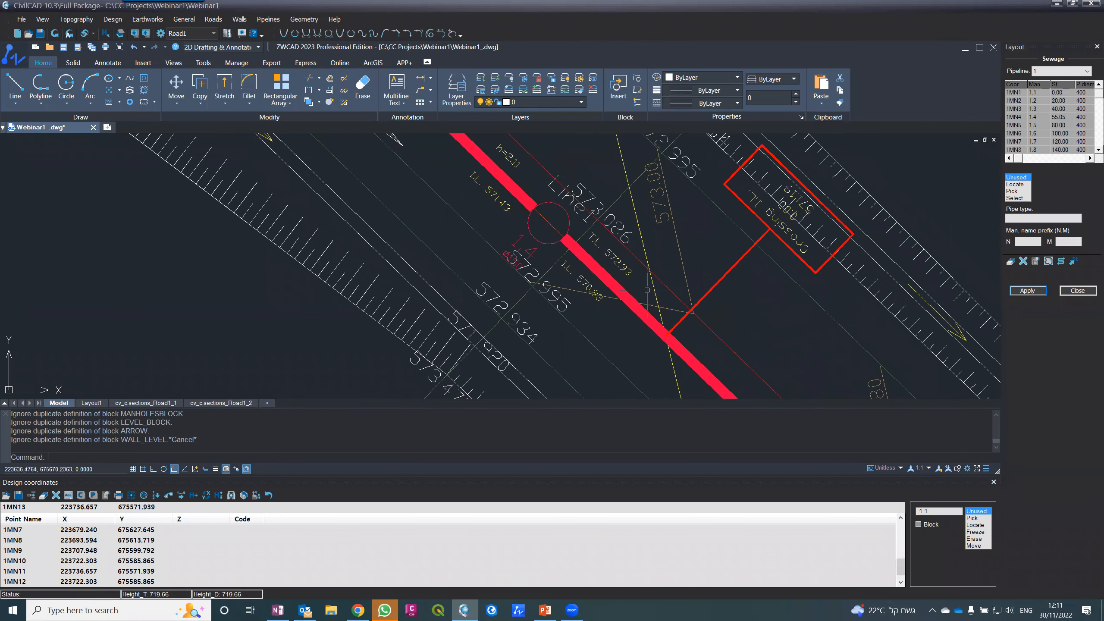
scroll(534, 182, "up", 1)
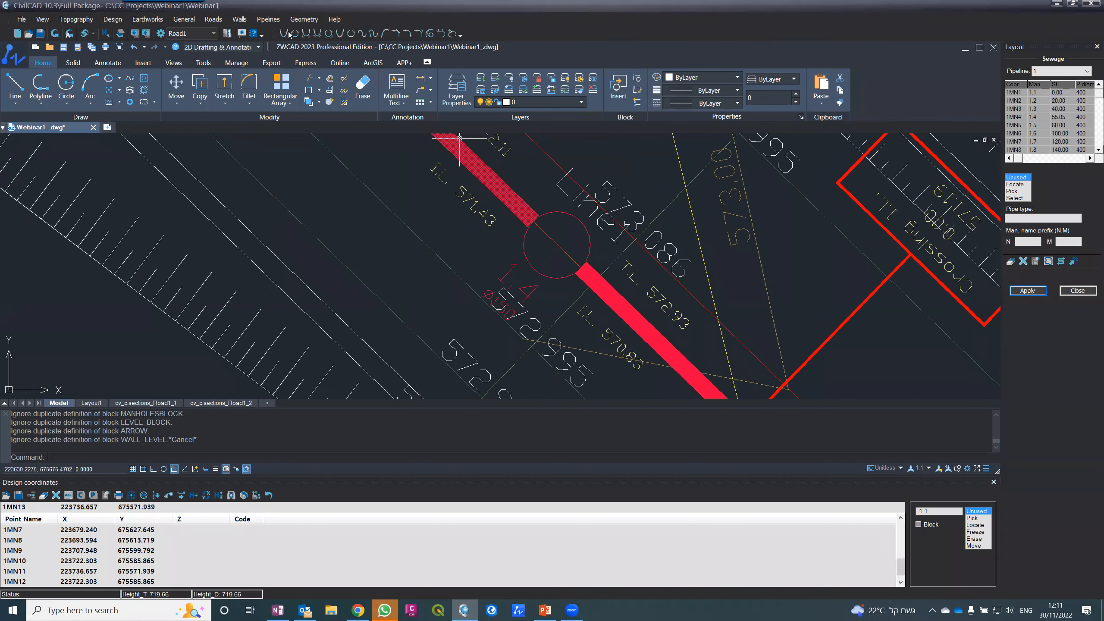
- Open the pipeline sections and examine the profile around the relocated manhole 1.4 and its drop
left_click(266, 20)
left_click(267, 68)
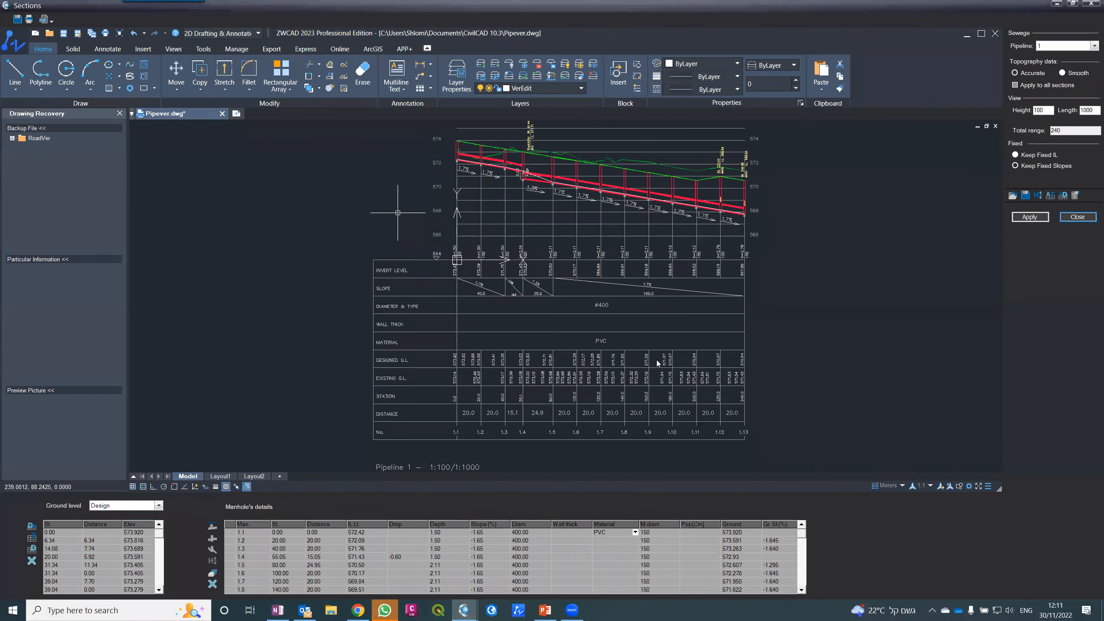
scroll(513, 160, "up", 3)
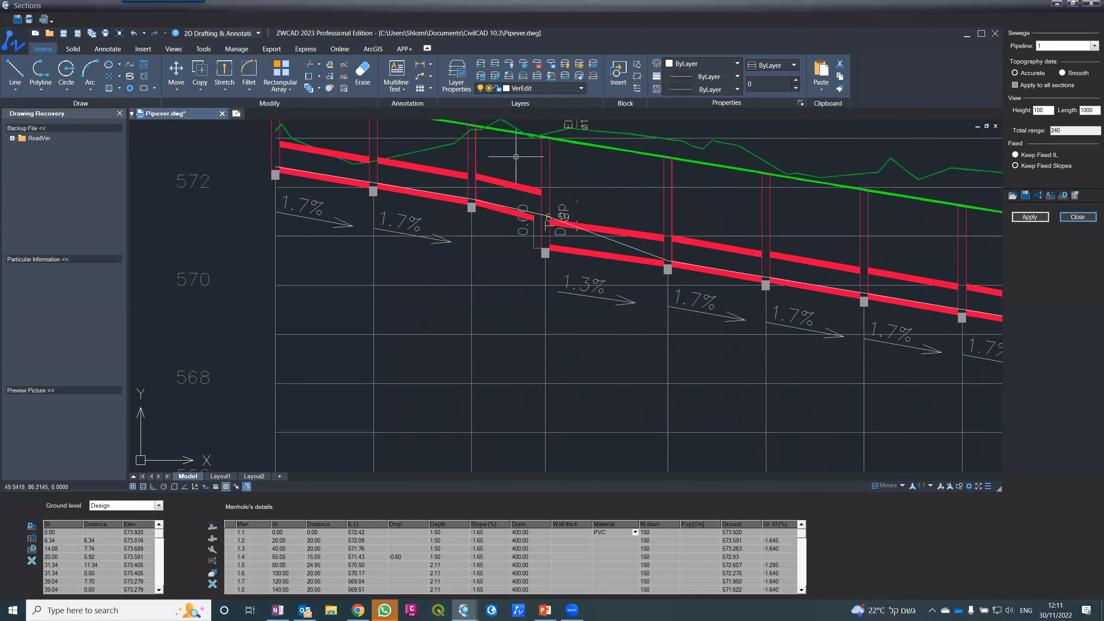
scroll(518, 183, "up", 2)
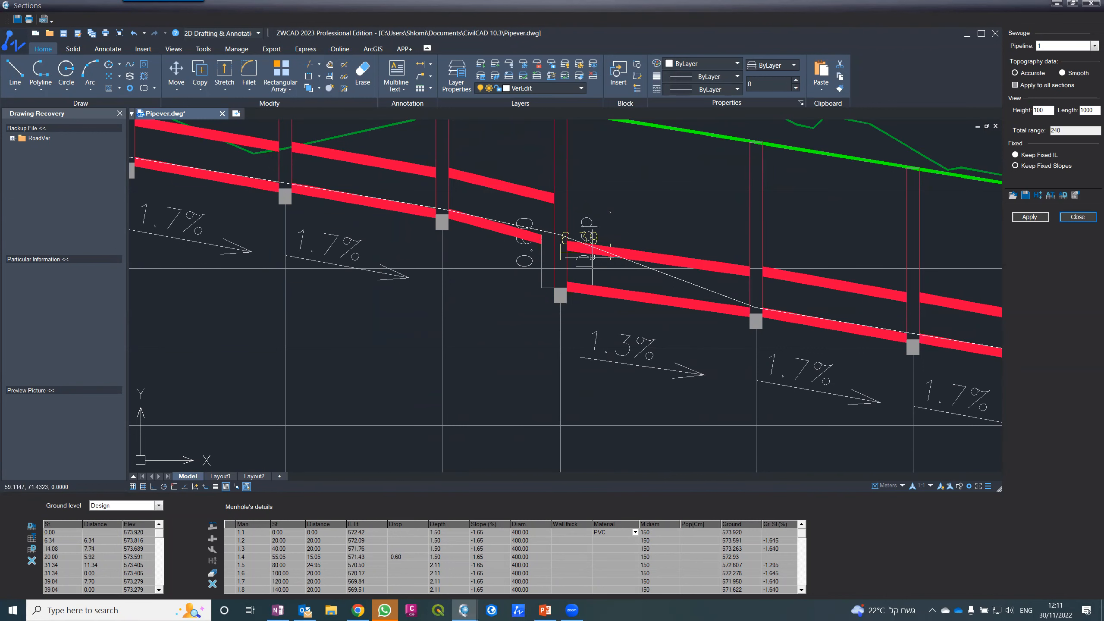
- Examine the drop at manhole 1.4, the nearby electricity crossing and the adjoining pipe slopes in the longitudinal section
scroll(599, 259, "down", 4)
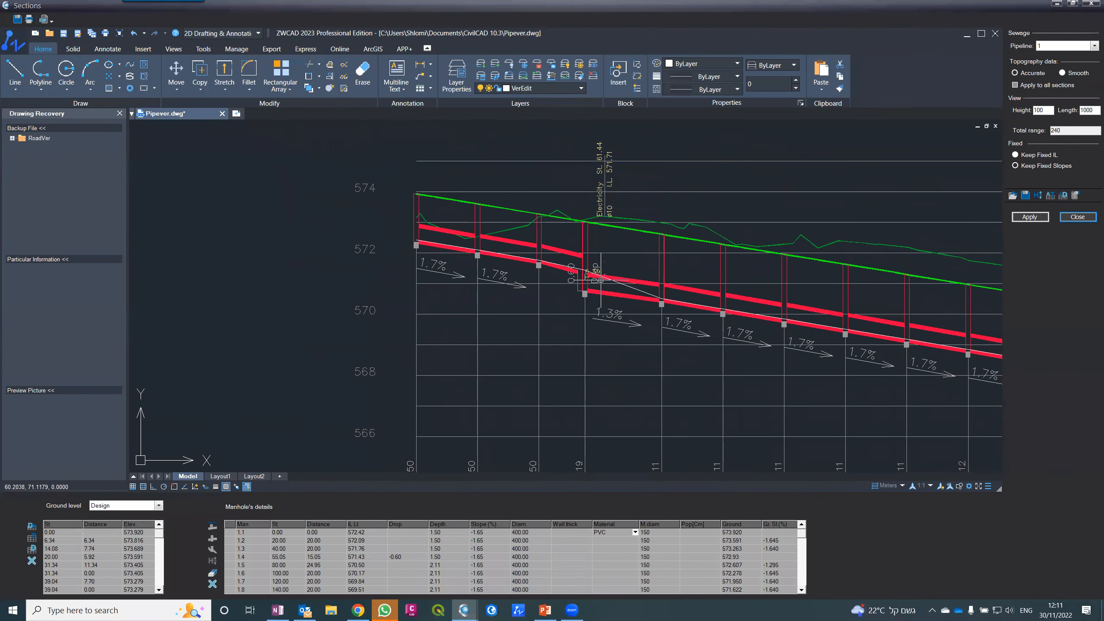
scroll(600, 267, "up", 2)
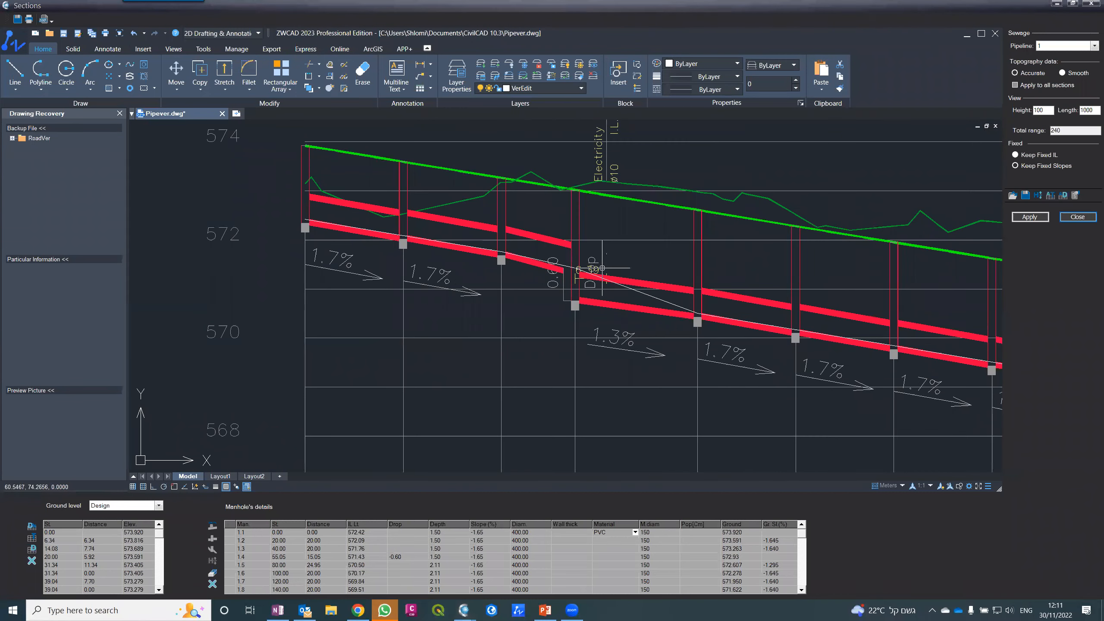
scroll(596, 269, "up", 5)
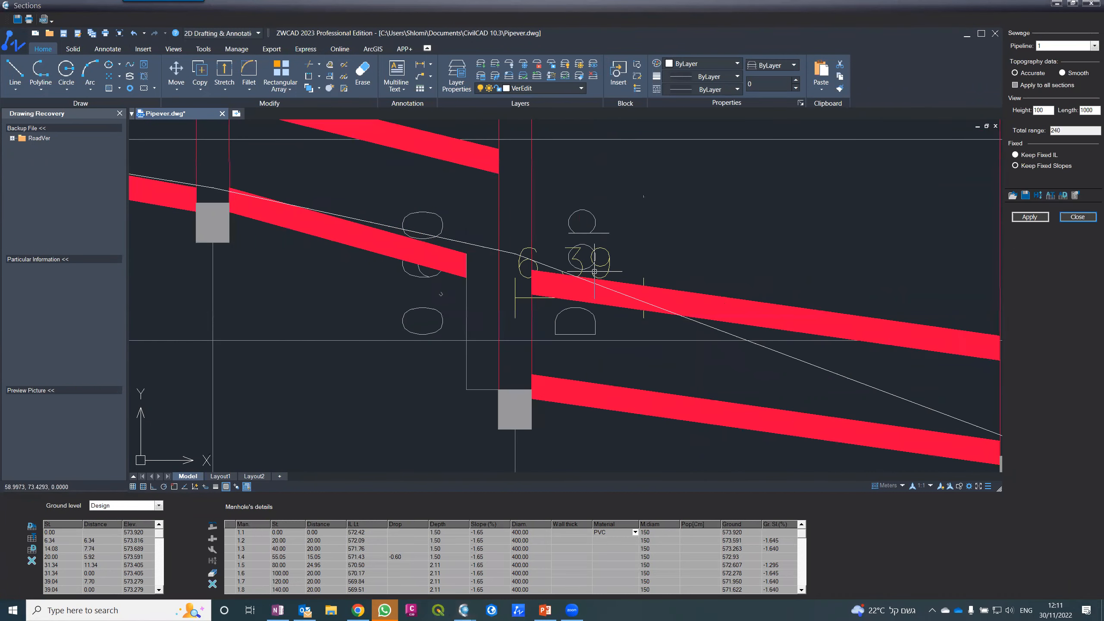
scroll(596, 258, "down", 5)
scroll(604, 252, "up", 2)
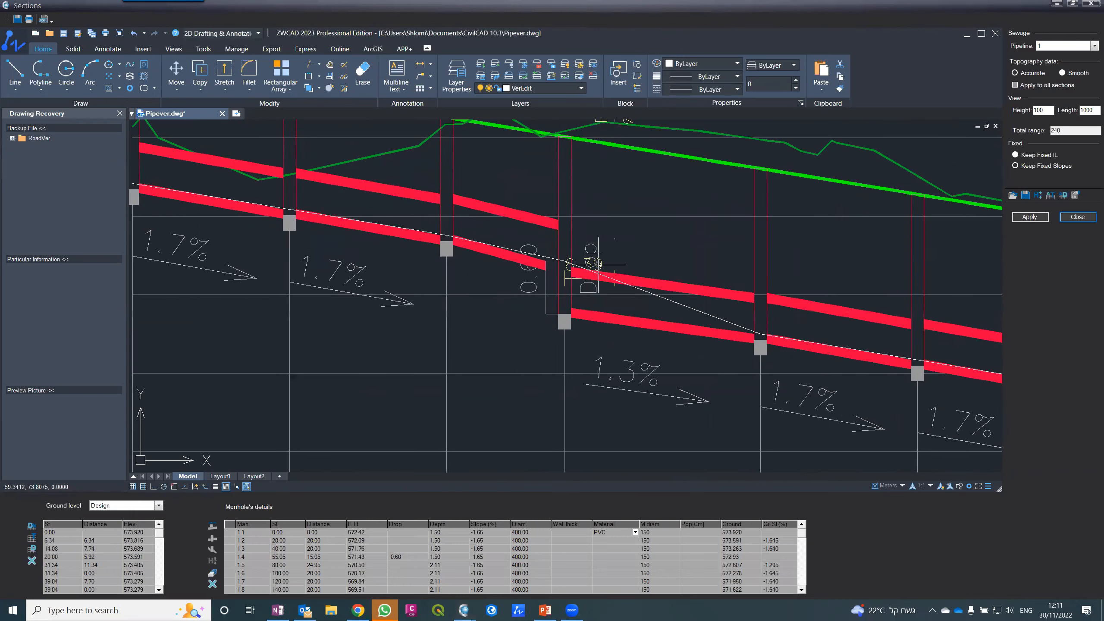
scroll(610, 242, "up", 5)
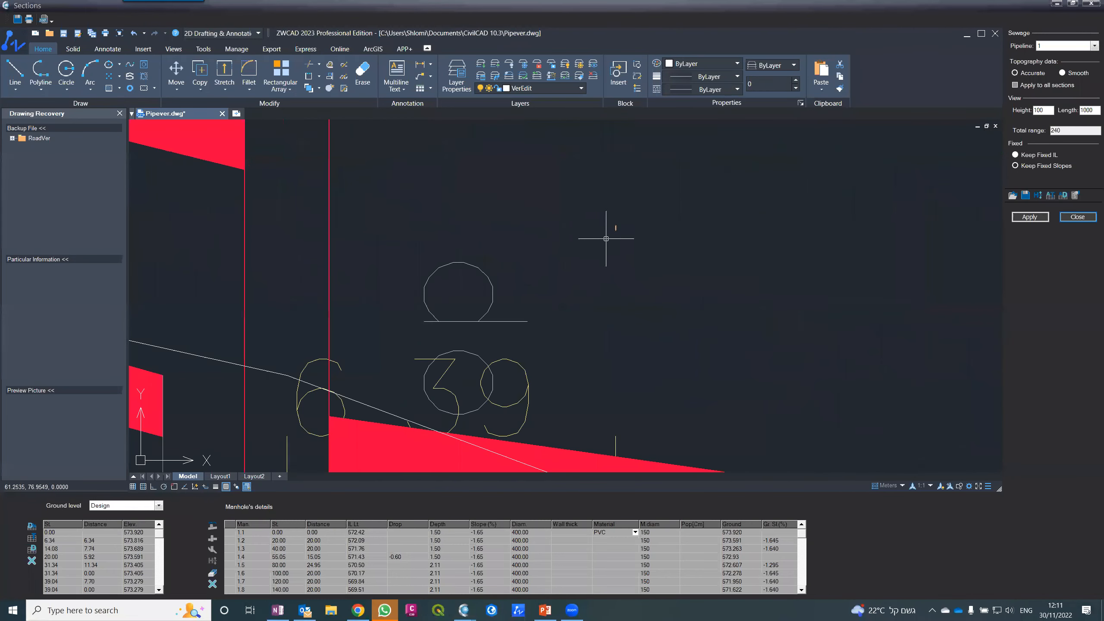
scroll(604, 239, "down", 5)
scroll(605, 238, "down", 2)
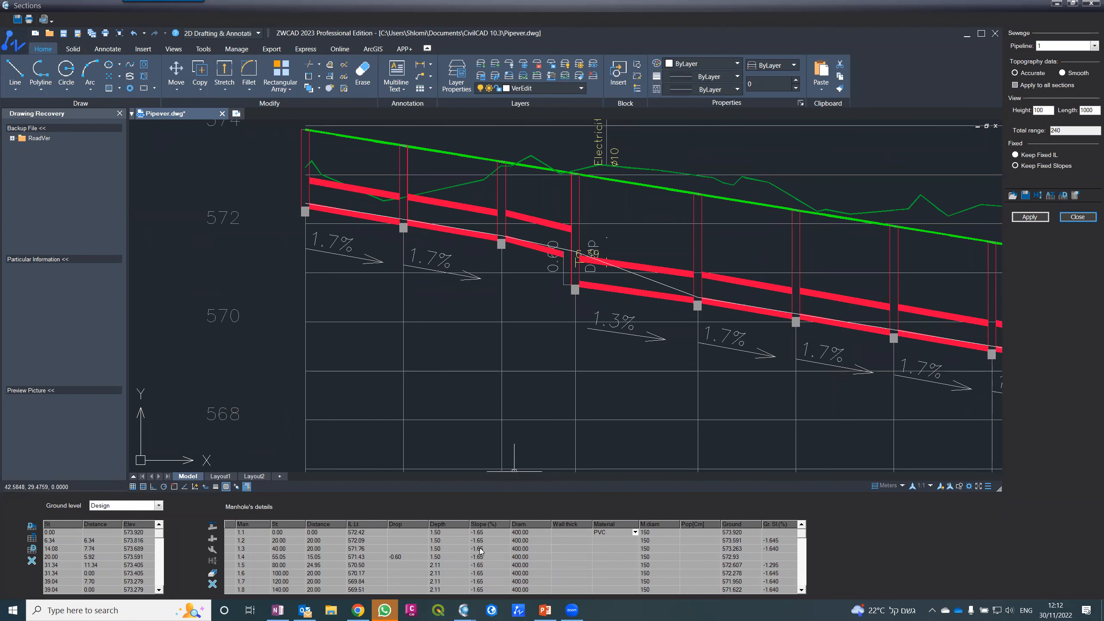
- Set the slope of all pipe segments between manholes 1.1 and 1.13 to -1.65%, check the profile and close the sections
left_click_drag(480, 534, 563, 620)
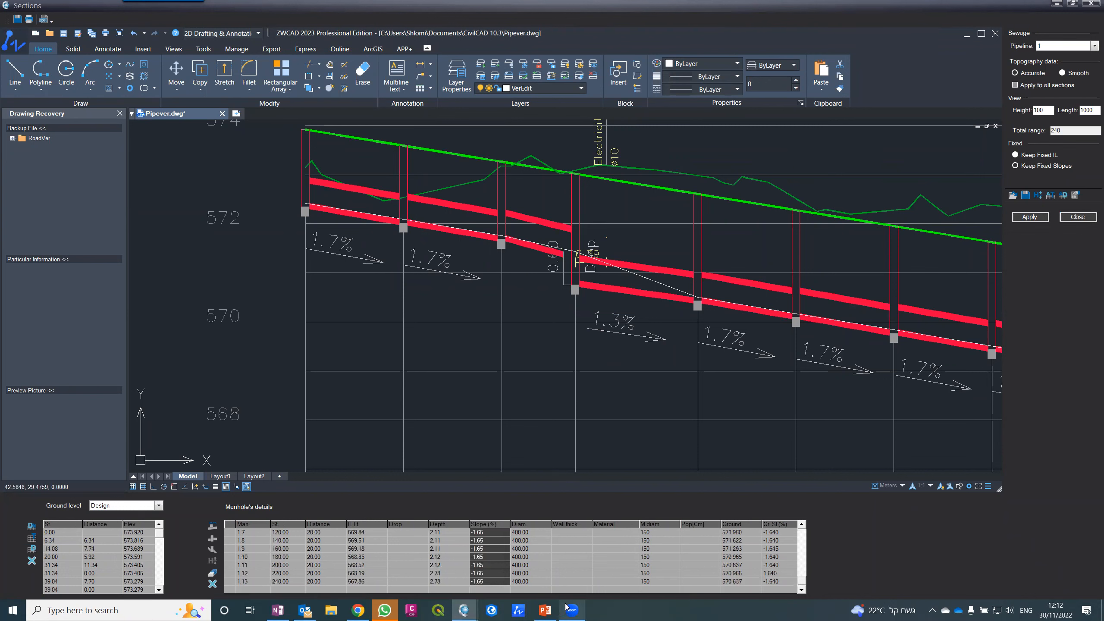
type("-0.60")
key("Tab")
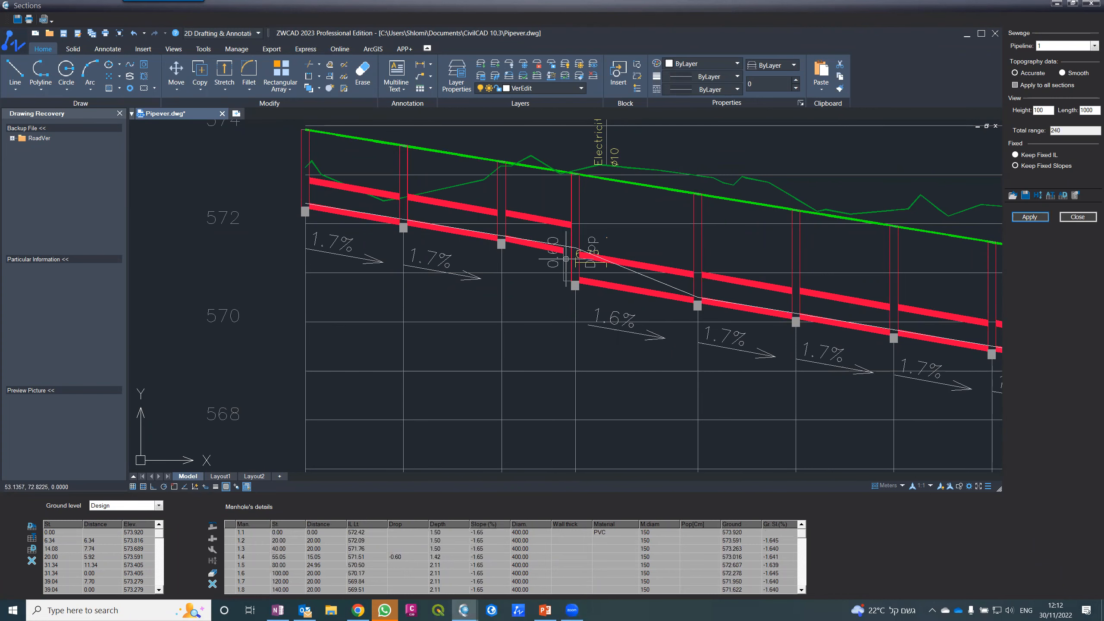
scroll(569, 227, "up", 5)
scroll(566, 227, "down", 5)
scroll(566, 228, "down", 3)
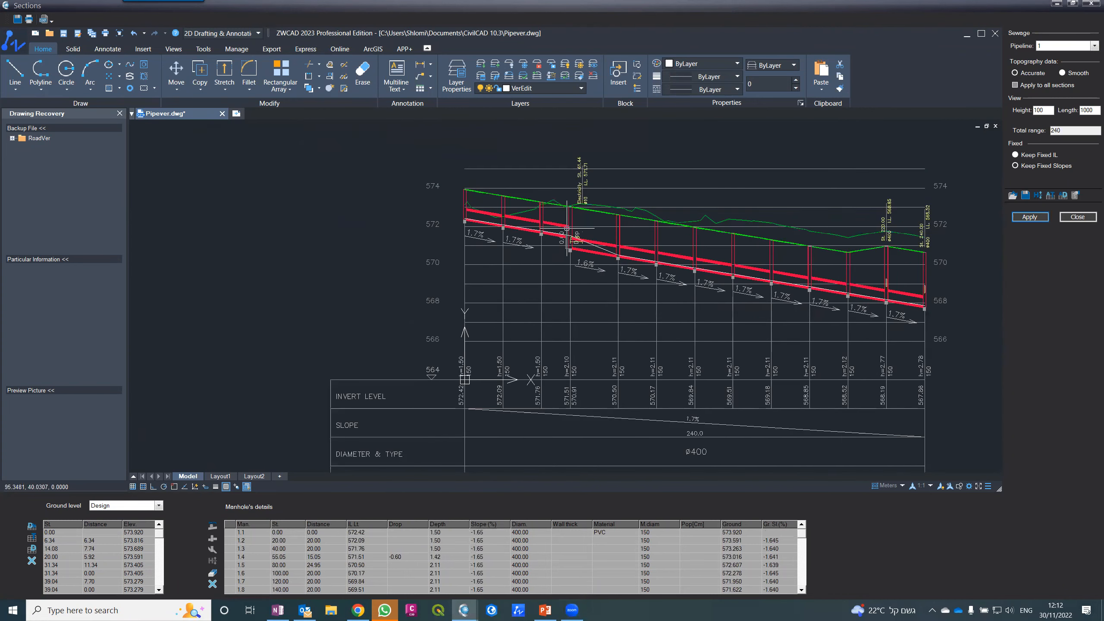
scroll(567, 227, "up", 6)
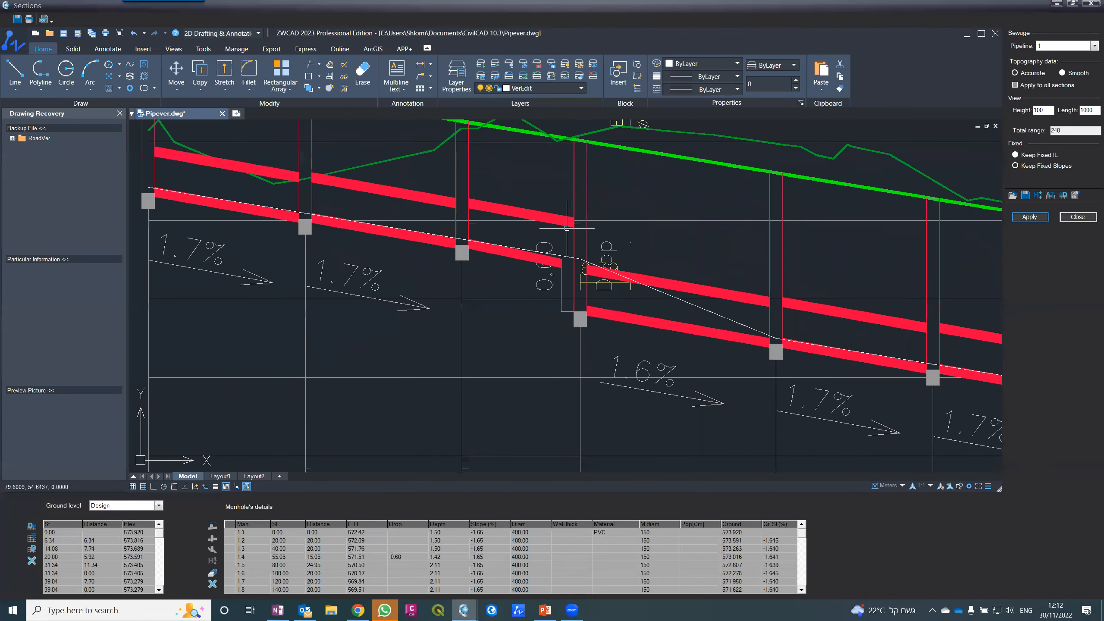
scroll(567, 228, "down", 3)
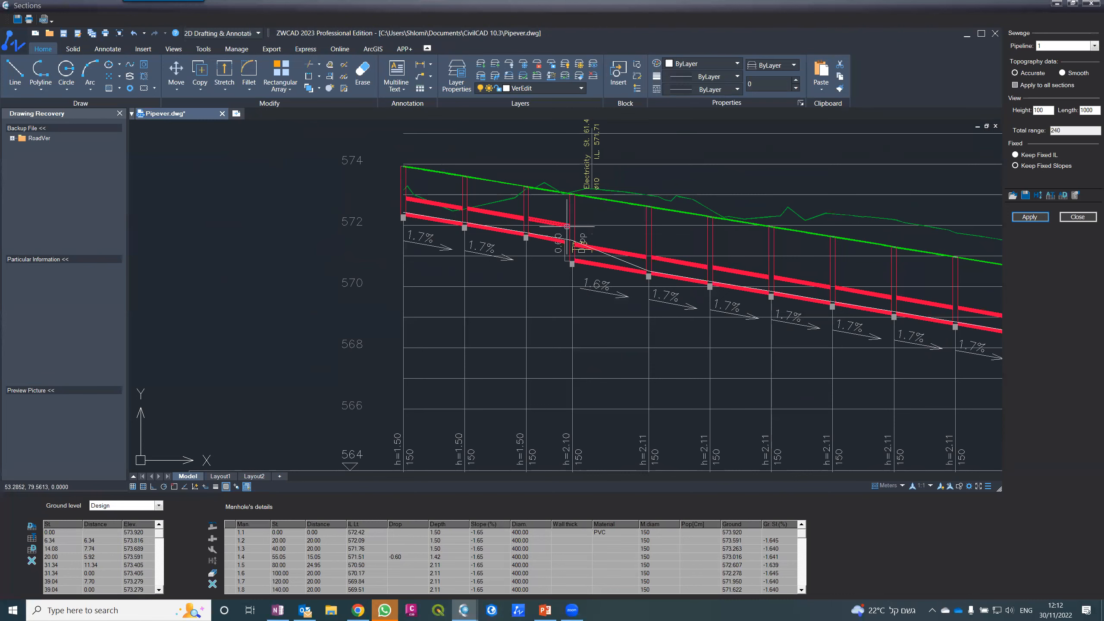
left_click(1068, 218)
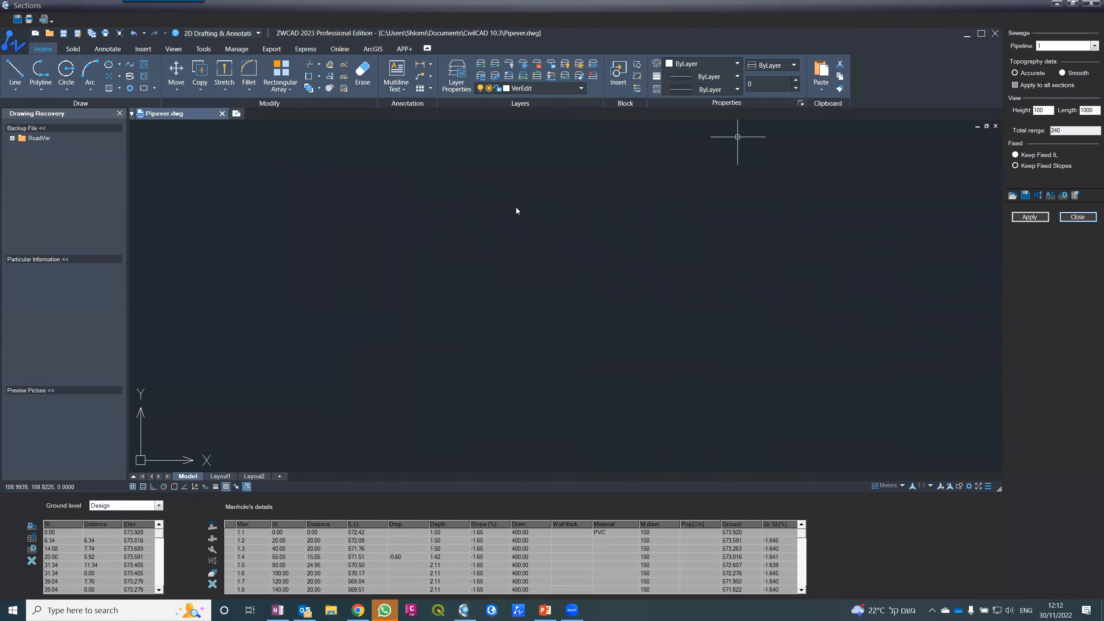
- Generate the Manholes report for the Sewage pipeline type and export it to Excel
left_click(268, 20)
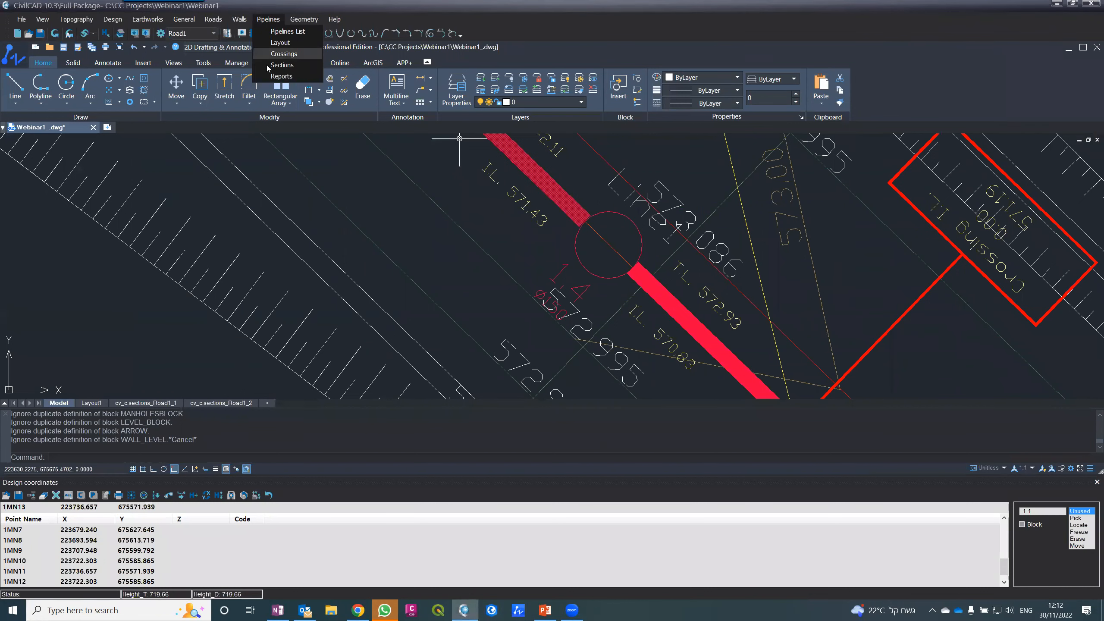
left_click(282, 76)
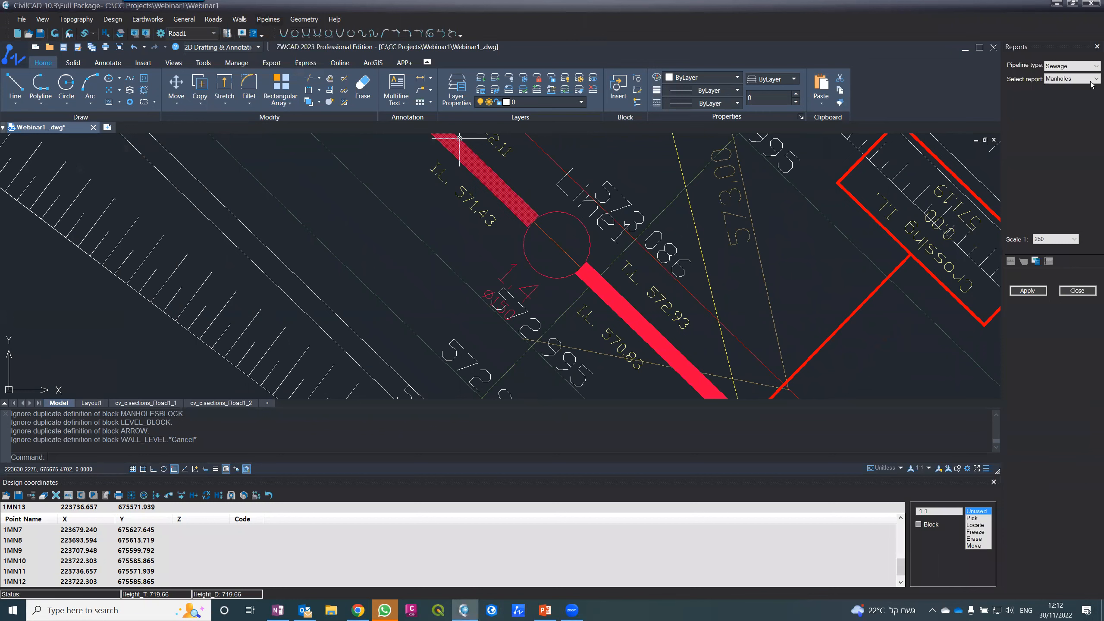
left_click(1028, 291)
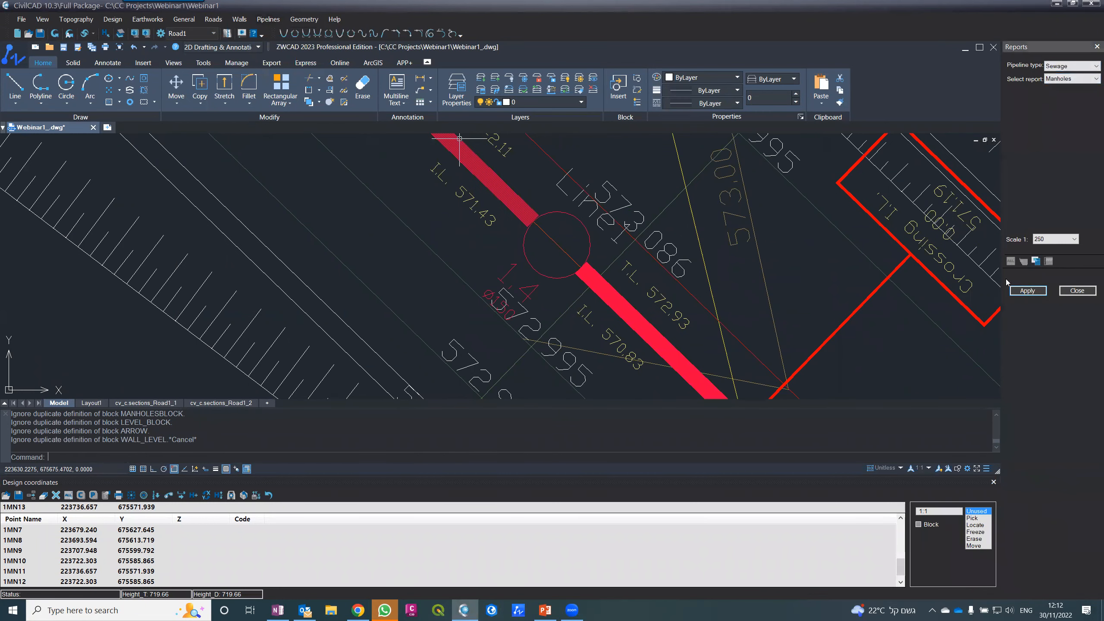
left_click(176, 119)
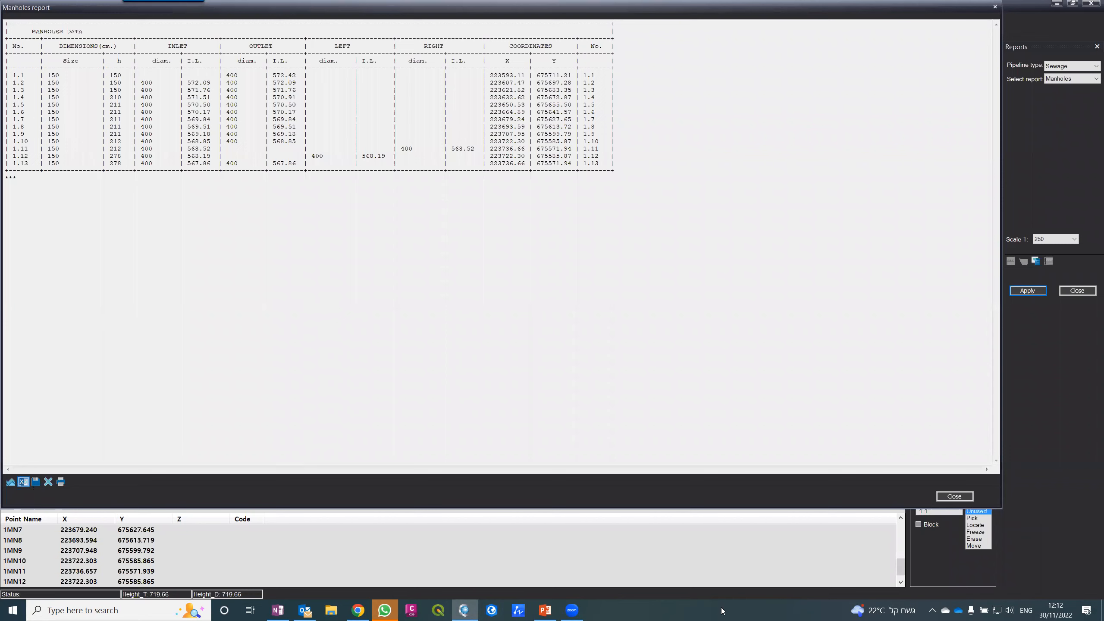
left_click(606, 610)
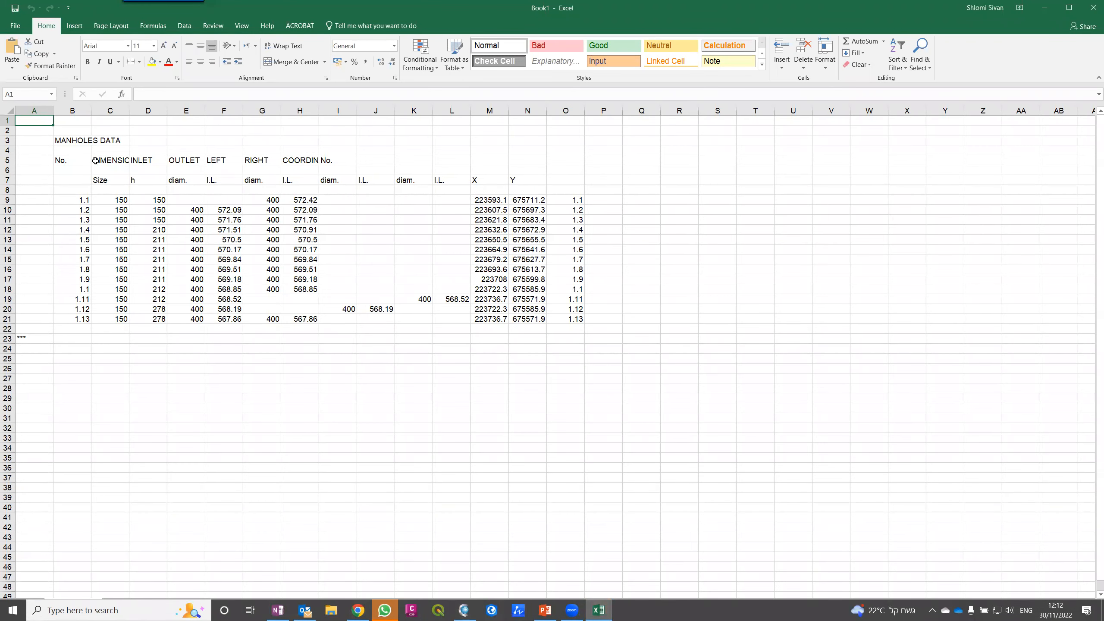
- Autofit the widths of columns A to Q in the exported manholes sheet, and return to CivilCAD and close the report
mouse_move(48, 108)
left_mouse_down()
mouse_move(631, 141)
mouse_move(639, 131)
left_mouse_up()
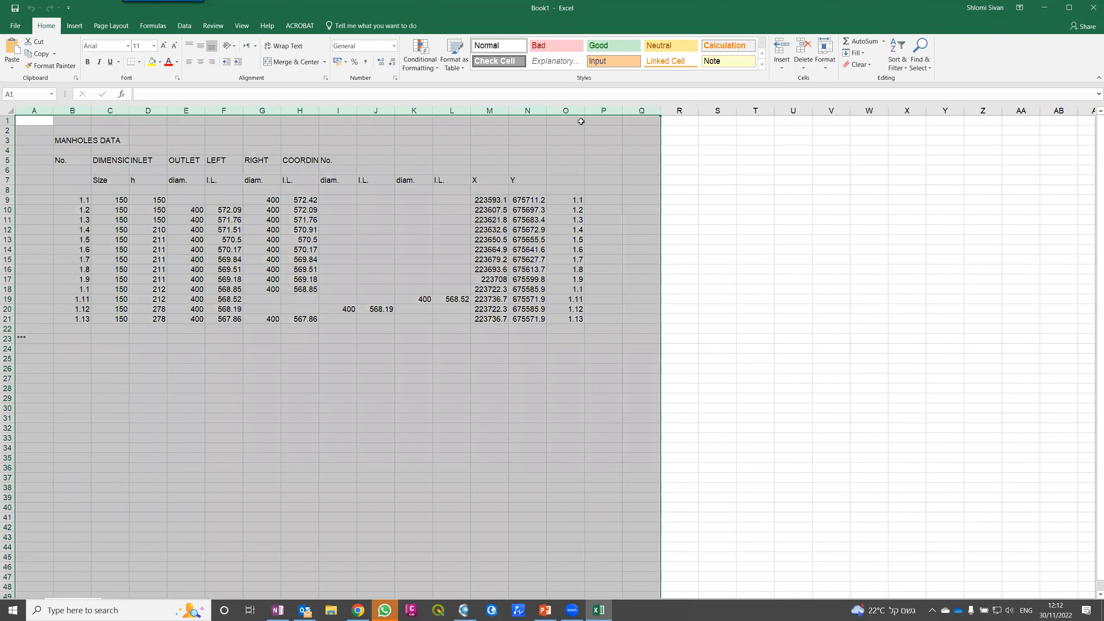
double_click(546, 110)
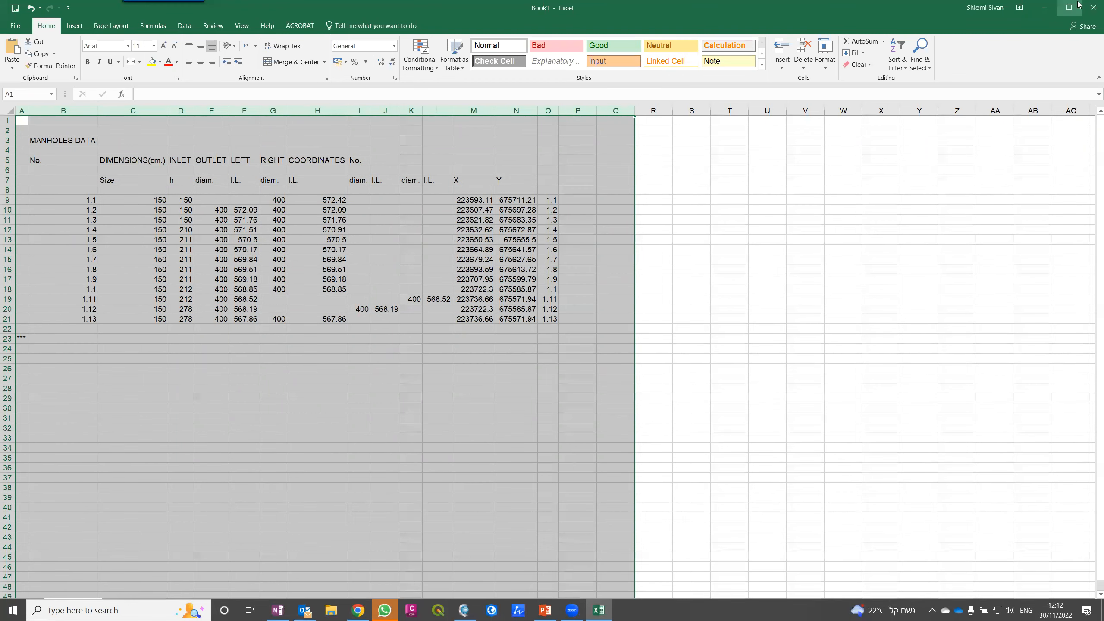
left_click(1044, 8)
left_click(971, 496)
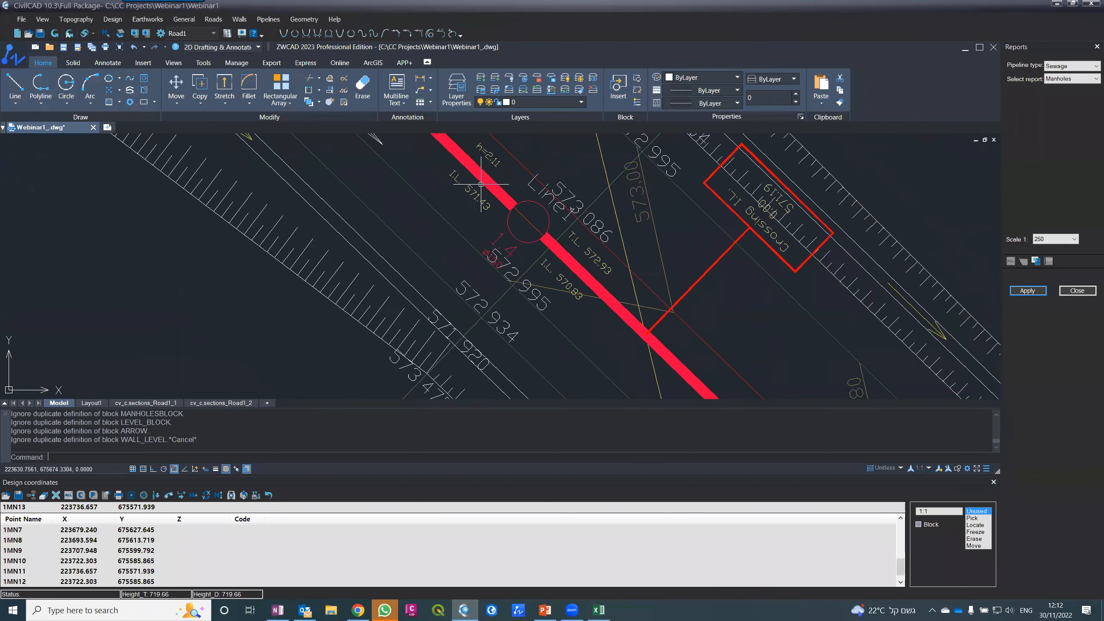
- Insert the manholes data table into the drawing at scale 1:250, in the empty area east of the road
scroll(481, 184, "down", 6)
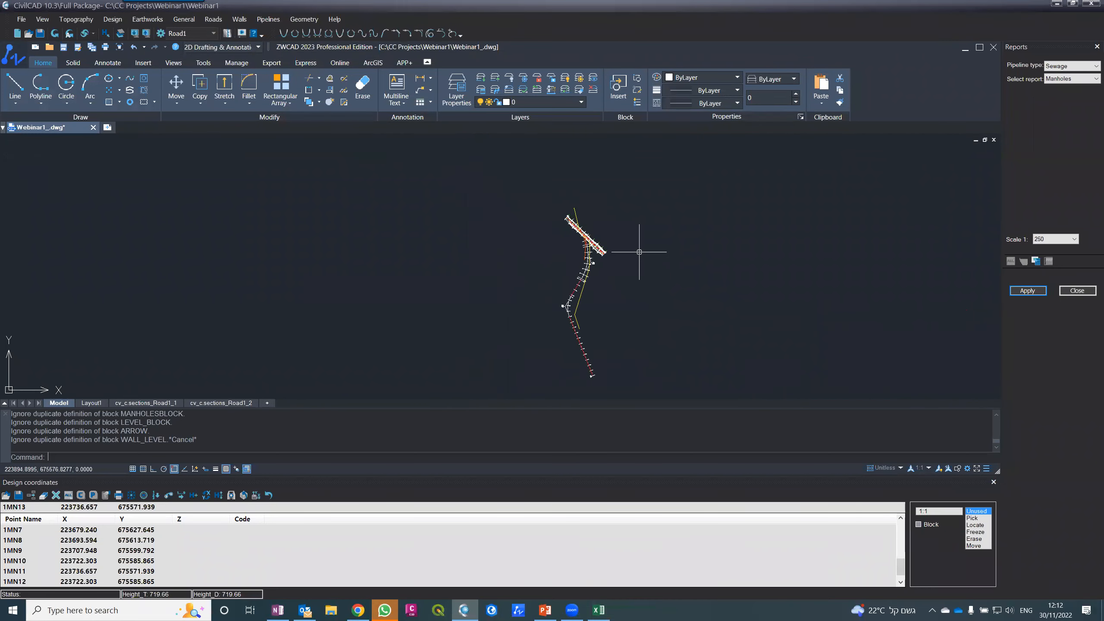
scroll(639, 252, "up", 5)
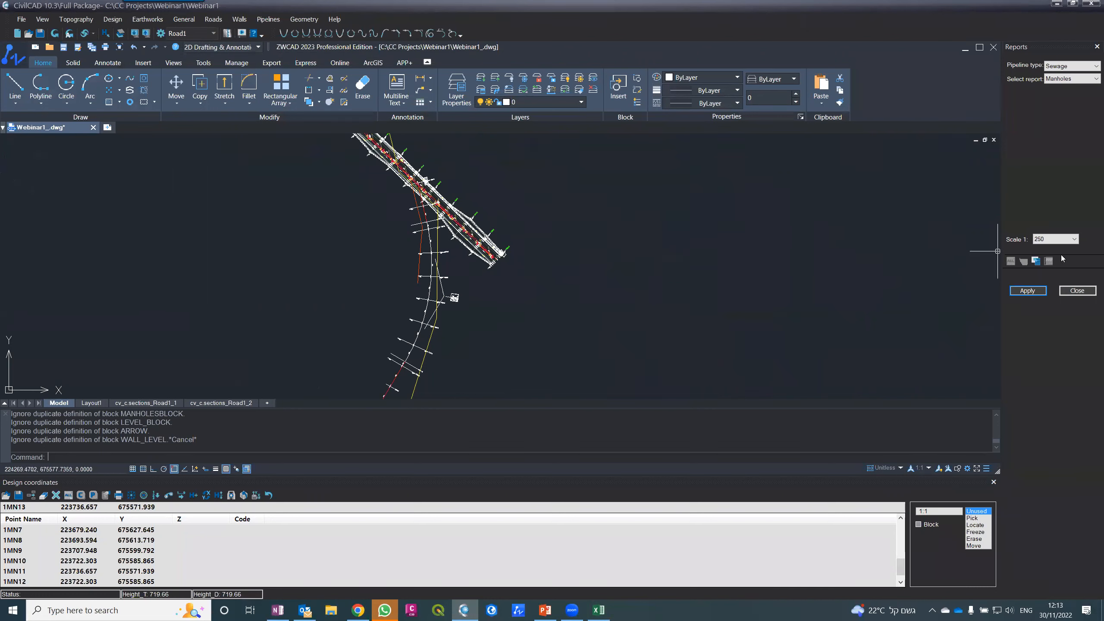
left_click(1037, 262)
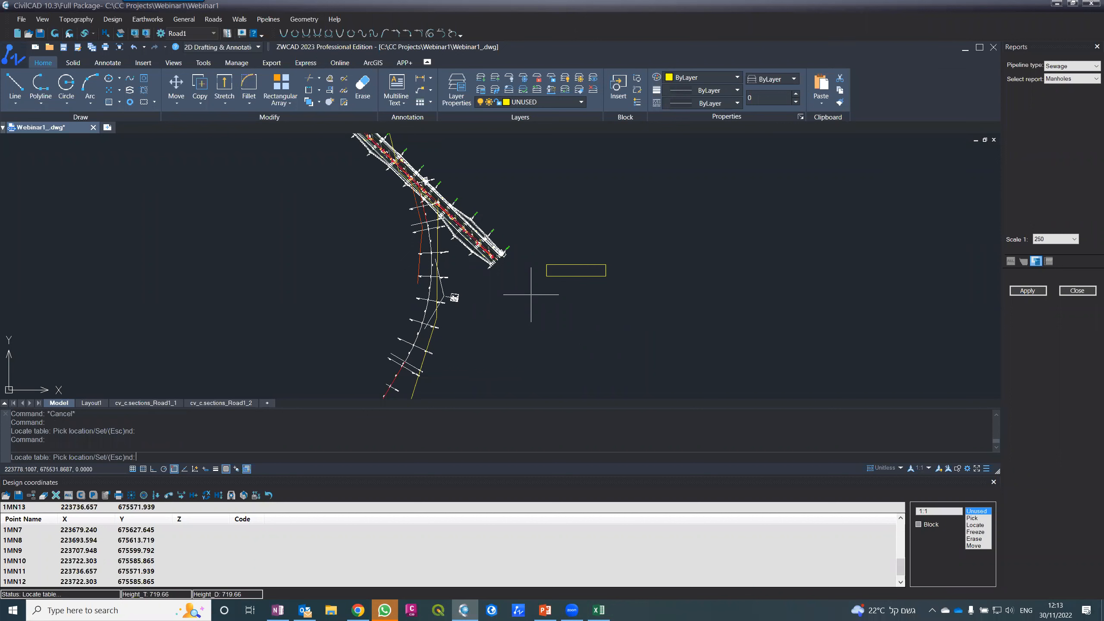
type("s")
key("Return")
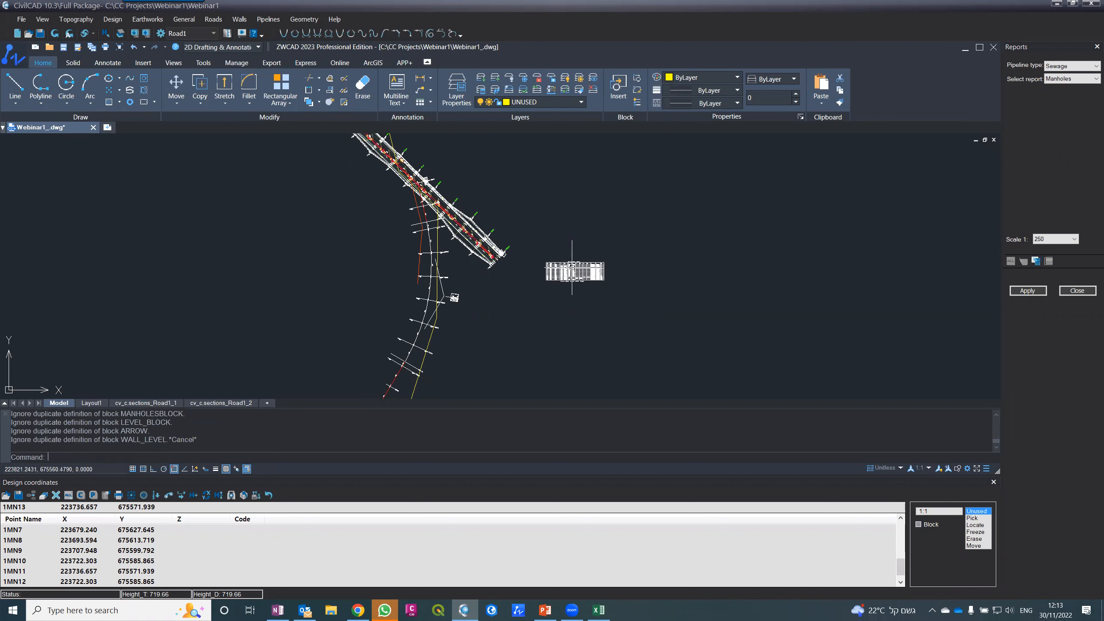
- Examine the inserted manholes data table and its placement beside the road and pipeline layout
scroll(571, 267, "up", 8)
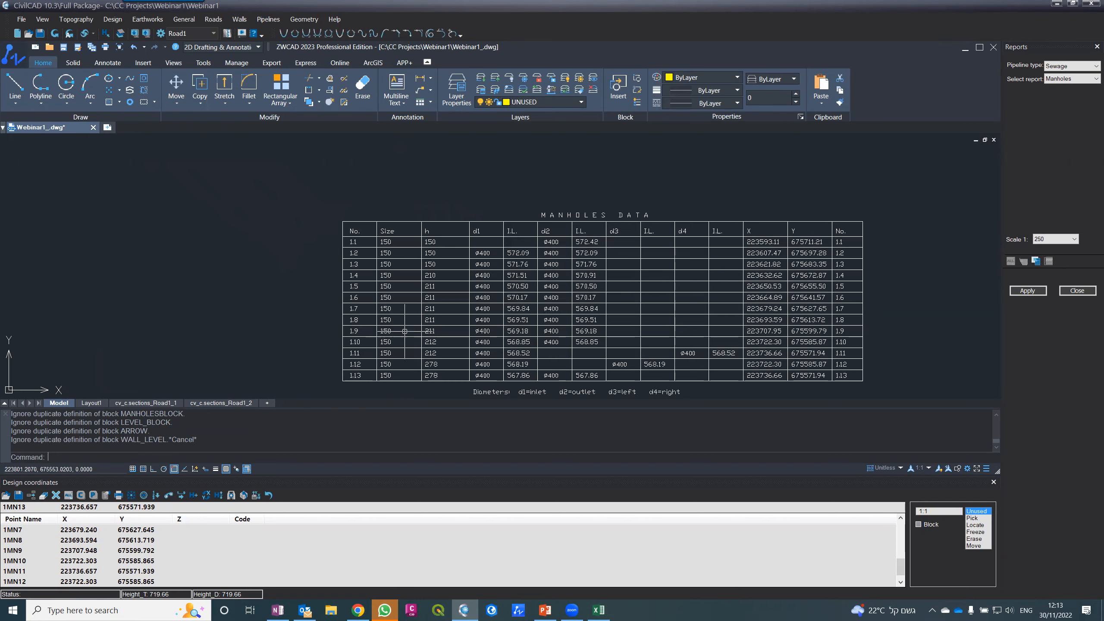
scroll(460, 266, "down", 5)
scroll(462, 270, "down", 4)
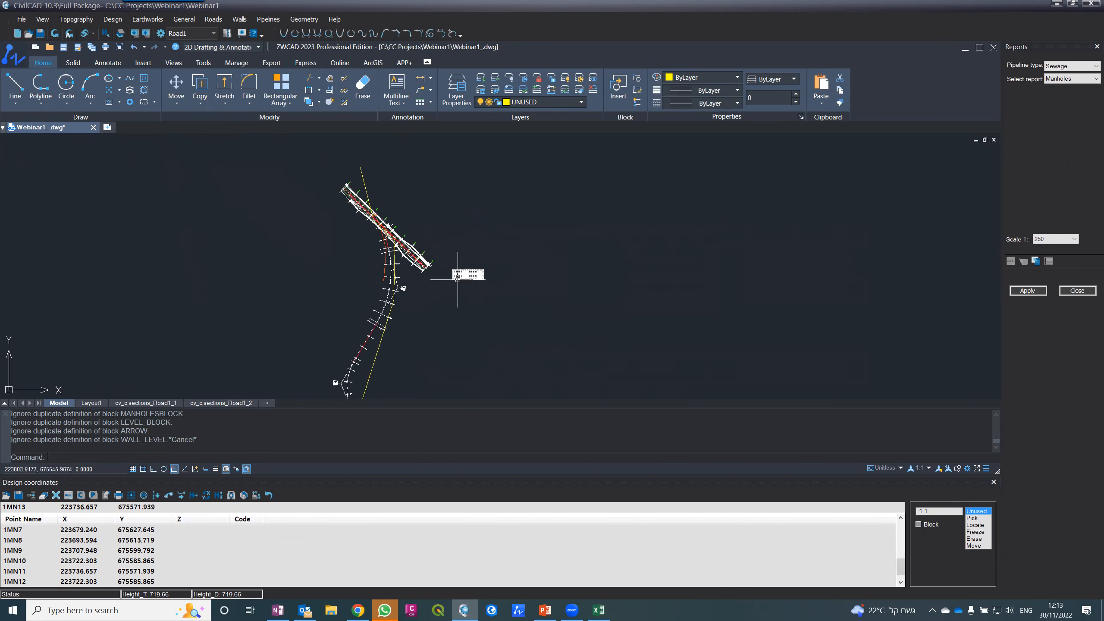
scroll(453, 255, "up", 4)
scroll(445, 209, "up", 6)
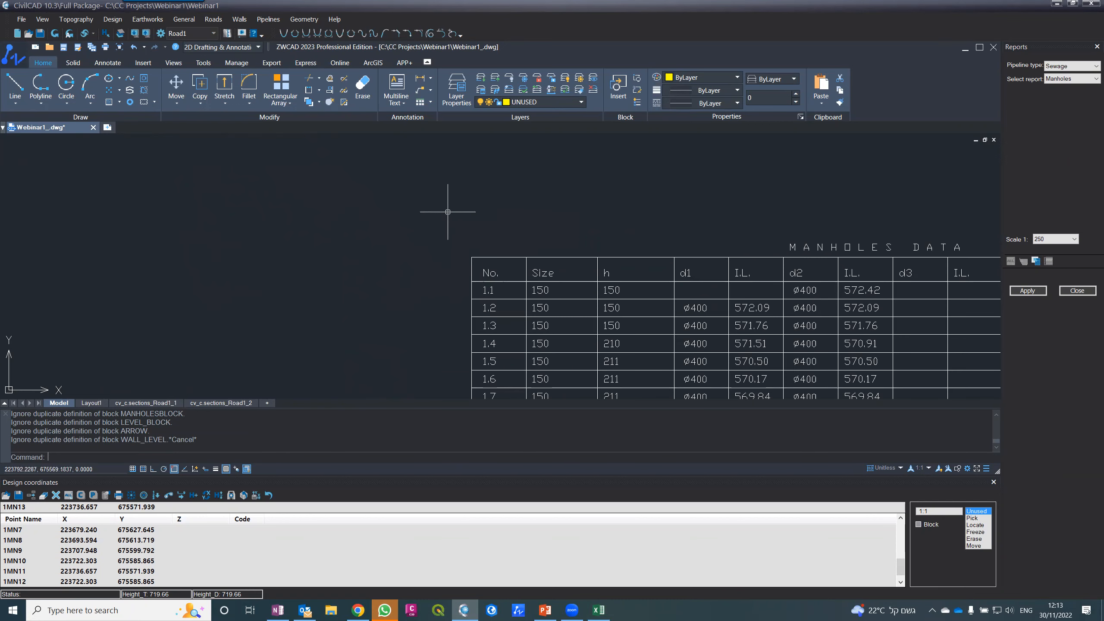
scroll(443, 202, "down", 5)
scroll(419, 270, "down", 5)
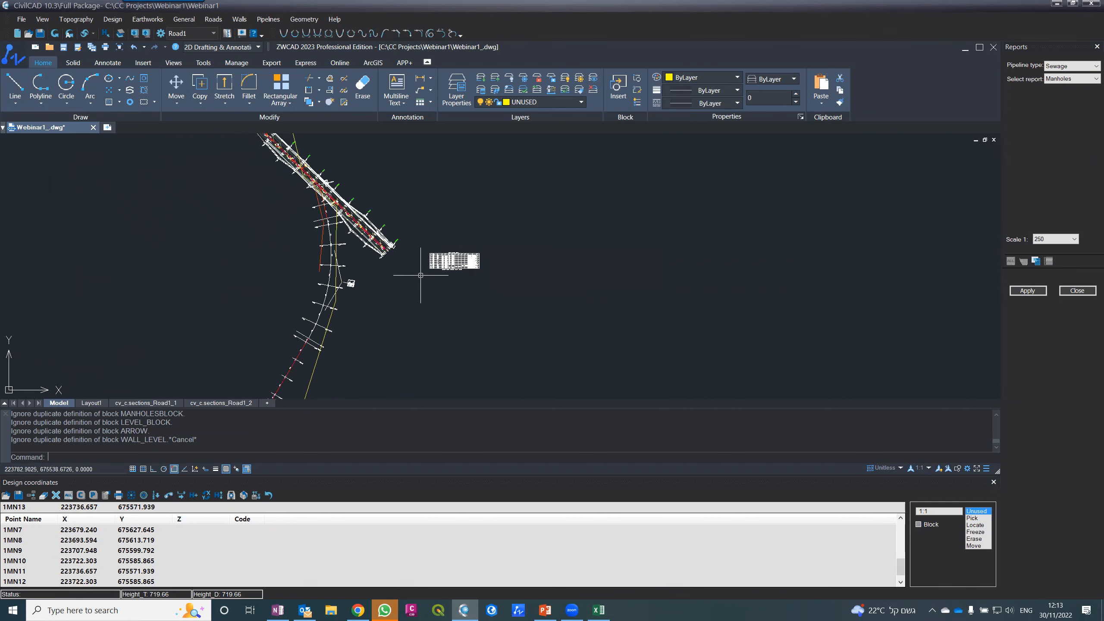
scroll(365, 266, "up", 4)
scroll(365, 266, "down", 5)
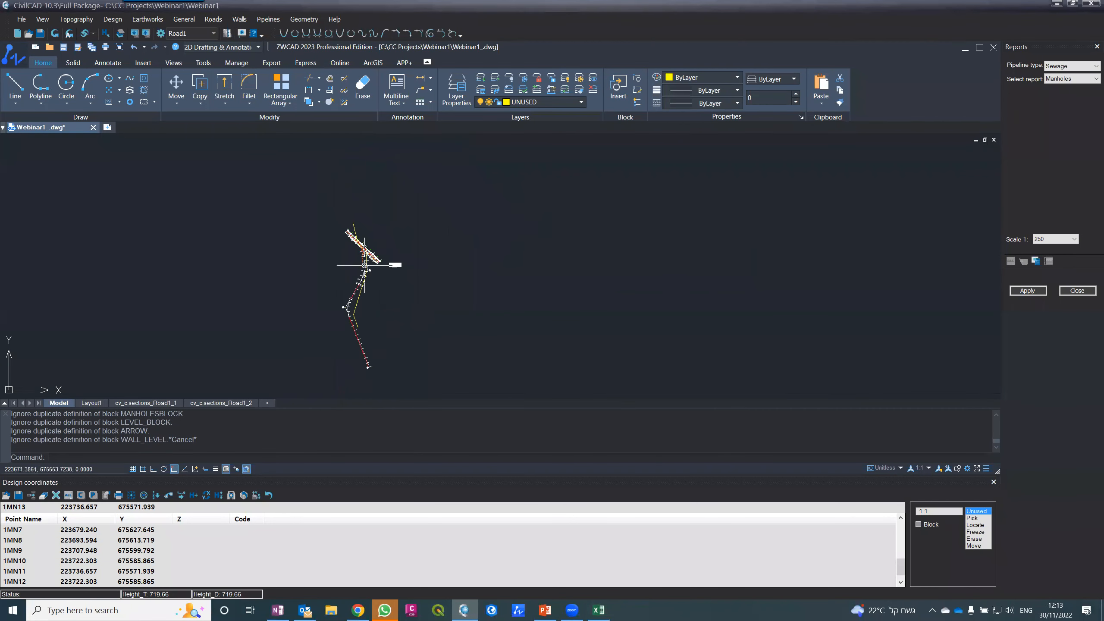
scroll(370, 270, "up", 4)
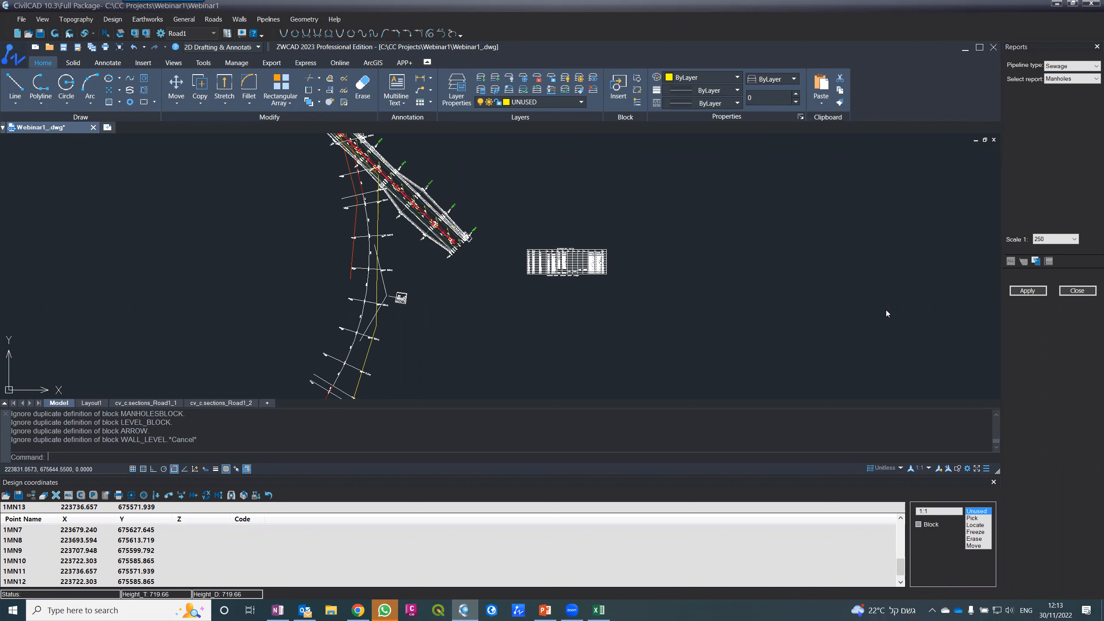
scroll(608, 296, "down", 4)
scroll(607, 294, "up", 2)
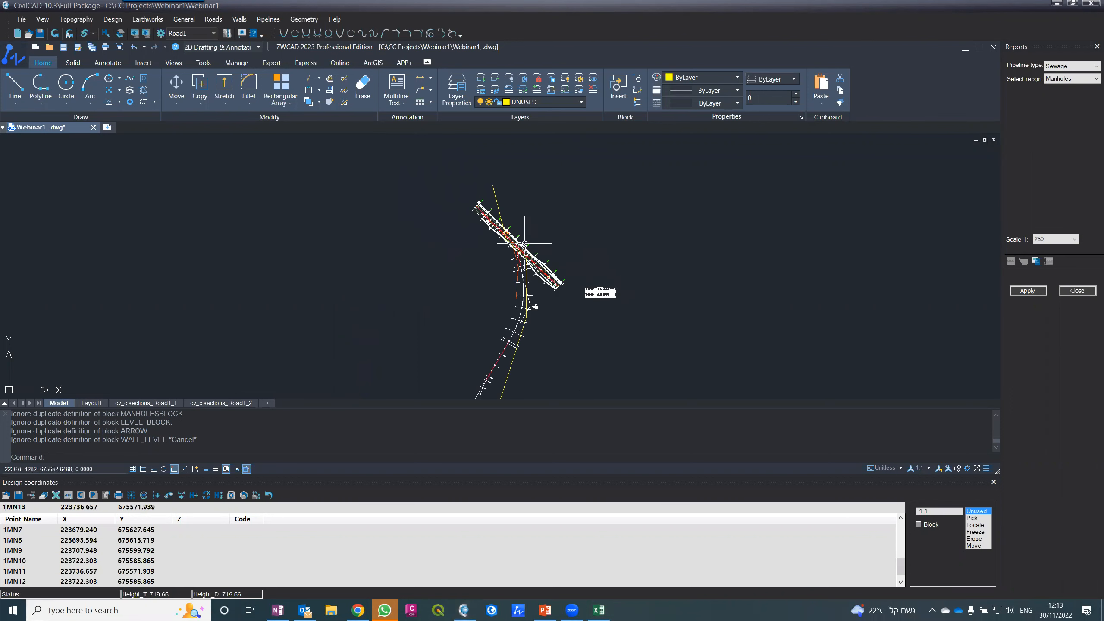
scroll(525, 244, "up", 3)
- Close the design coordinates list and inspect pipeline 1 around manhole 1.4 and the manholes table in plan
left_click(994, 482)
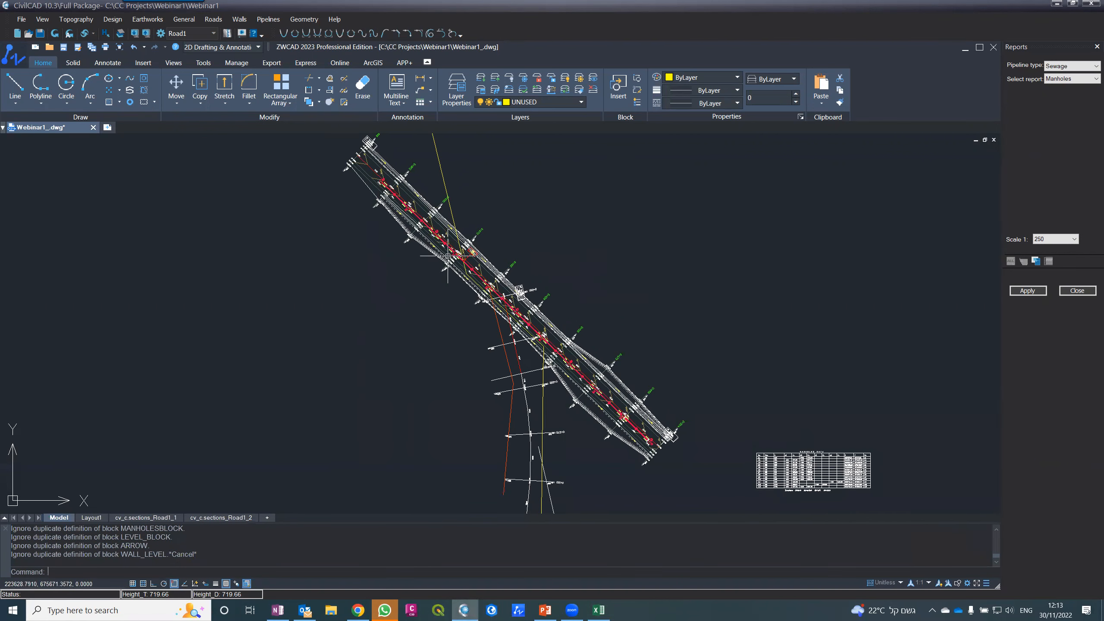
scroll(448, 257, "up", 6)
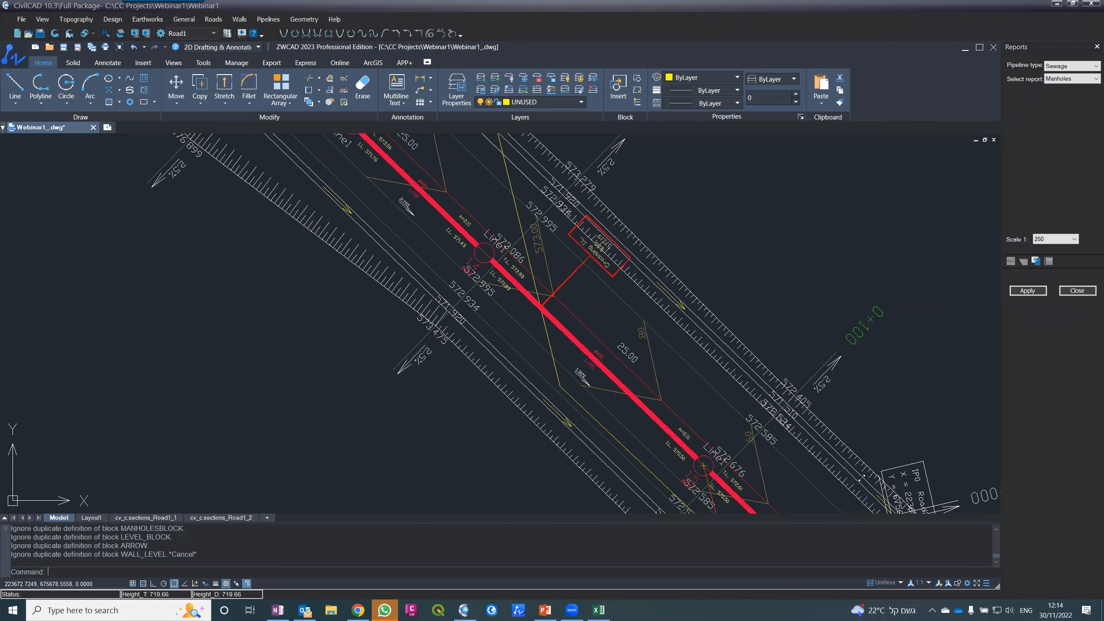
scroll(749, 288, "down", 5)
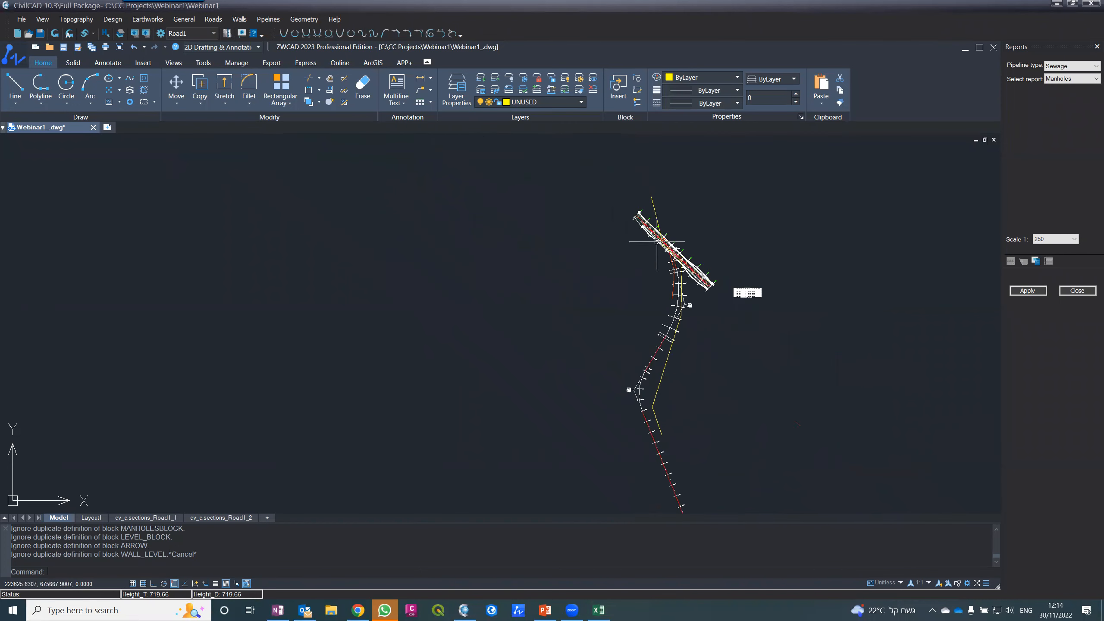
scroll(750, 288, "up", 4)
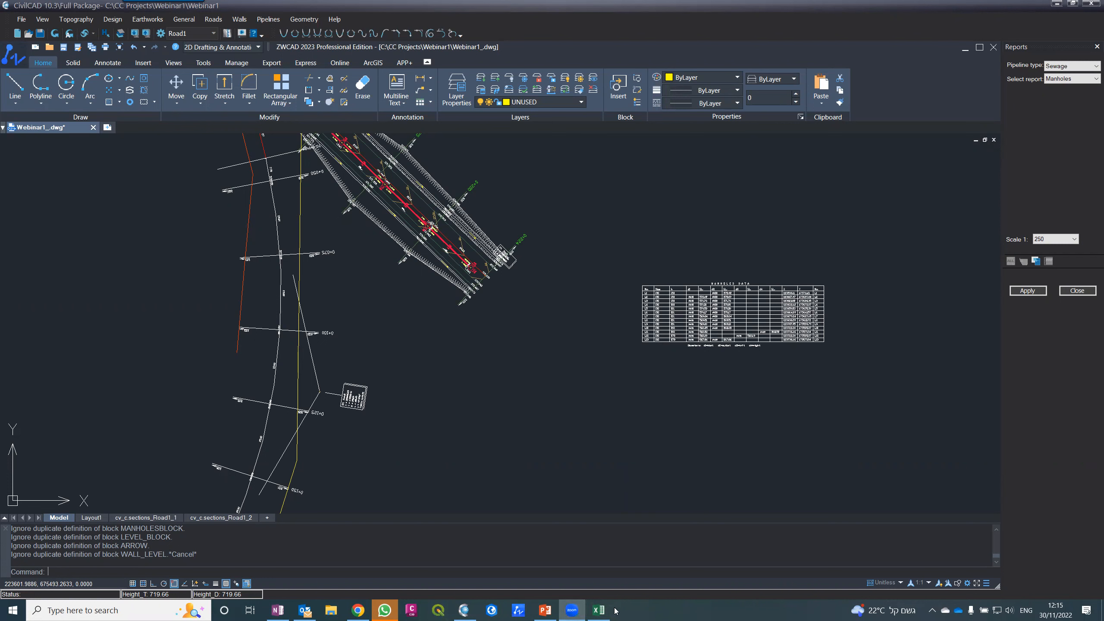
right_click(572, 610)
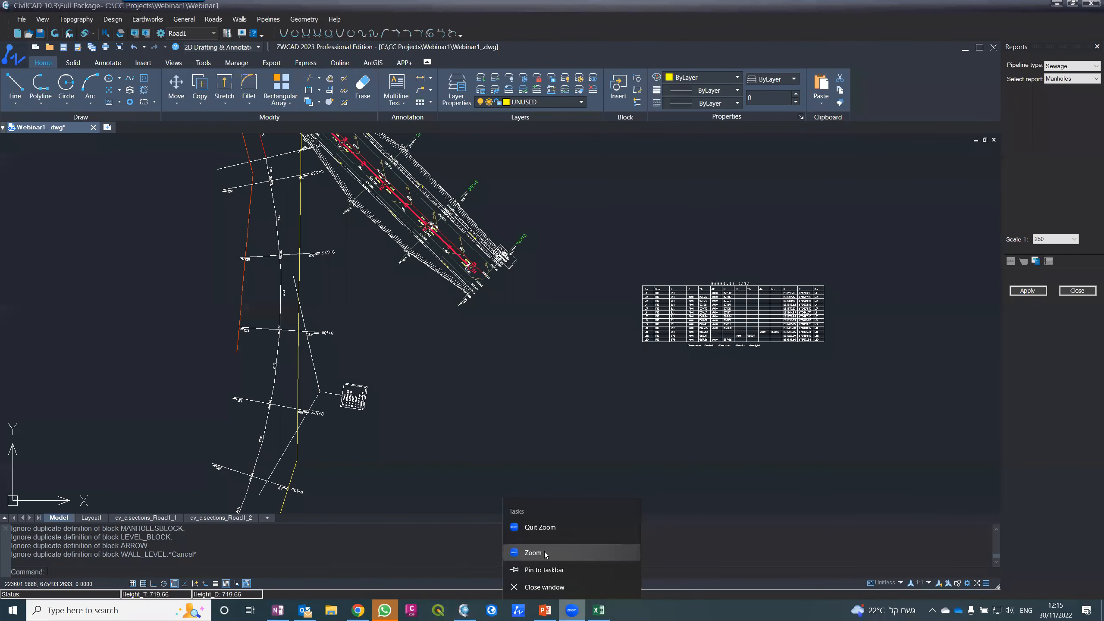
key("XF86AudioRaiseVolume")
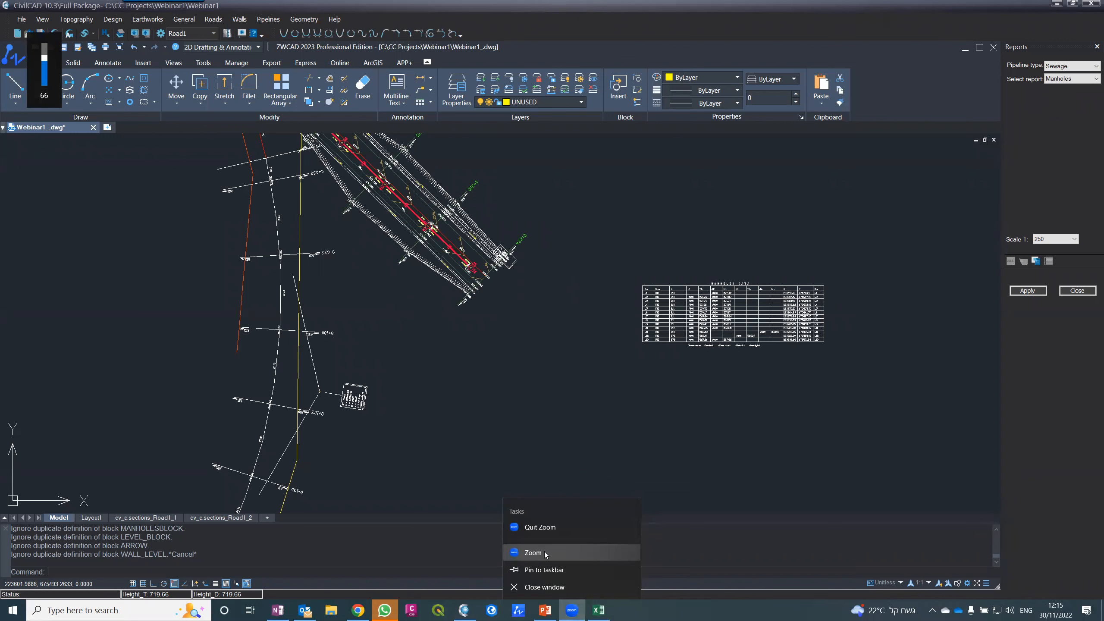
key("XF86AudioRaiseVolume")
key("XF86AudioRaiseVolume")
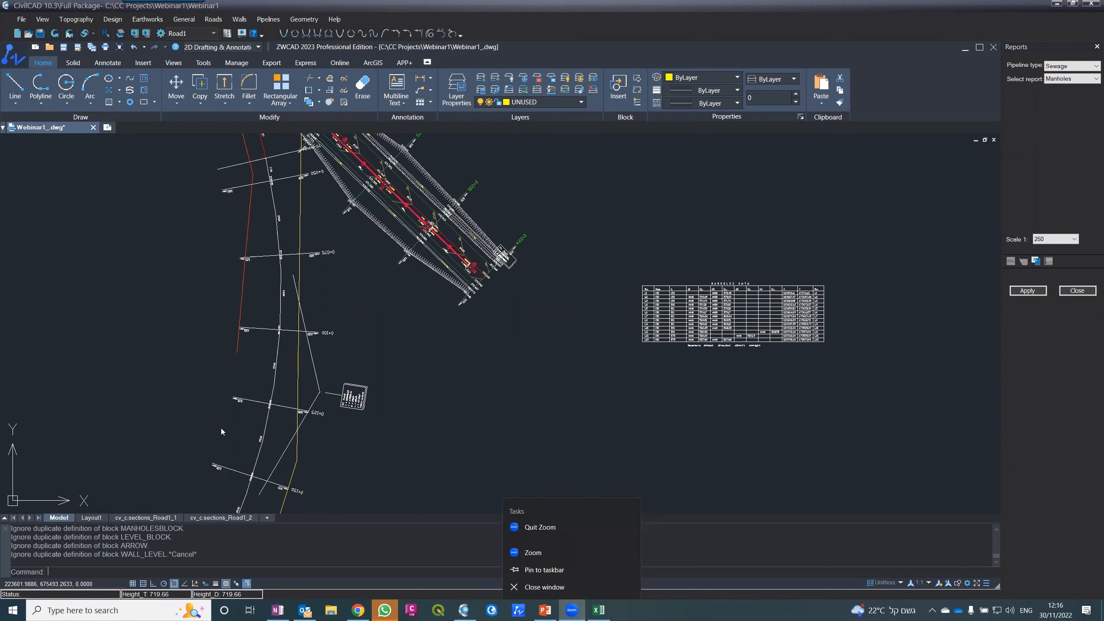
left_click(570, 19)
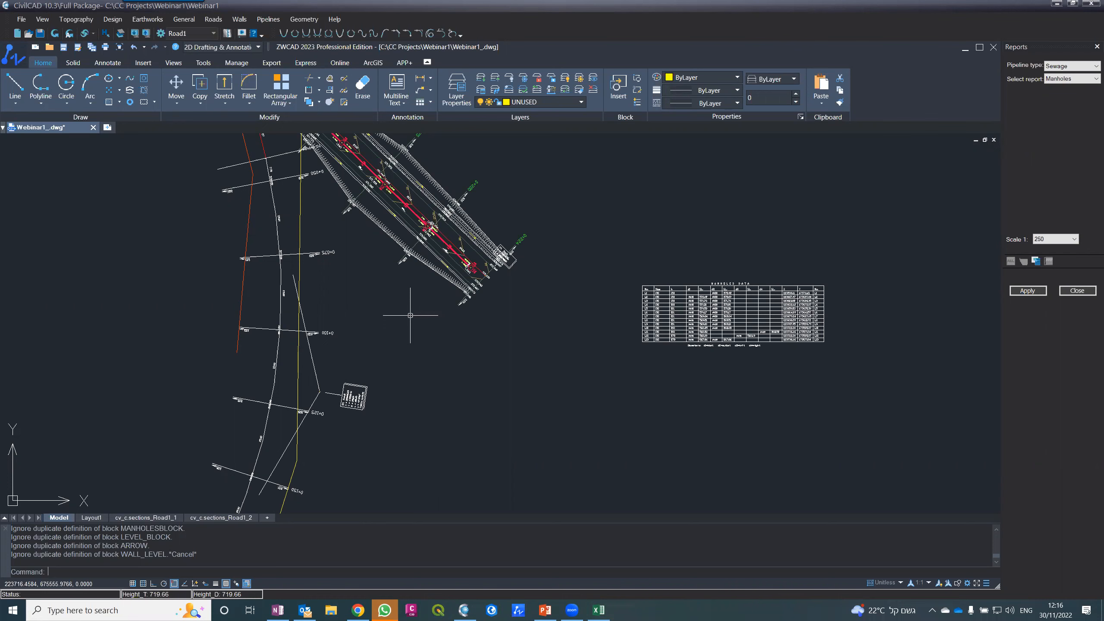
- Locate manhole 1.8 on the sewage line in plan and open the layout table of pipeline 1
scroll(410, 315, "down", 5)
scroll(513, 413, "up", 6)
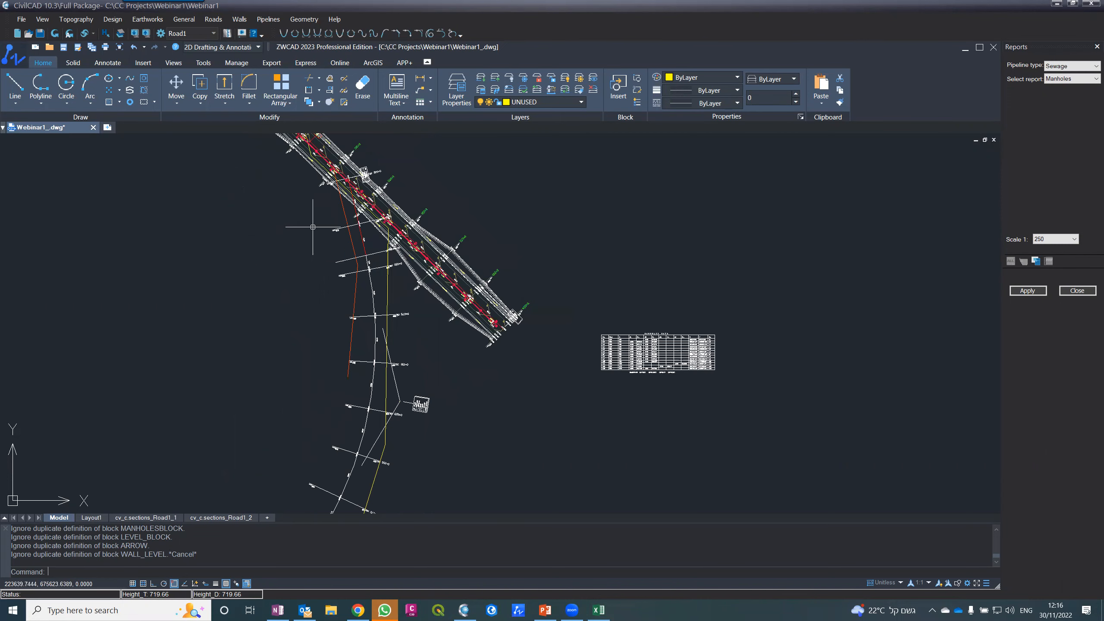
scroll(312, 226, "up", 3)
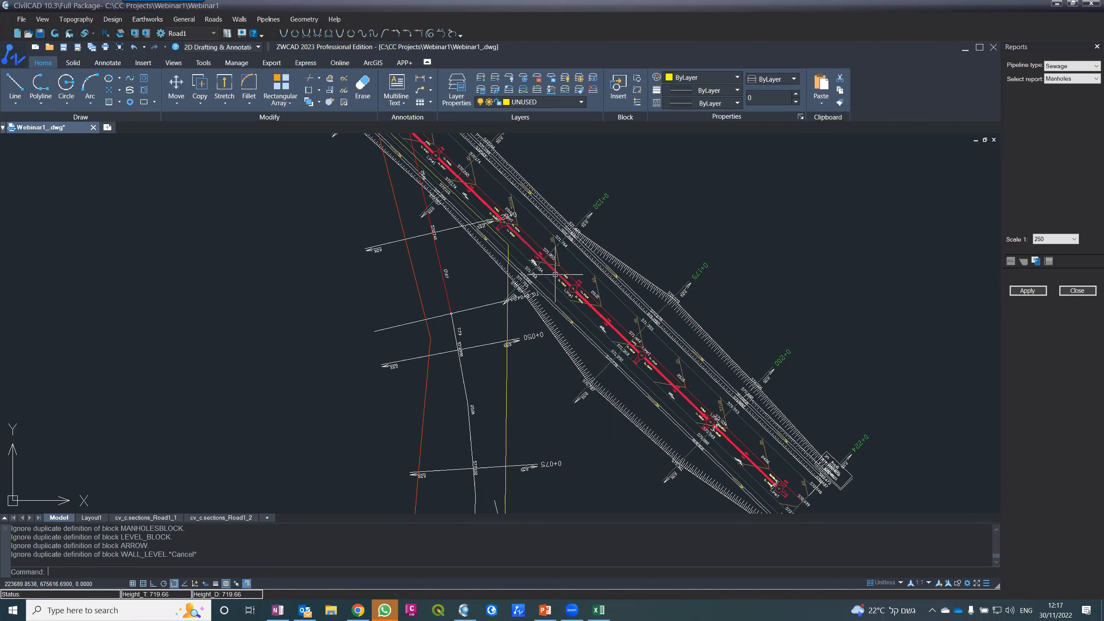
scroll(557, 278, "up", 4)
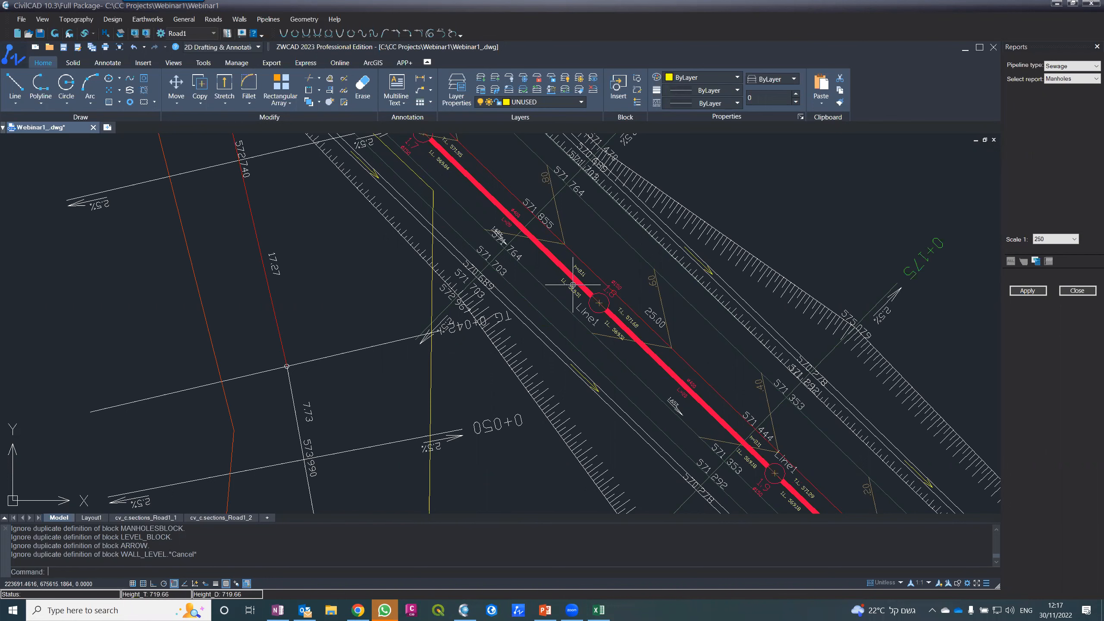
scroll(594, 295, "up", 5)
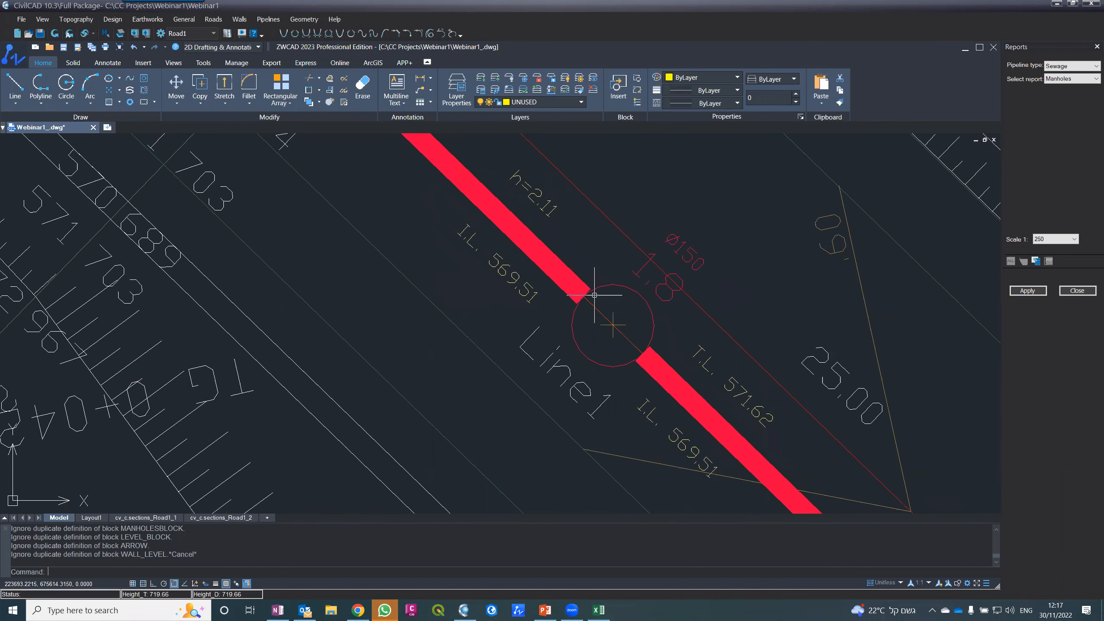
left_click(599, 287)
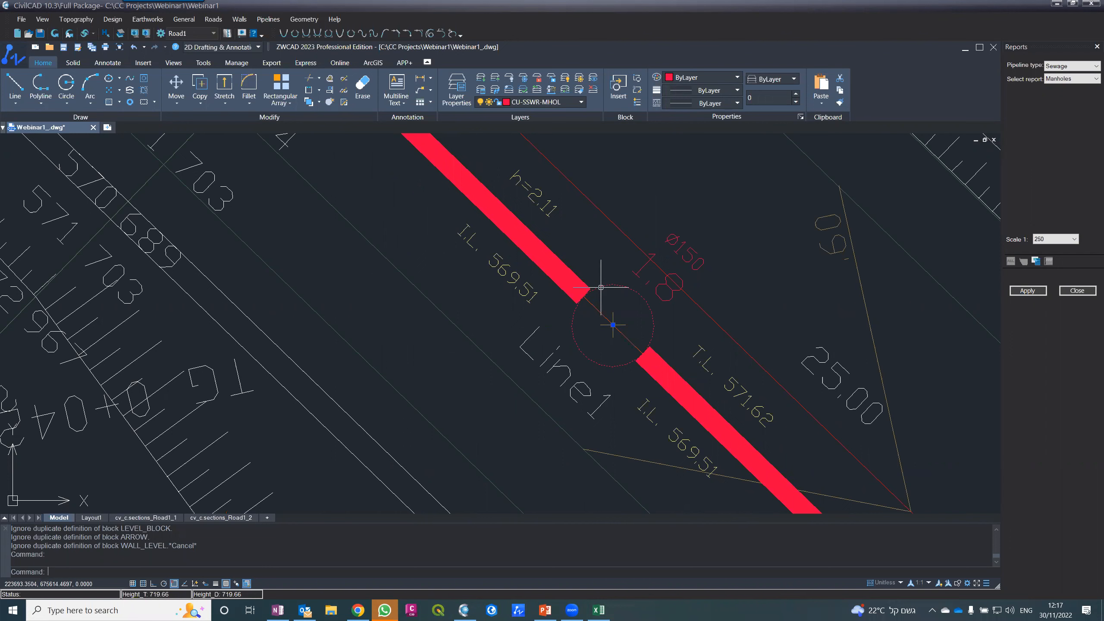
left_click(262, 22)
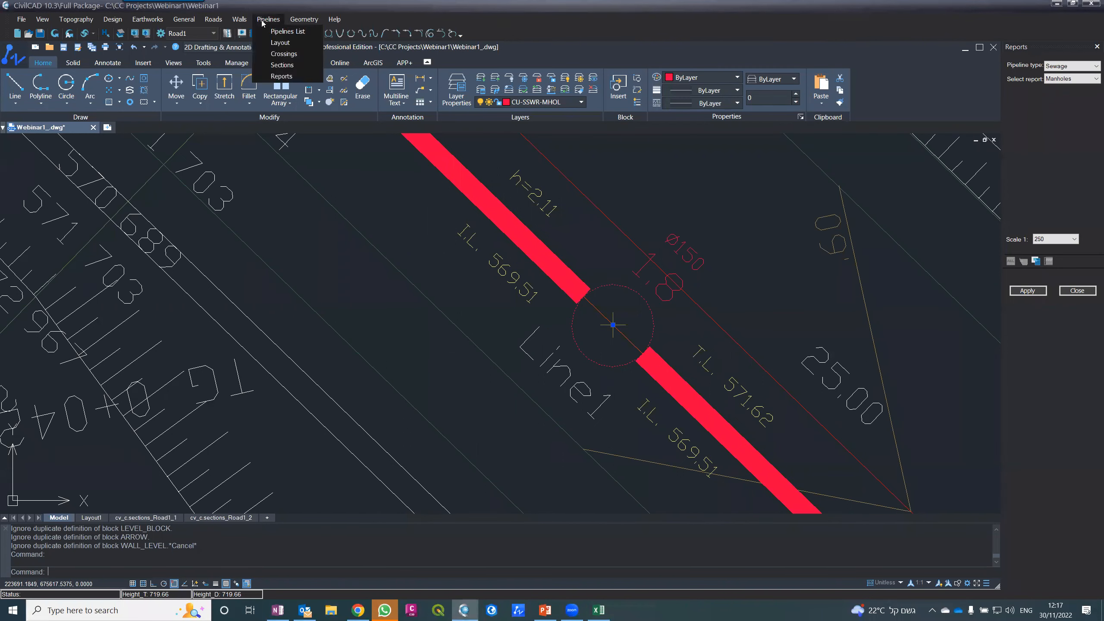
left_click(280, 43)
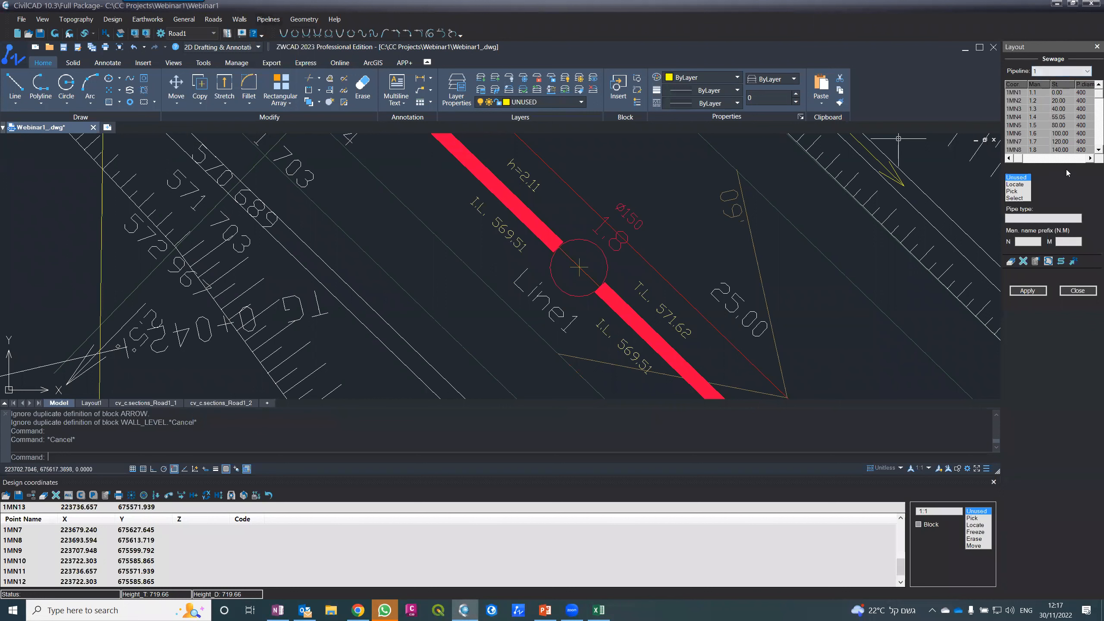
- Set the manhole diameter of manhole 1.8 at station 140.00 to 200/100 and apply the layout
scroll(1064, 151, "down", 1)
key("Right")
key("Right")
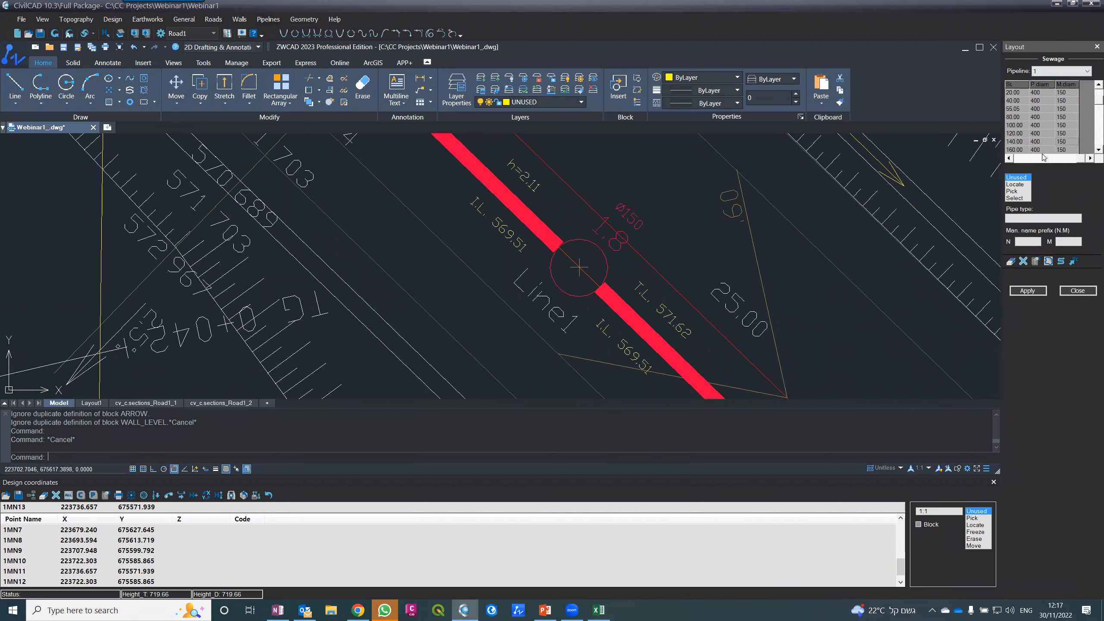
type("200/100")
left_click(1035, 291)
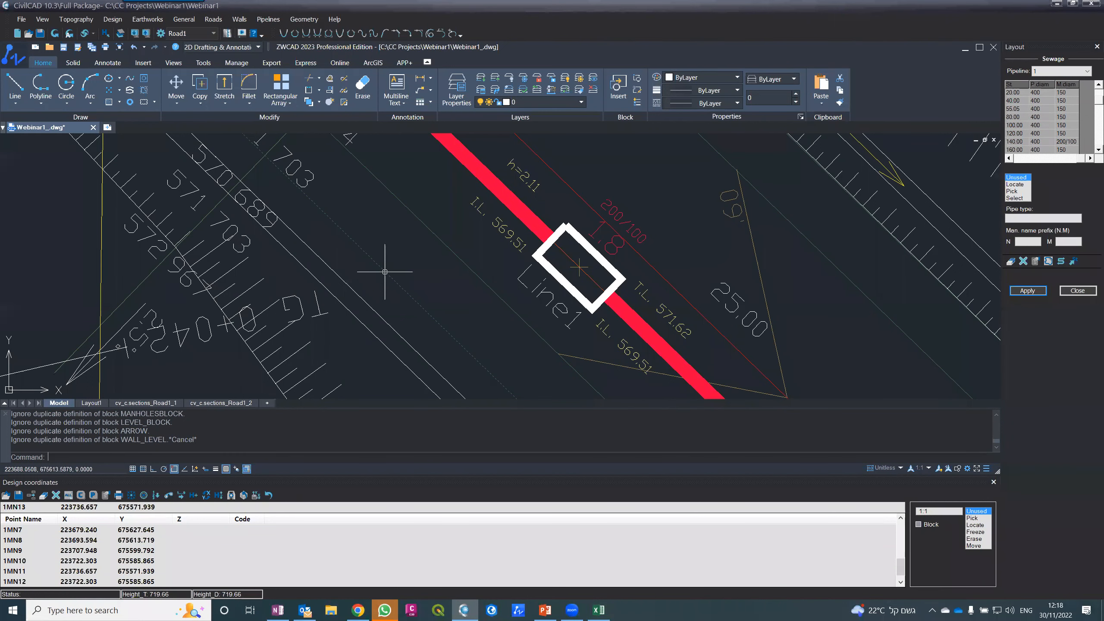
- Set manhole 1.8's size to 100/200 in the layout table and apply it to the drawing
left_click(1067, 143)
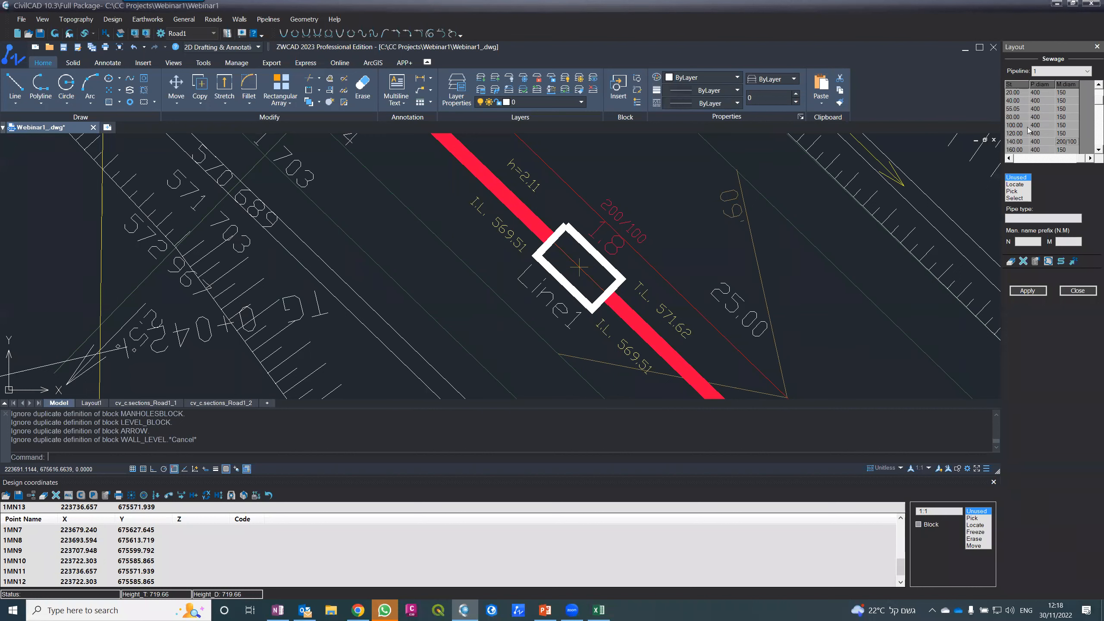
type("100/200")
key("Return")
left_click(1023, 291)
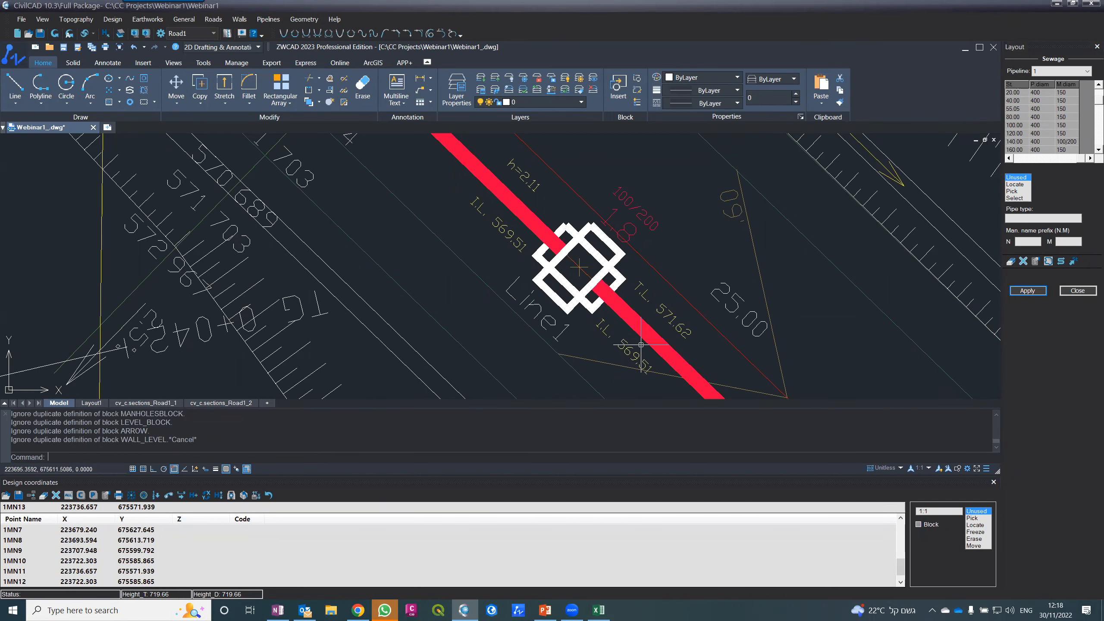
- Erase the leftover 200/100 rectangle lying along the pipe at manhole 1.8
scroll(571, 240, "down", 4)
scroll(569, 243, "up", 3)
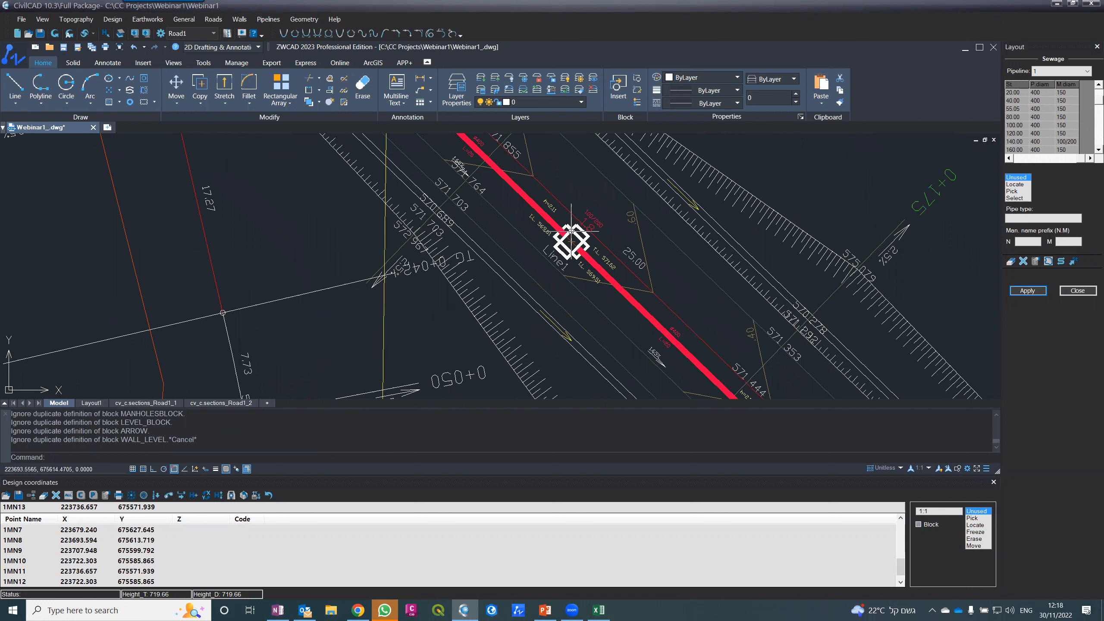
left_click(577, 274)
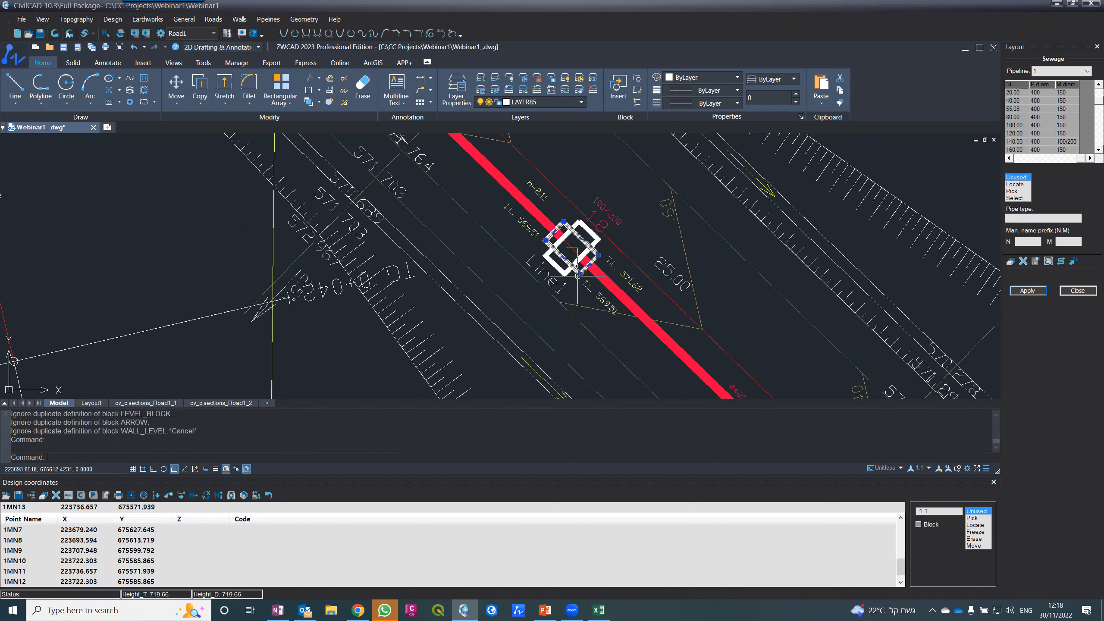
type("e")
key("Return")
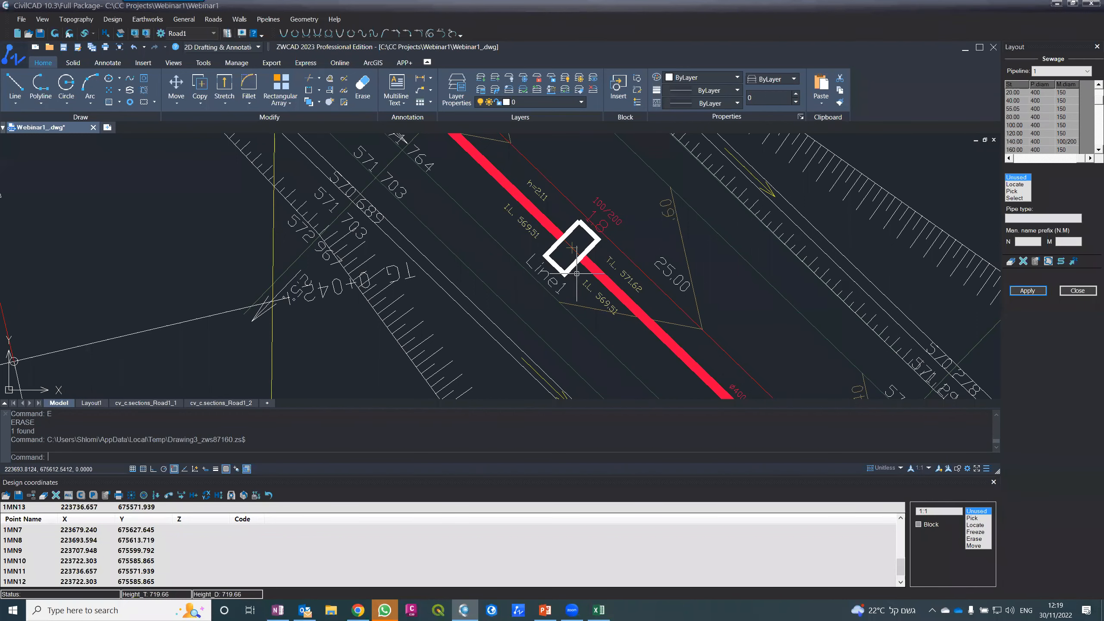
- Examine the rectangular manhole 1.8 against the neighbouring manholes in plan, and close the design coordinates list
scroll(576, 273, "down", 5)
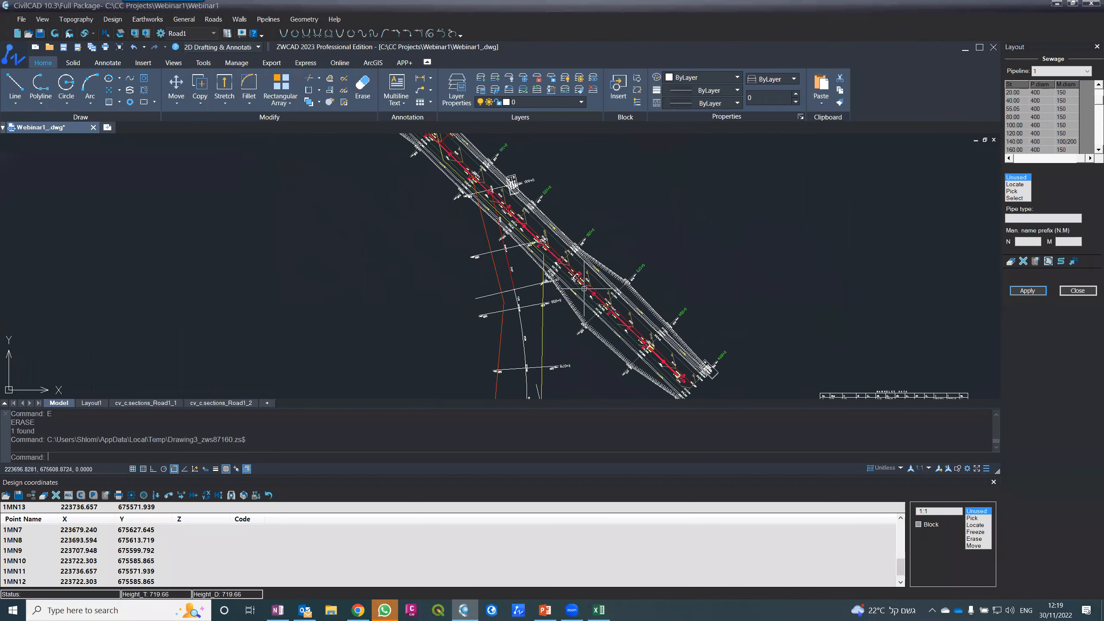
scroll(583, 290, "up", 3)
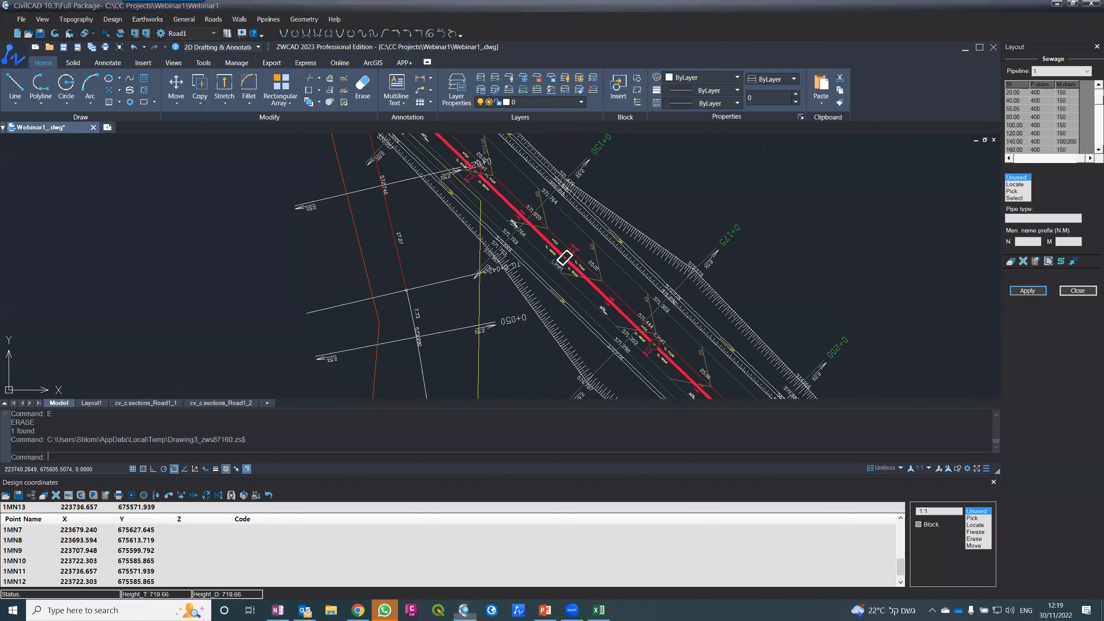
scroll(562, 244, "up", 4)
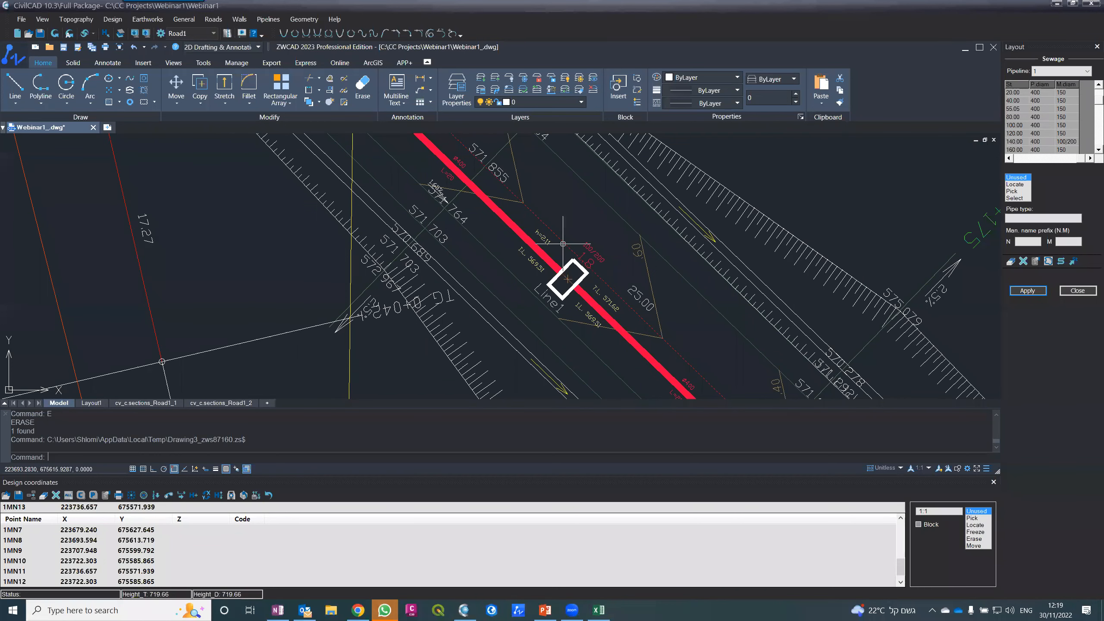
left_click(993, 482)
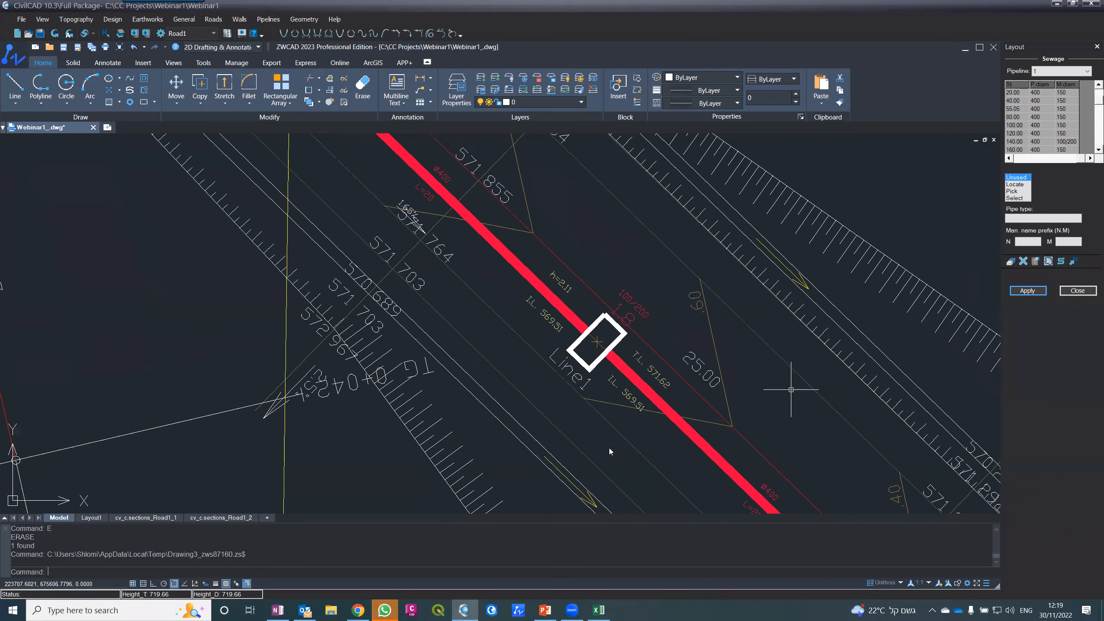
scroll(606, 417, "down", 3)
scroll(606, 417, "up", 2)
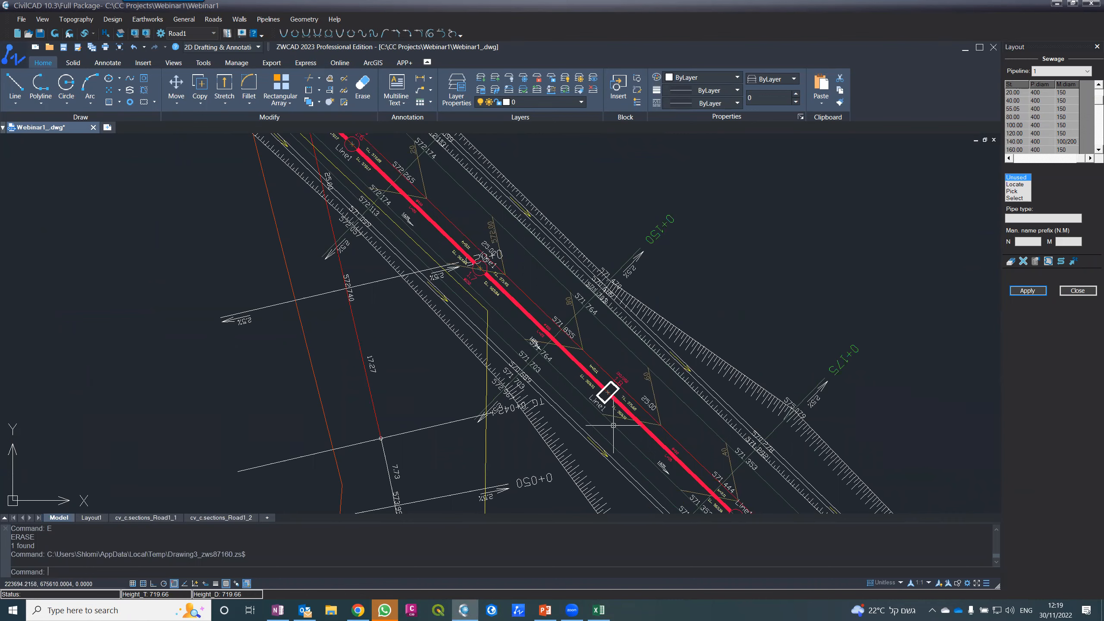
- Switch to the browser and view the Downloads page of the Sivan Design website
left_click(358, 610)
mouse_move(947, 81)
left_click(932, 102)
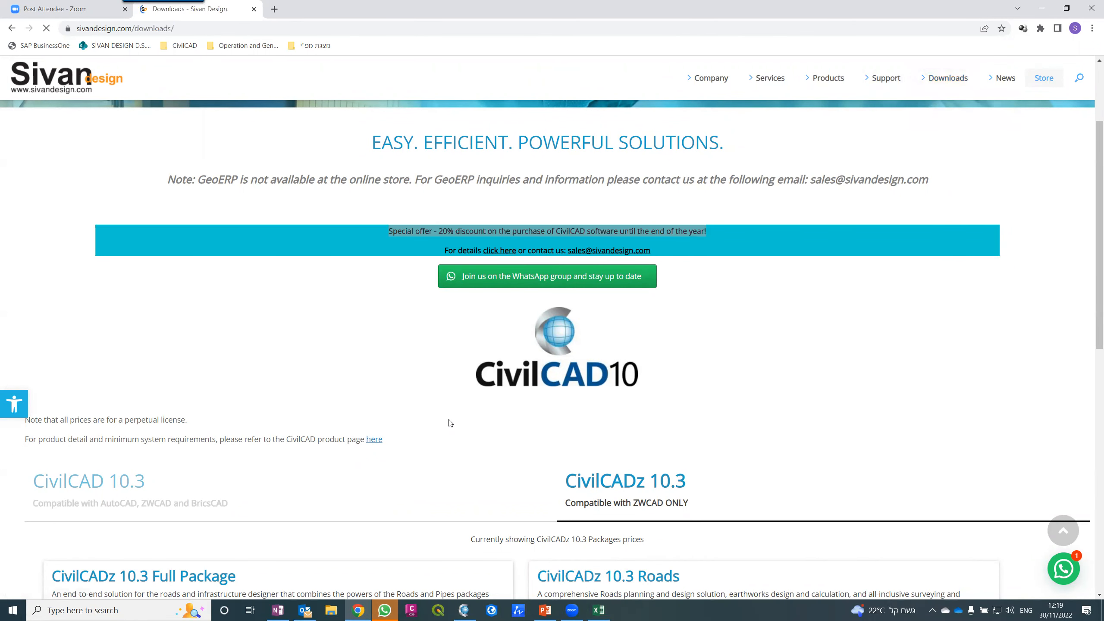
scroll(416, 367, "down", 4)
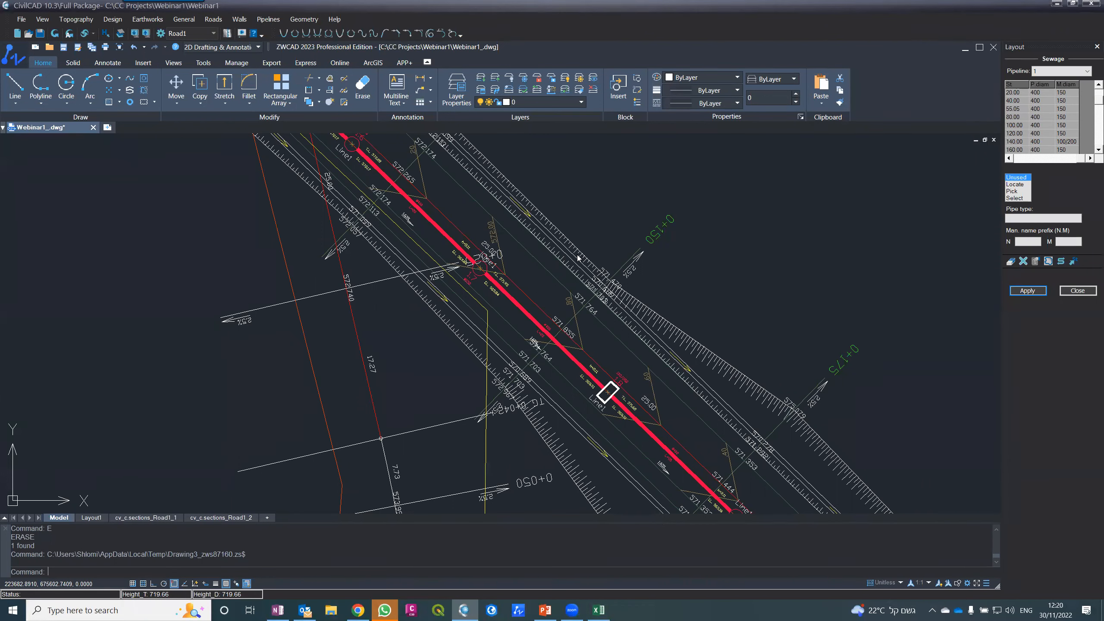
- Return to CivilCAD, look over the pipeline around manhole 1.8 and open the design coordinates list
scroll(513, 192, "down", 4)
scroll(514, 201, "up", 4)
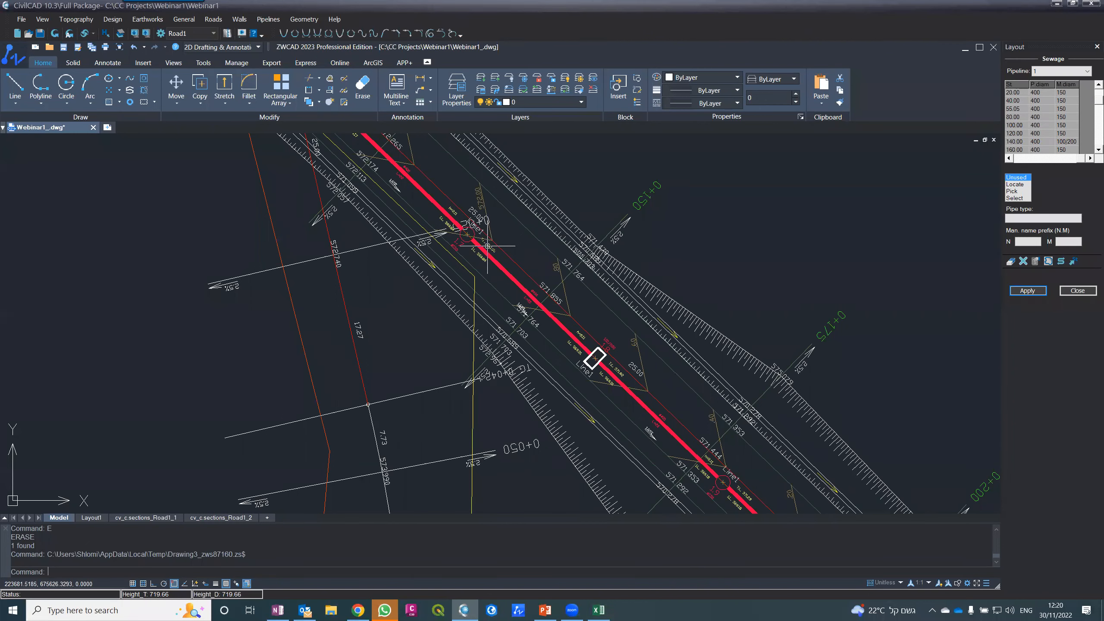
left_click(109, 21)
left_click(171, 85)
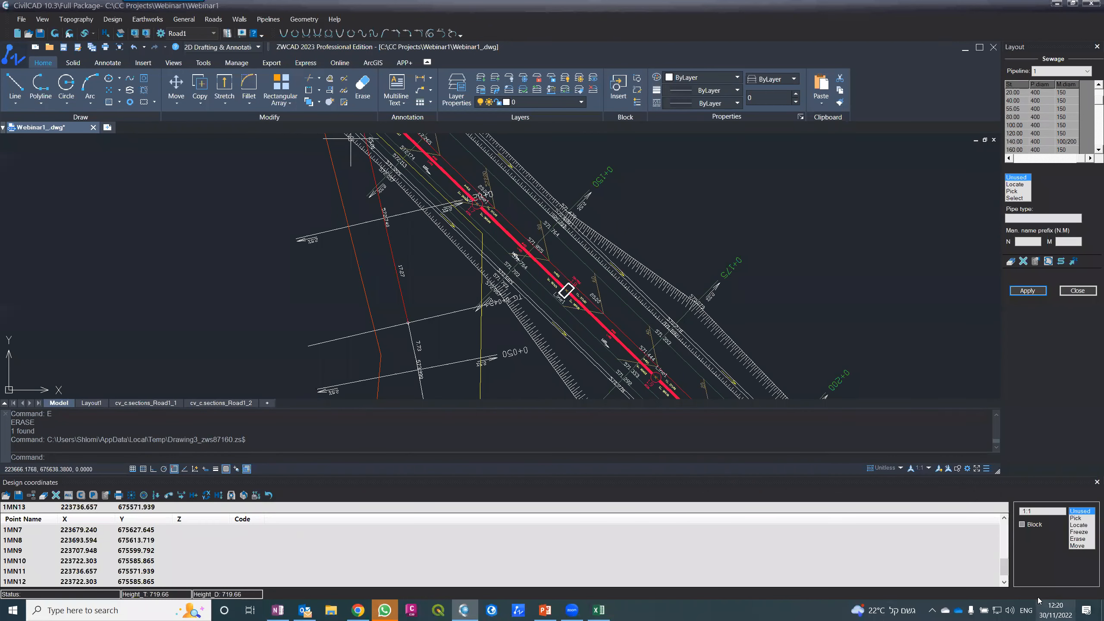
left_click(1077, 518)
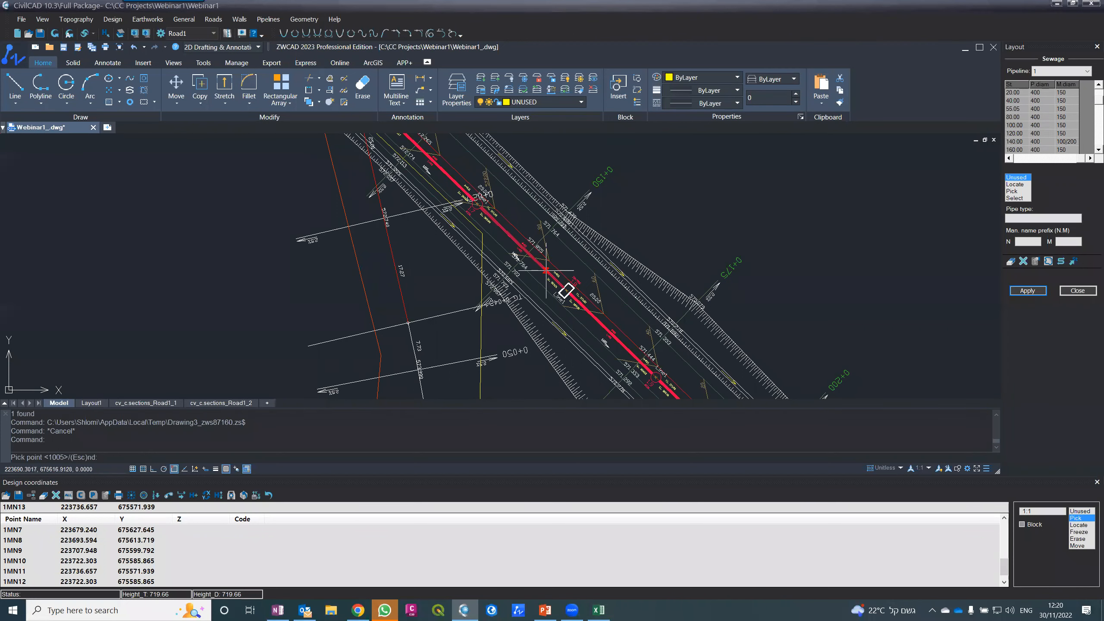
scroll(546, 264, "up", 3)
scroll(535, 250, "up", 2)
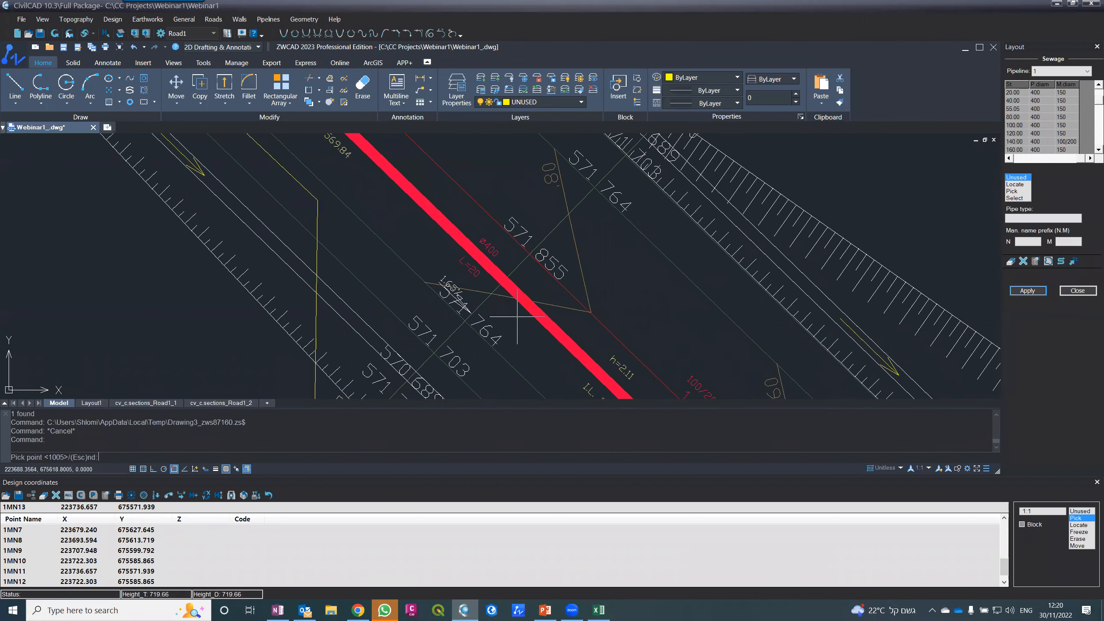
scroll(339, 231, "down", 5)
scroll(393, 279, "up", 3)
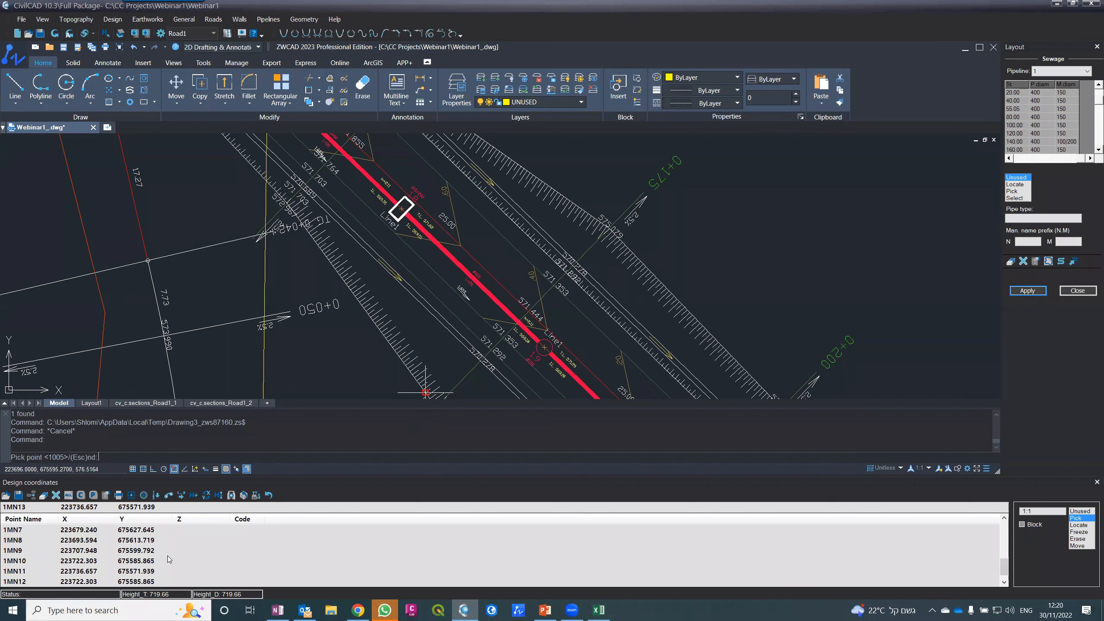
key("Escape")
key("Escape")
key("Escape")
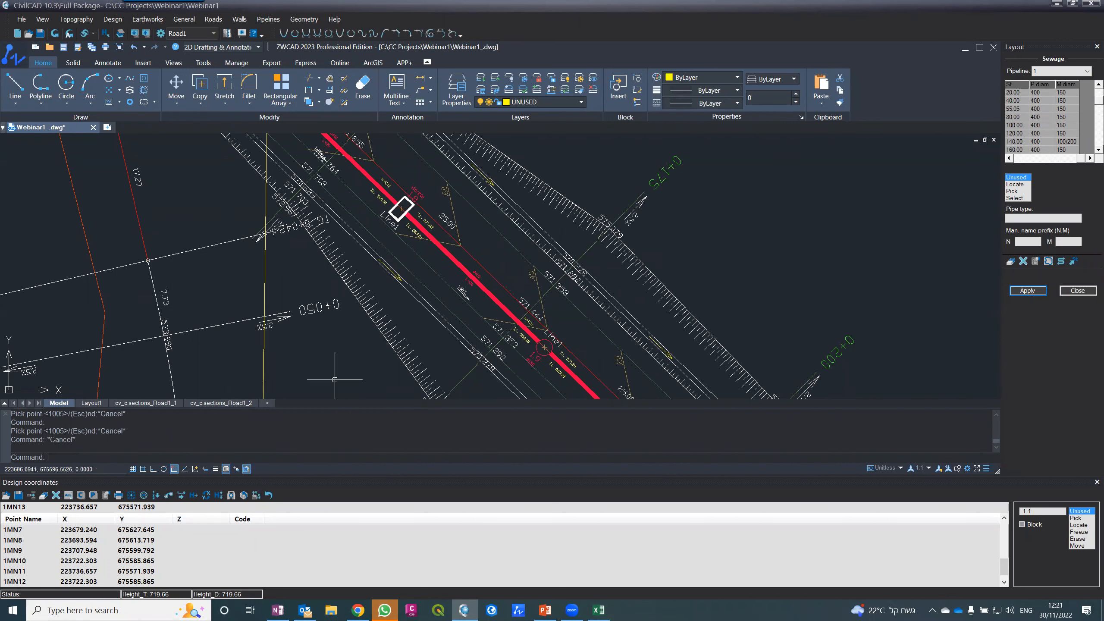
- View the coordinates computations options for Road1, and close them together with the design coordinates list
left_click(212, 19)
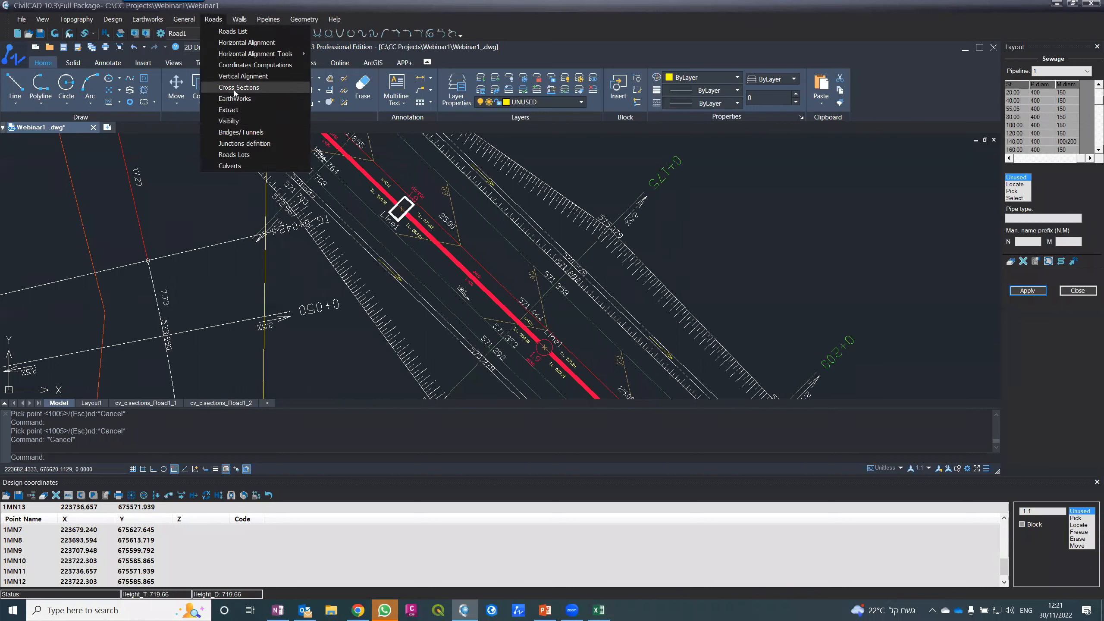
left_click(229, 65)
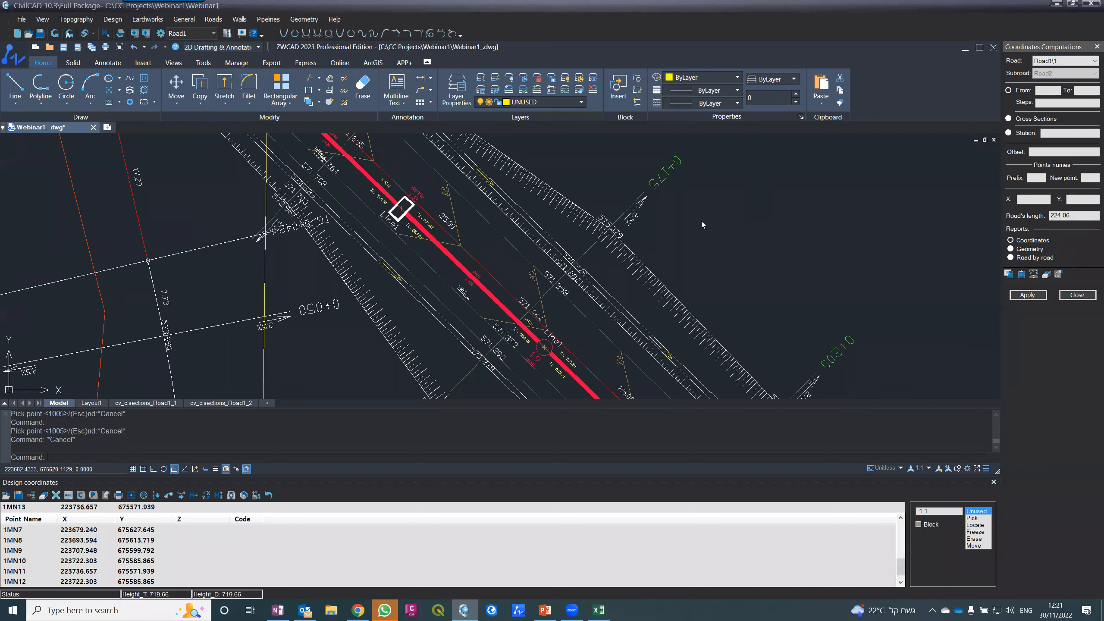
left_click(1077, 295)
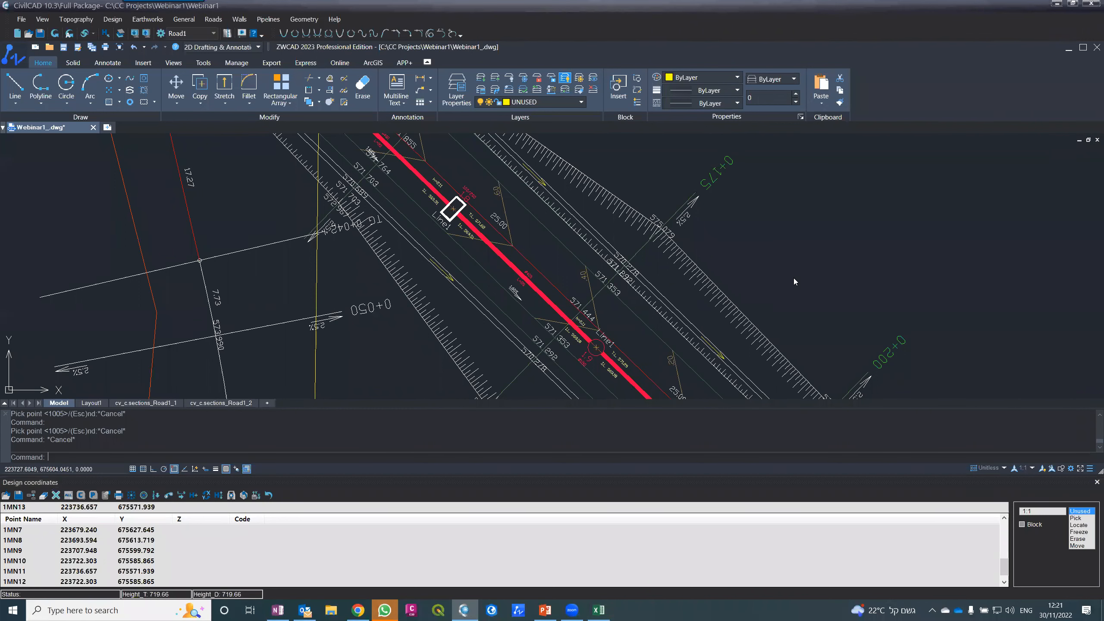
left_click(1094, 483)
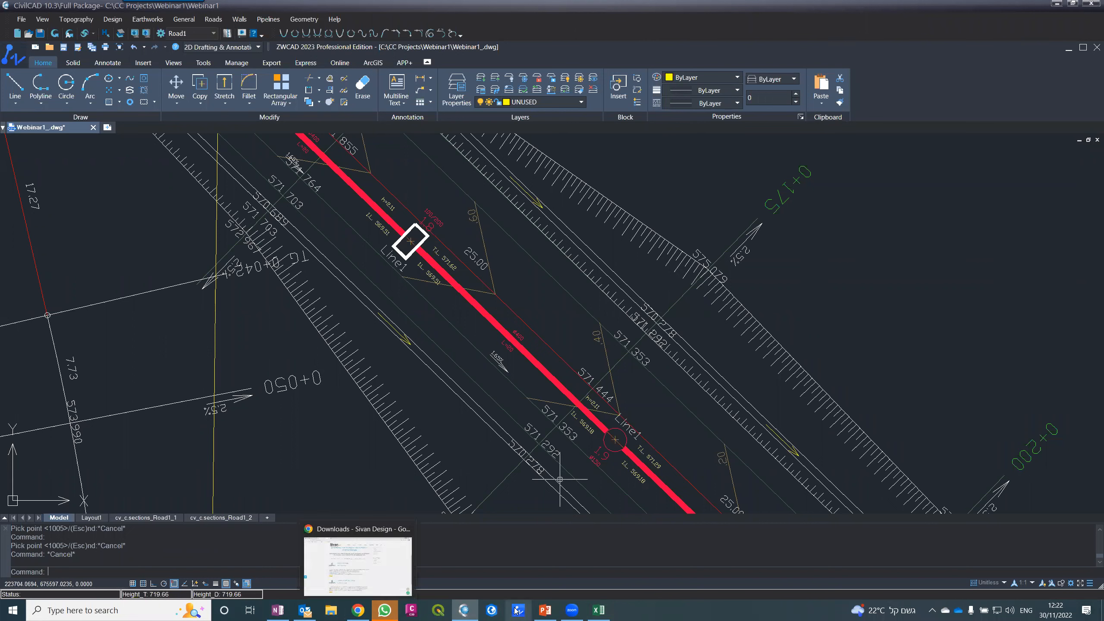
- Switch to the PowerPoint webinar presentation, show the Contact Information slide as a slide show, and end the show
left_click(546, 610)
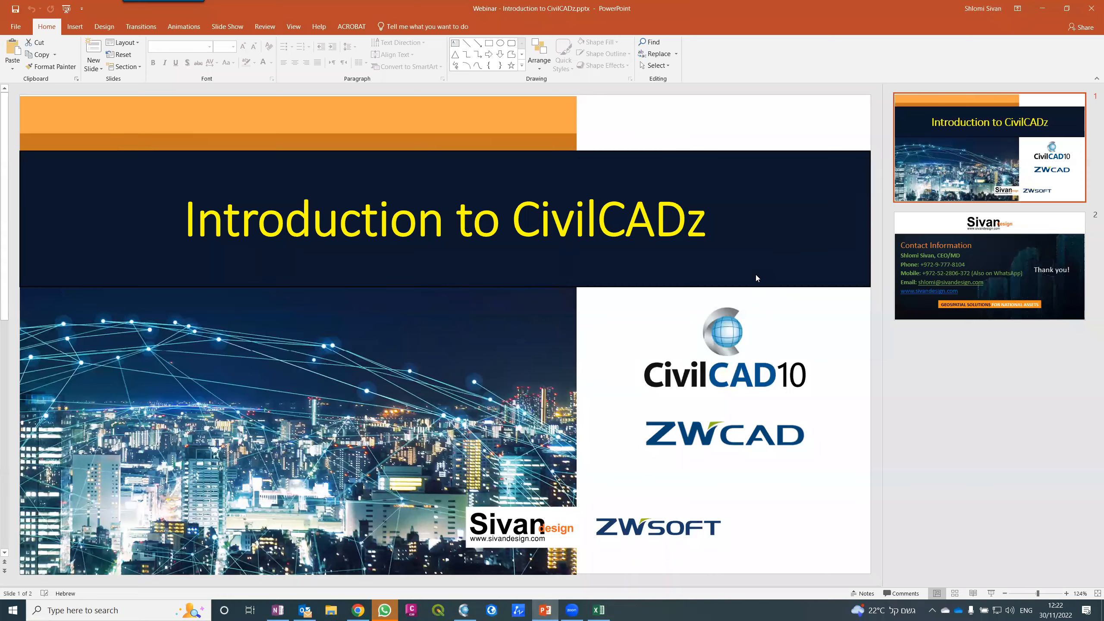
left_click(1002, 270)
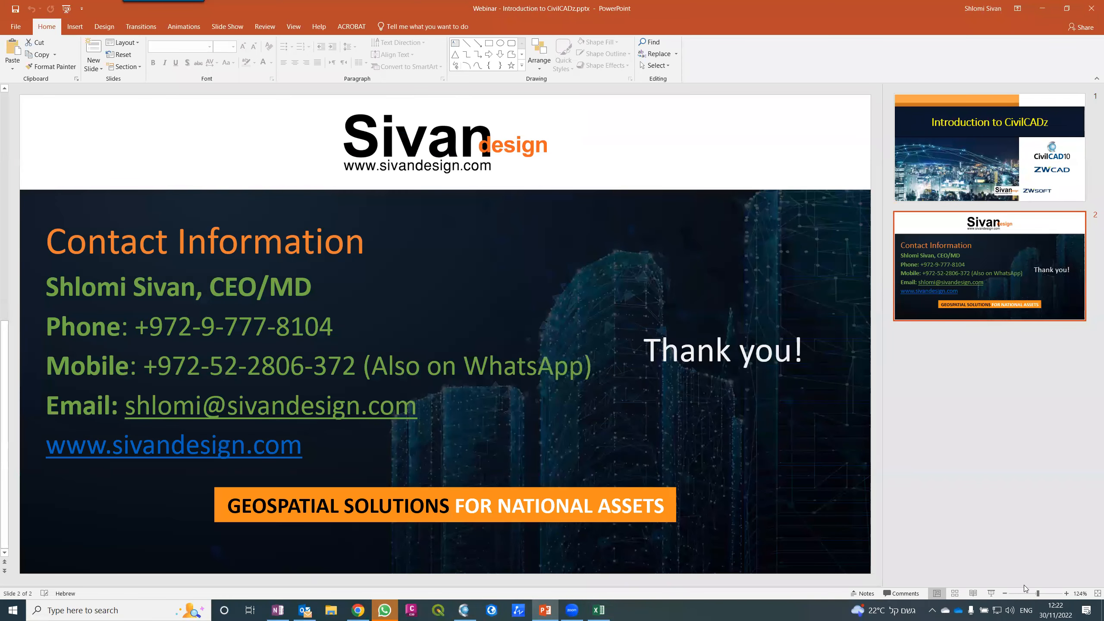
left_click(991, 593)
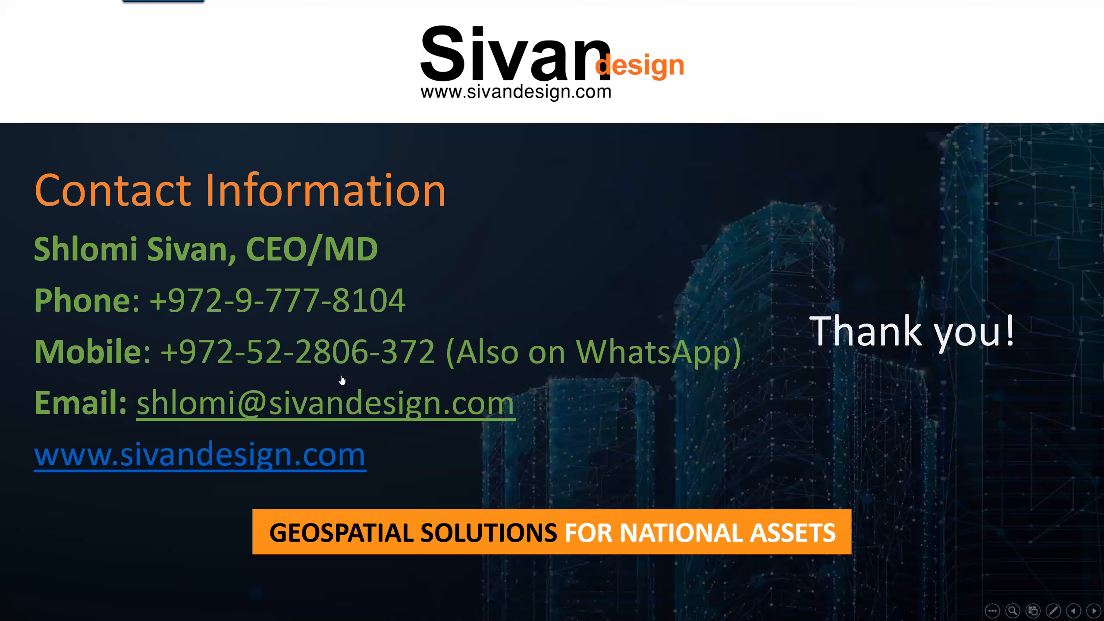
key("Escape")
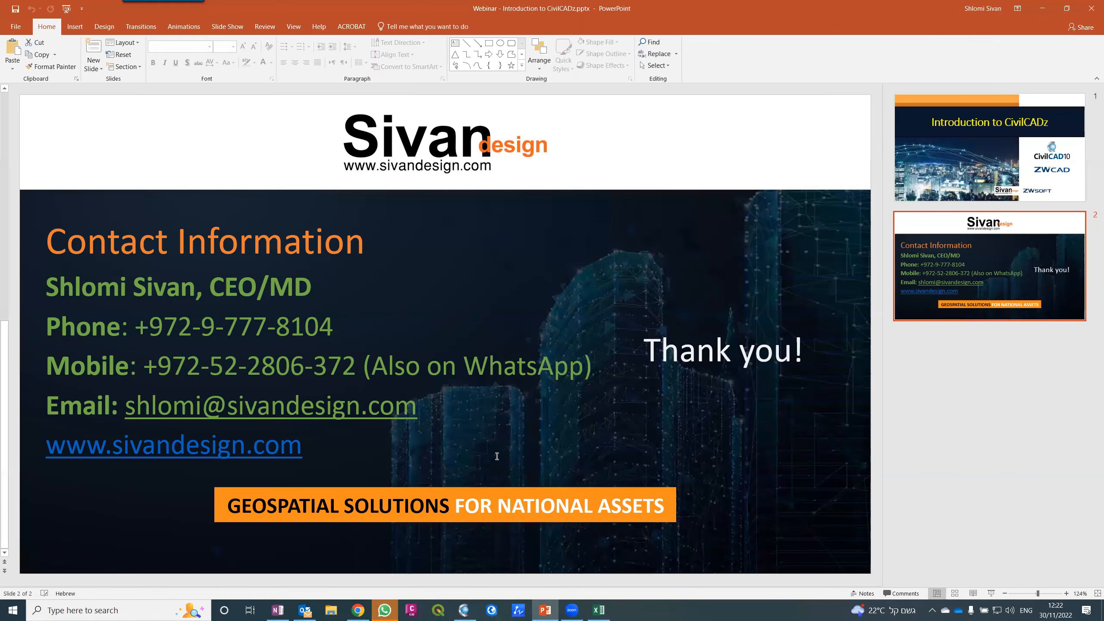
left_click(539, 328)
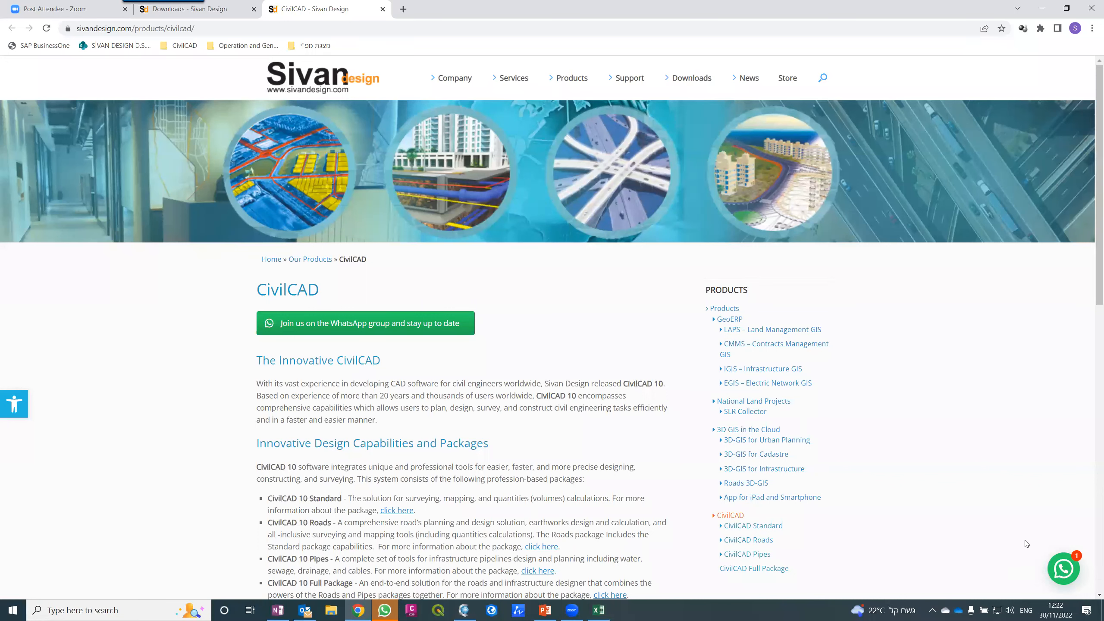
- Open the WhatsApp contact option on the website's CivilCAD product page in the browser, and switch back to the PowerPoint presentation
left_click(1065, 573)
mouse_move(558, 610)
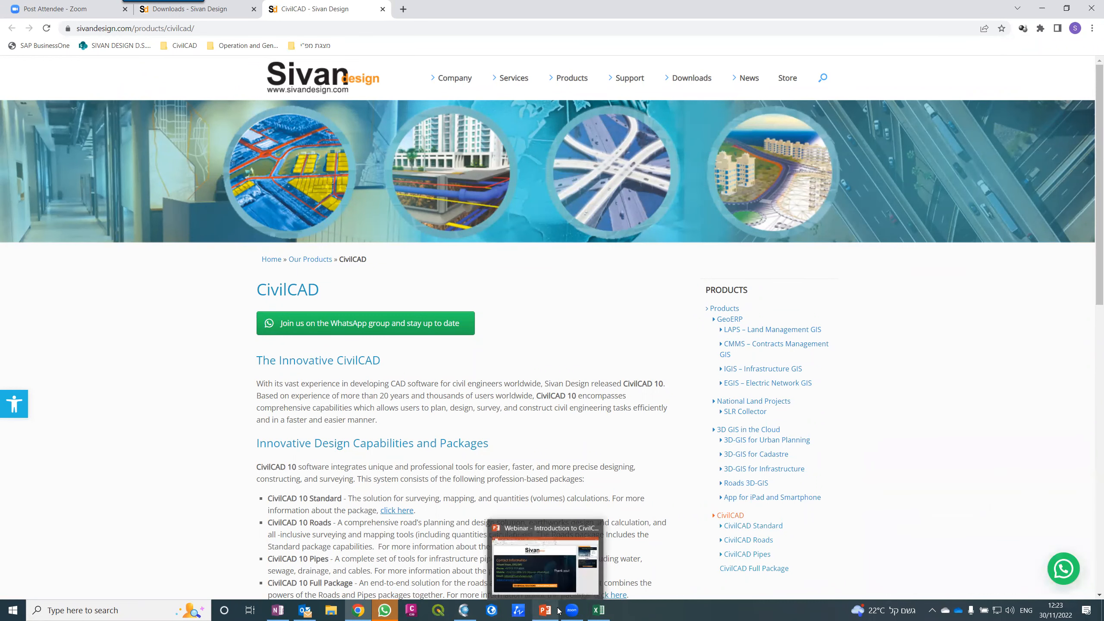
left_click(551, 582)
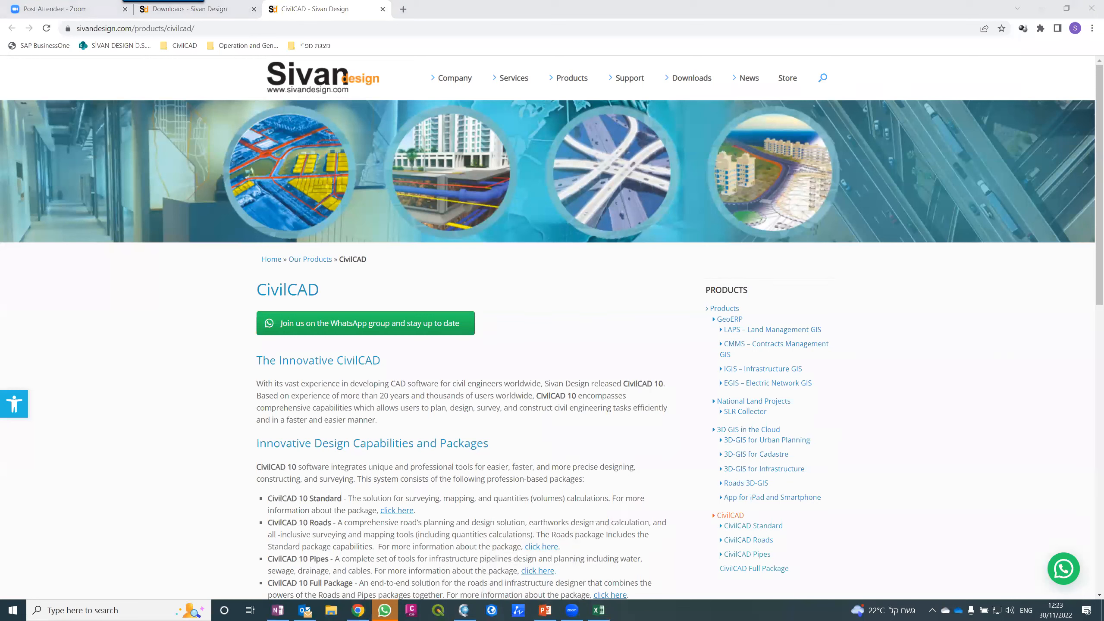